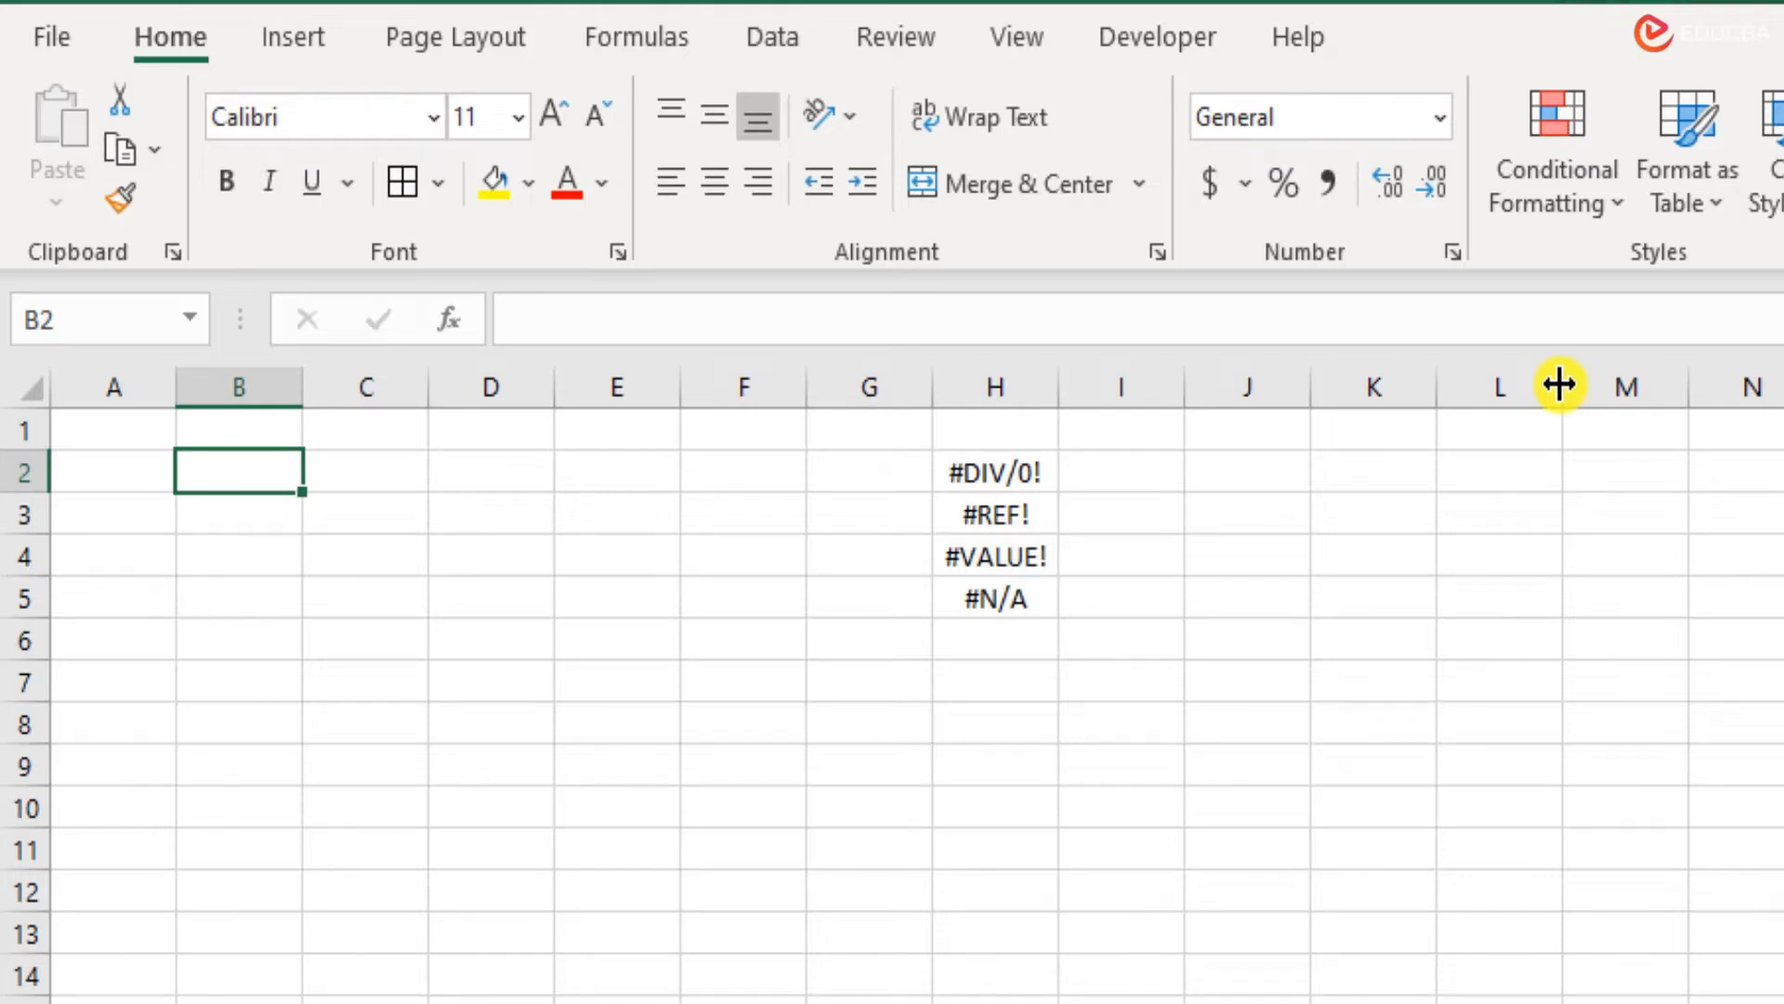
Enter the header Products in B2 and list Bread, Pastries, Muffins, Cookies and Doughnuts below it in B3:B7.
type("Product")
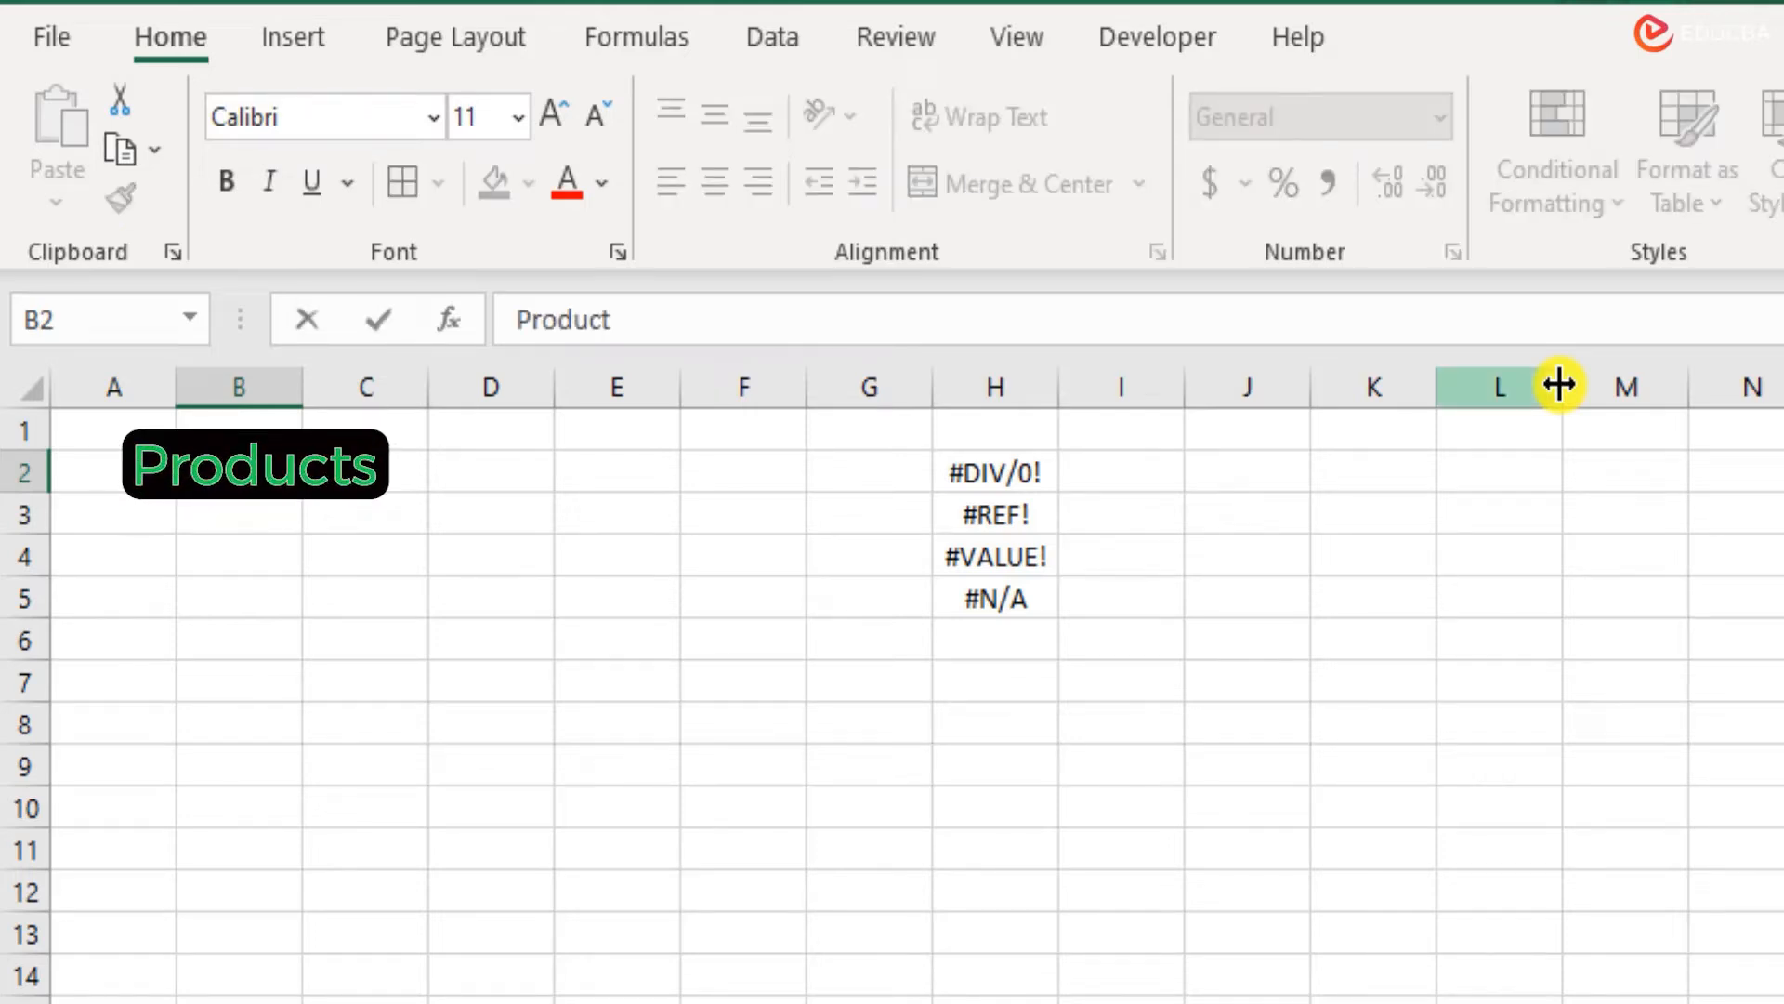
type("s")
key("Return")
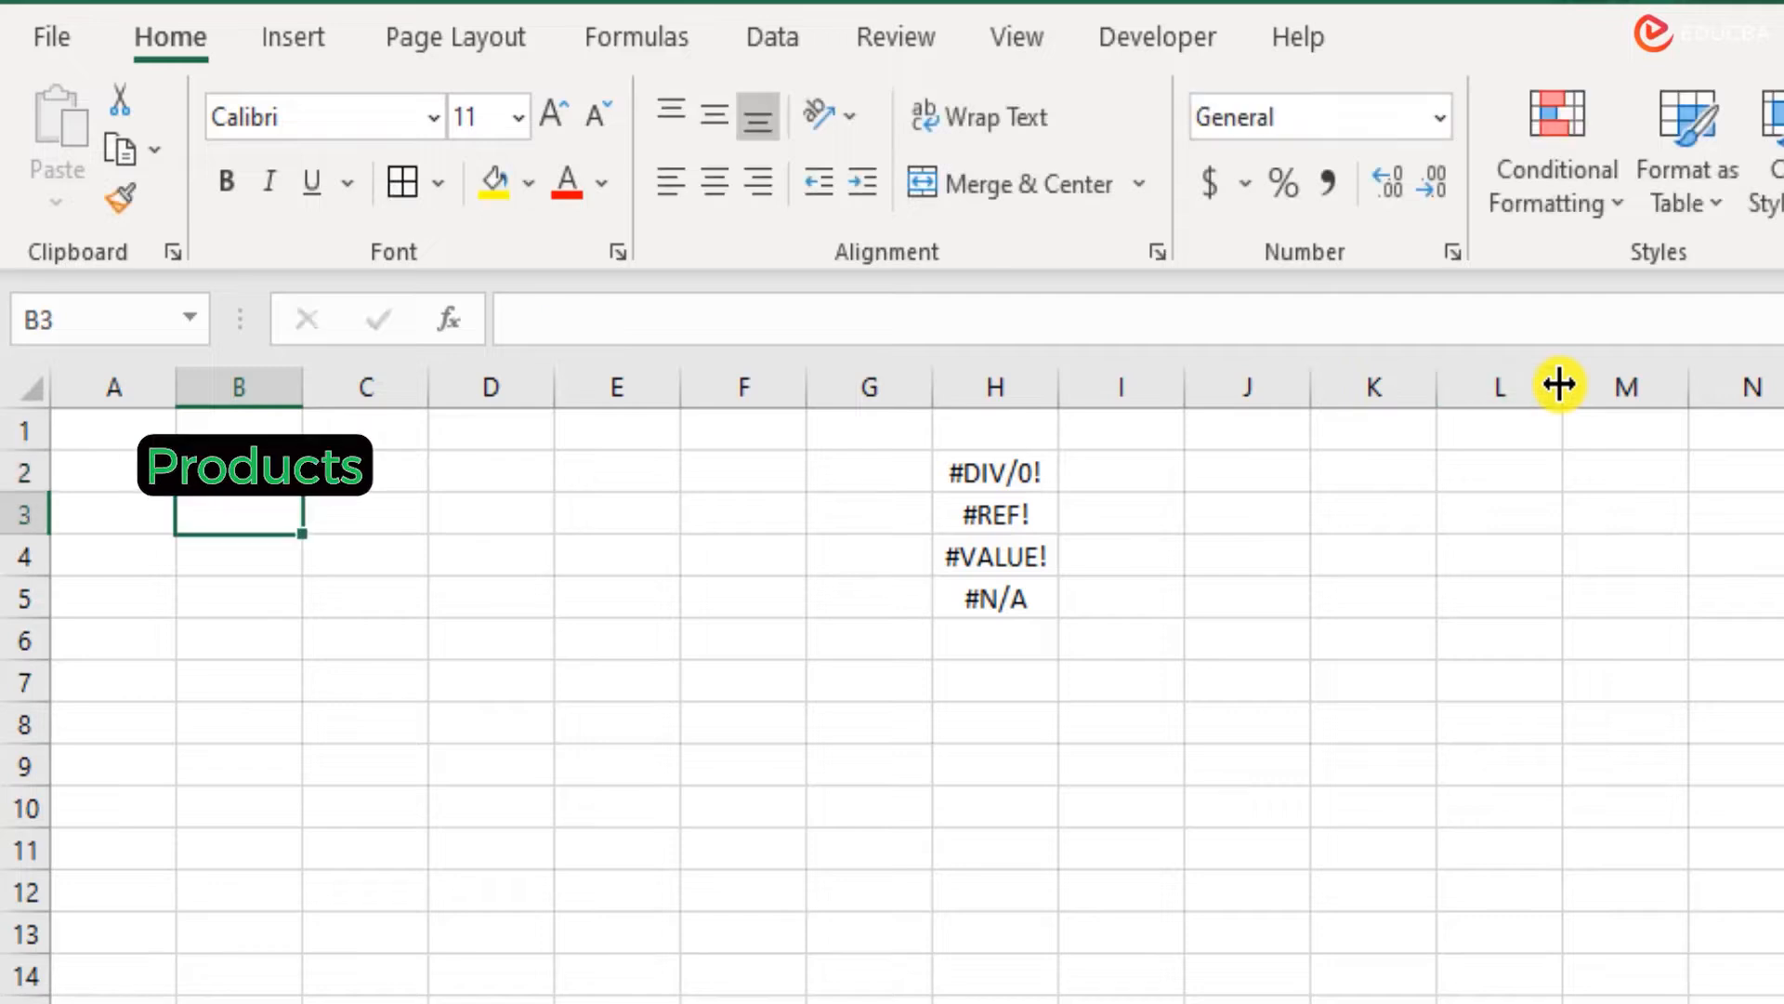
type("Bread")
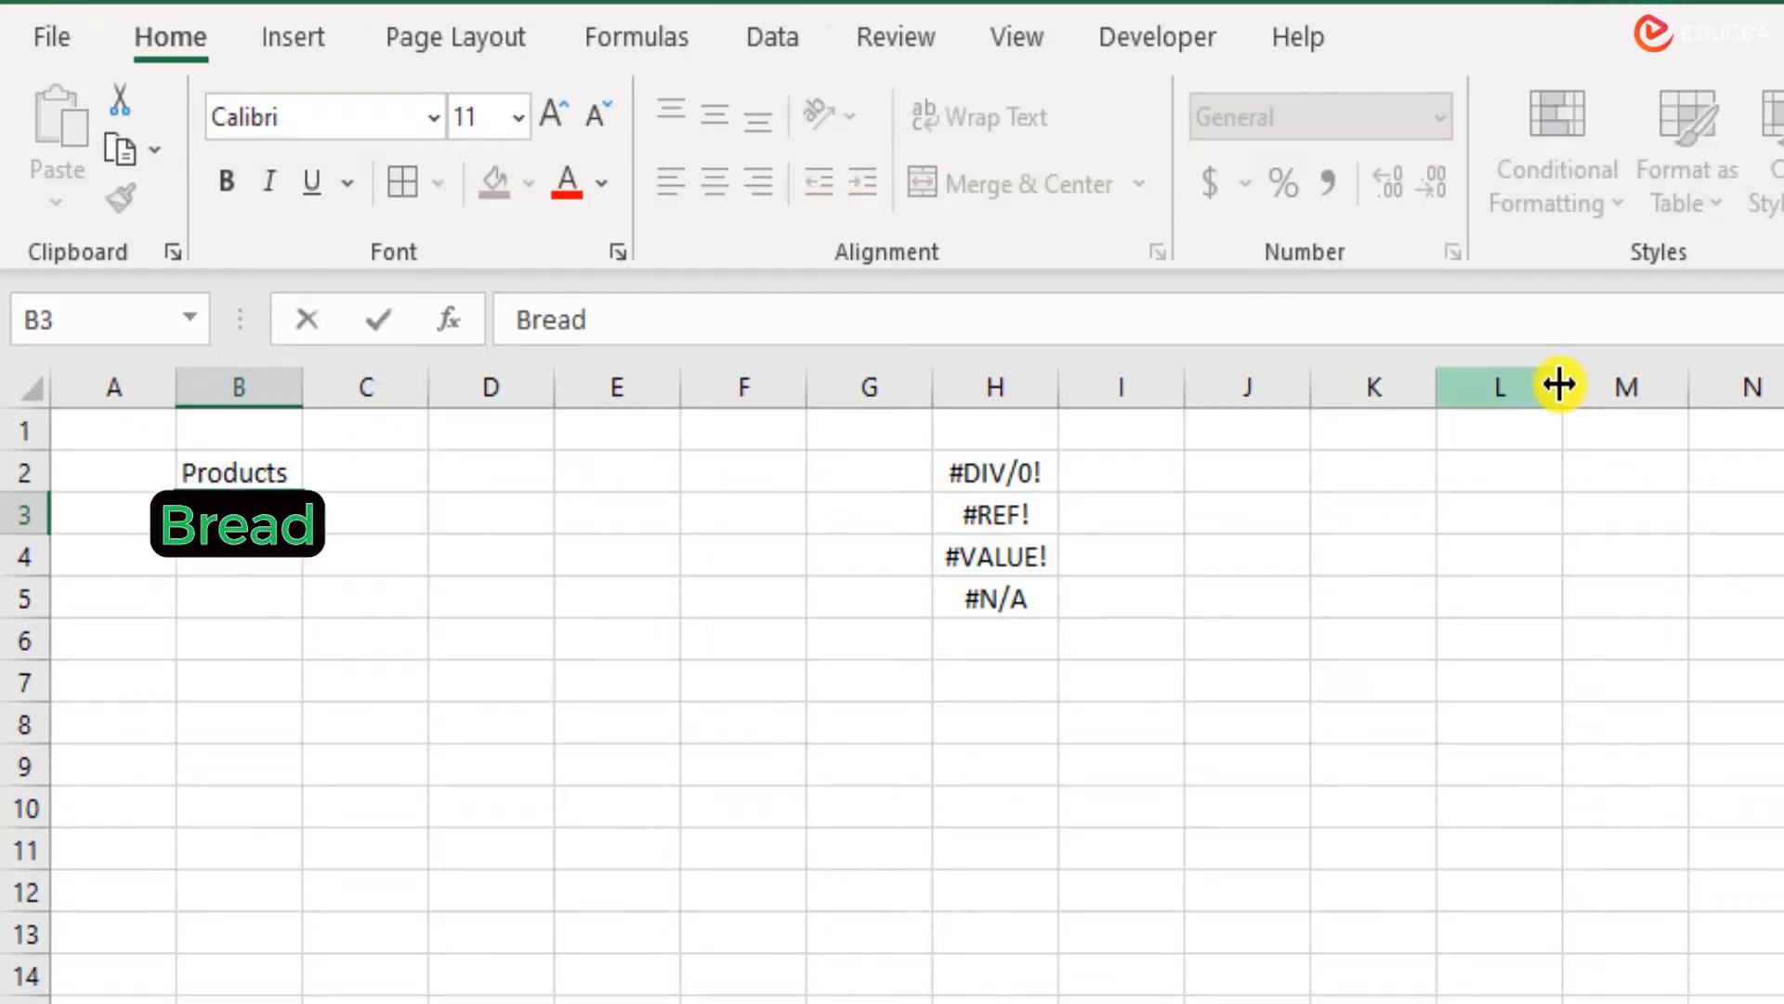
key("Return")
type("Pas")
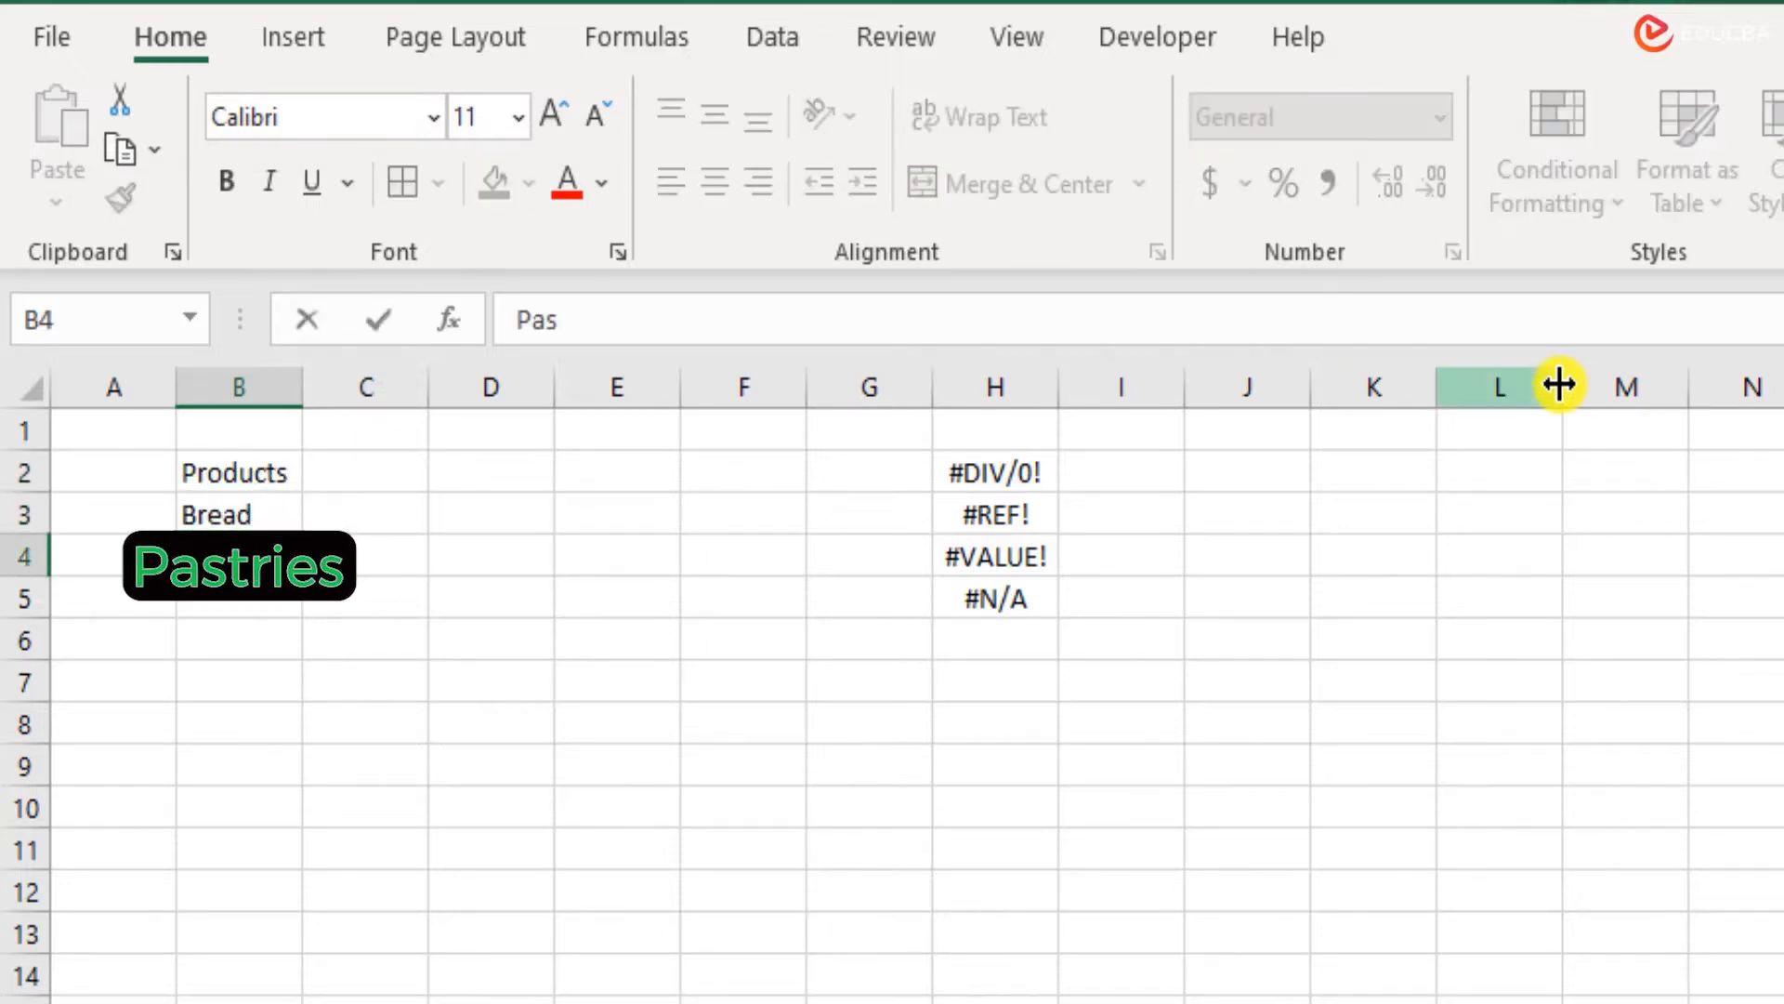
type("tries")
key("Return")
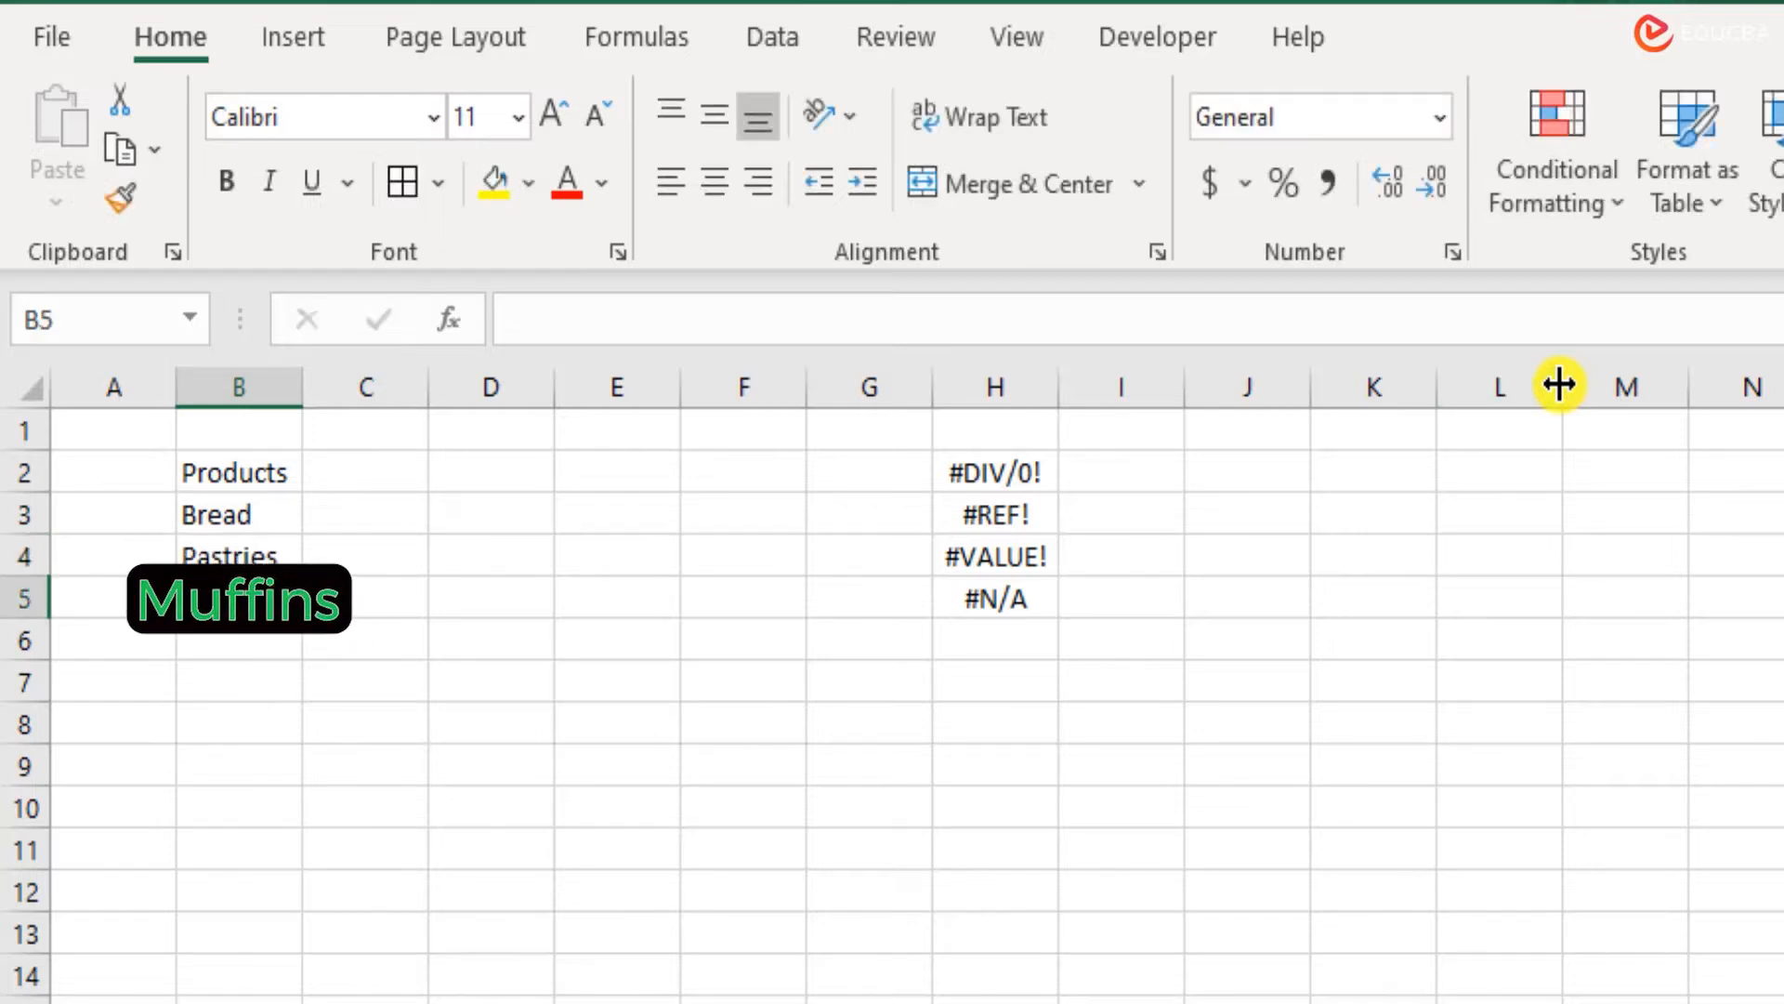
type("Muffins")
key("Return")
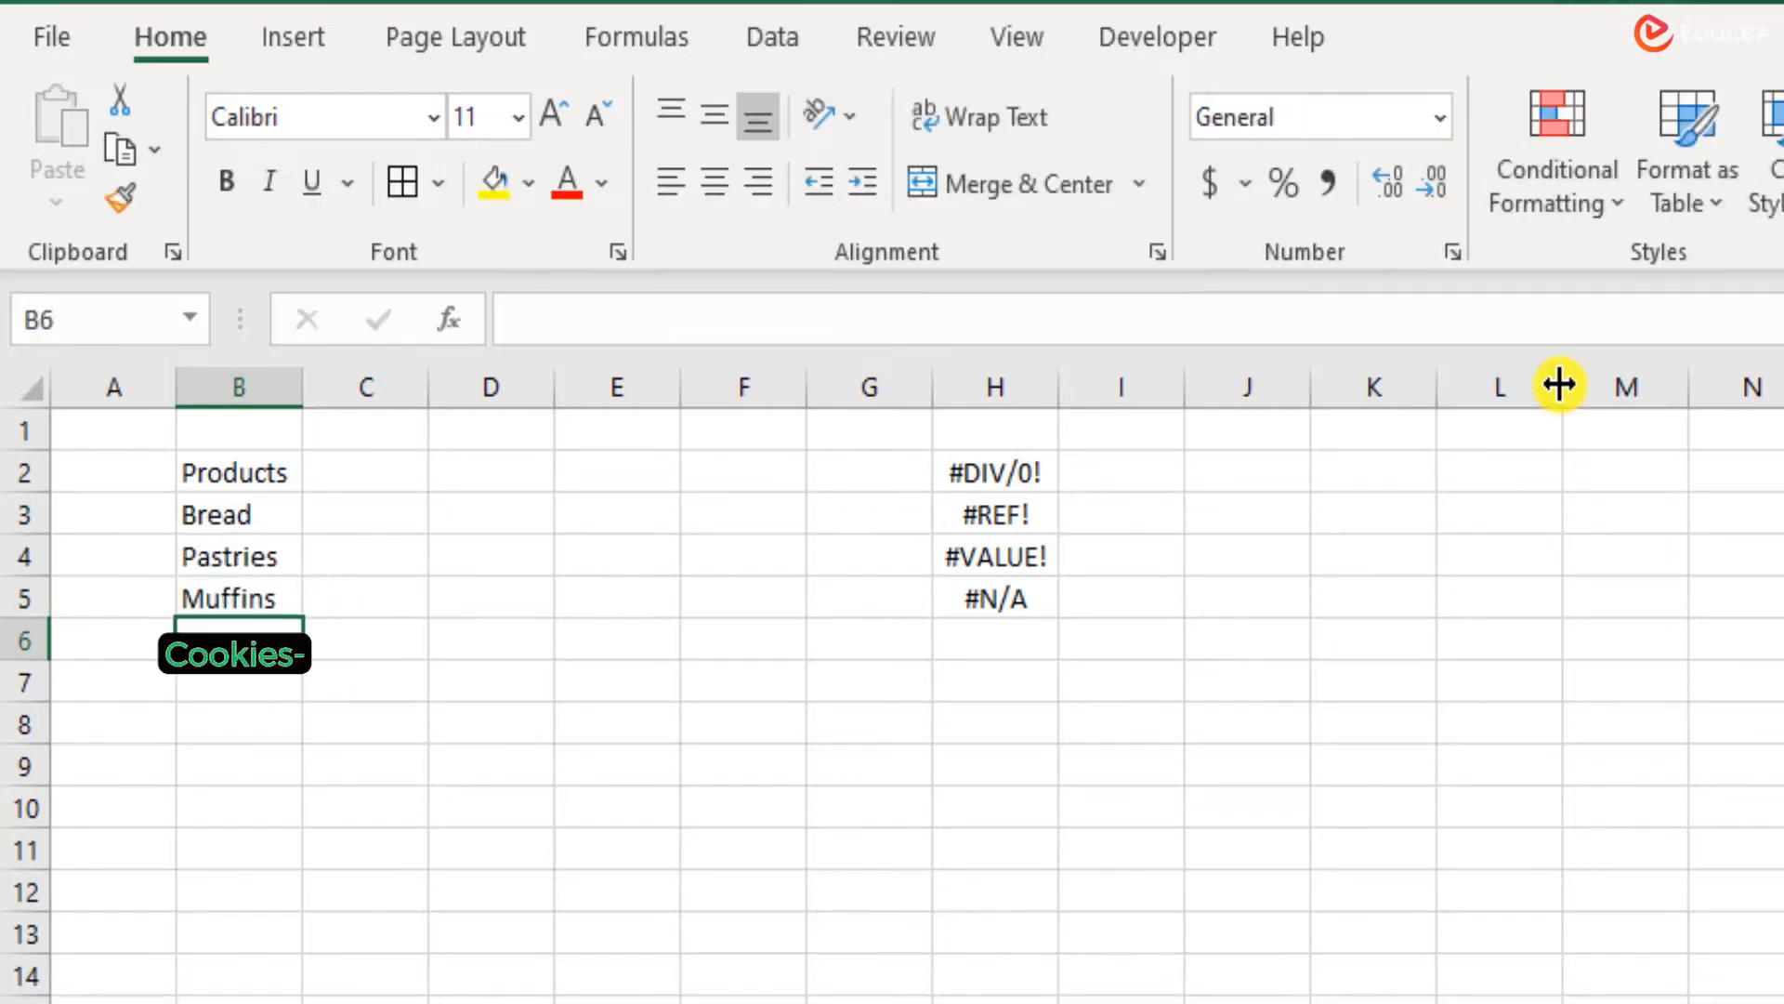
type("Cookies")
key("Return")
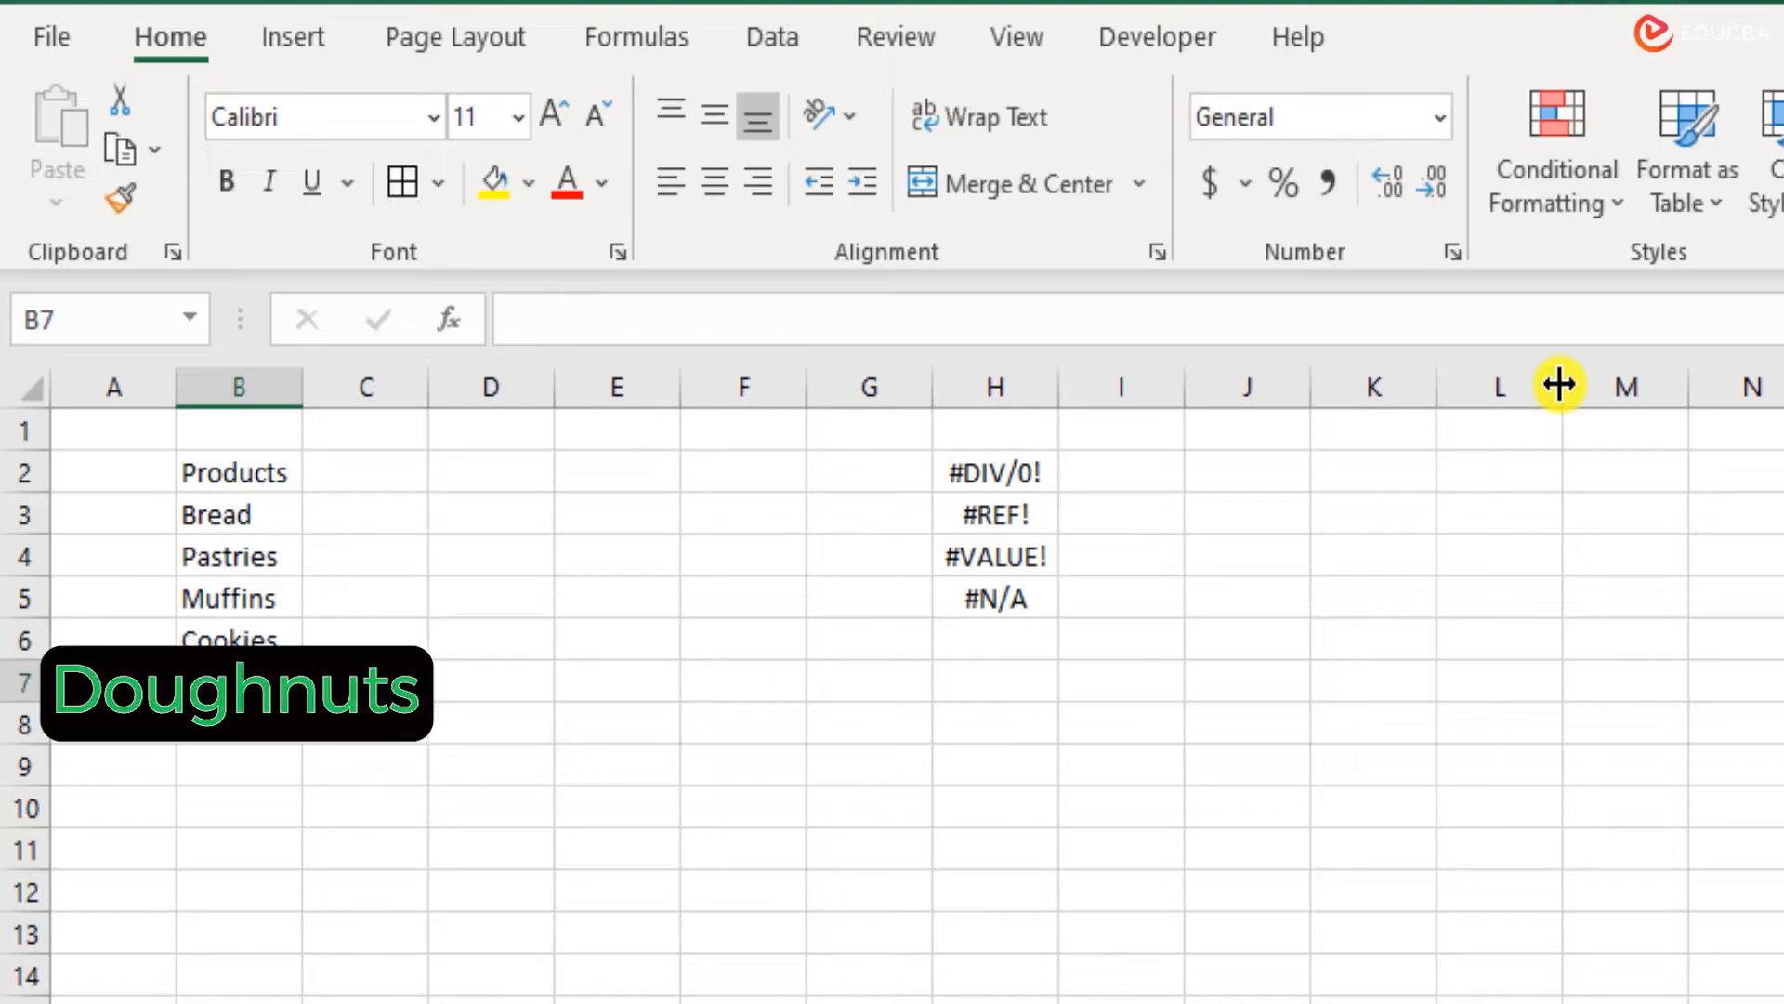
type("Doughnuts")
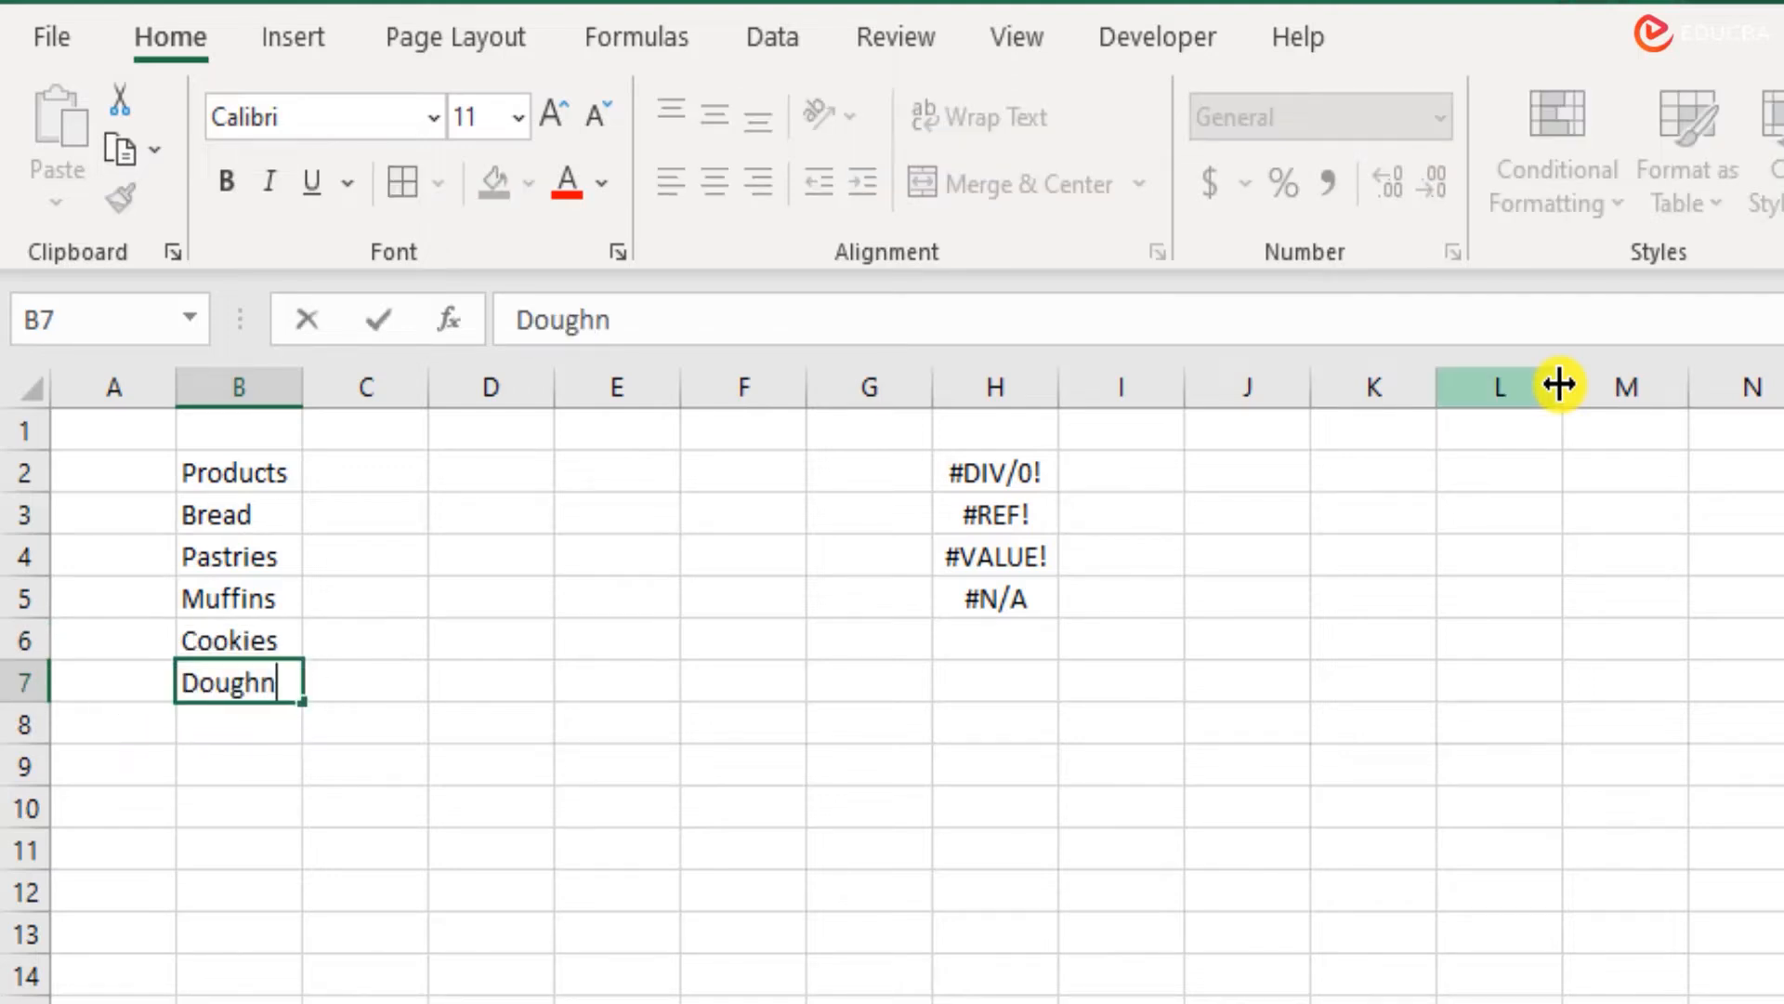
key("ctrl+Return")
Add the column headers "Daily Production (units)" in C2 and "Production Hours" in D2.
left_click(397, 476)
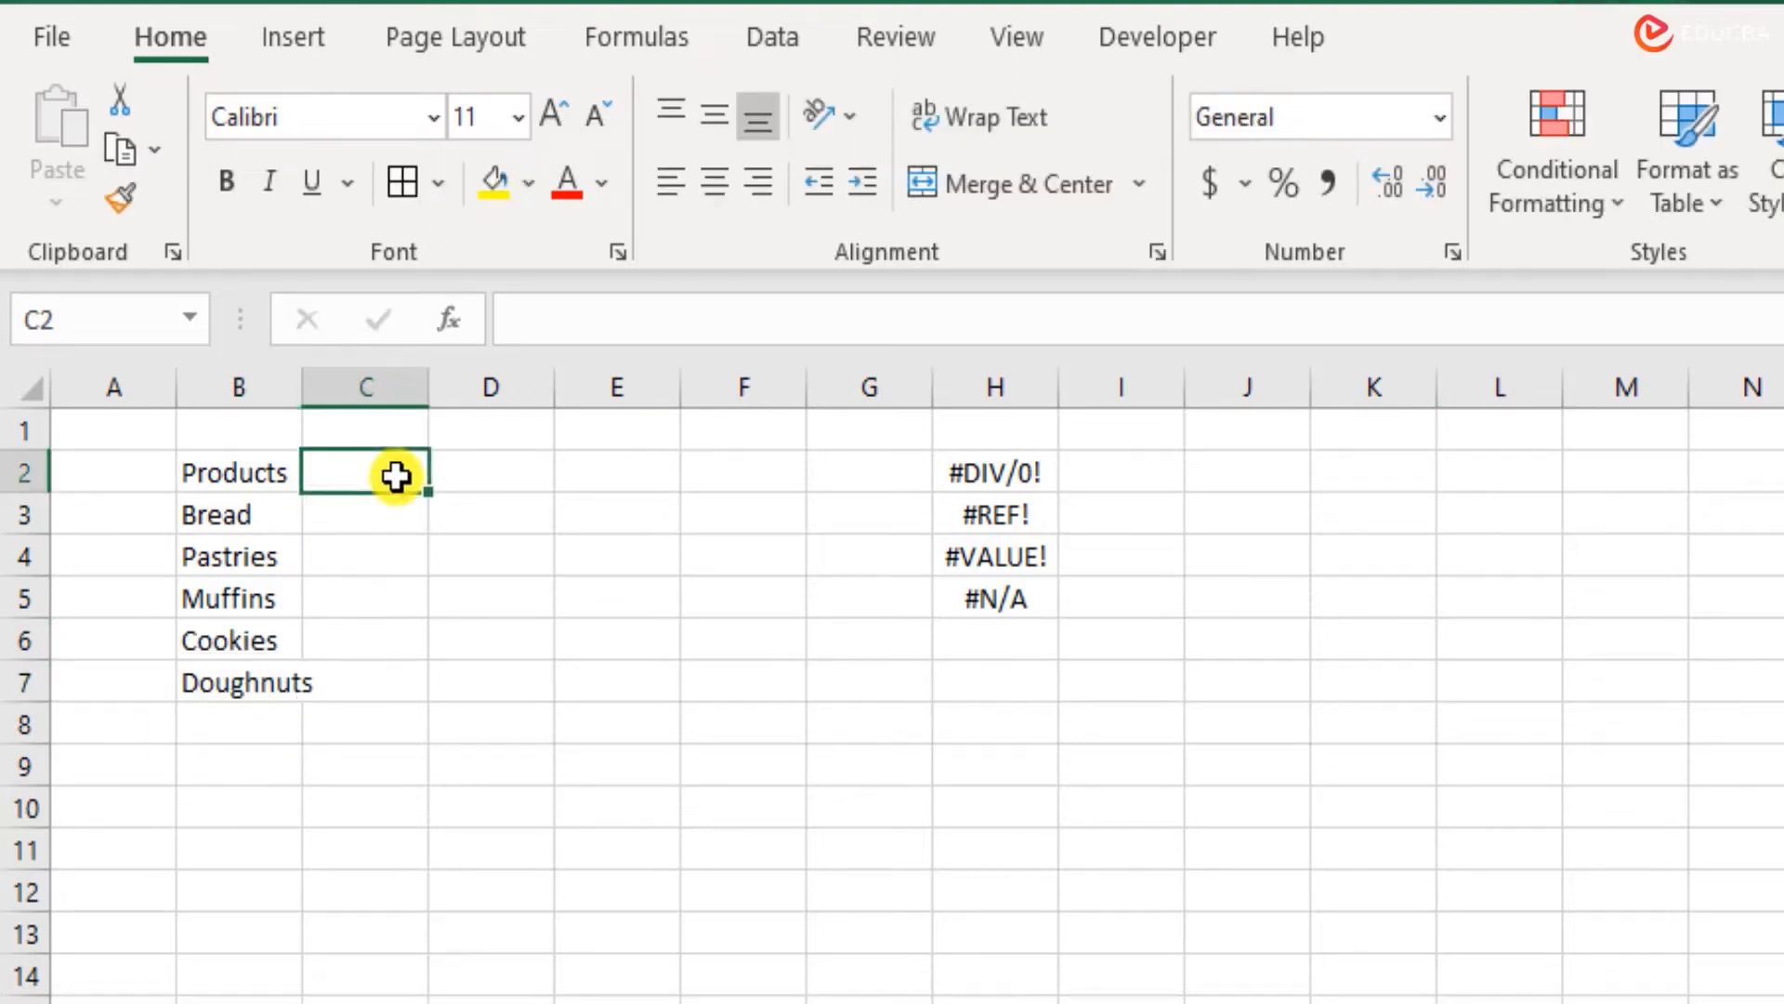
type("Daily")
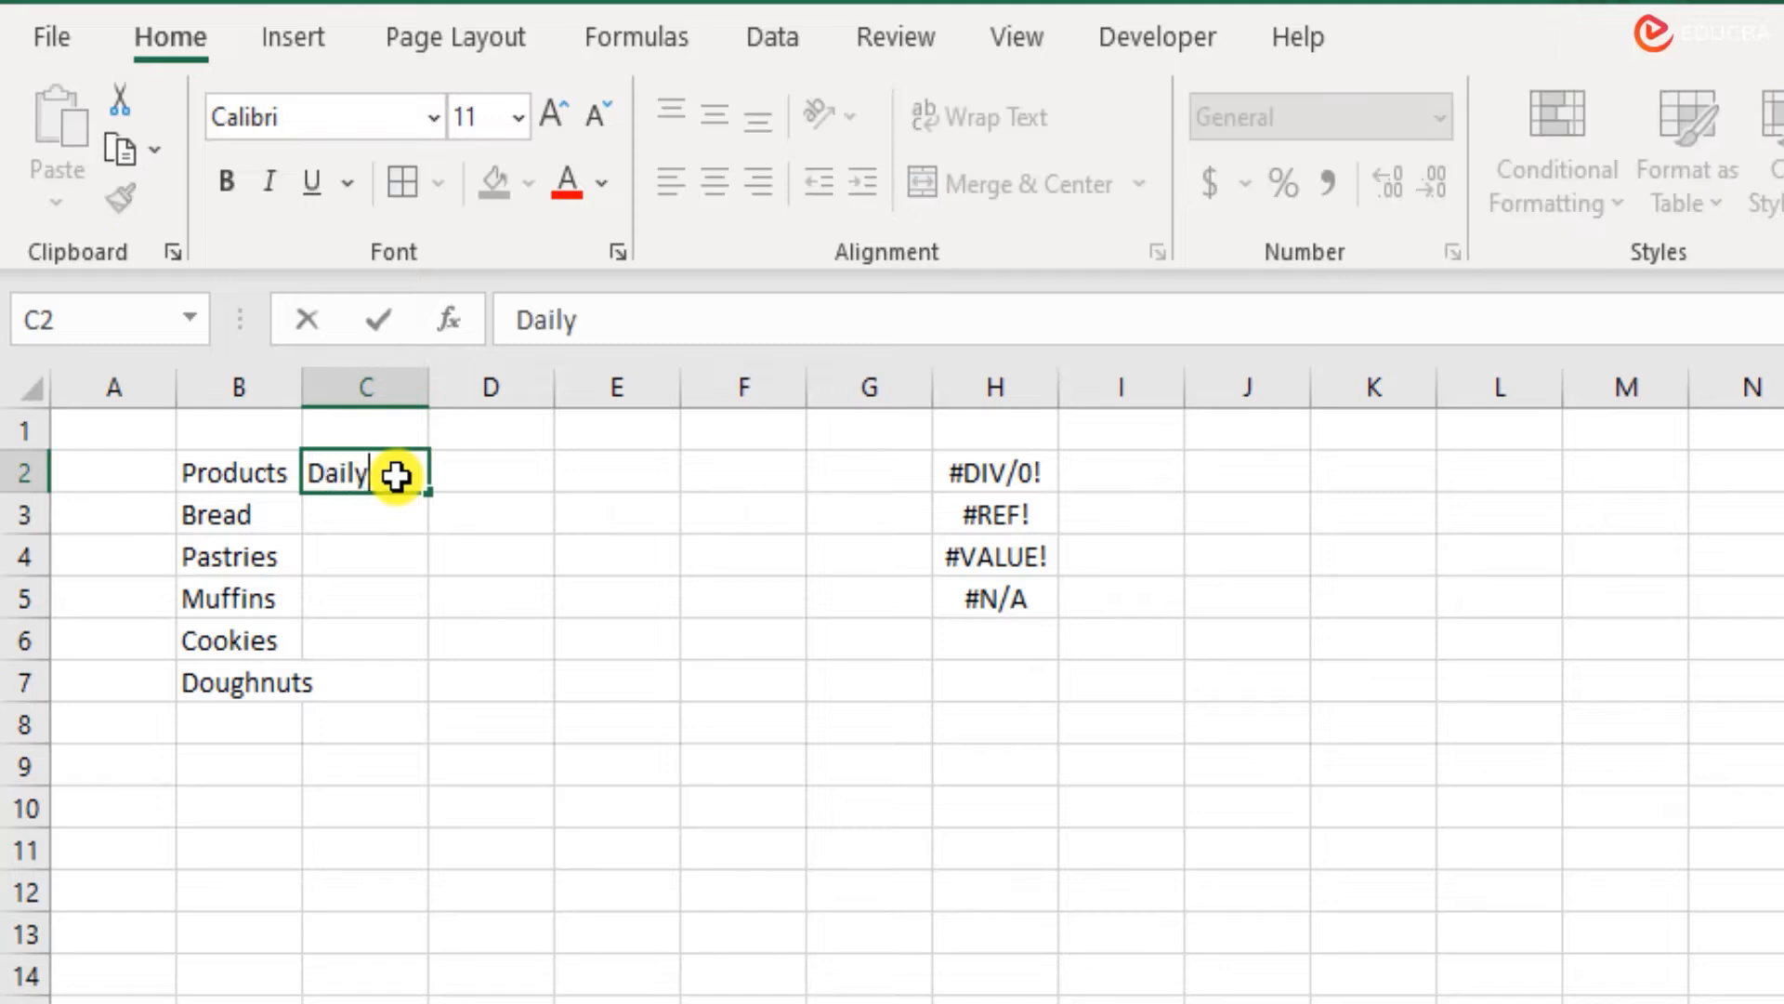
type(" Productio")
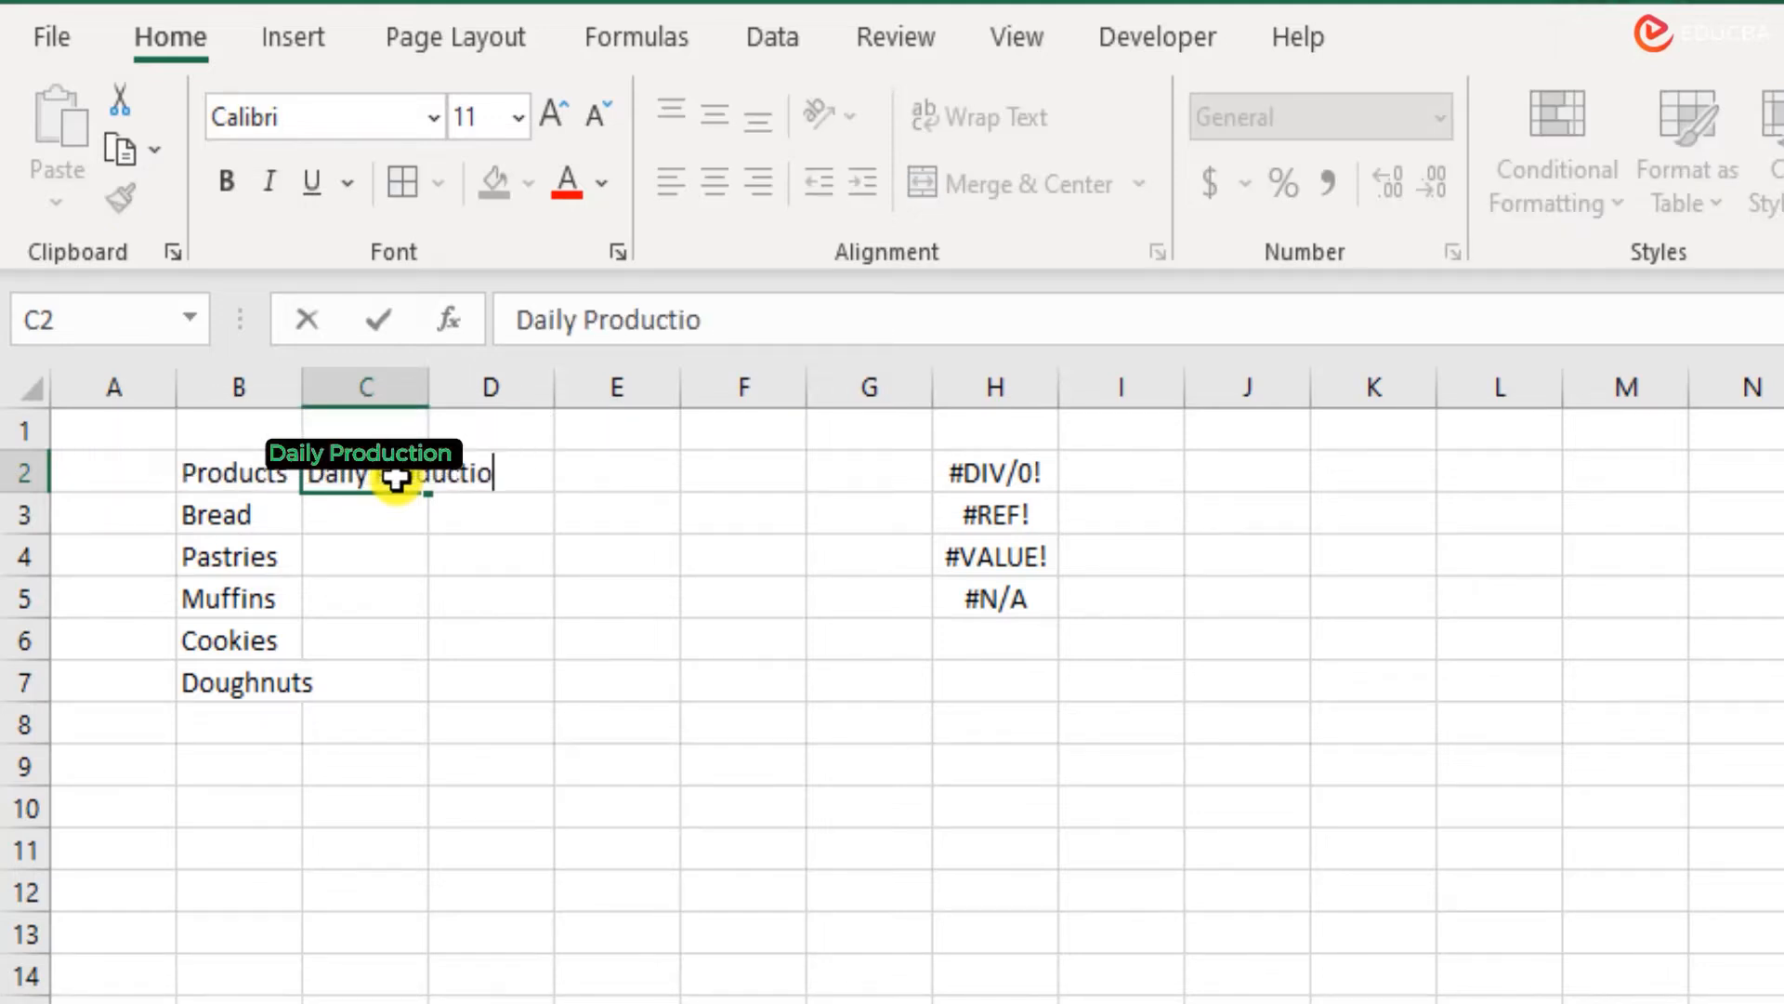
type("n (unit")
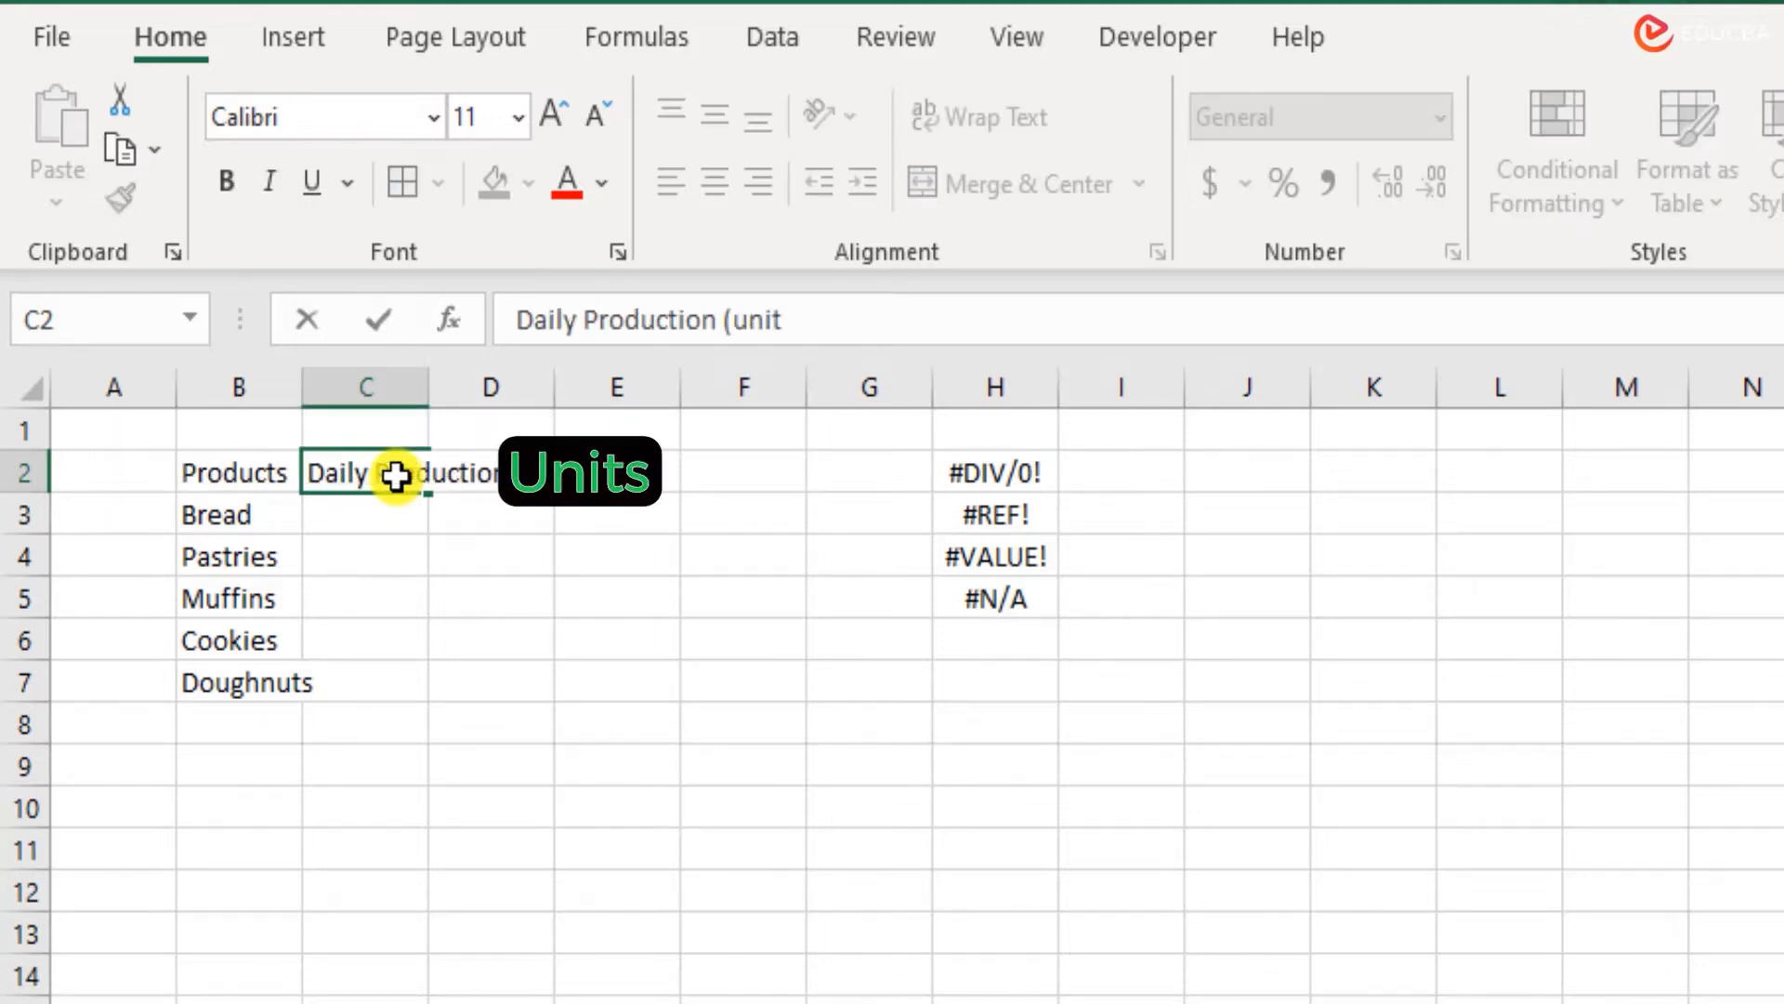
type("s)")
key("Tab")
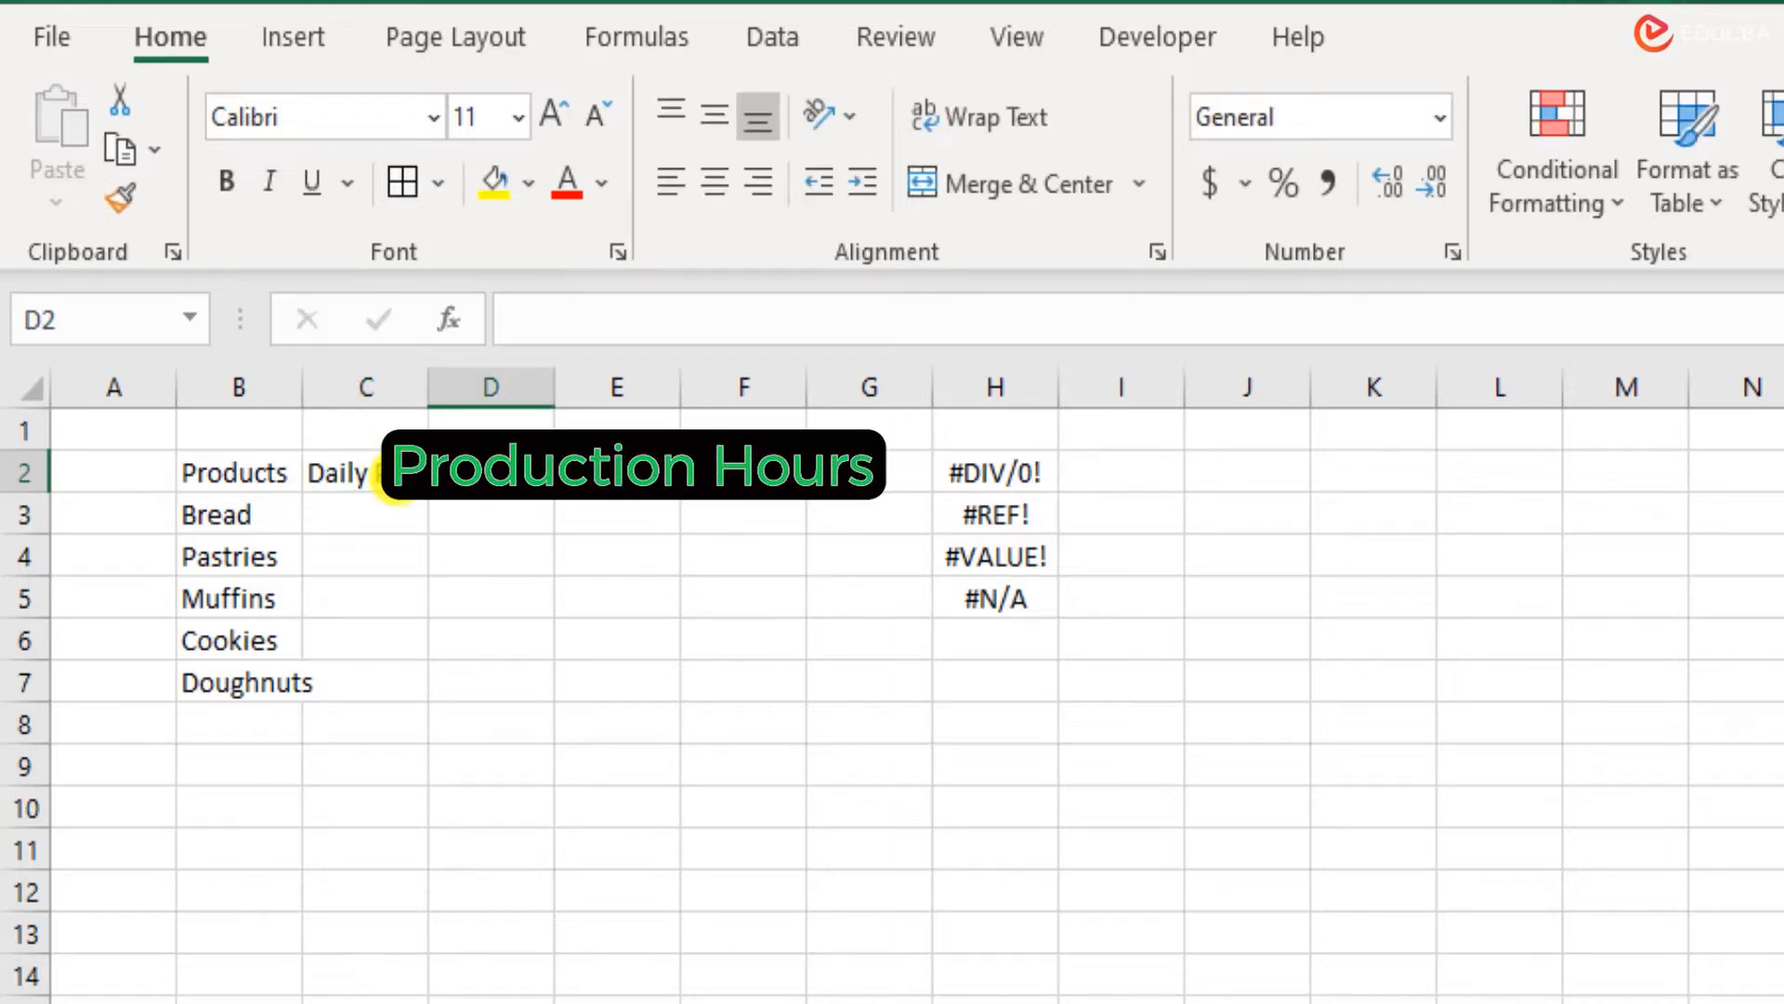
type("Production")
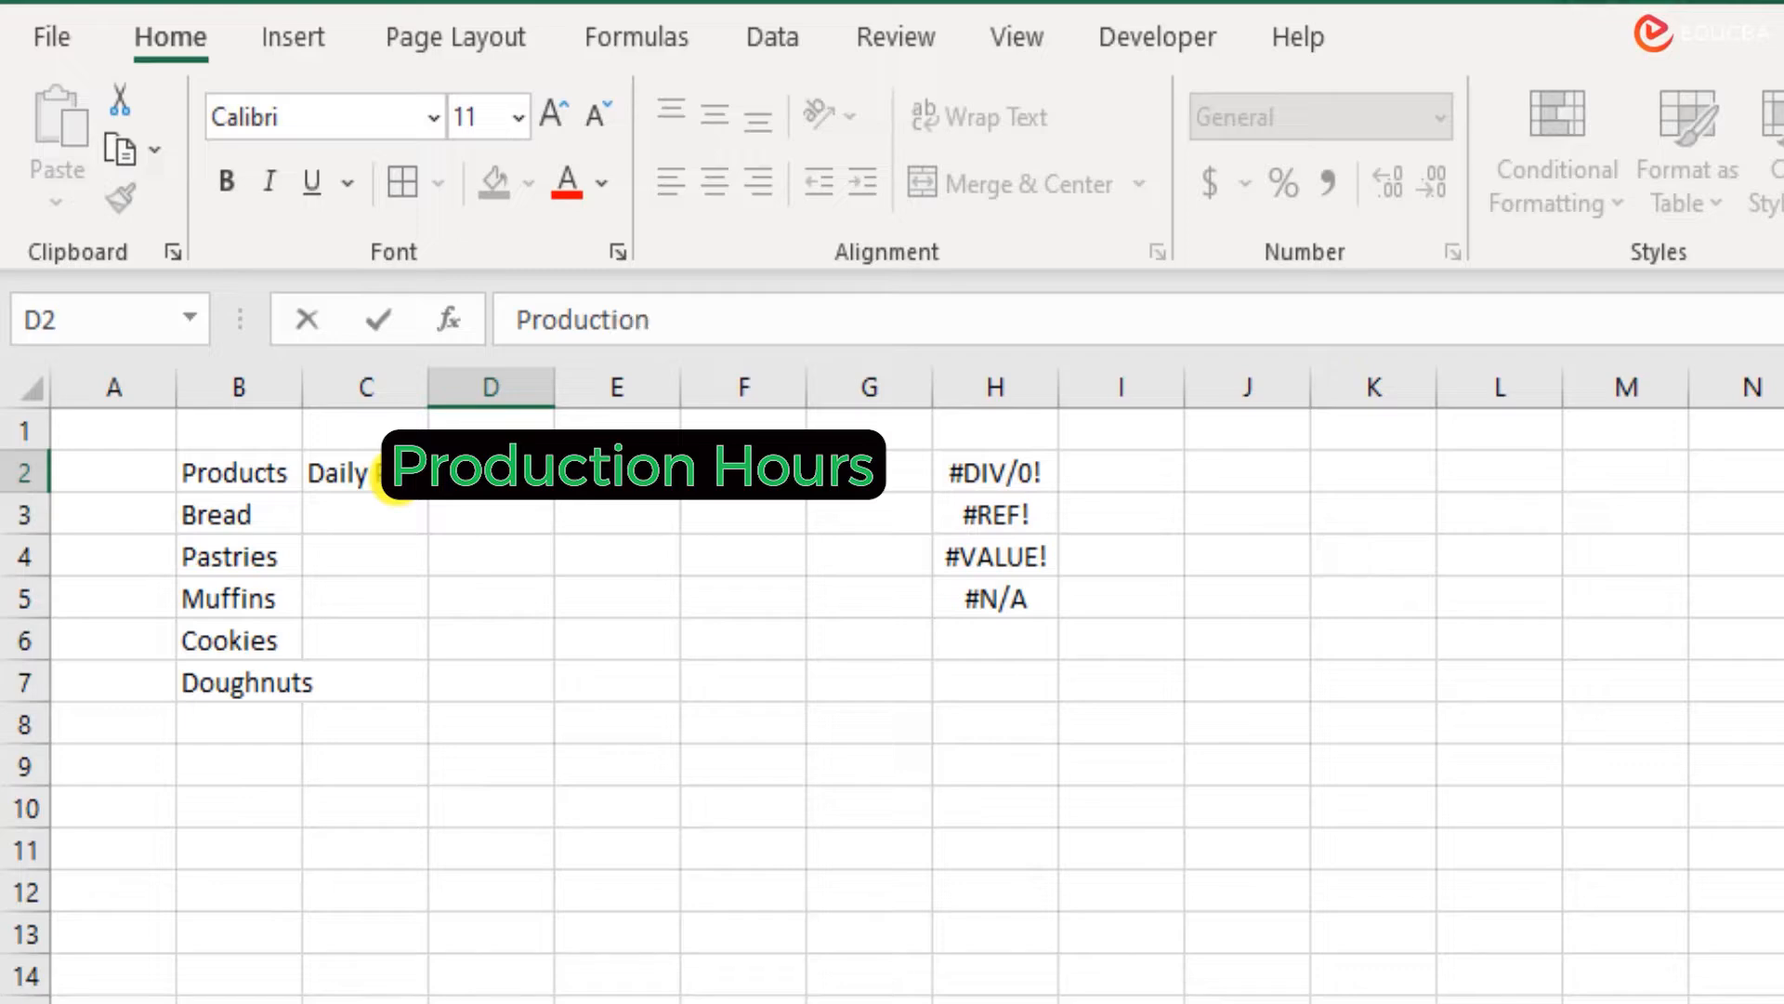
type(" Hours")
key("Return")
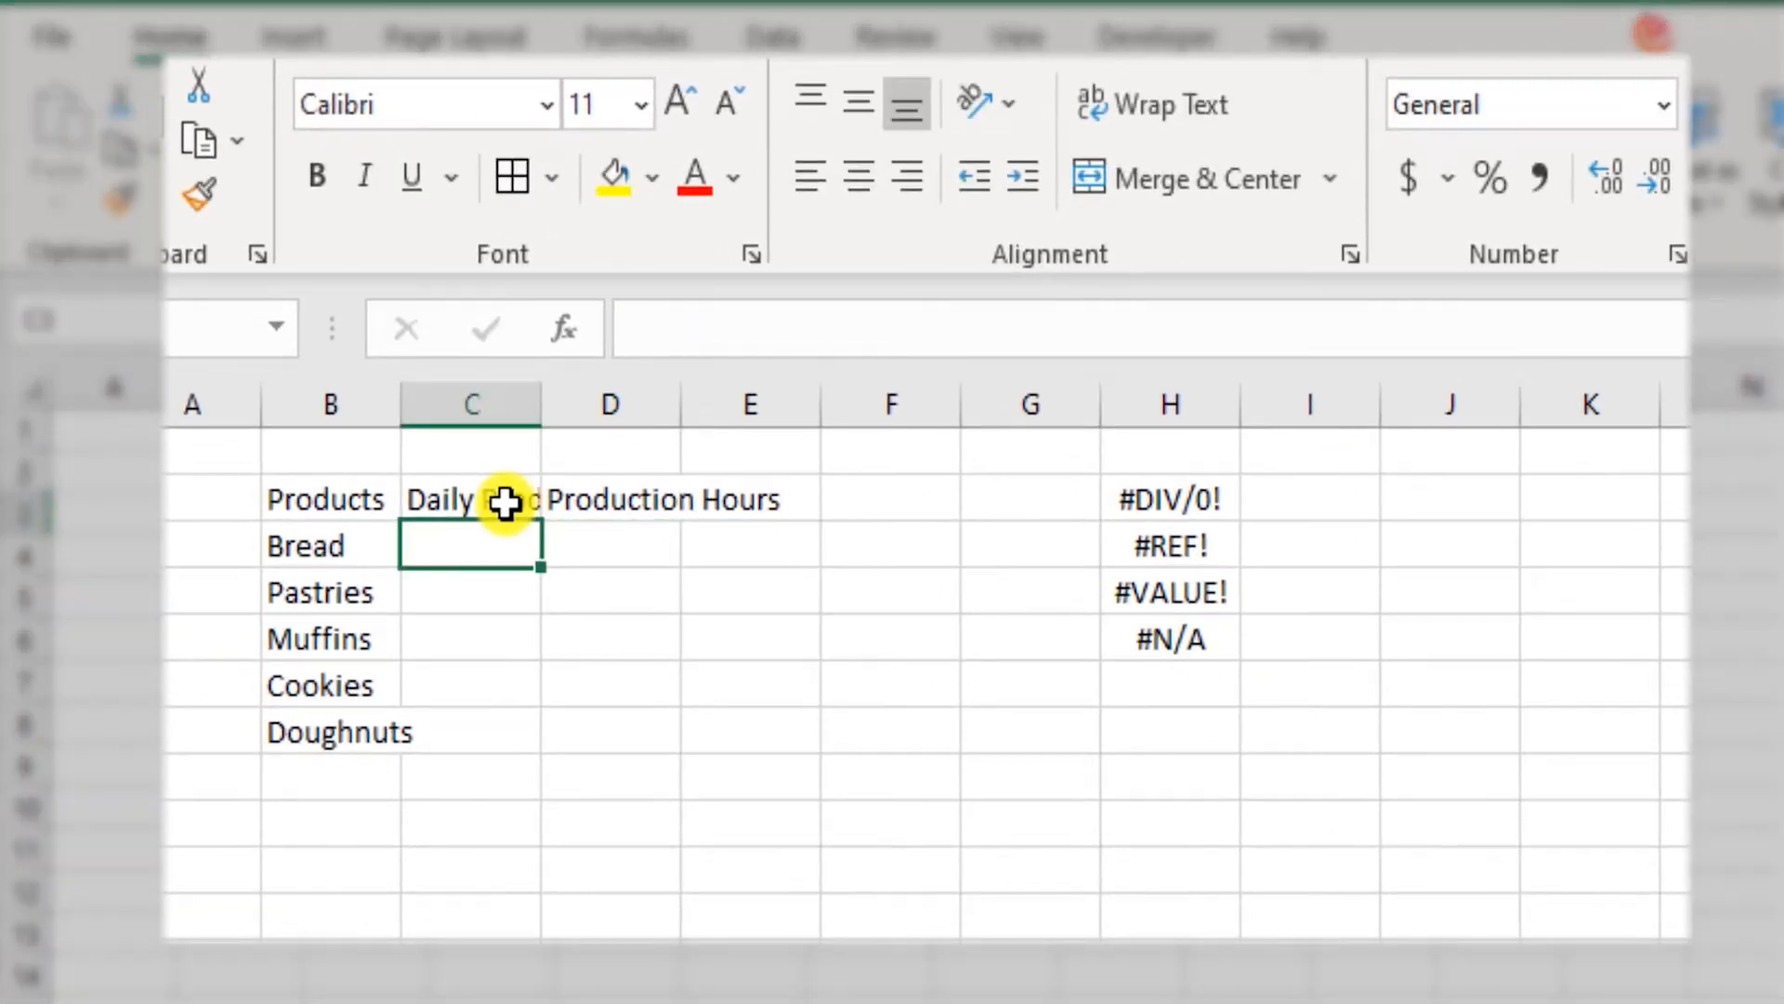
Fill in the daily production units in C3:C7 as 500, 300, 500, 1500 and 300.
type("500")
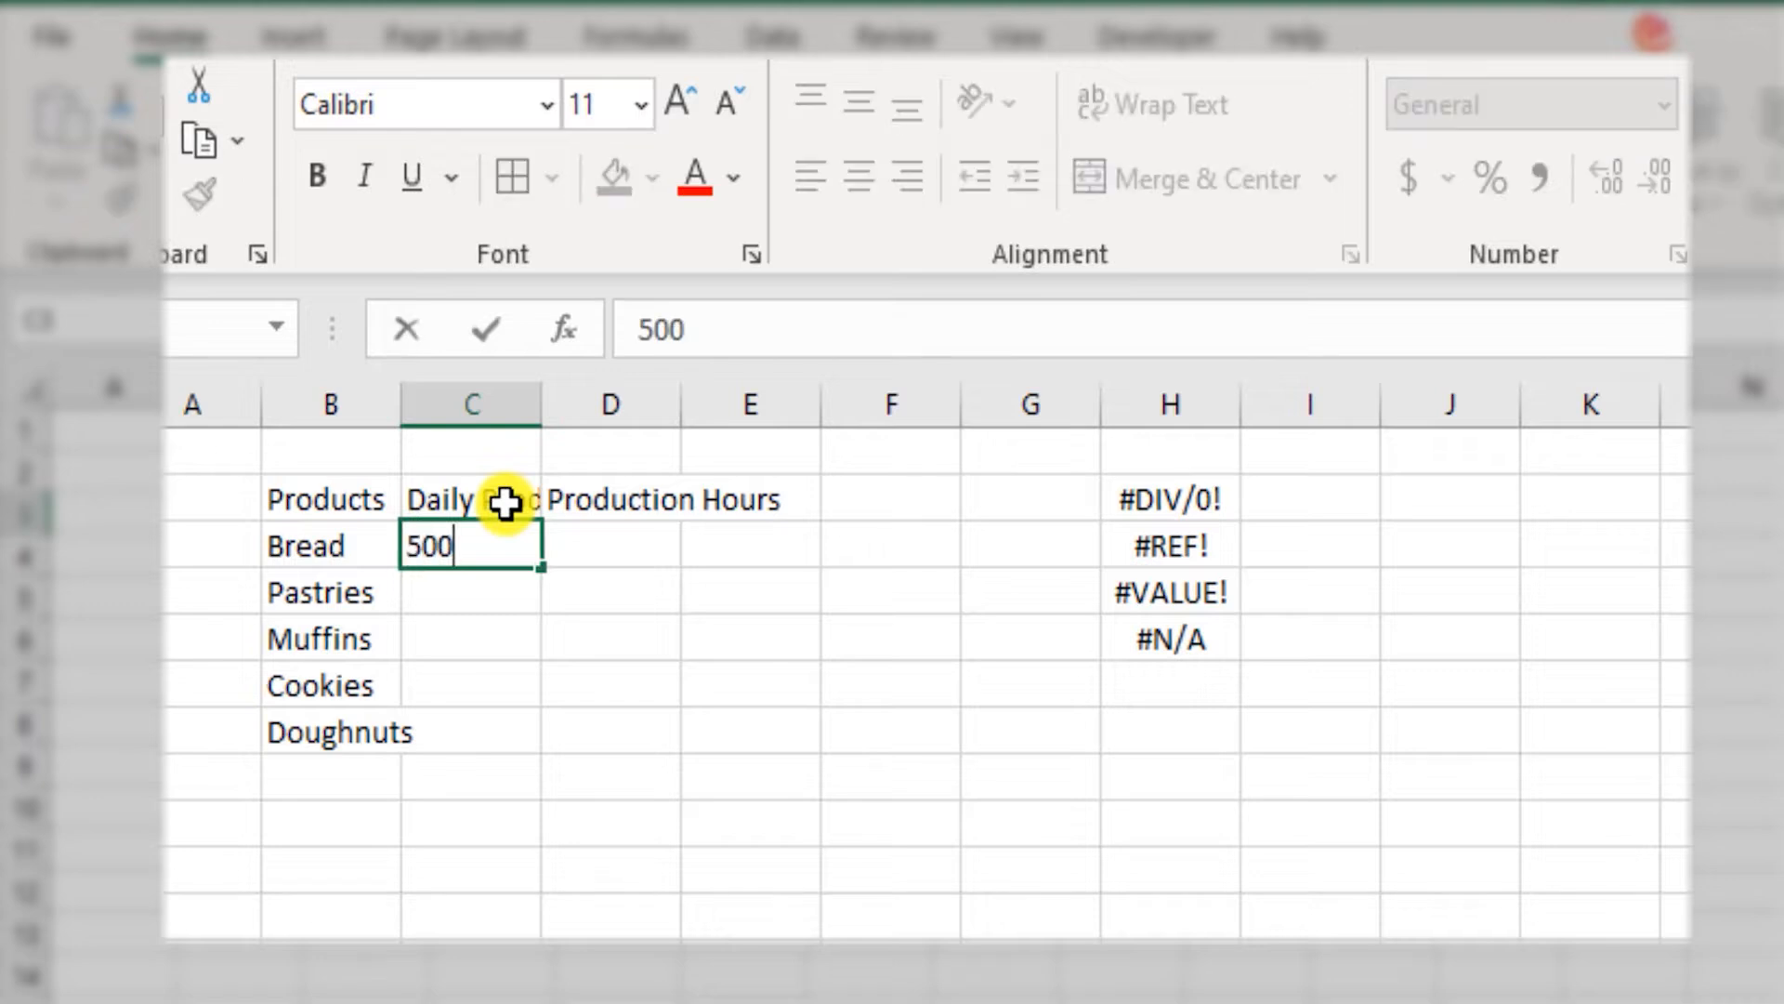
key("Return")
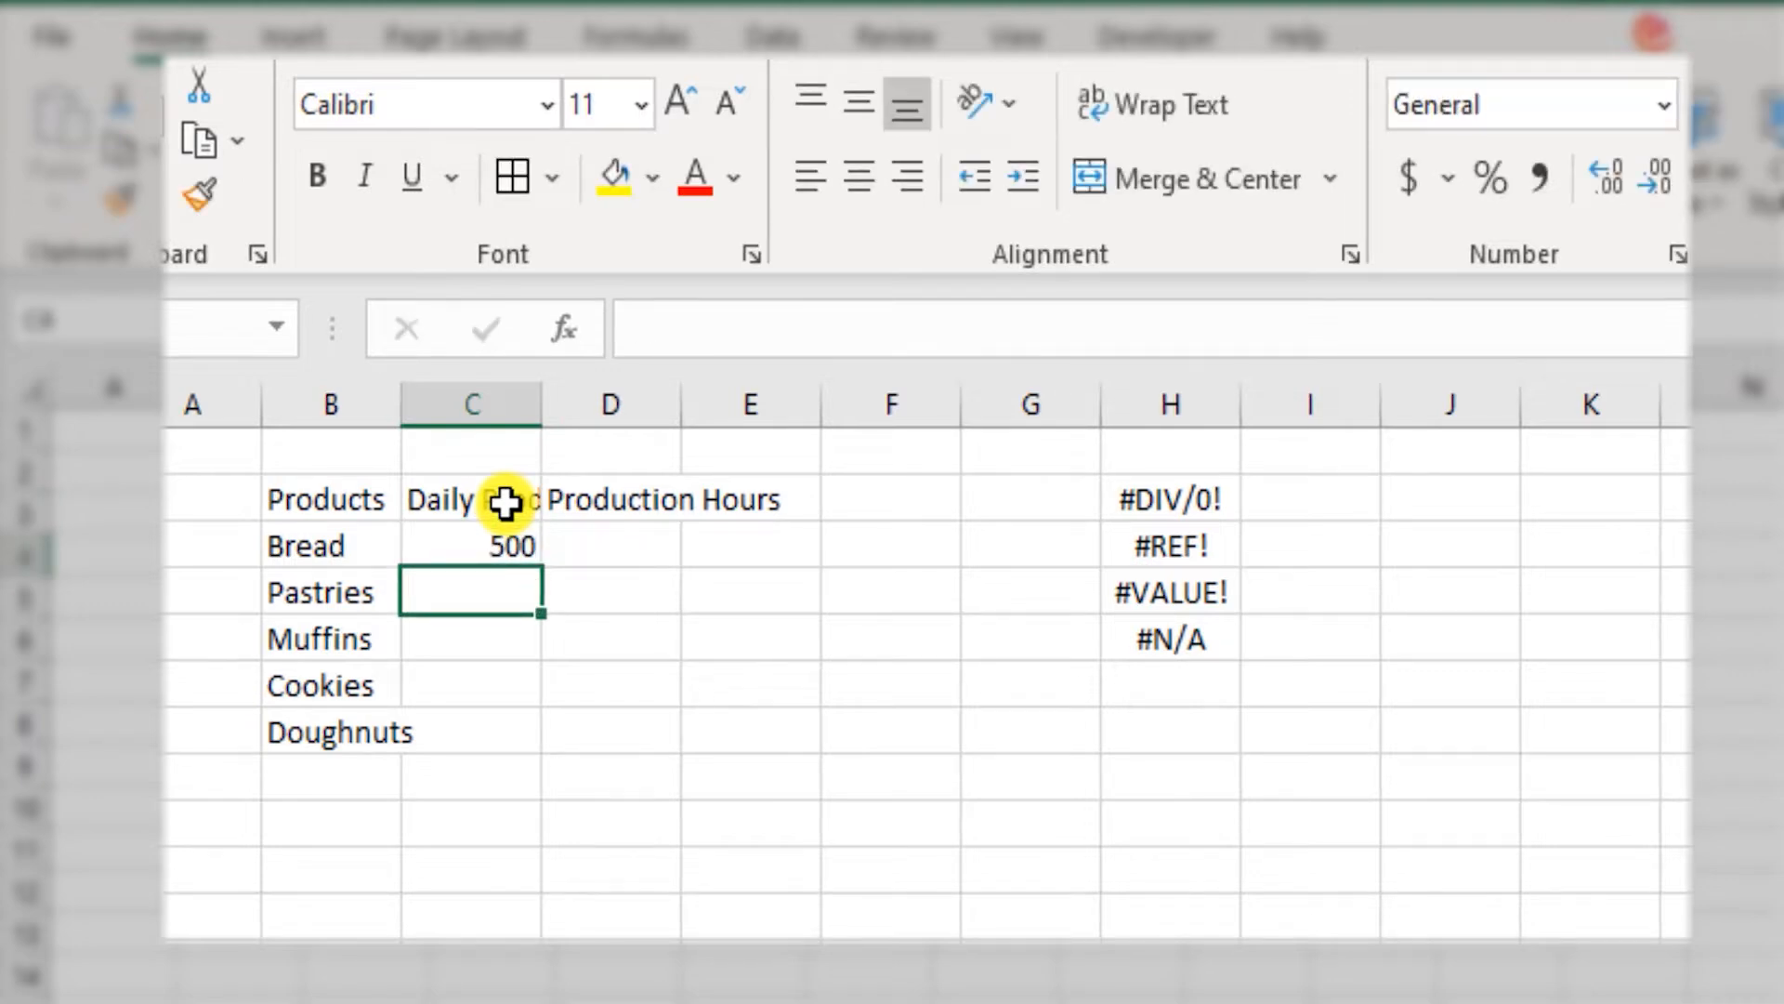
type("300")
key("Return")
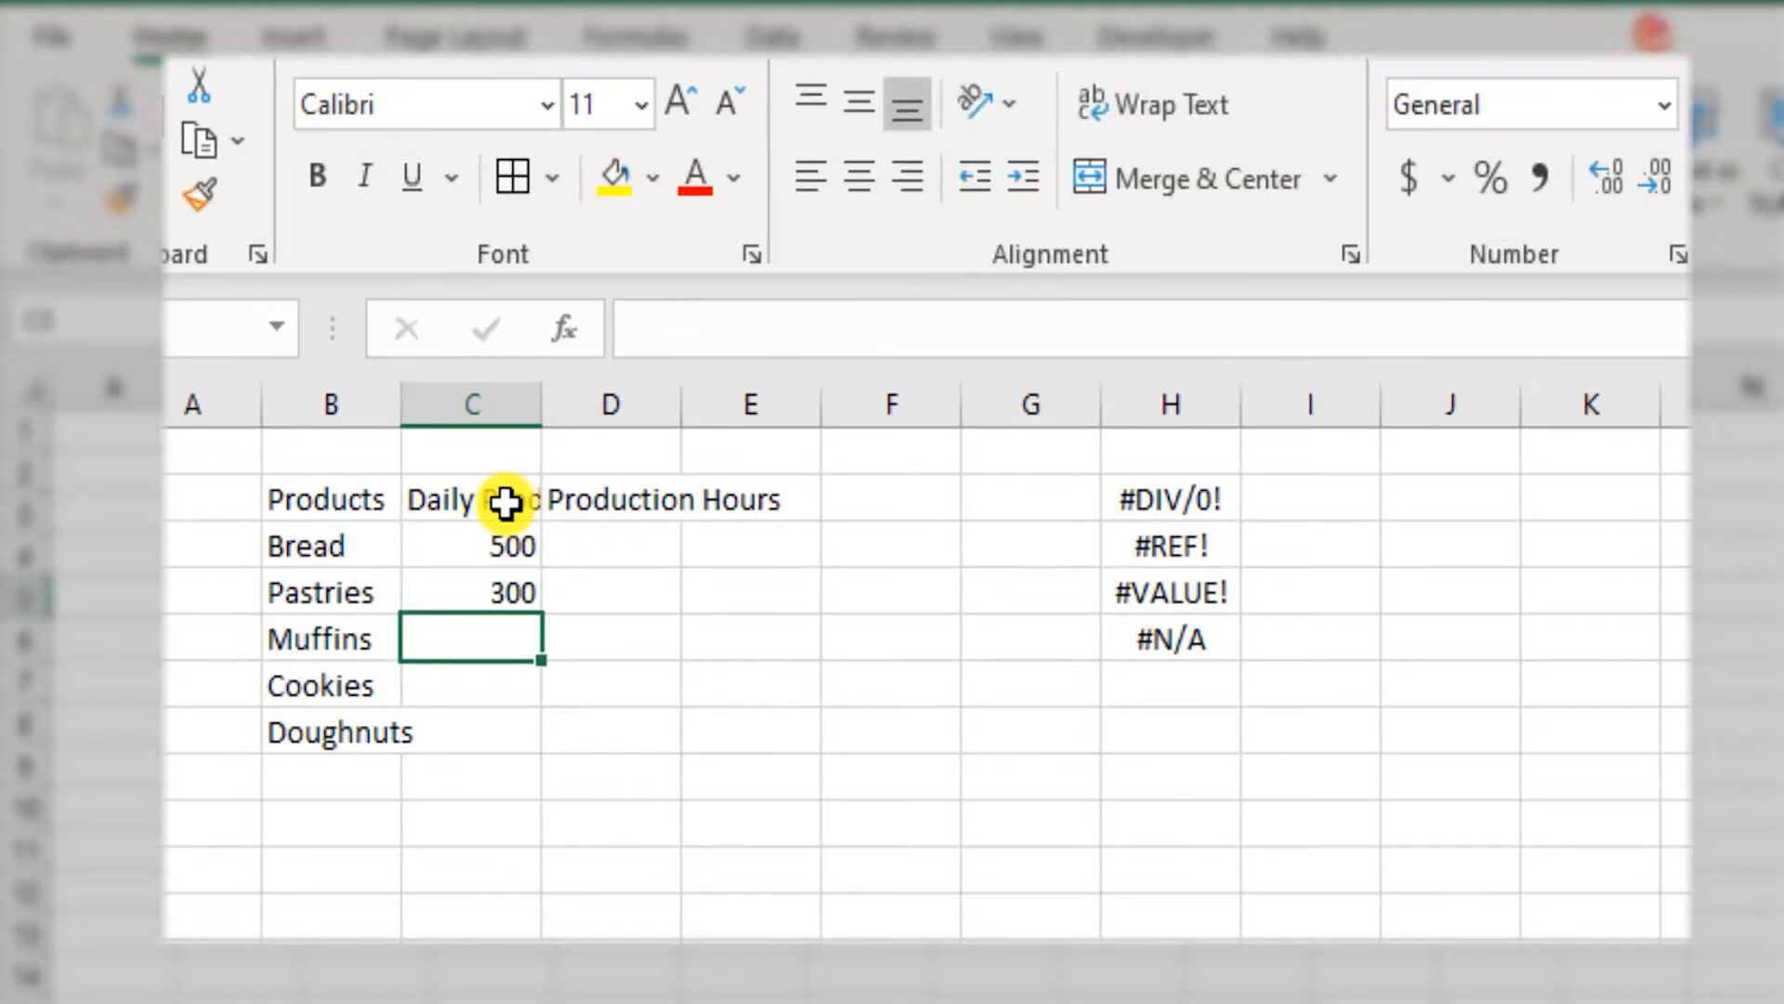
type("500")
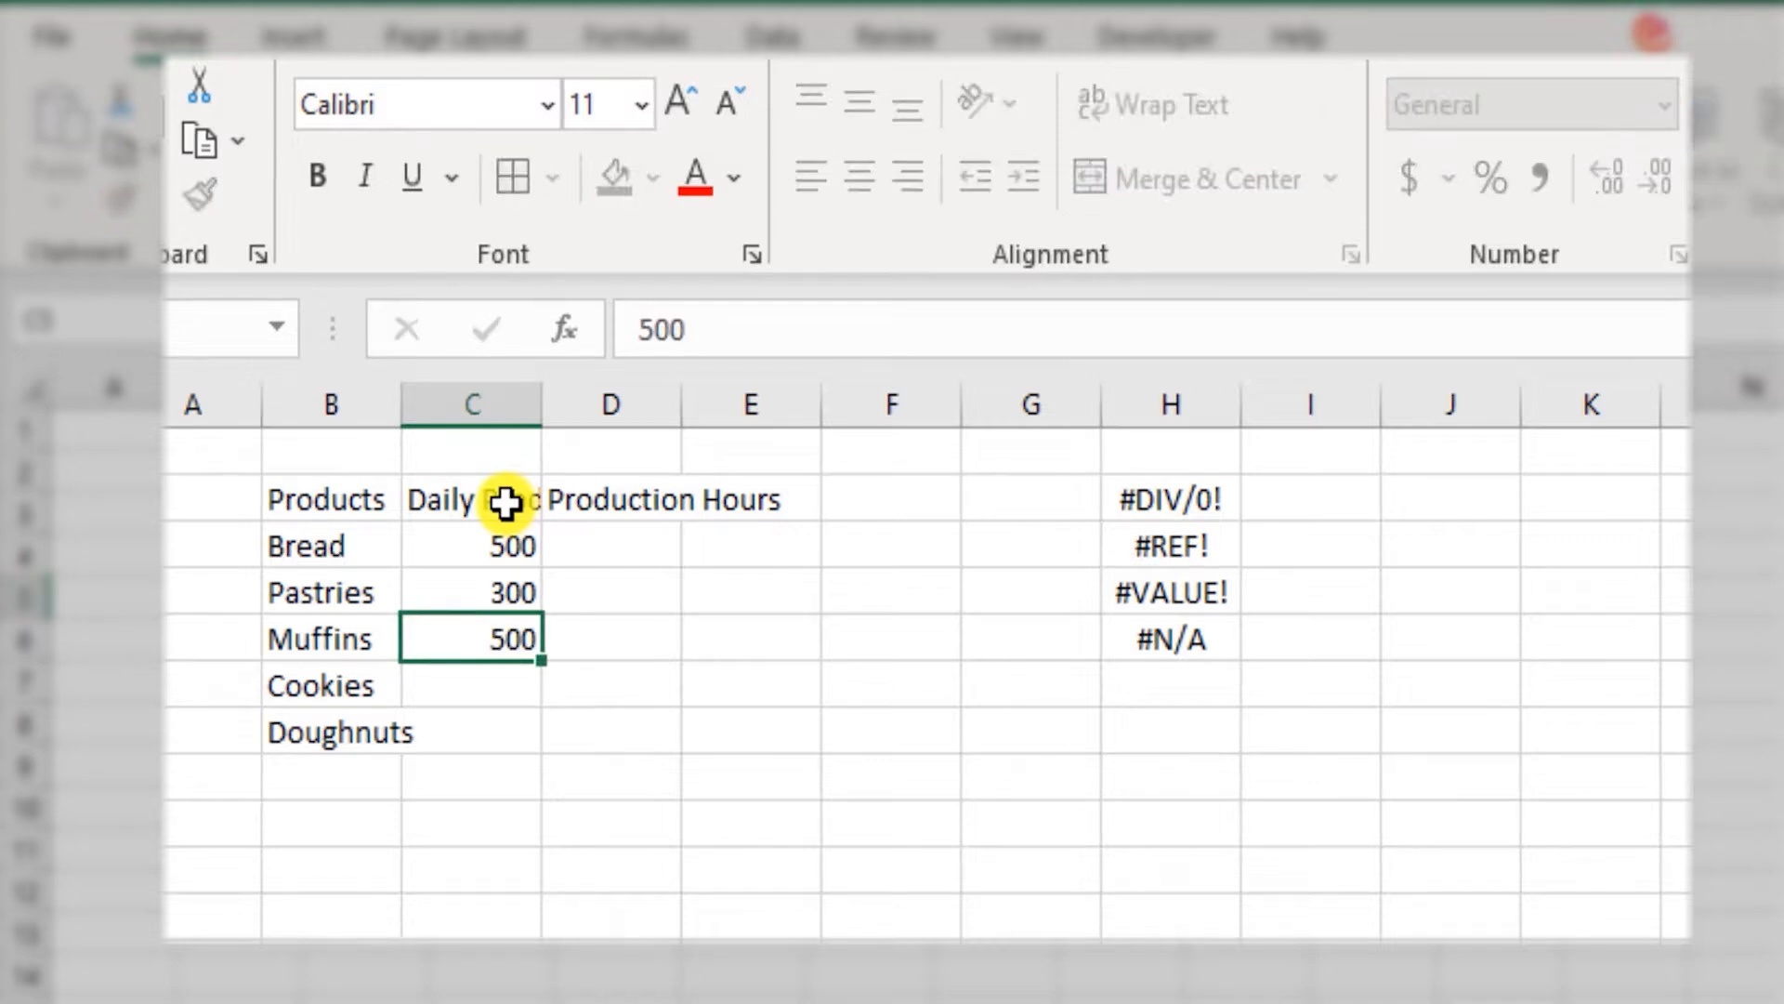
key("Return")
type("2")
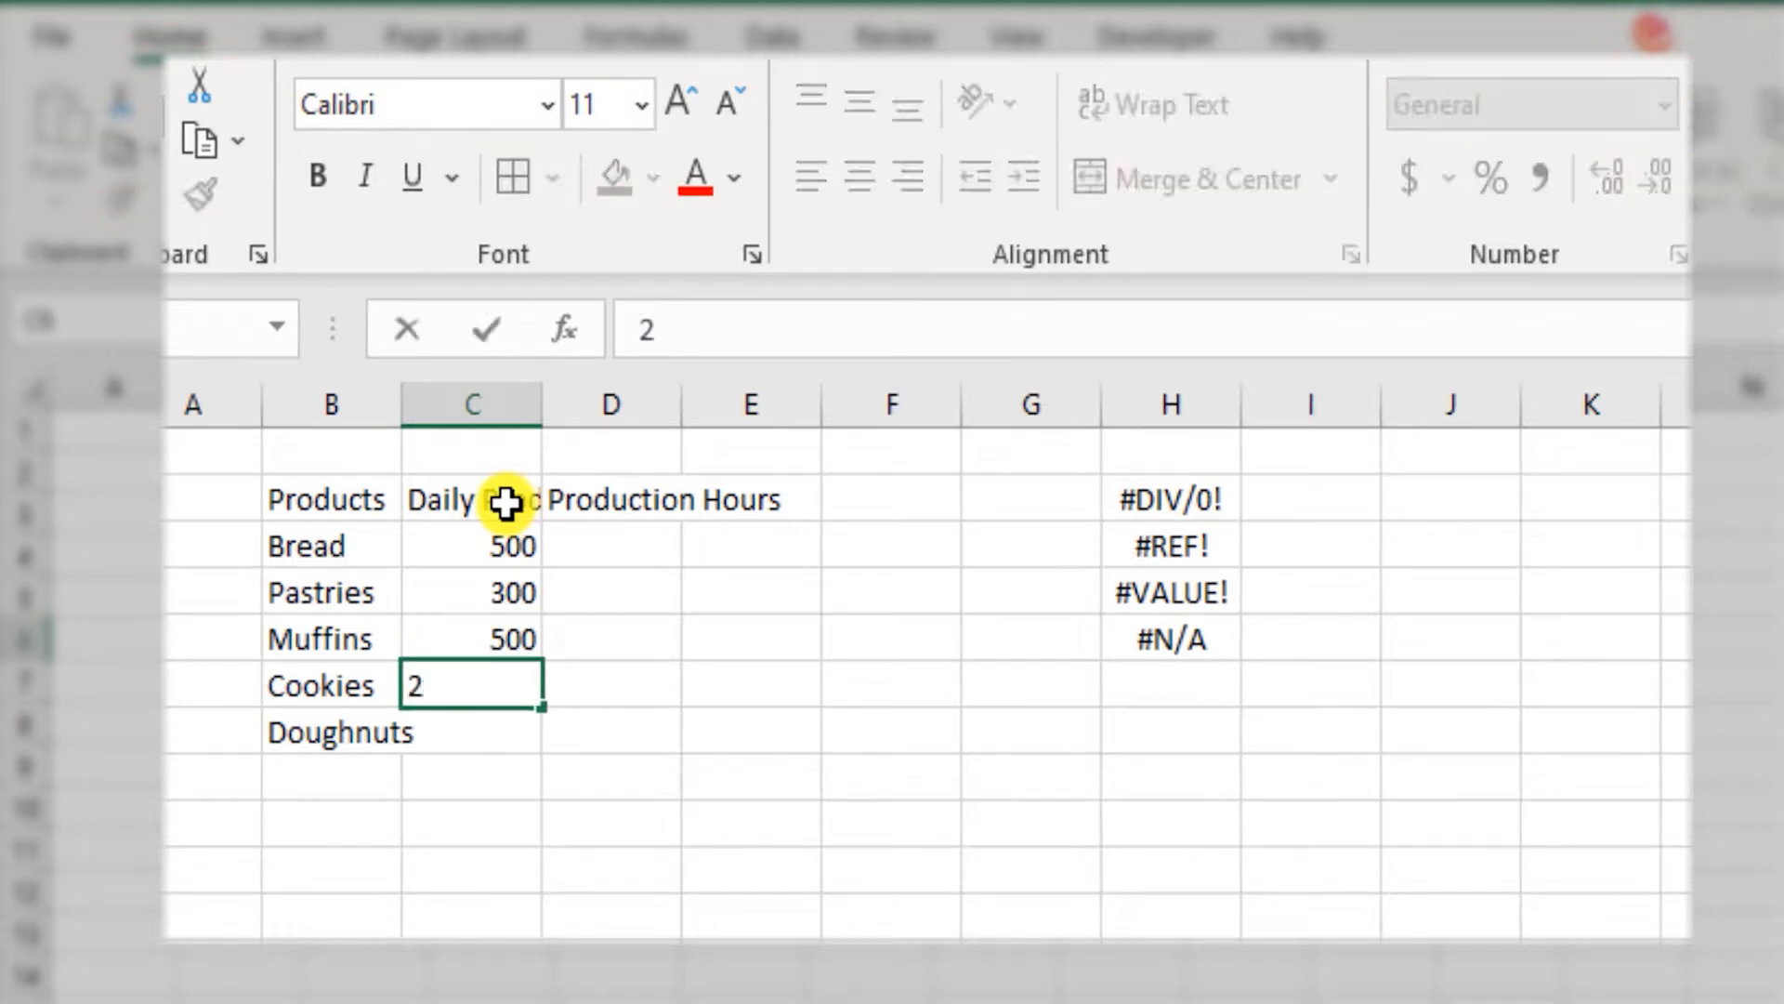
key("BackSpace")
type("1500")
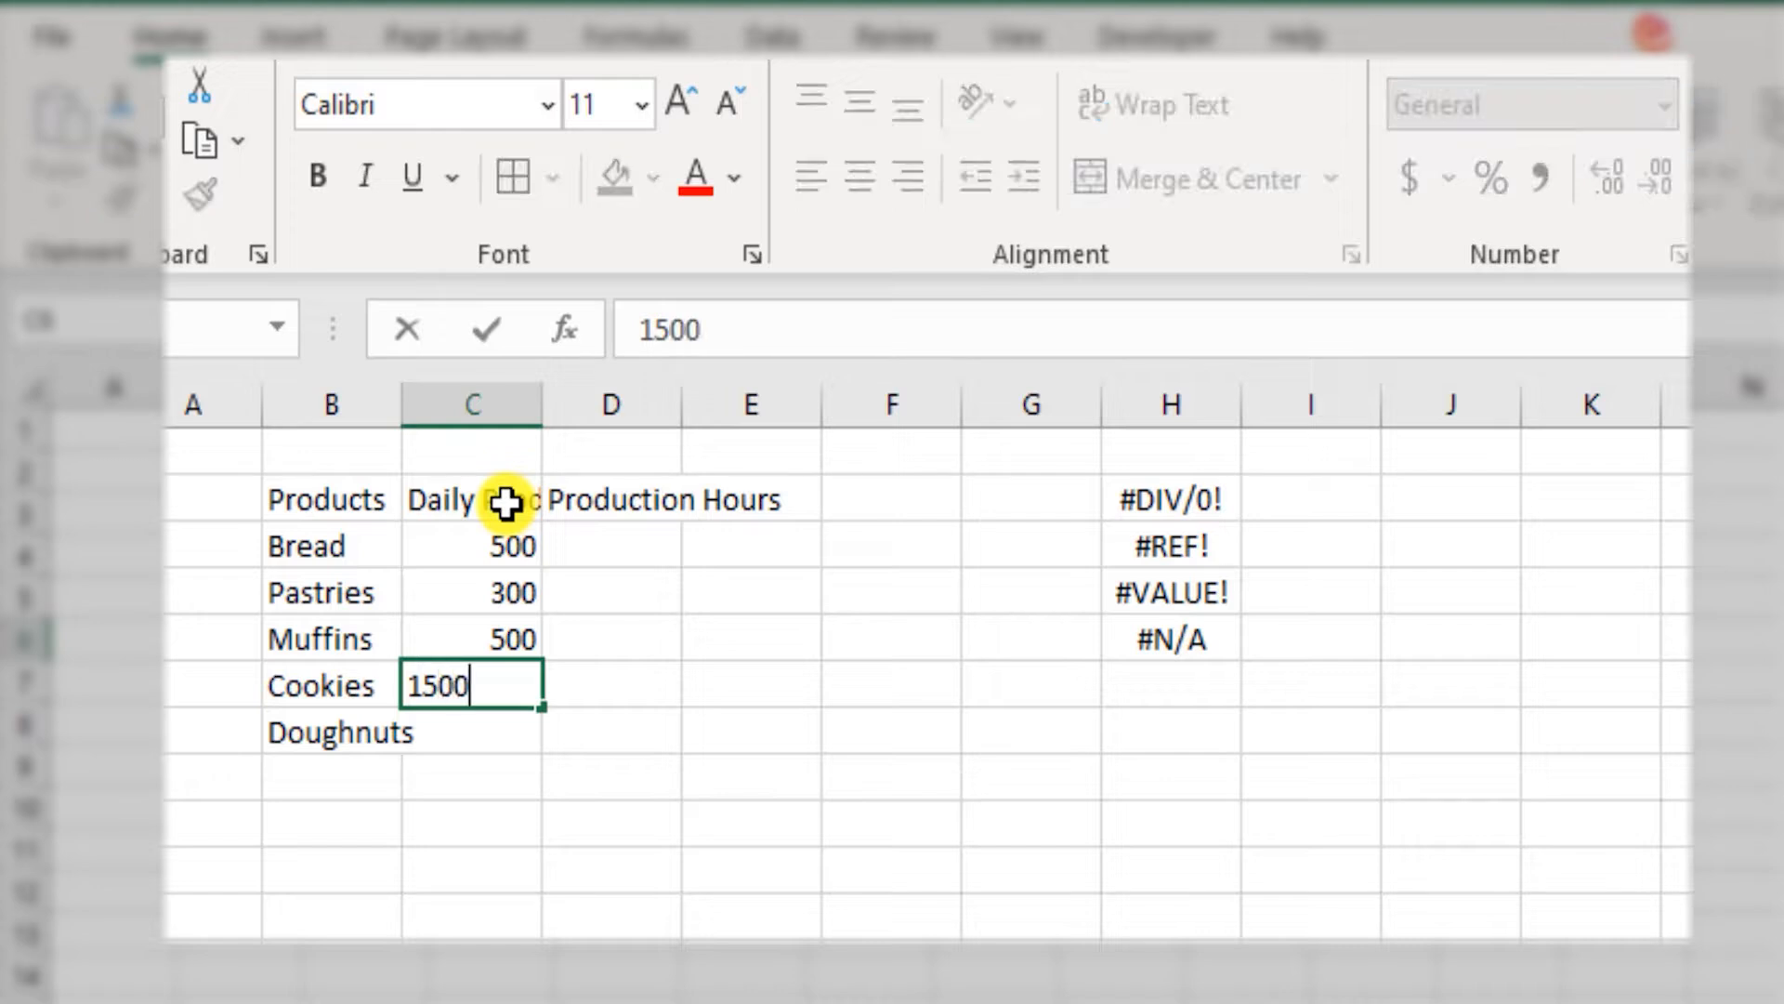
key("Return")
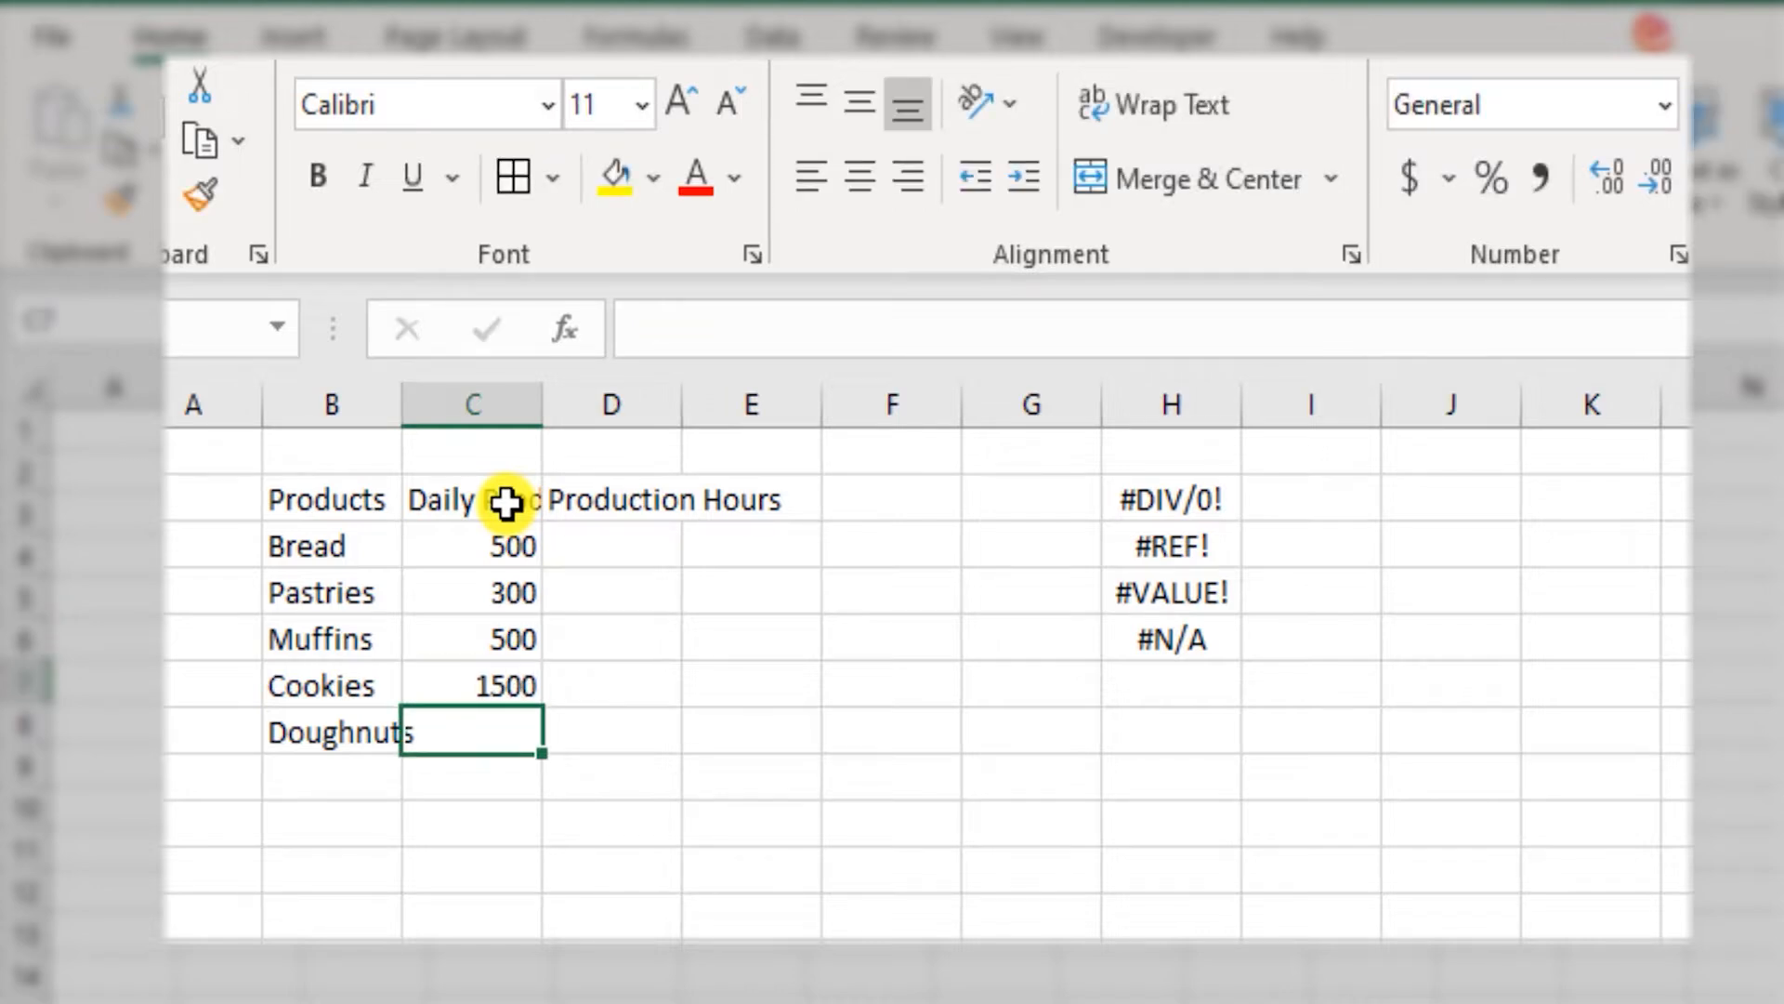
type("300")
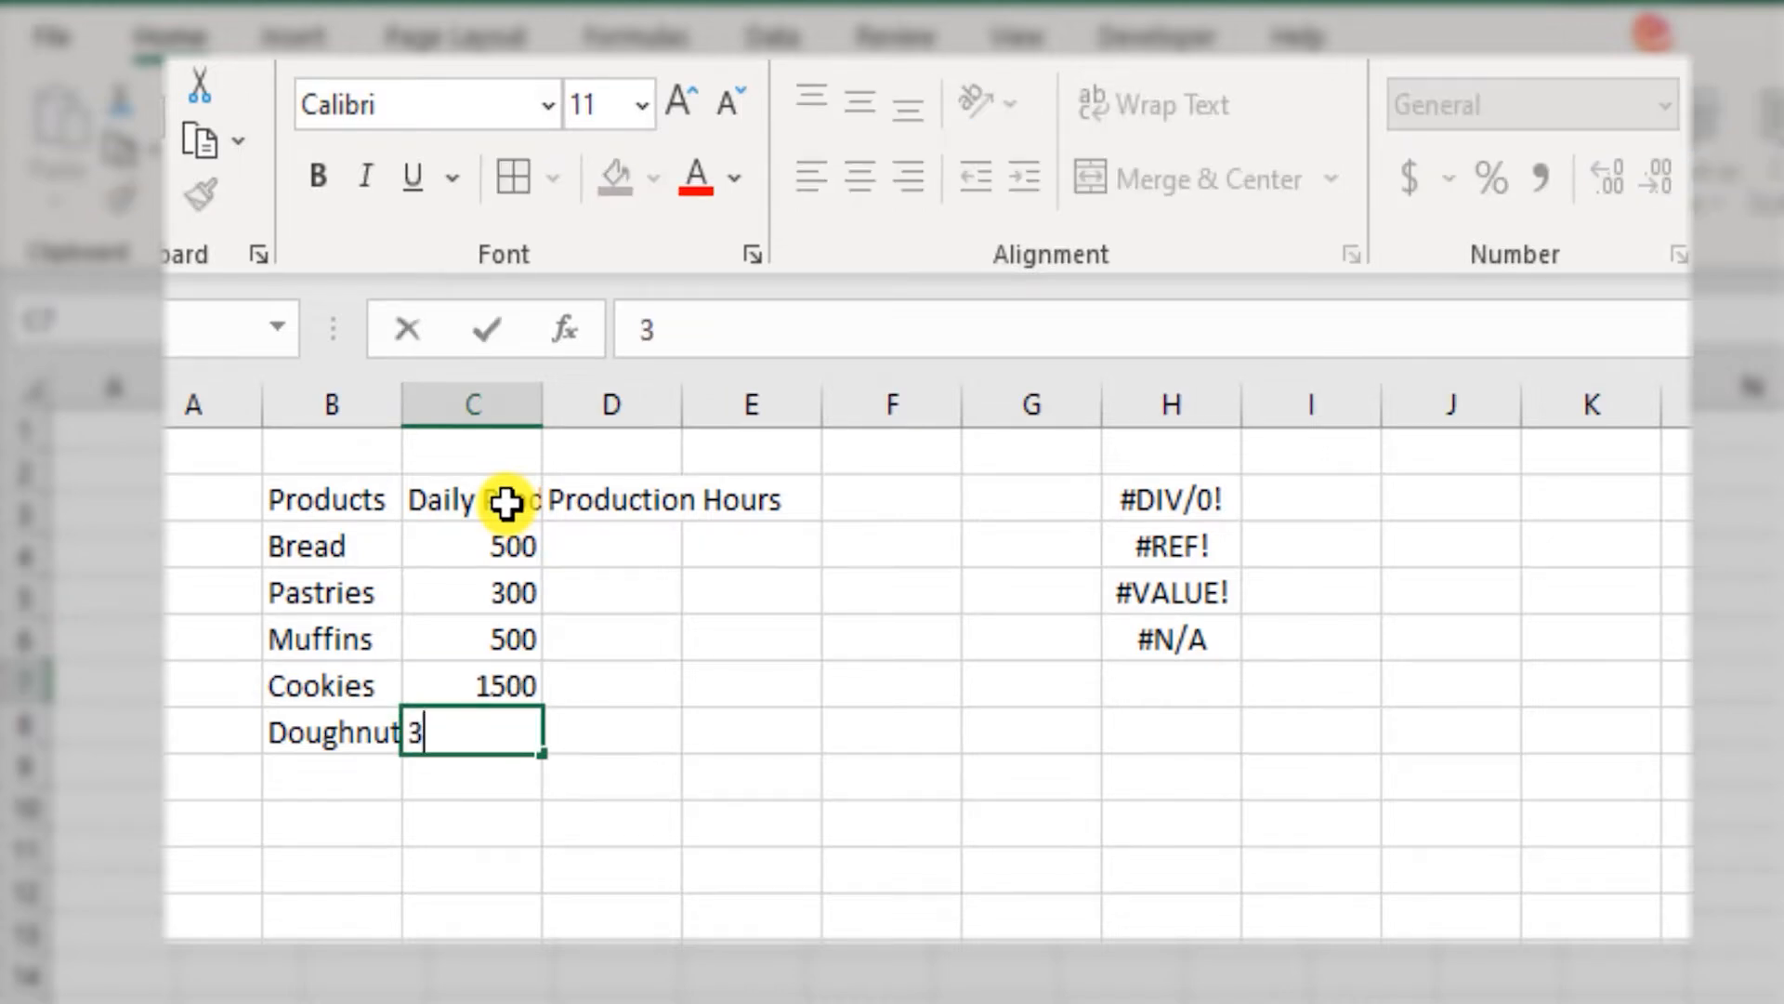
key("Return")
Set the production hours for Bread to 25 in D3.
key("Up")
key("Up")
key("Up")
key("Up")
key("Up")
key("Up")
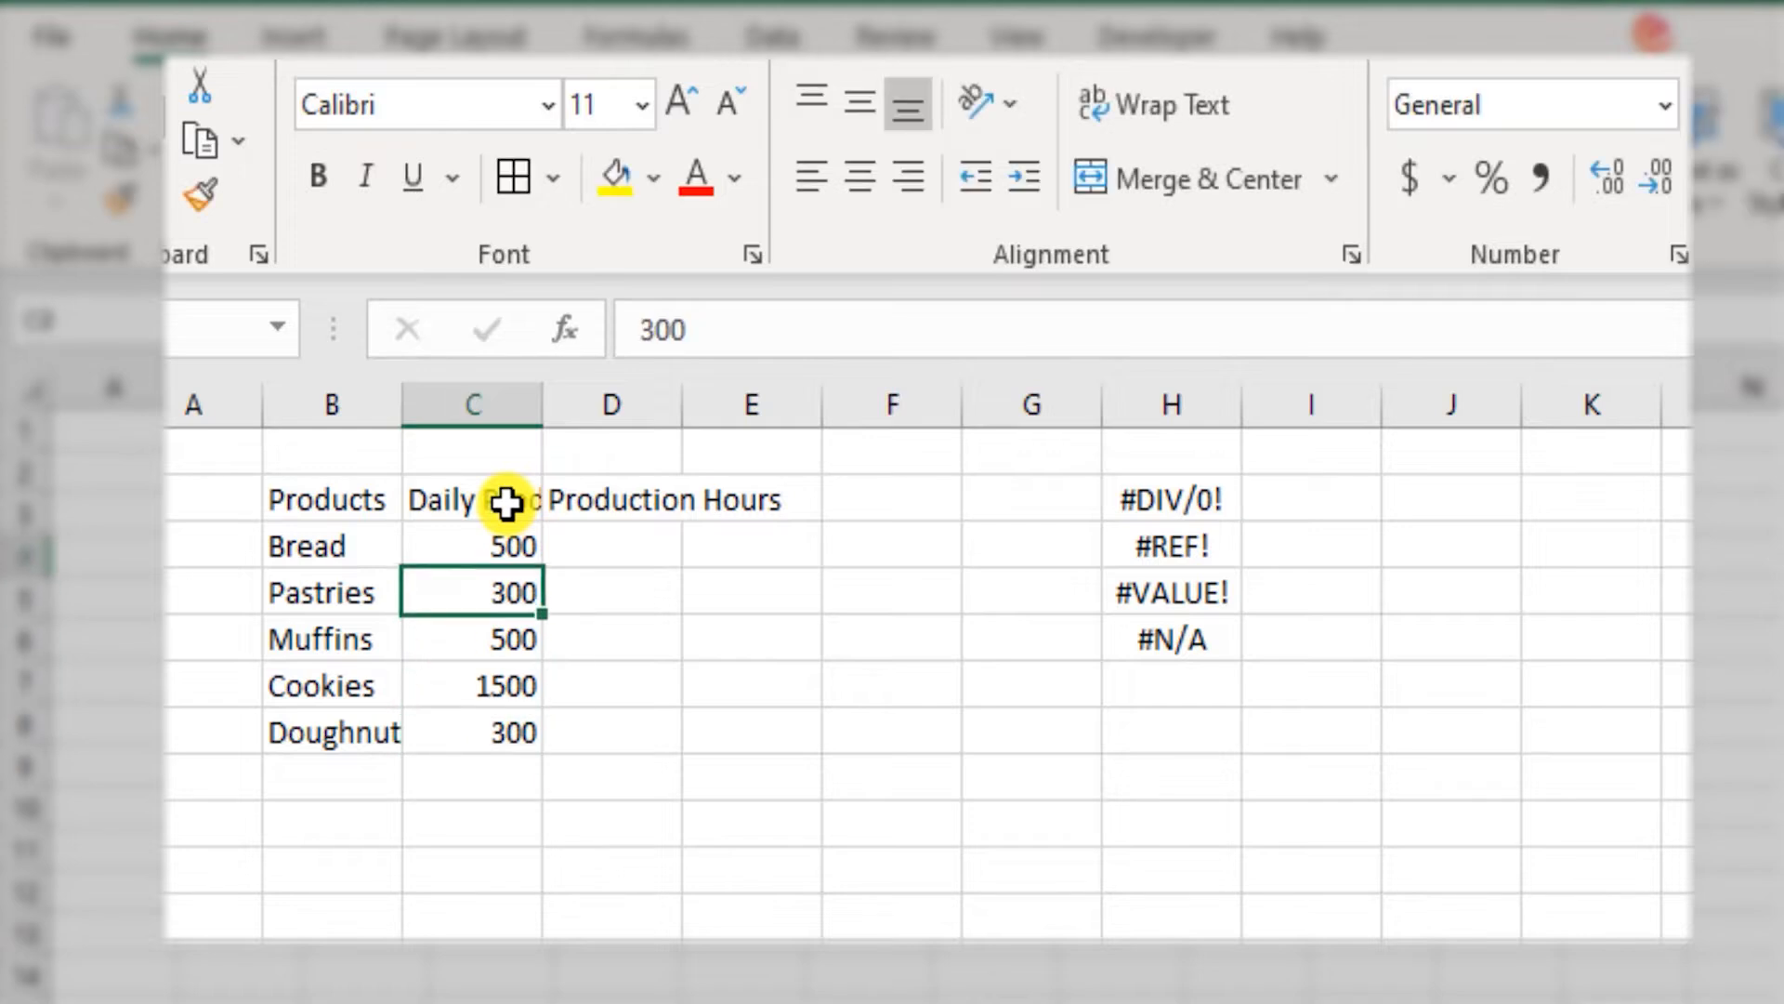
key("Right")
key("Down")
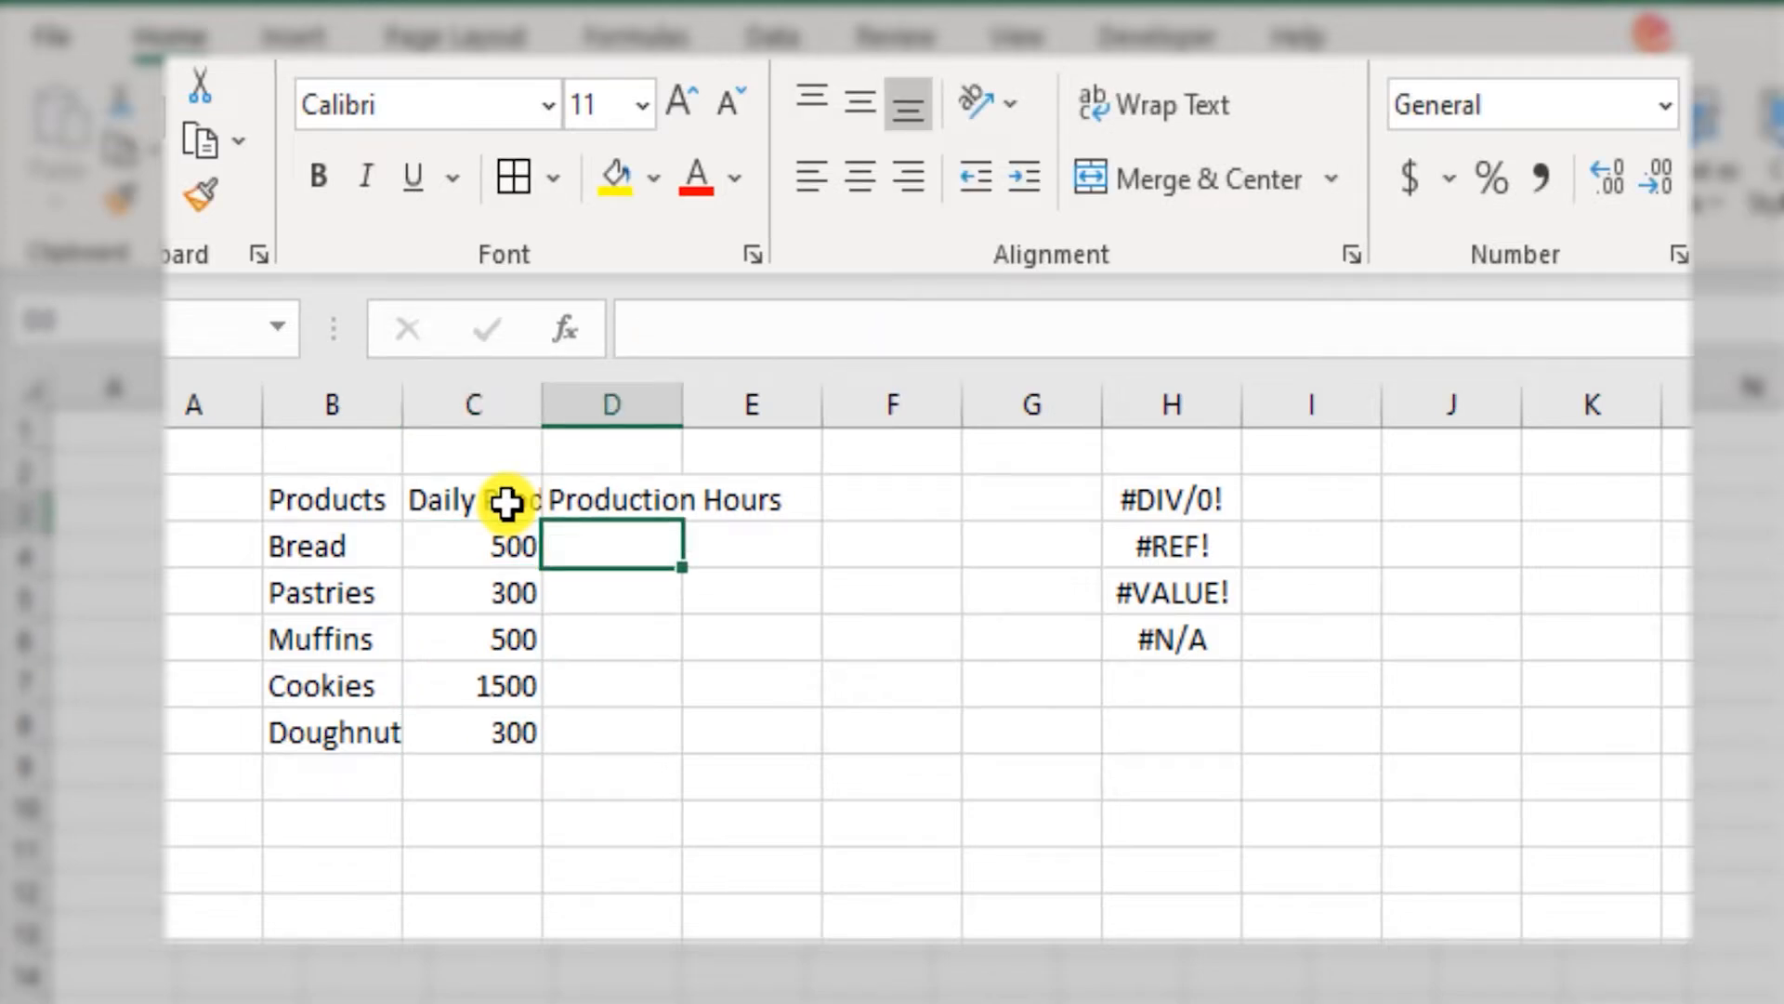
type("25")
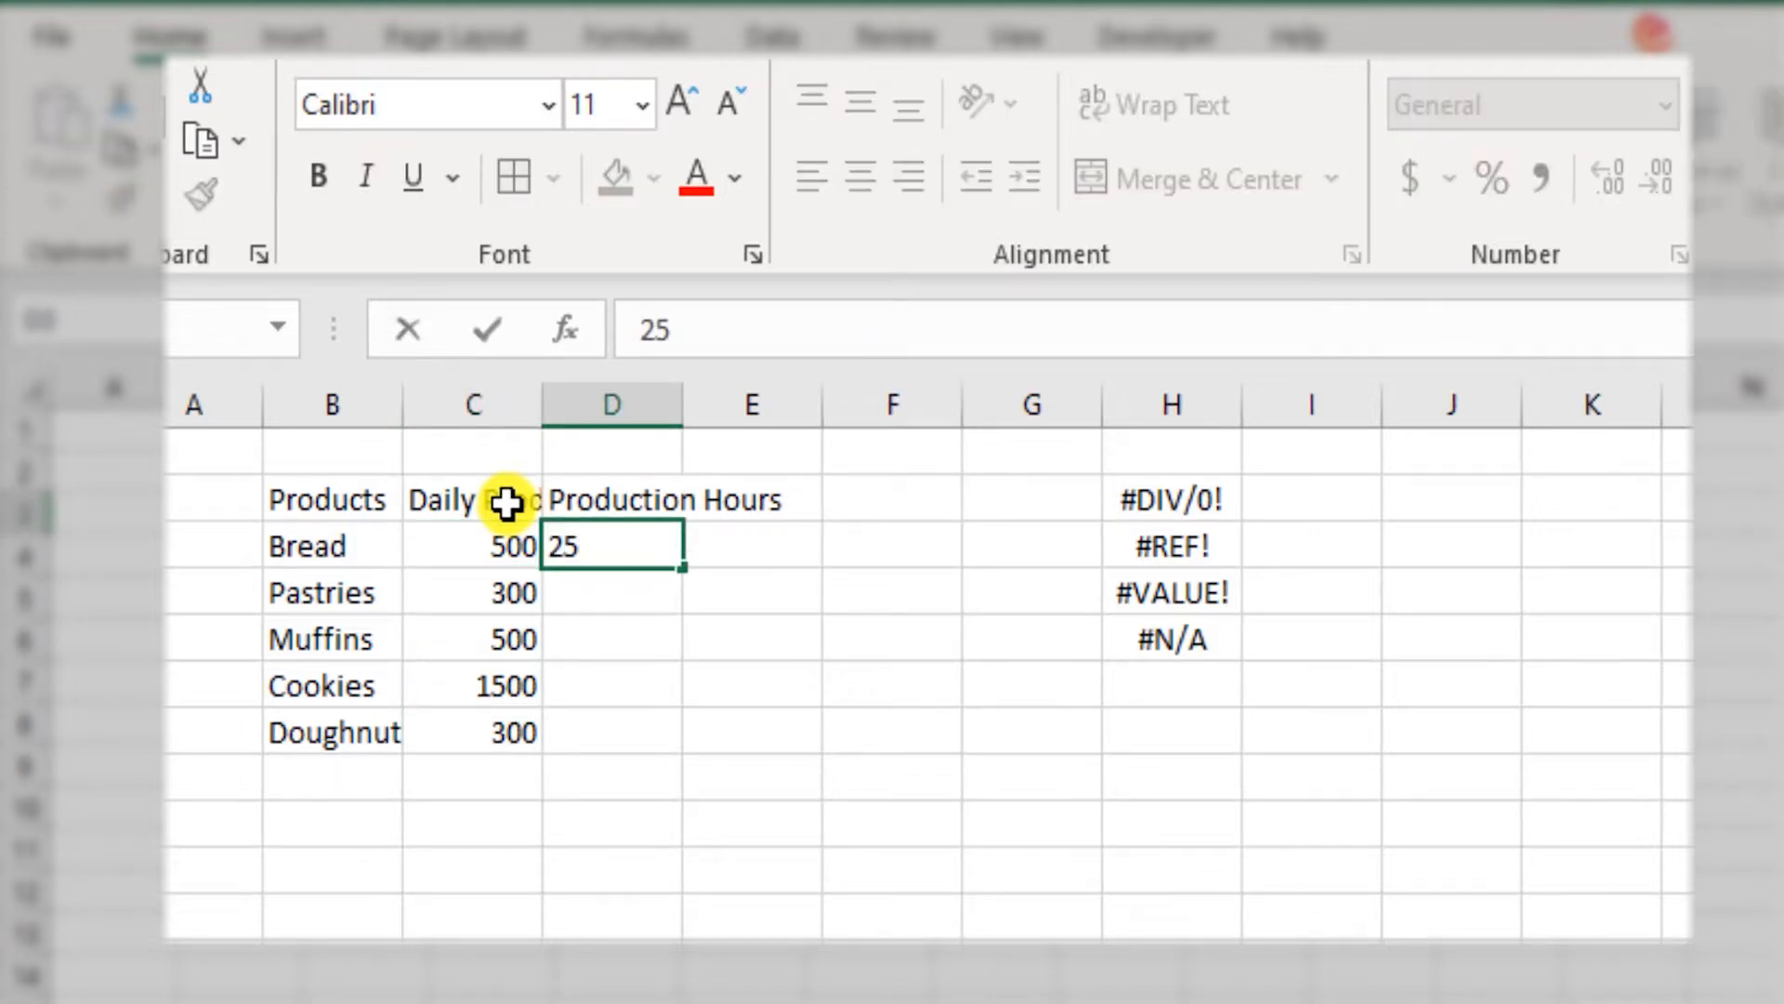
key("Tab")
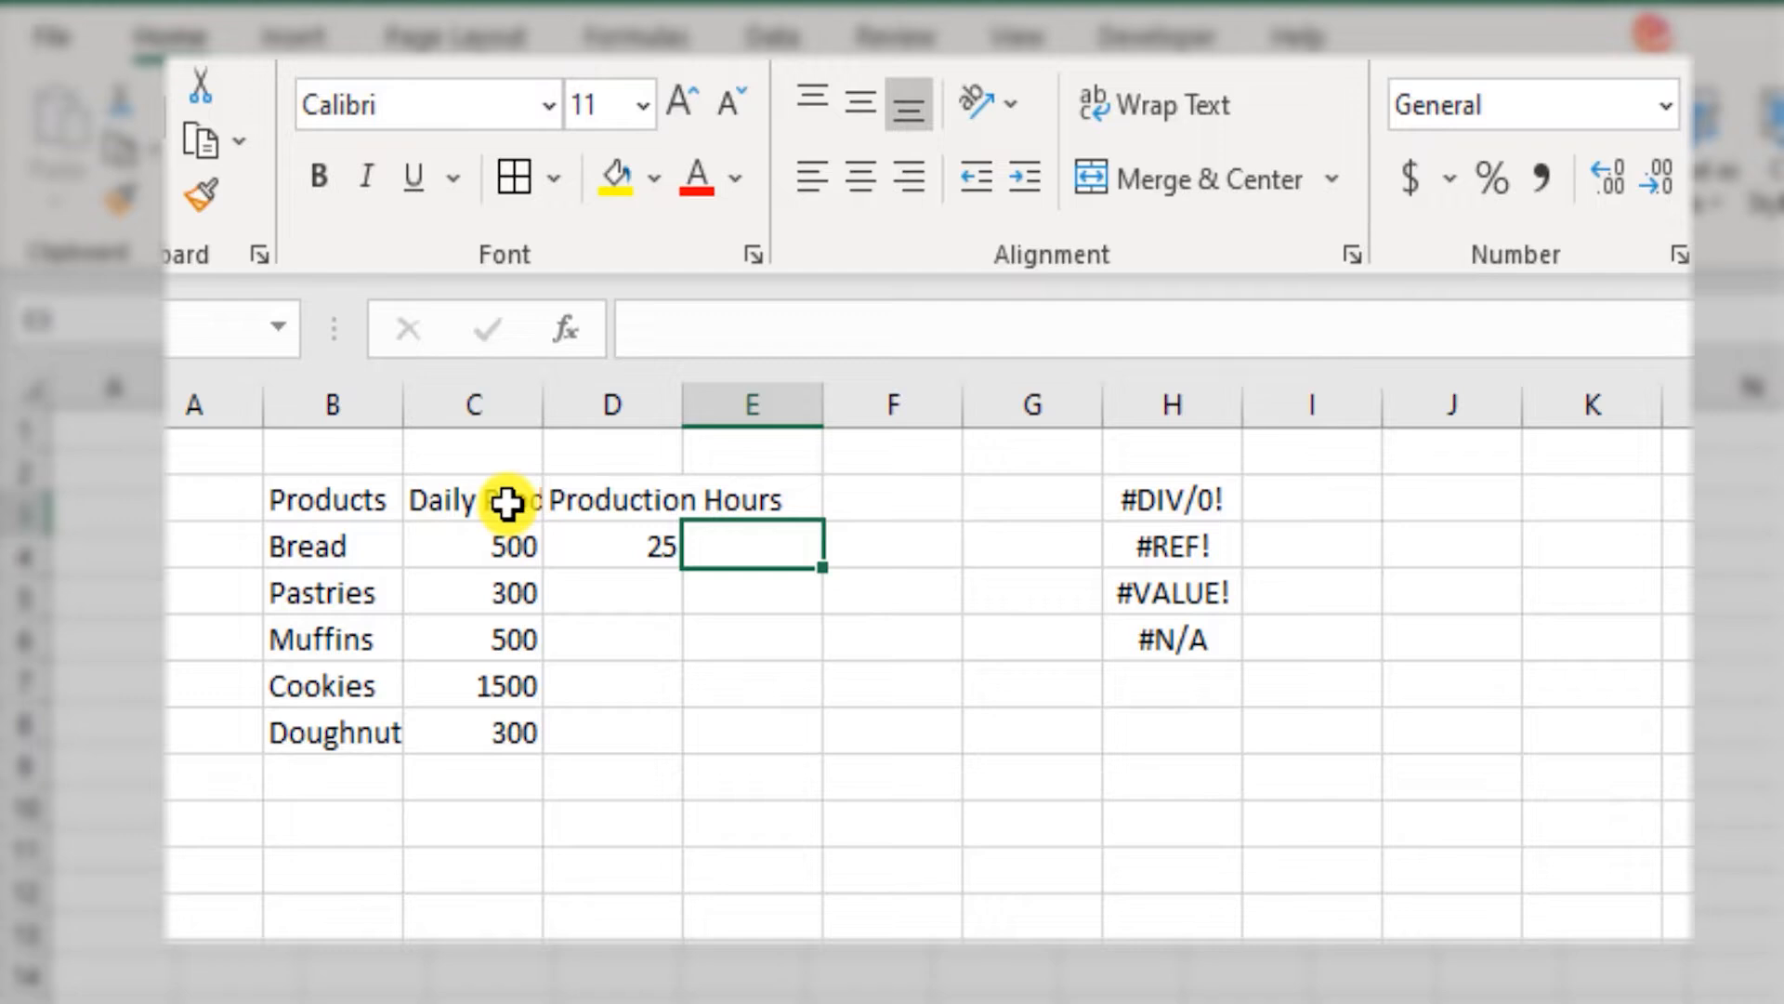
Add the column header "Average Units per hour" in E2.
key("Up")
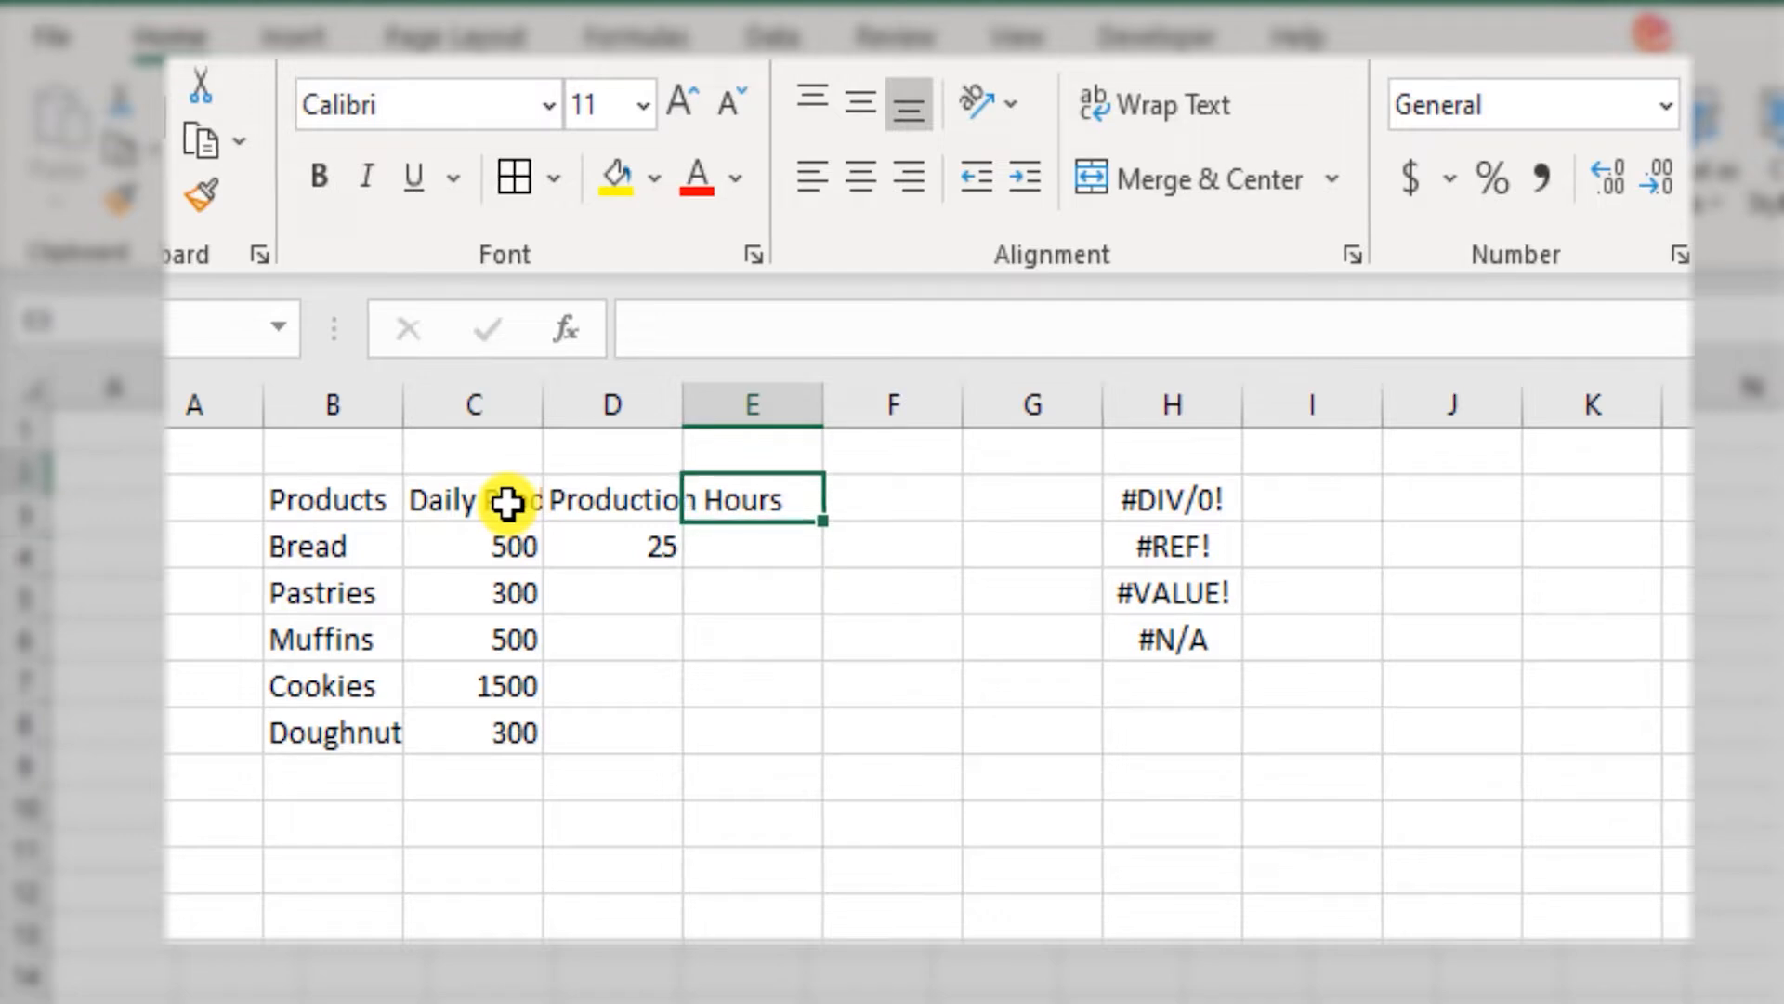
type("Average")
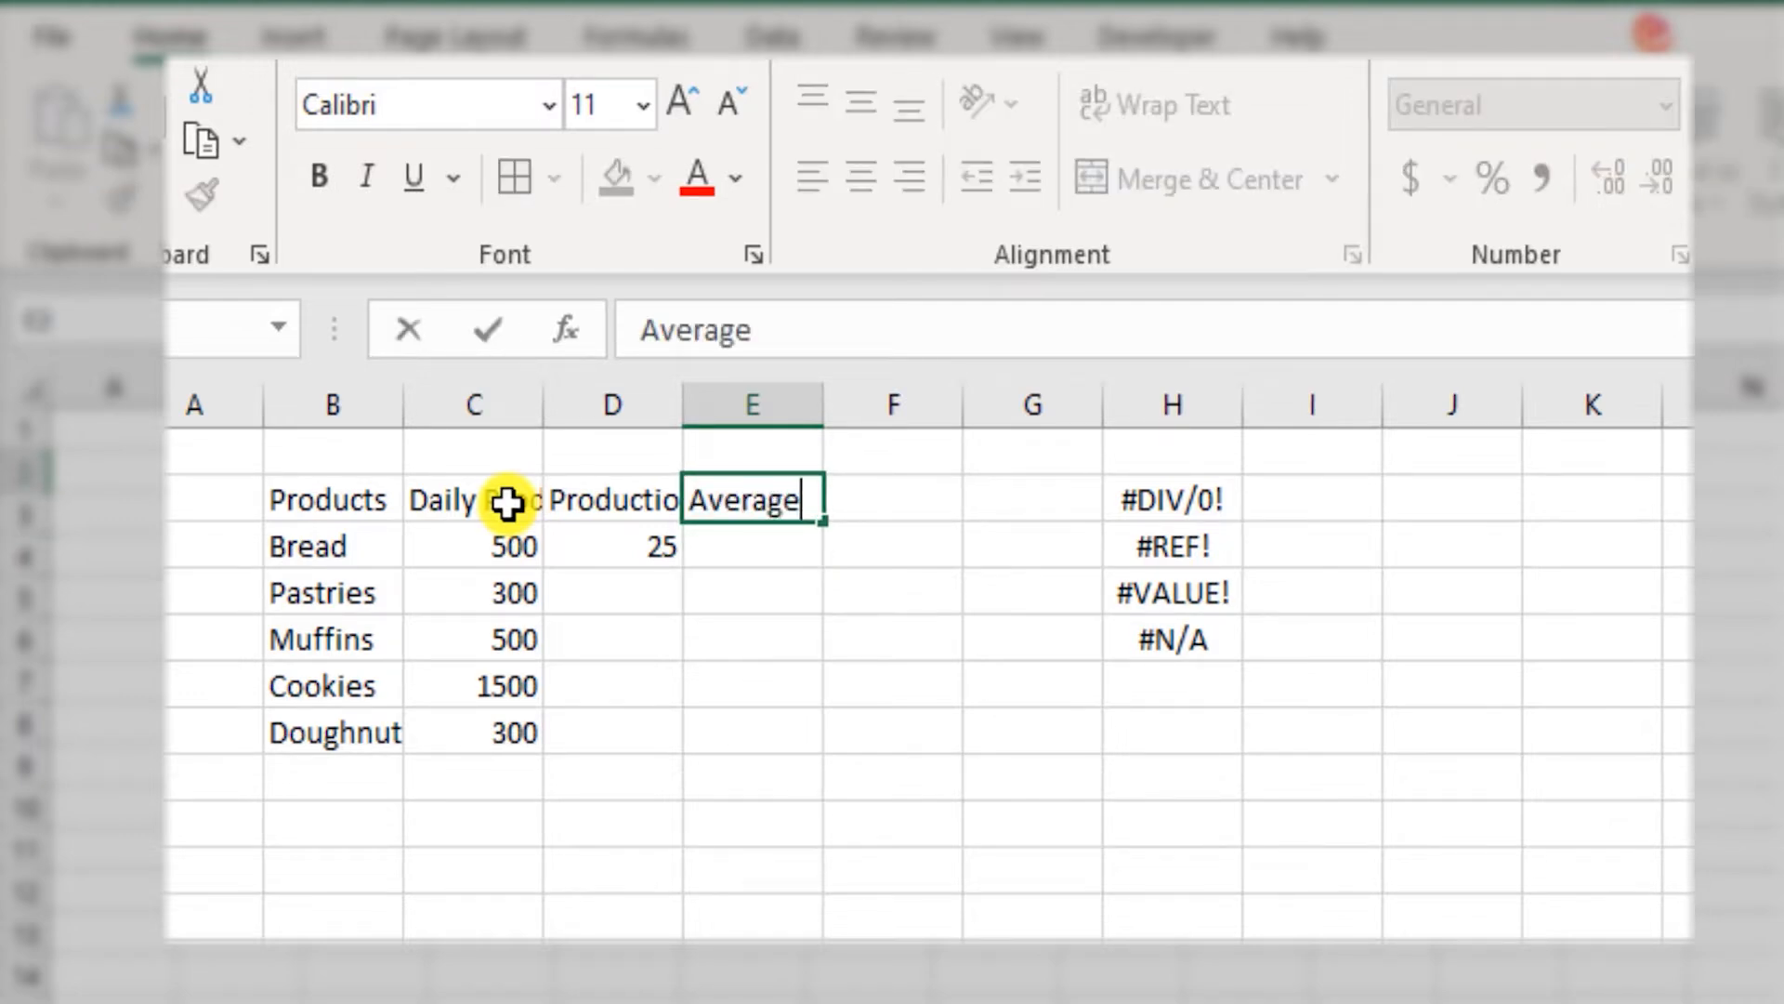
type(" Units ")
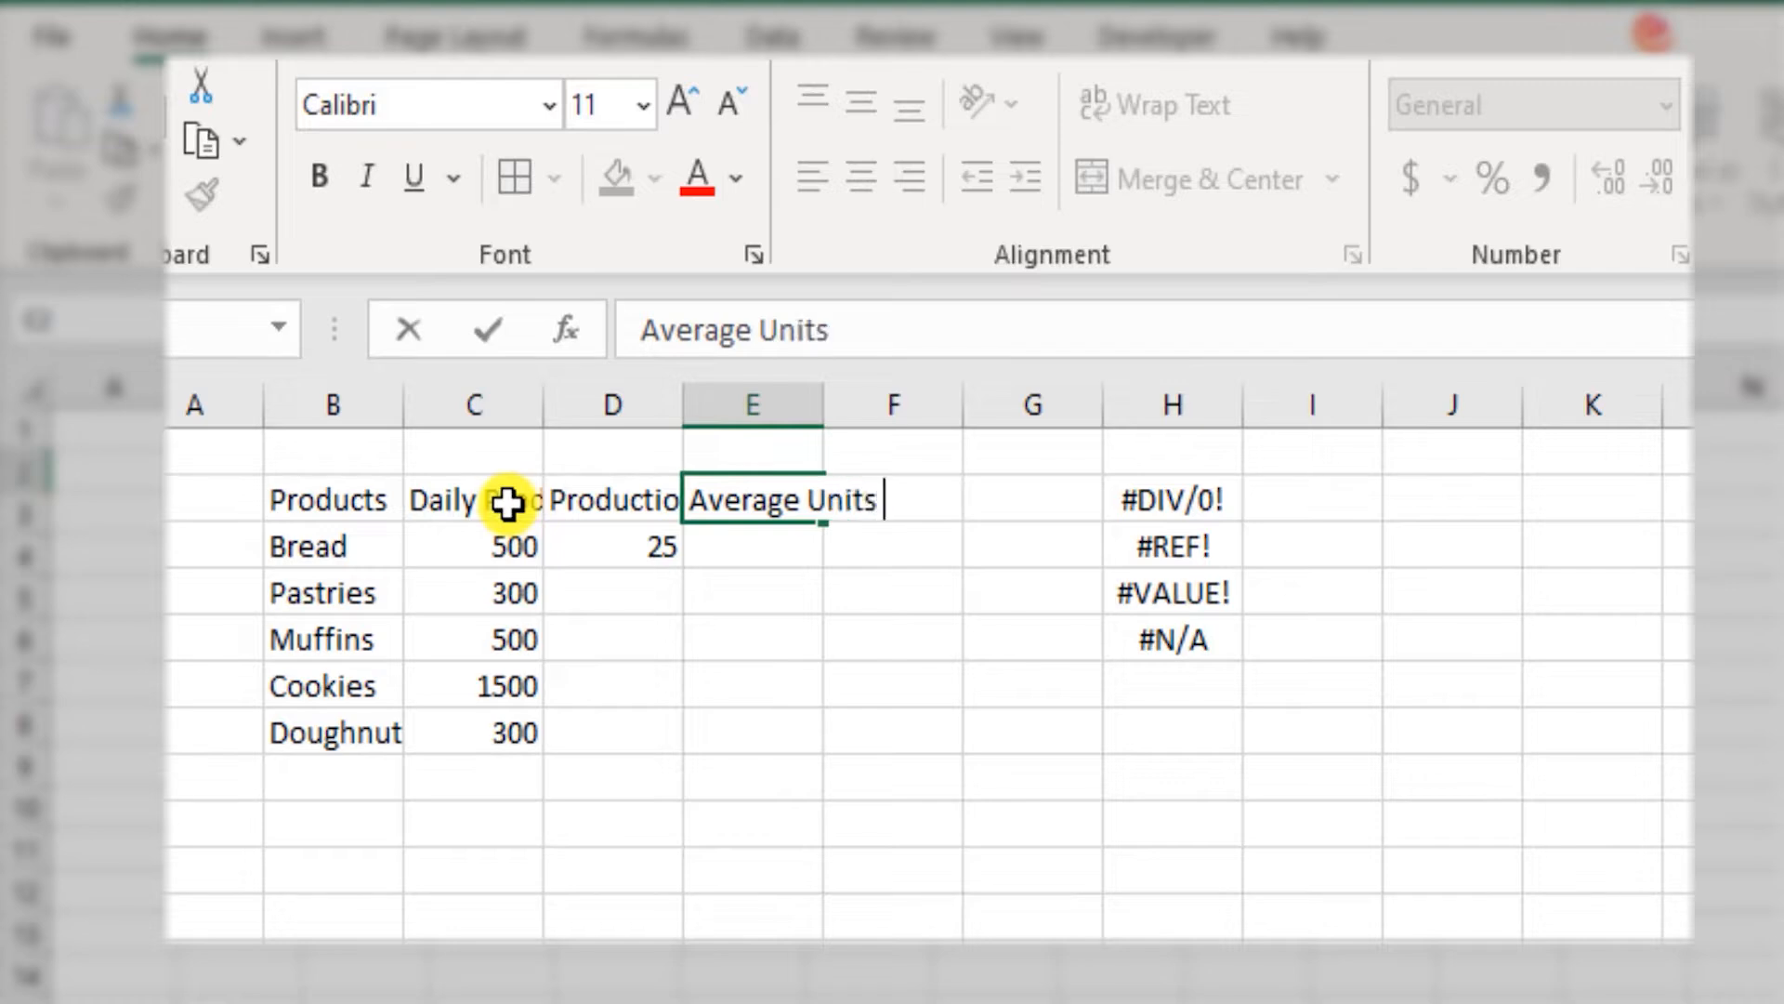
type("per hour")
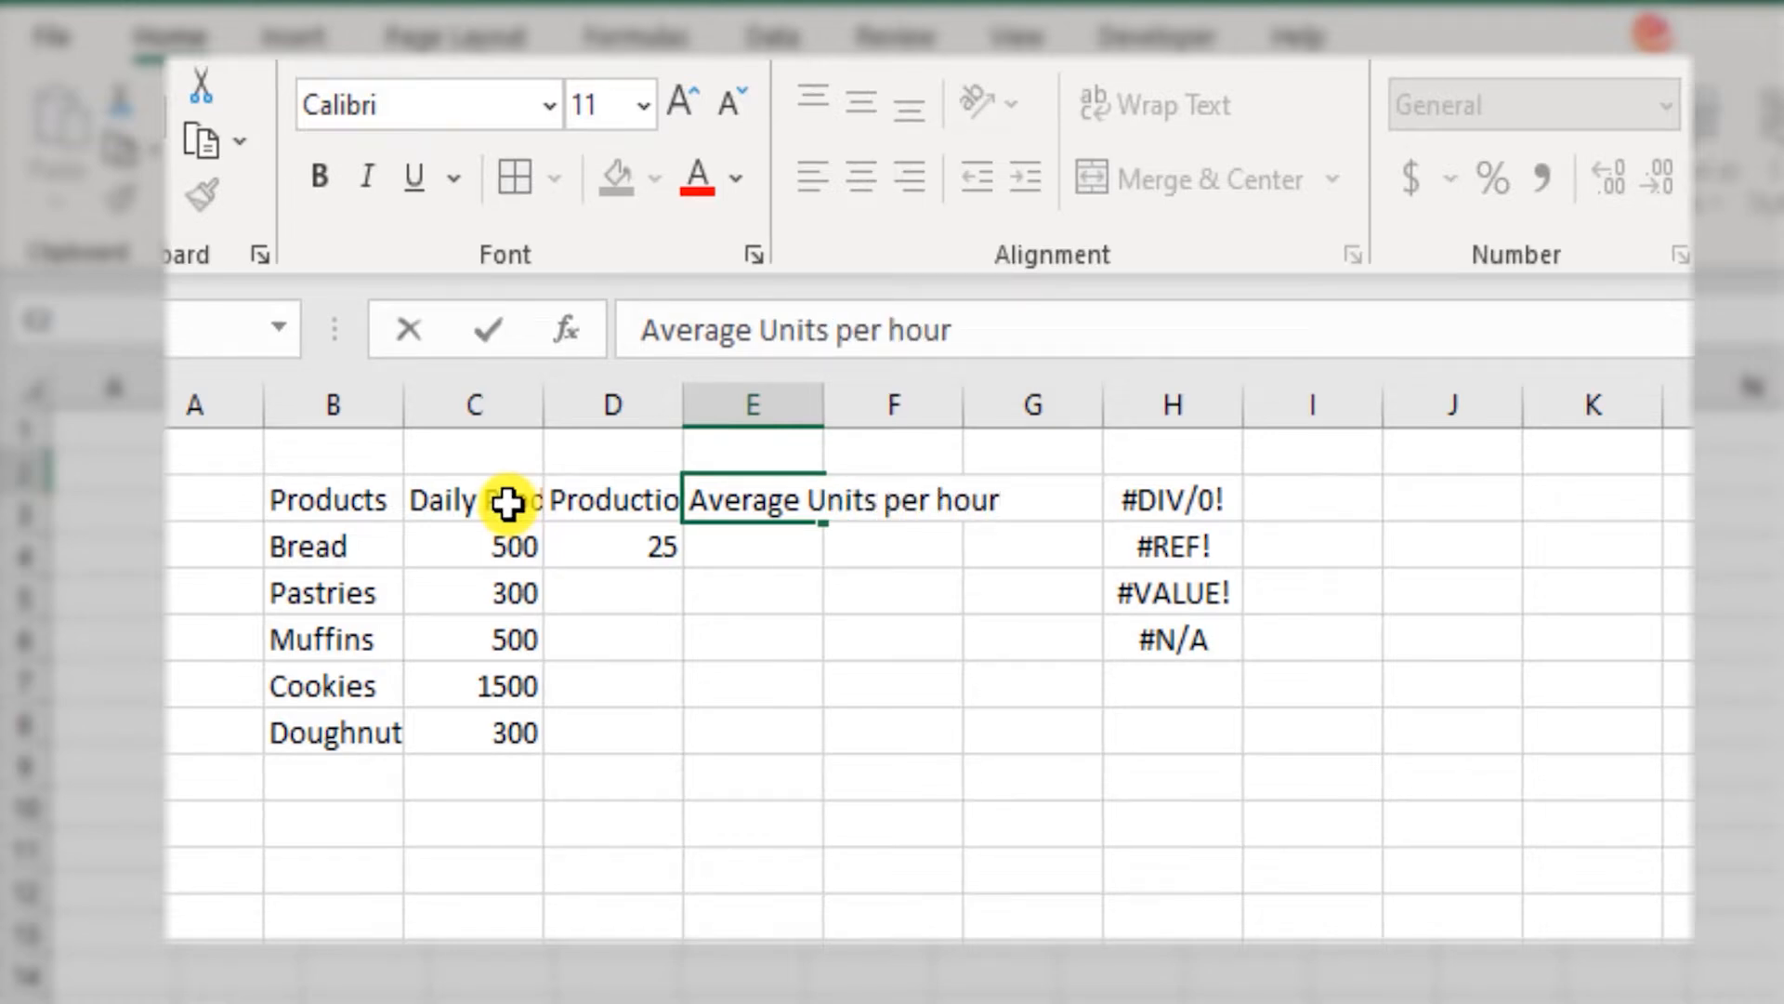
key("Tab")
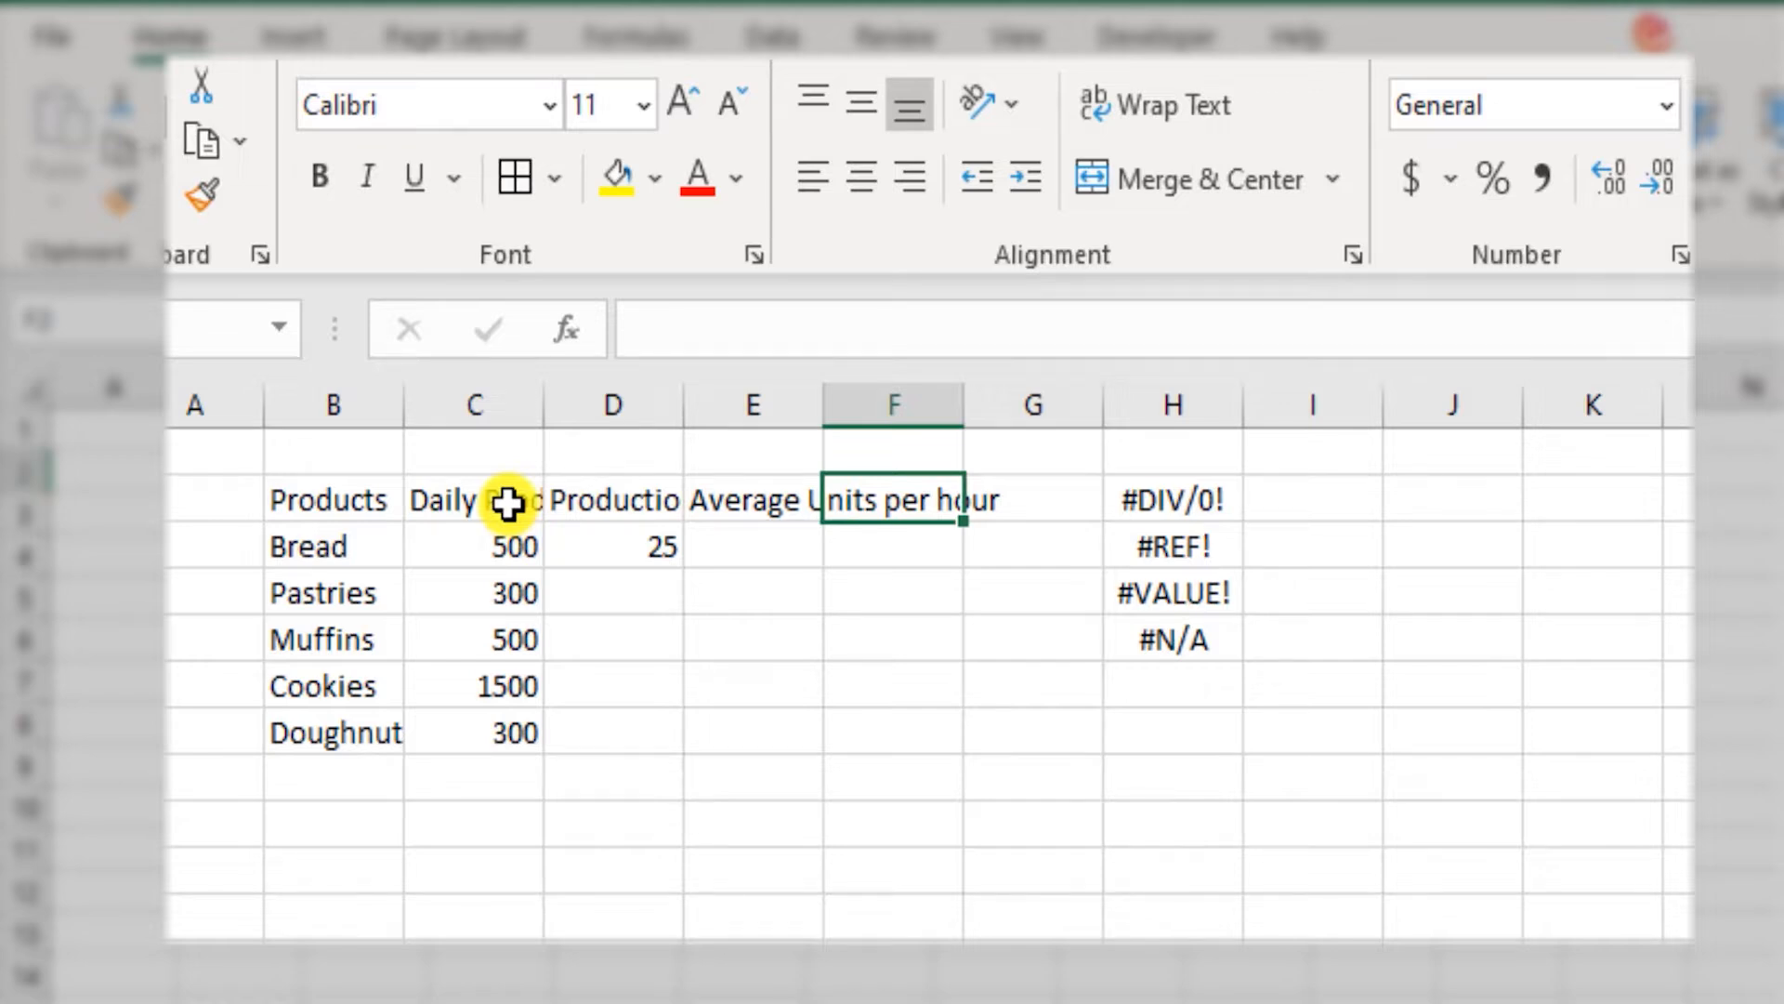
Add the column header "Avg. Monthly Production (units)" in F2.
type("Avg")
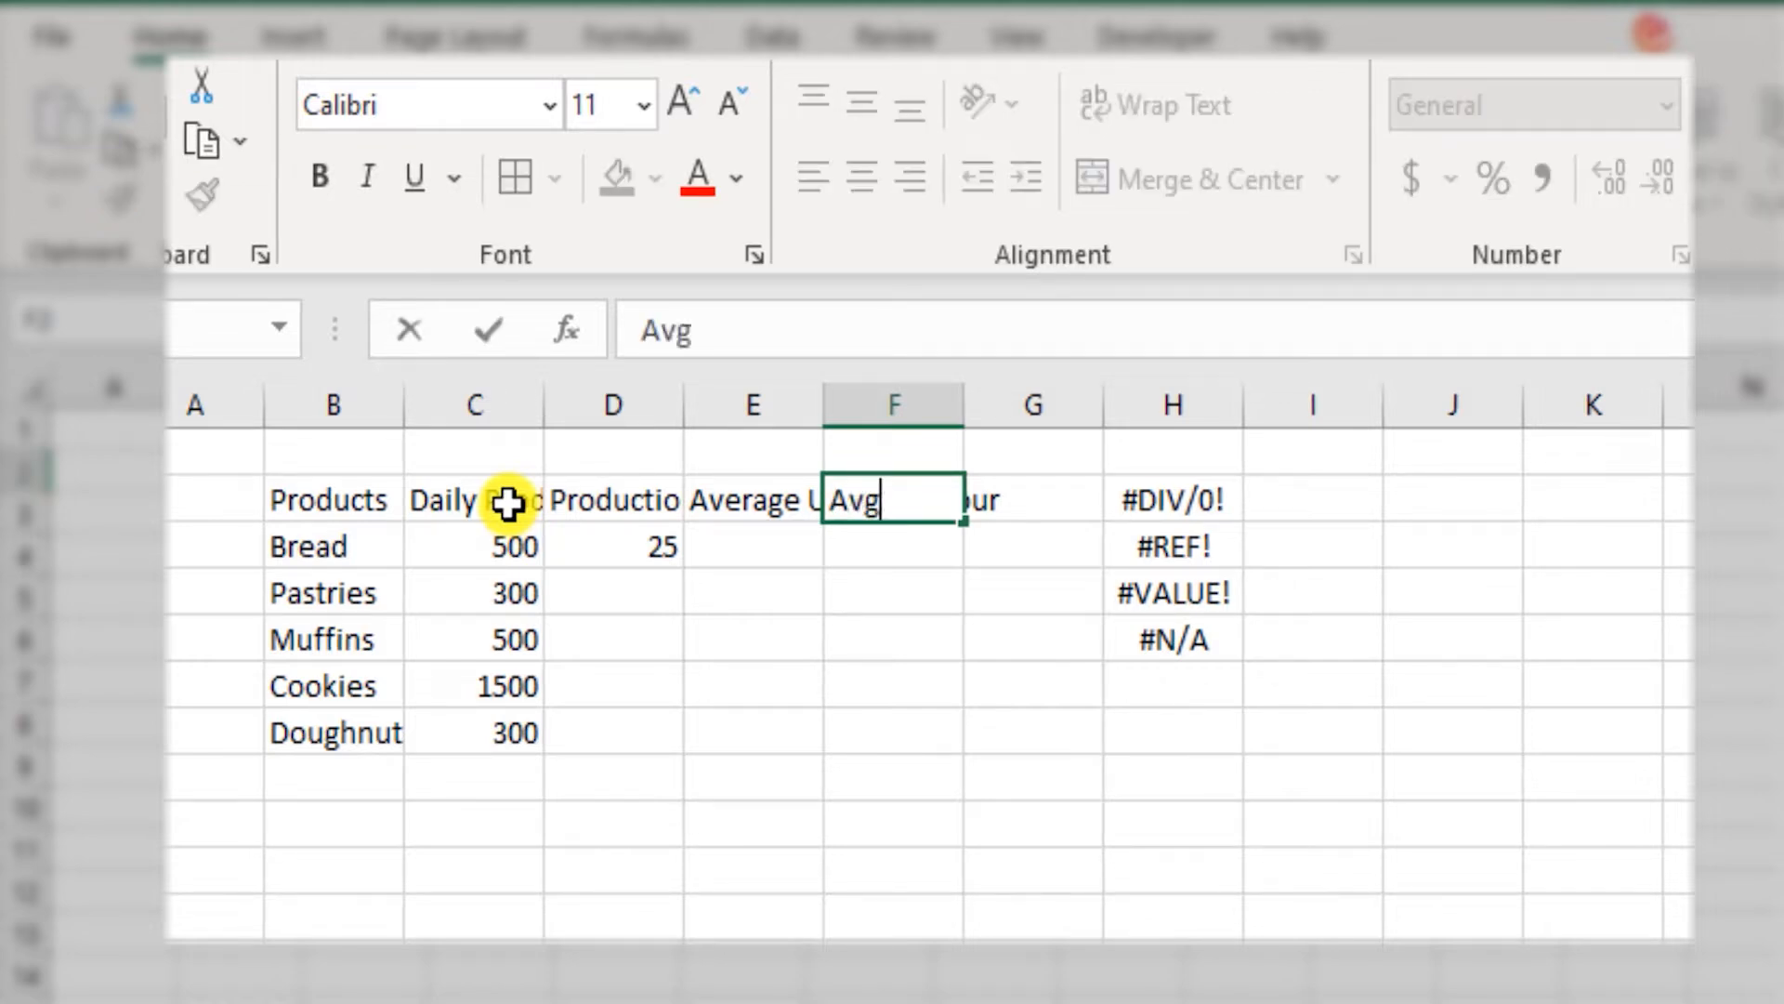
type(". Monthly")
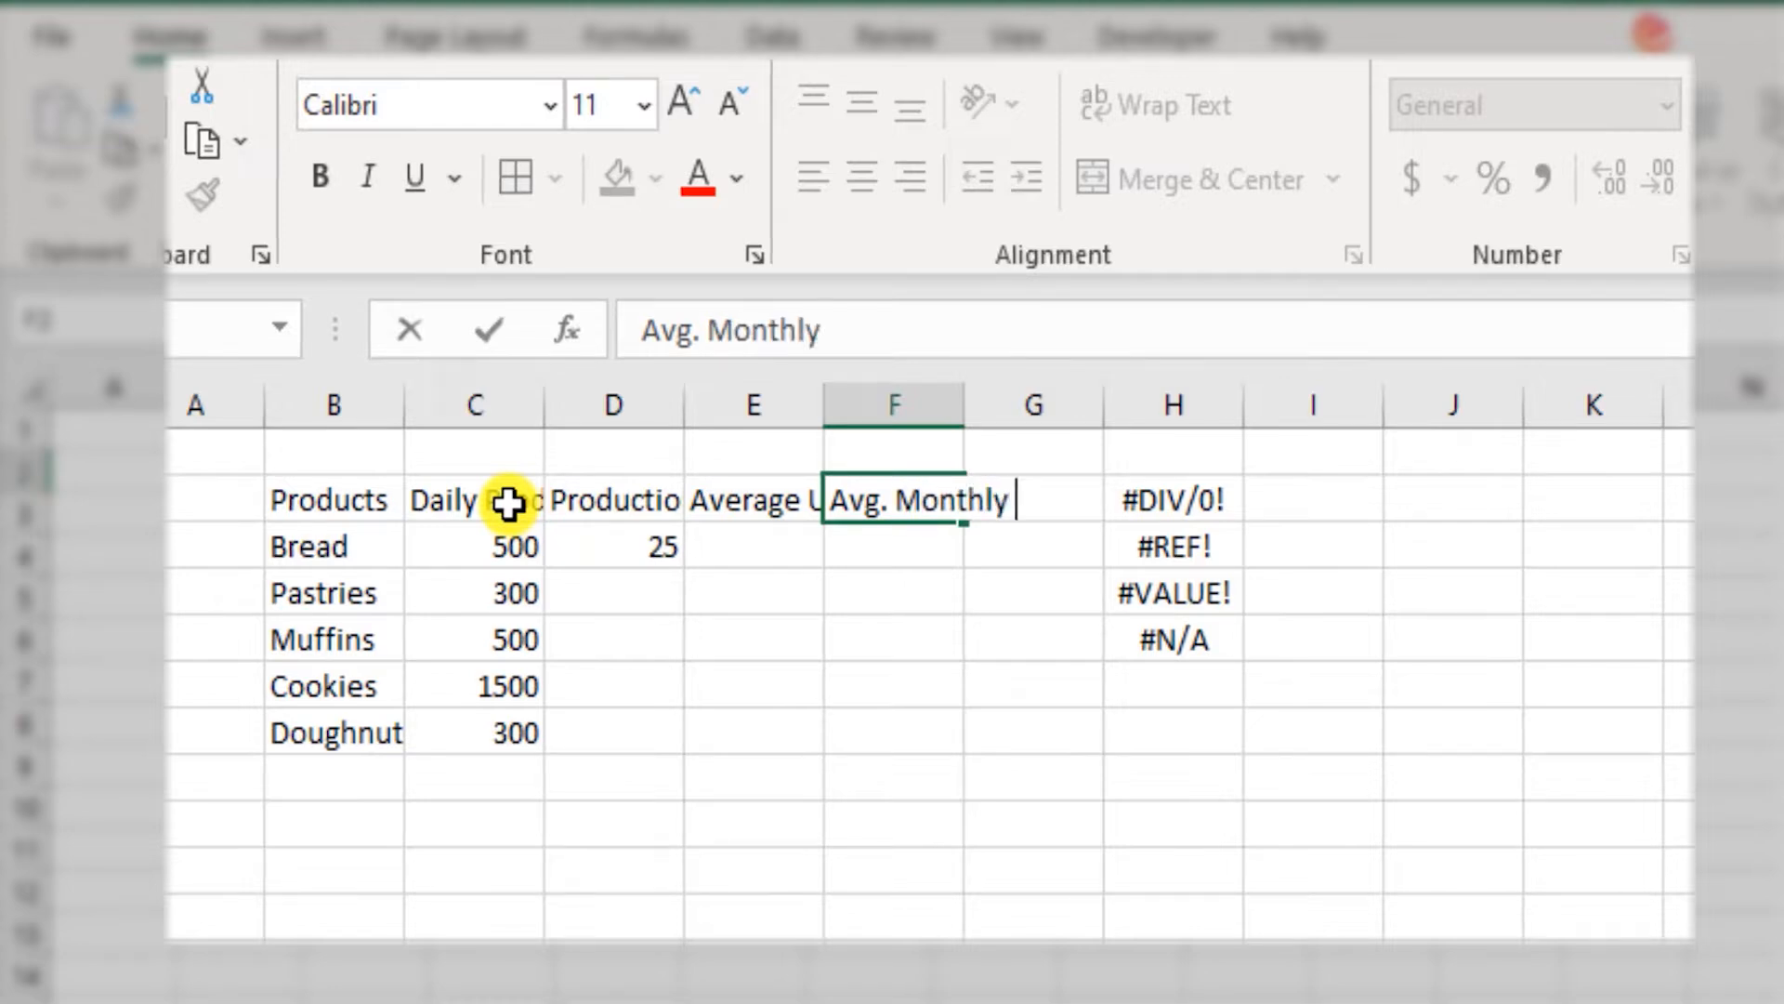
type(" Production")
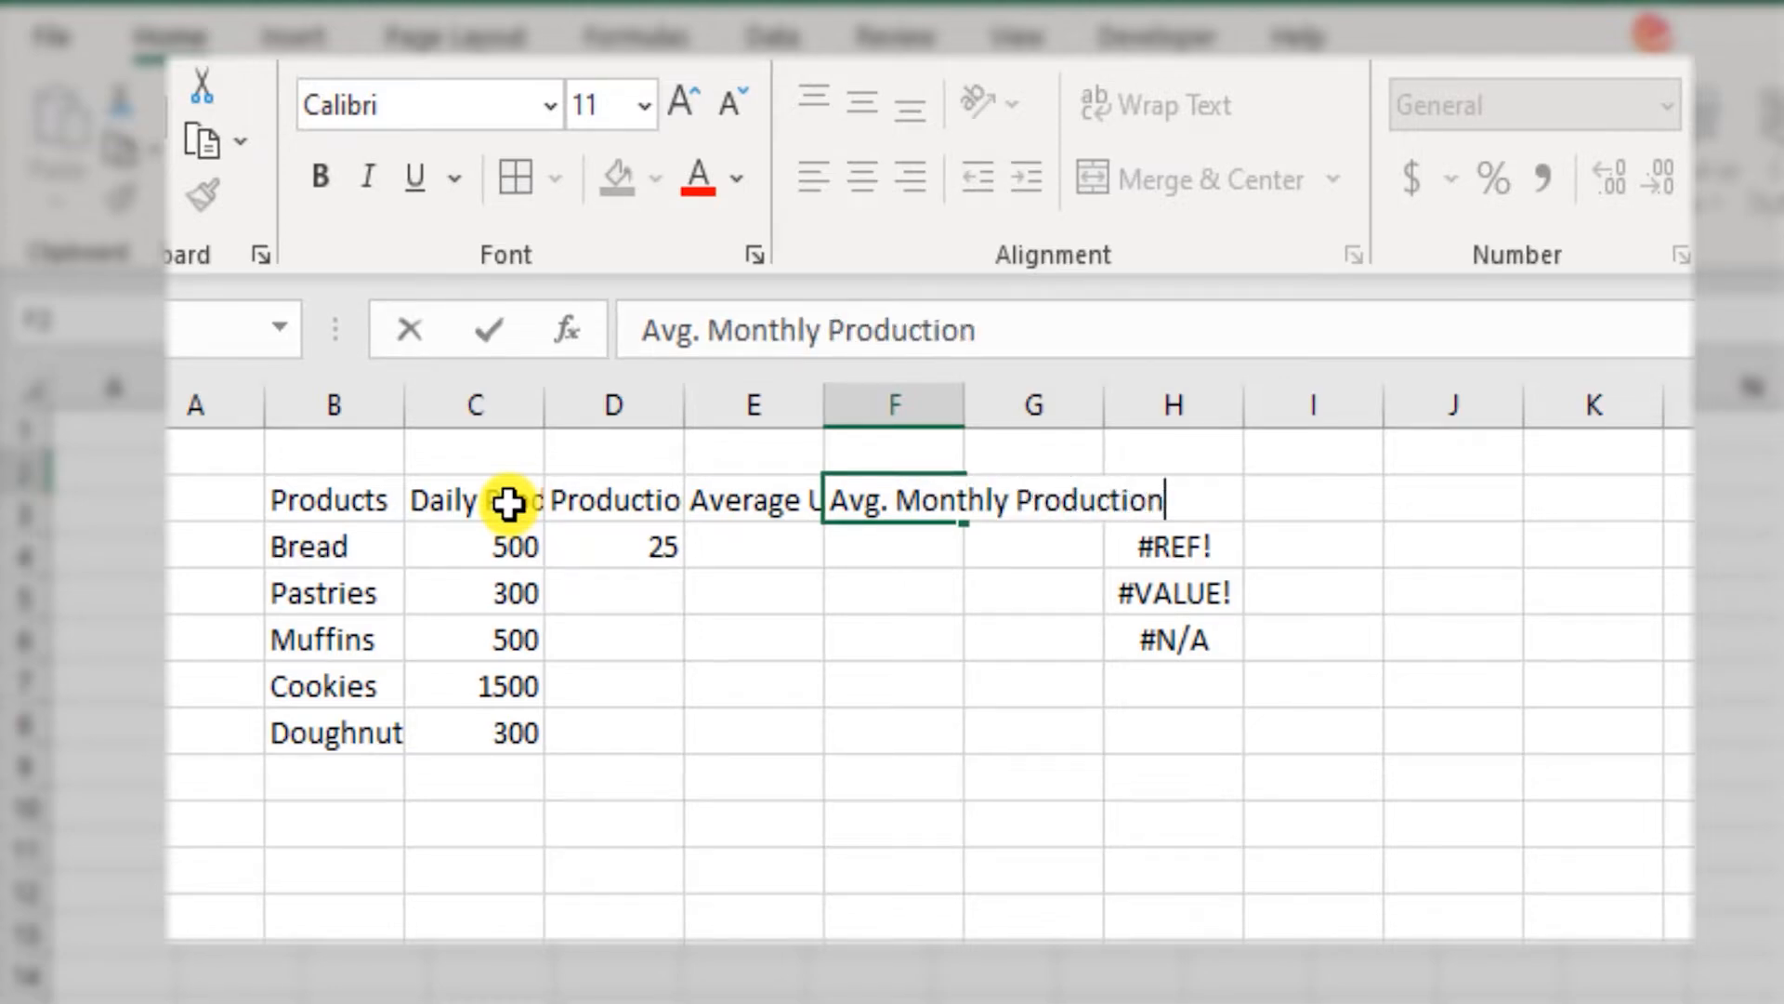
type(" )unit")
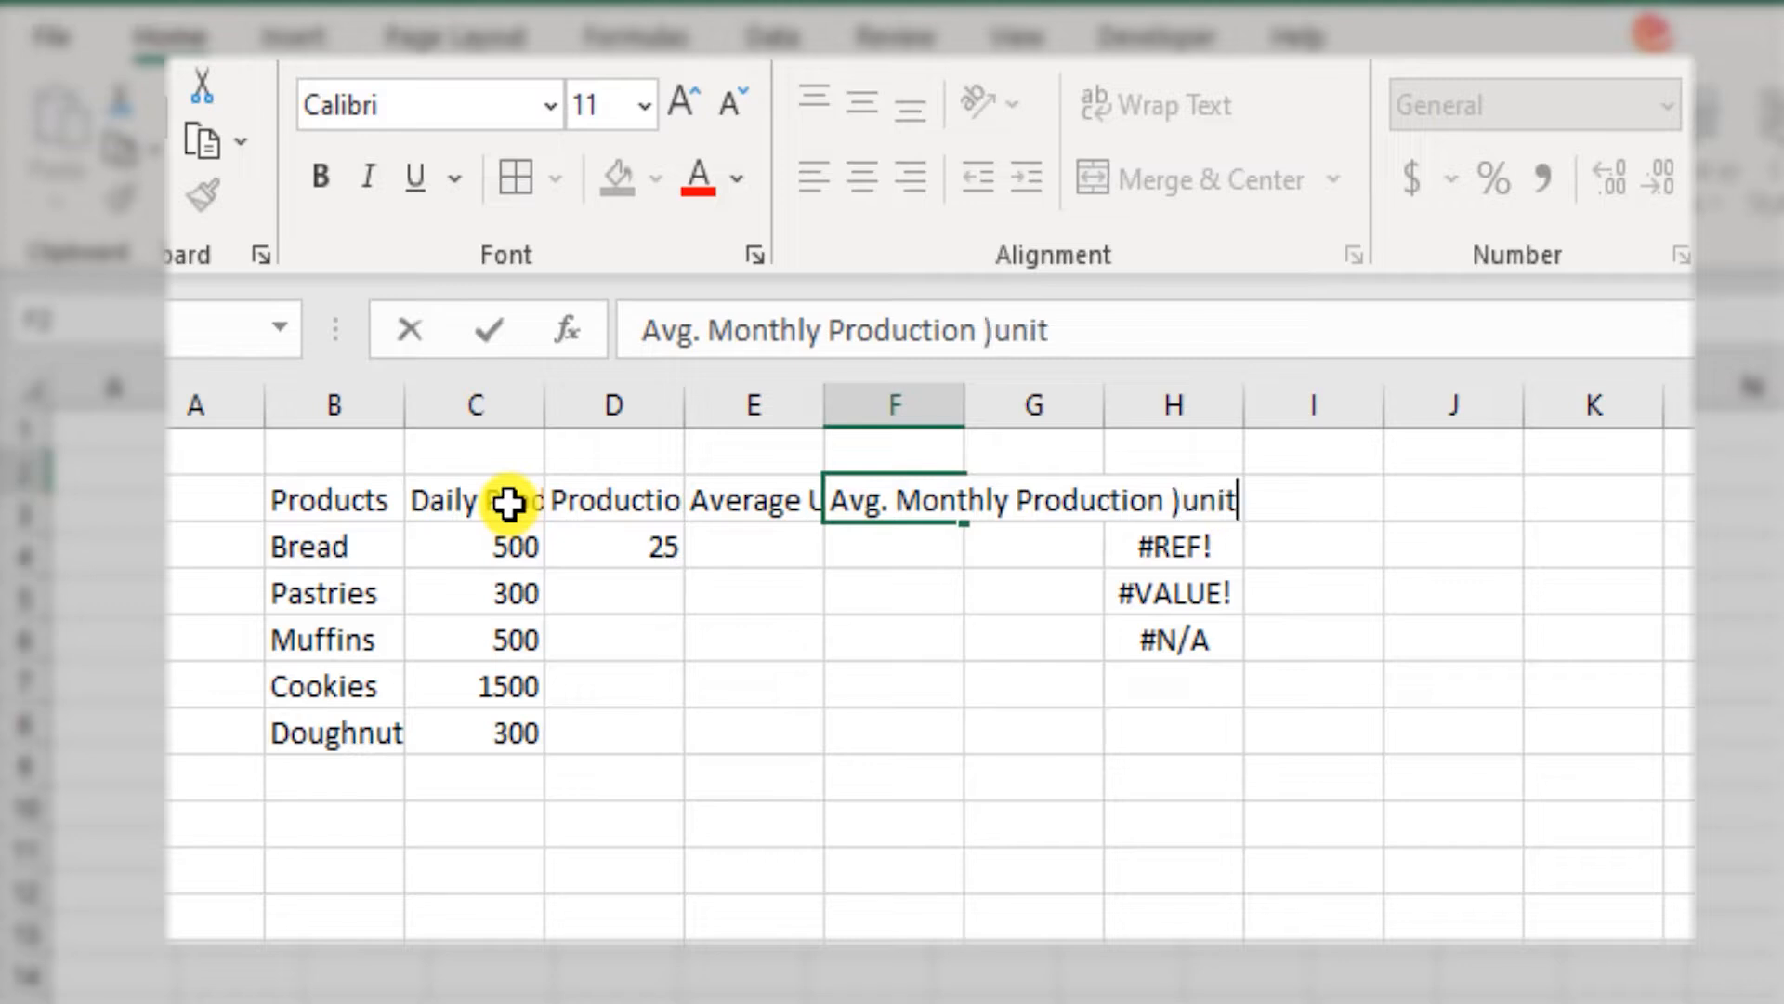
key("BackSpace")
key("BackSpace")
key("BackSpace")
key("BackSpace")
key("BackSpace")
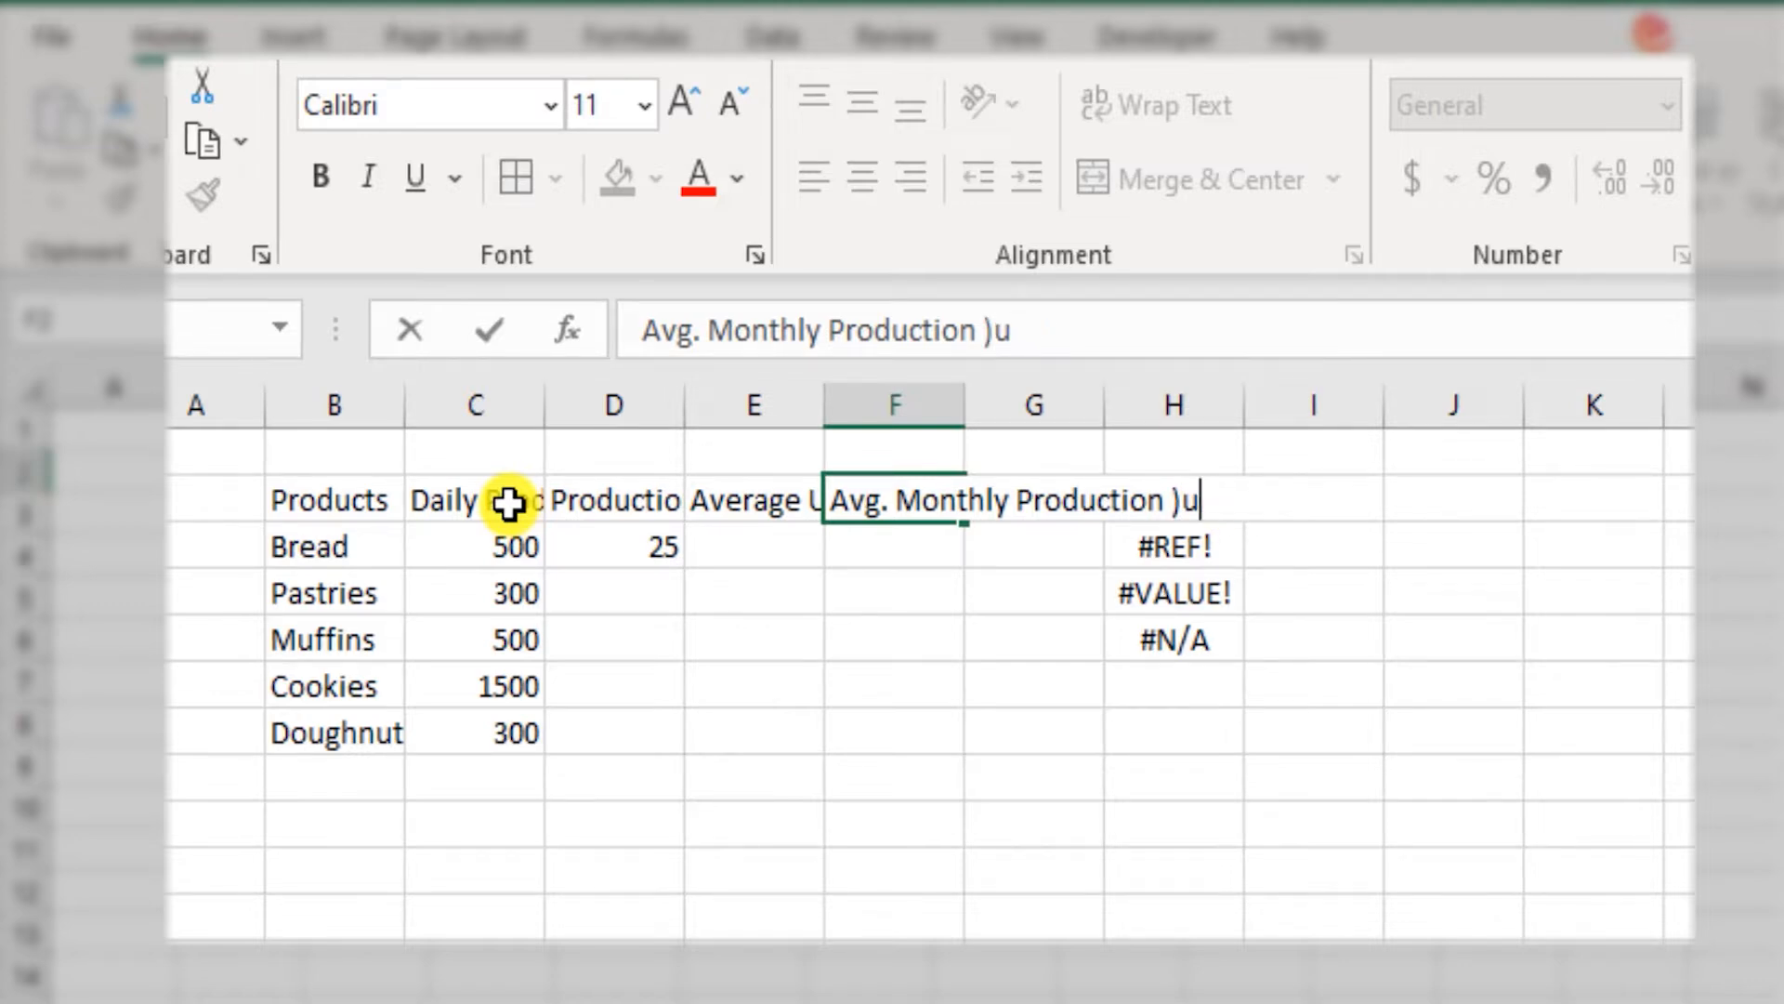
type("(units")
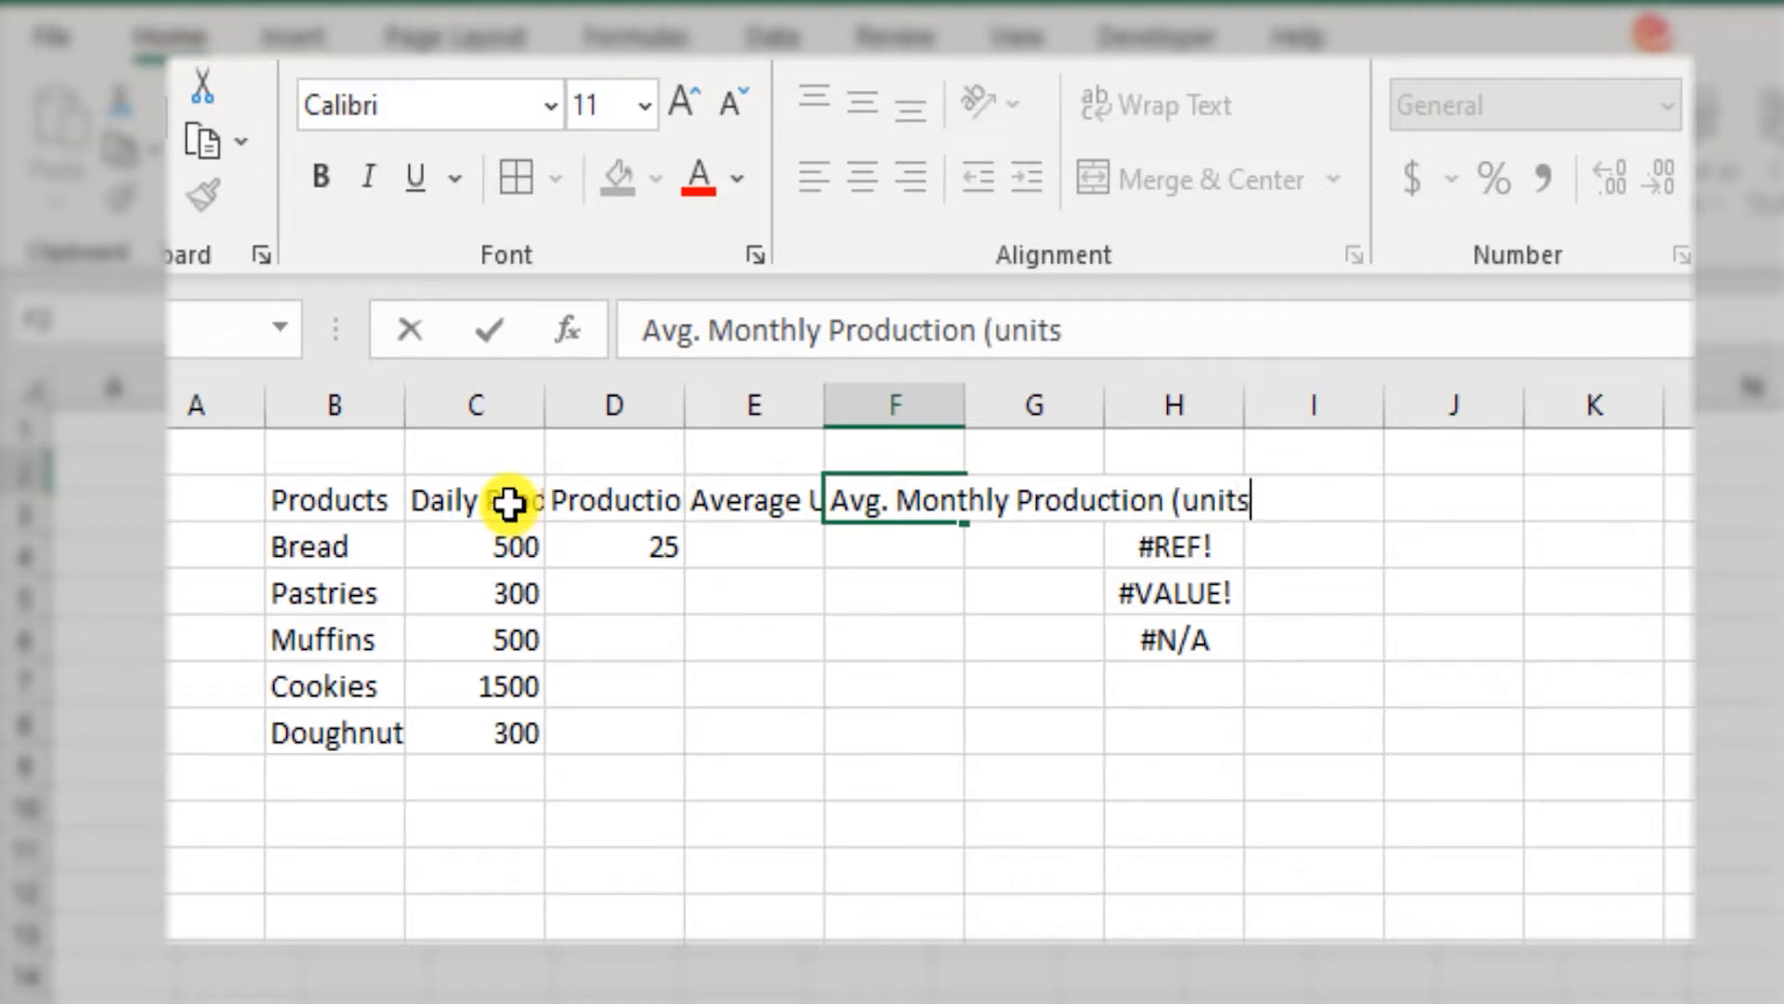
type(")")
key("Return")
Shorten the header in E2 to "Avg. Units per hour".
key("Left")
key("Up")
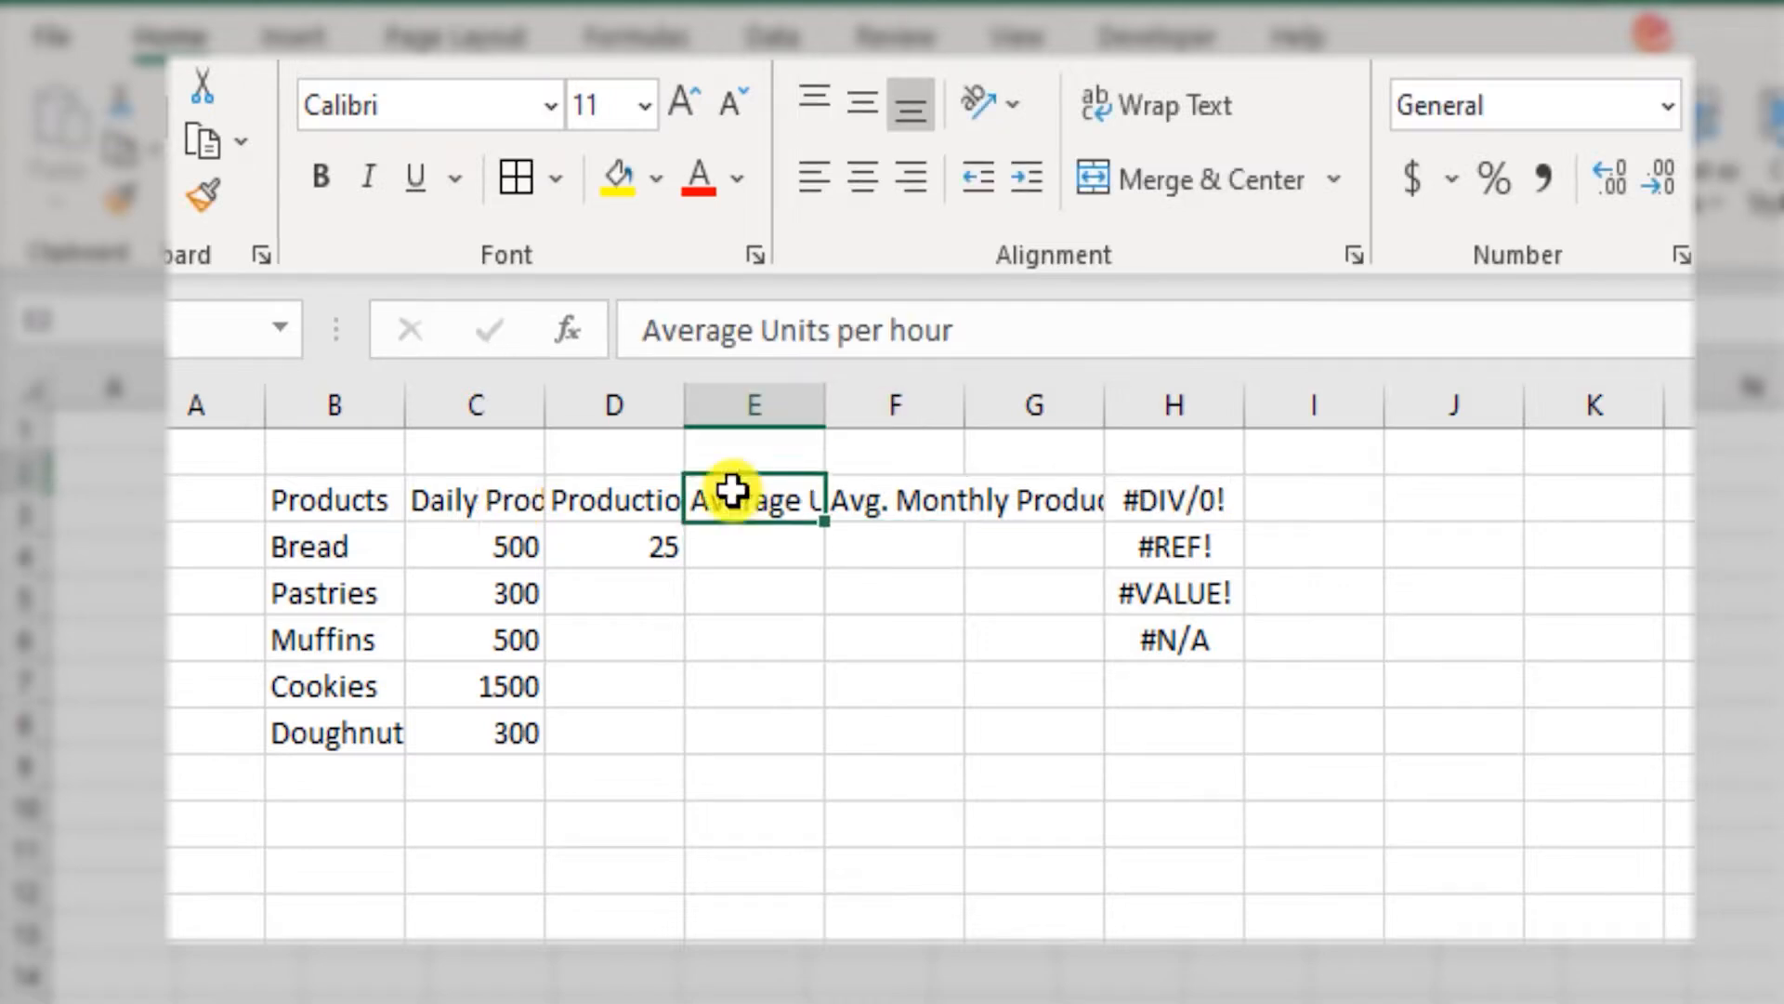
key("F2")
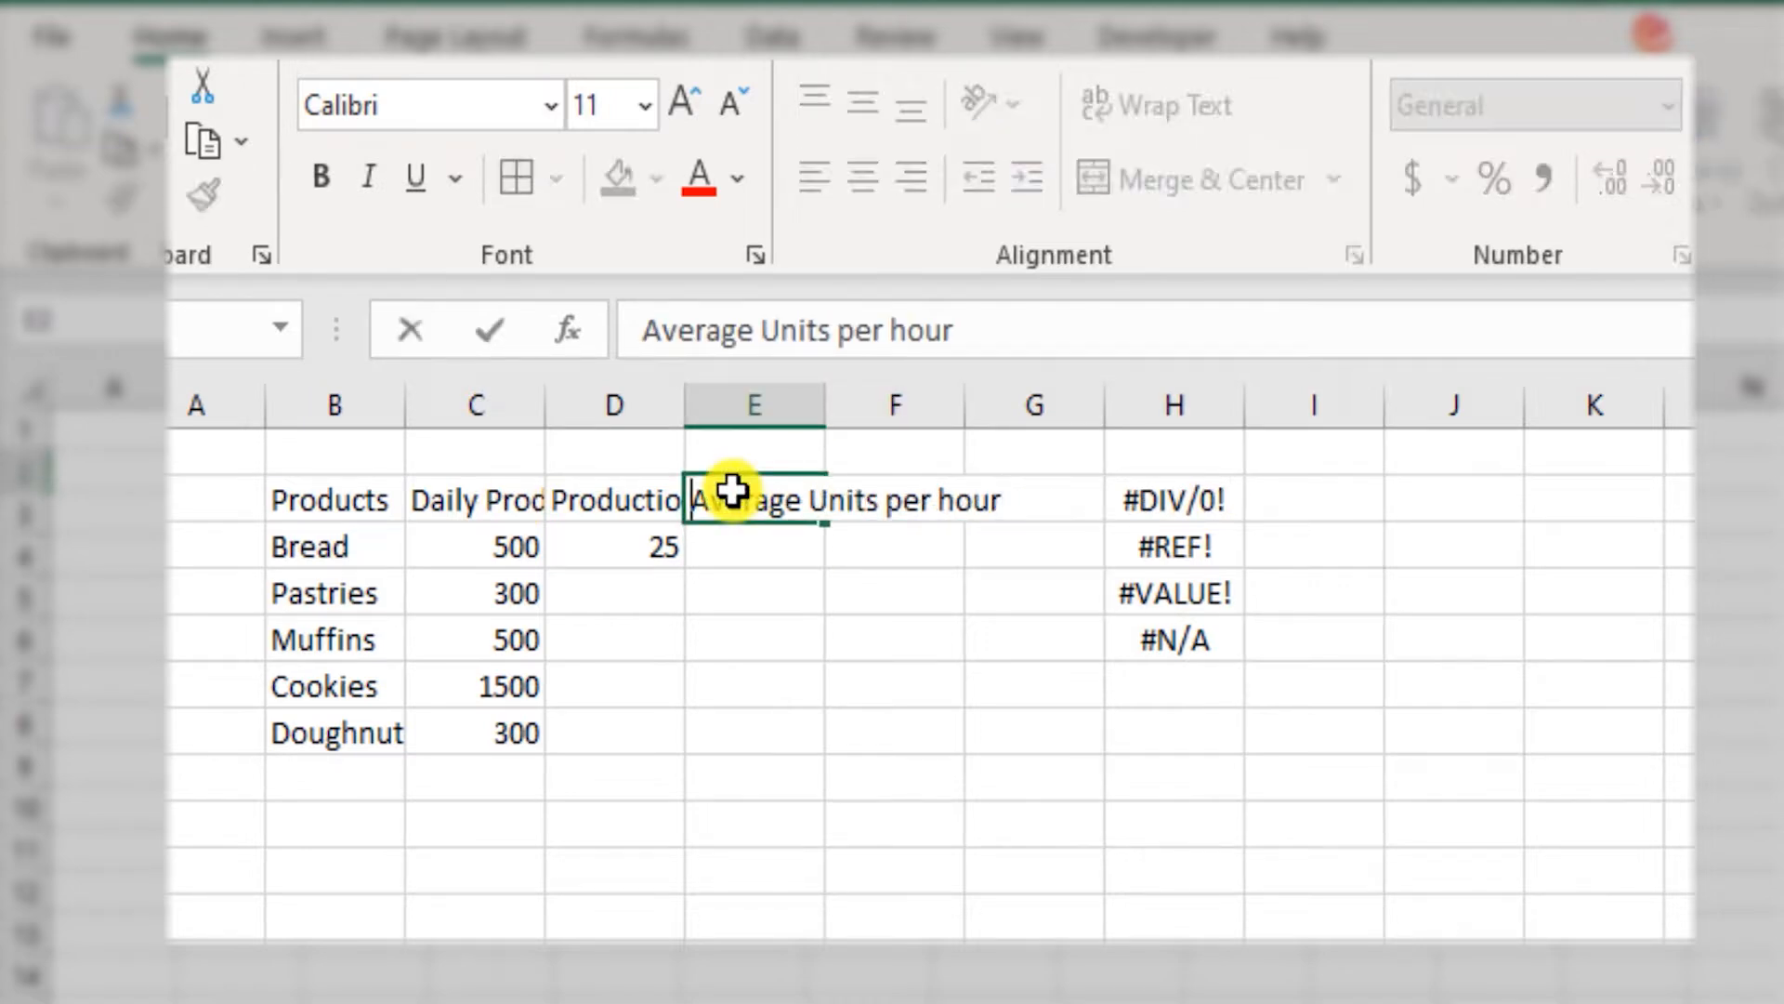
left_click(732, 490)
key("Delete")
key("Delete")
key("Delete")
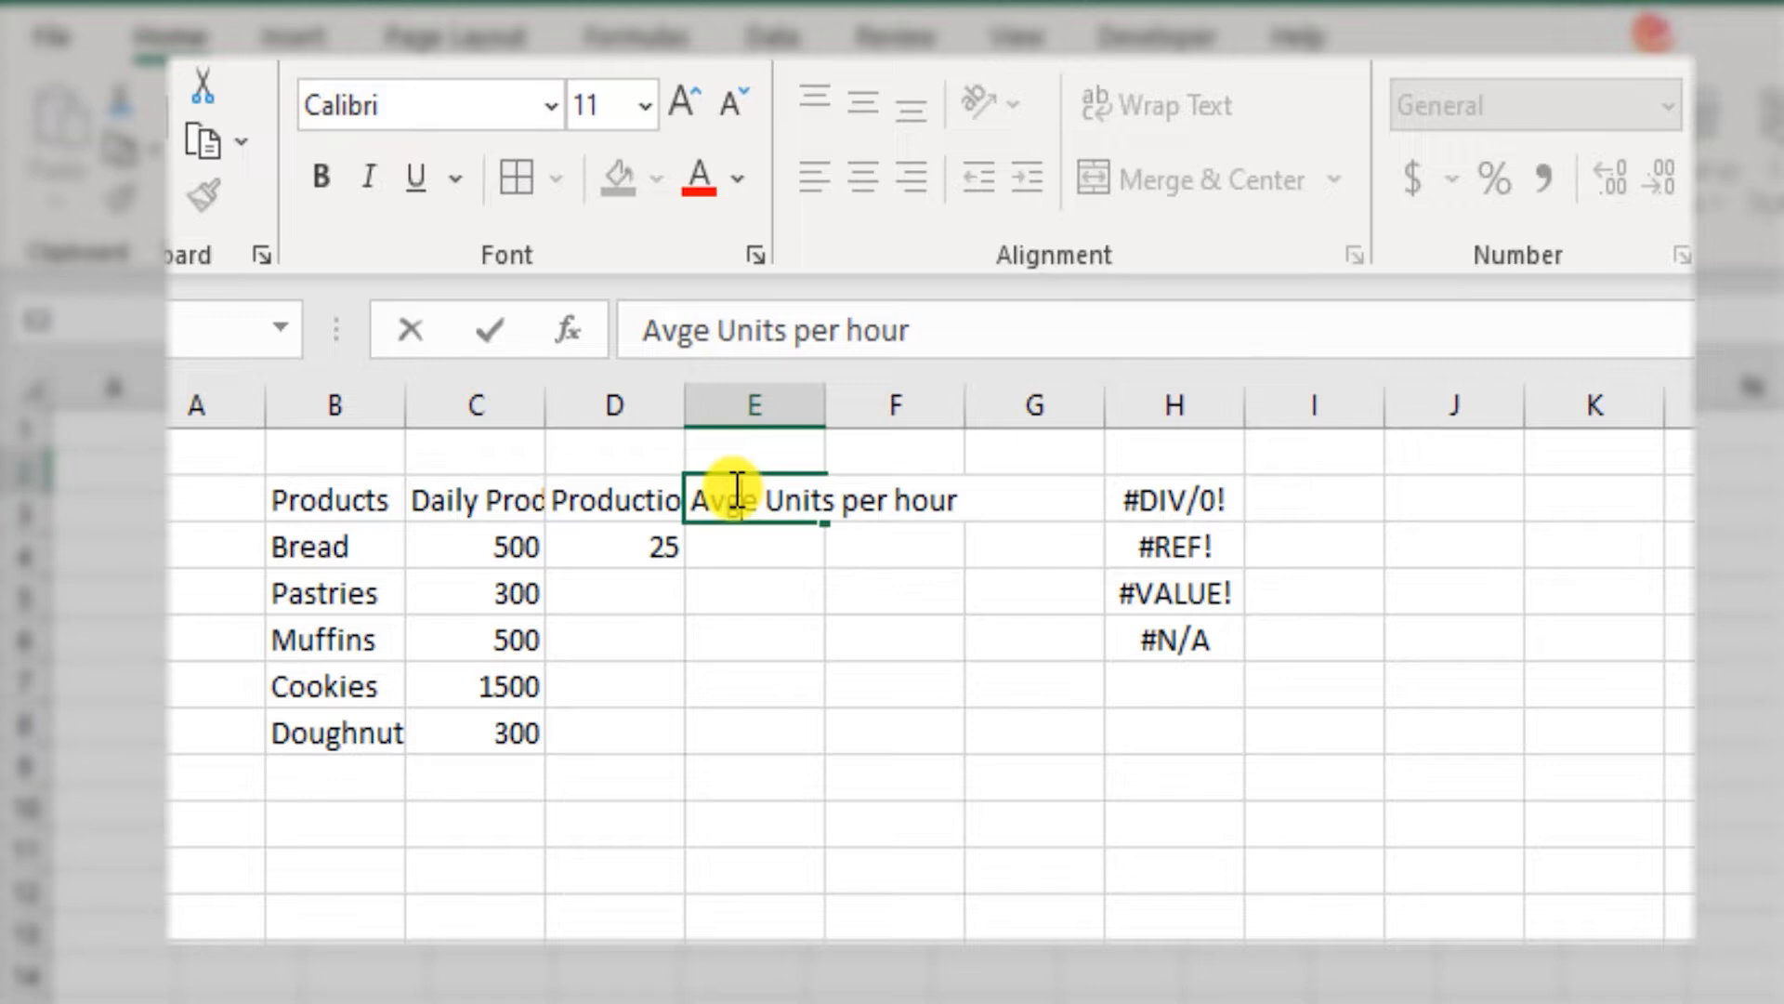
key("Right")
key("Delete")
type(".")
key("Return")
Apply Wrap Text to the header cells B2:F2.
key("Up")
key("Left")
key("Left")
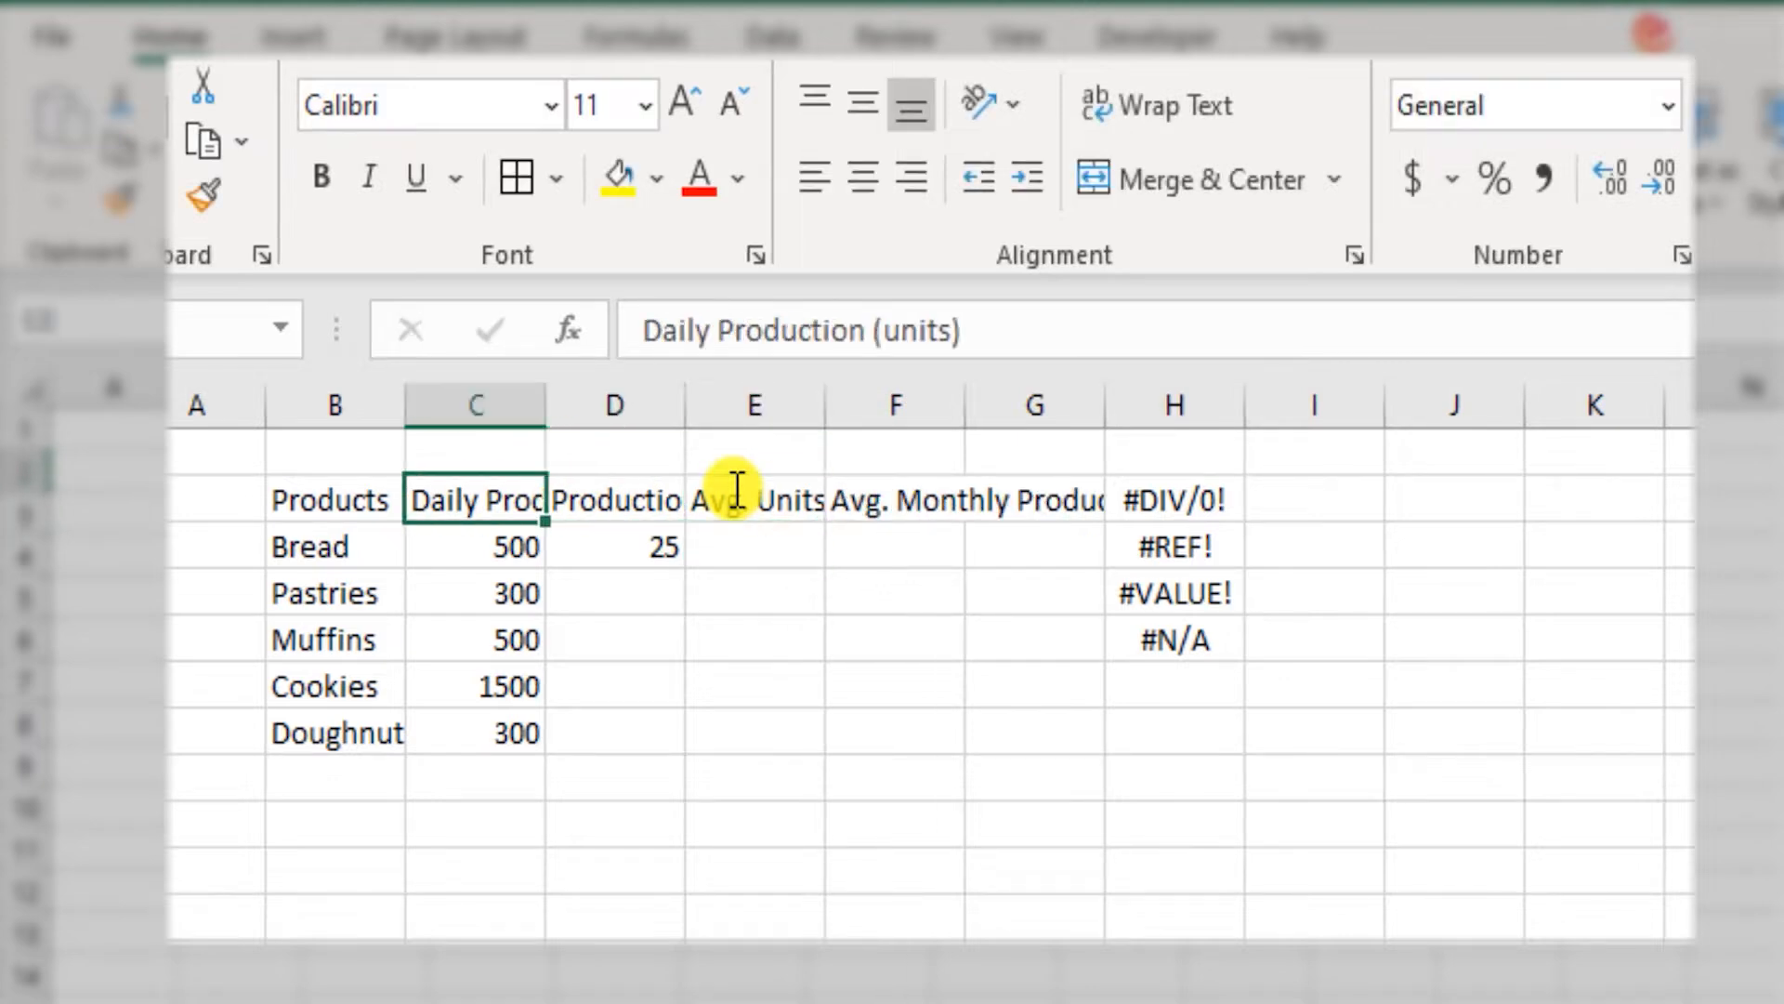
key("Left")
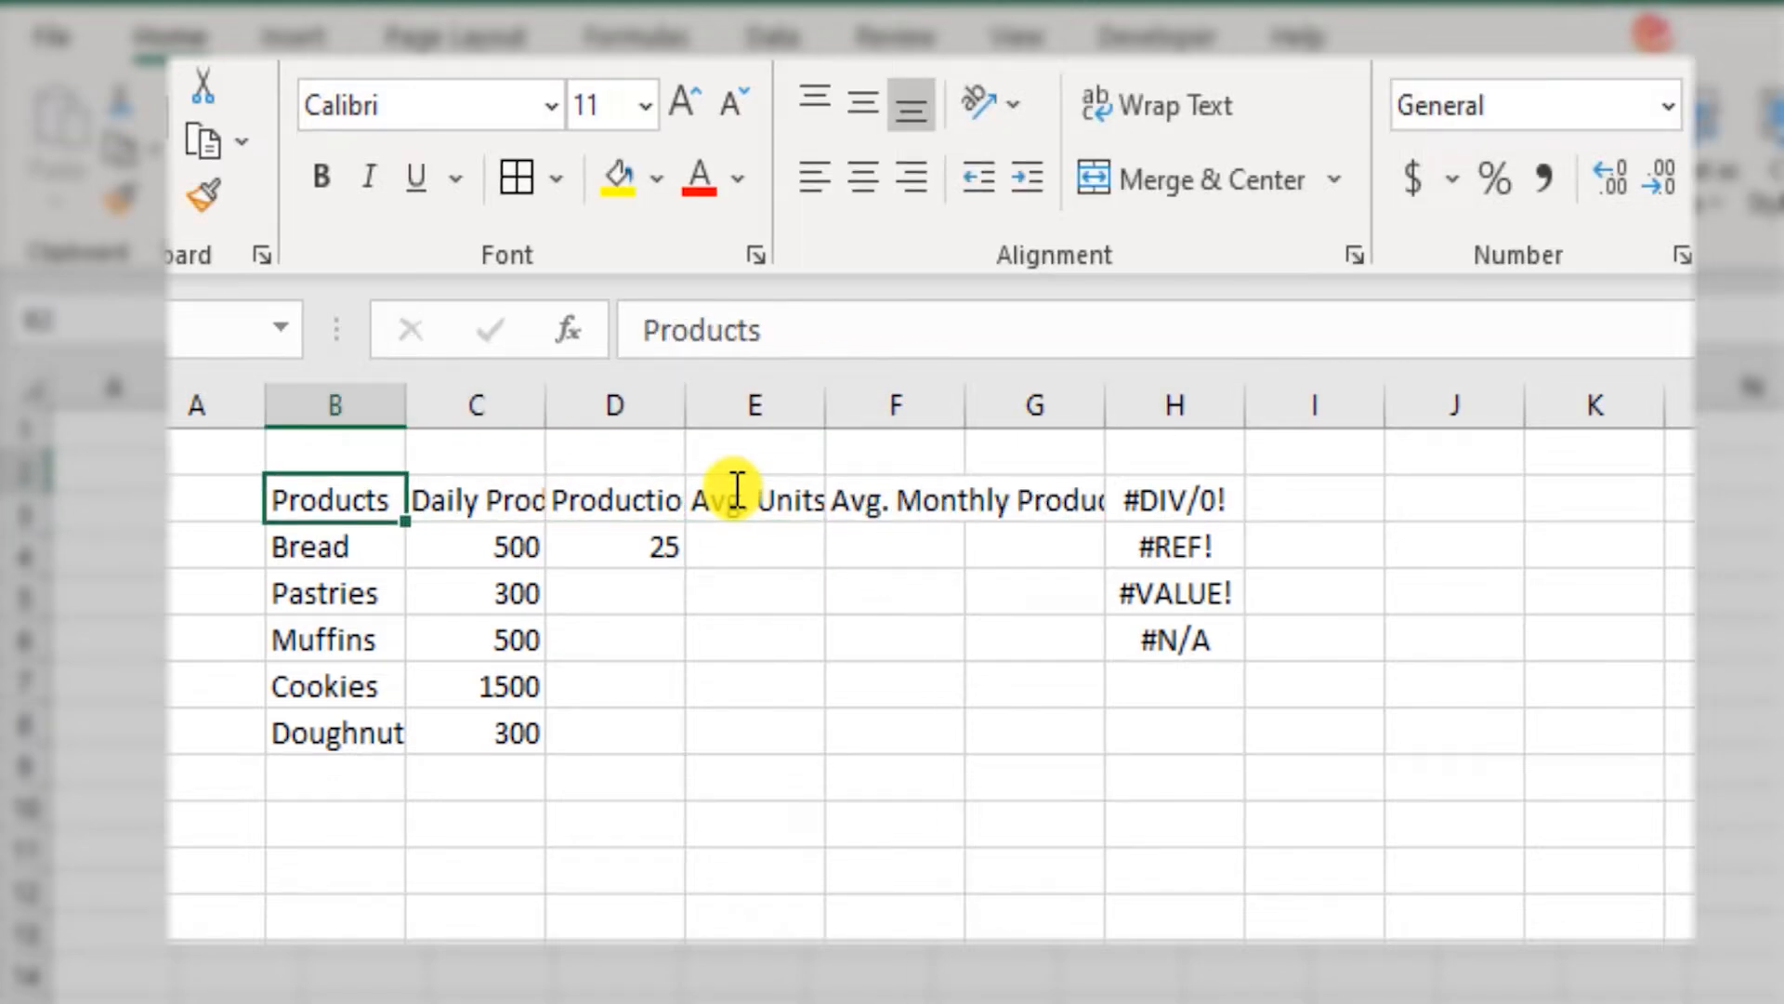
left_click(928, 502, "shift")
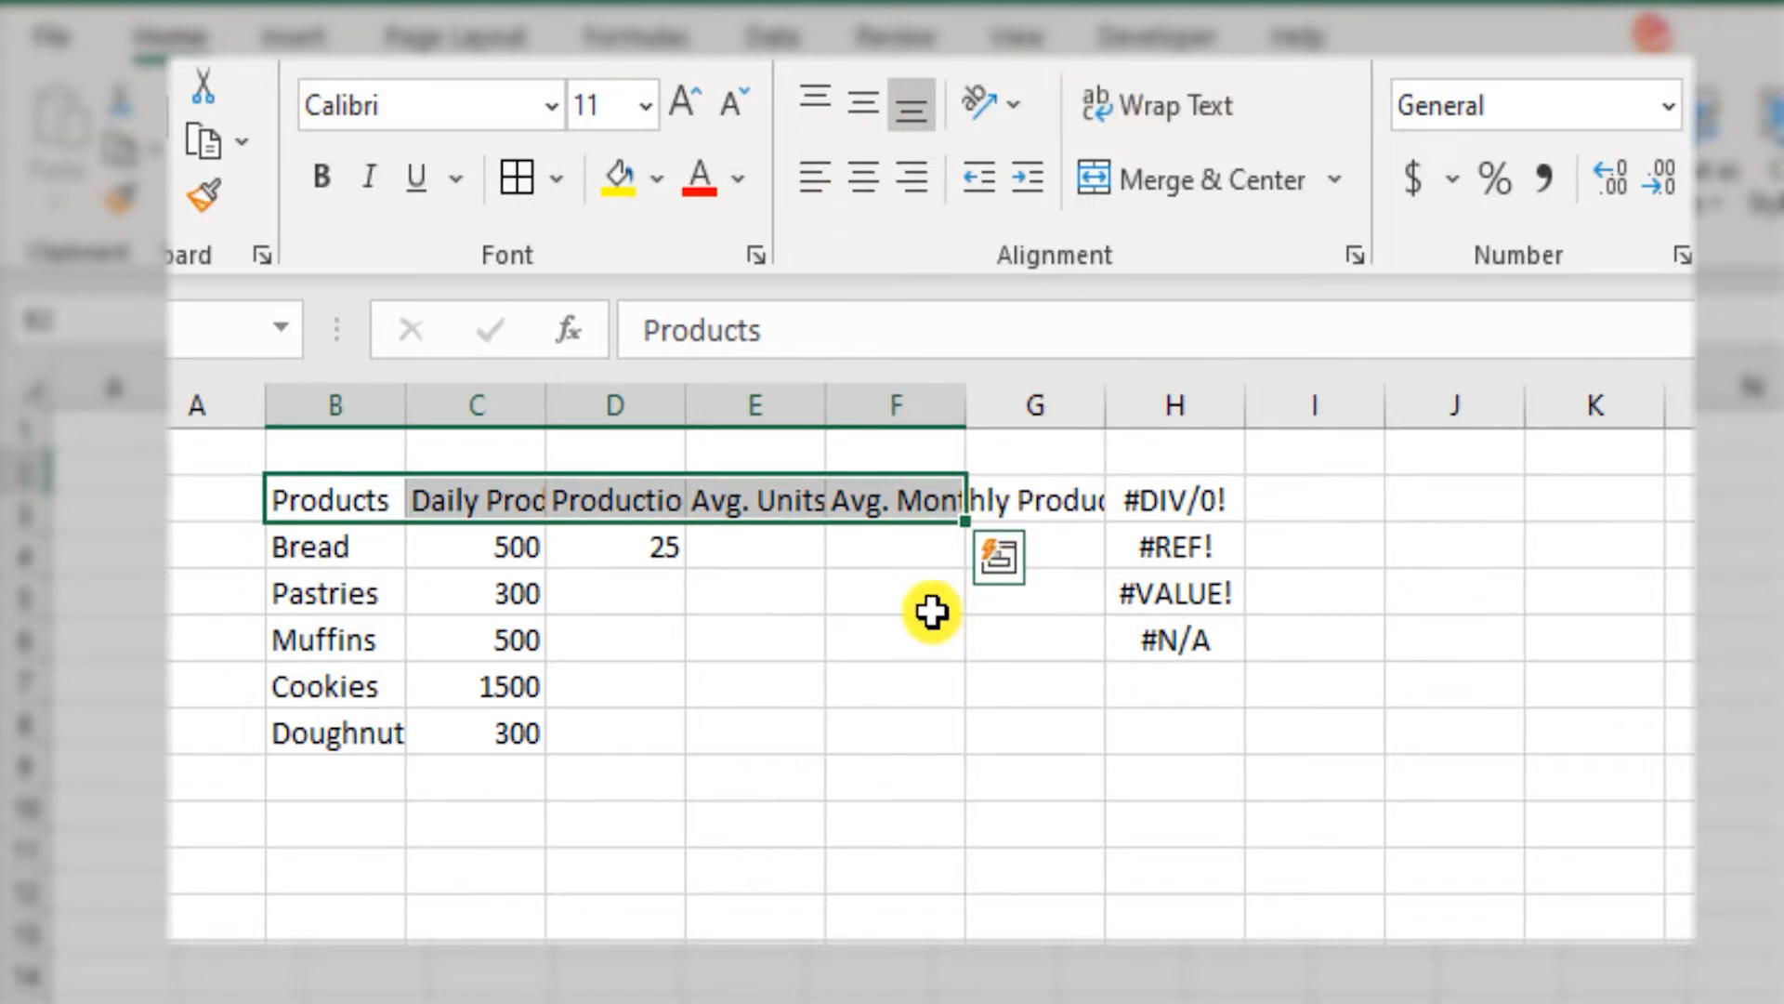
left_click(1168, 104)
Widen columns C to F so that each wrapped header fits on two lines without broken words.
left_click(573, 626)
left_click_drag(547, 399, 636, 400)
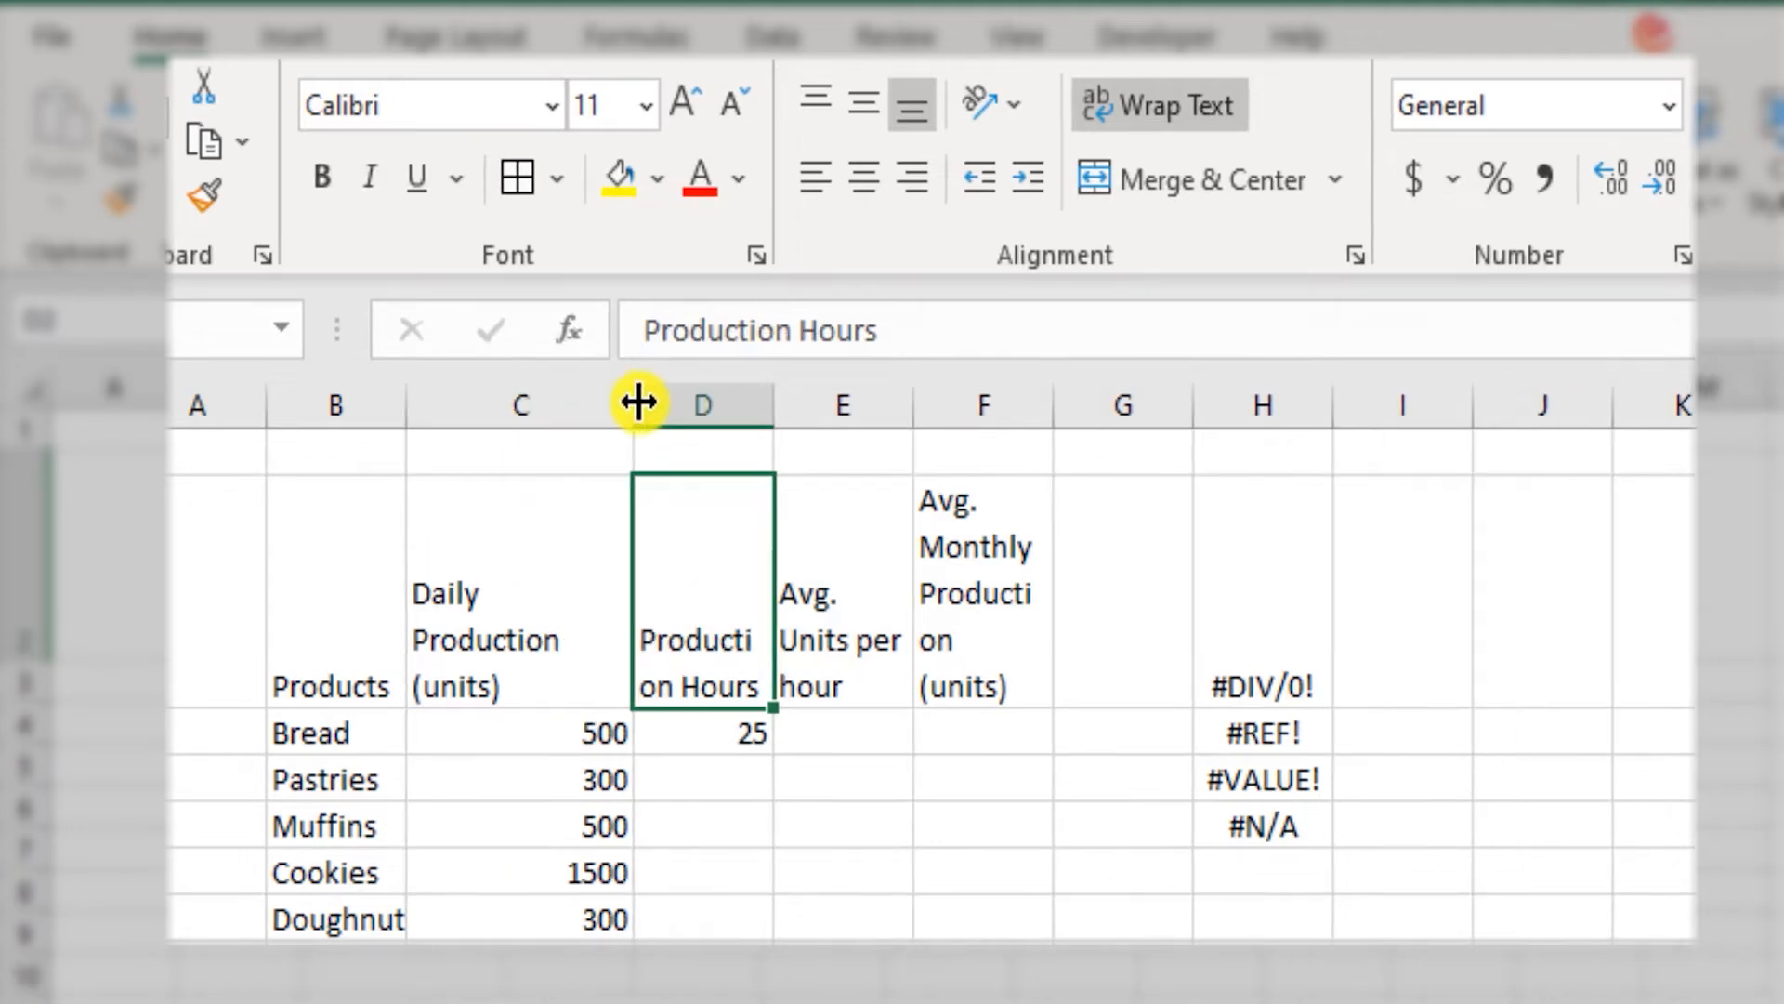
double_click(637, 399)
left_click_drag(570, 410, 656, 410)
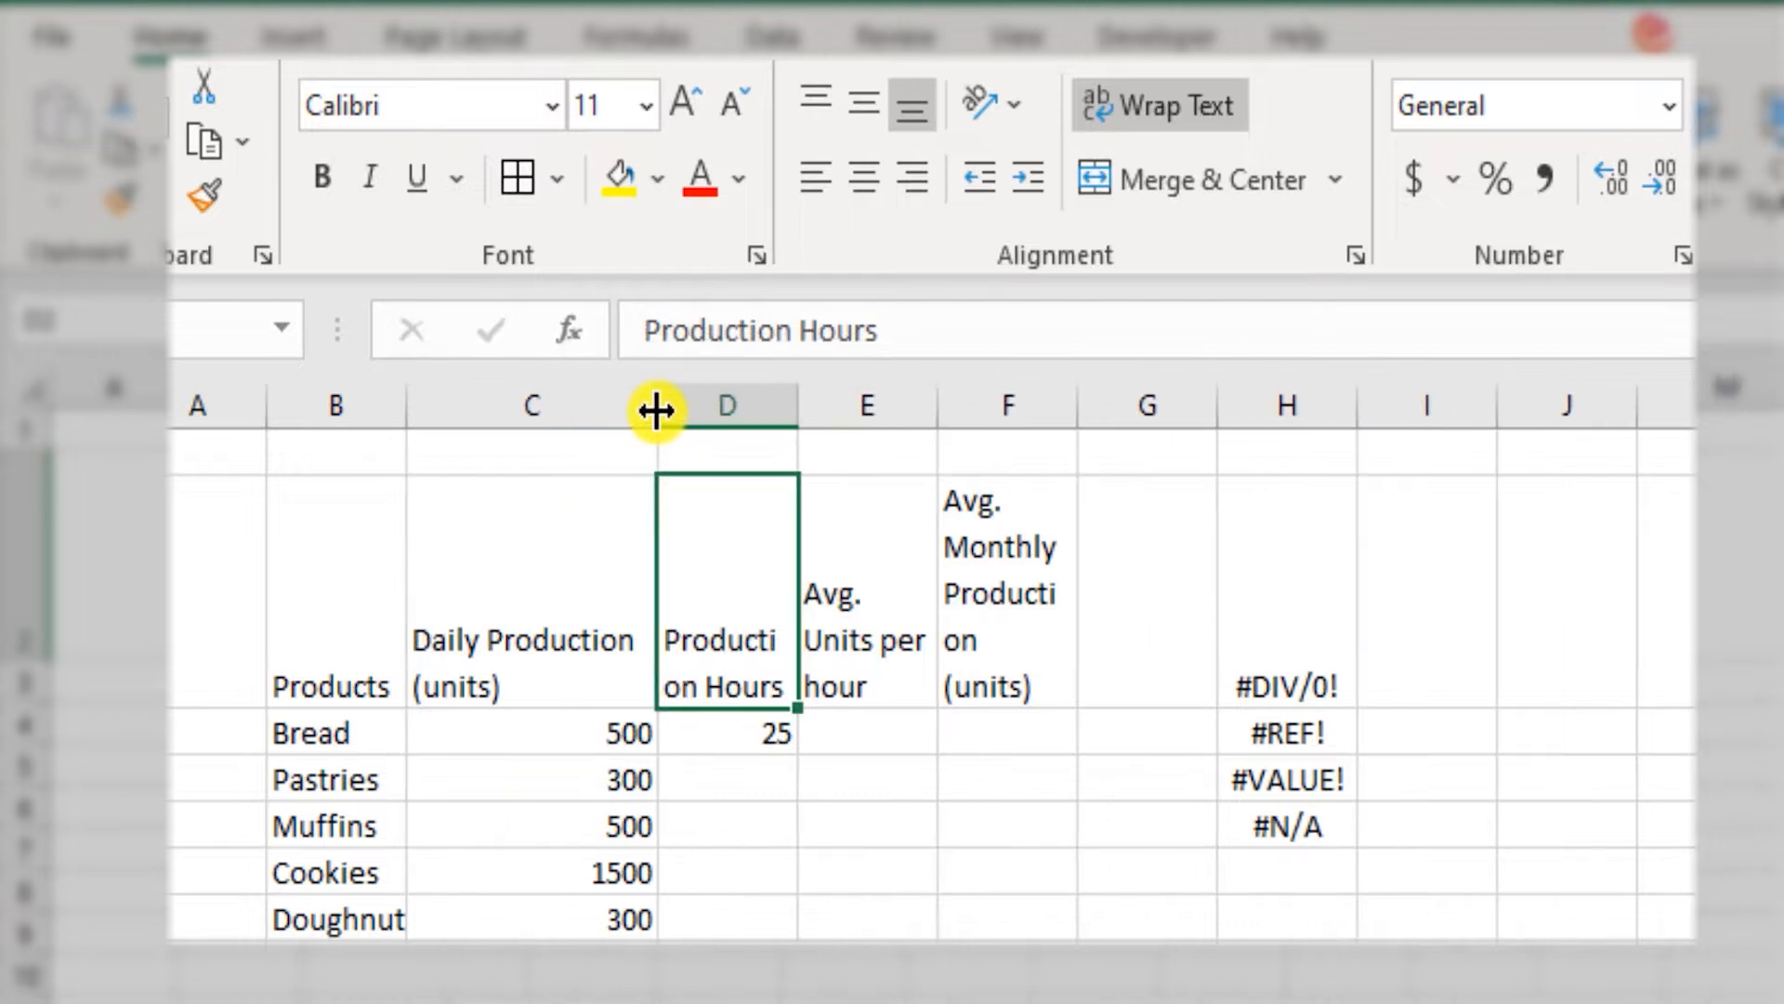
double_click(783, 412)
left_click_drag(793, 406, 841, 406)
mouse_move(1004, 406)
left_mouse_down()
mouse_move(1057, 403)
mouse_move(1029, 410)
left_mouse_up()
double_click(1029, 410)
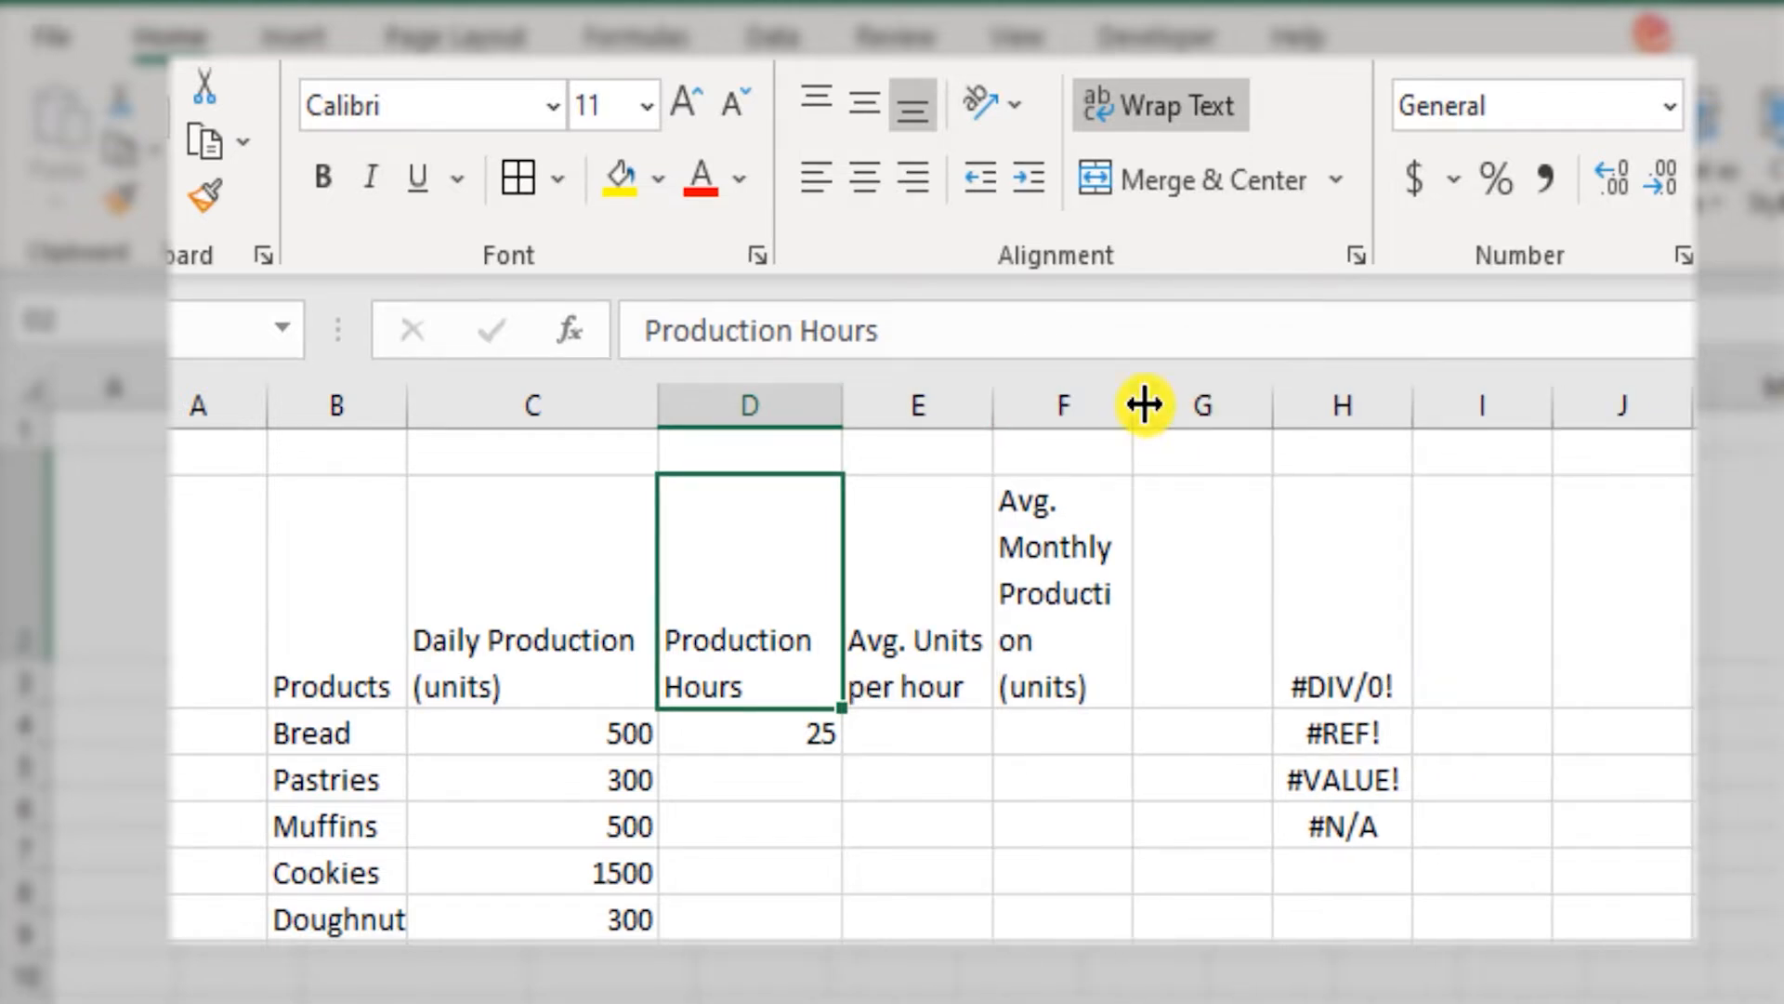
left_click_drag(1138, 402, 1280, 400)
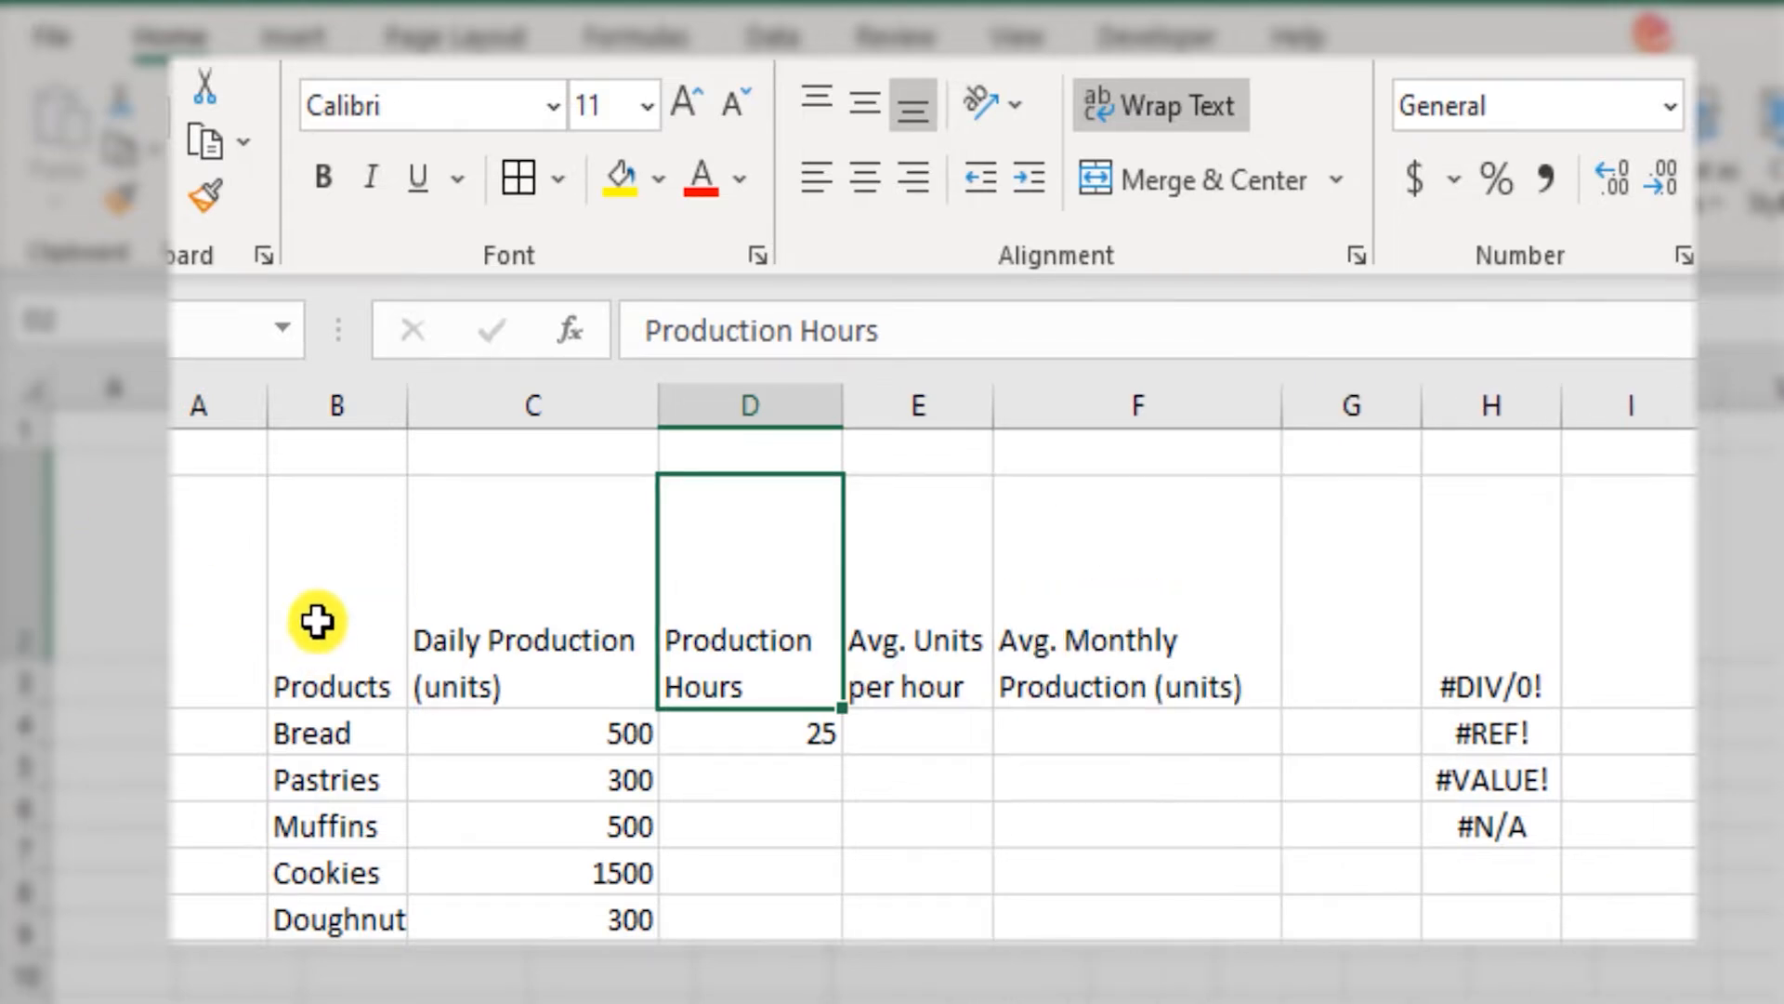
Make the headers in B2:F2 bold and refit the column widths and the header row height to the text.
left_click_drag(317, 621, 1078, 621)
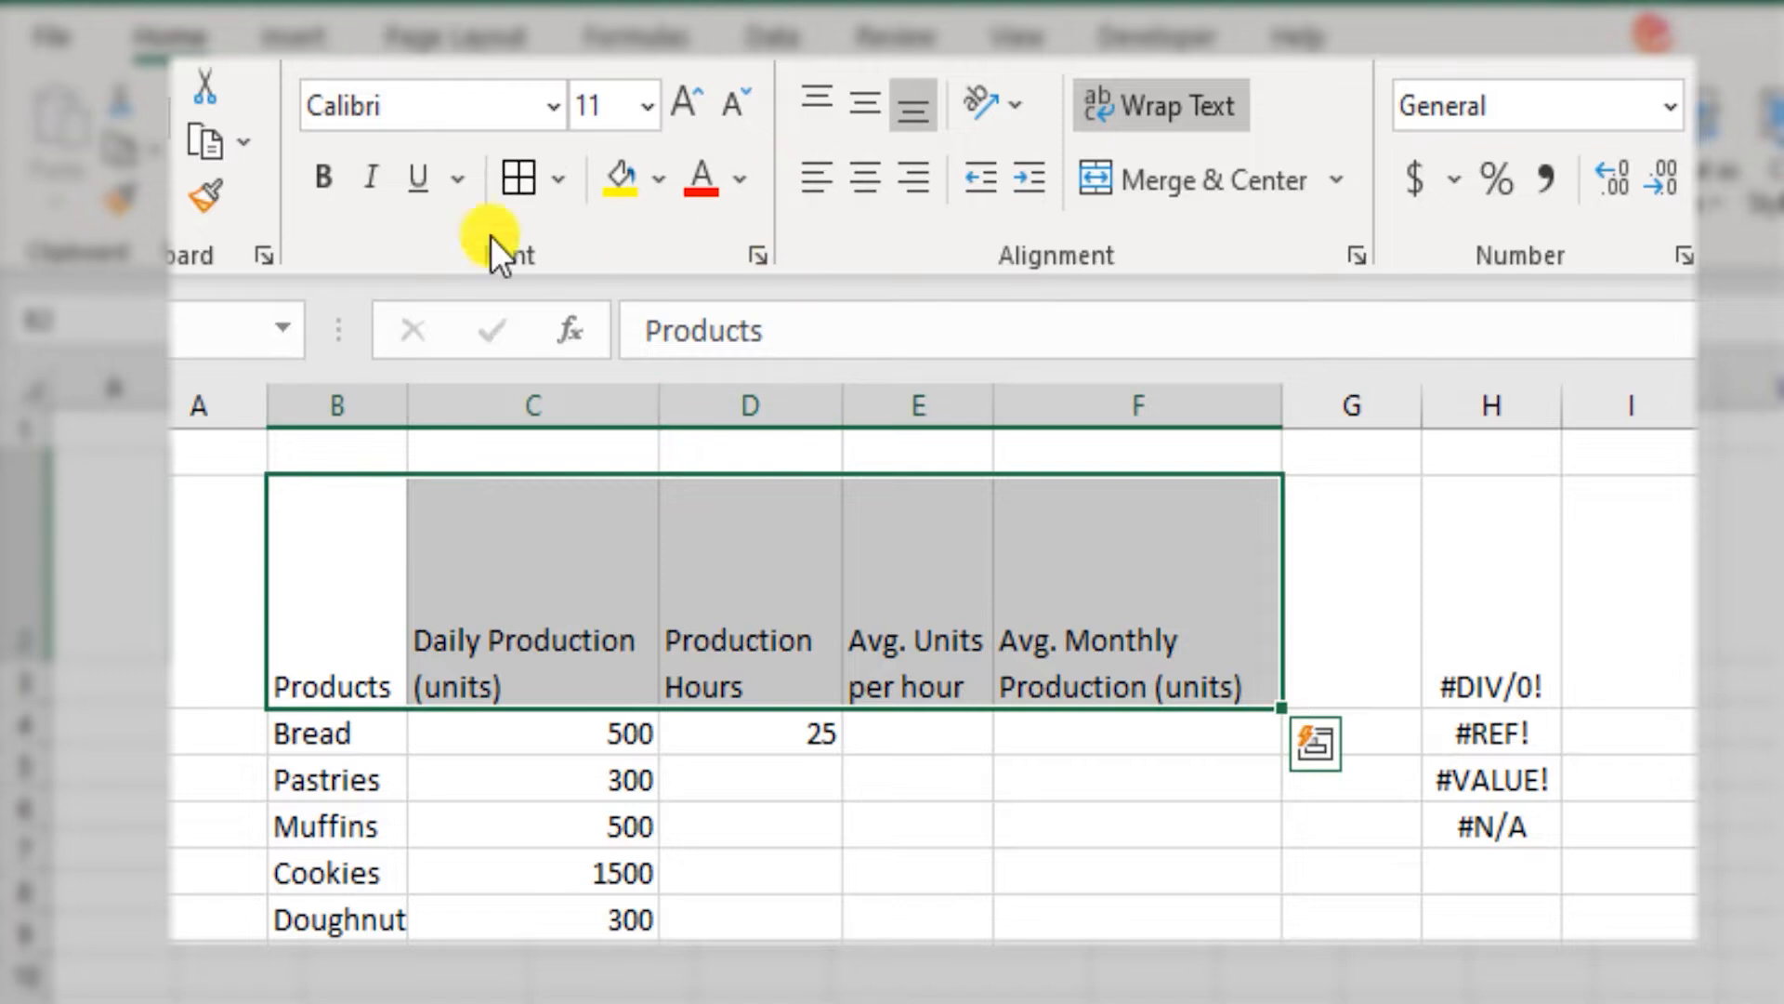
left_click(322, 191)
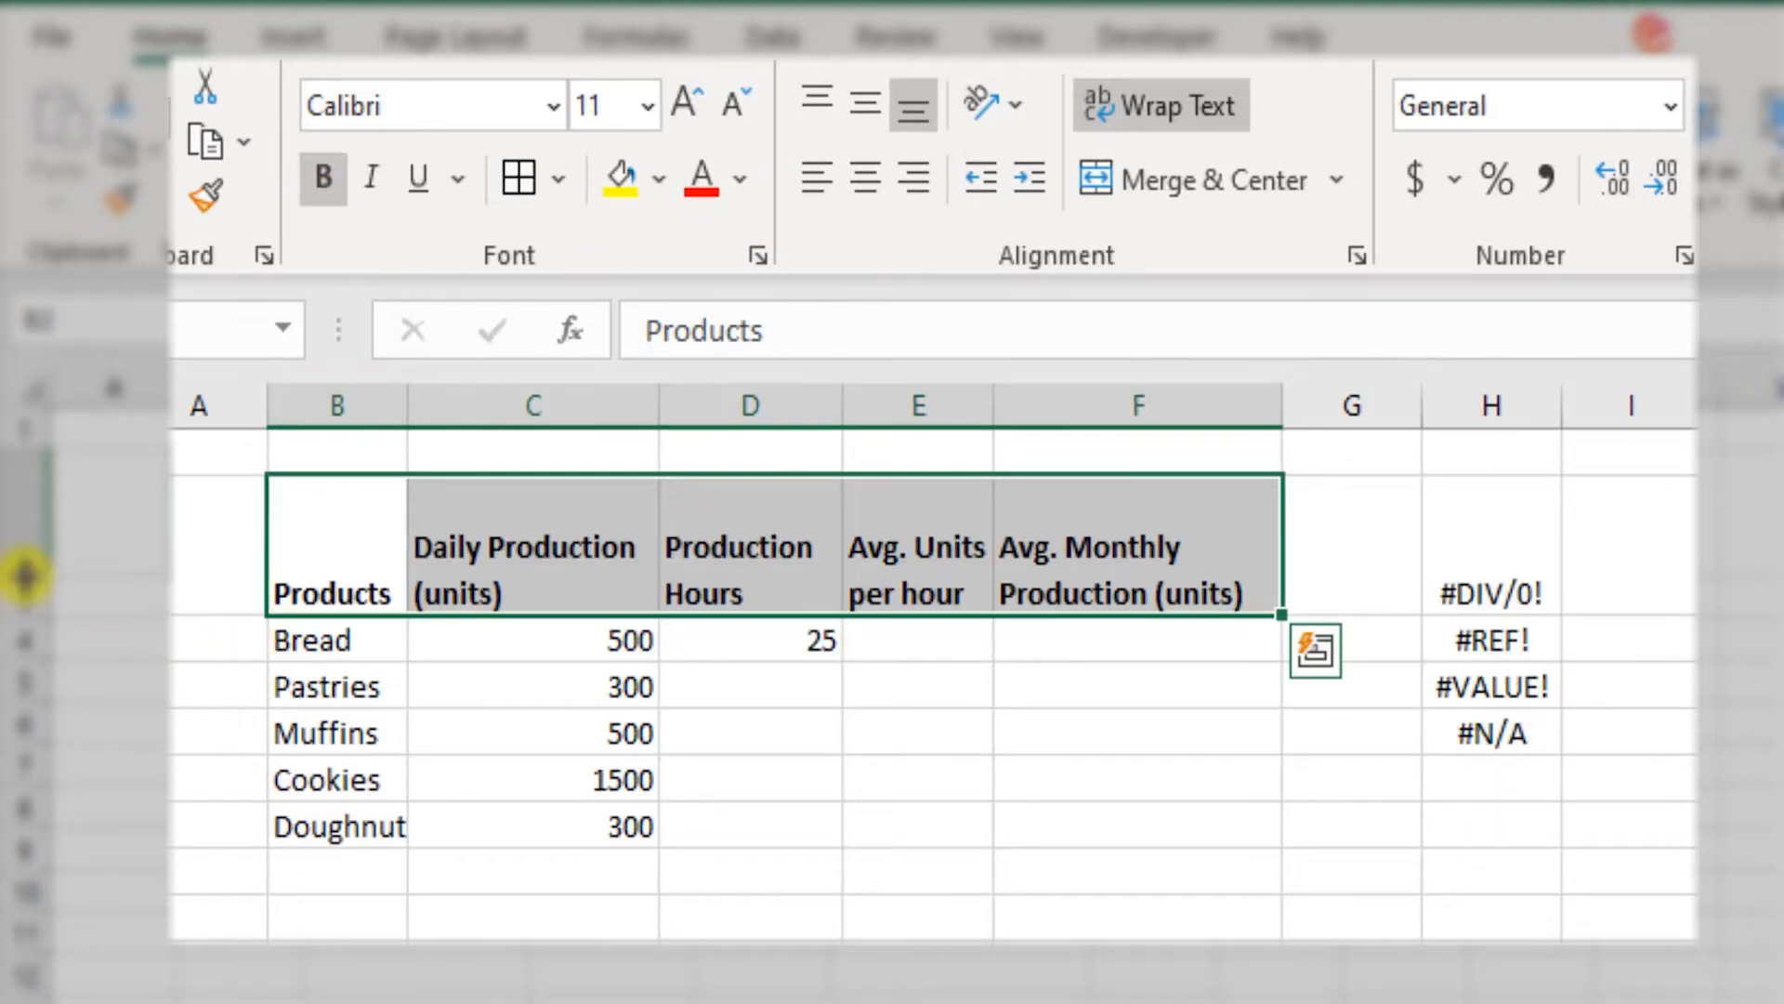
left_click_drag(660, 389, 685, 392)
double_click(686, 392)
double_click(407, 410)
left_click_drag(1005, 414, 1033, 410)
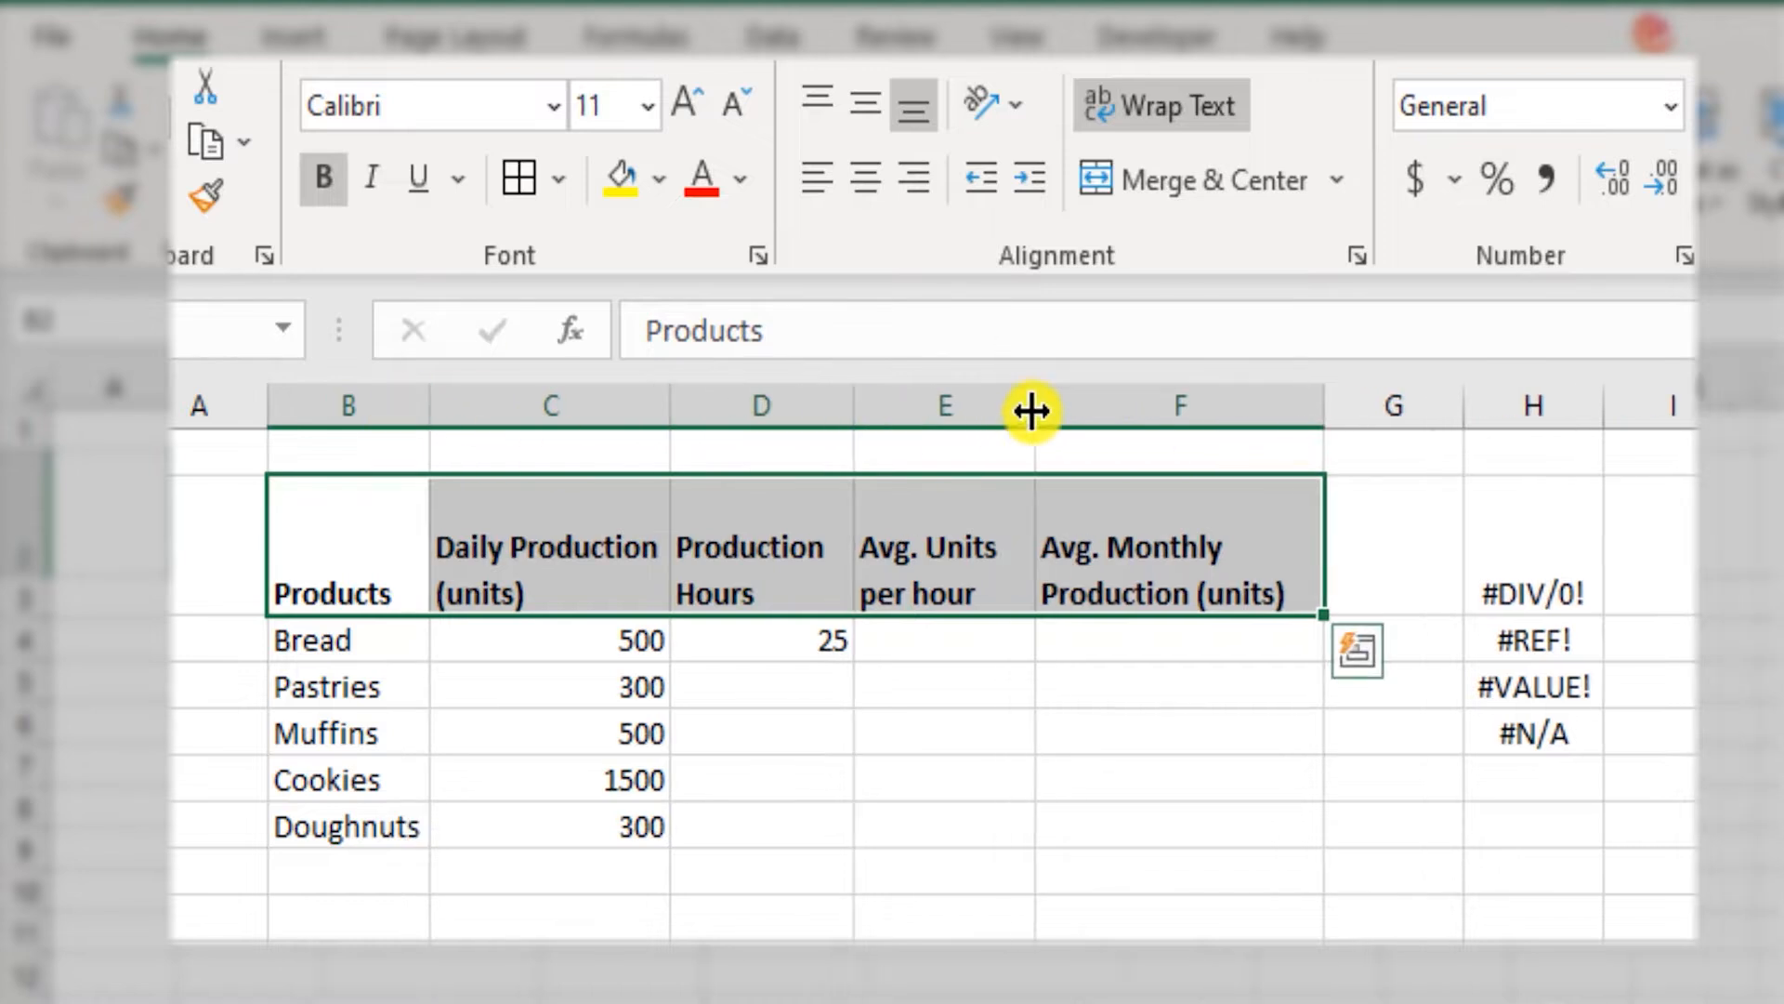
double_click(1033, 408)
double_click(1293, 409)
double_click(31, 570)
Apply all borders to the whole production table B2:F7.
left_click(333, 513)
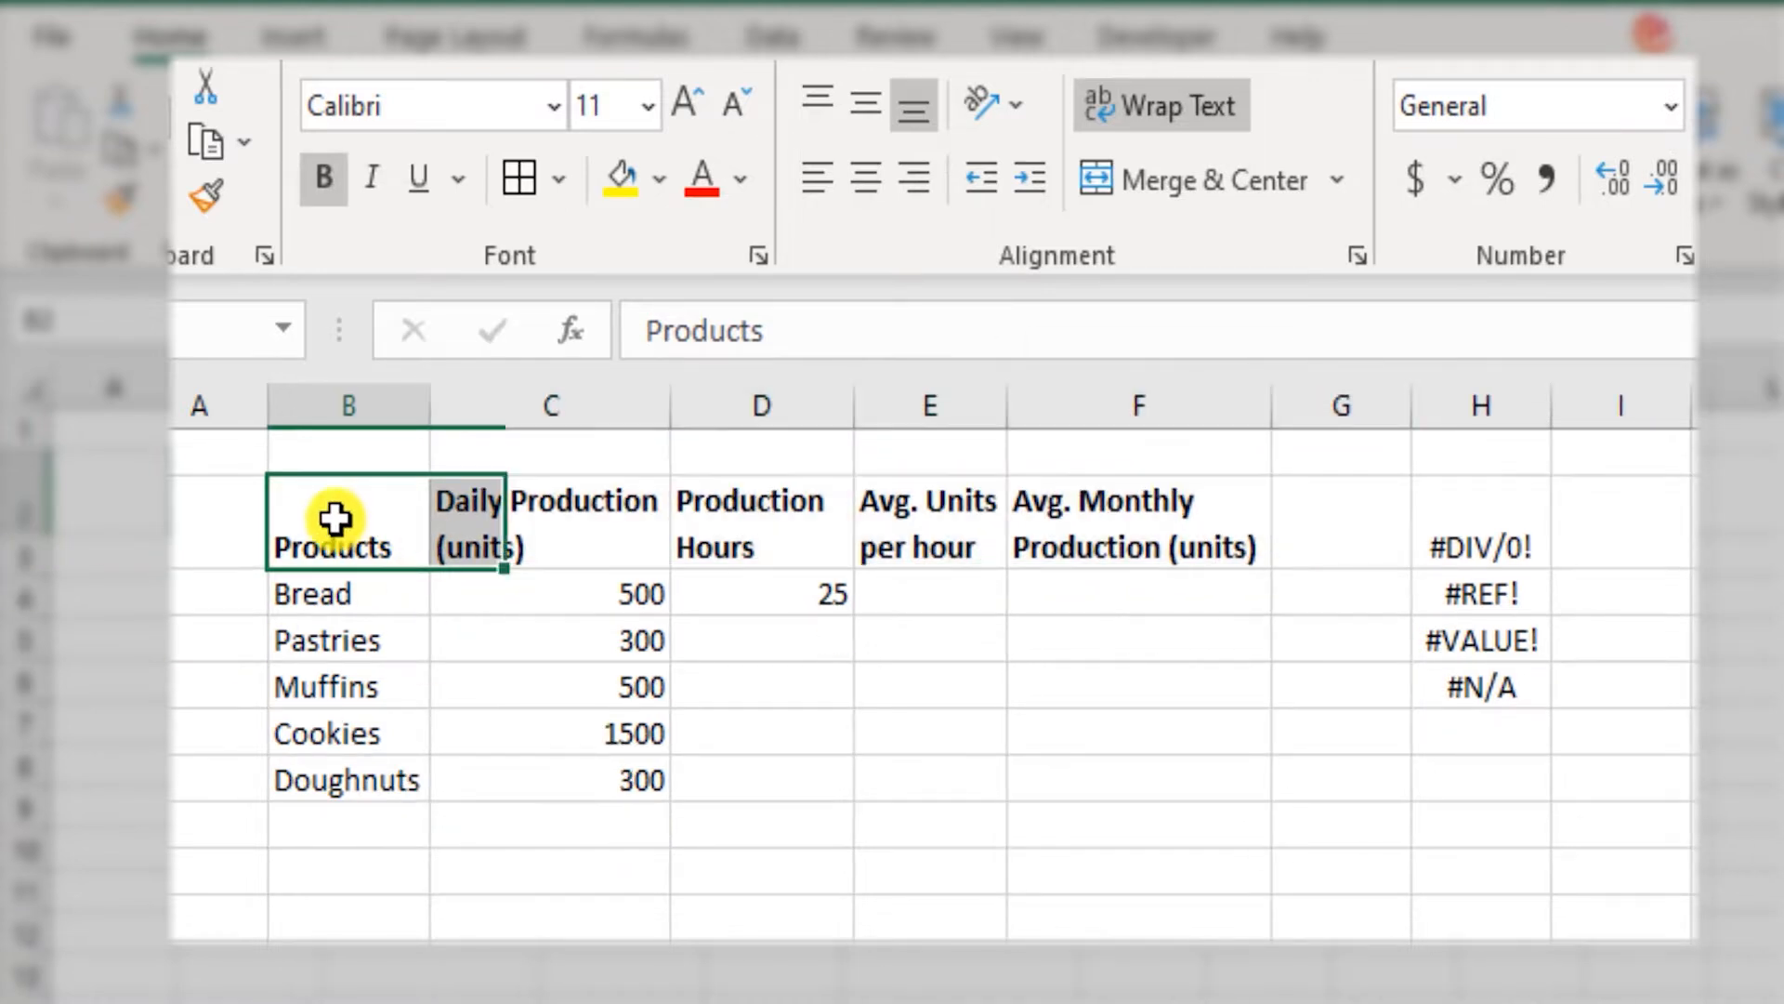
left_click_drag(329, 494, 1115, 772)
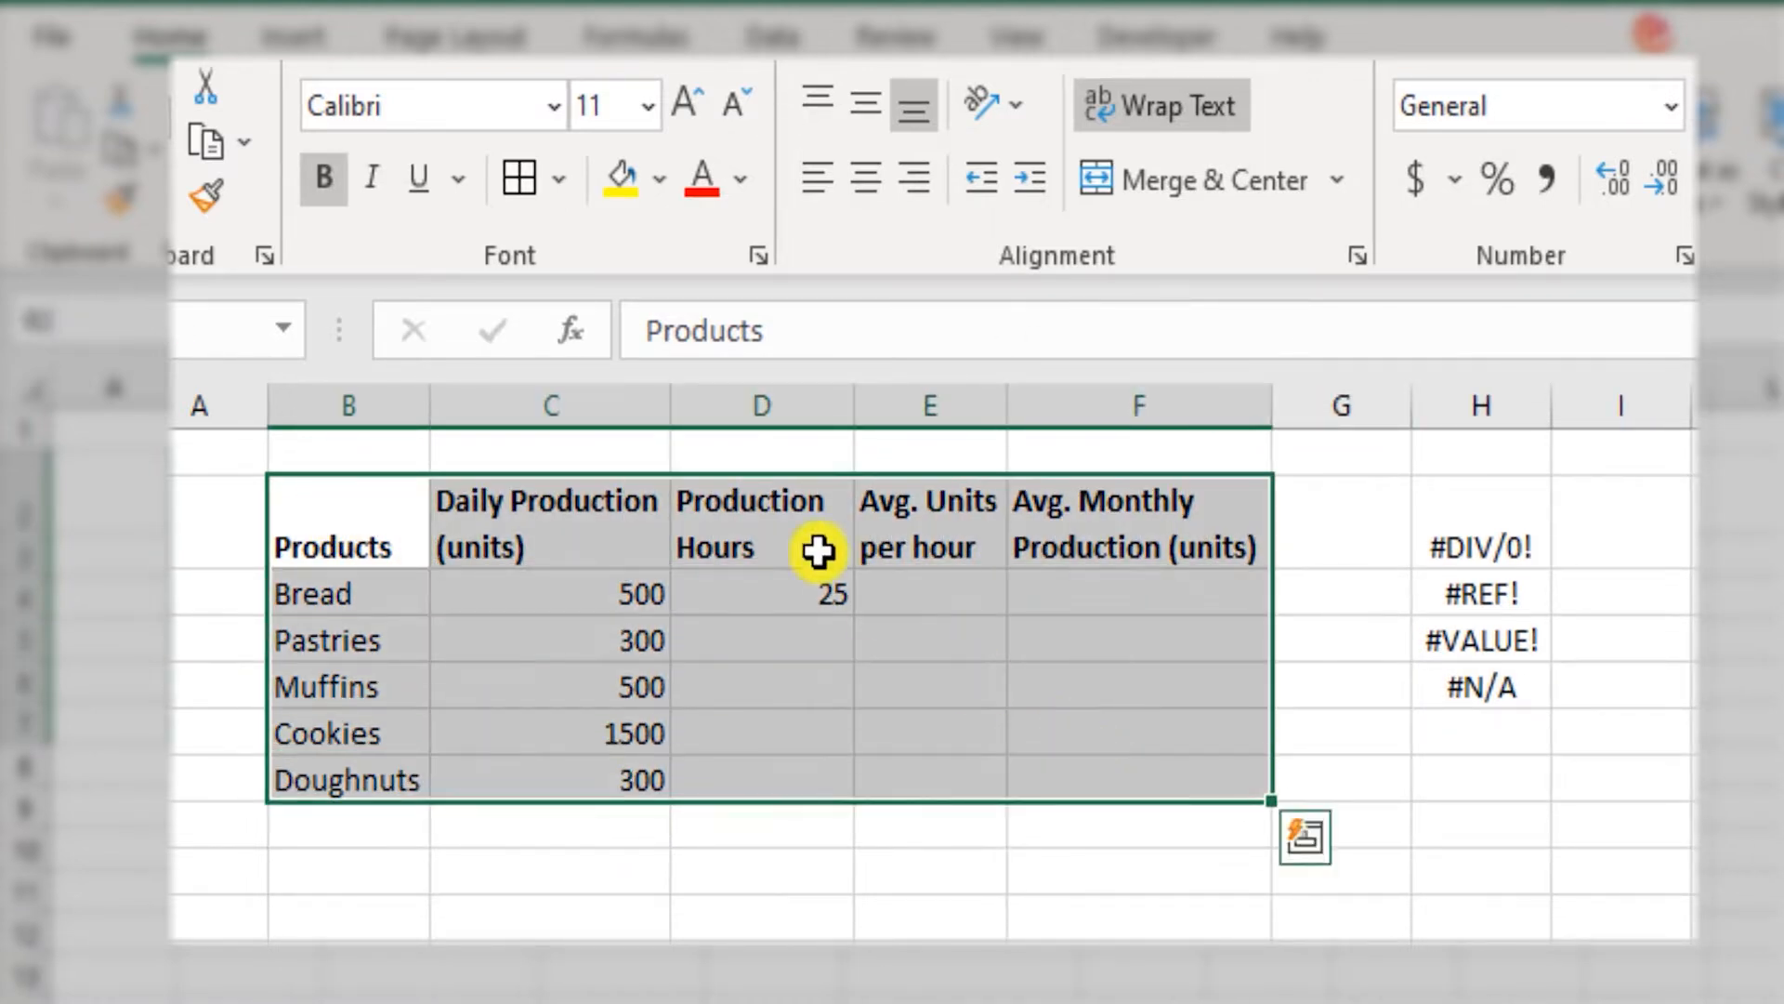
left_click(526, 186)
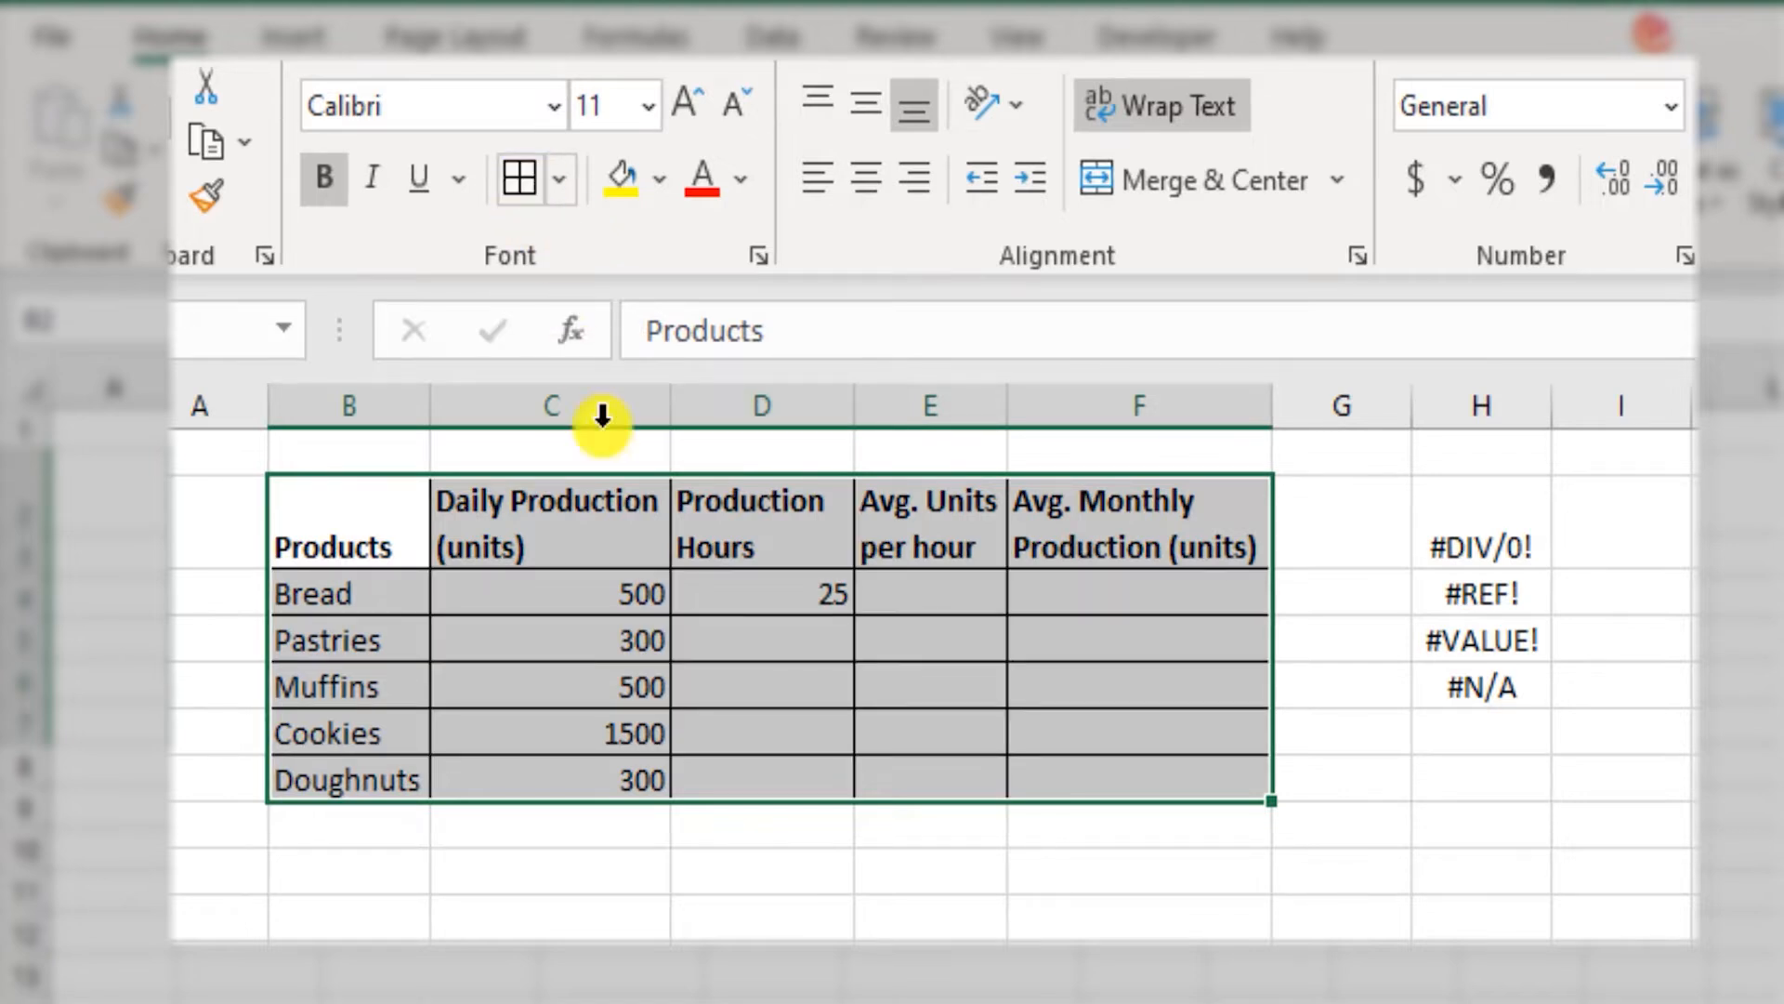
double_click(974, 928)
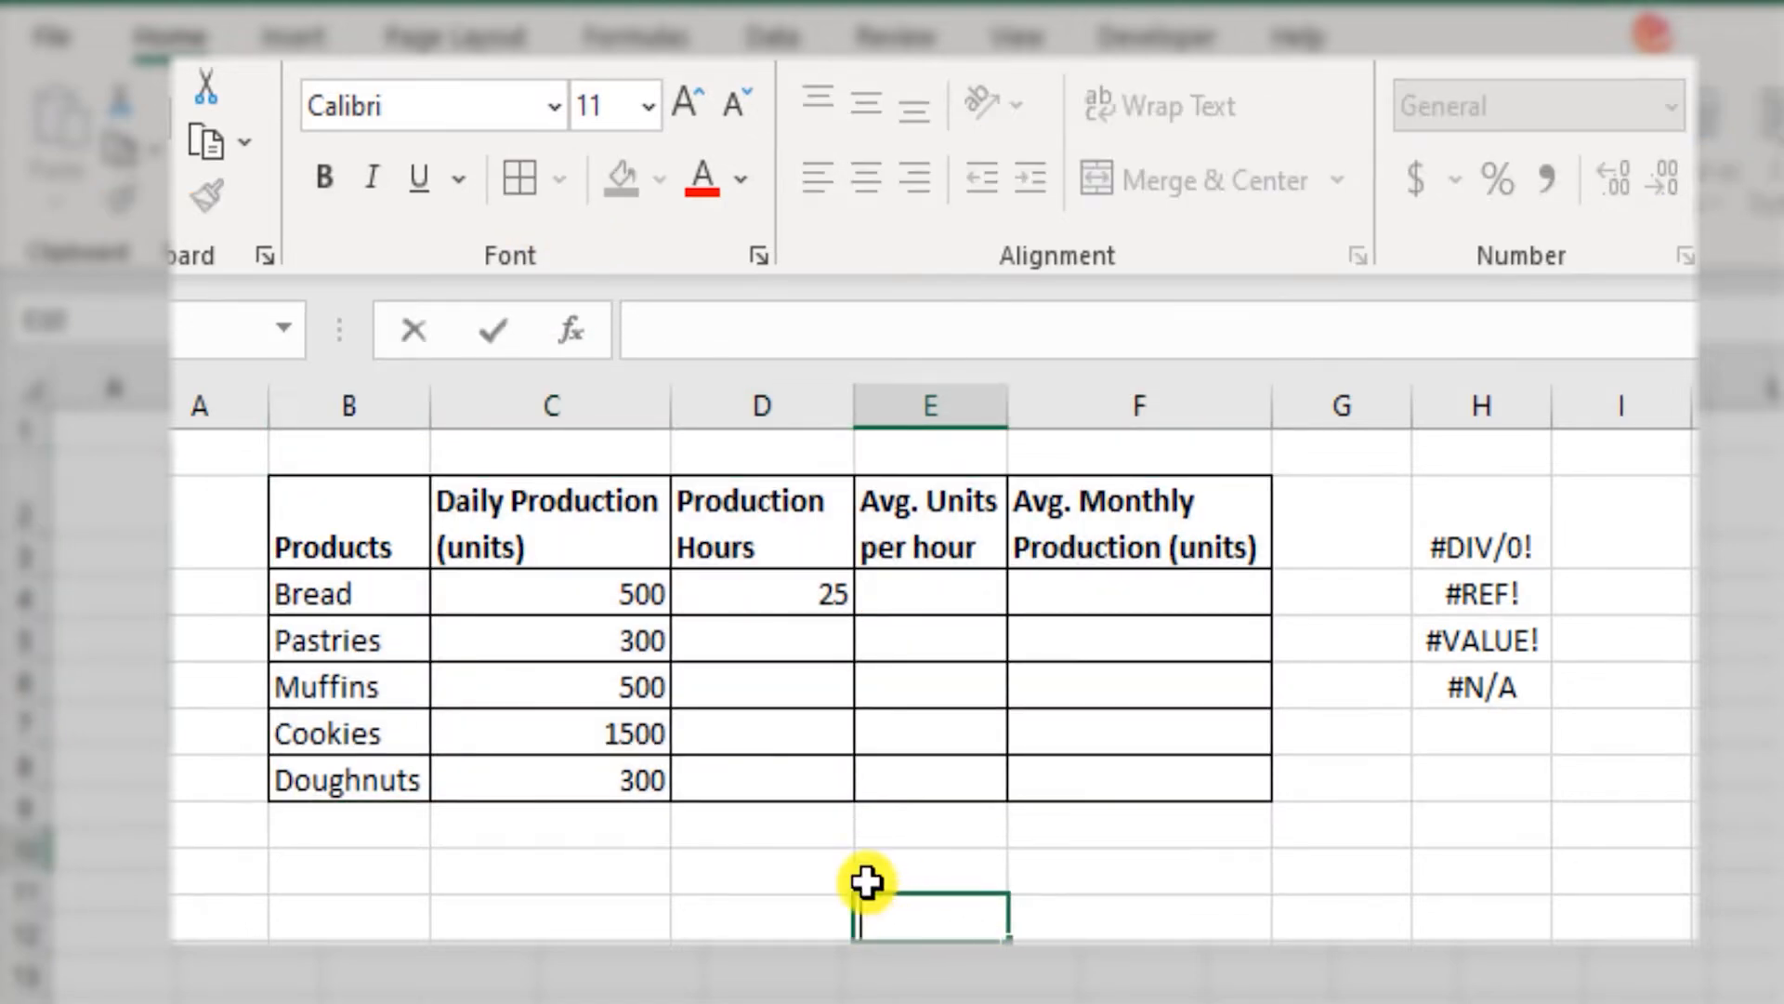
Calculate Bread's average units per hour in E3 with the formula =C3/D3.
left_click(953, 598)
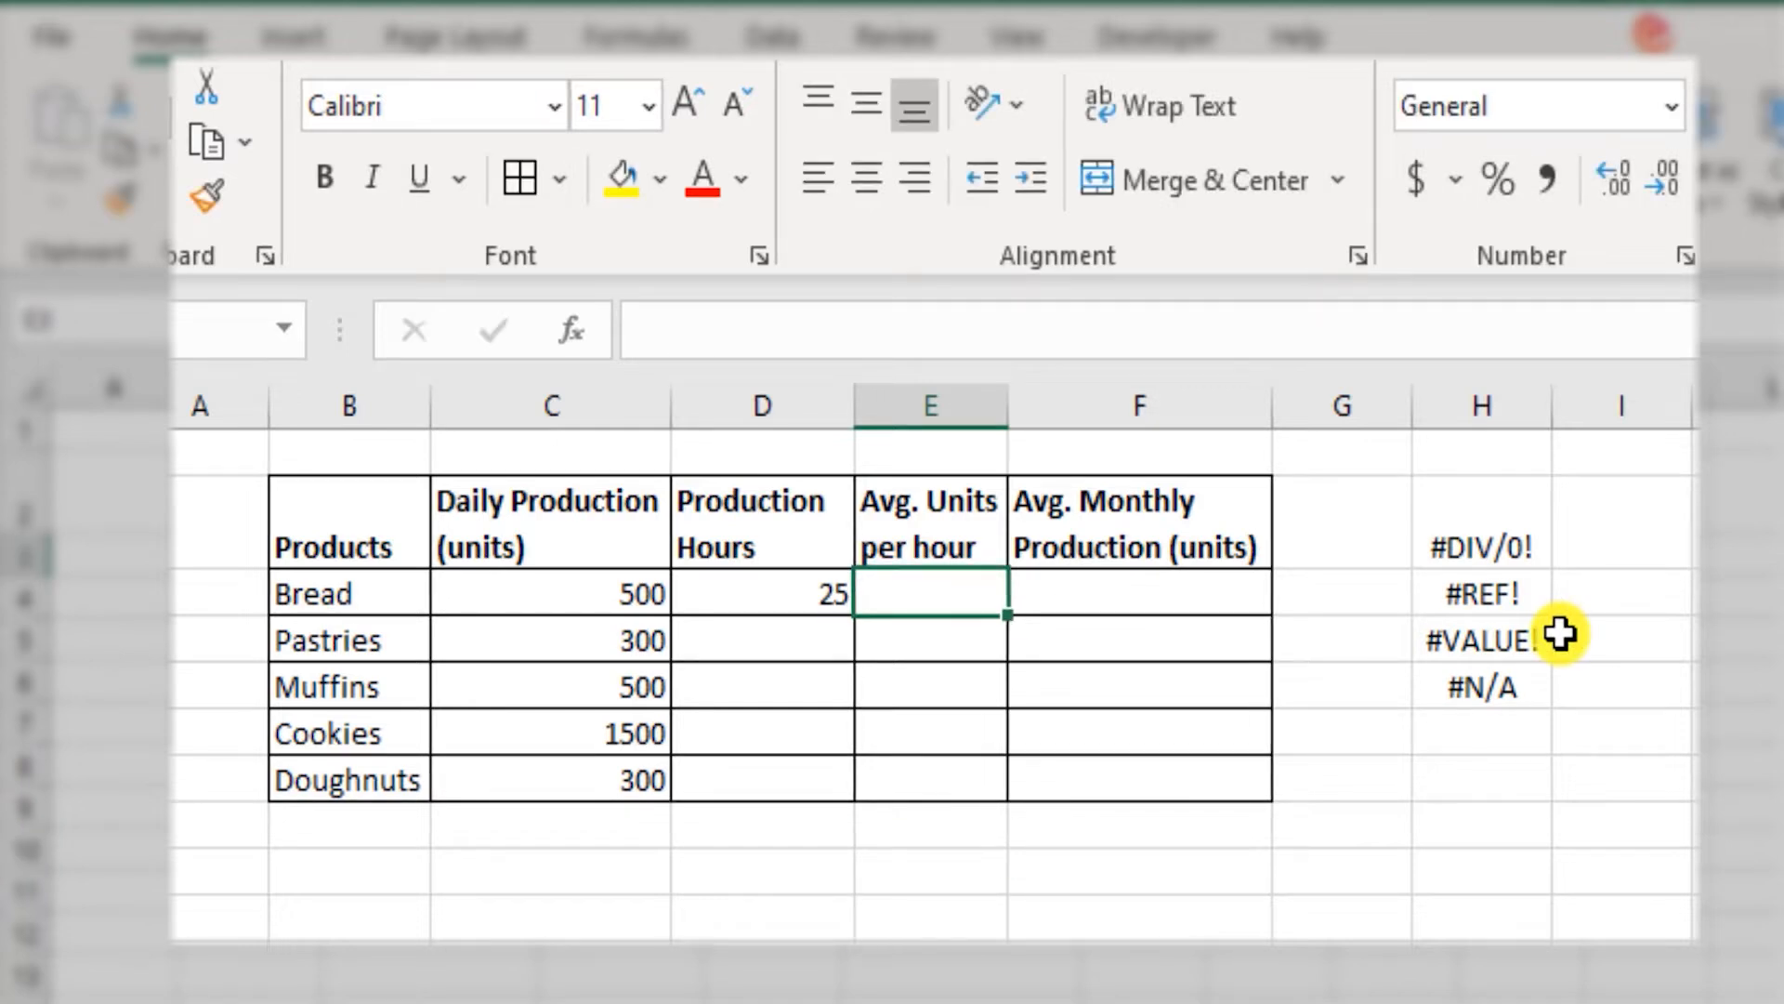
type("=")
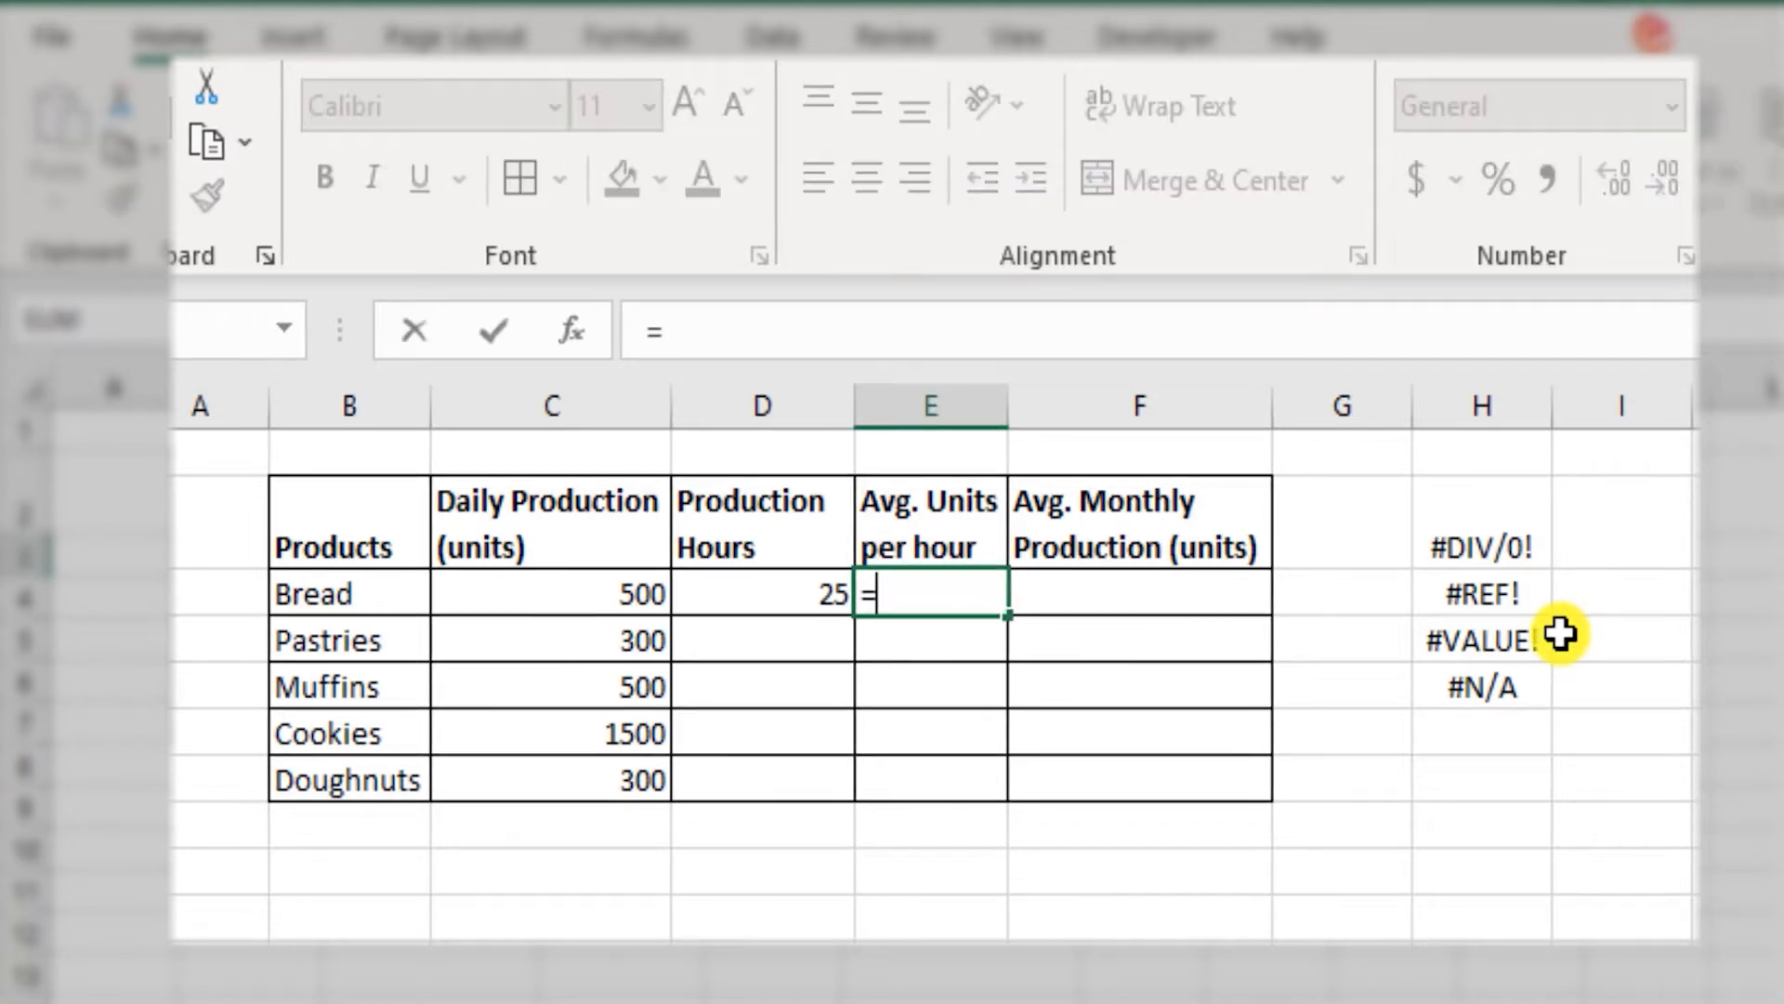
key("Left")
key("Left")
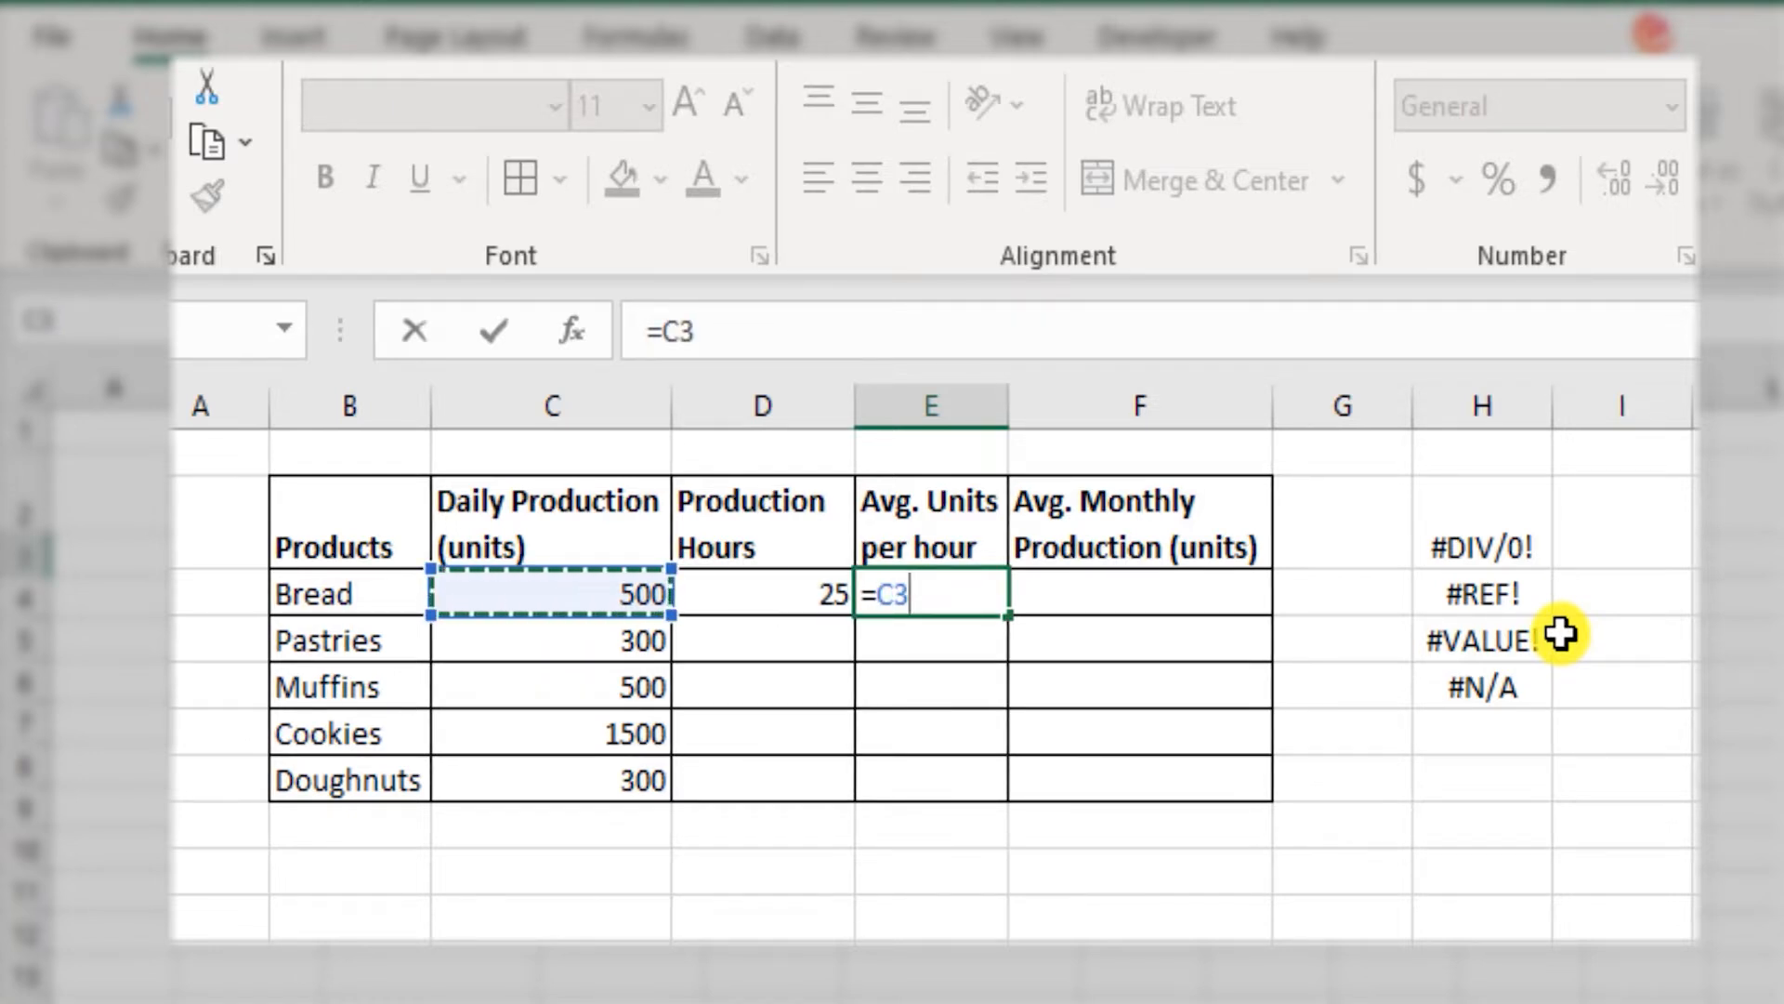
type("/")
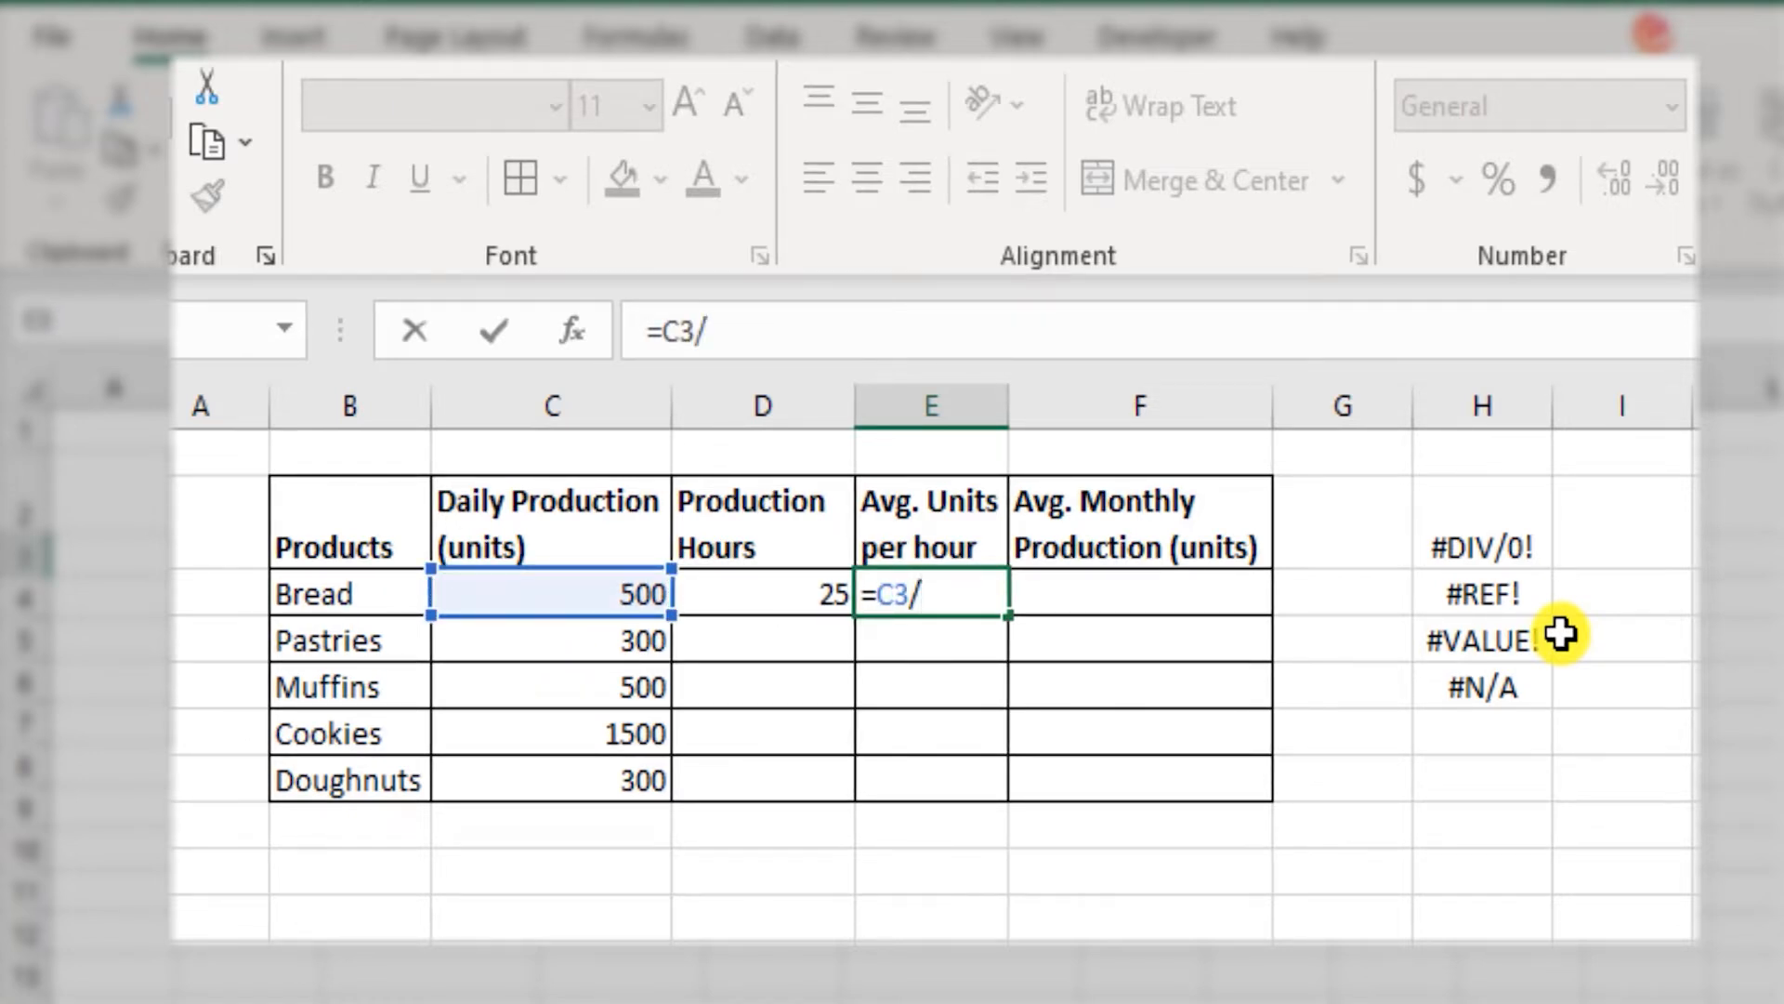
key("Left")
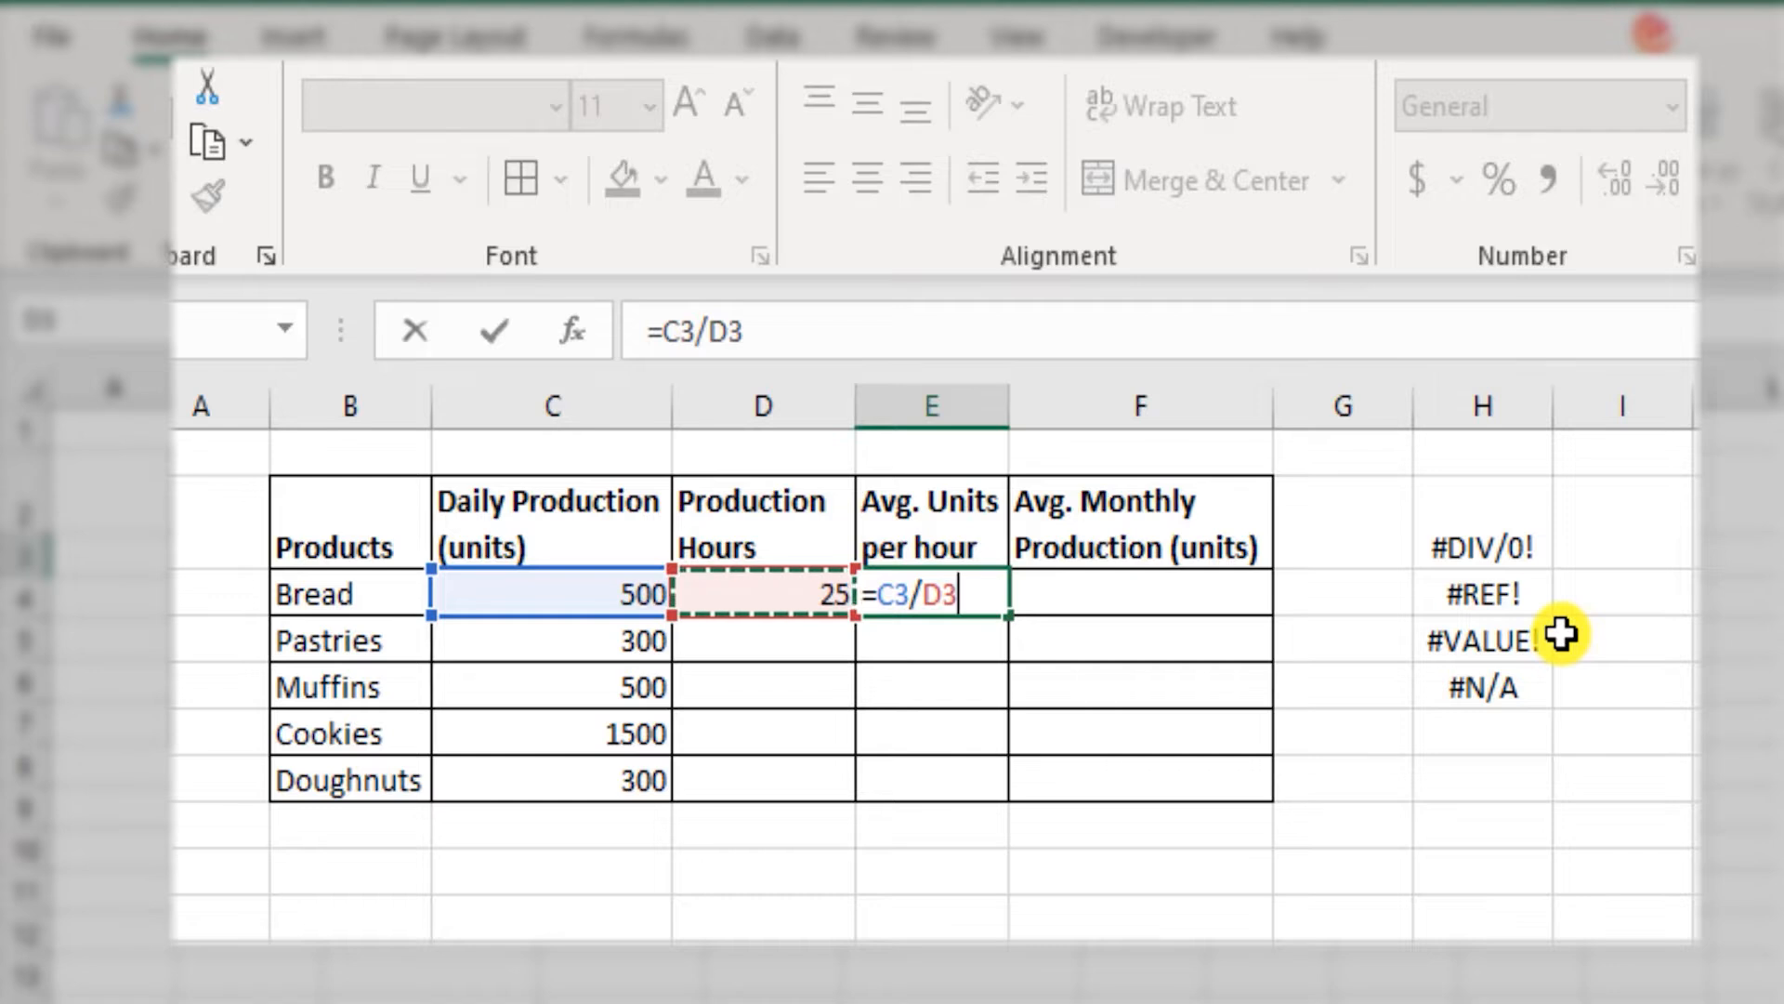
key("Return")
key("Up")
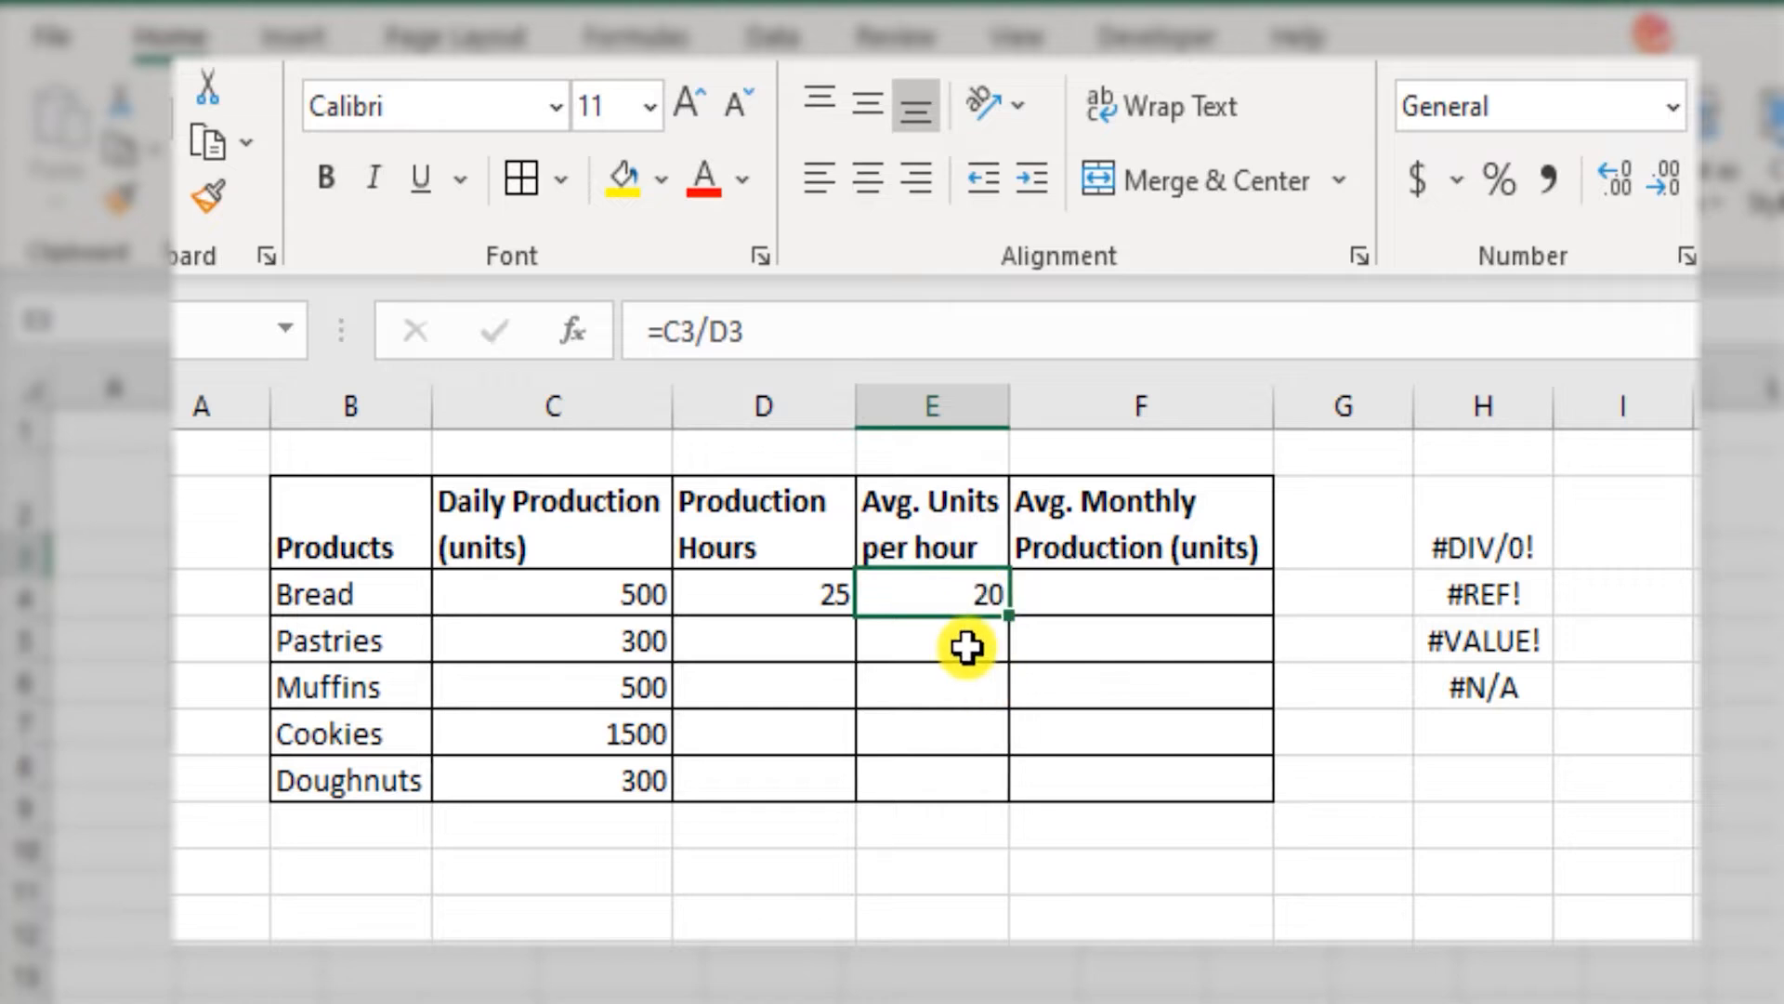
Fill the average units per hour formula from E3 down to E7 for the remaining products.
left_click_drag(964, 645, 988, 783)
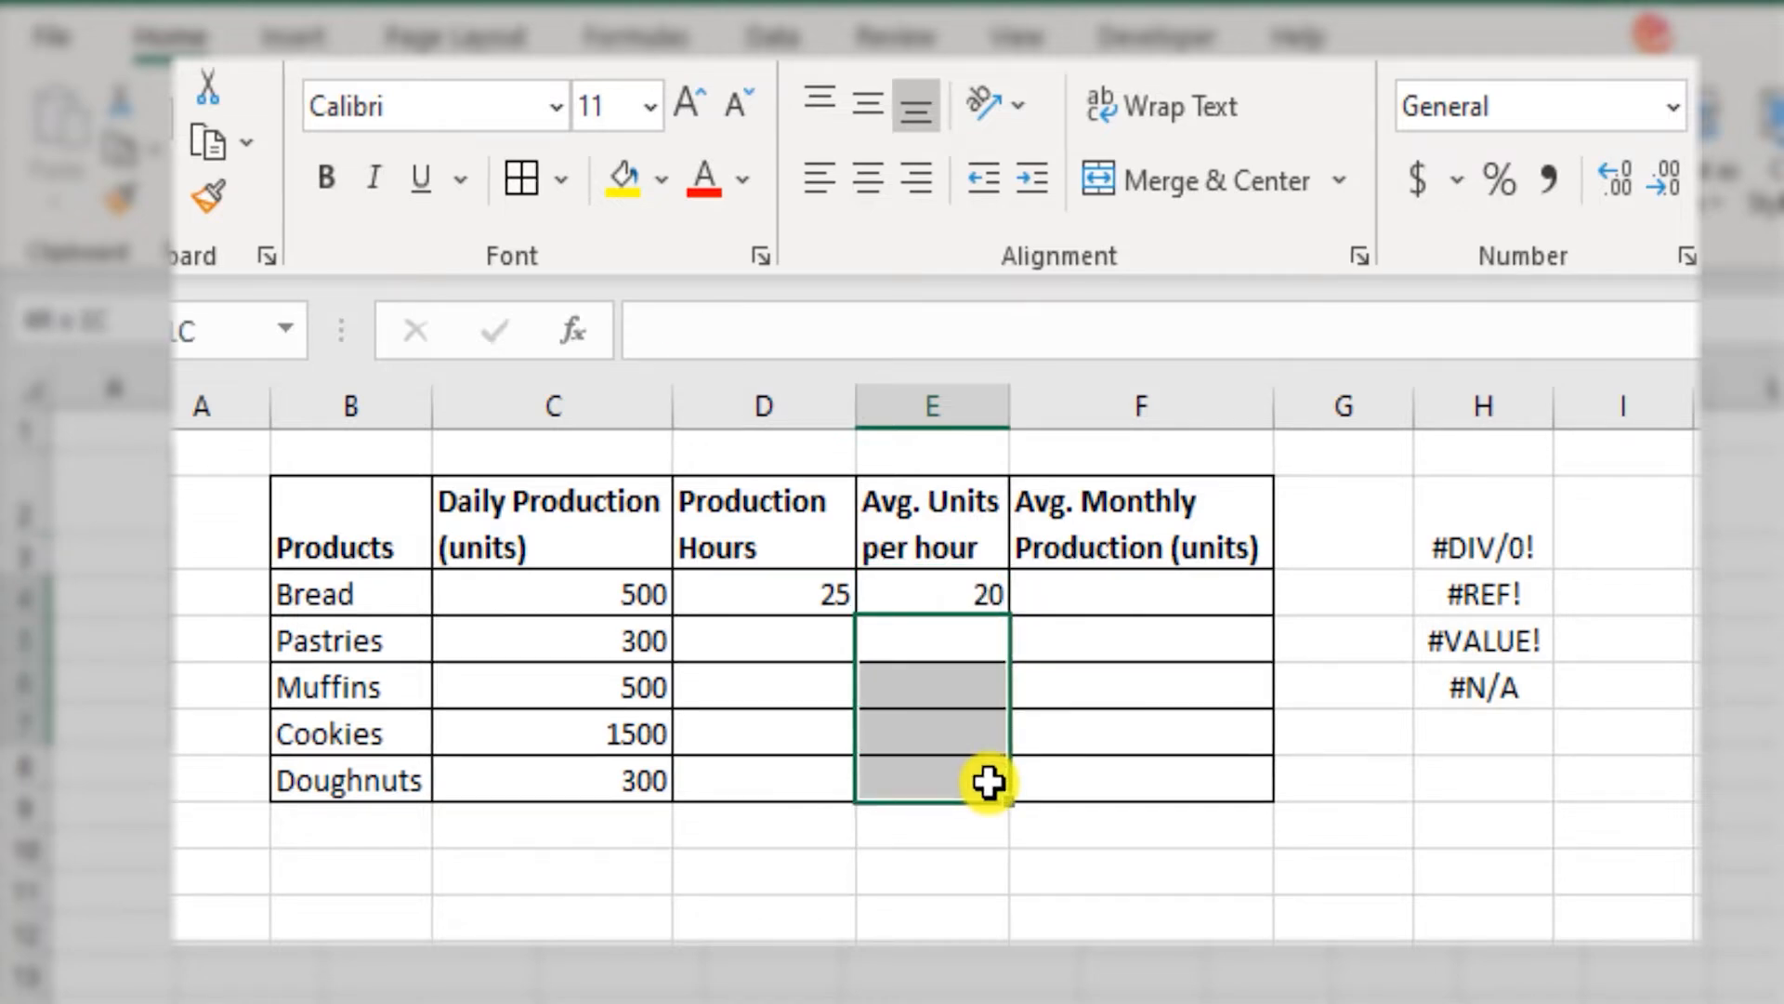
left_click(987, 583)
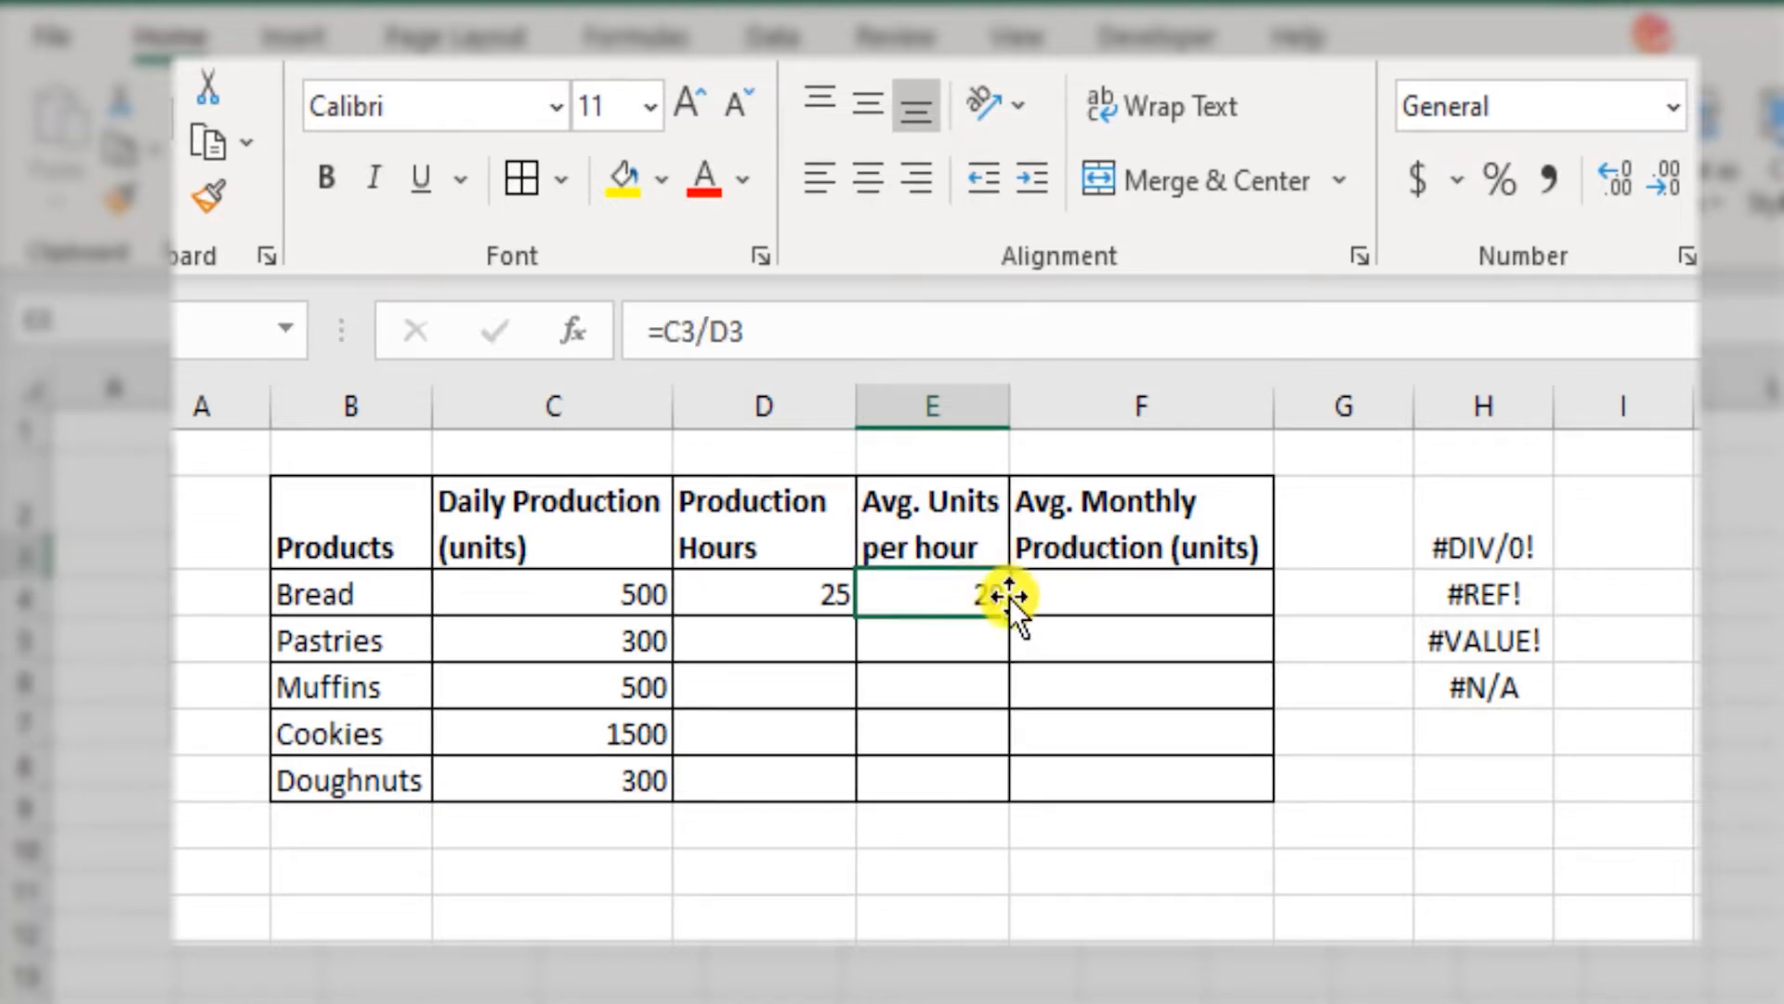
left_click_drag(1011, 697, 1017, 792)
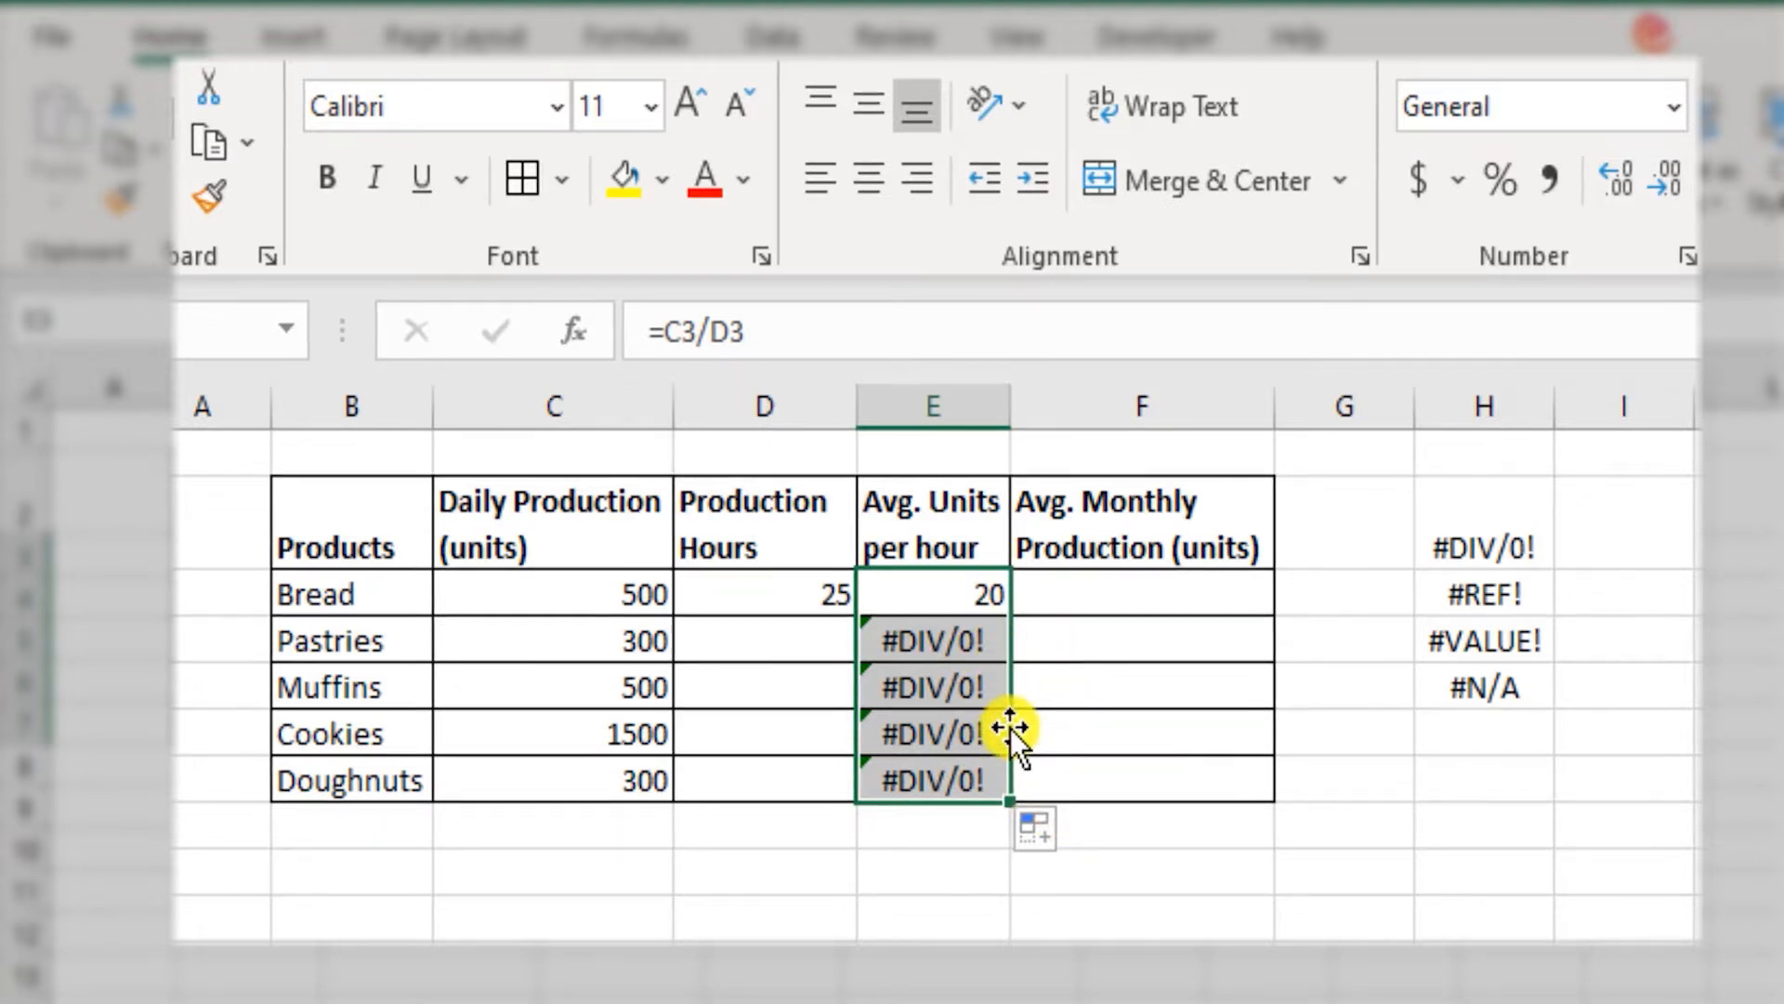
Compare the formulas in E3 and E4 and examine the production hours cell D4 that Pastries' formula refers to.
double_click(963, 641)
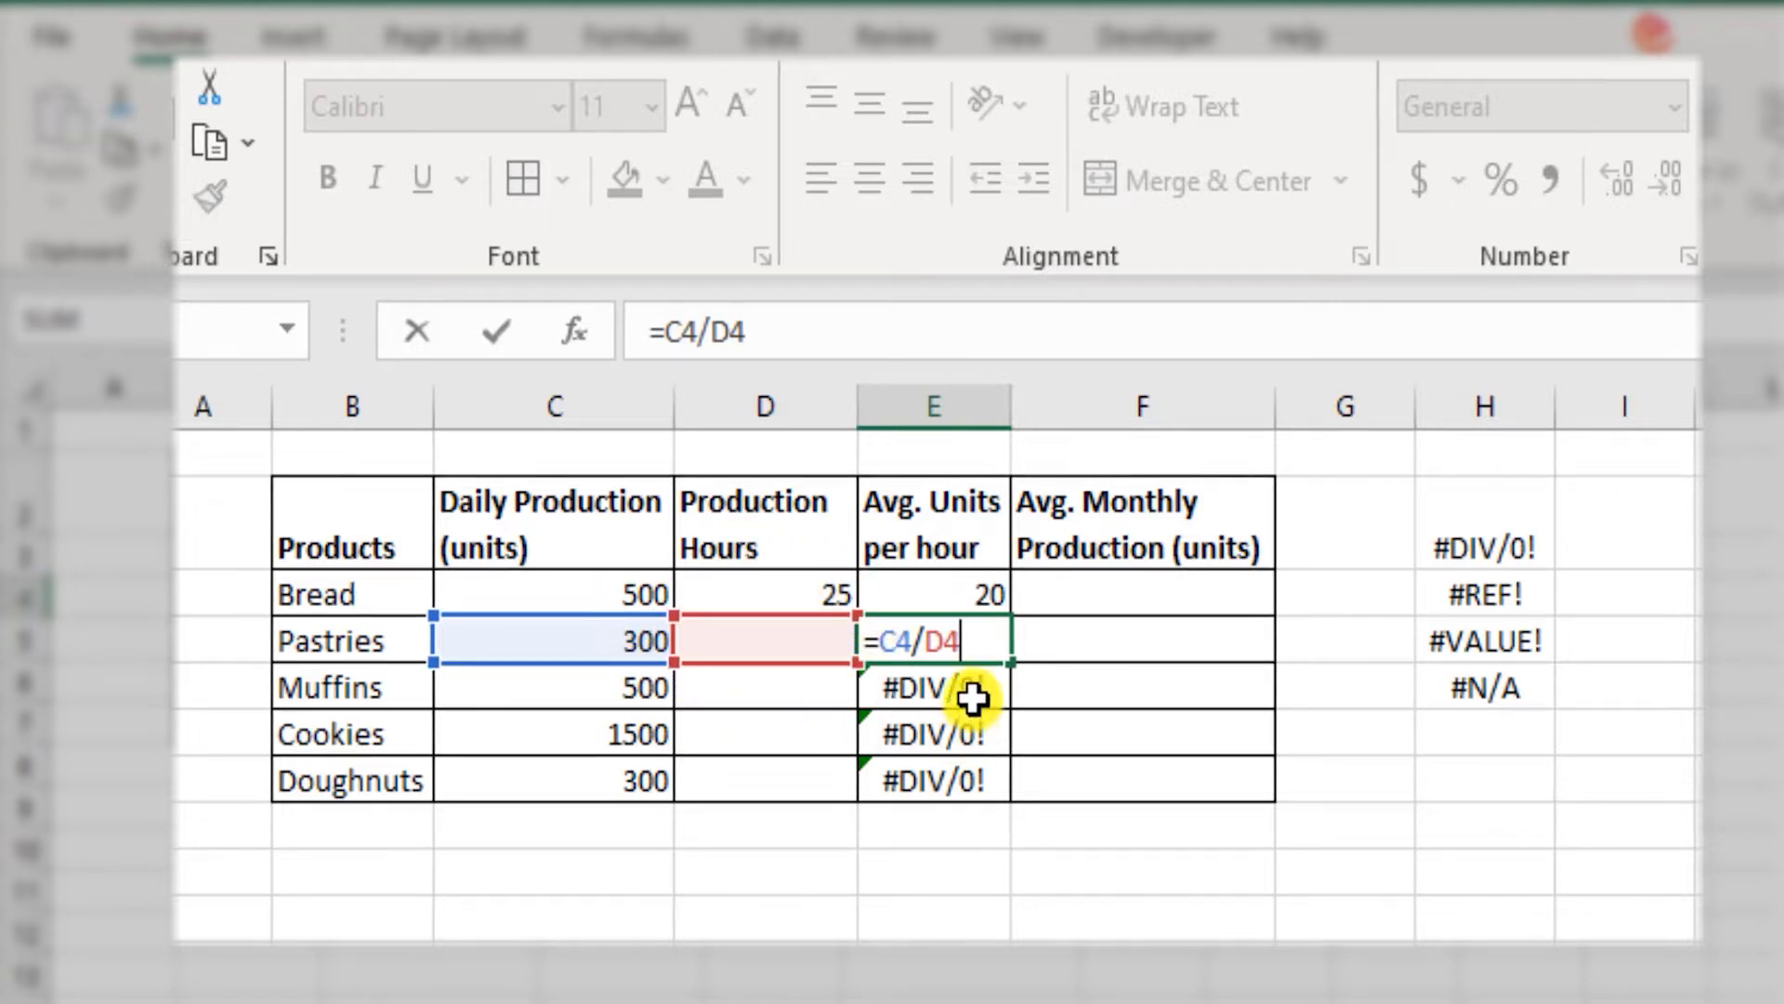
key("ctrl+Return")
left_click(967, 602)
double_click(964, 605)
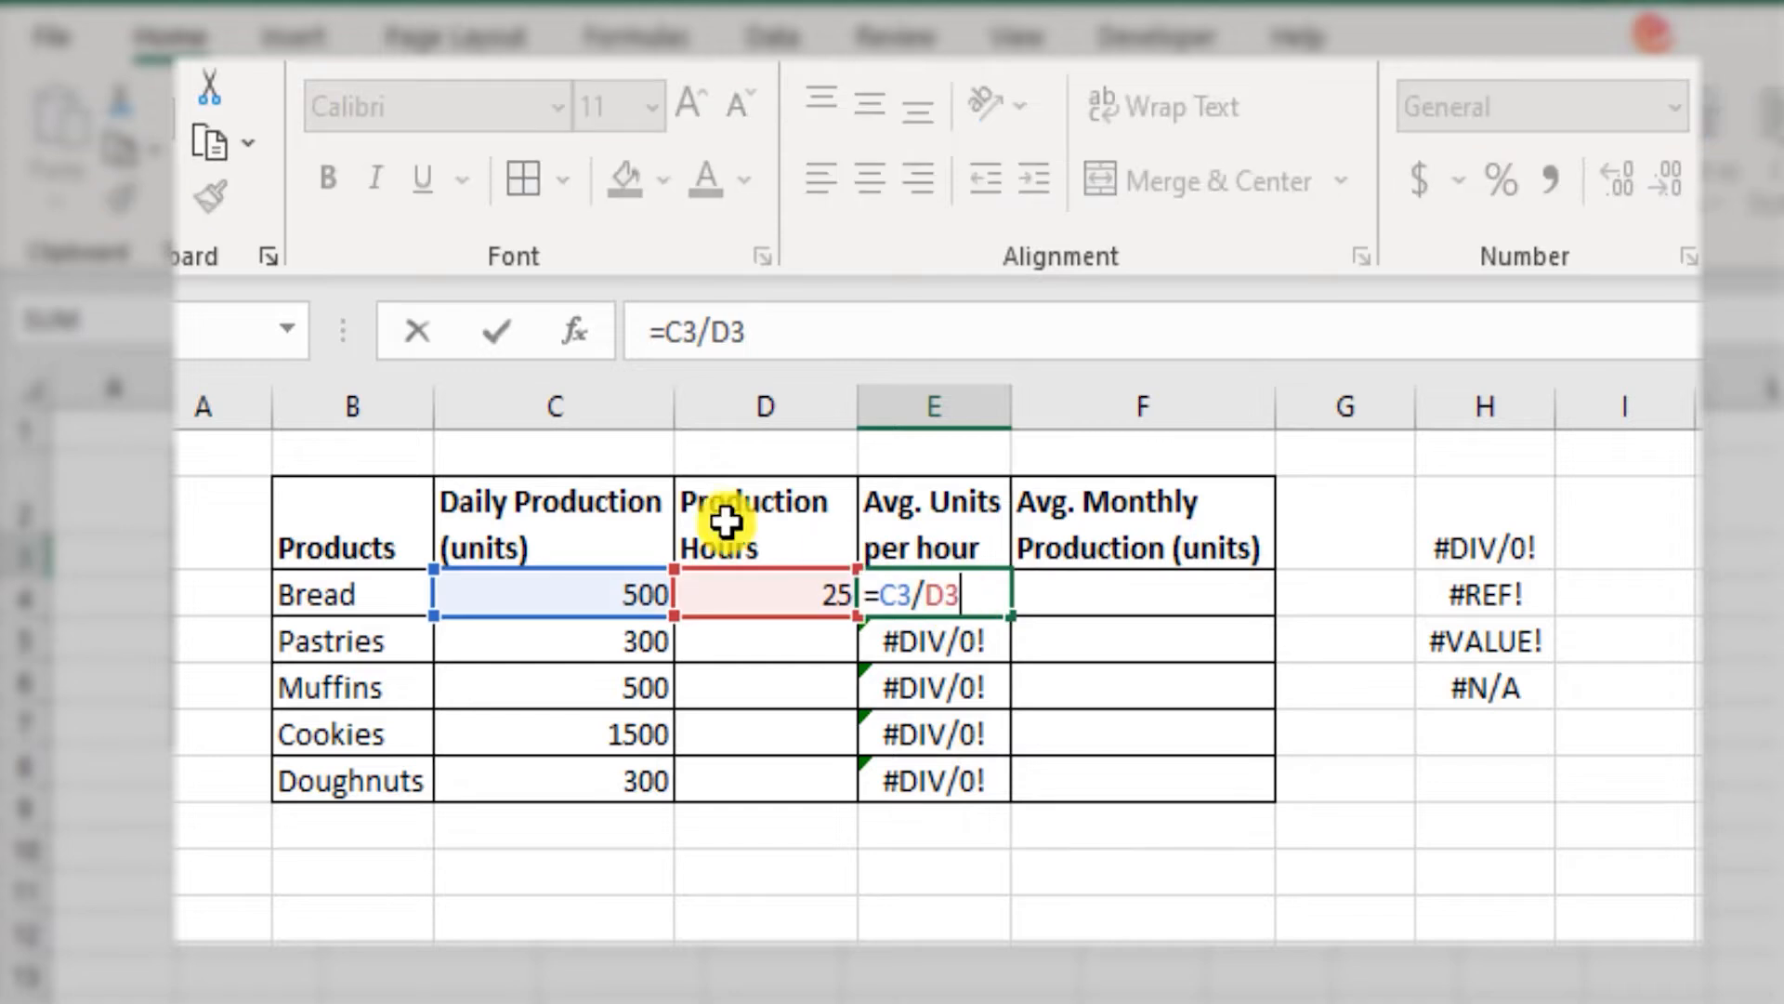
key("Escape")
left_click(781, 654)
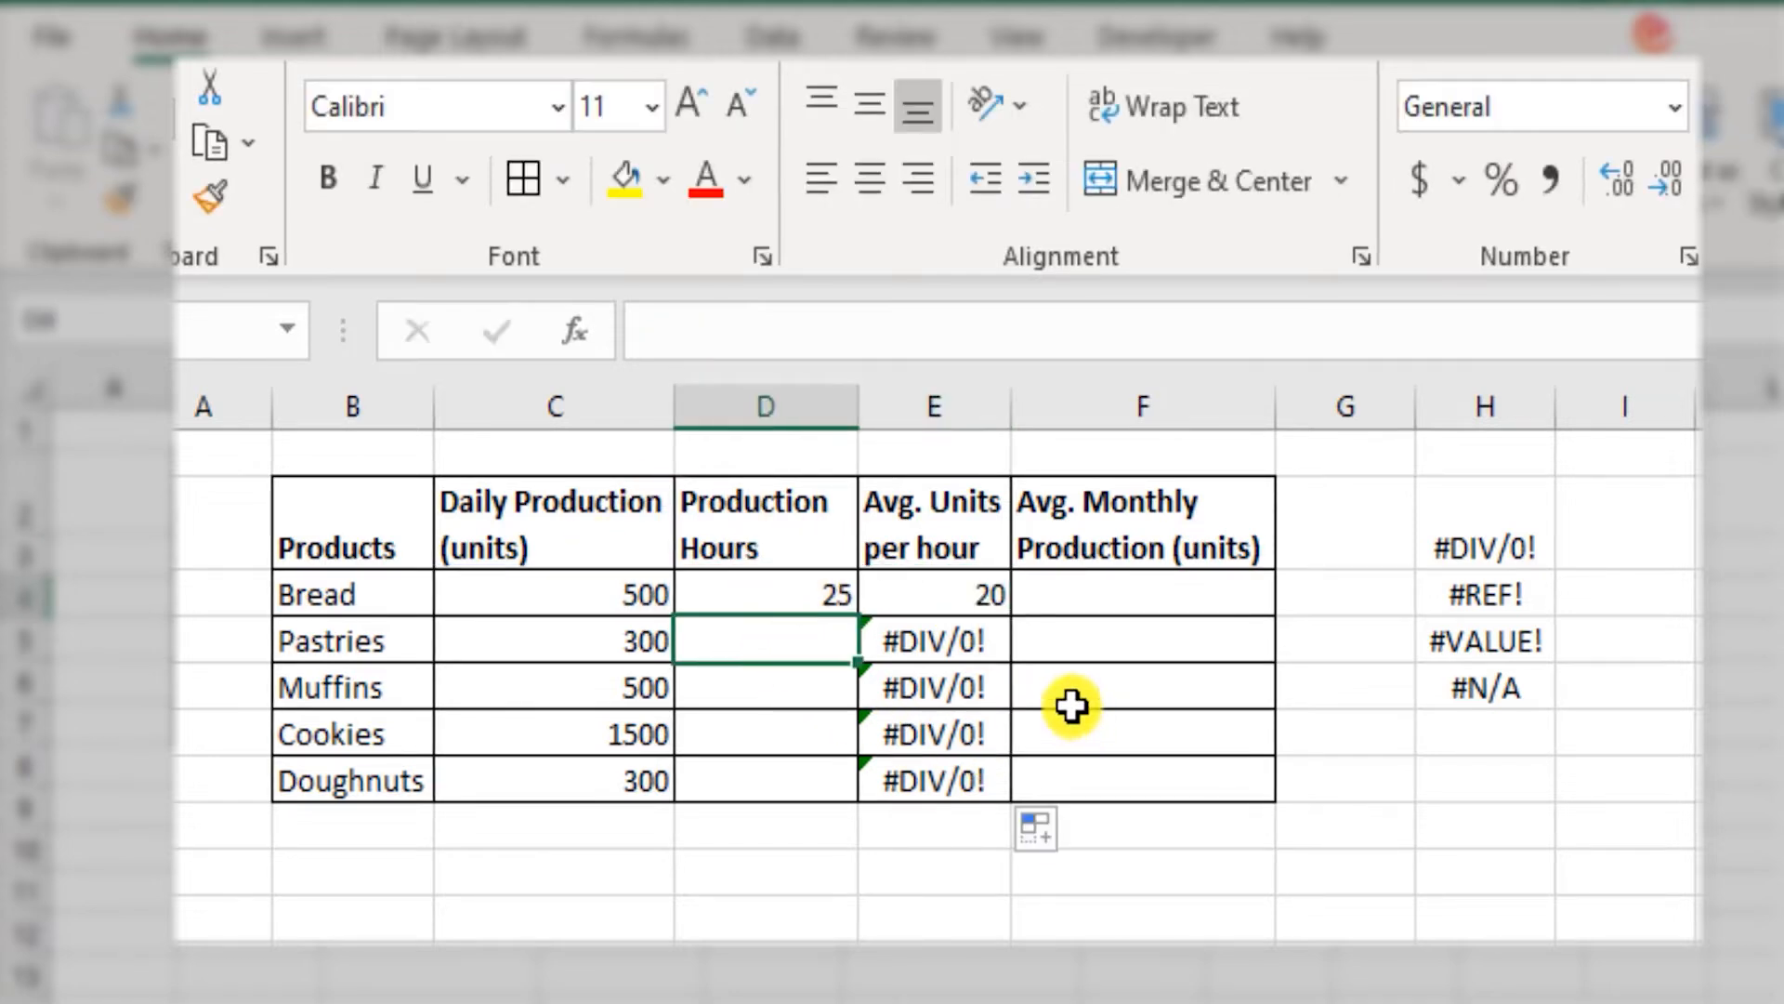
double_click(941, 632)
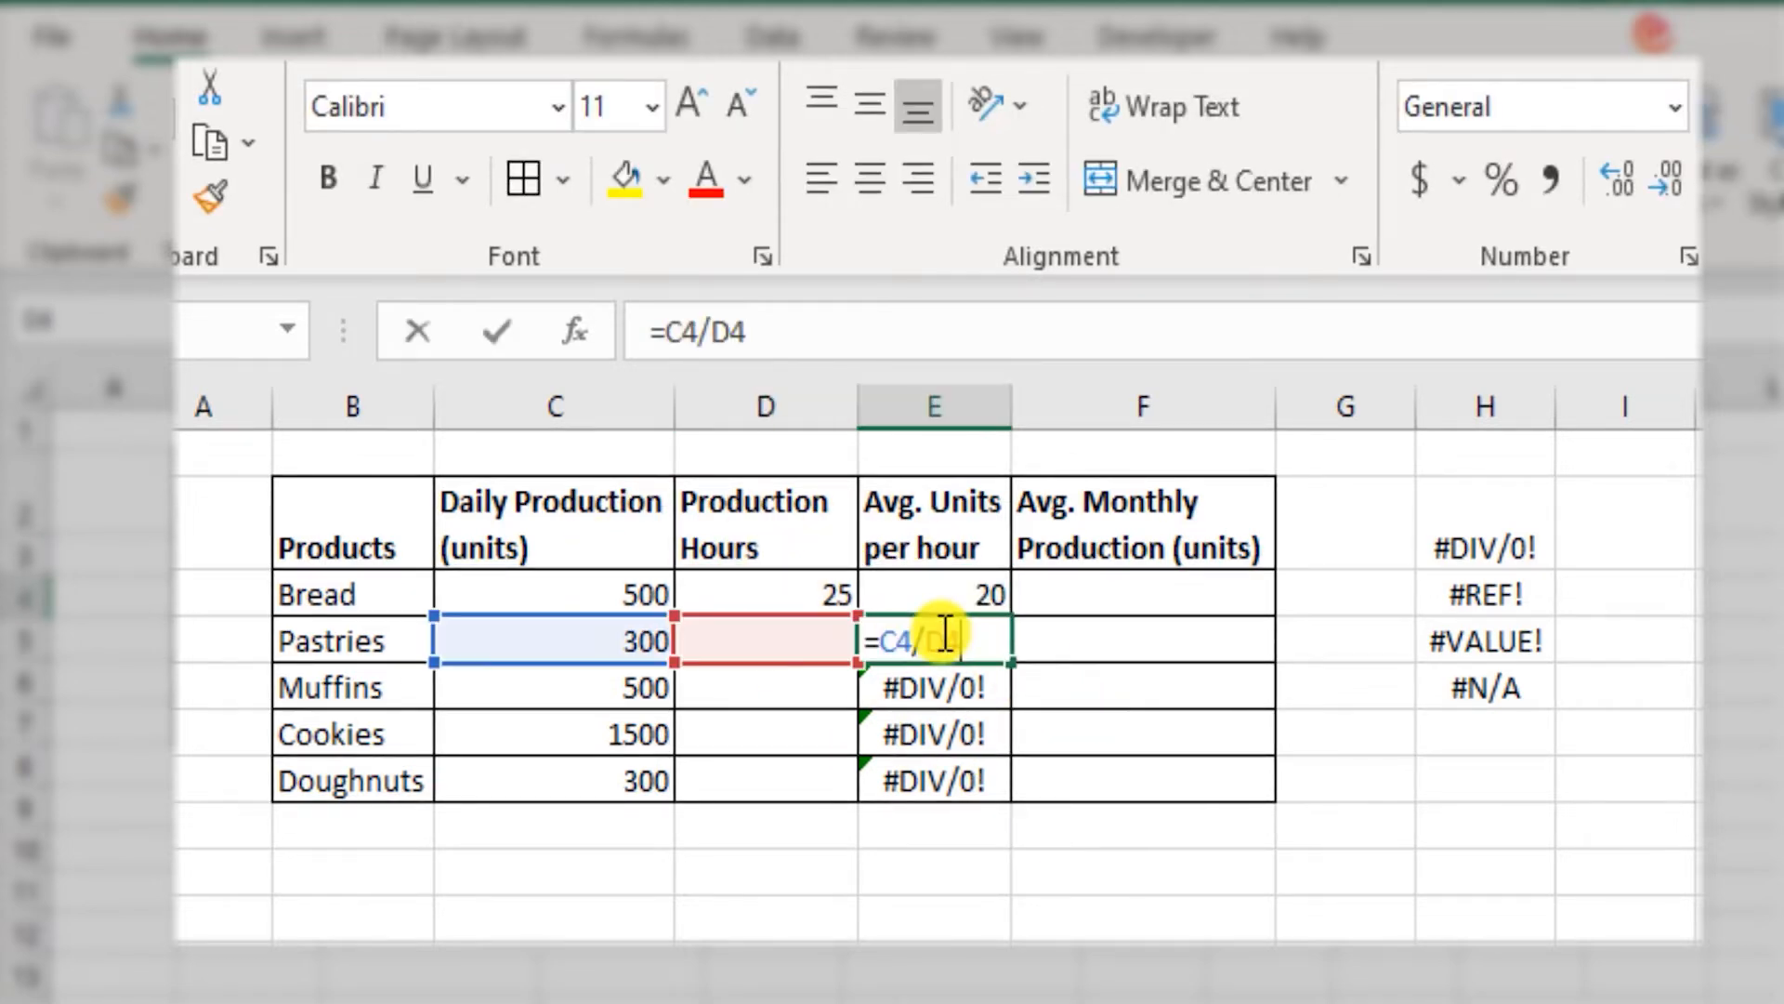
key("Escape")
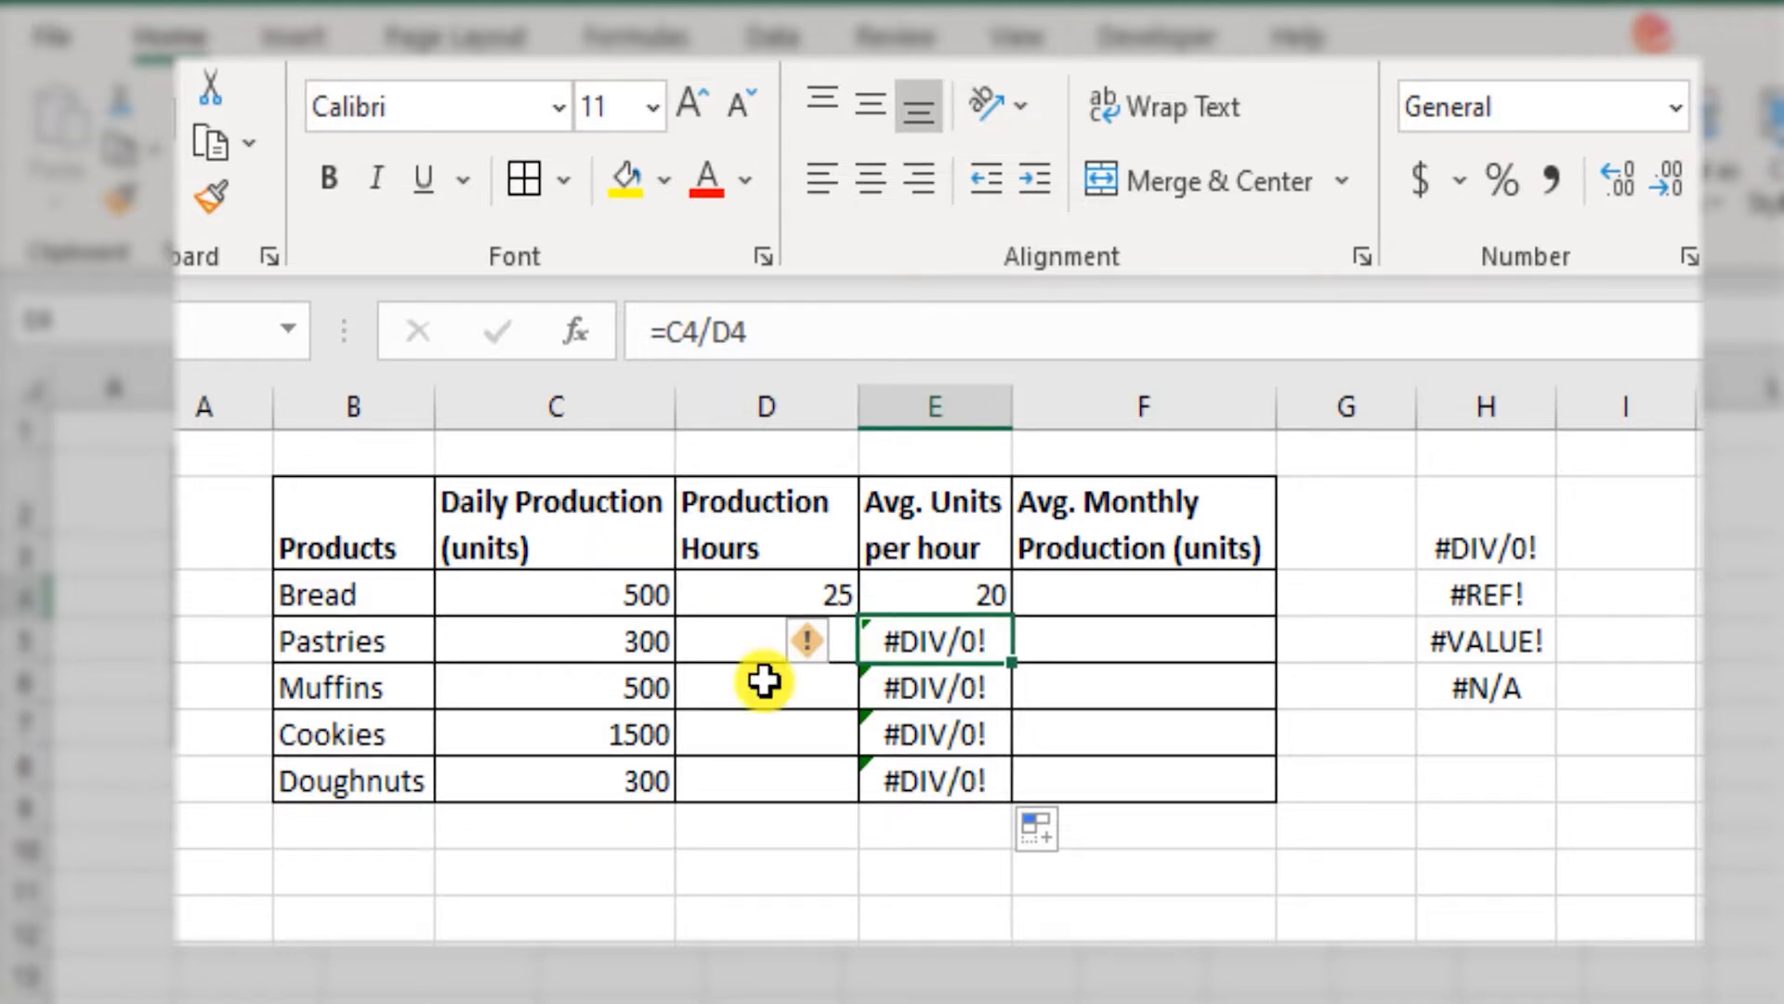
Enter 30 as Pastries' production hours in D4.
left_click(758, 641)
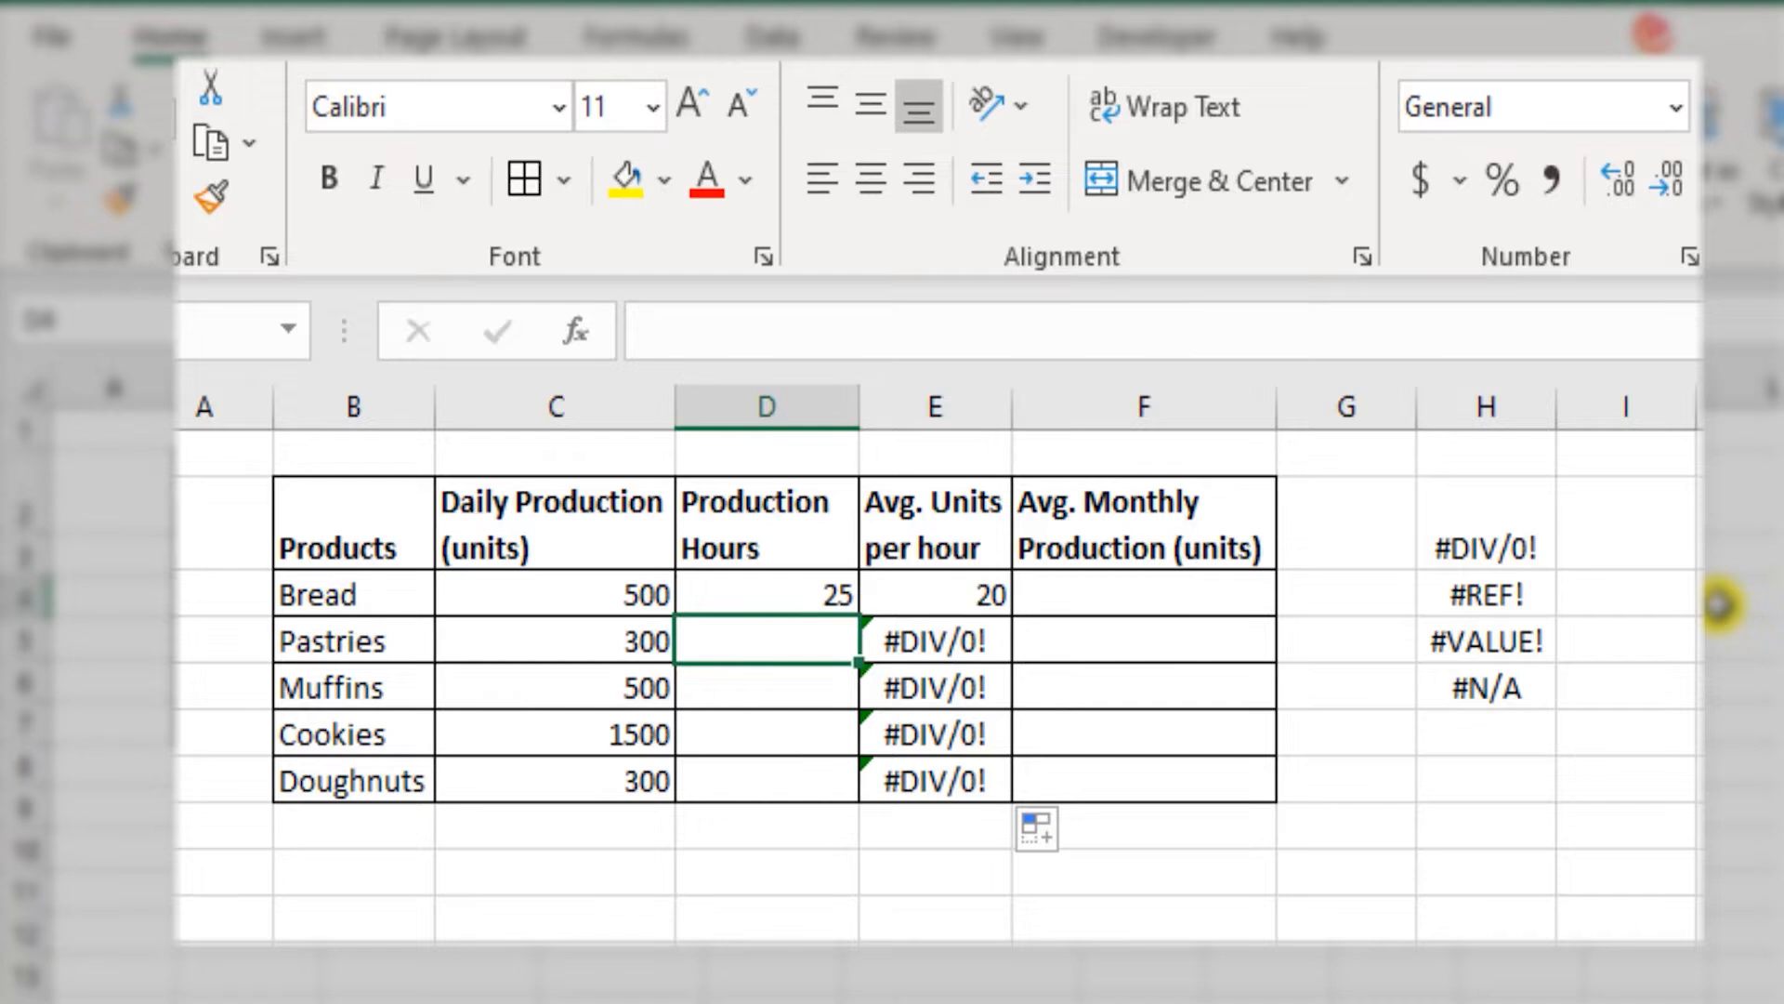
type("30")
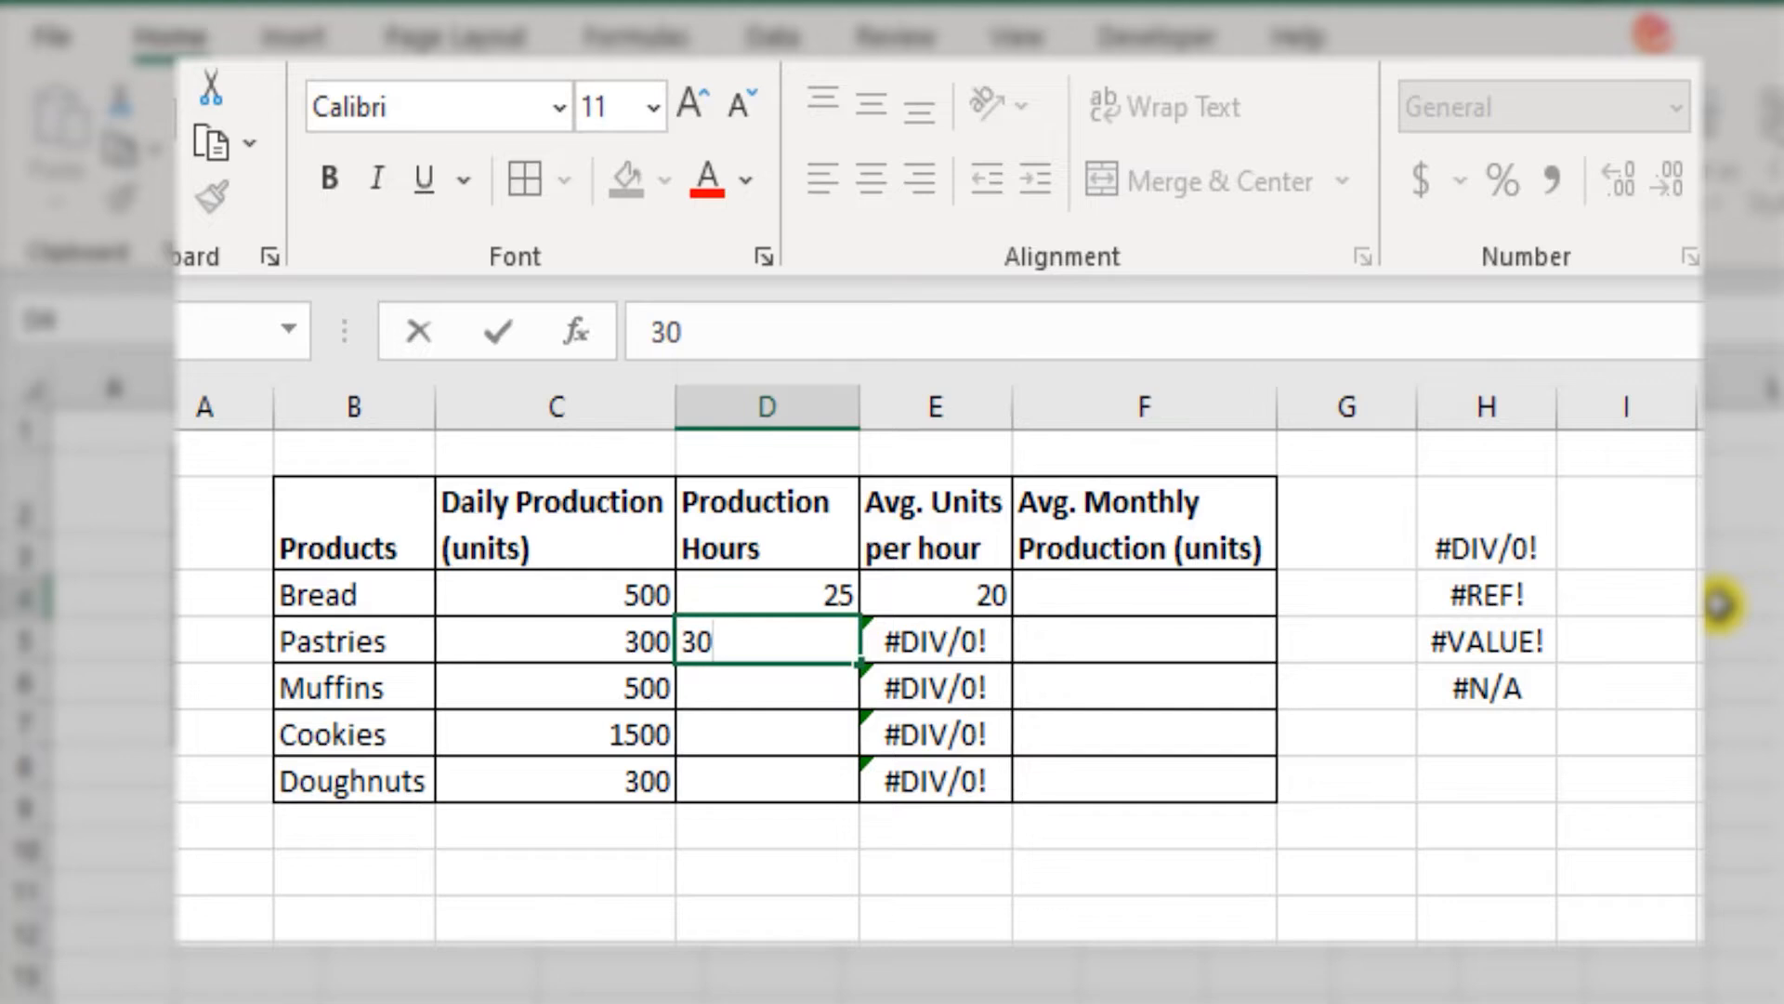
key("Return")
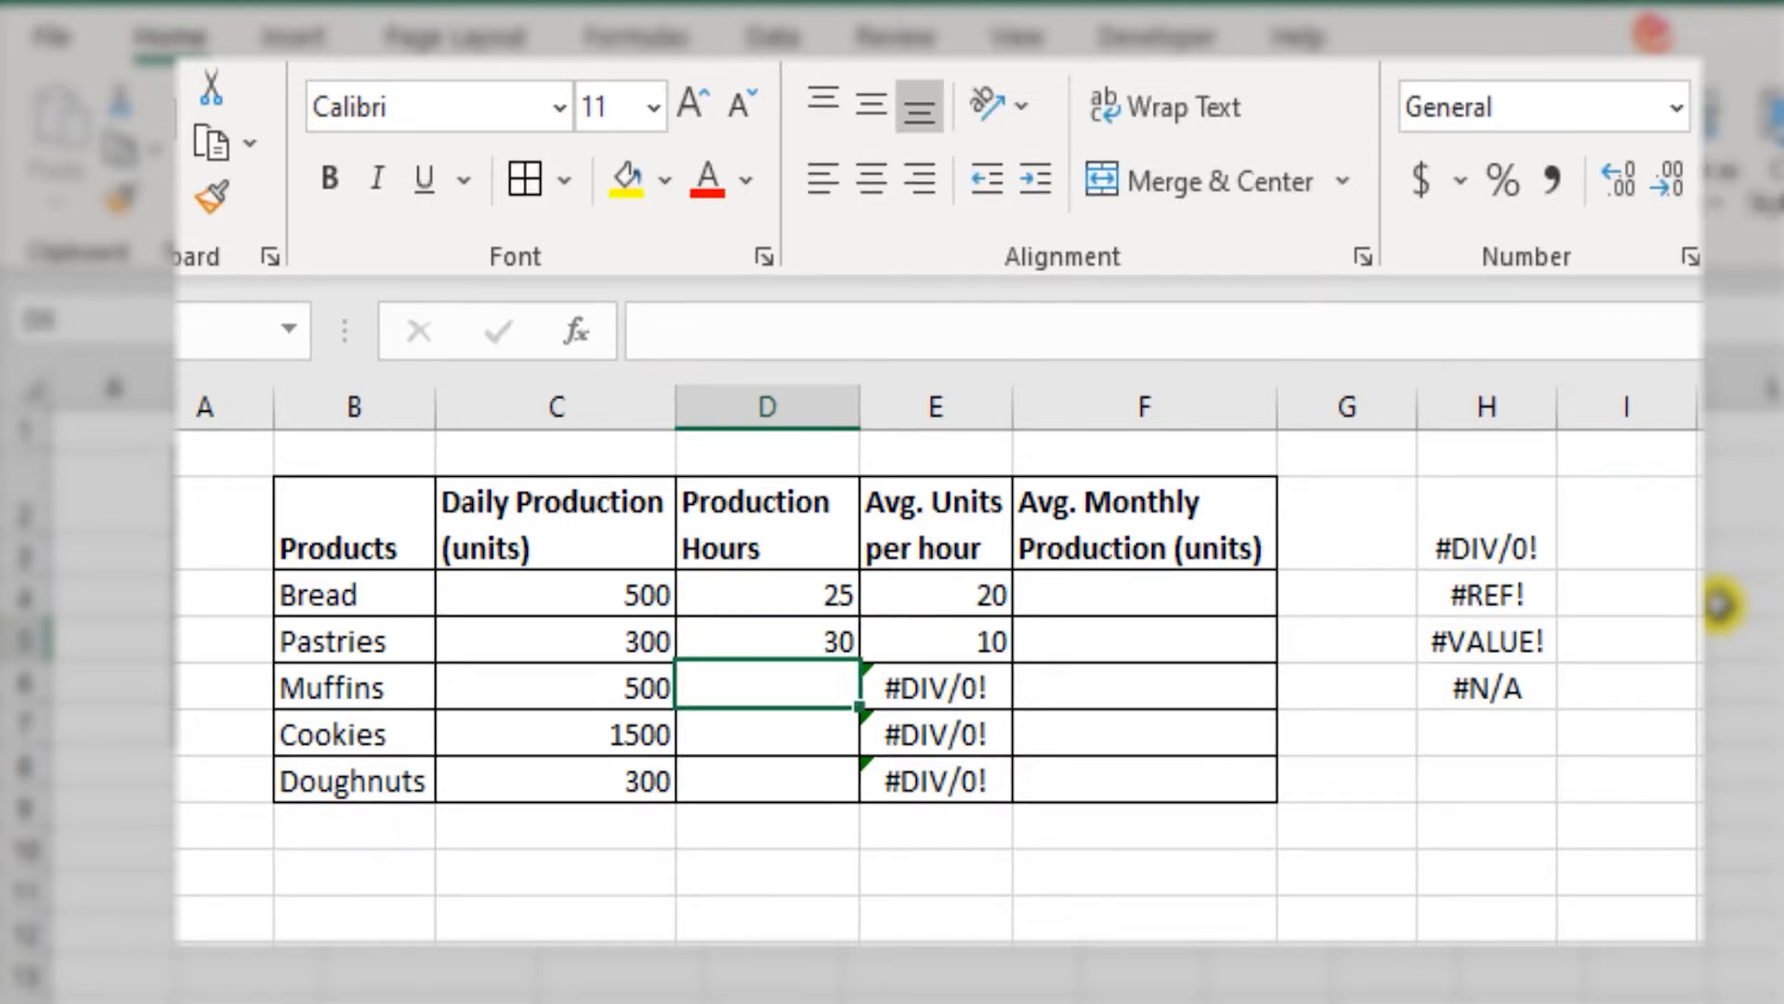
Examine the Muffins formula in E5 and the production hours cells D5:D7 used as divisors, comparing them with Pastries' hours in D4.
key("Right")
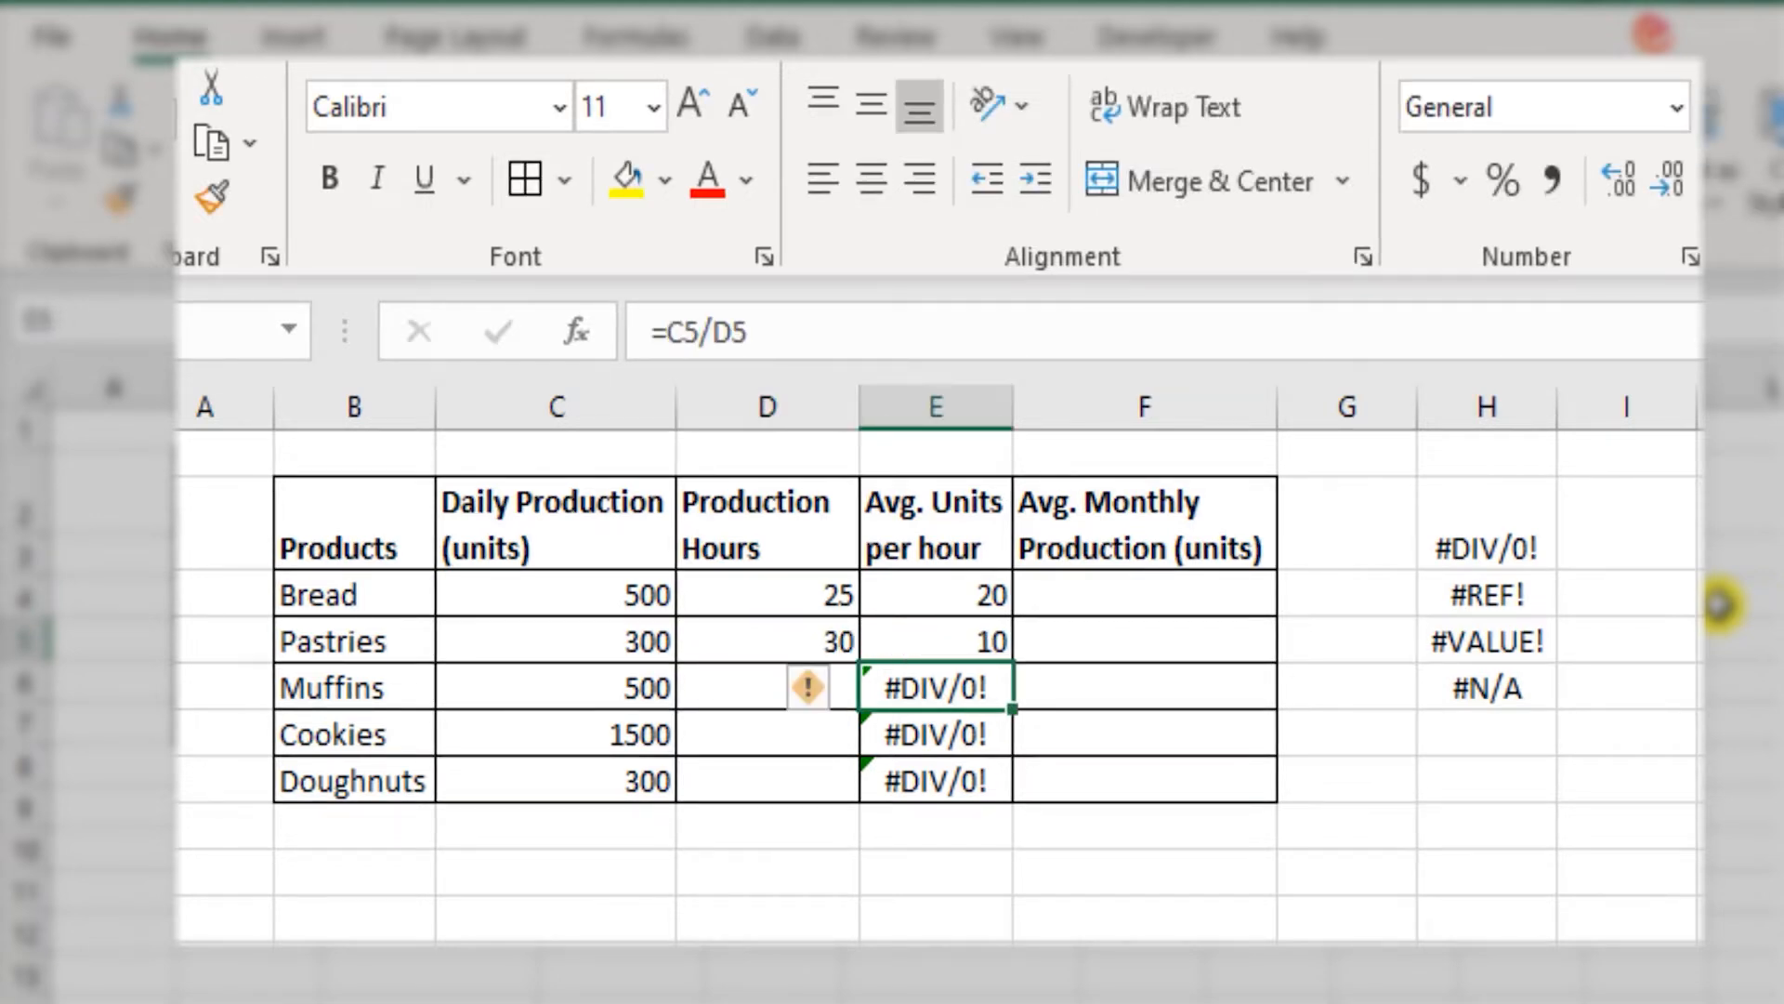
key("F2")
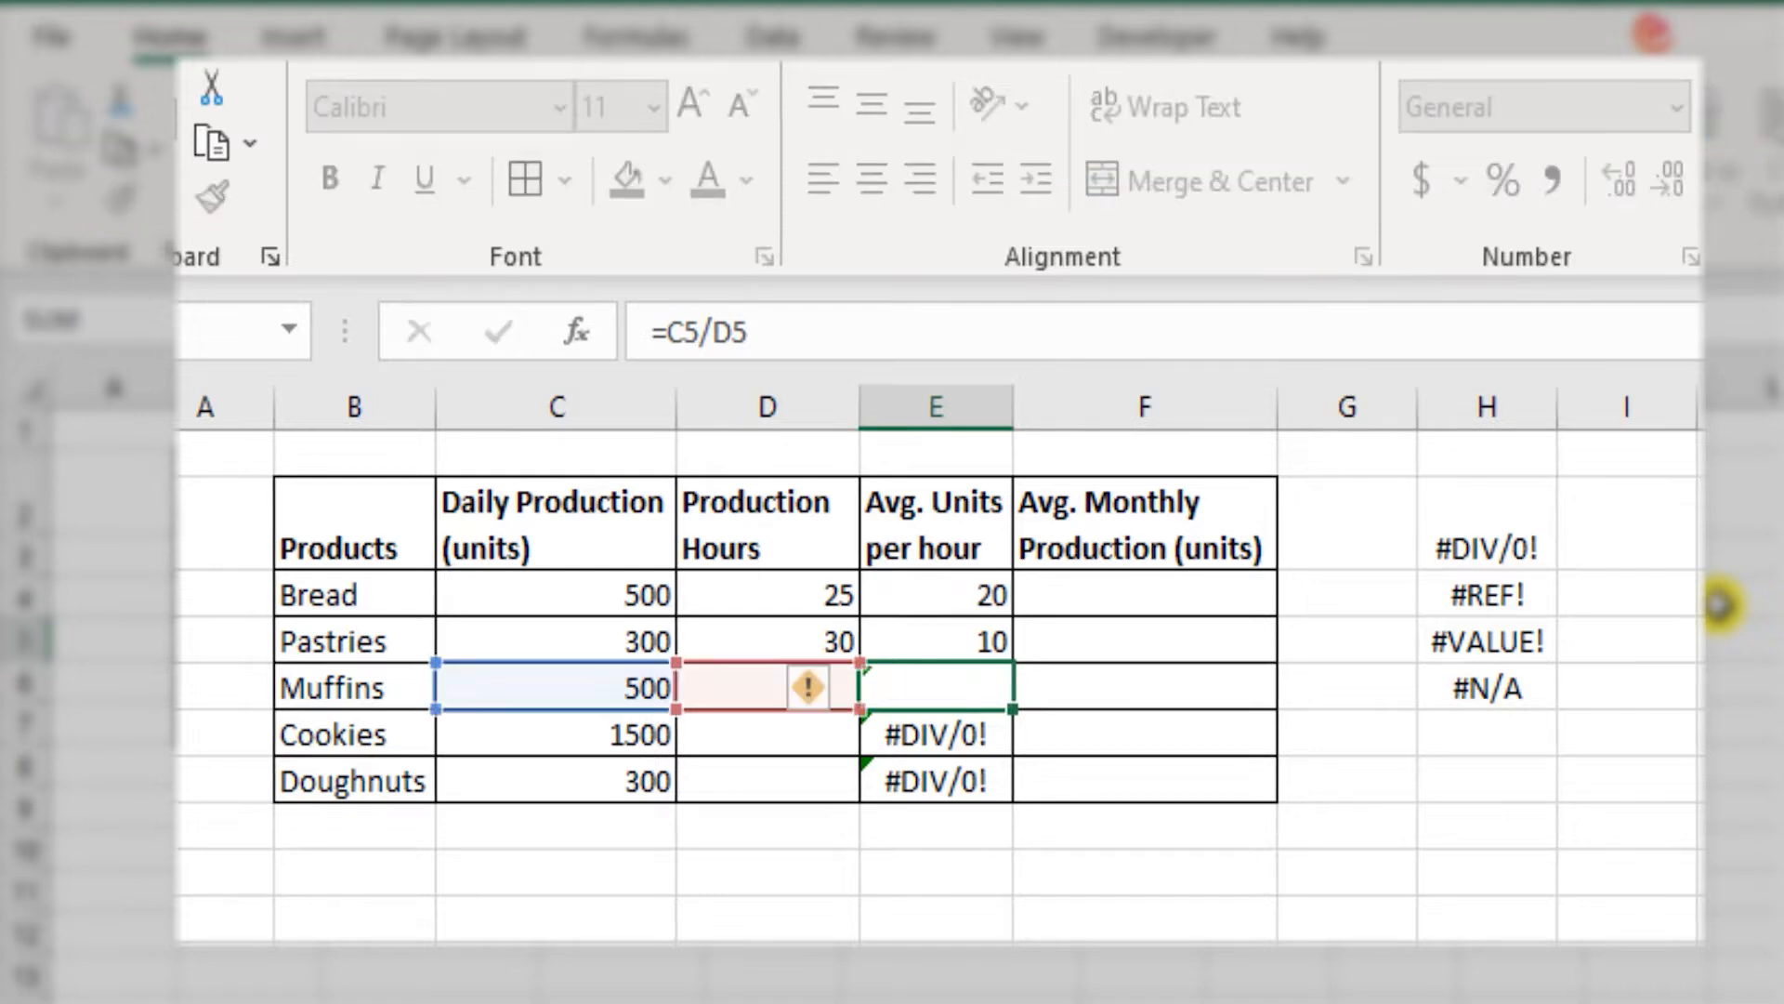
key("Escape")
key("Left")
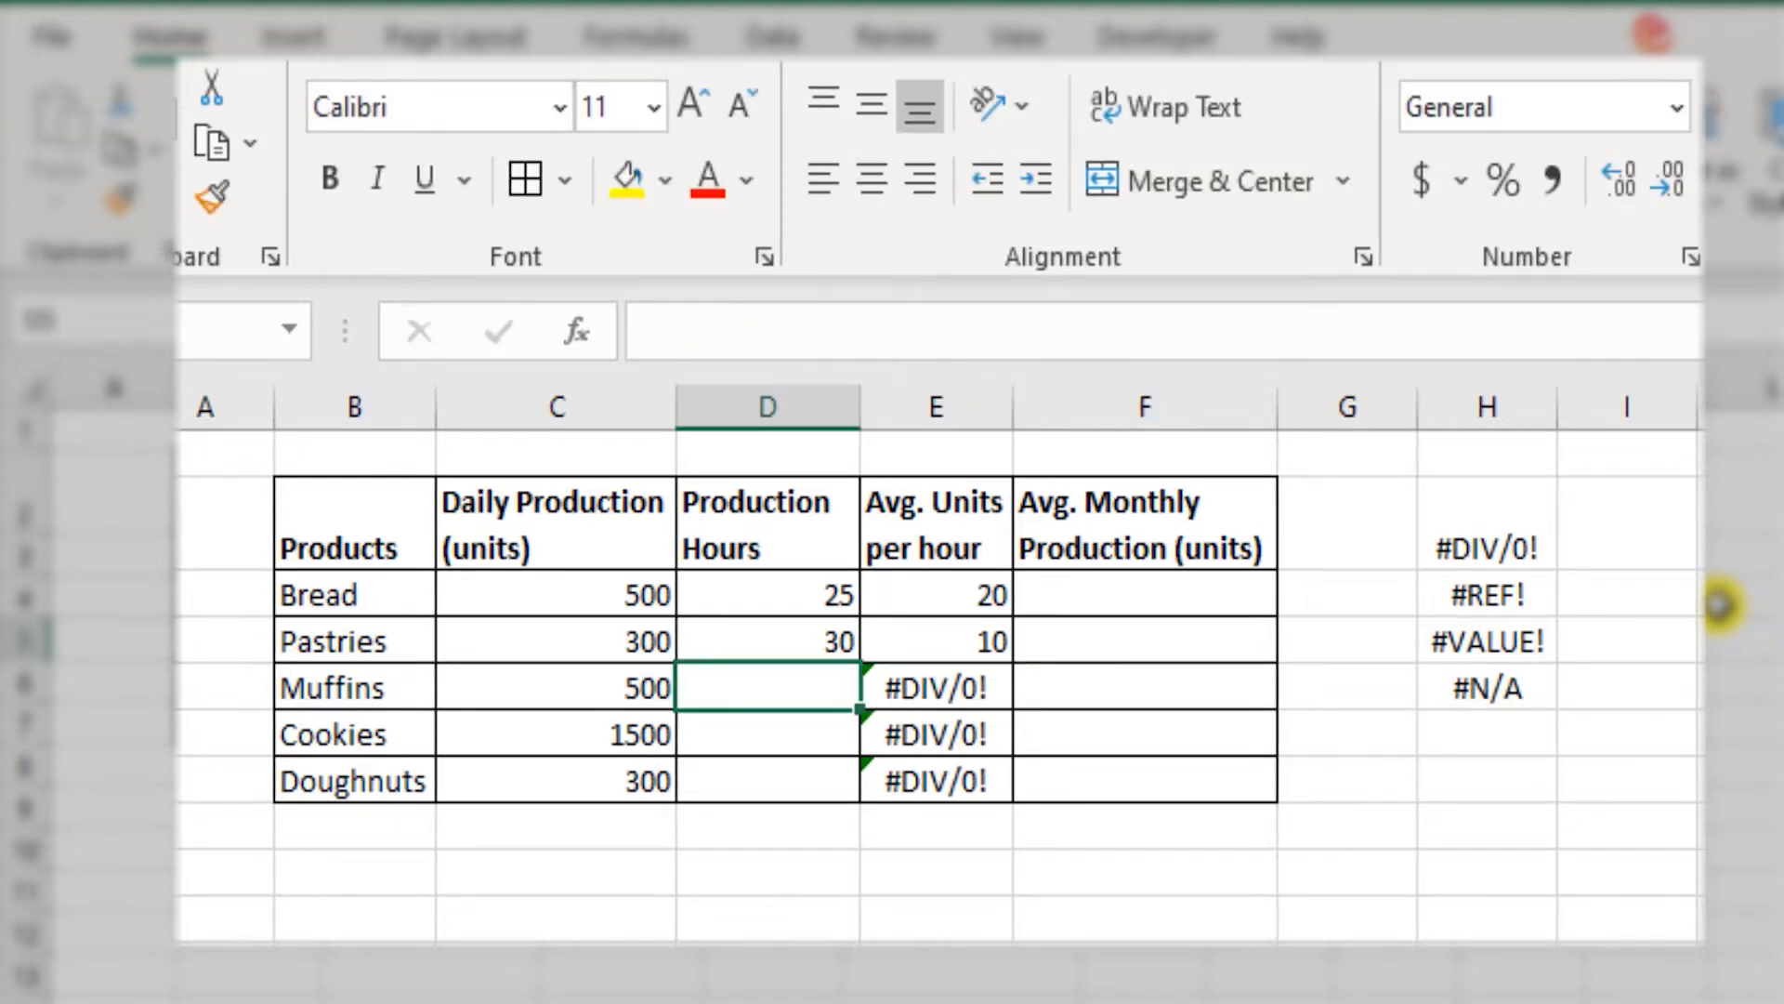
key("shift+Down")
key("shift+Down")
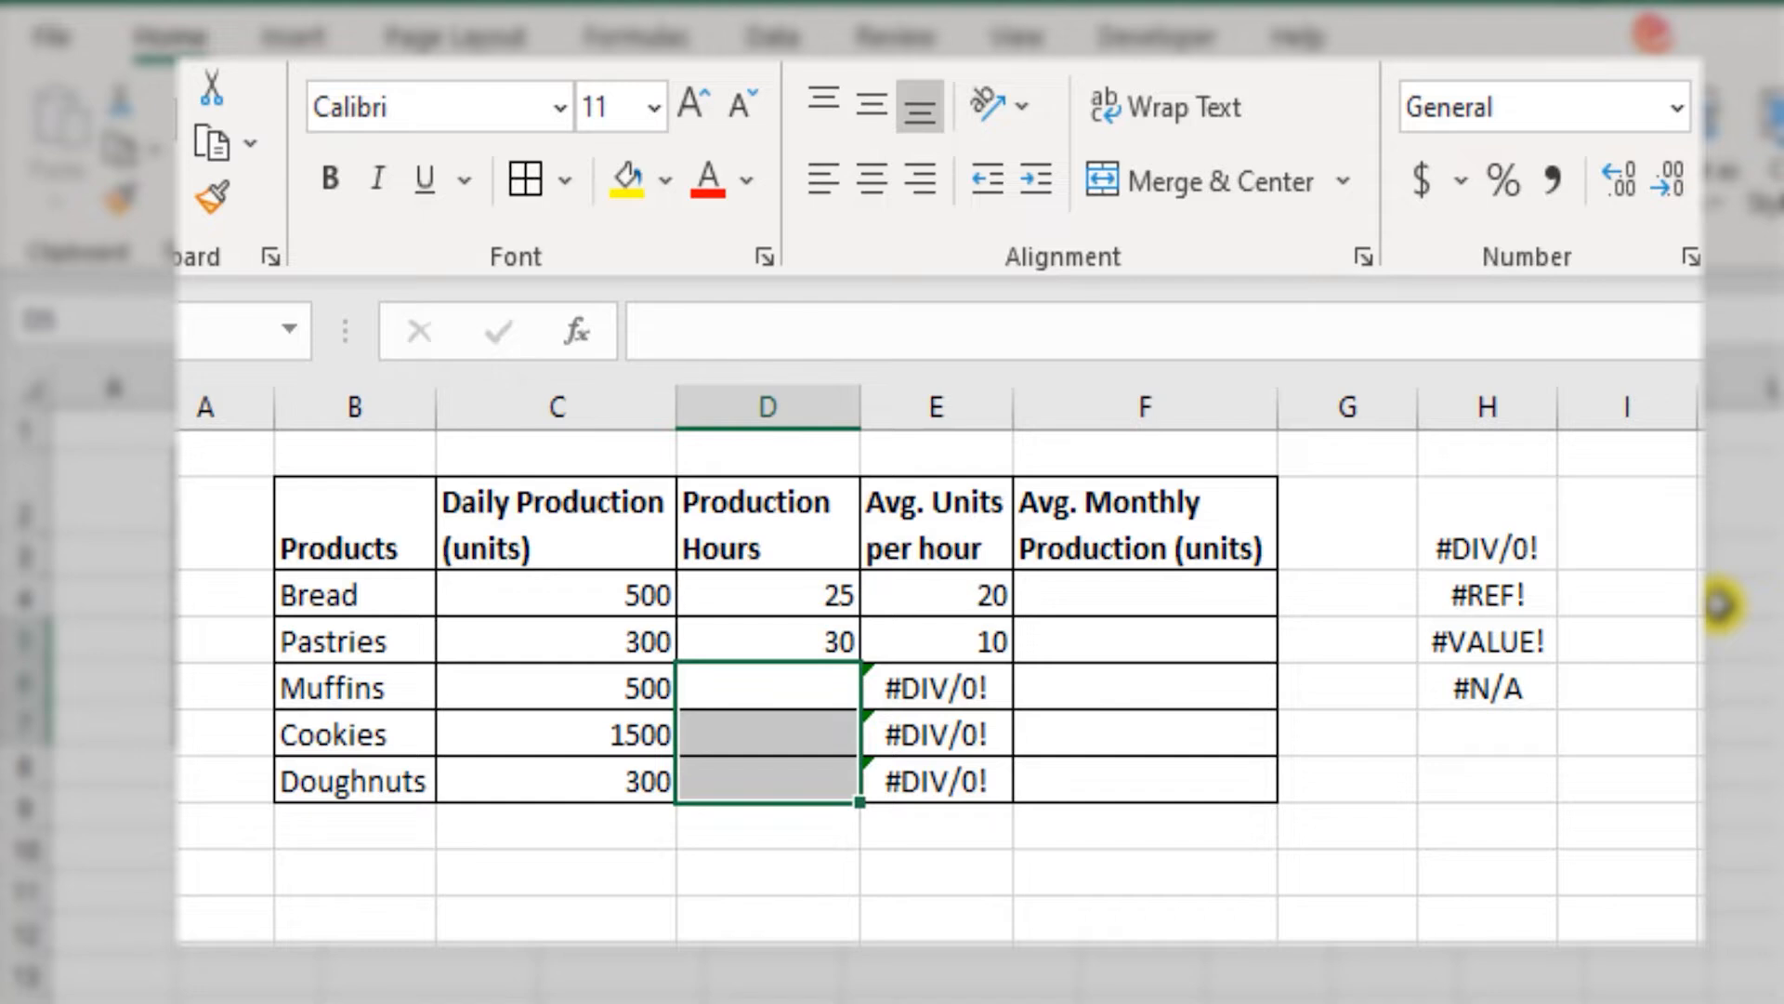
key("Right")
key("F2")
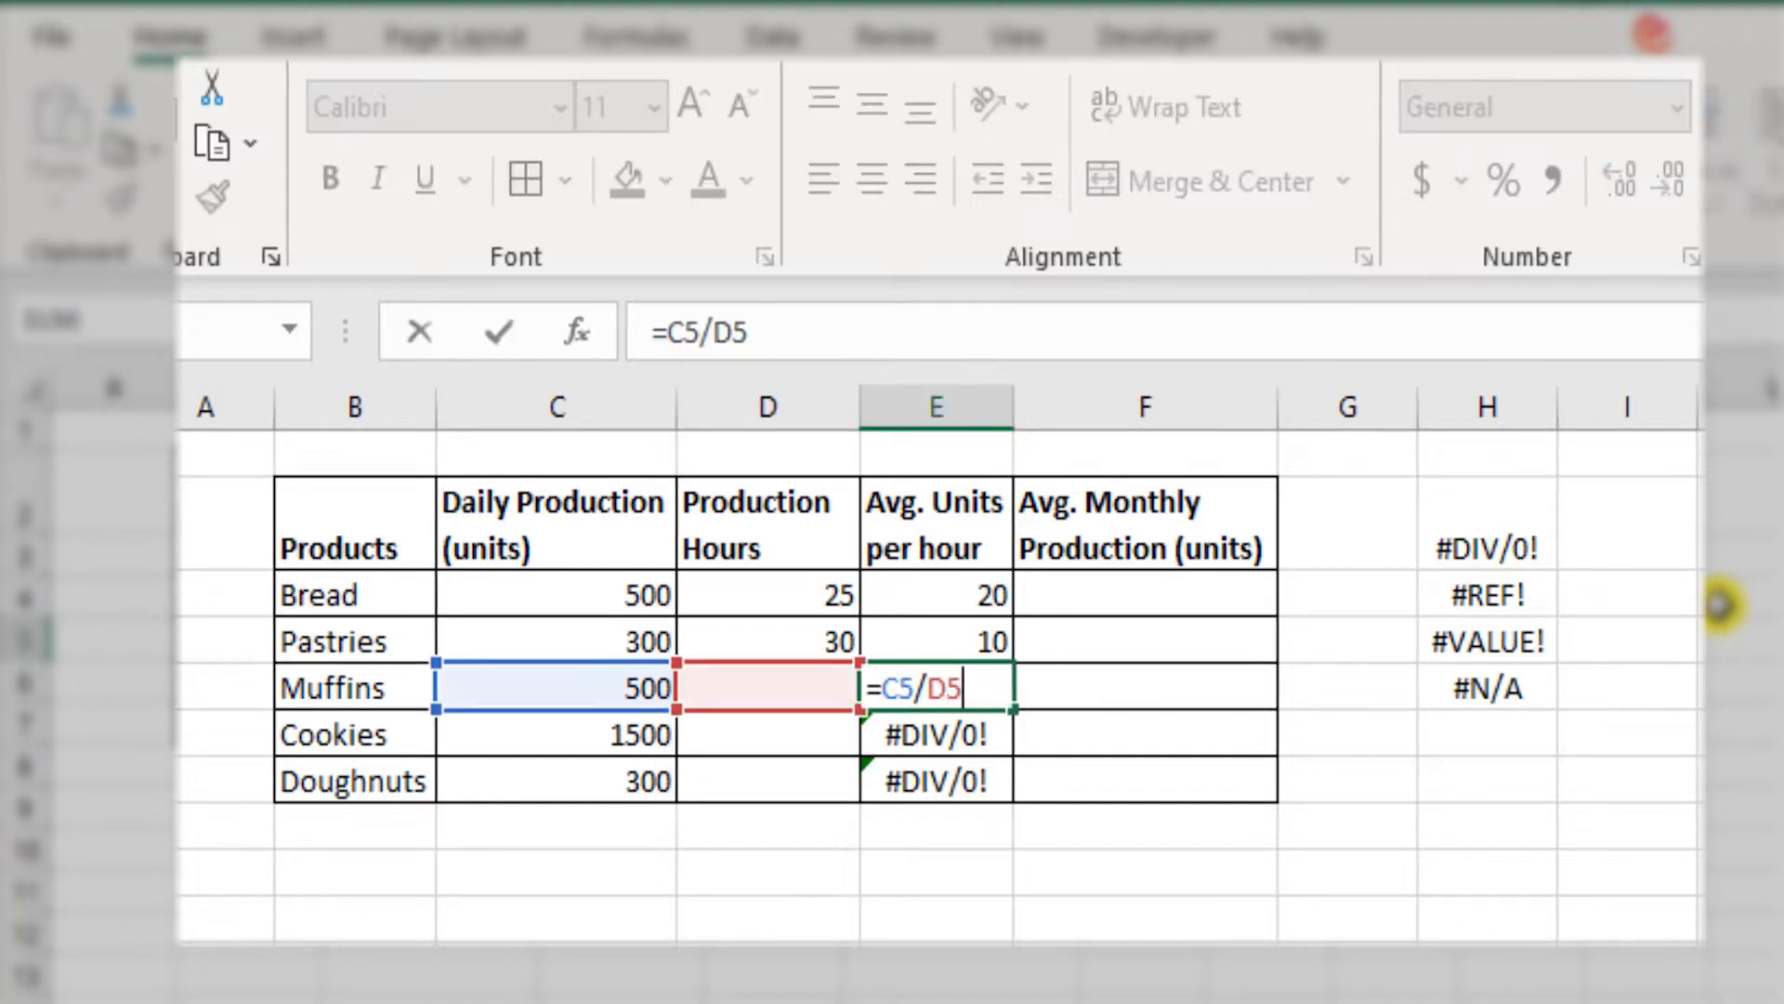
key("Escape")
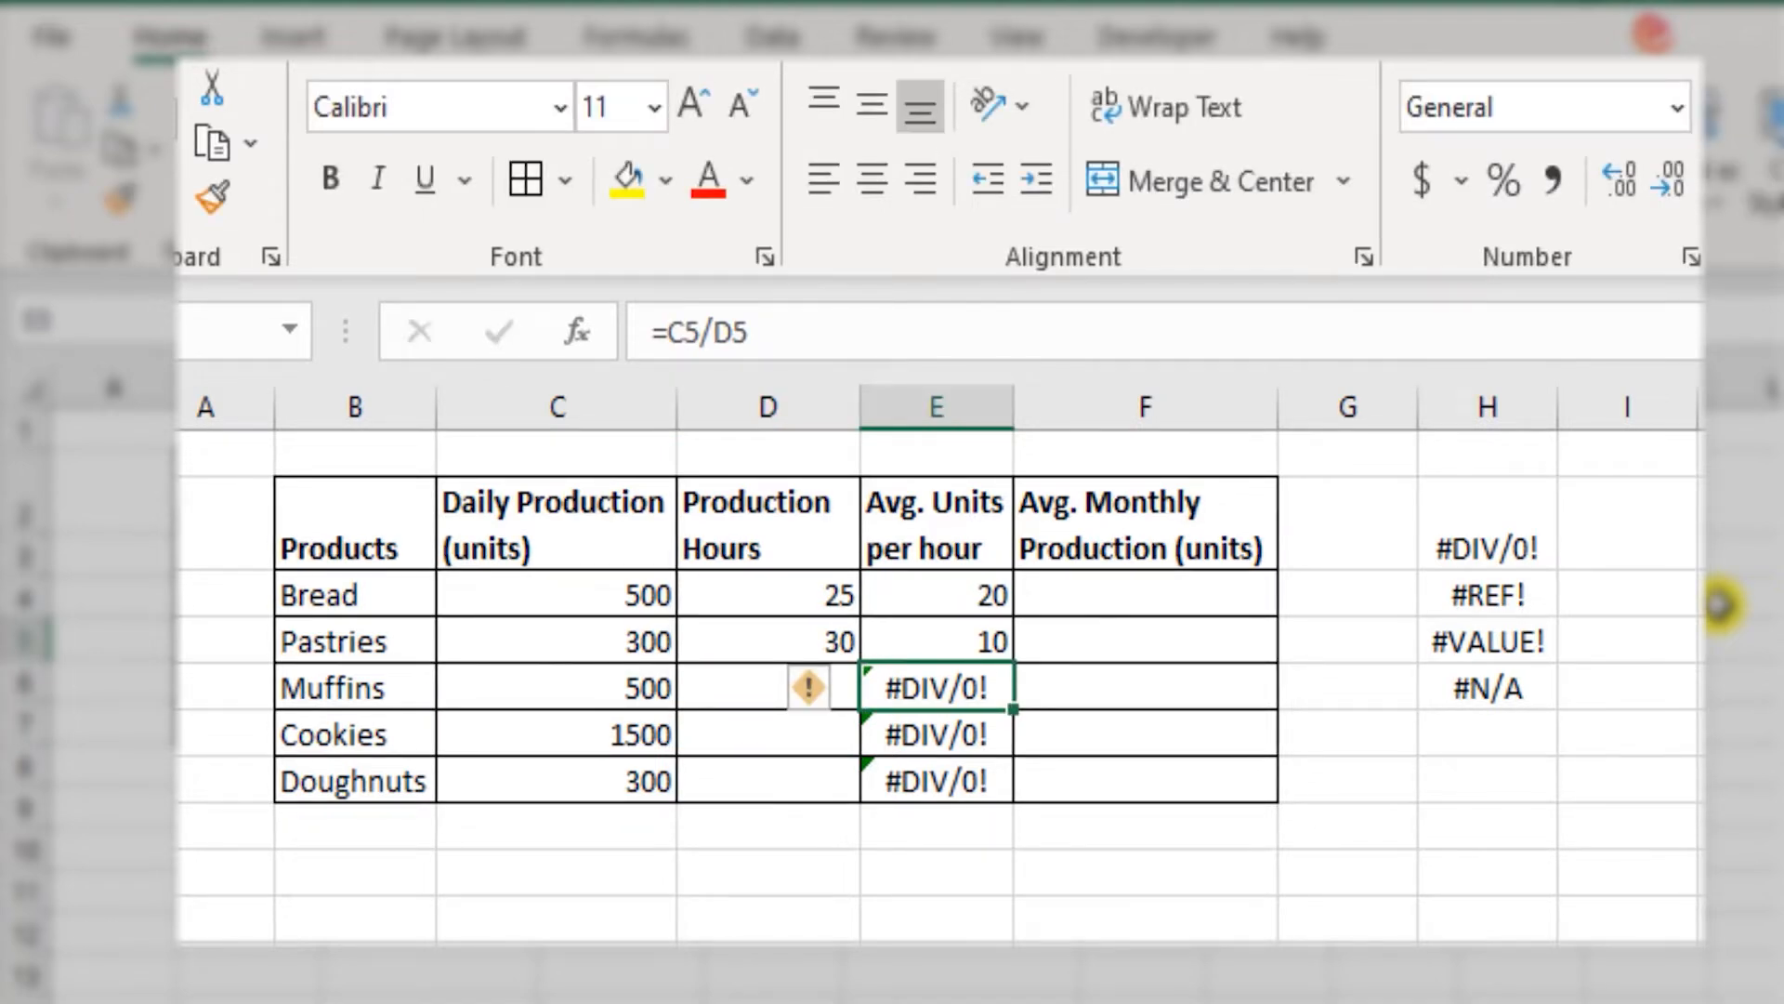
key("Up")
key("Left")
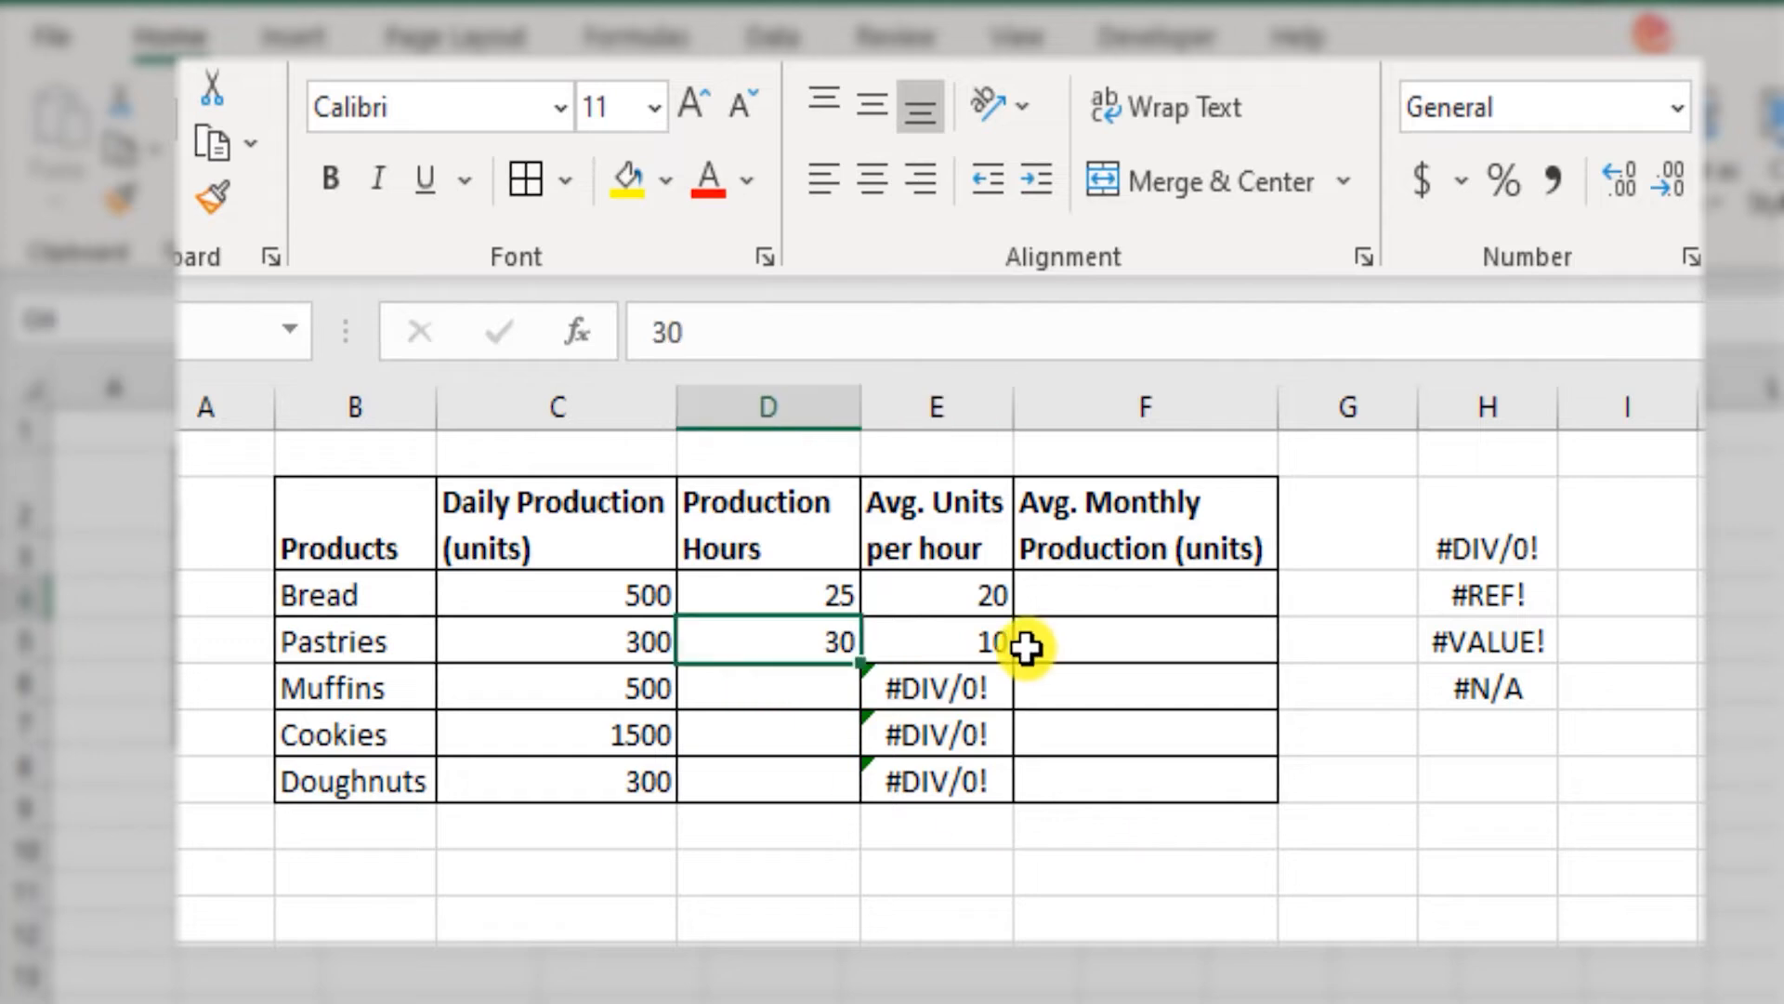
left_click(1211, 793)
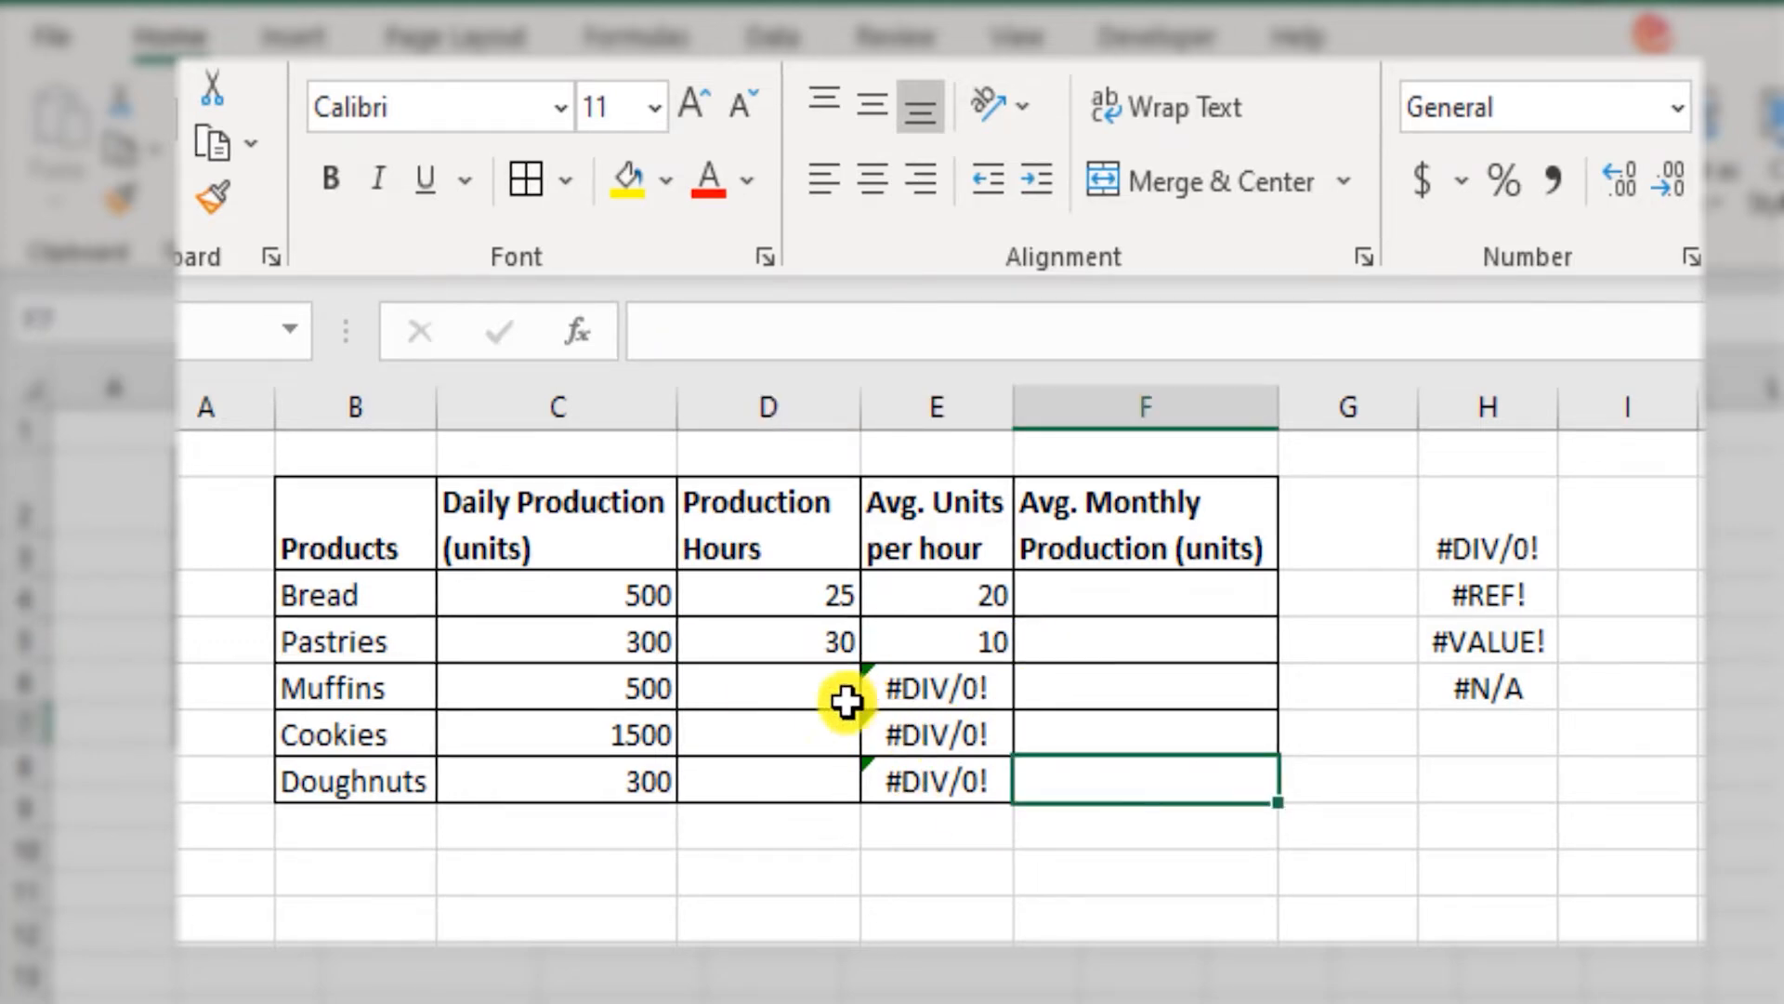
Clear the production hours of all products in D3:D7.
left_click_drag(777, 688, 777, 767)
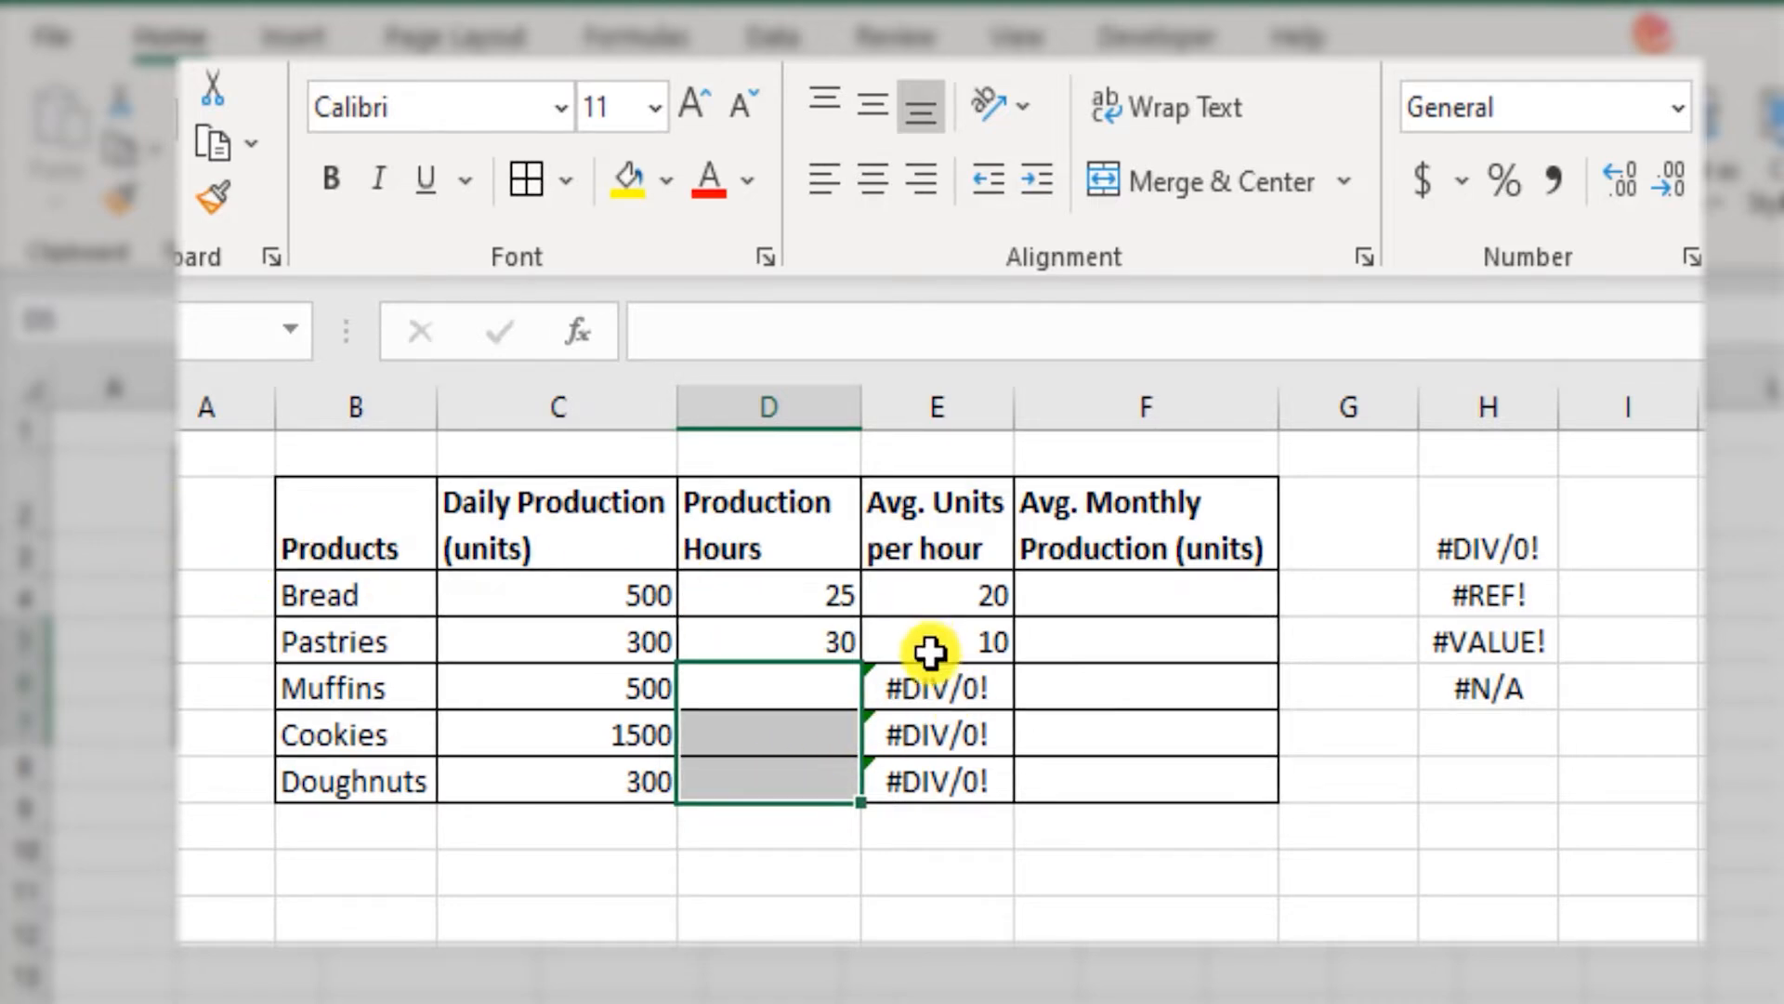
left_click_drag(800, 585, 810, 760)
key("Delete")
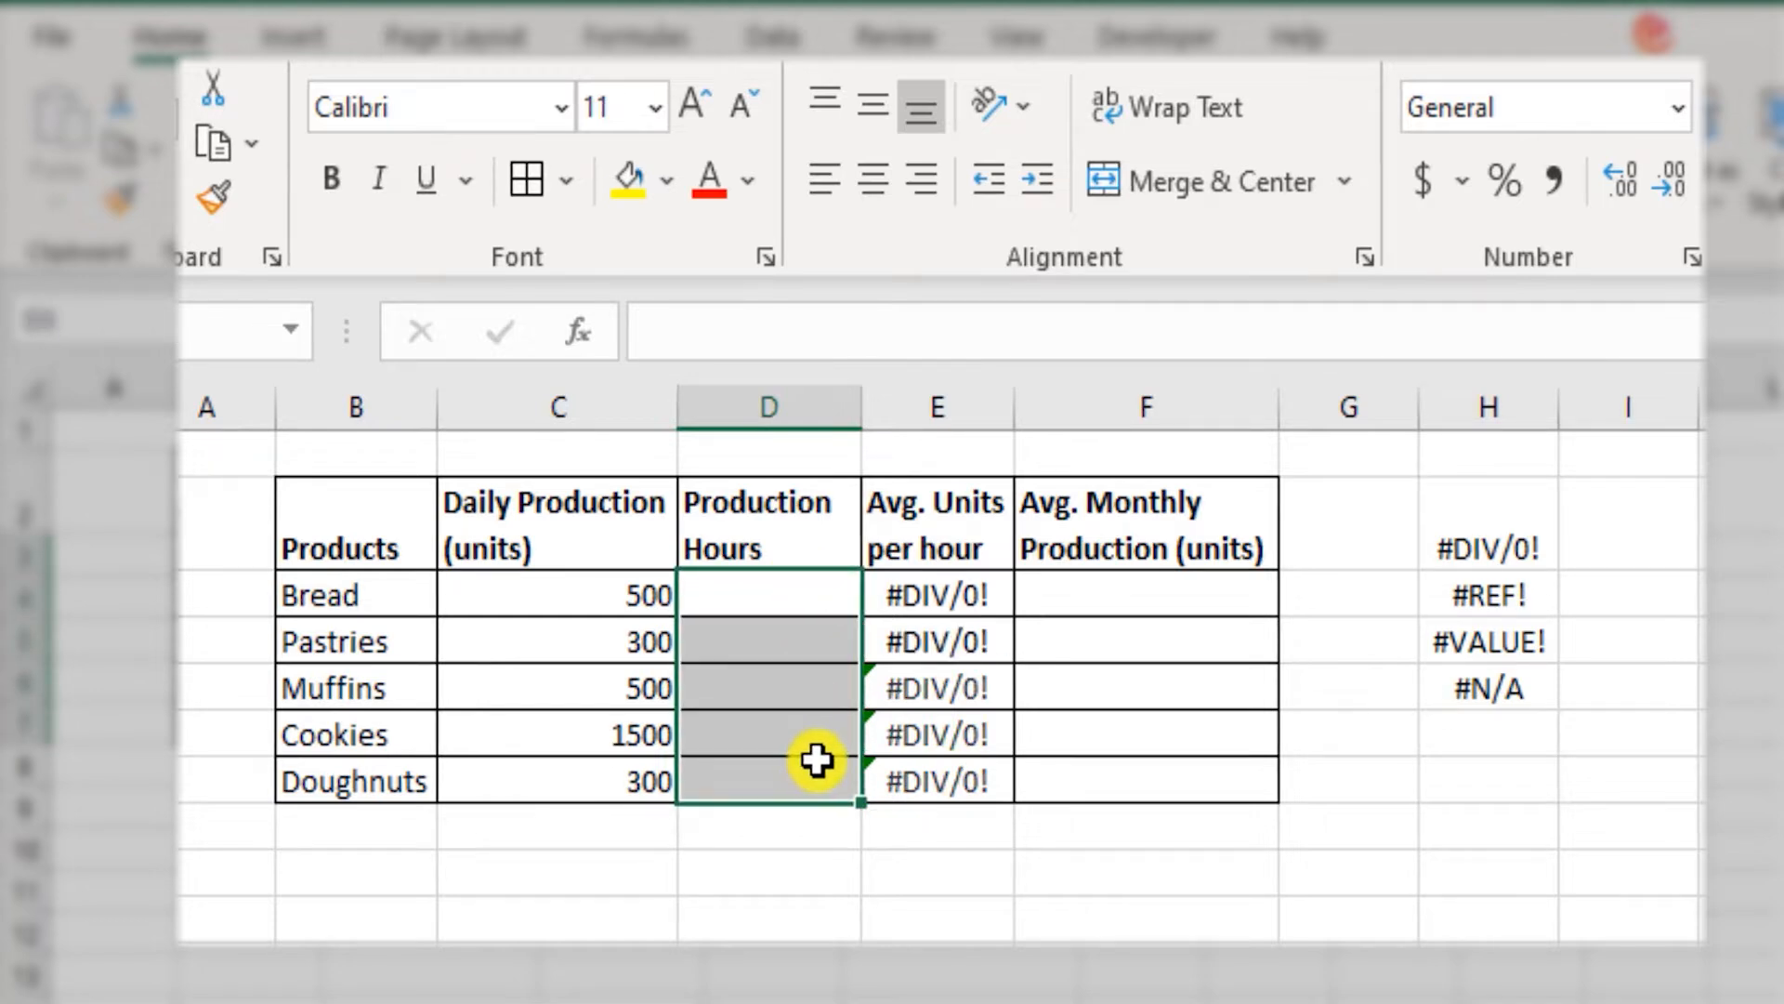
left_click(1033, 874)
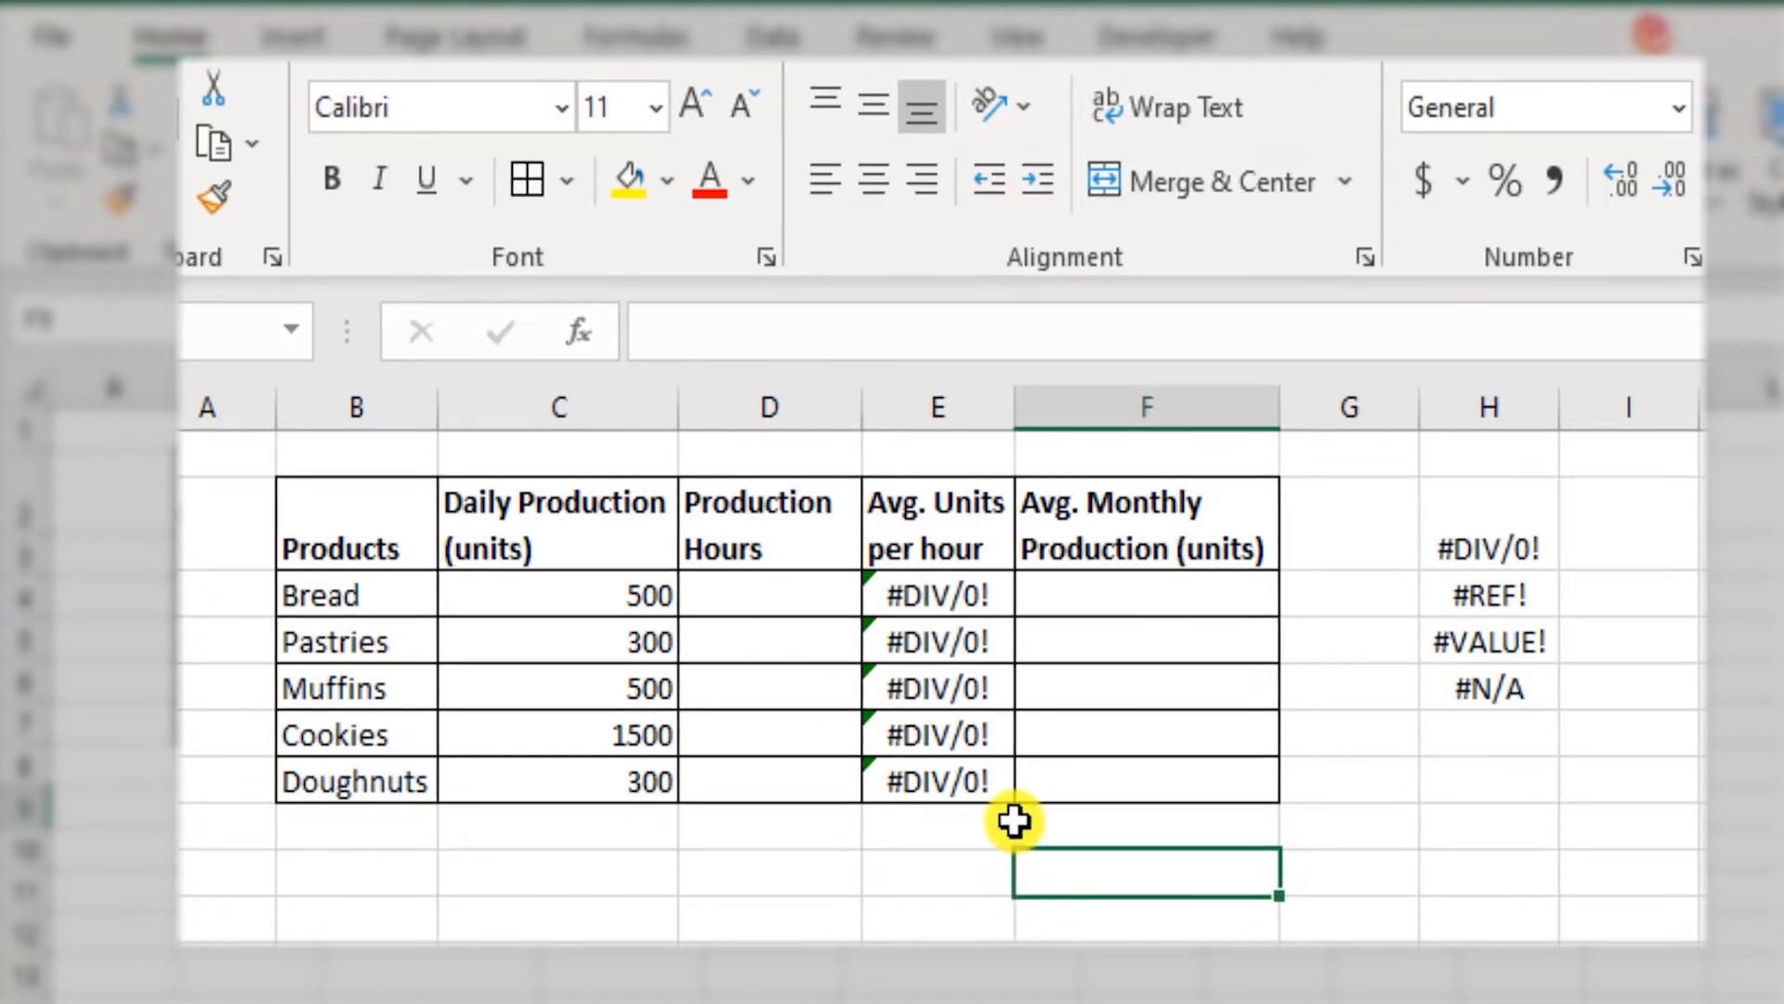
Examine the average units per hour cells E3:E7 and the production hours cell D3 used in Bread's formula.
left_click_drag(918, 599, 937, 770)
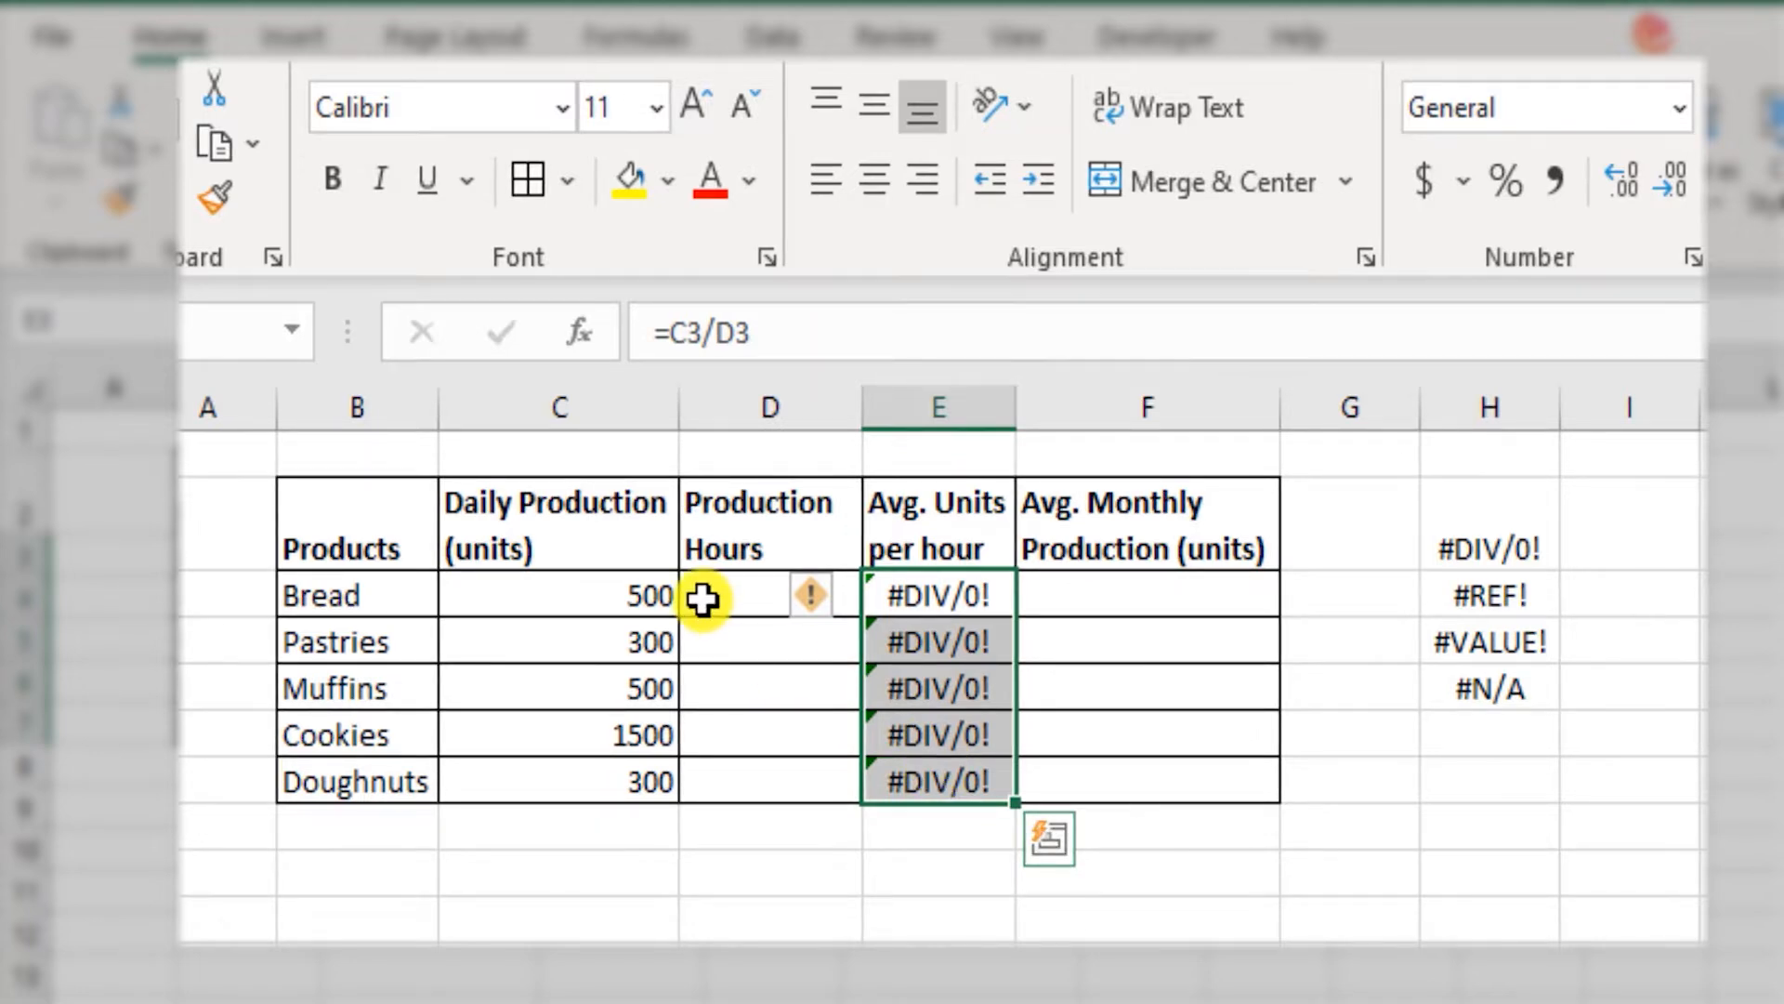
left_click(737, 593)
double_click(814, 609)
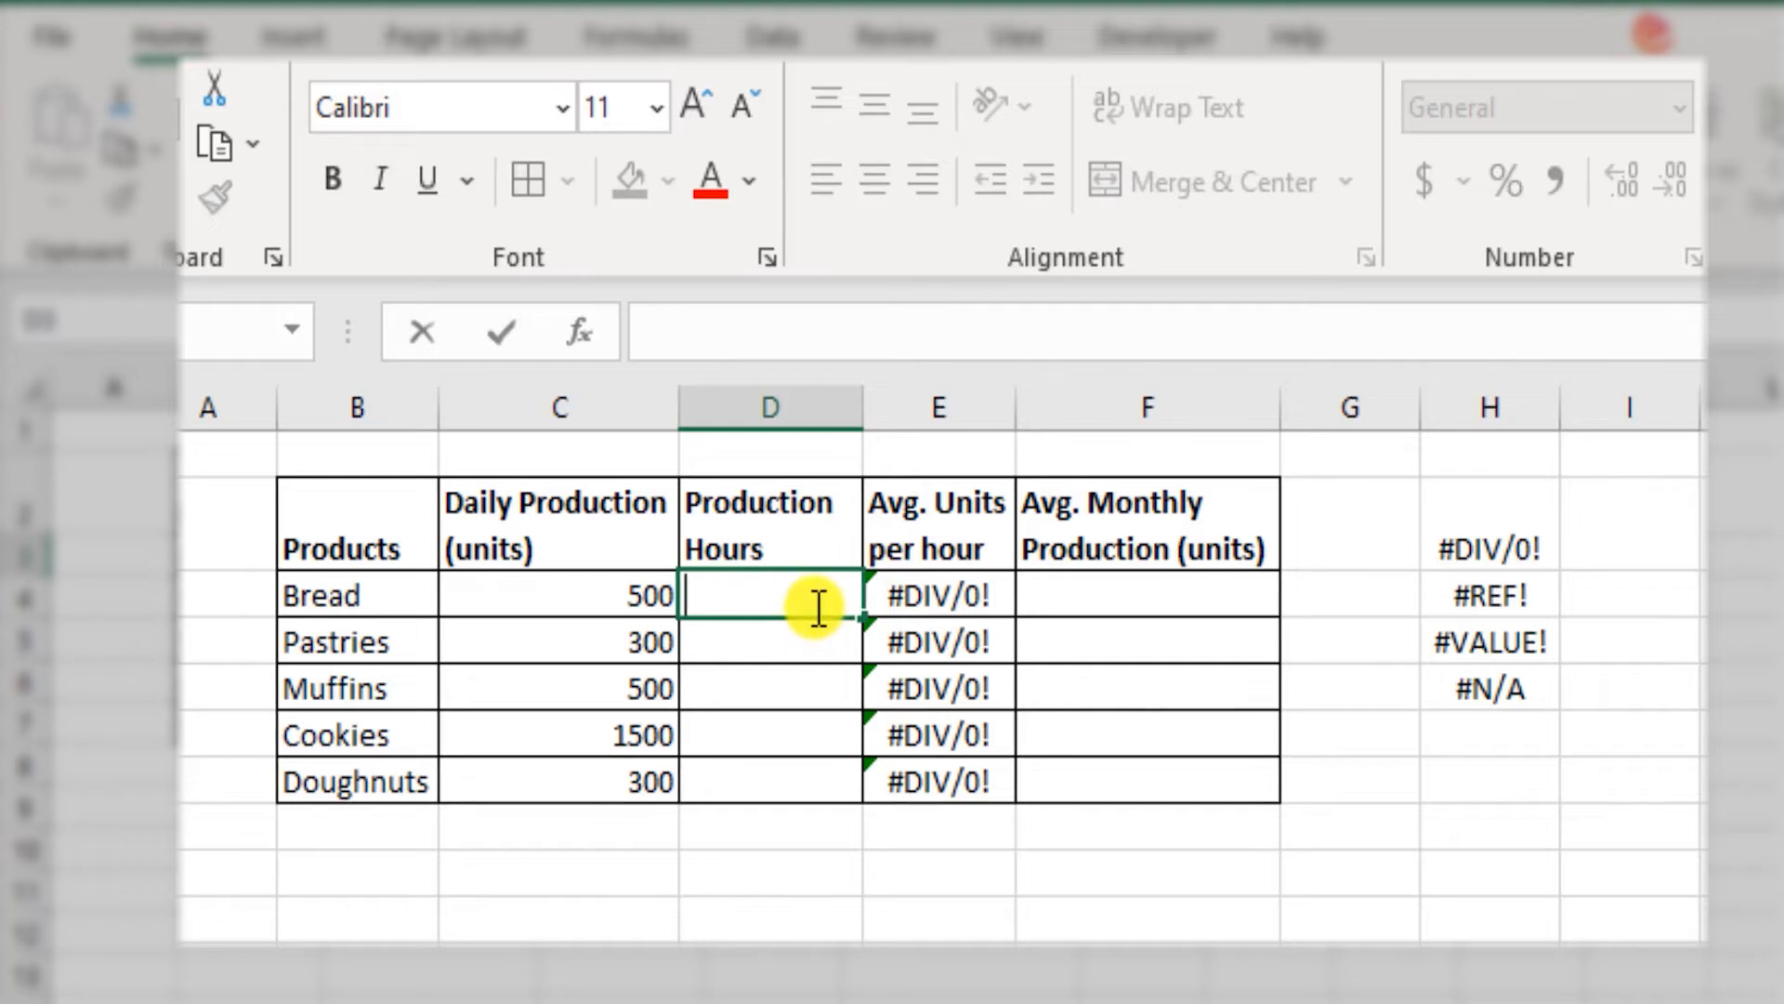
key("Escape")
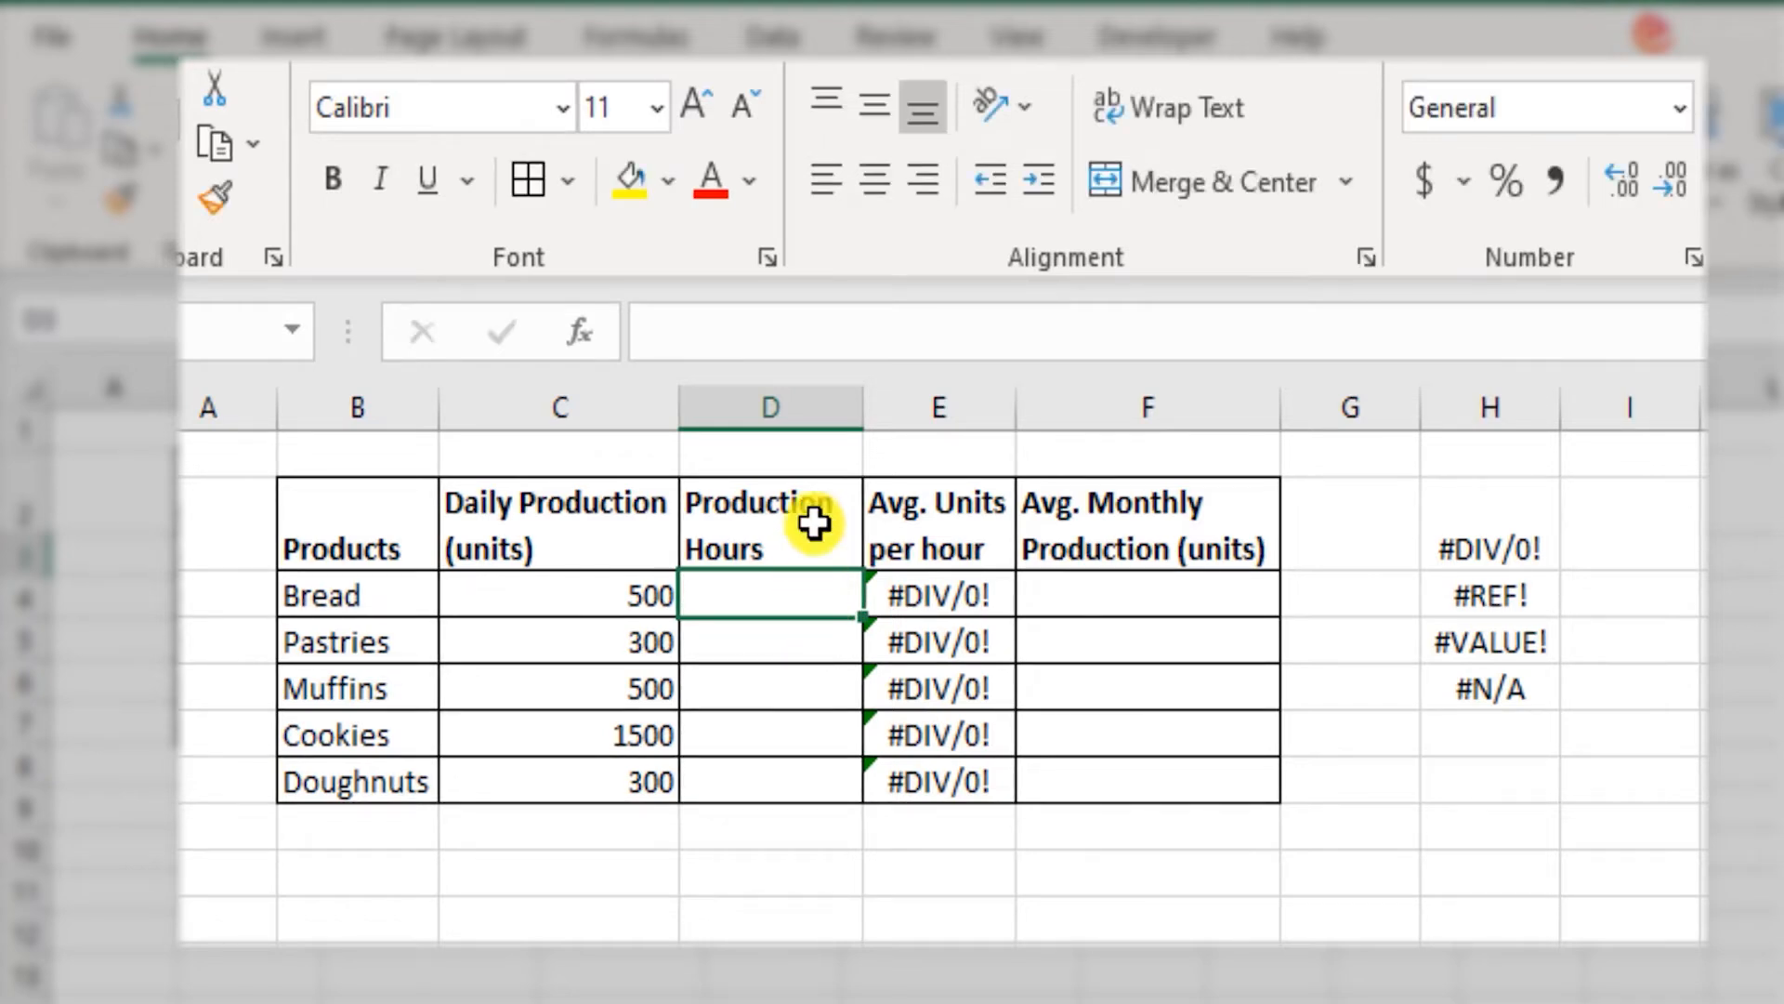
left_click(962, 591)
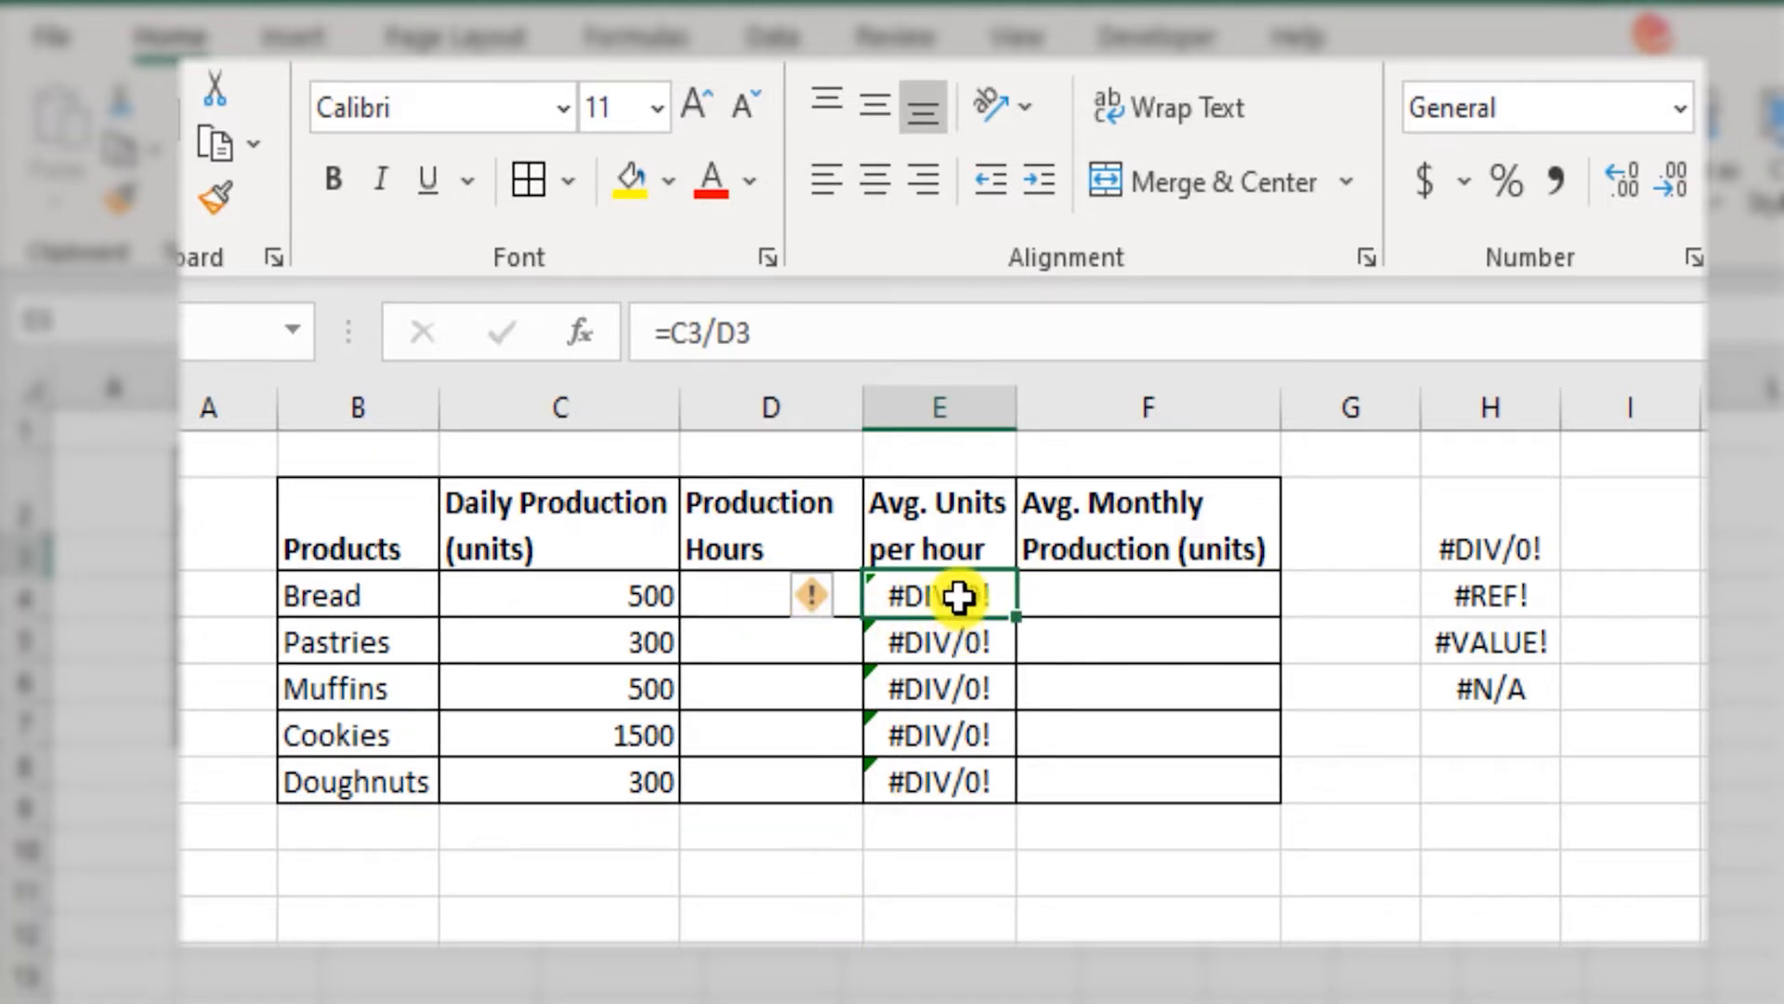
left_click_drag(959, 595, 1007, 782)
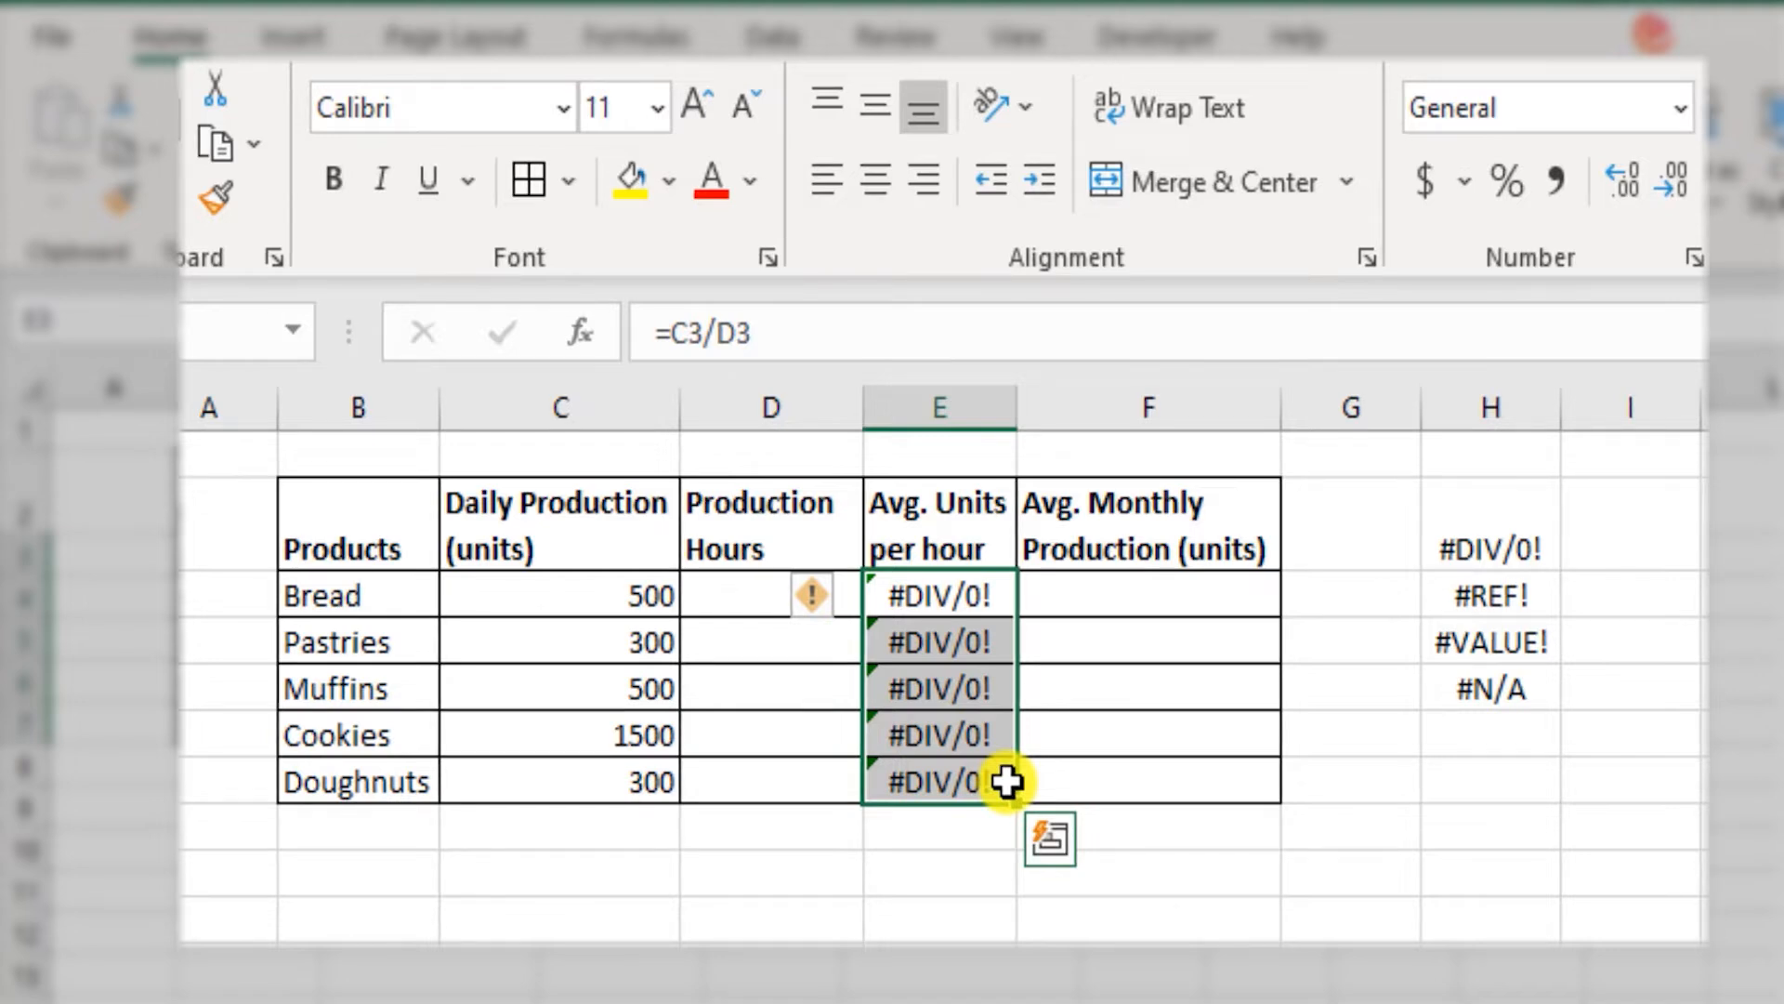
Insert the IFERROR function in front of C3/D3 in Bread's average units per hour formula in E3.
left_click(997, 589)
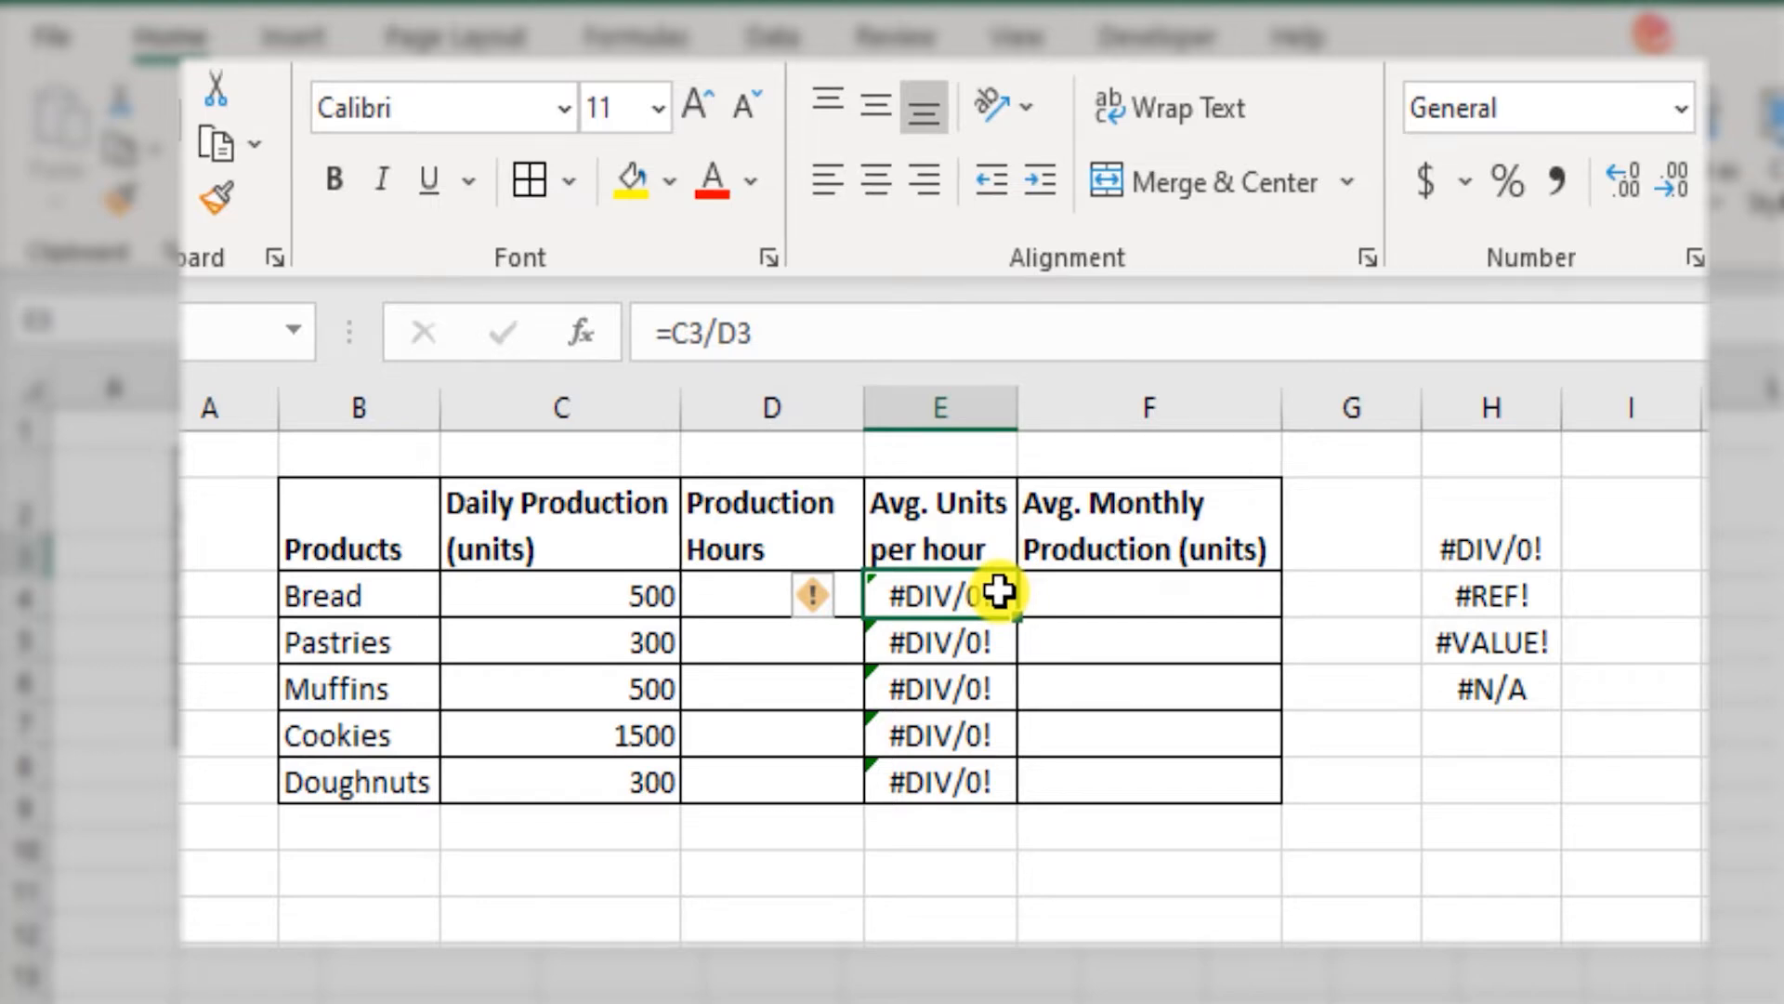
double_click(941, 599)
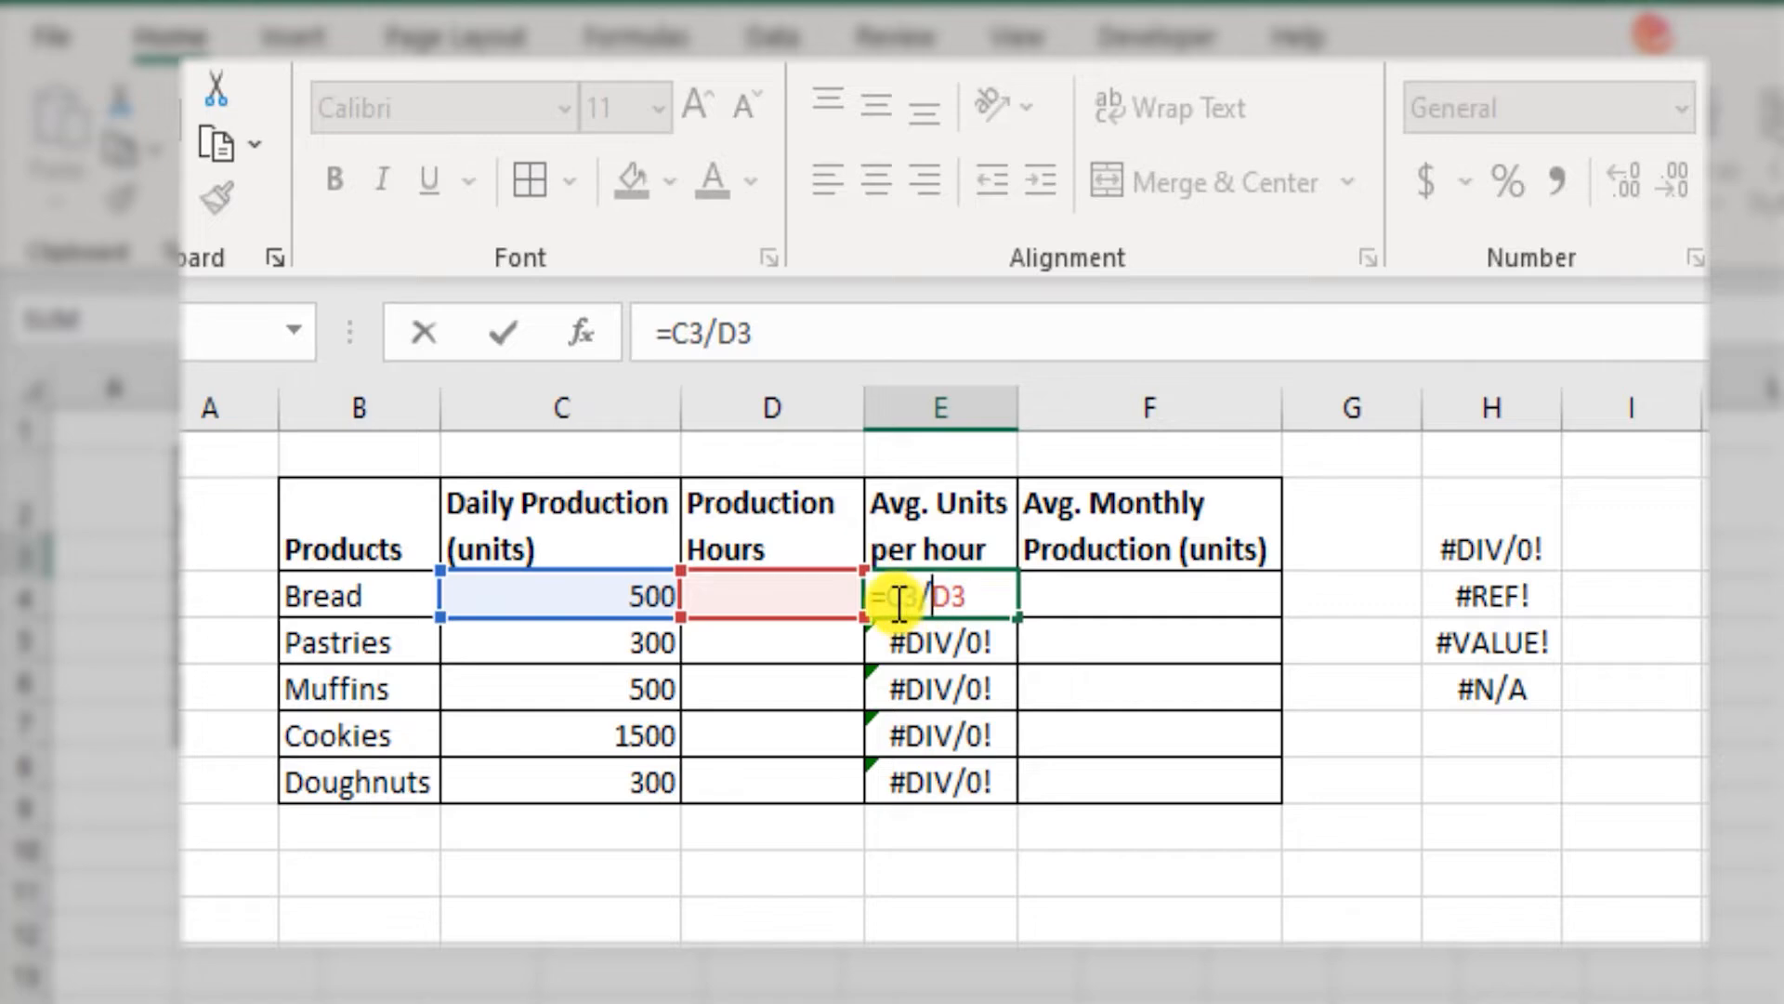
left_click_drag(894, 603, 967, 605)
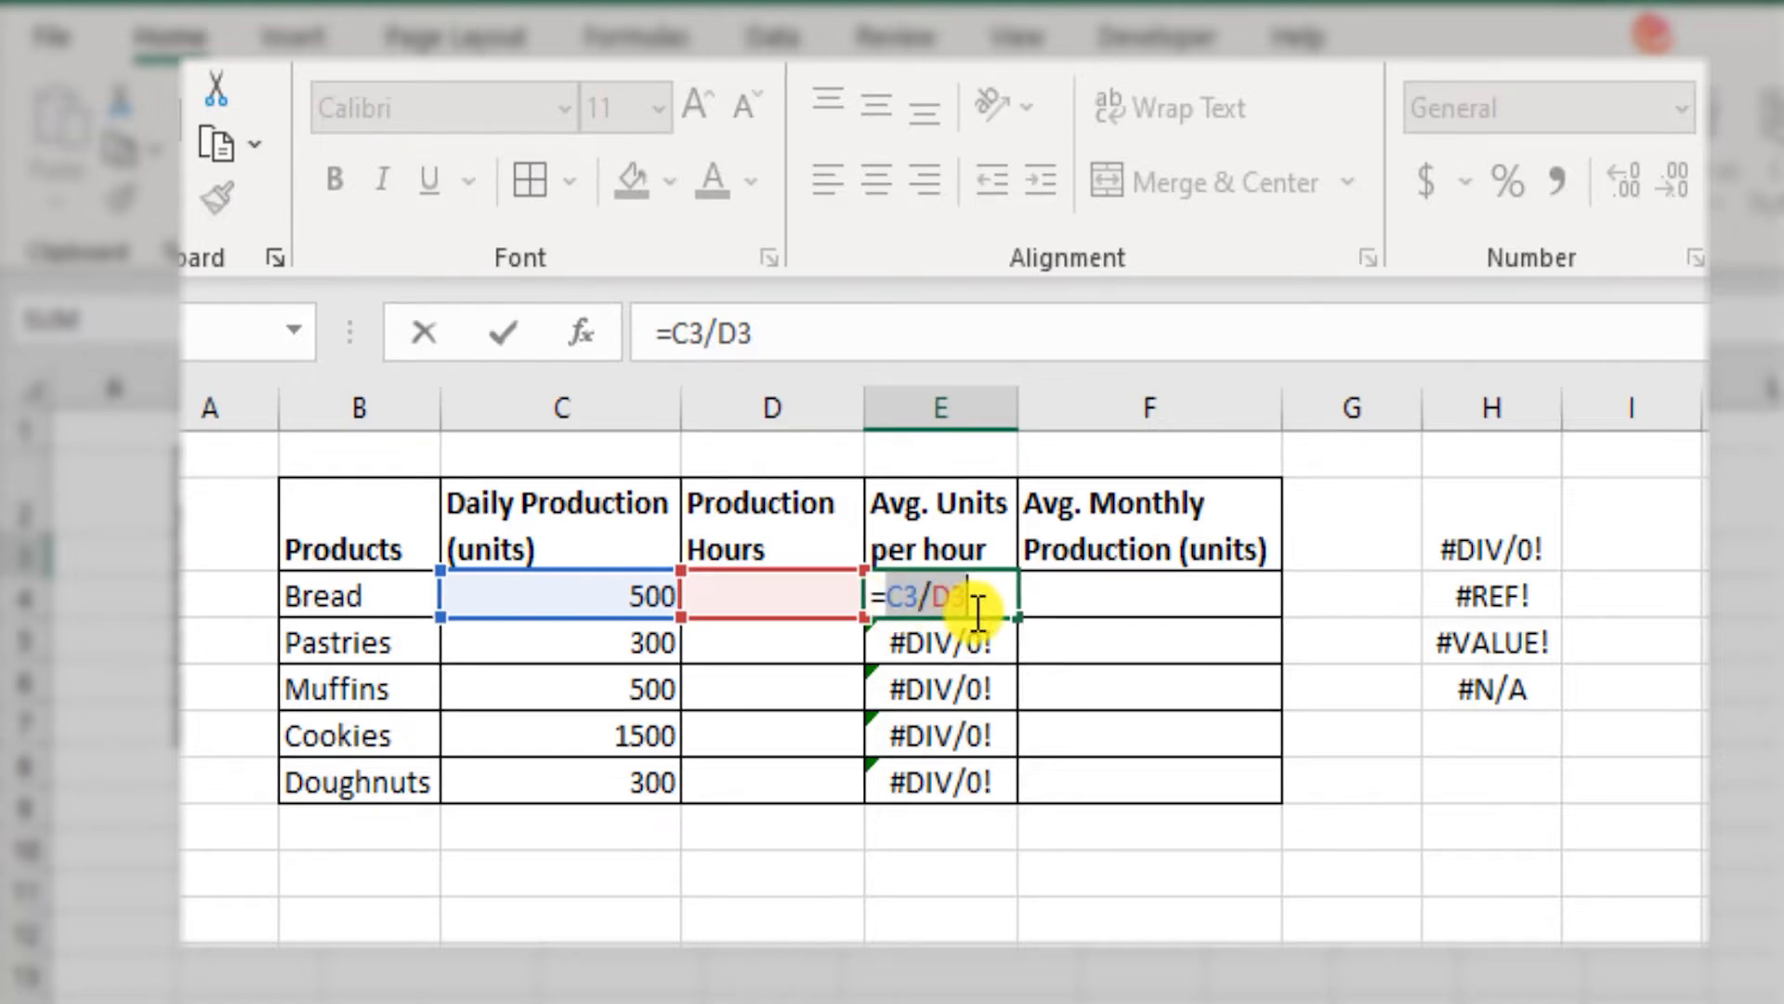
left_click(885, 599)
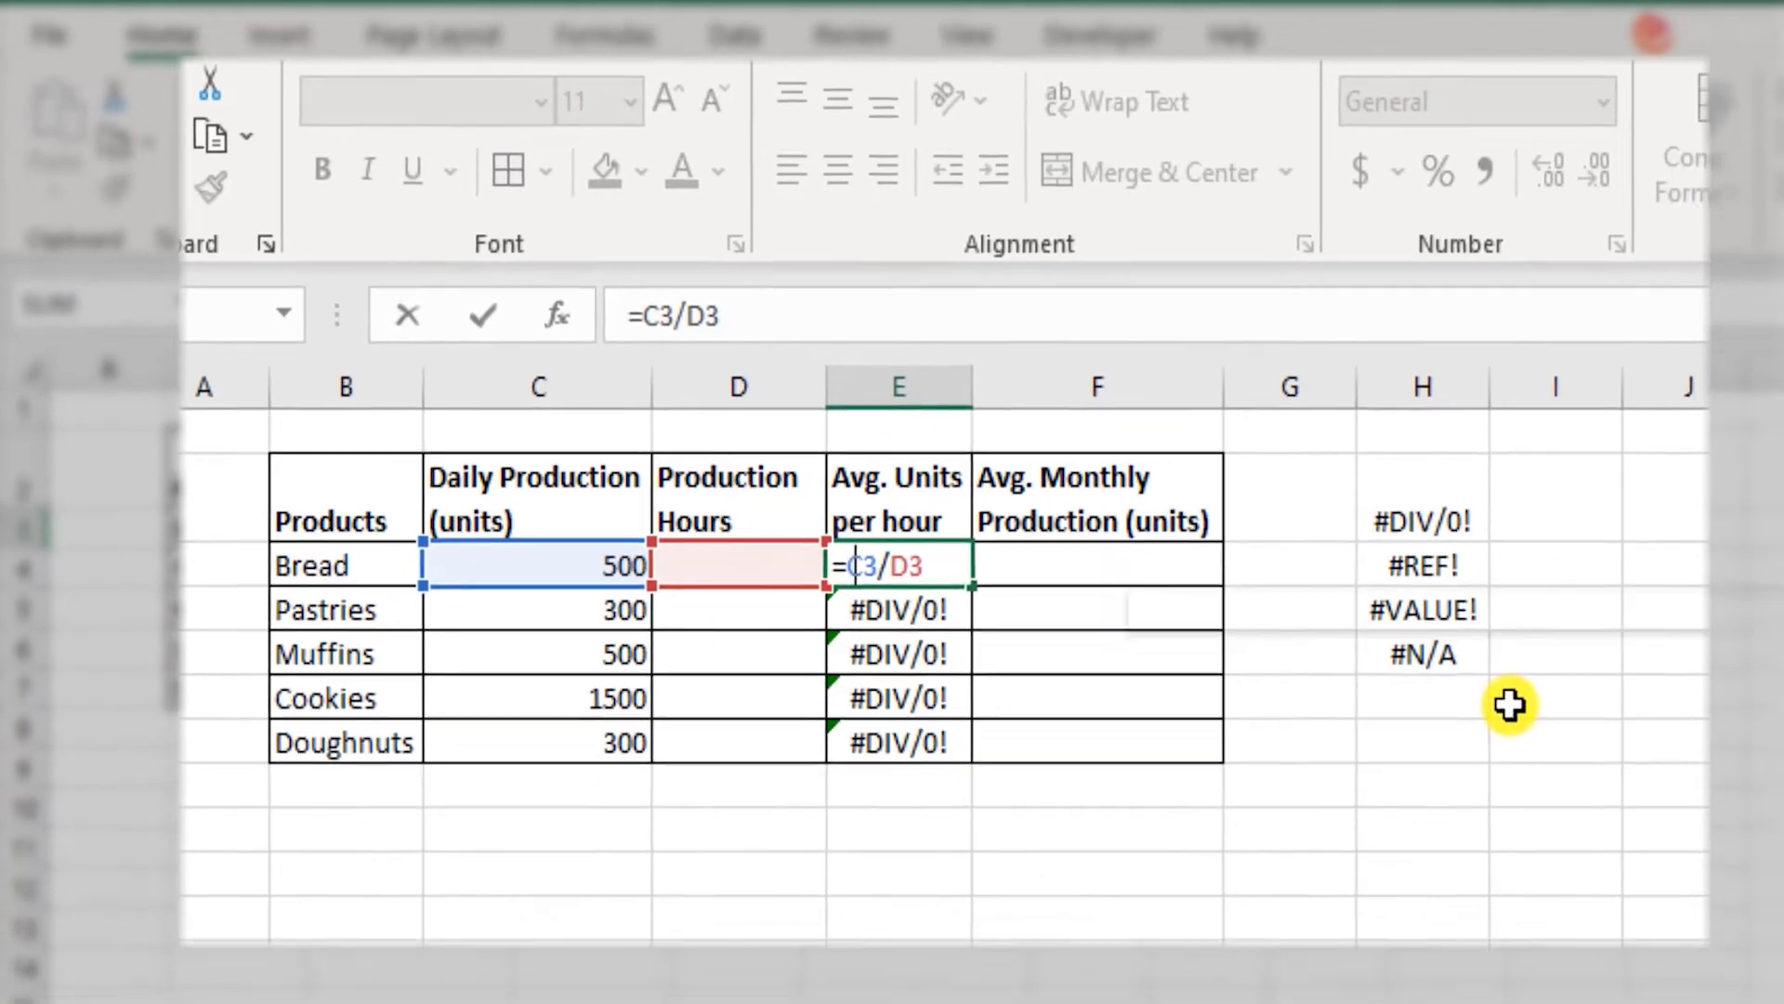
type("iferro")
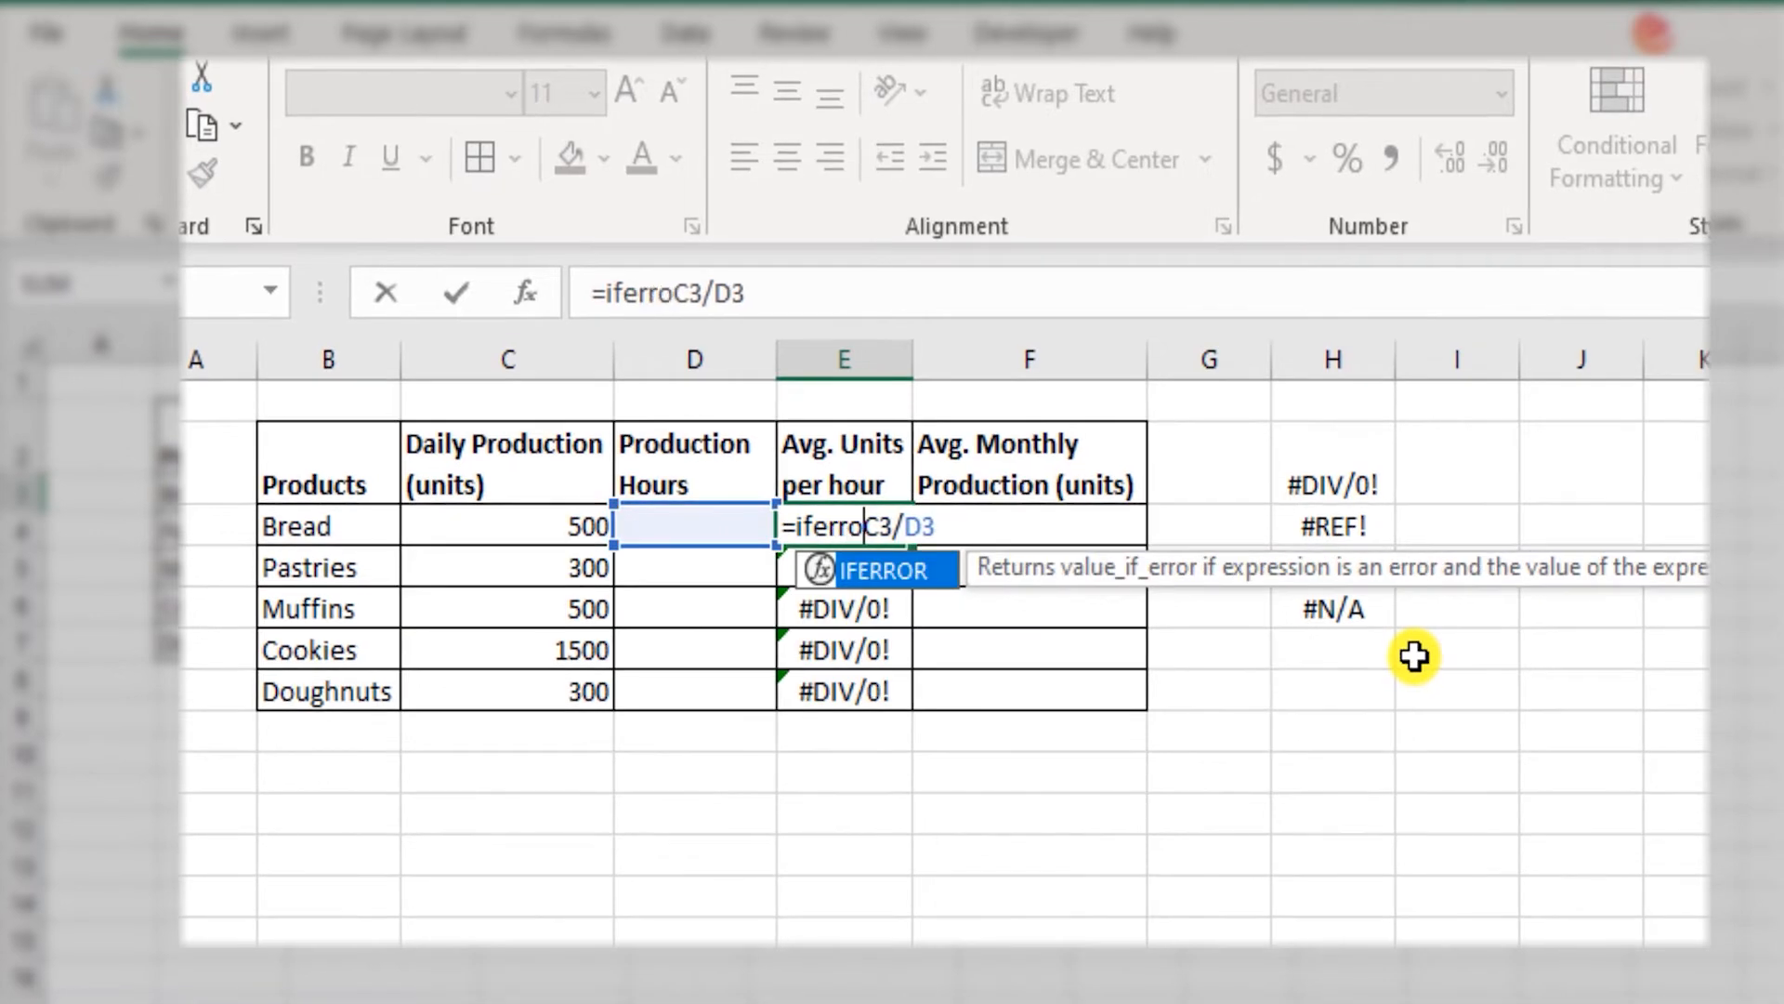
key("Tab")
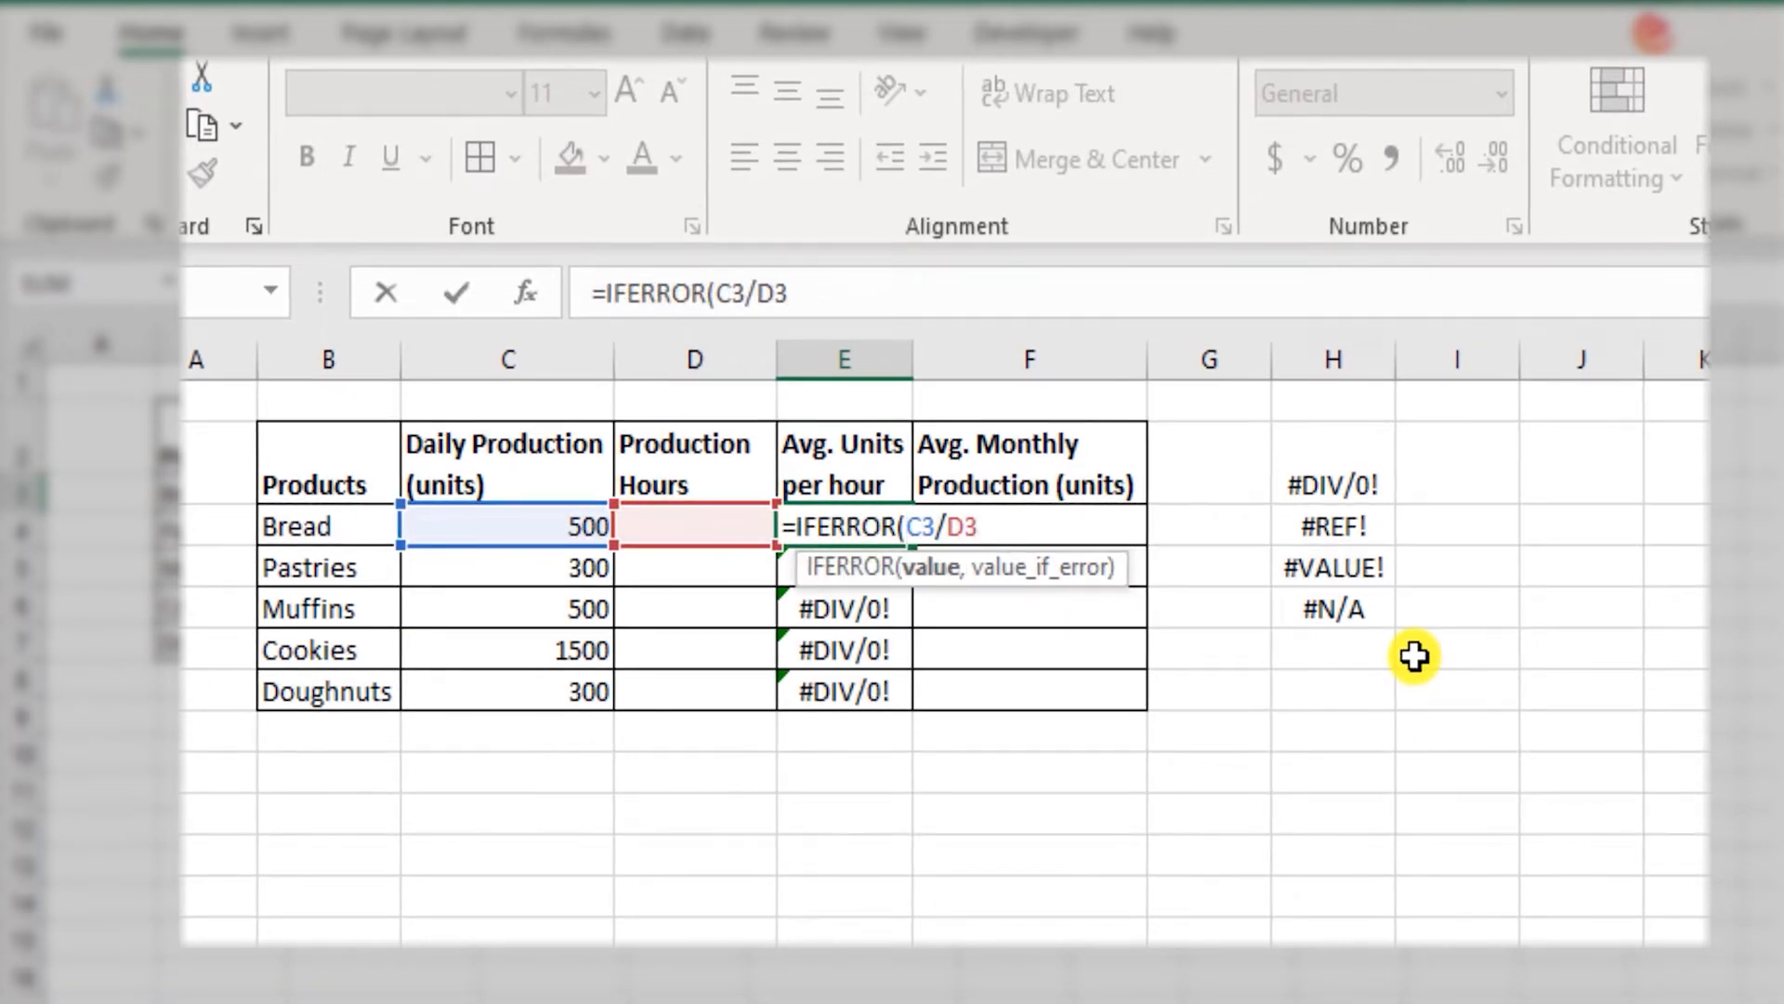
Examine the C3/D3 division as the value argument of the IFERROR formula in E3.
key("shift+Left")
key("shift+Left")
key("shift+Left")
key("shift+Left")
key("shift+Left")
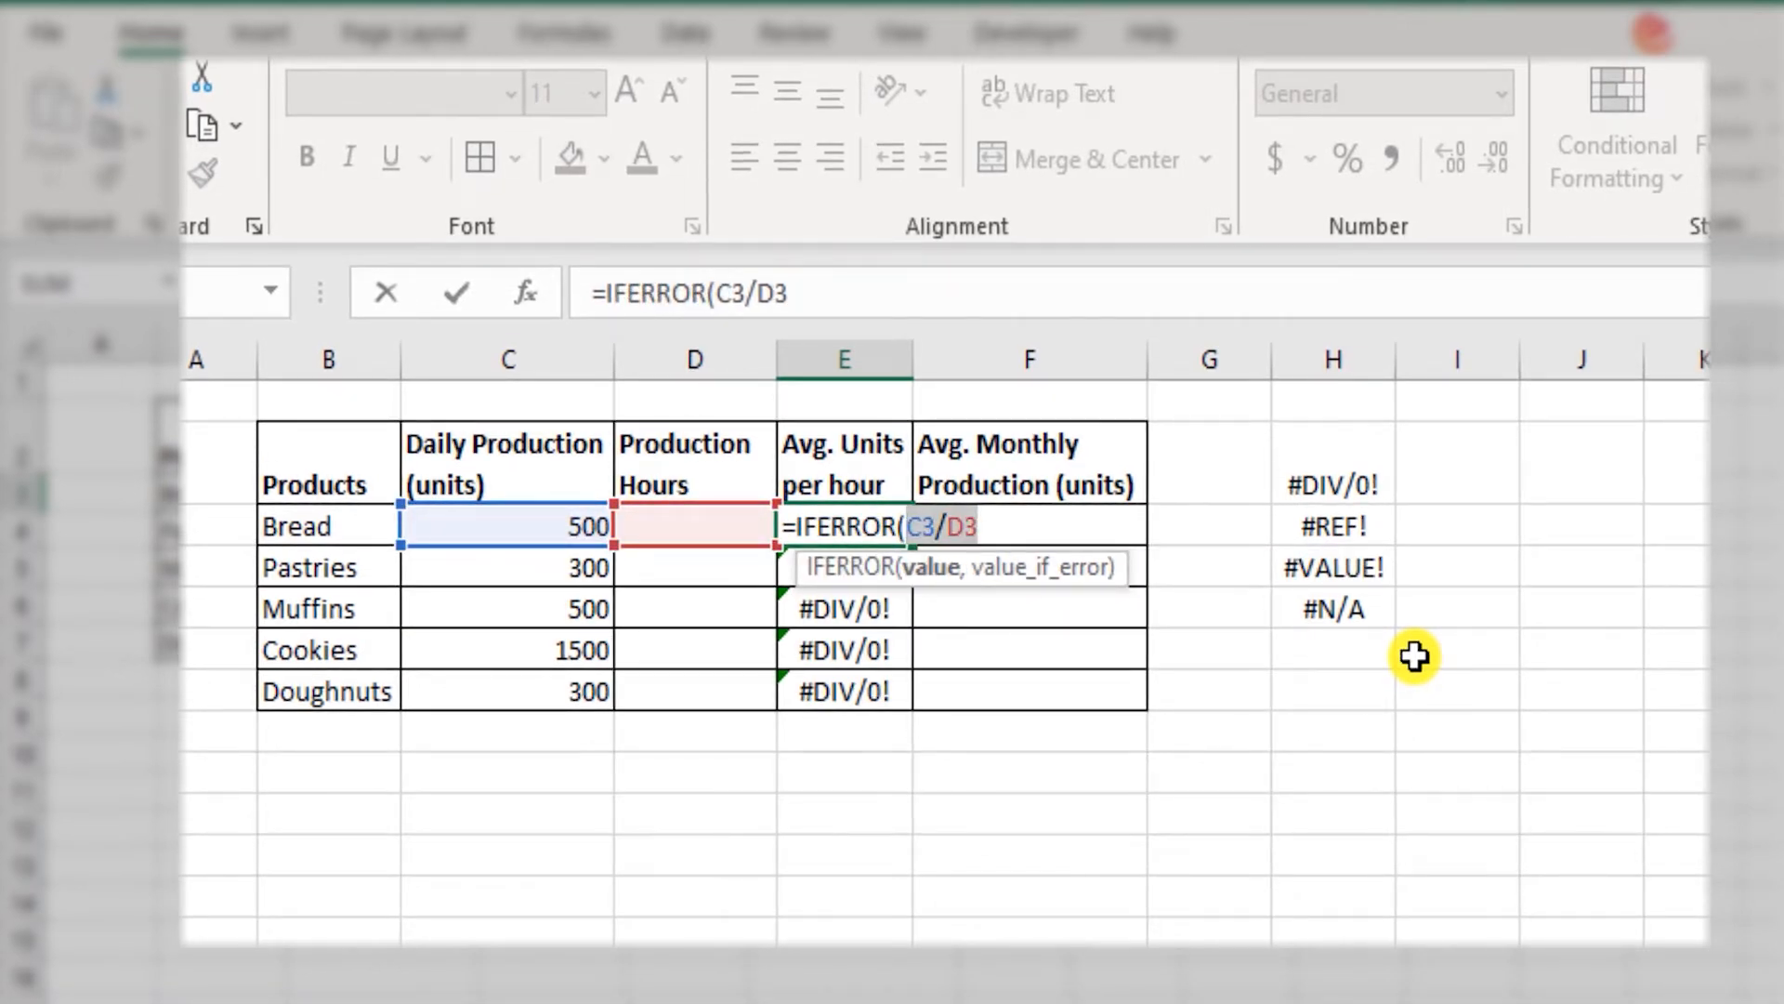
key("End")
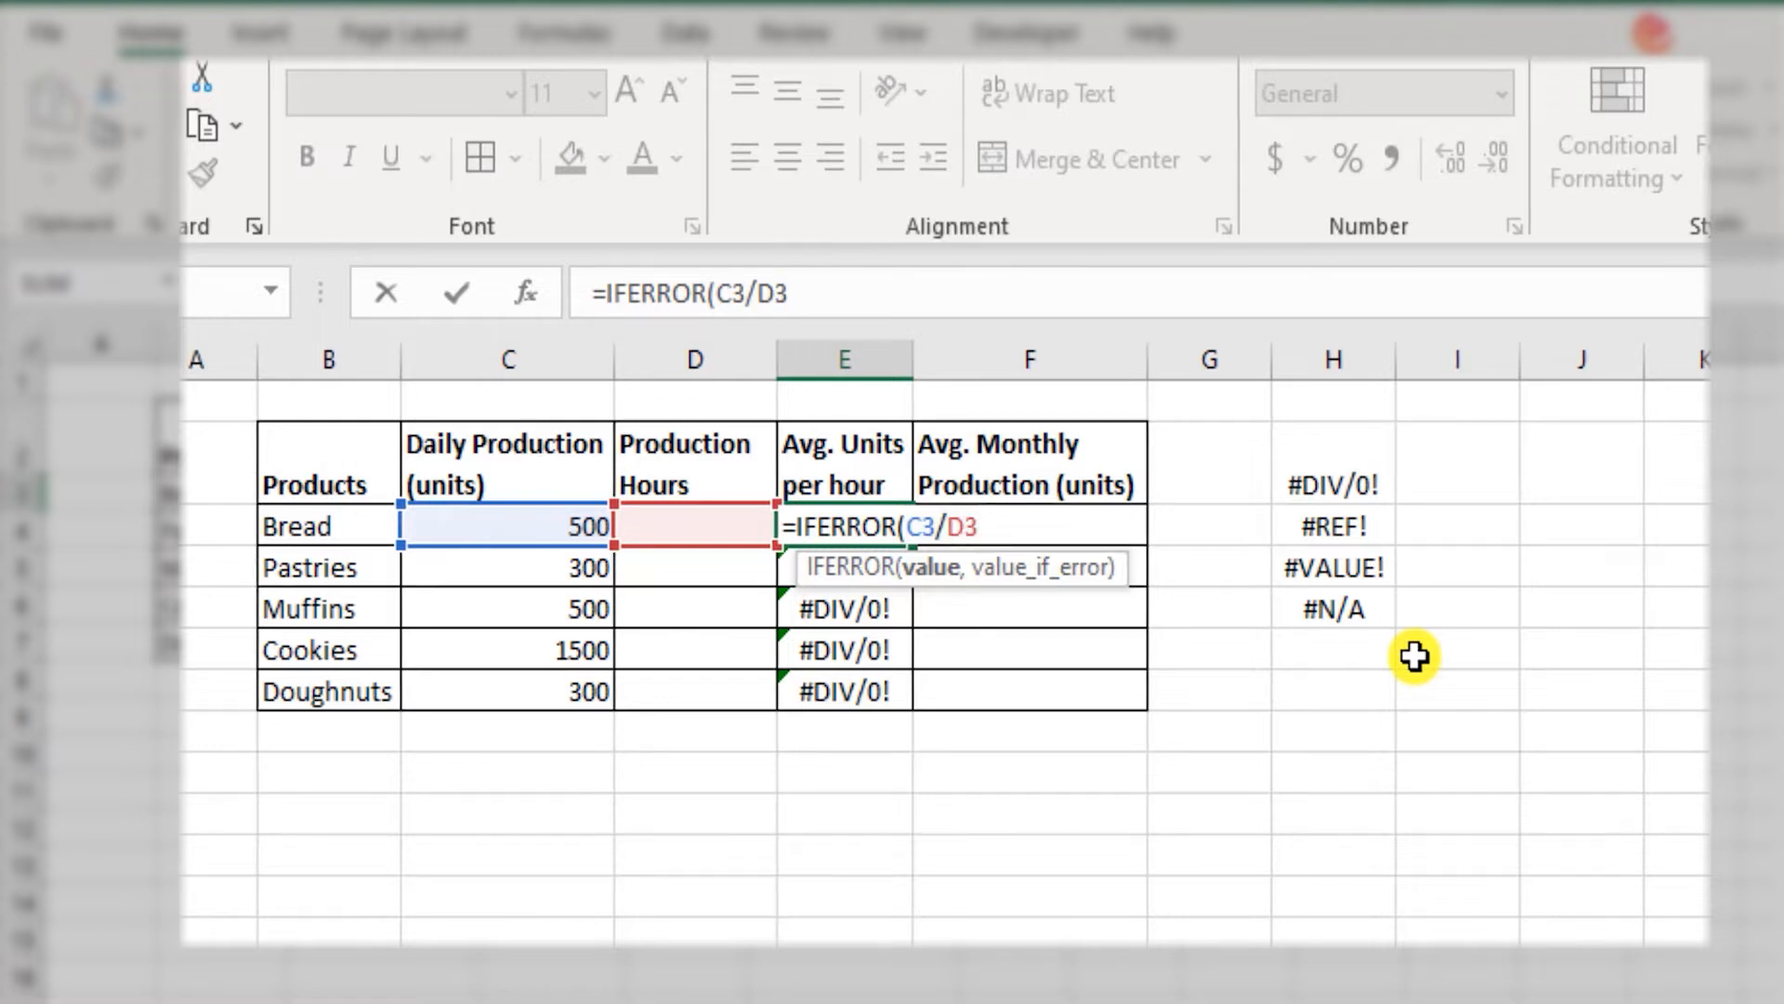
key("shift+Left")
key("shift+Left")
key("shift+Left")
key("shift+Left")
key("shift+Left")
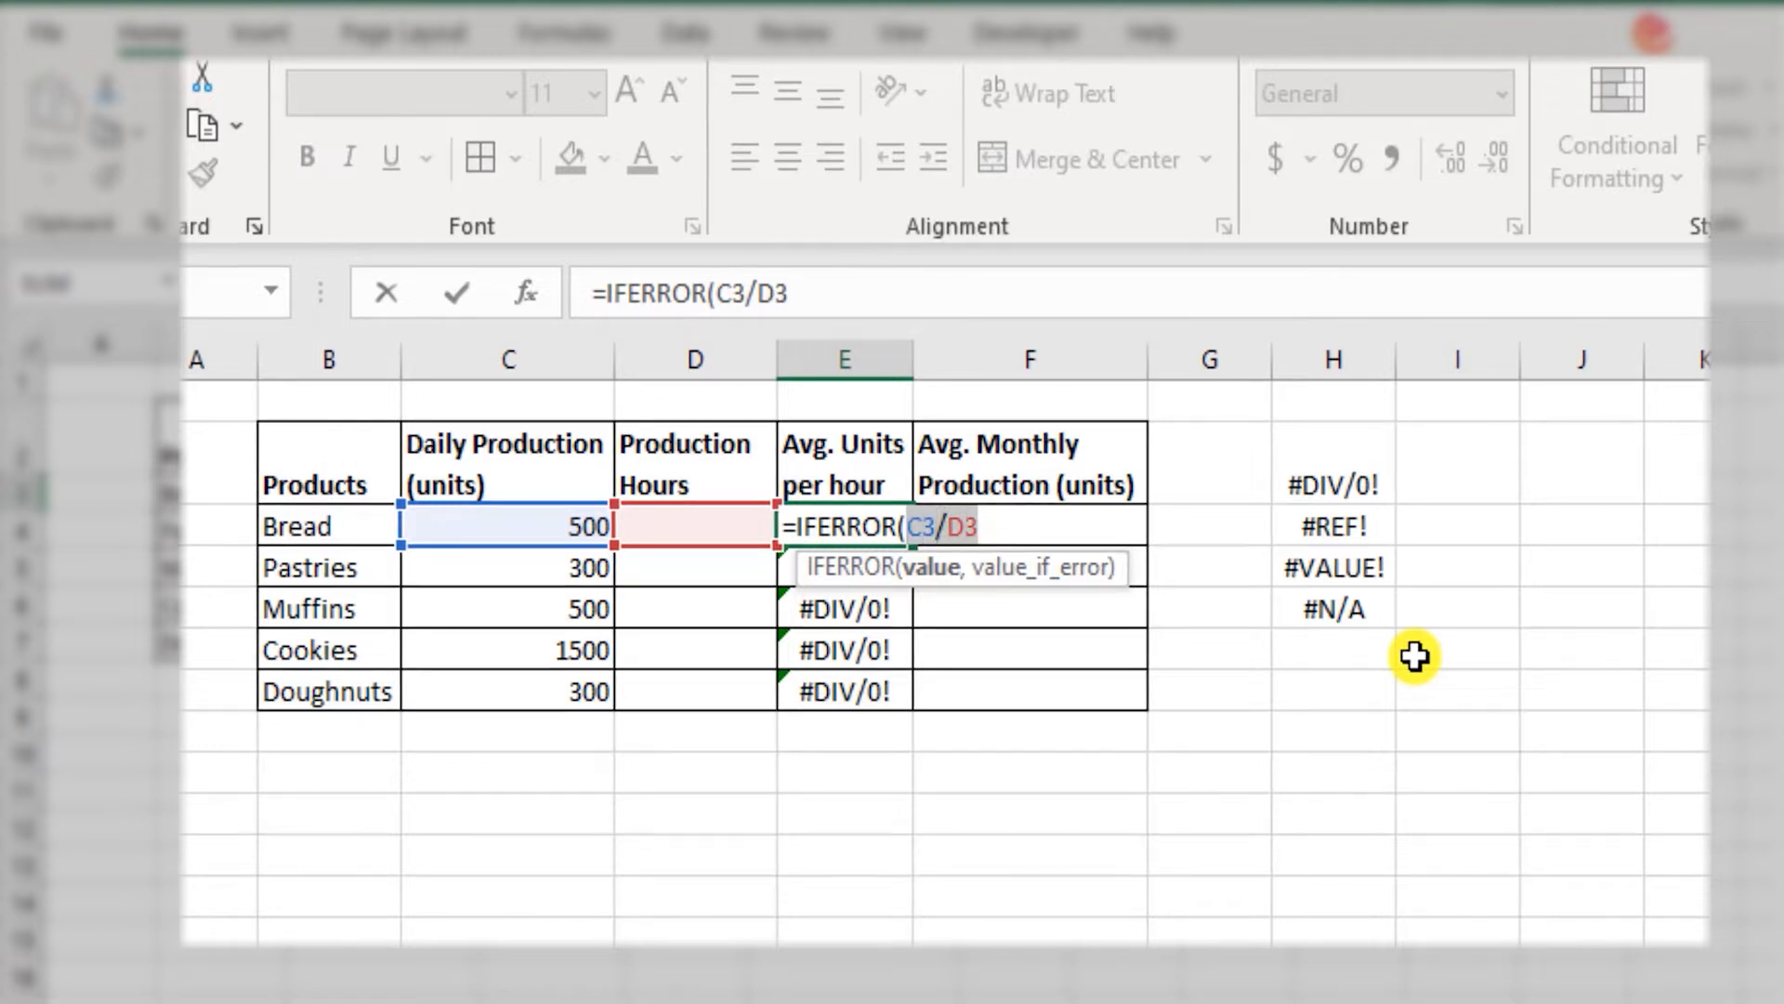
key("End")
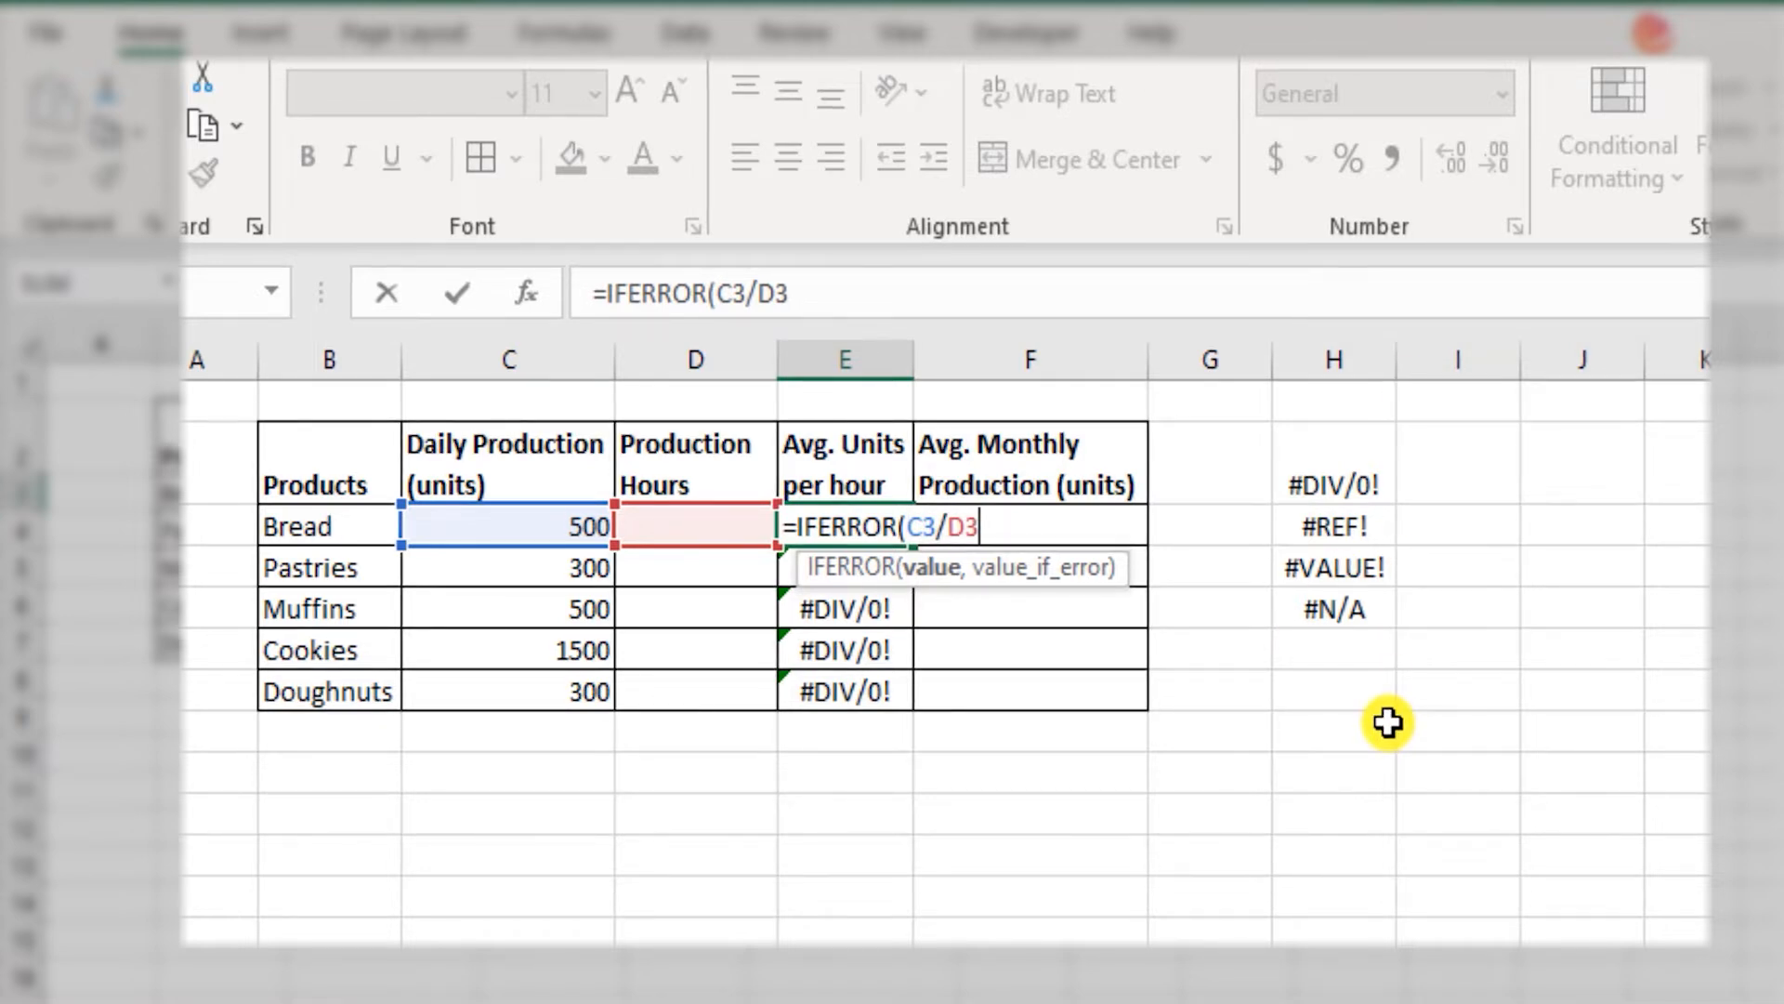
Complete the IFERROR formula in E3 with empty text ("") as the value_if_error argument.
type(",")
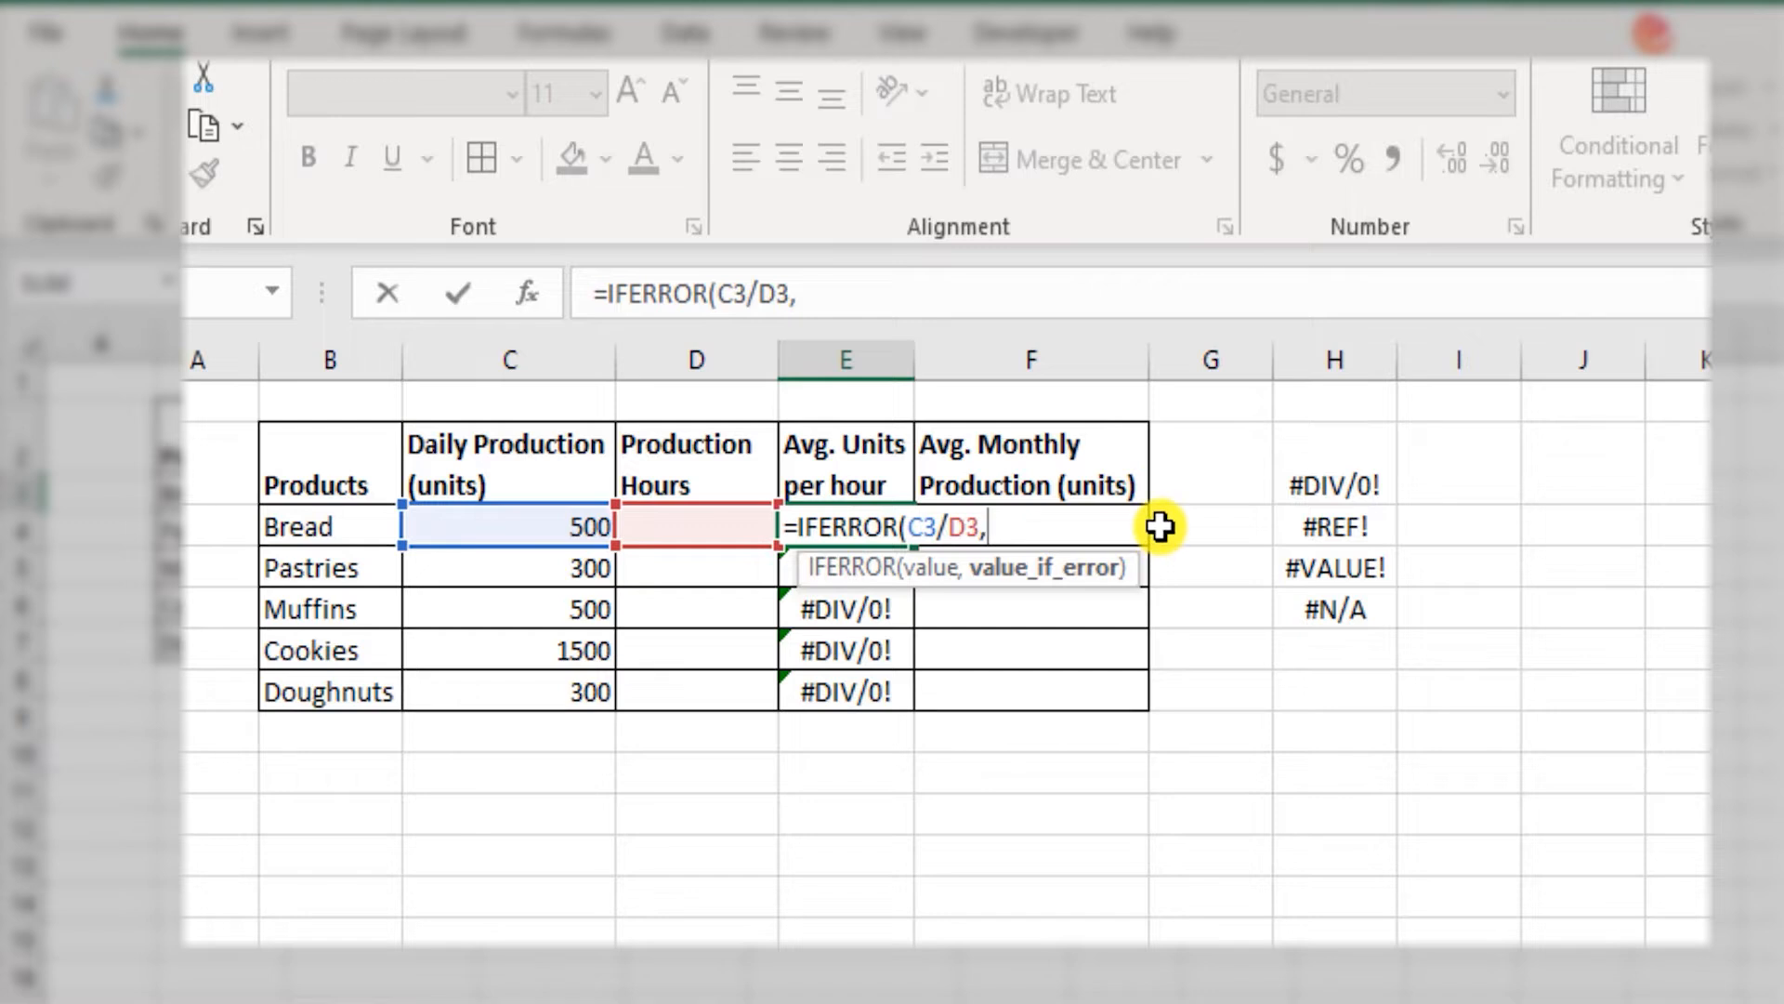
type("\"")
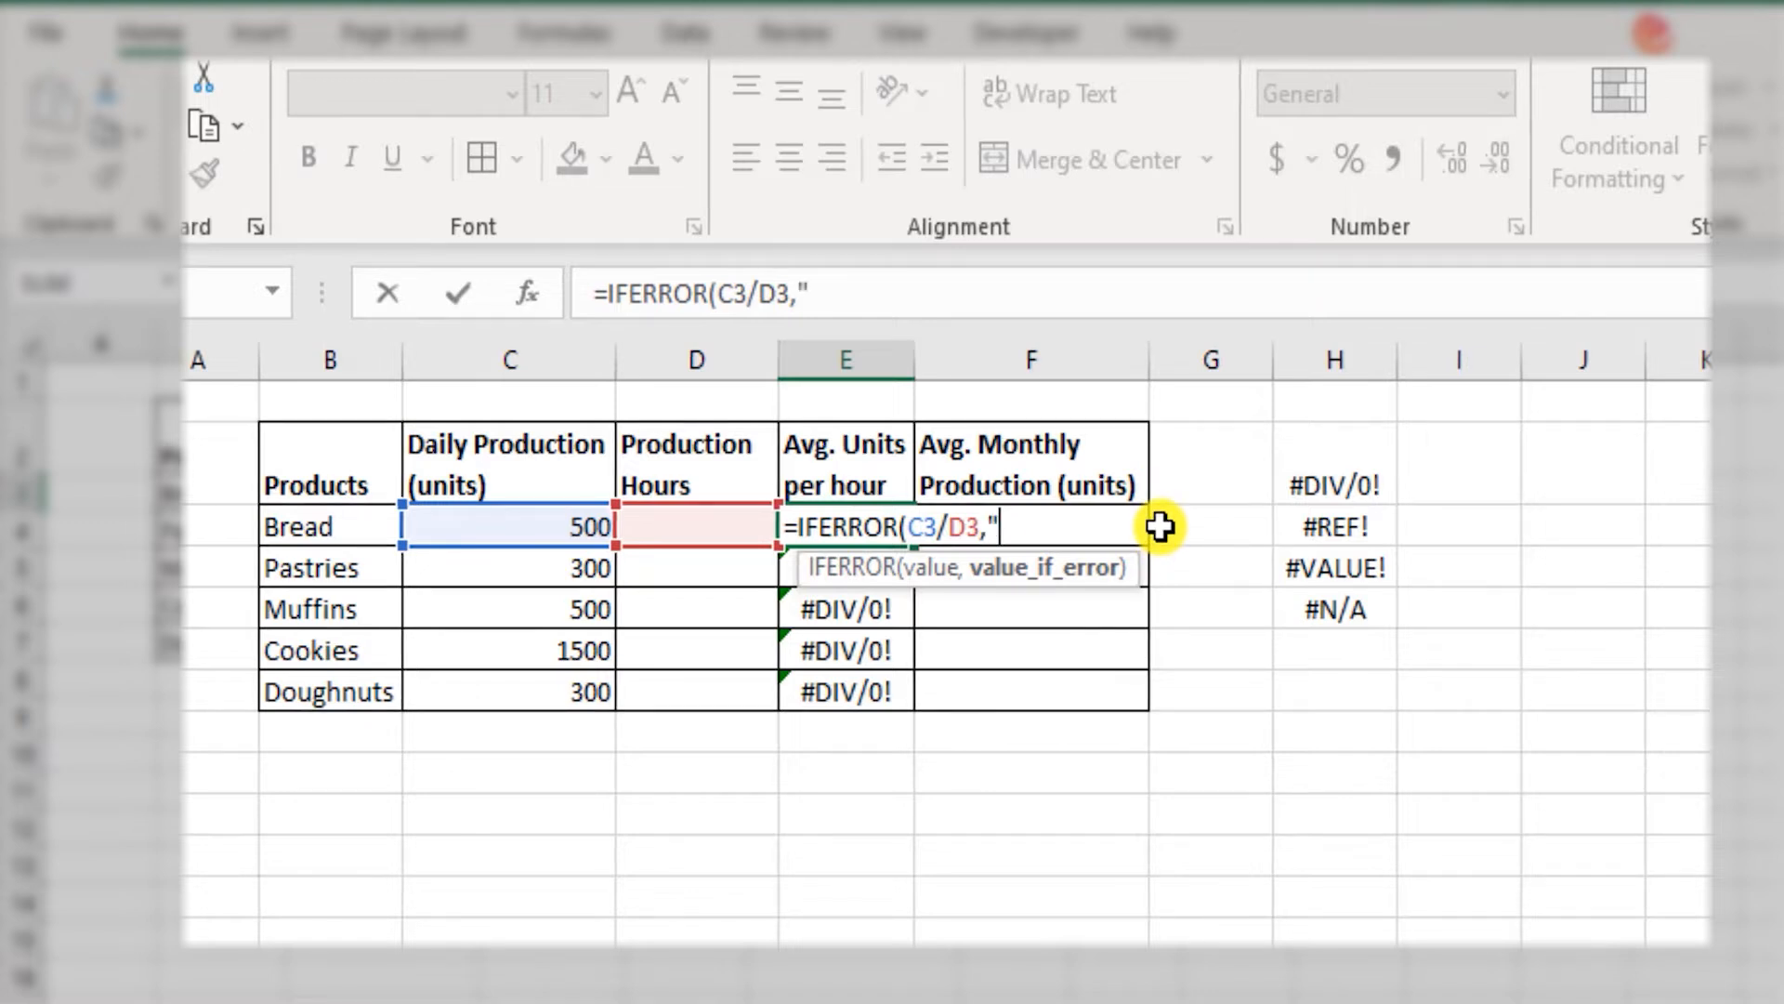
type("\")")
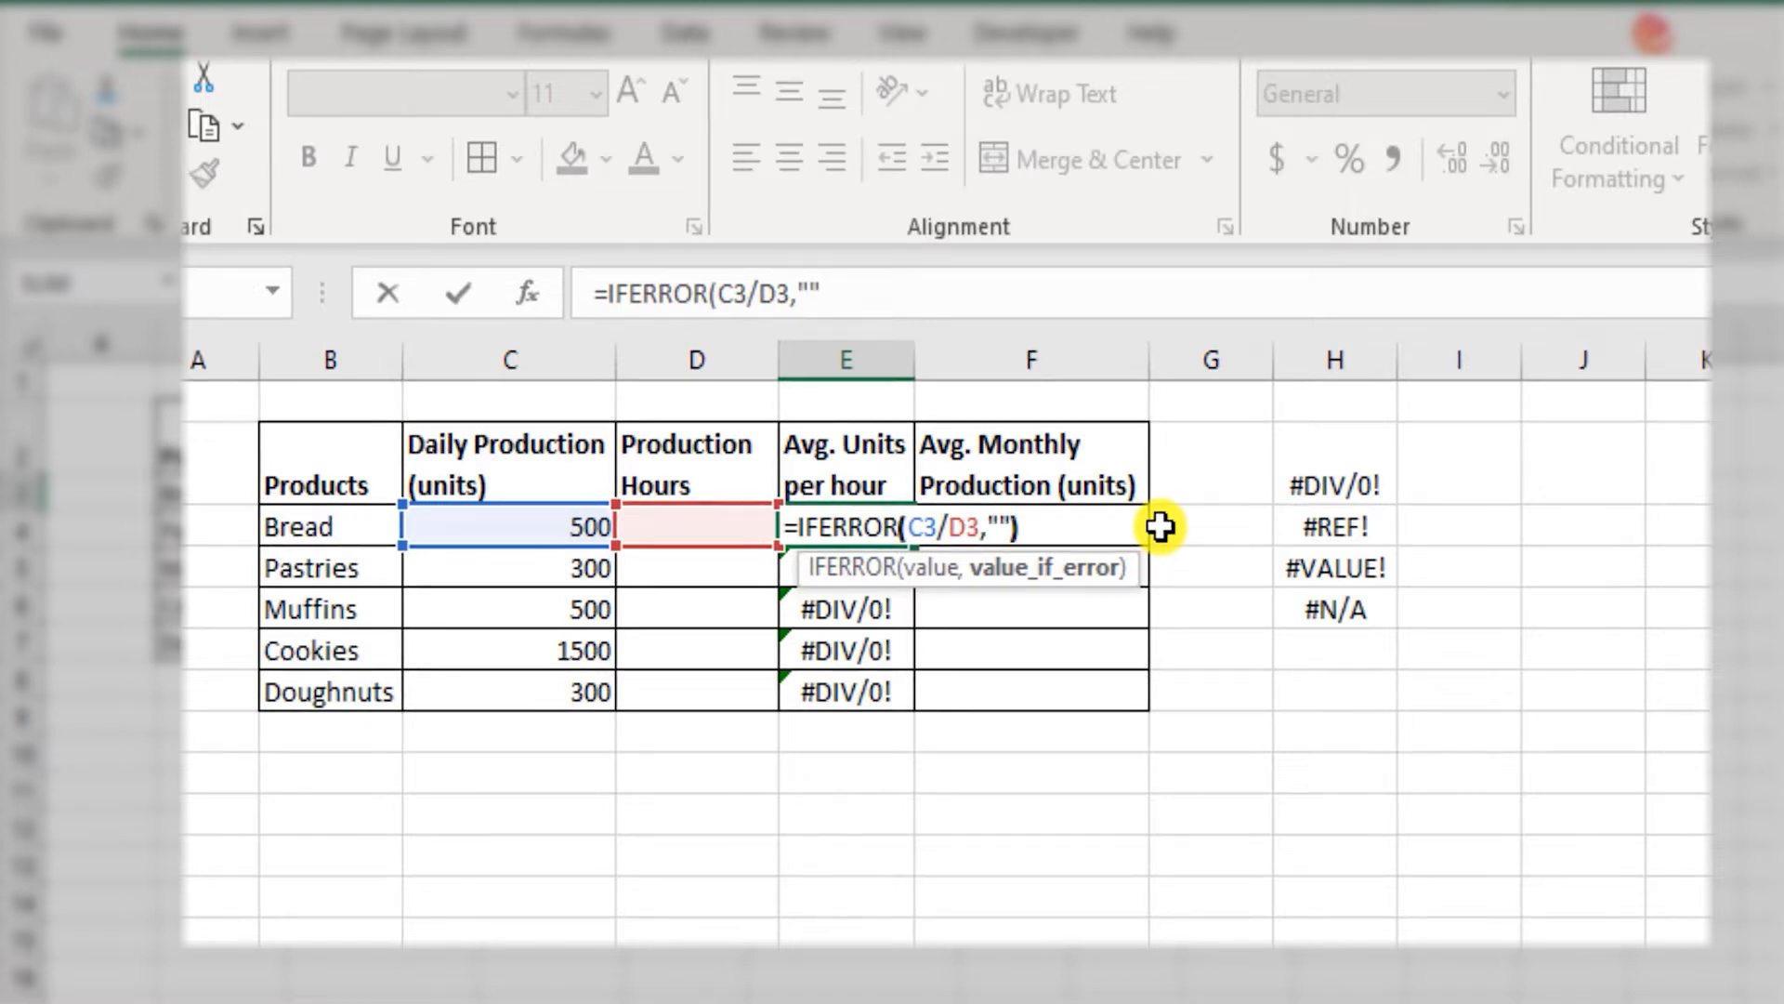
key("Return")
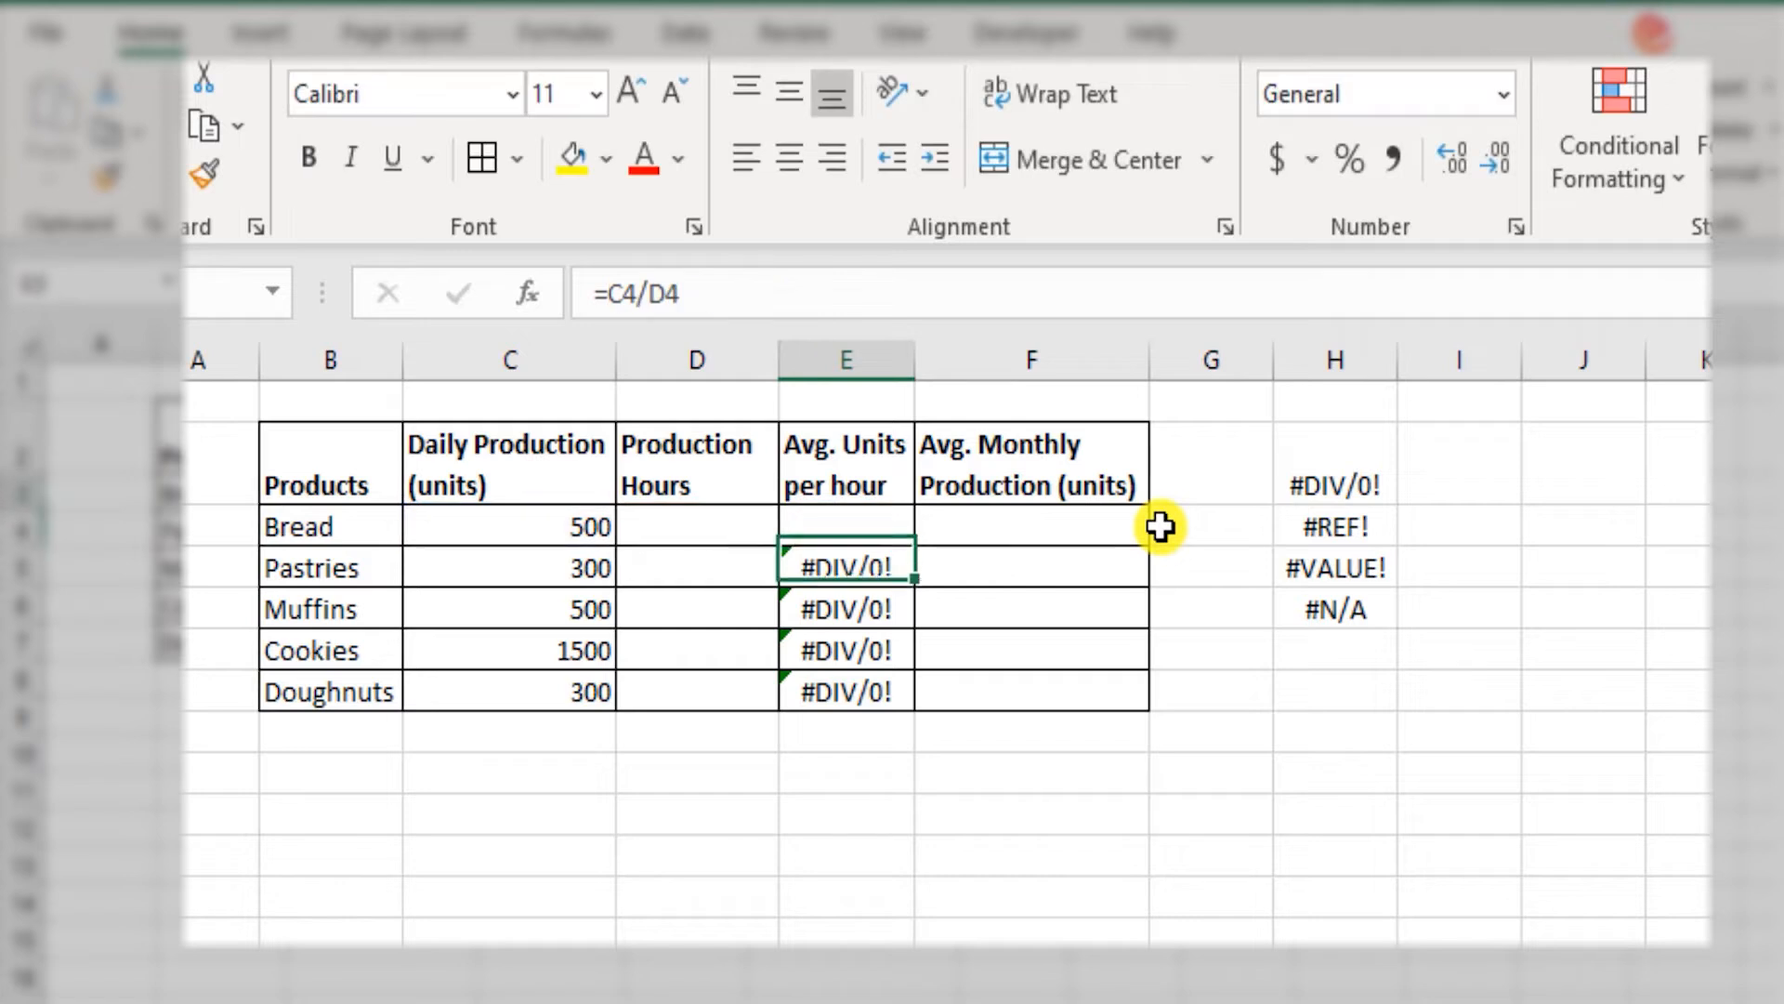
key("Up")
key("Down")
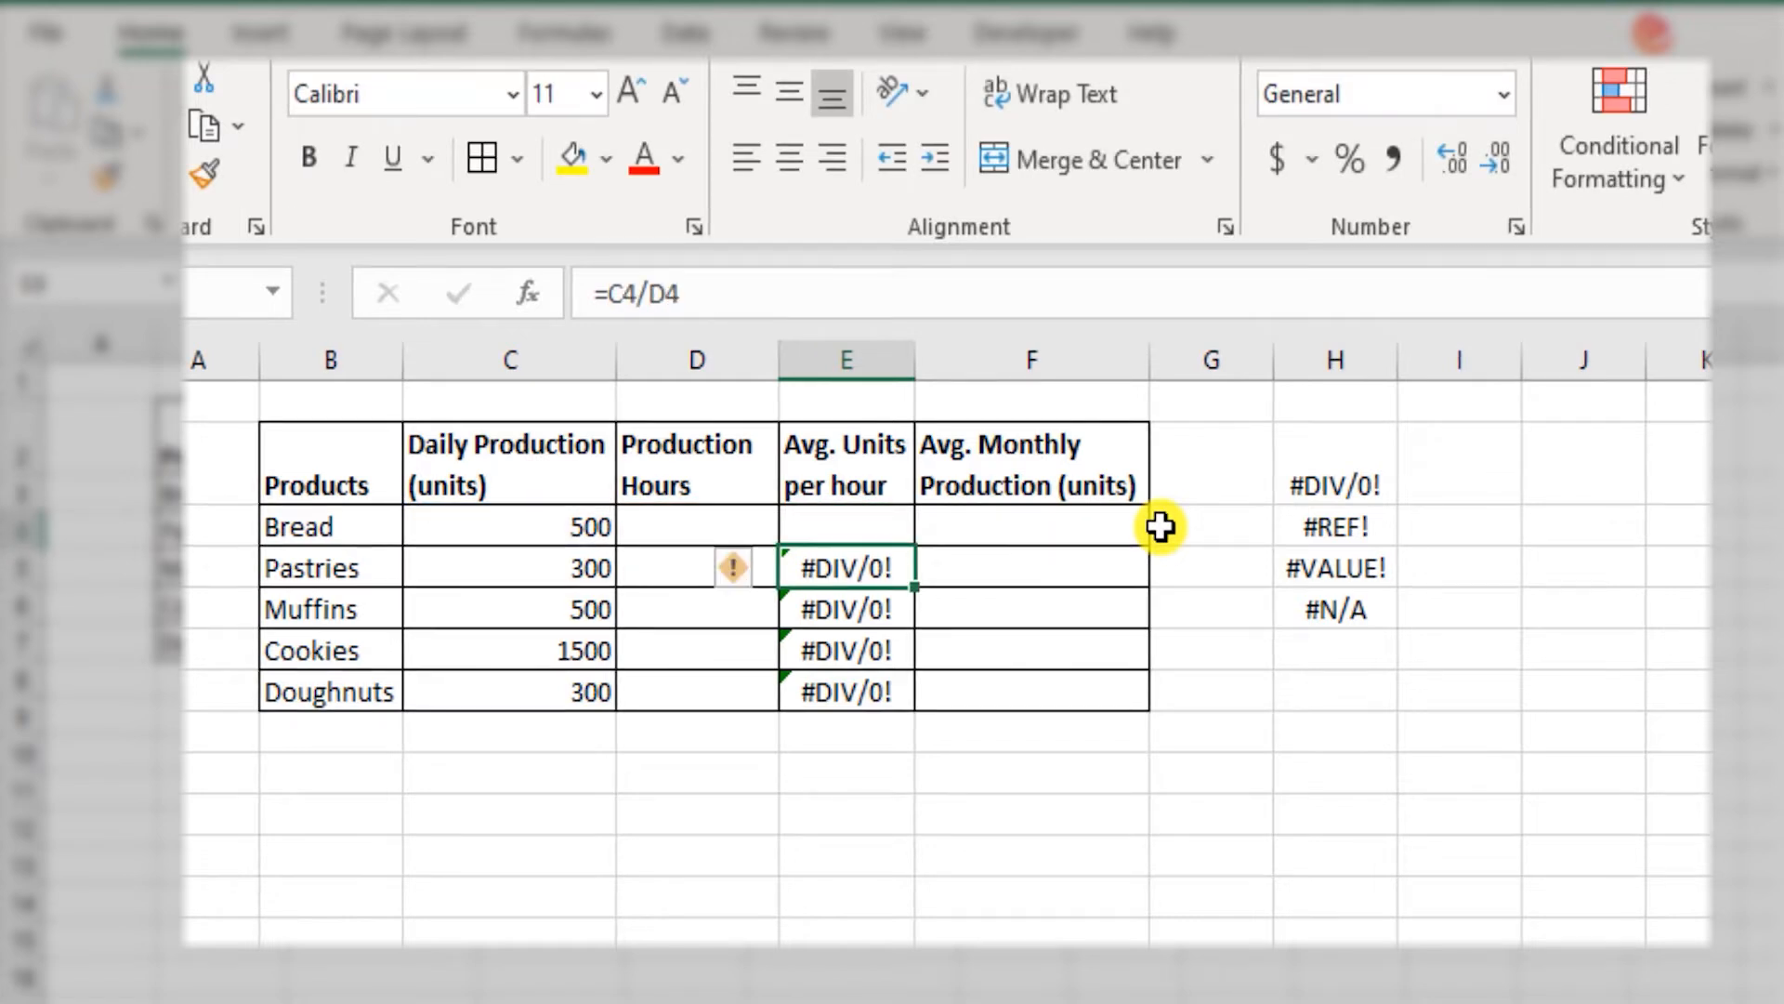
Replace the empty text in E3's IFERROR formula with 0, giving =IFERROR(C3/D3,0).
key("Up")
key("F2")
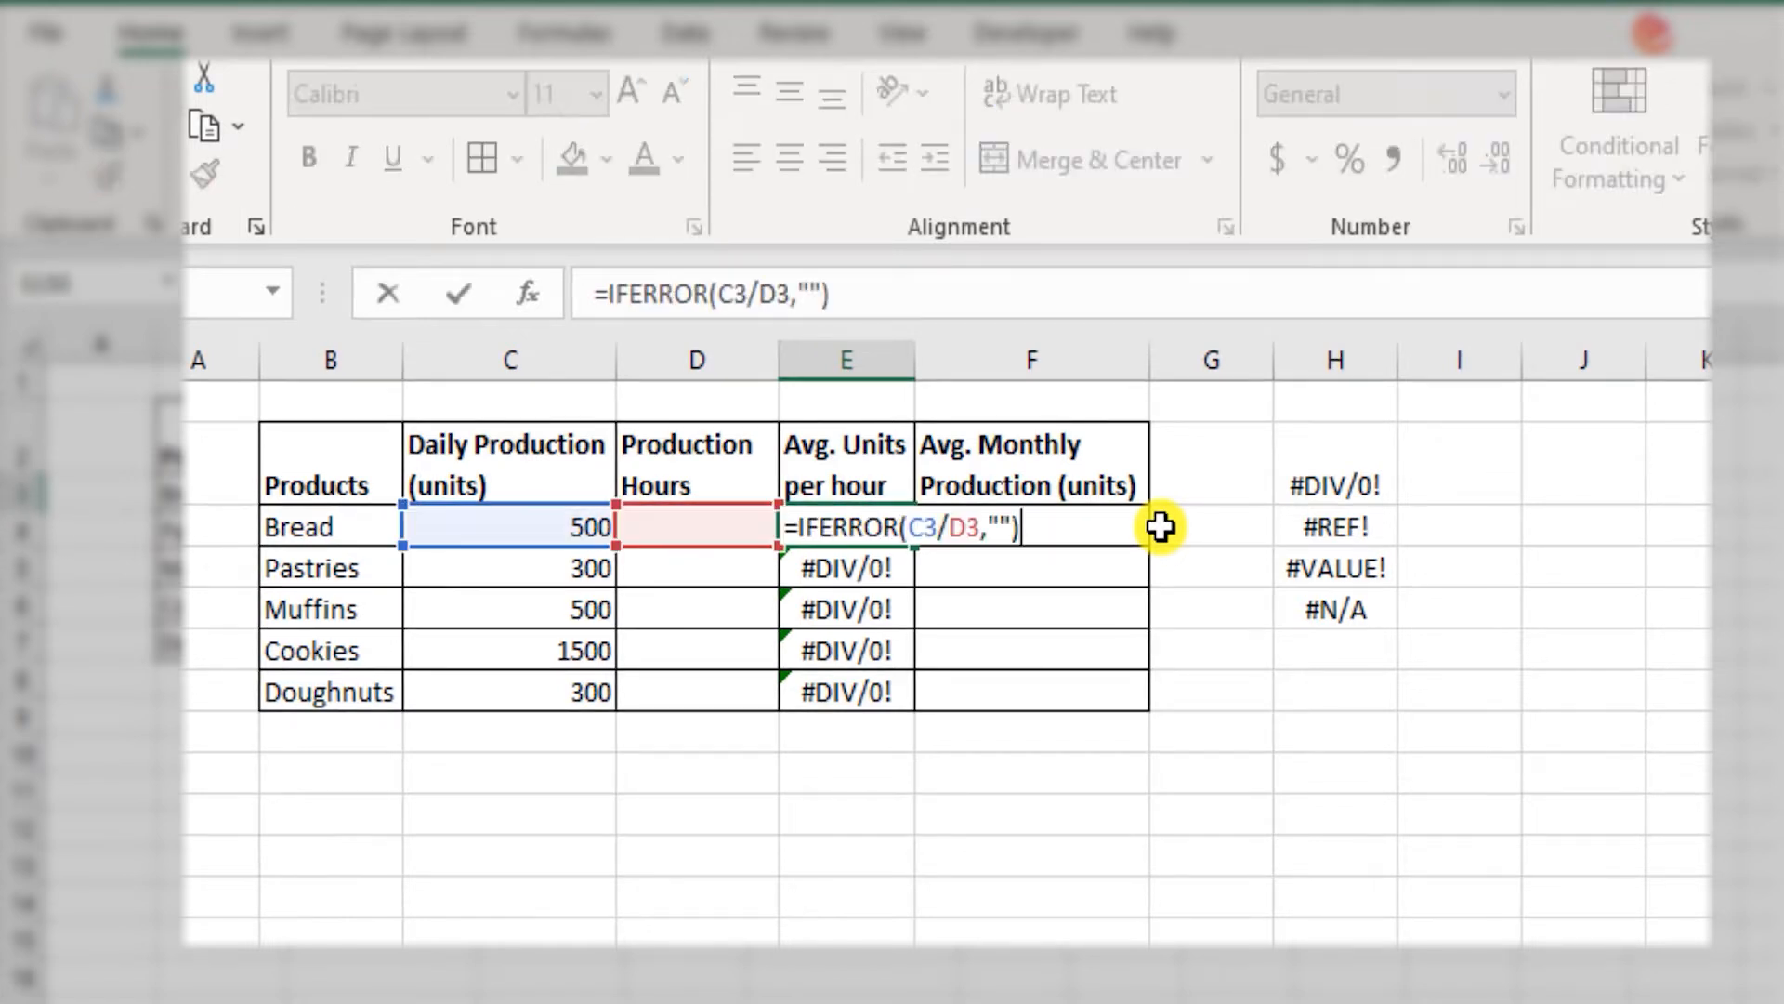
key("Left")
key("Left")
key("shift+Left")
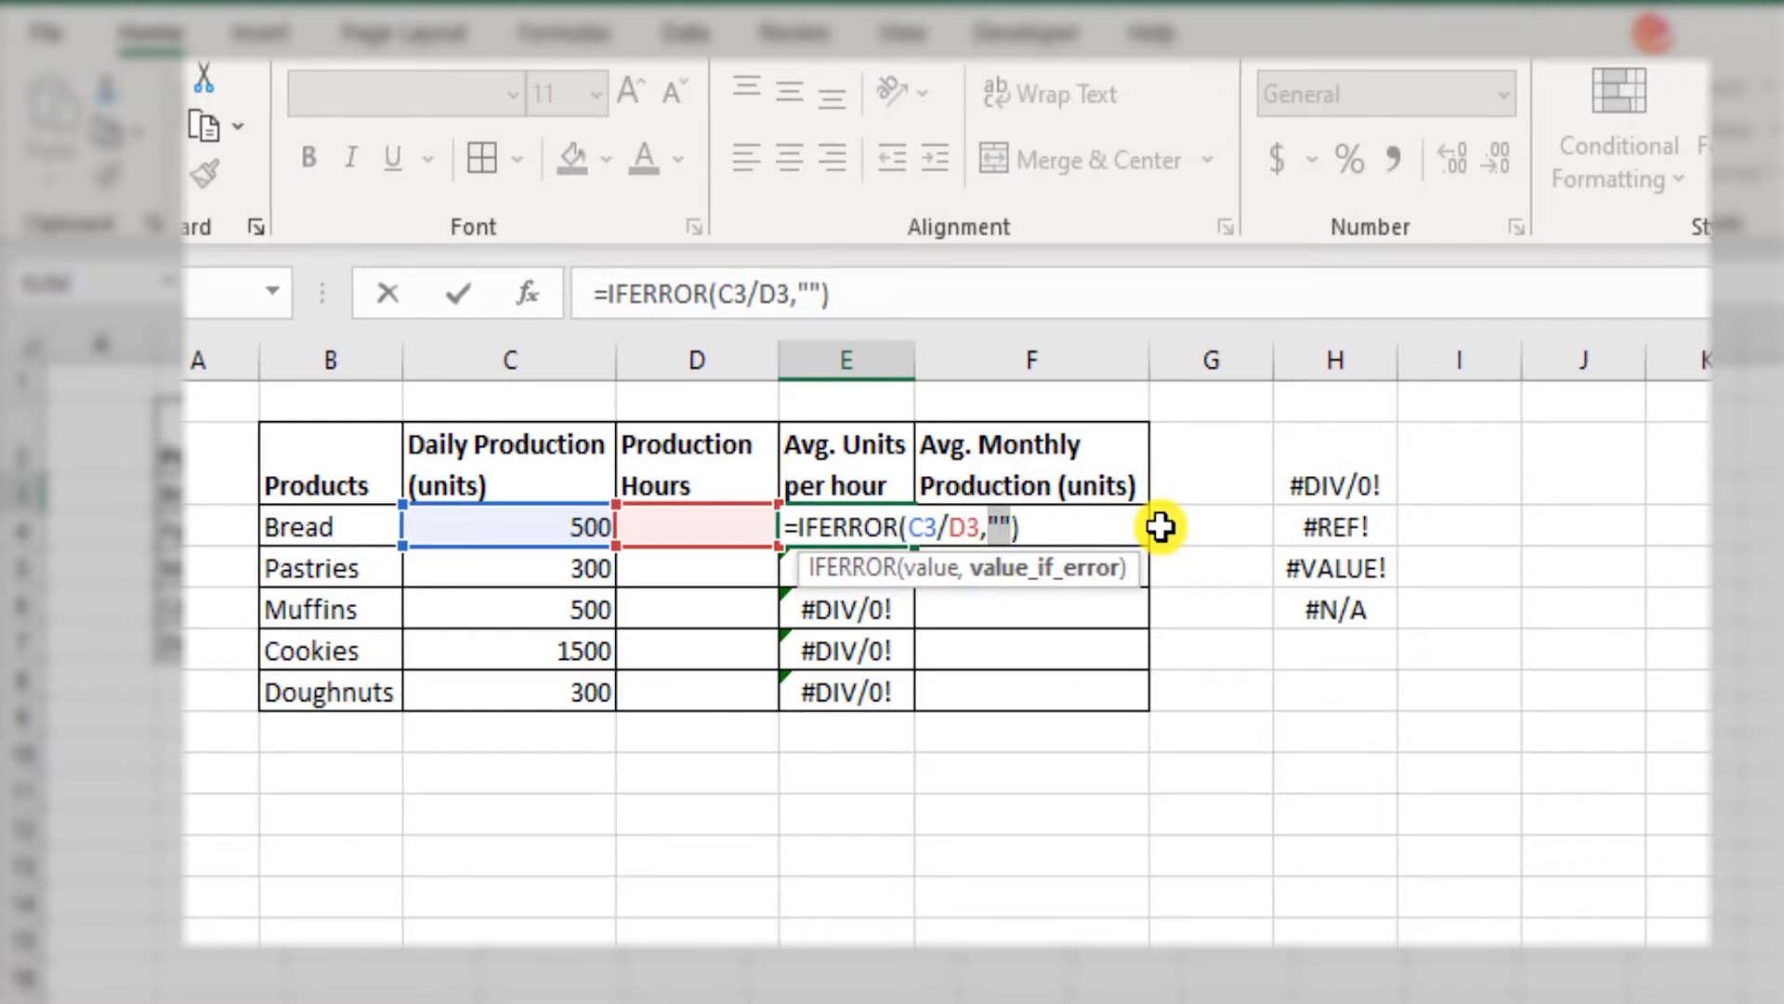
type("0")
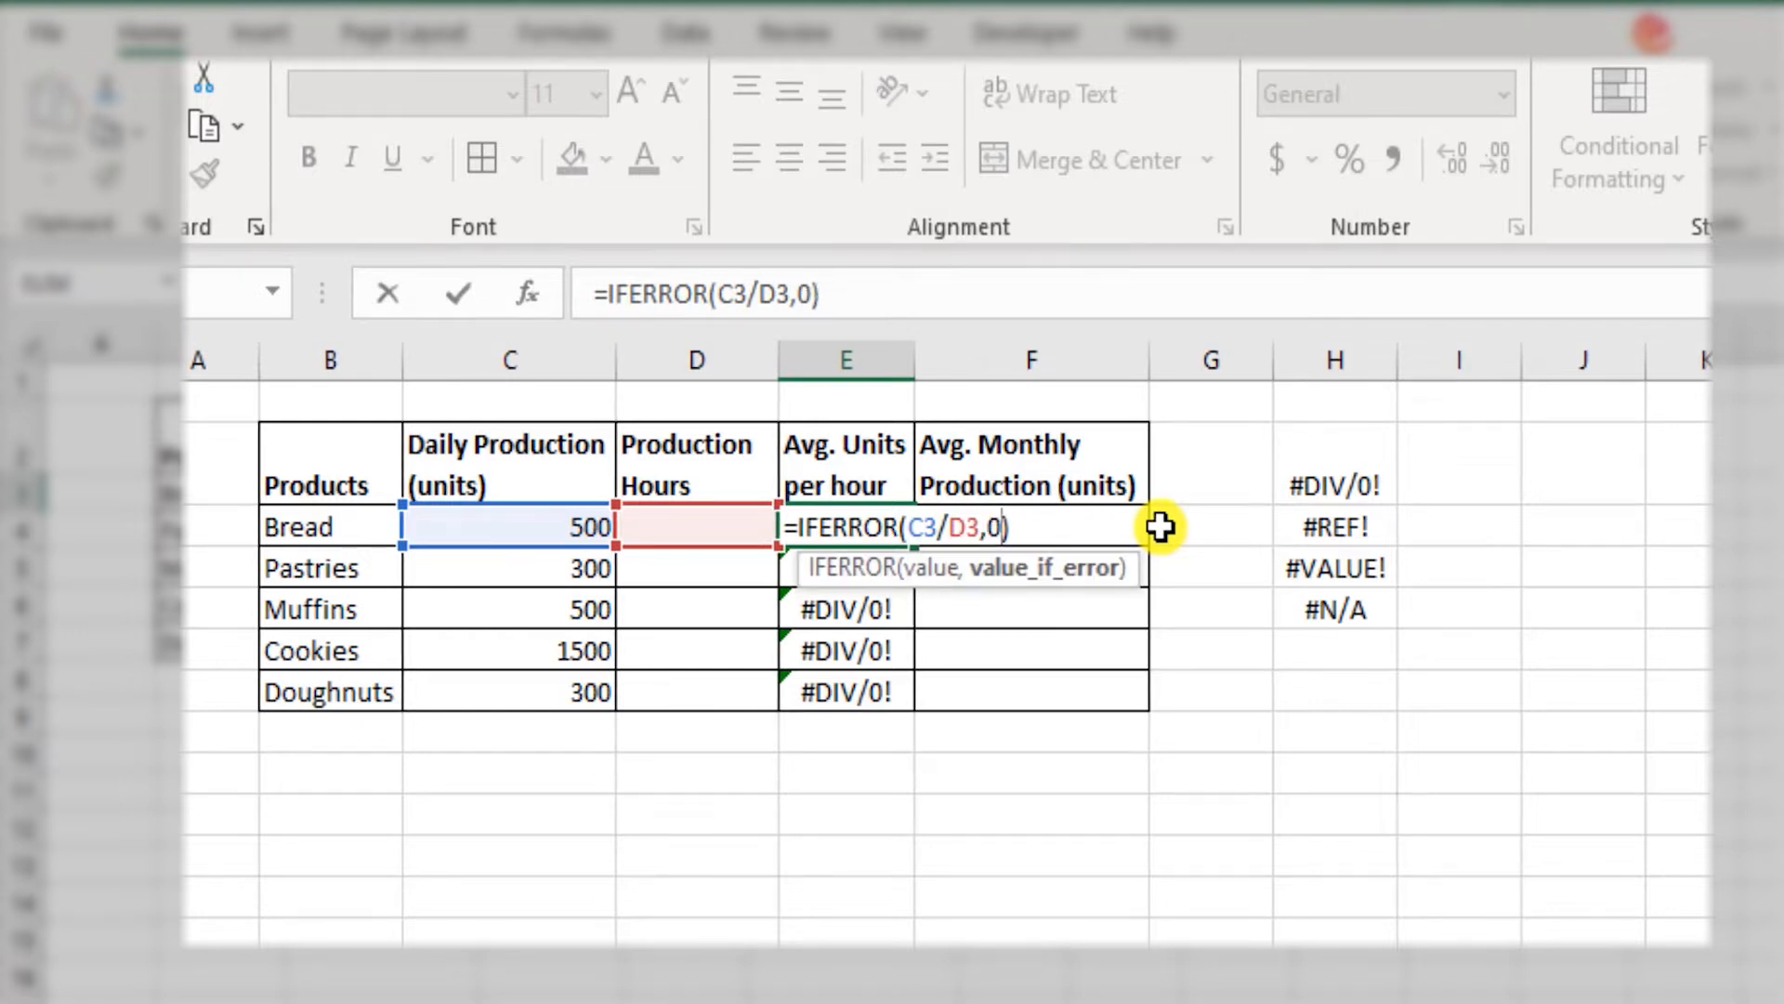
key("Return")
key("Up")
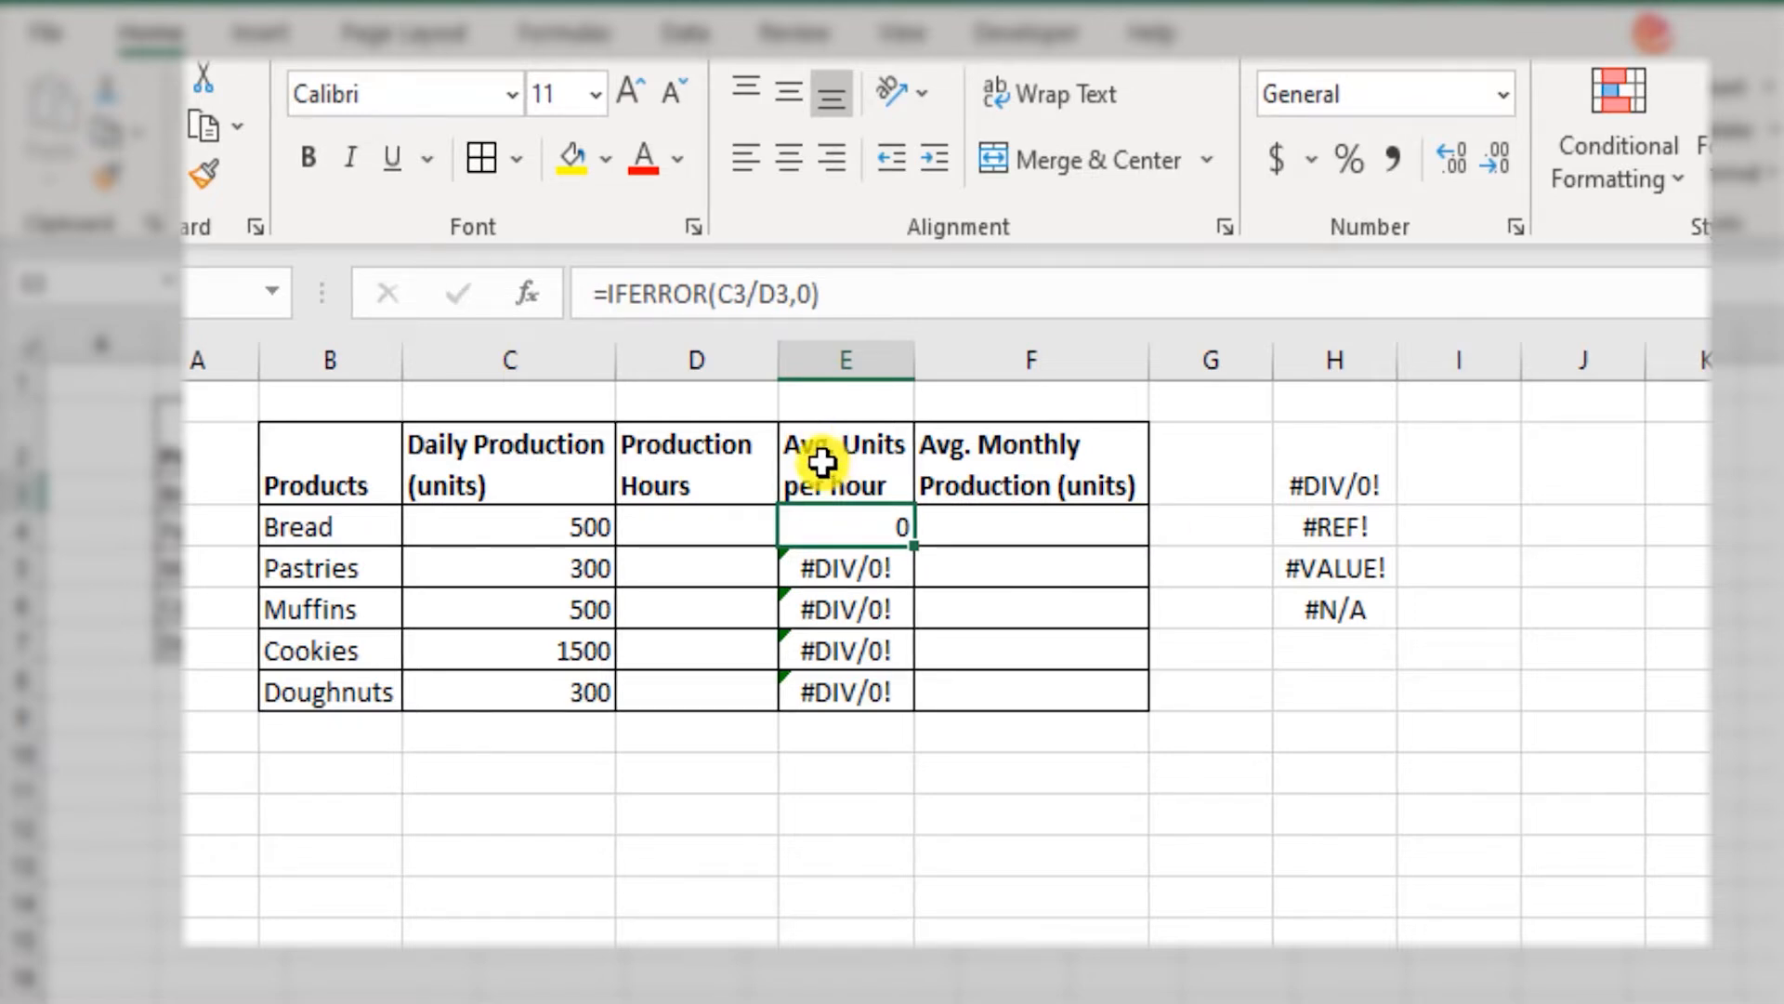
Copy Bread's IFERROR formula from E3 down through E7 and review it against the production hours in D3:D7.
left_click_drag(918, 551, 935, 709)
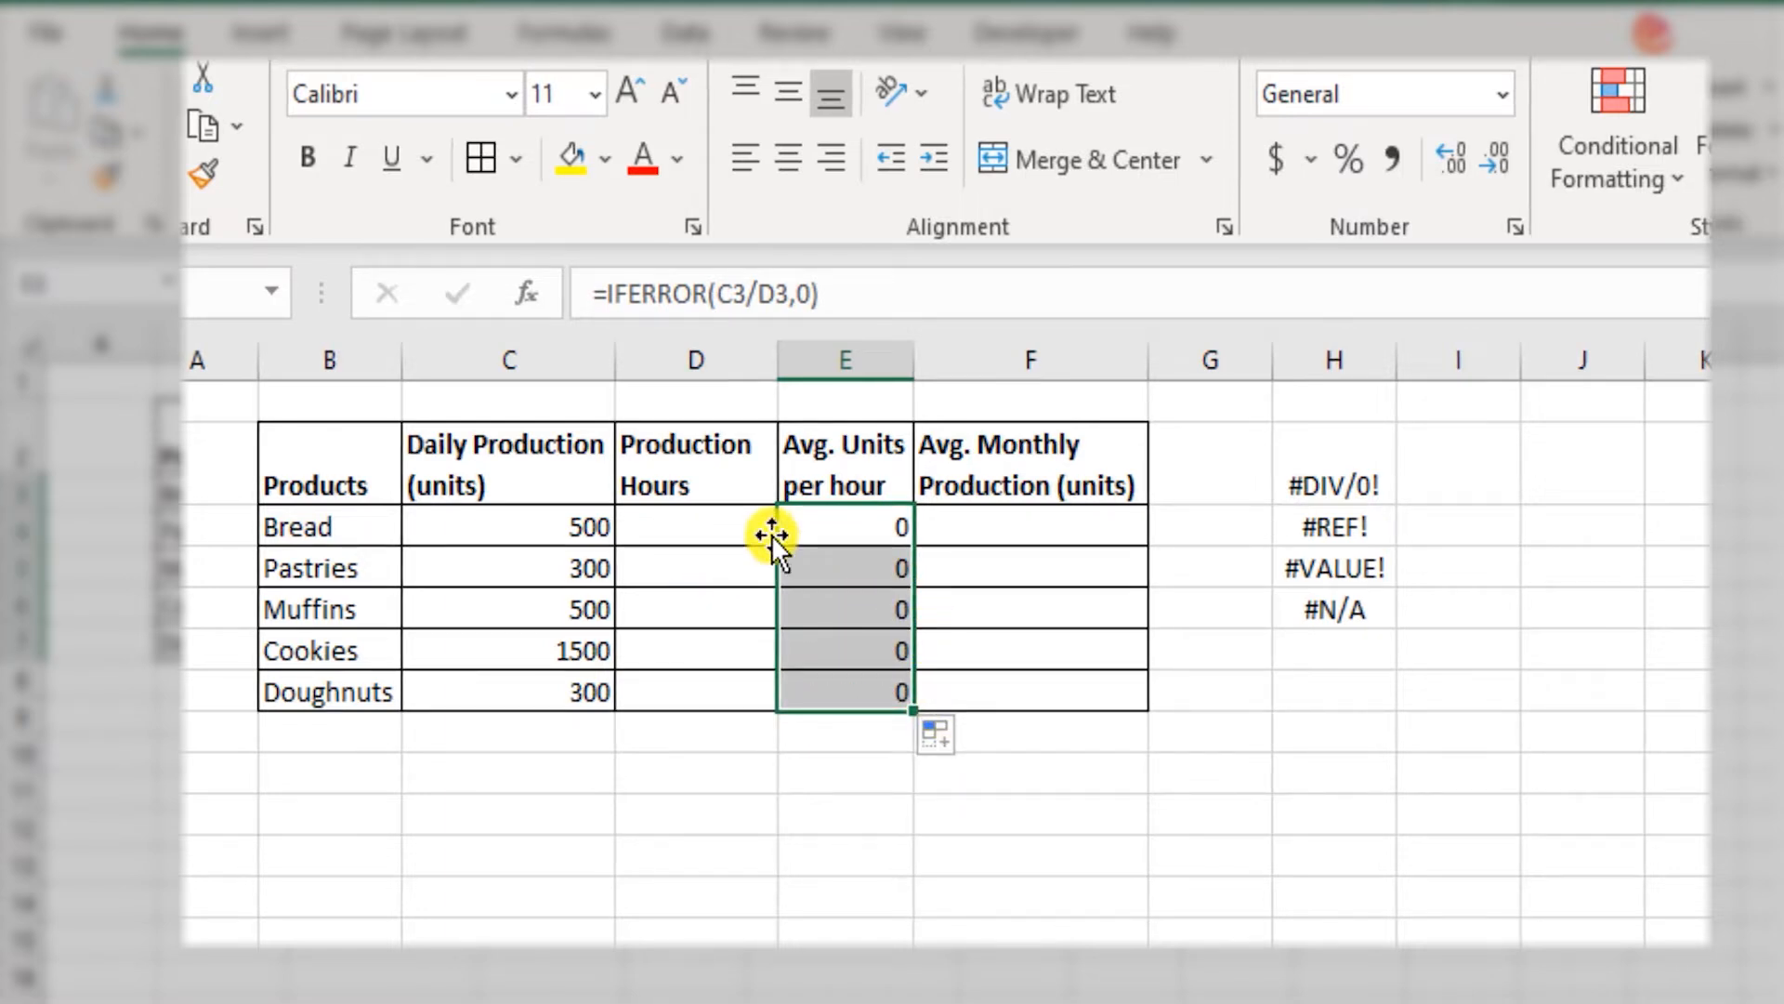
left_click_drag(881, 523, 884, 684)
left_click_drag(710, 518, 721, 685)
Enter 25 as Bread's production hours in D3.
left_click(724, 525)
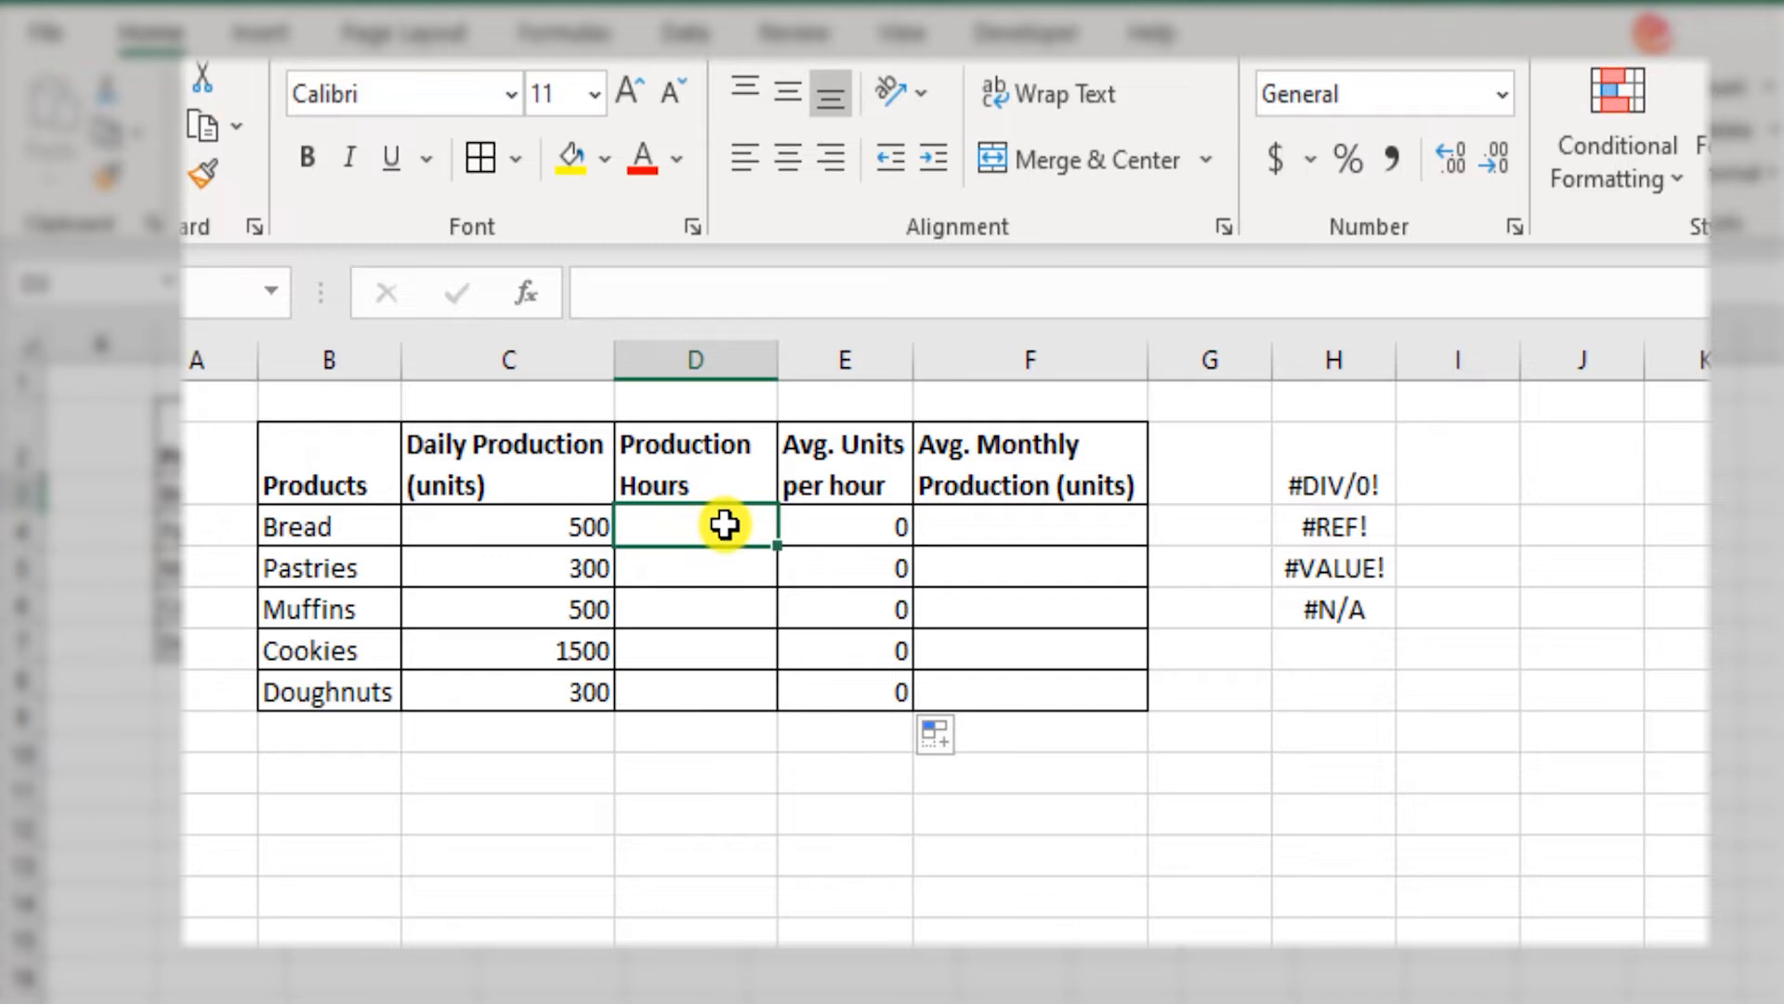
type("25")
key("Return")
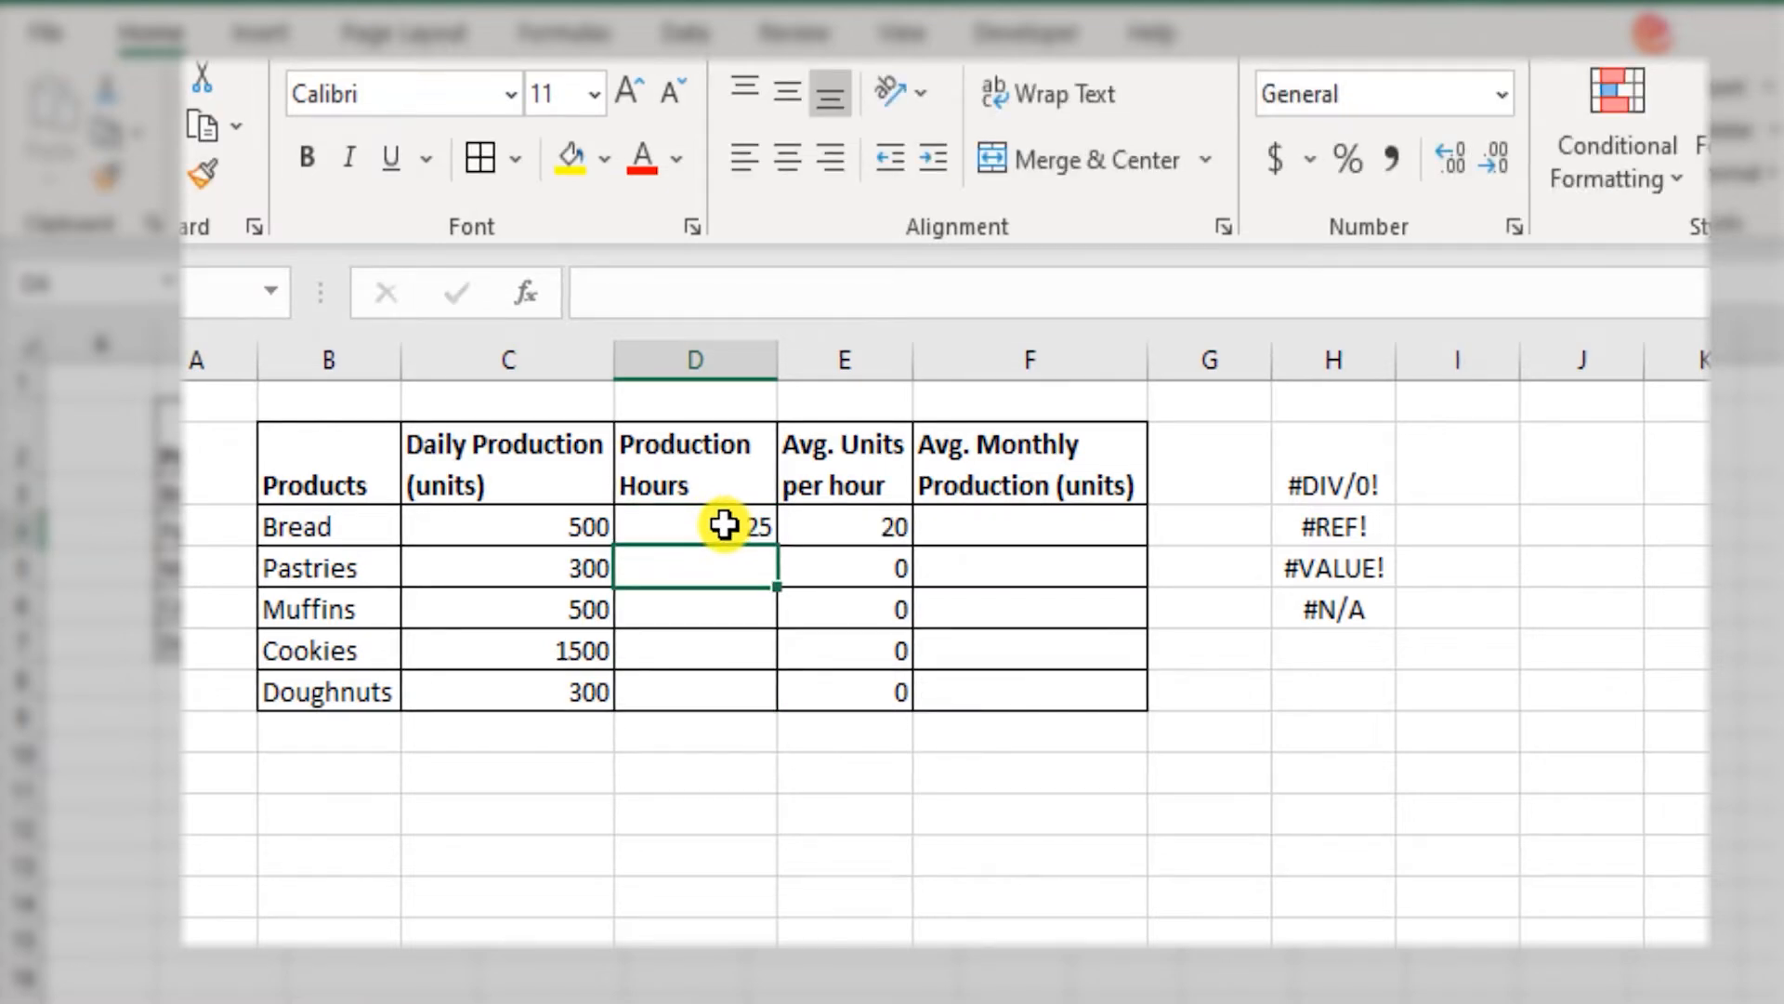
Try 1 and -1 as Pastries' production hours in D4, undoing the negative entry and clearing the cell.
type("0")
key("Escape")
type("1")
key("Return")
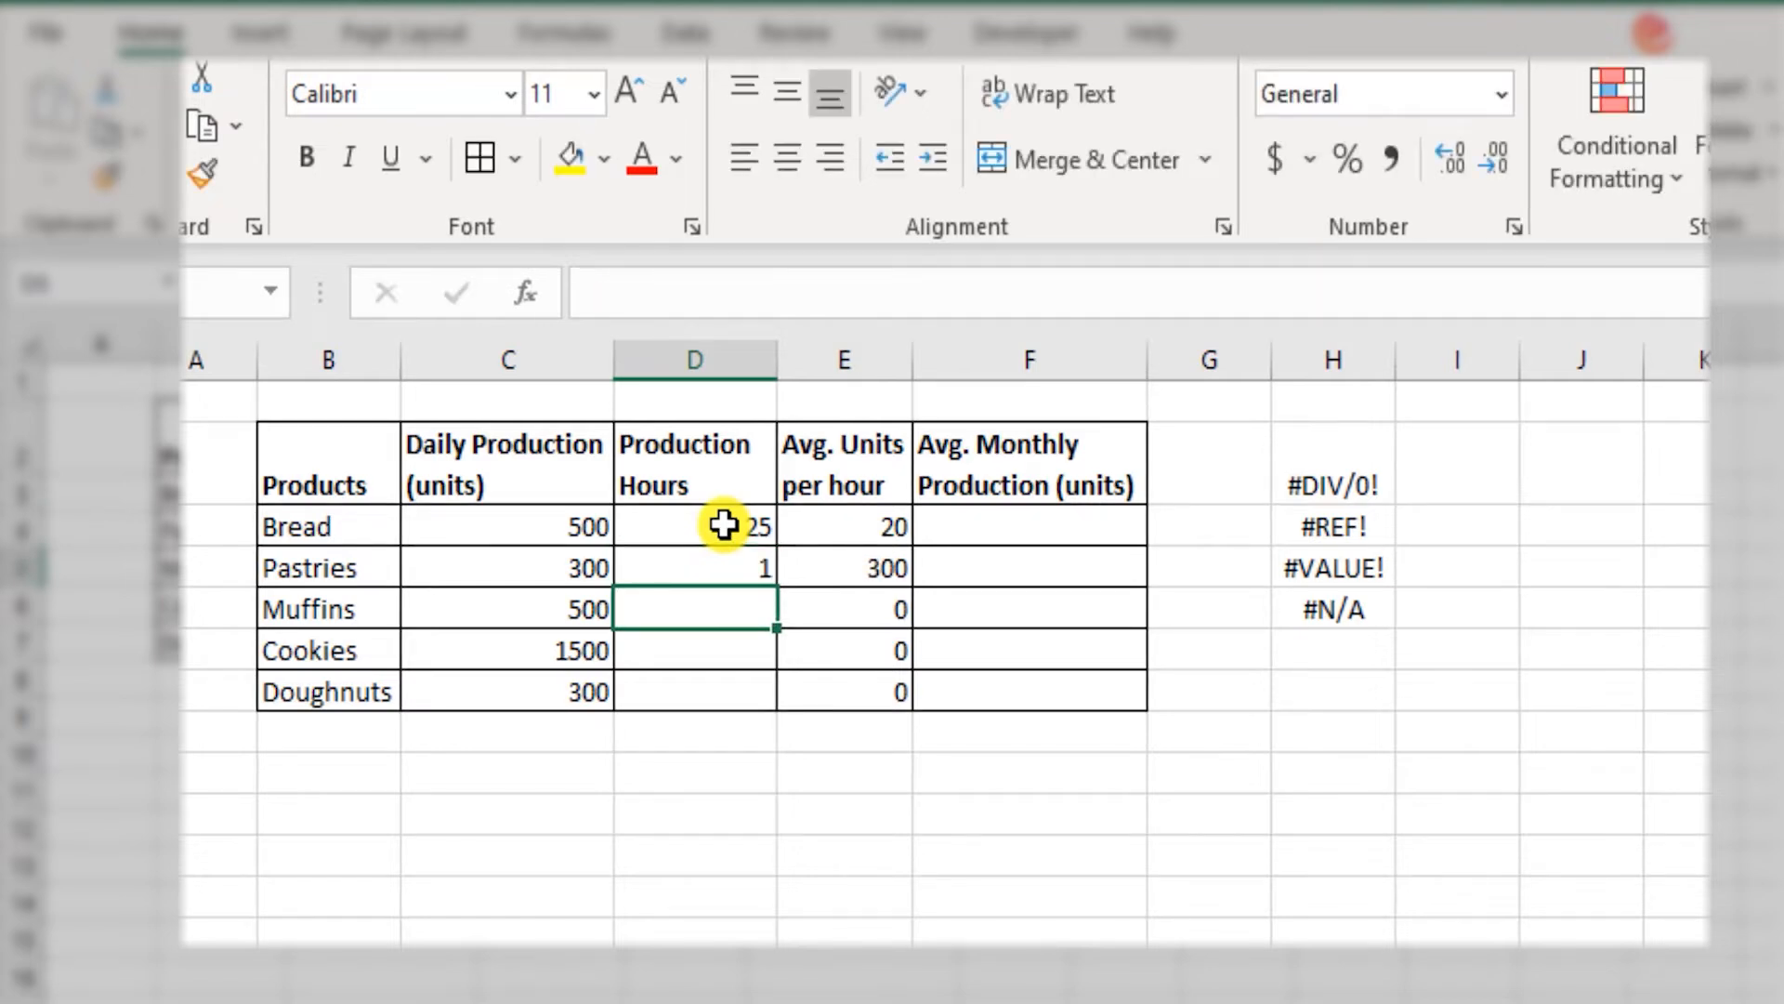
key("Up")
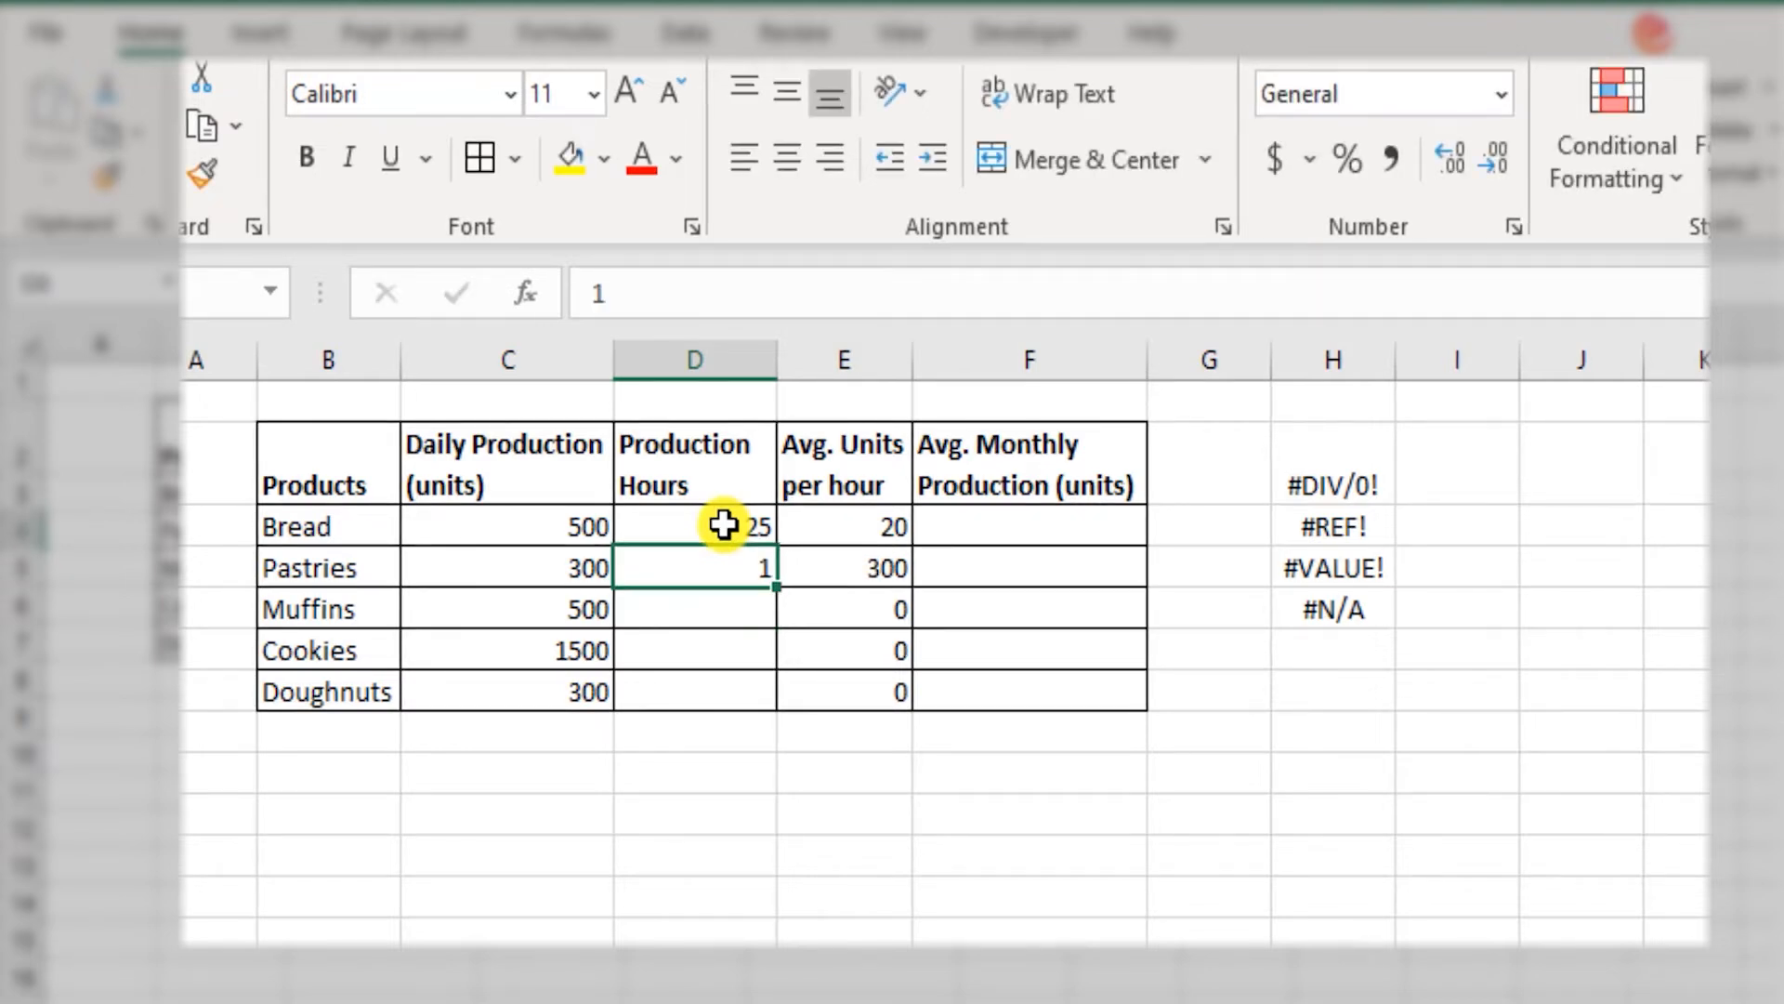
type("-1")
key("Return")
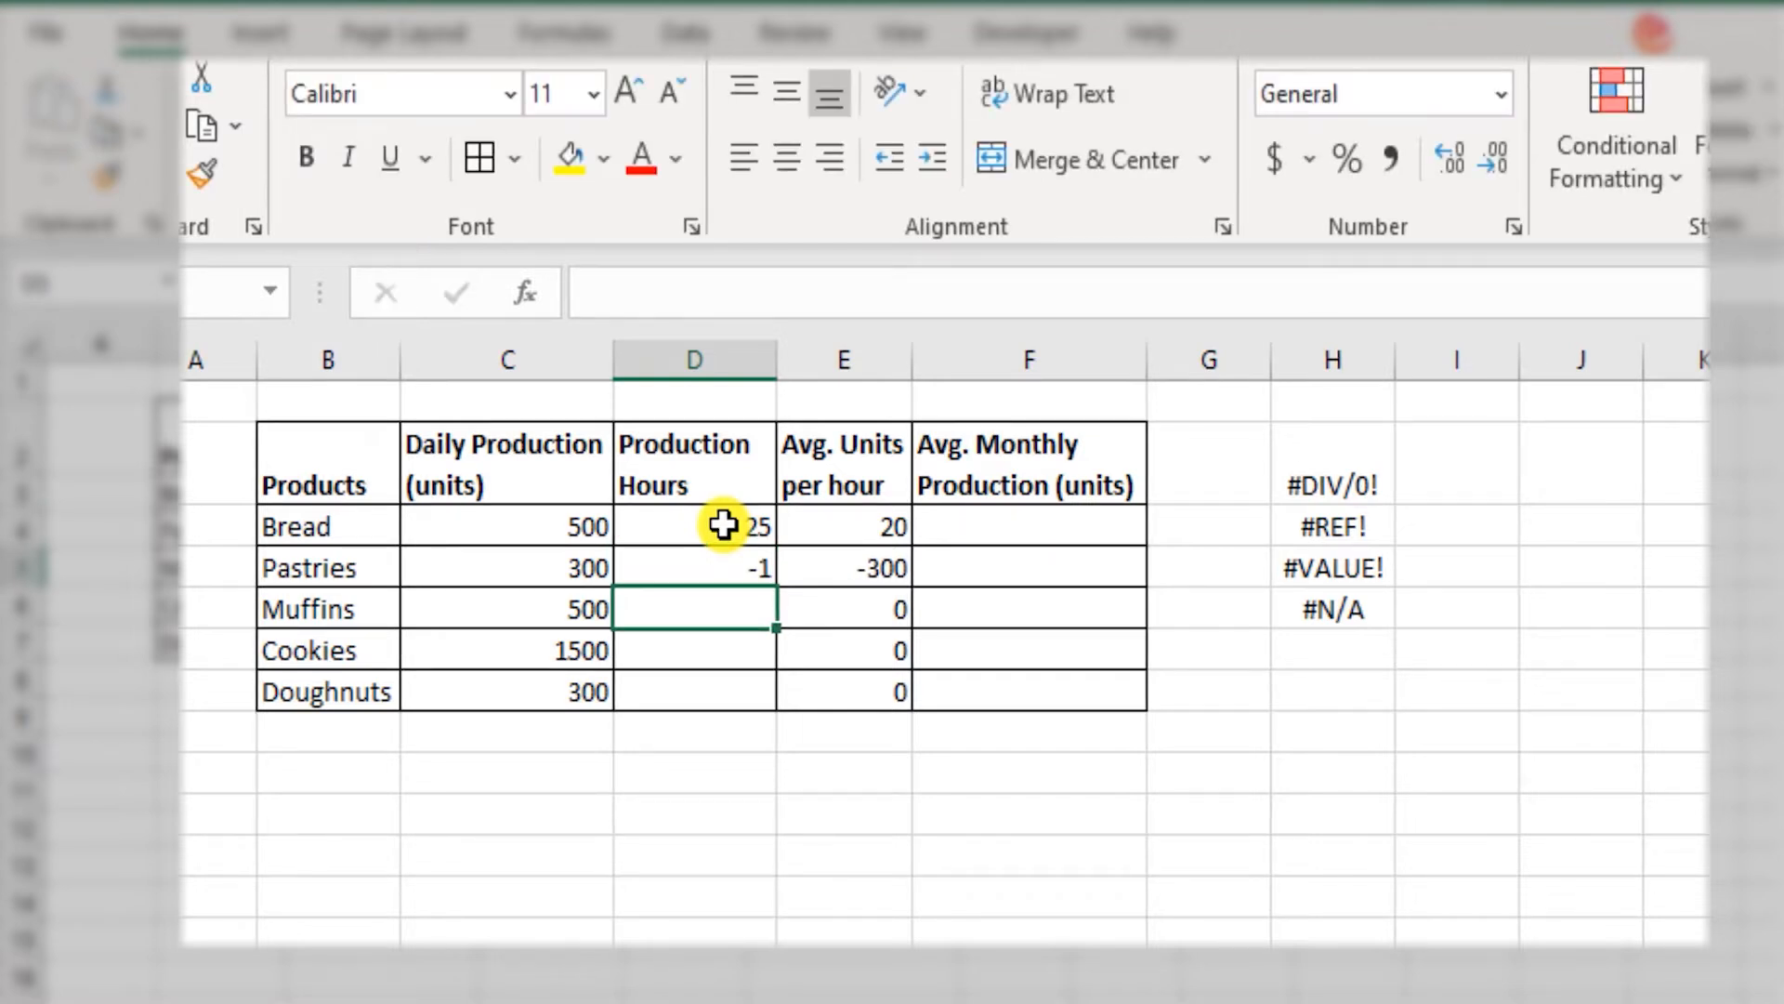
key("ctrl+z")
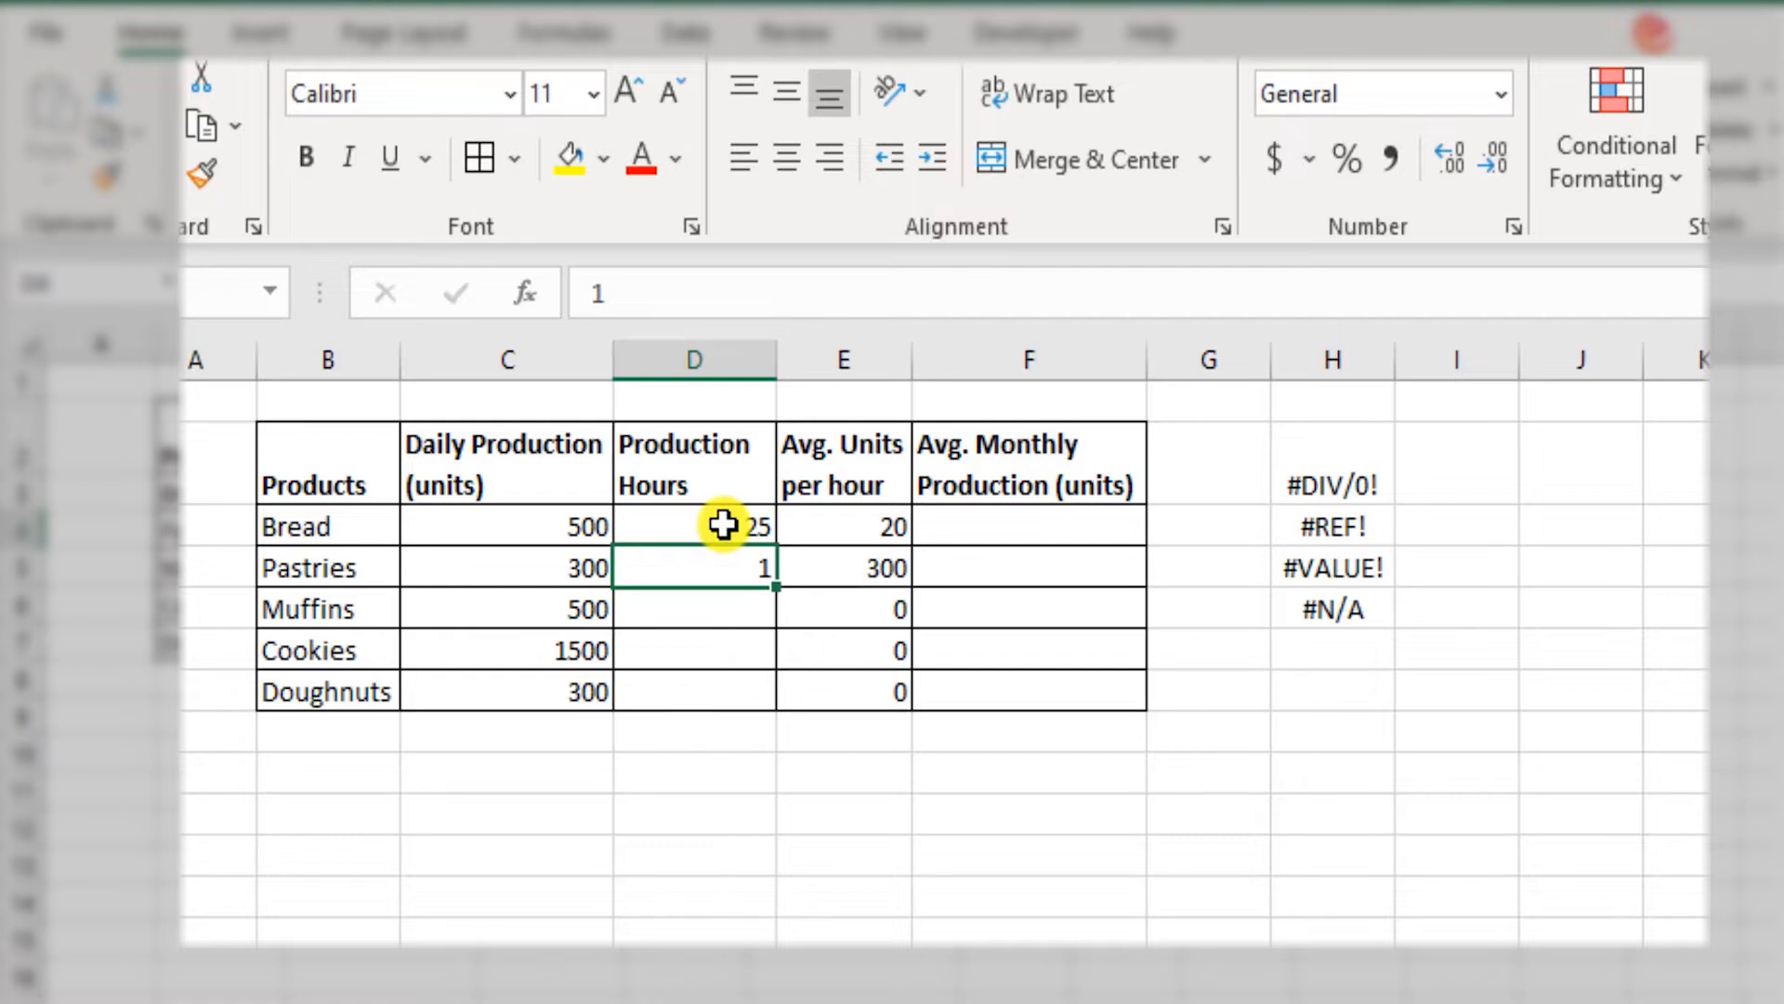
key("Delete")
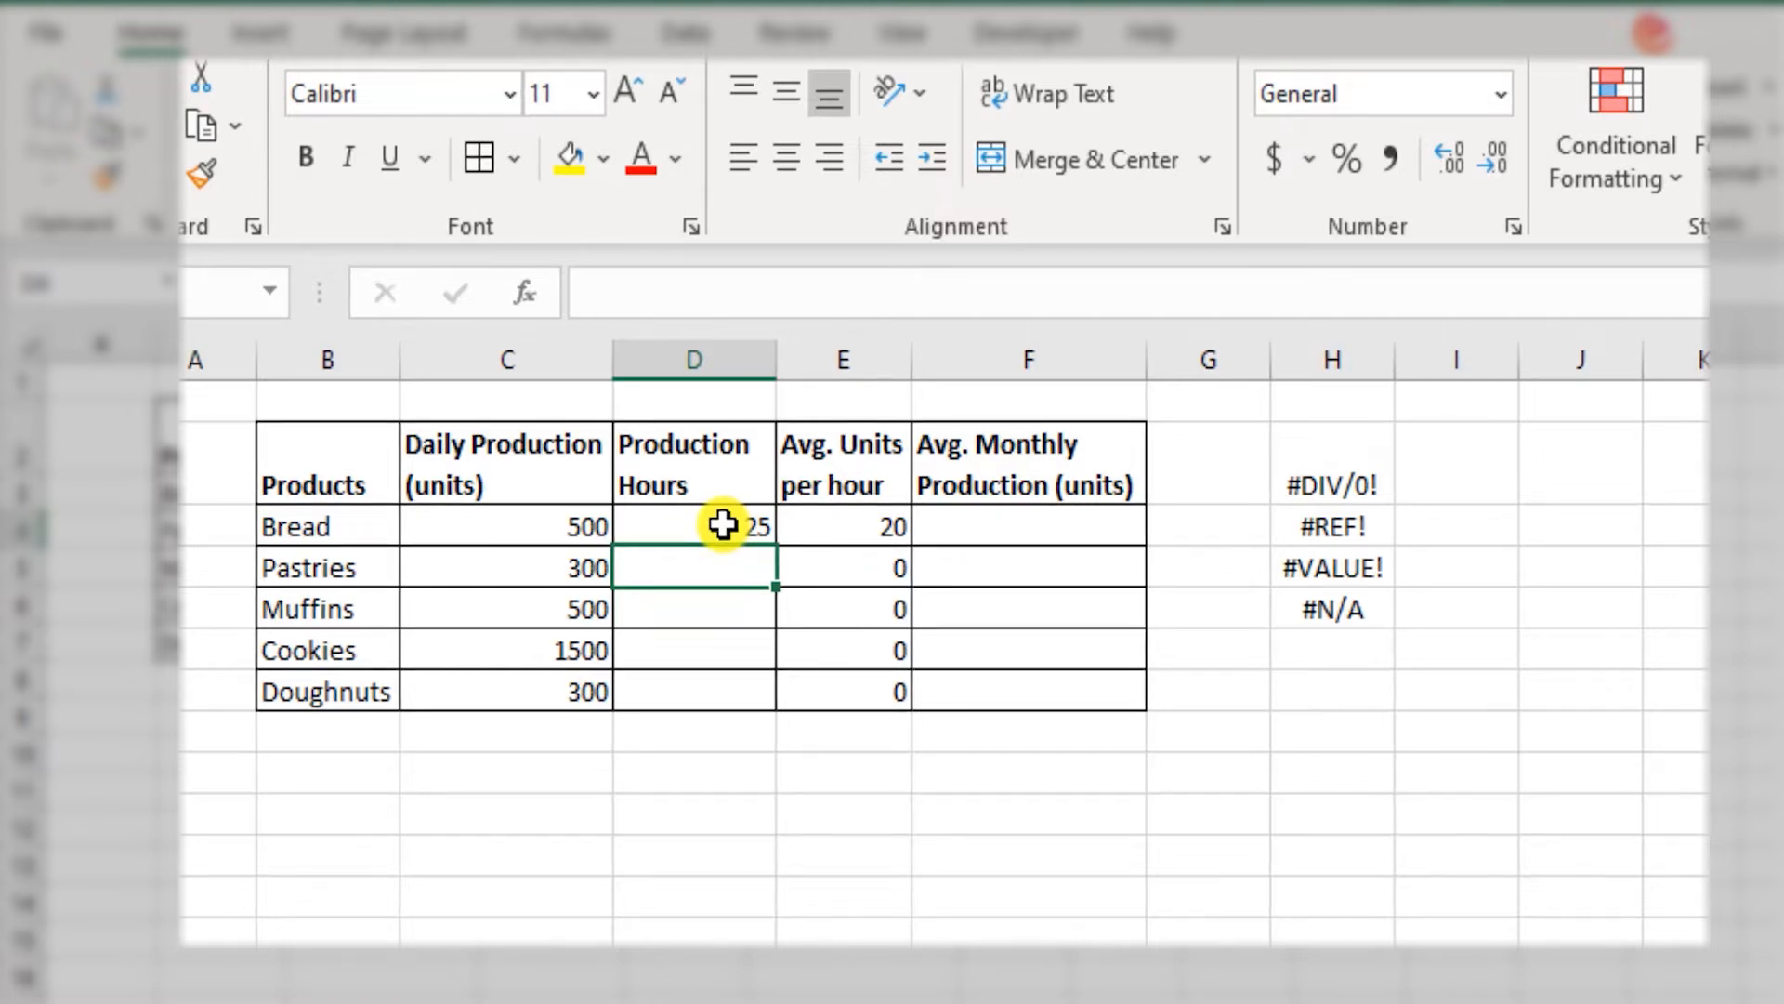
Enter production hours in D4:D7: 30 for Pastries, 20 for Muffins, 15 for Cookies and 10 for Doughnuts.
type("30")
key("Return")
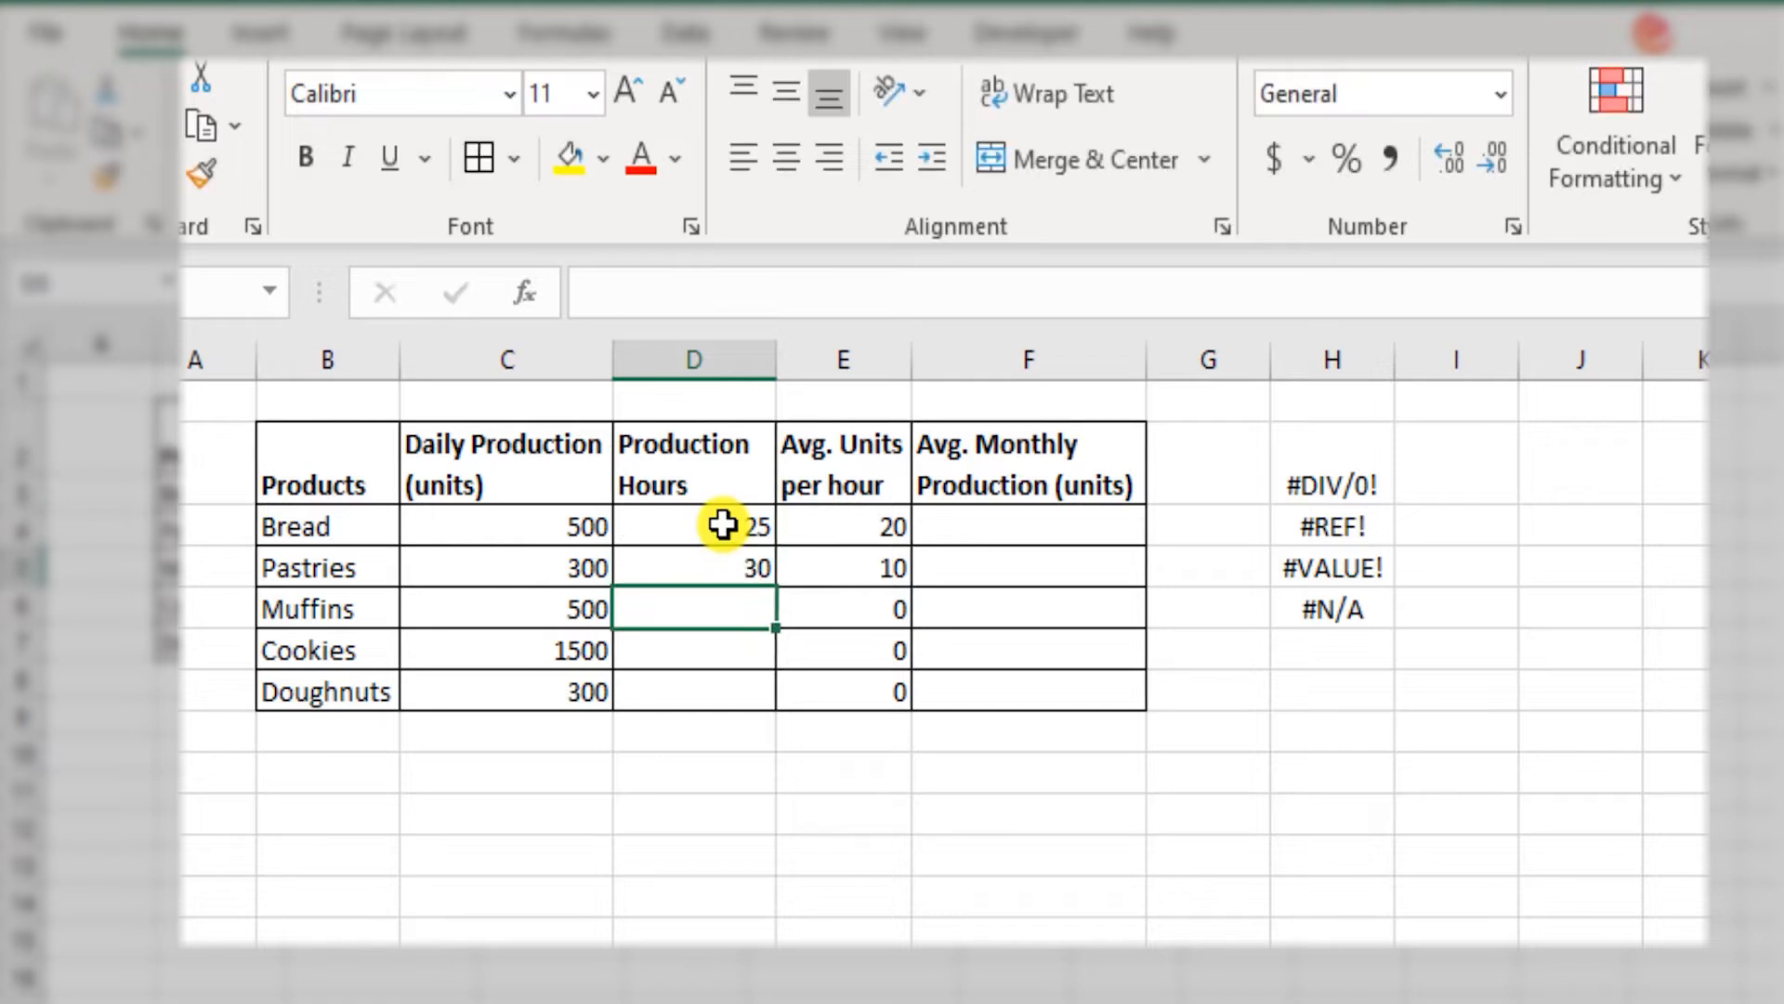
type("20")
key("Return")
type("15")
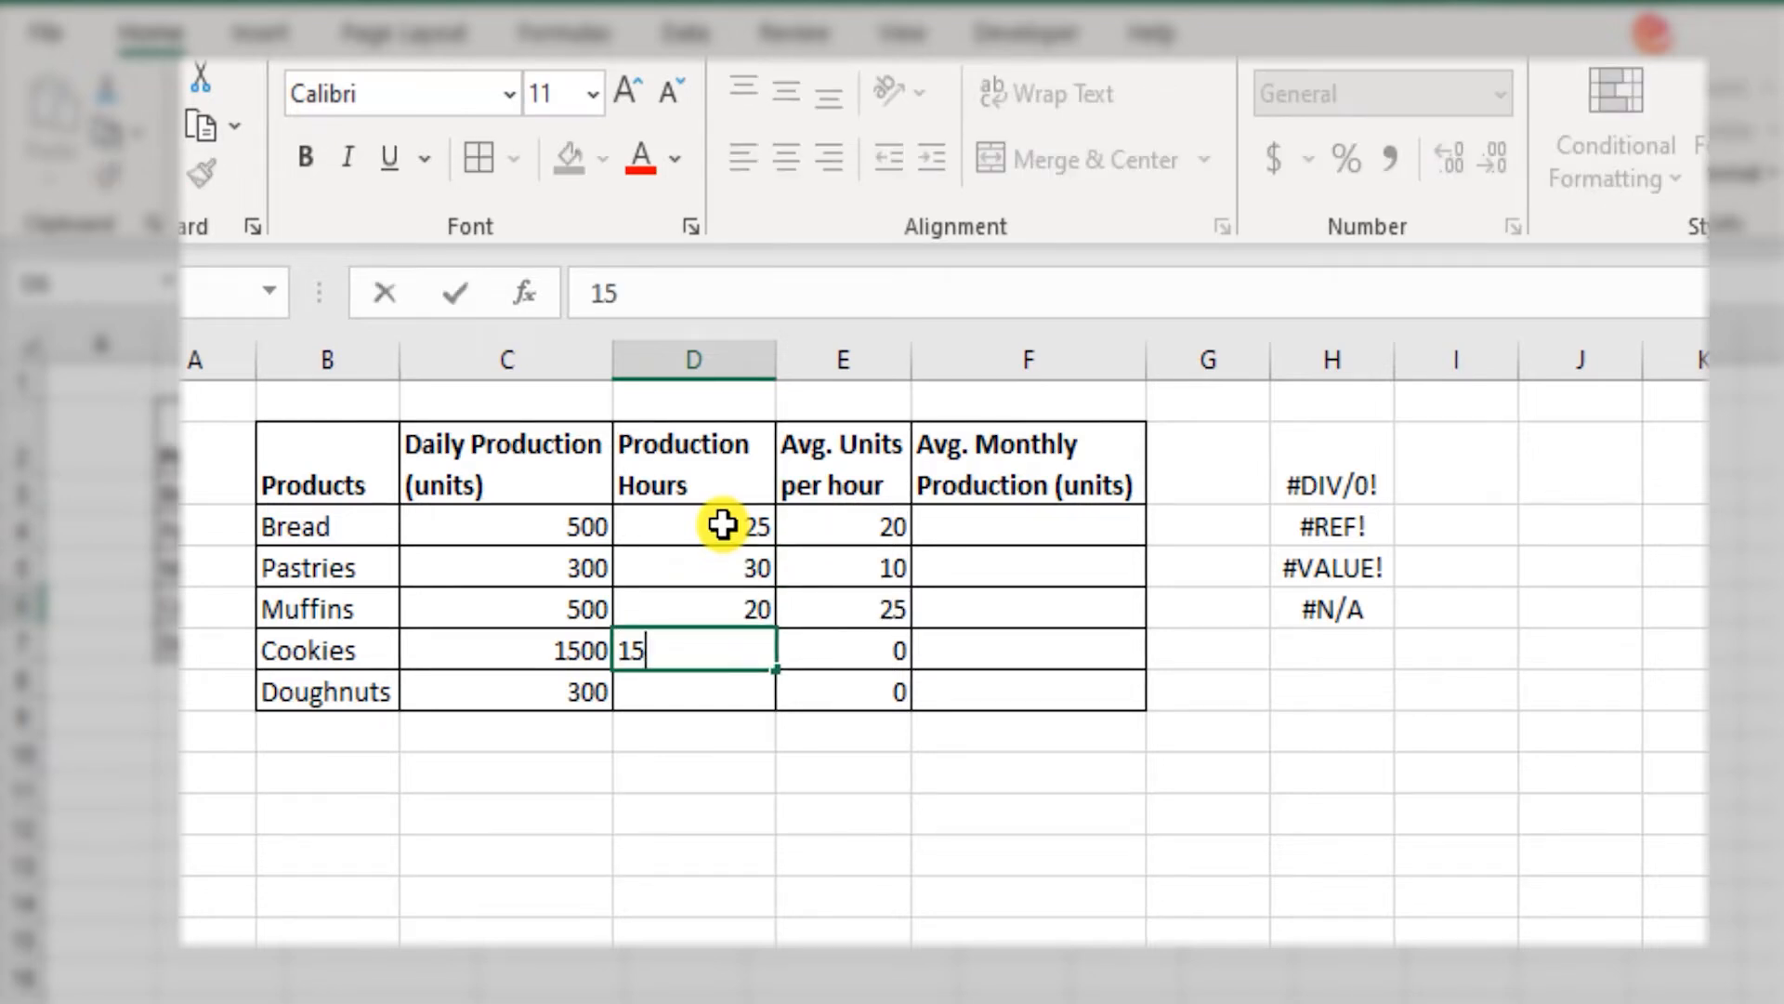
key("Return")
type("10")
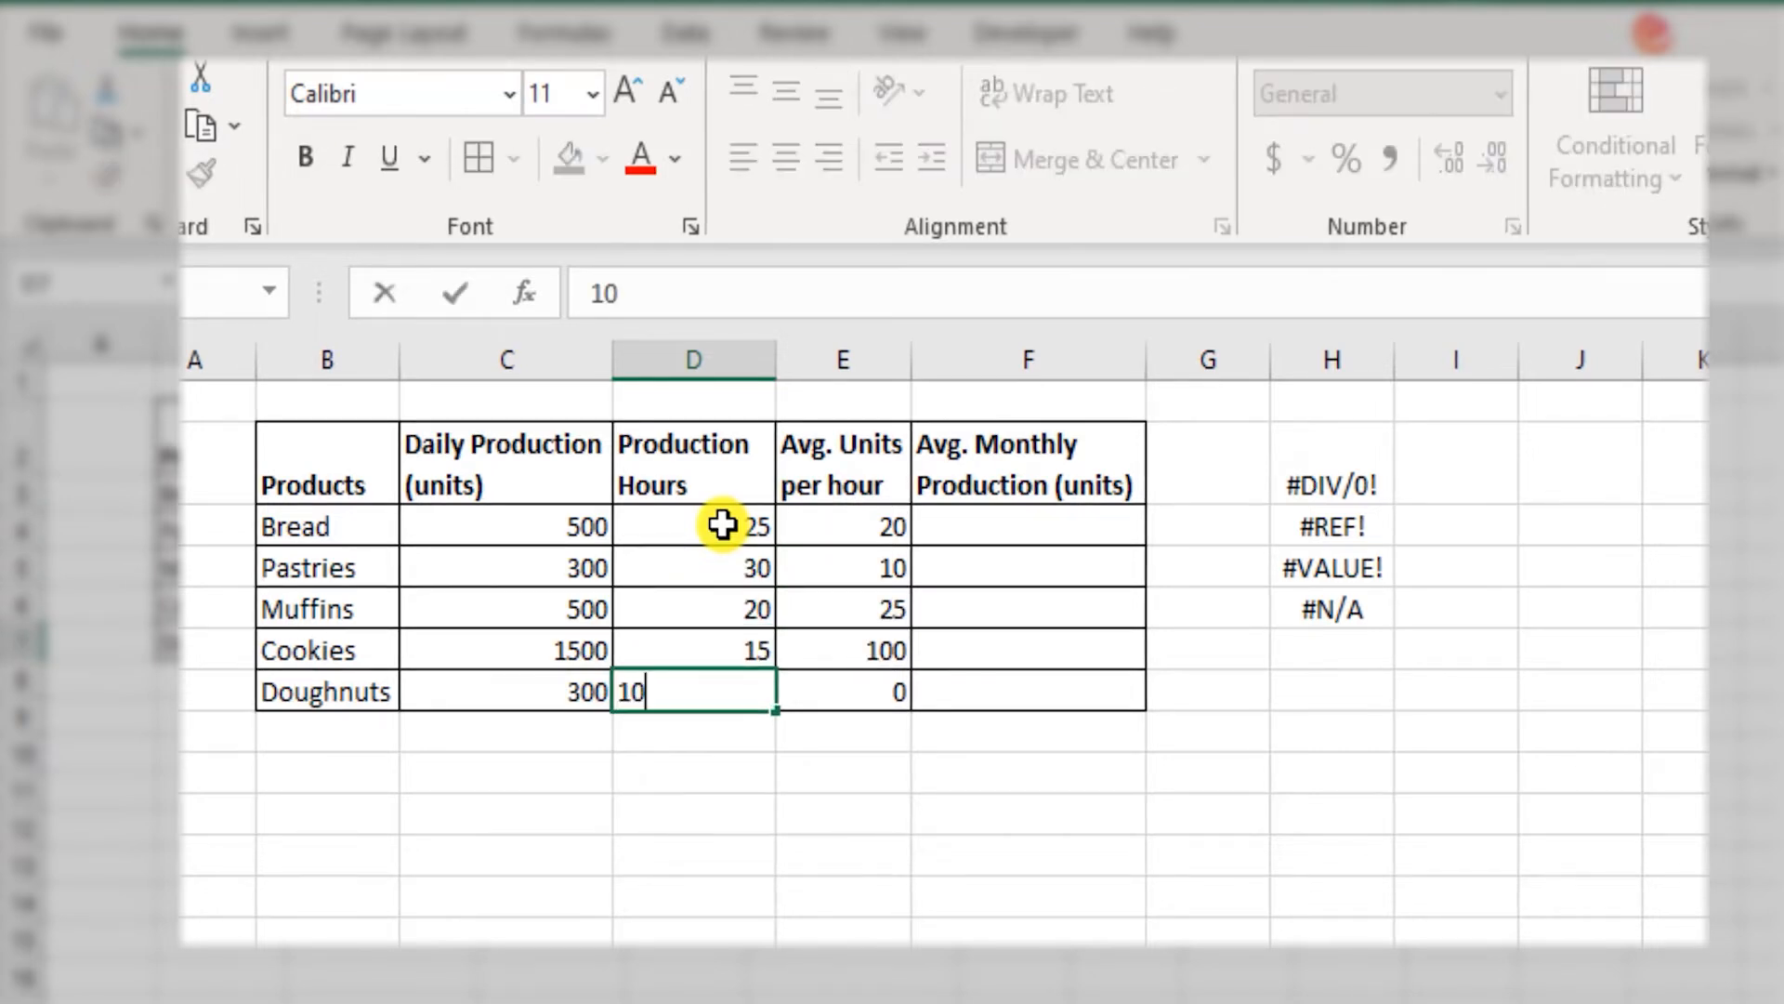
key("Return")
Try clearing all production hours in D3:D7, and undo the deletion.
key("Up")
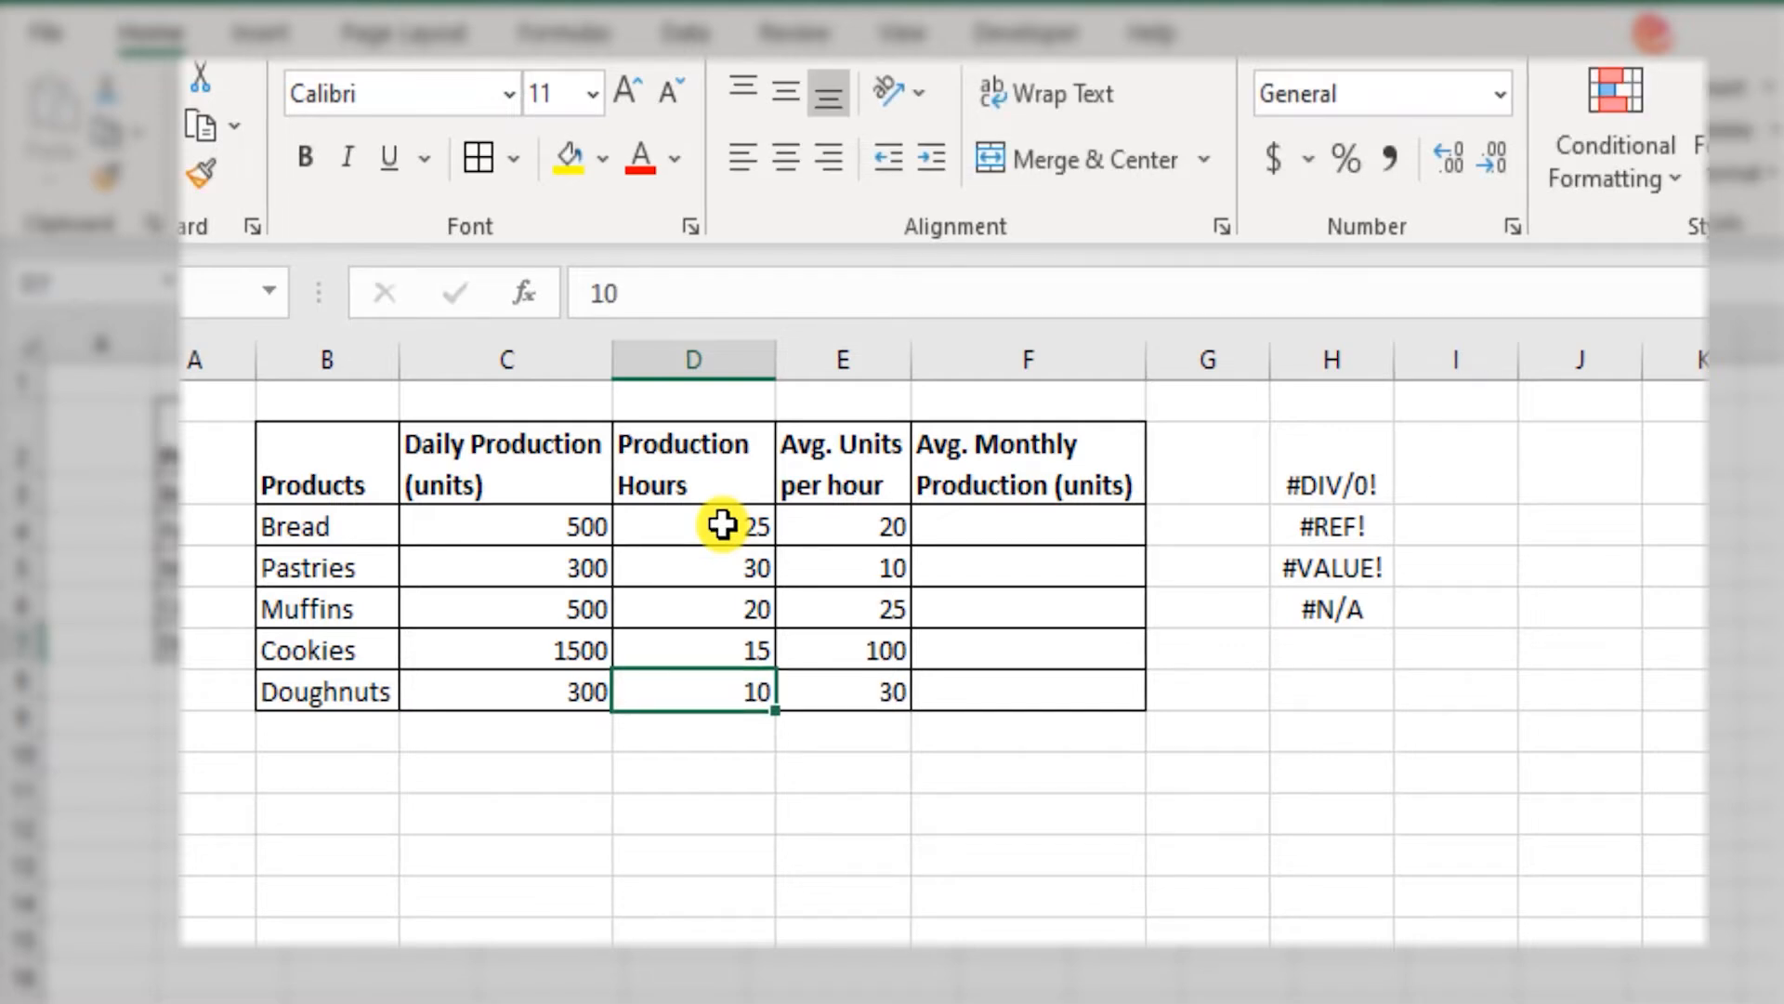
key("shift+Up")
key("shift+Up")
key("shift+Up")
key("shift+Up")
key("Delete")
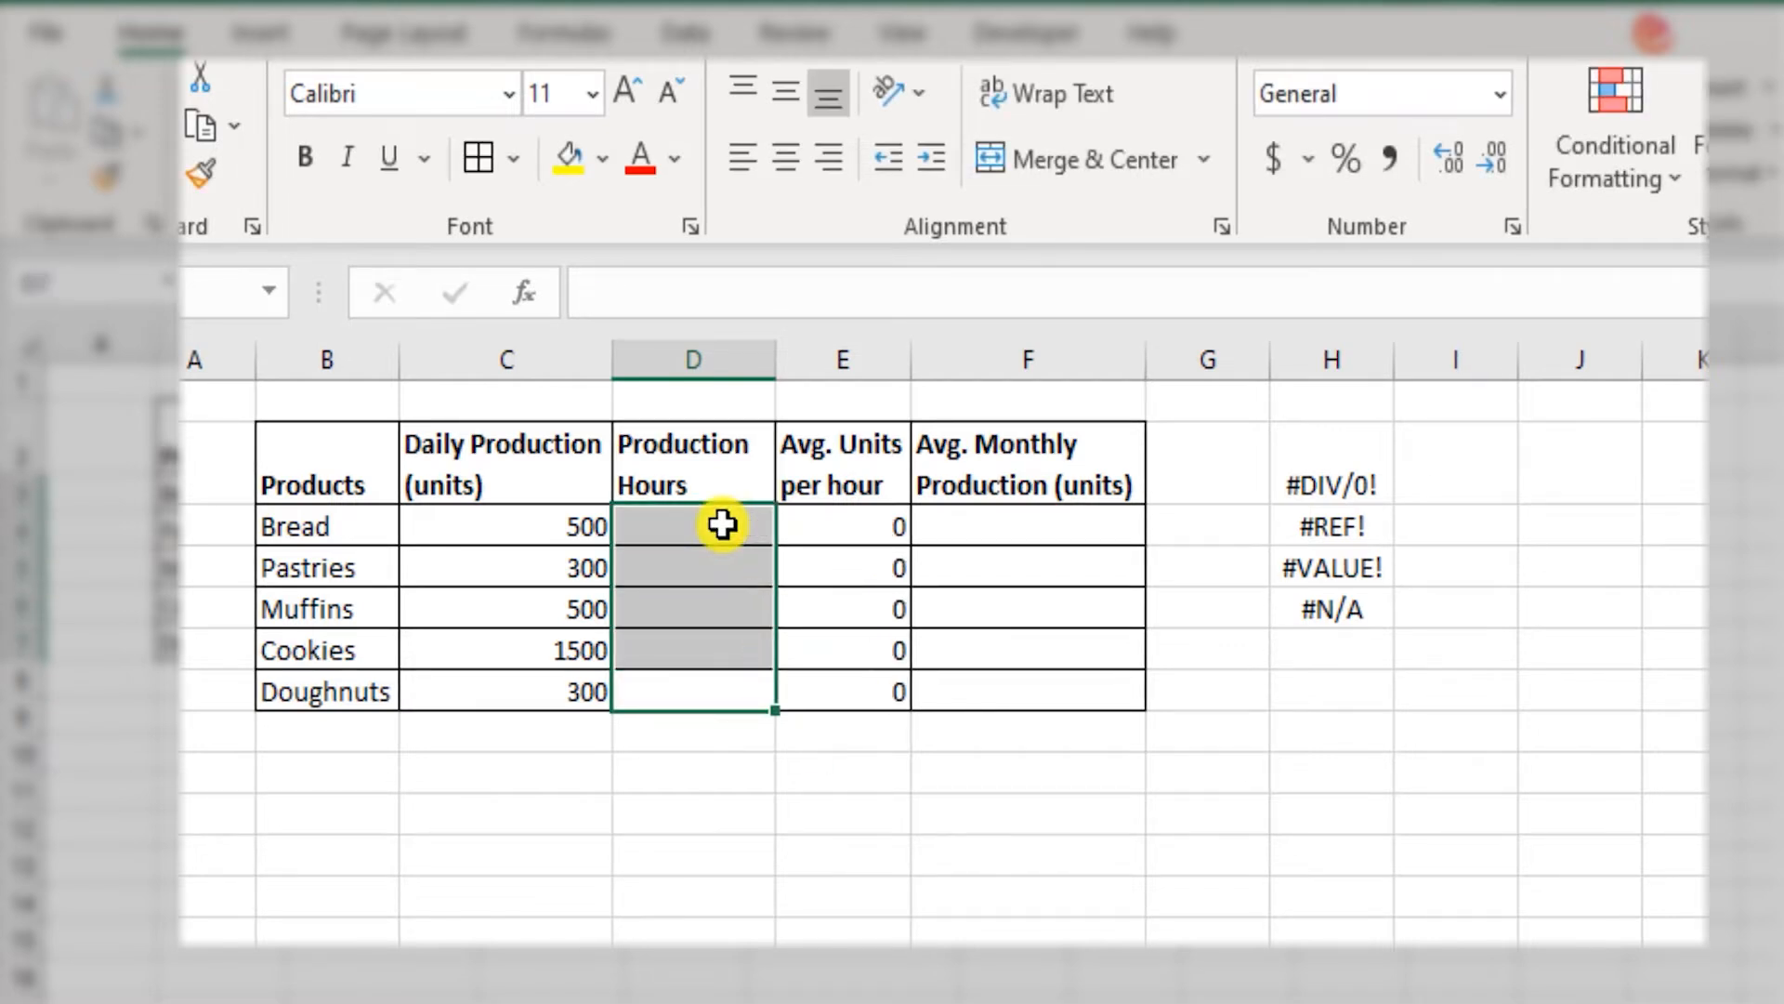
key("ctrl+z")
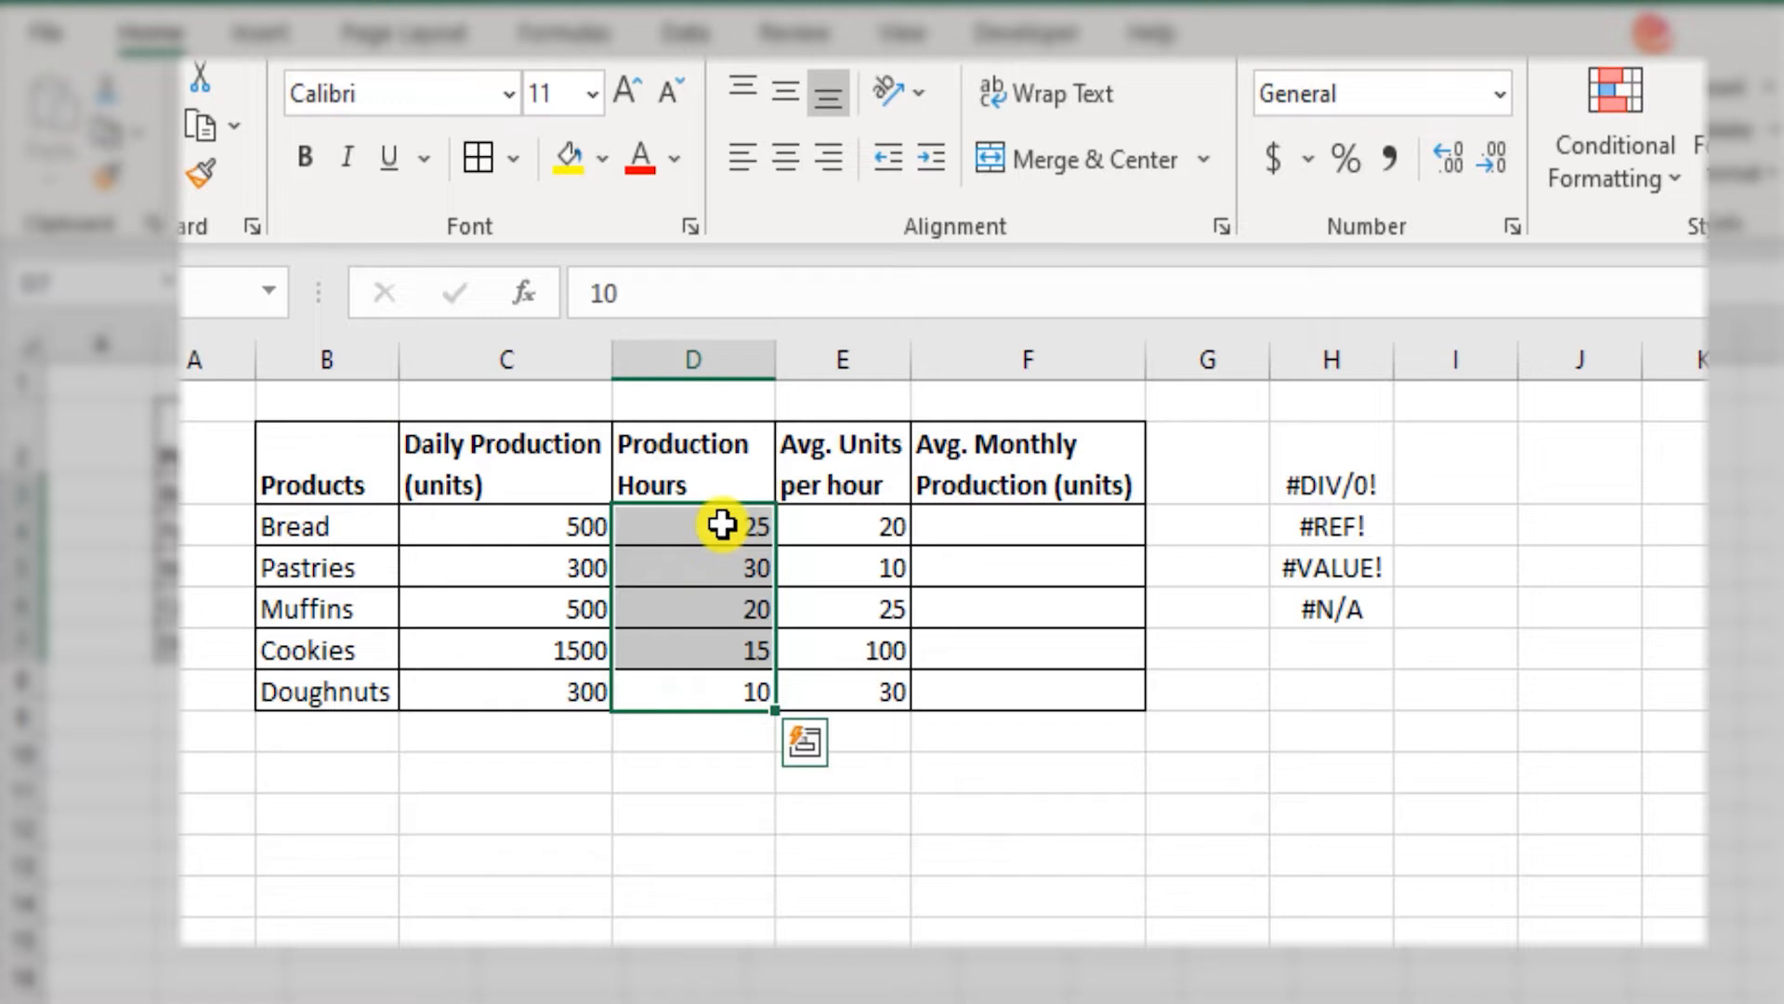
Check the IFERROR formulas for Doughnuts in E7 and Bread in E3.
key("Right")
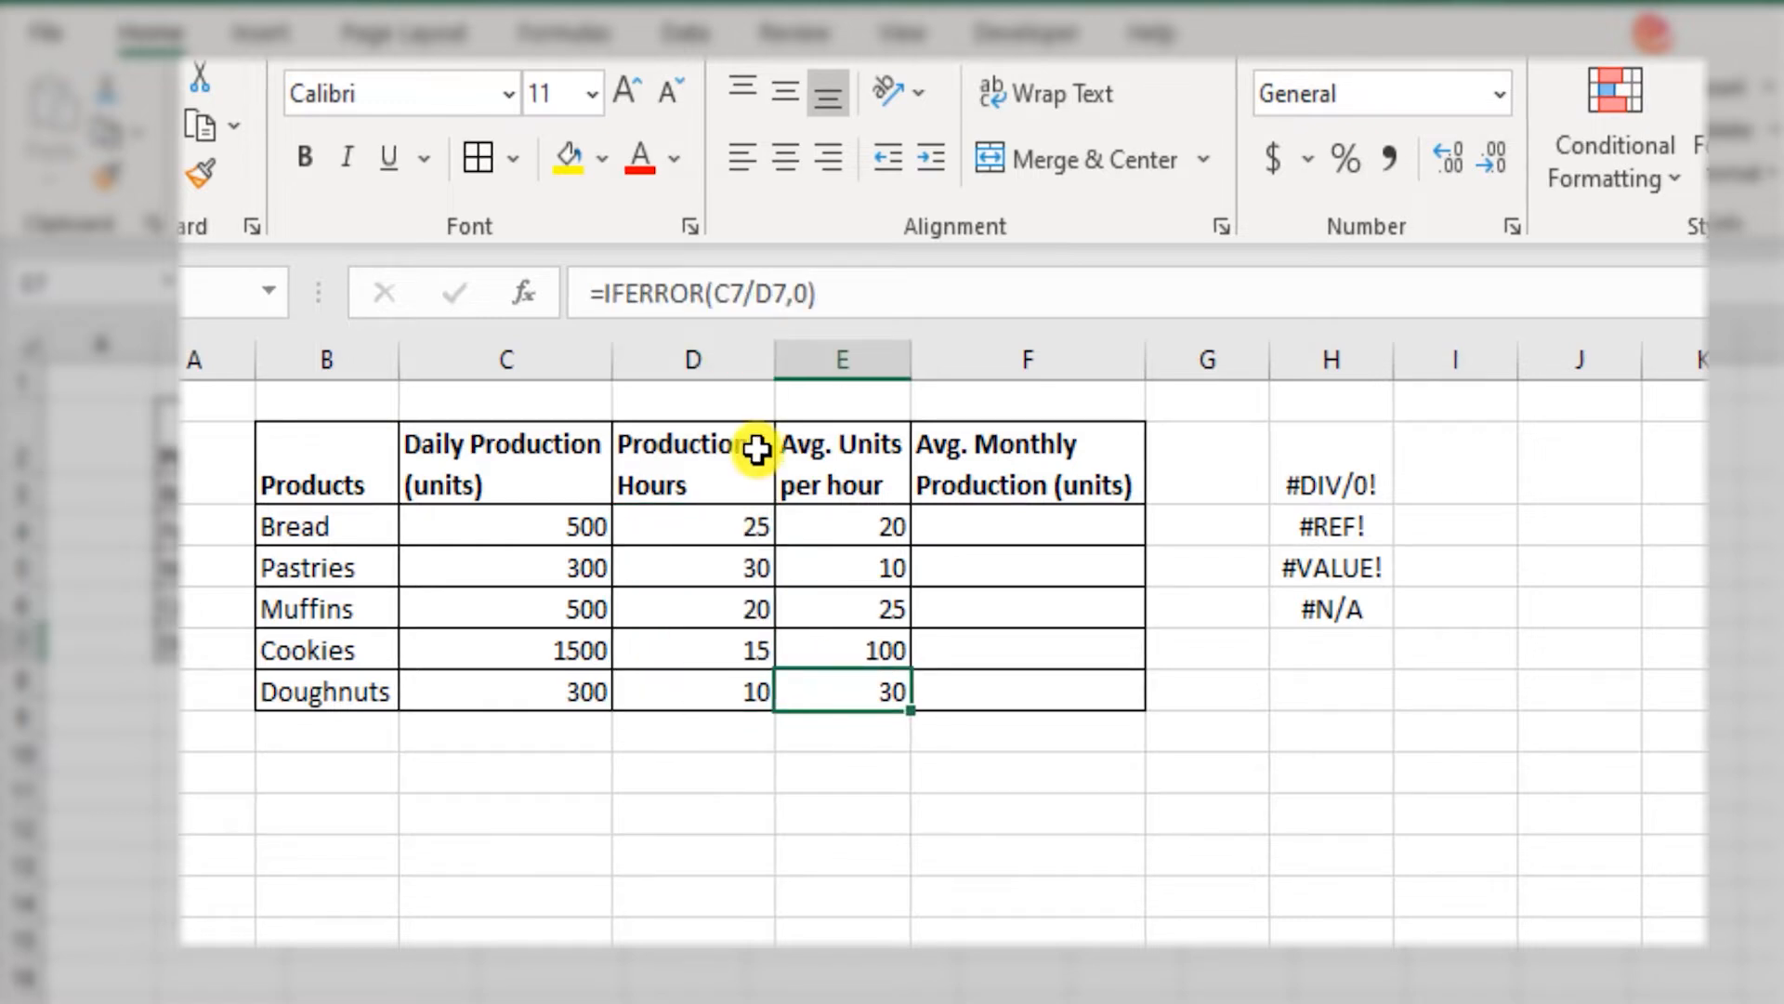
left_click(872, 517)
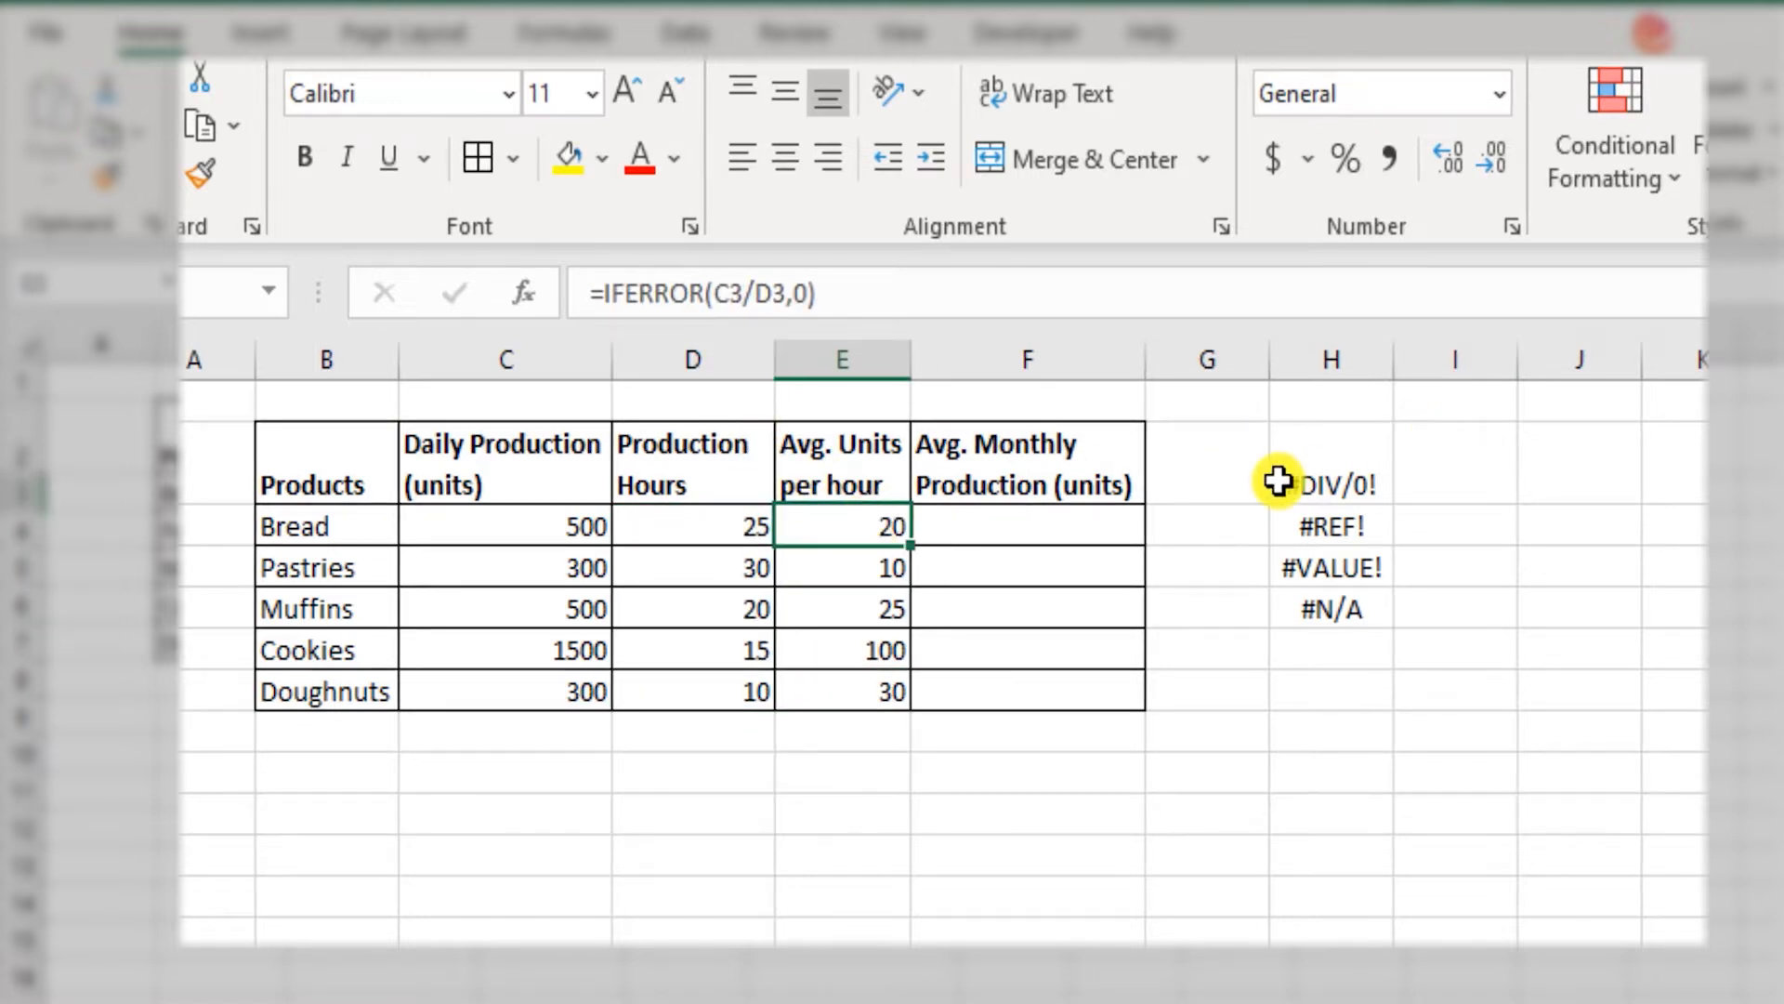
Inspect the #DIV/0! entry in H2 and the C3/D3 value argument of Bread's IFERROR formula in E3.
double_click(1358, 478)
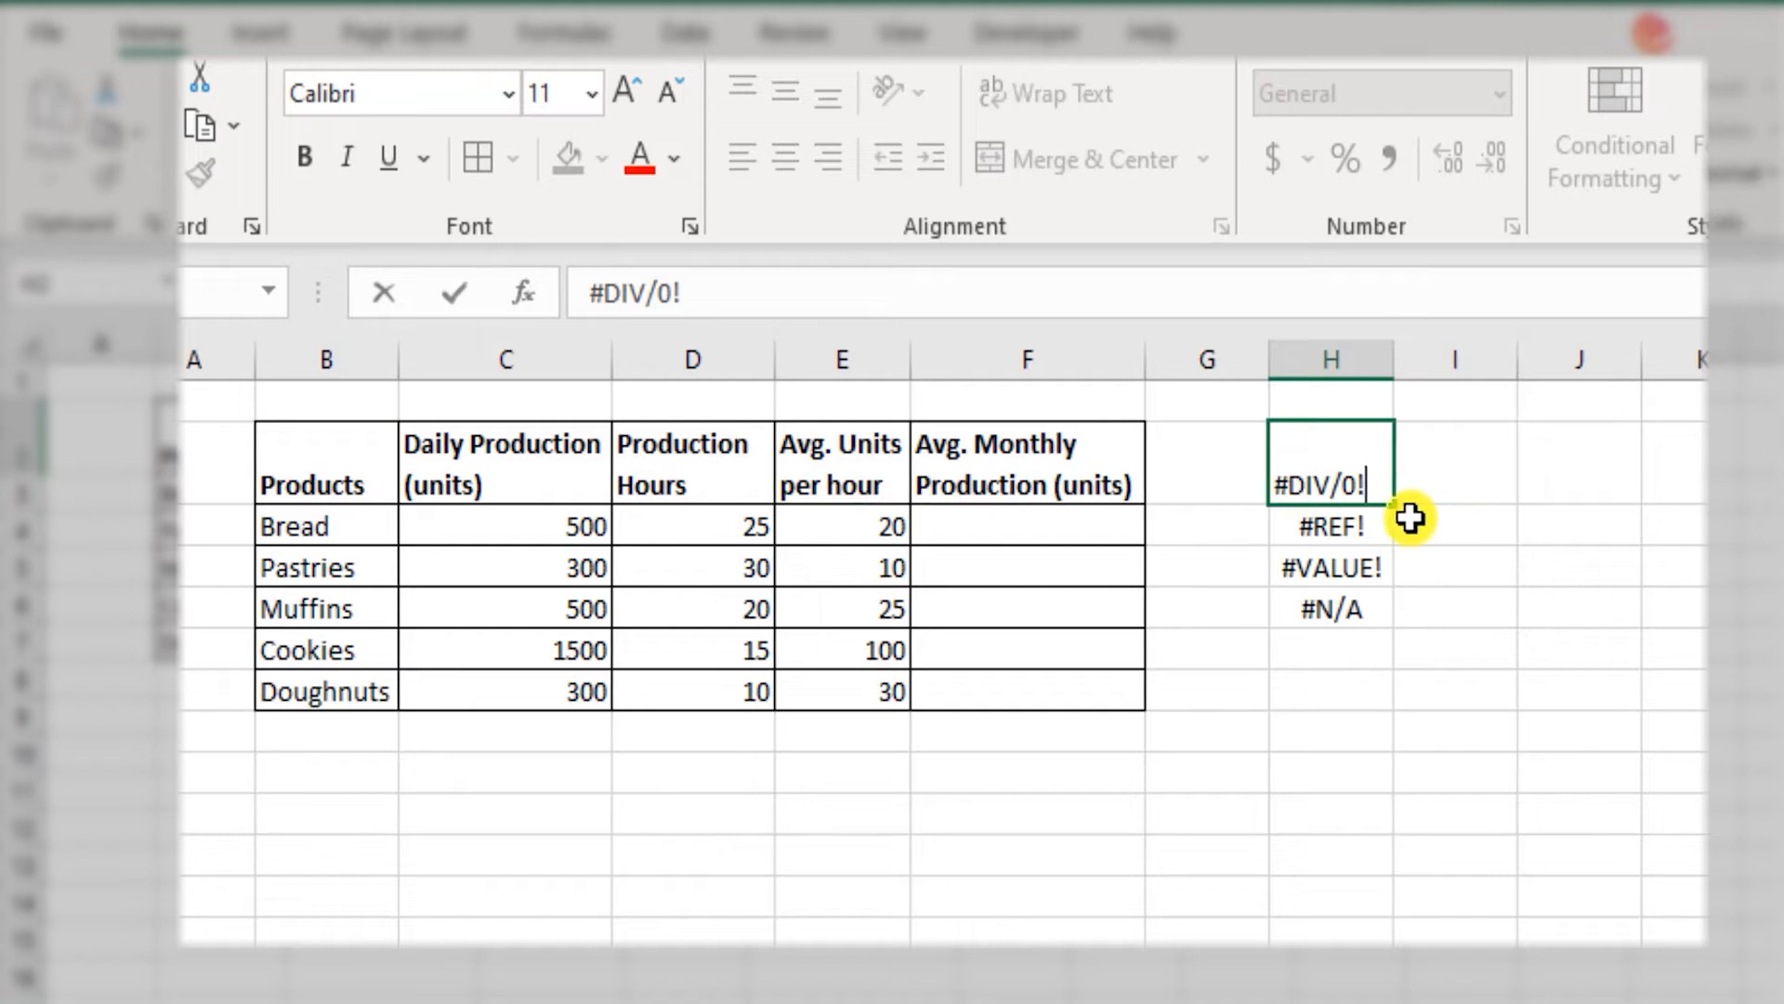
key("Escape")
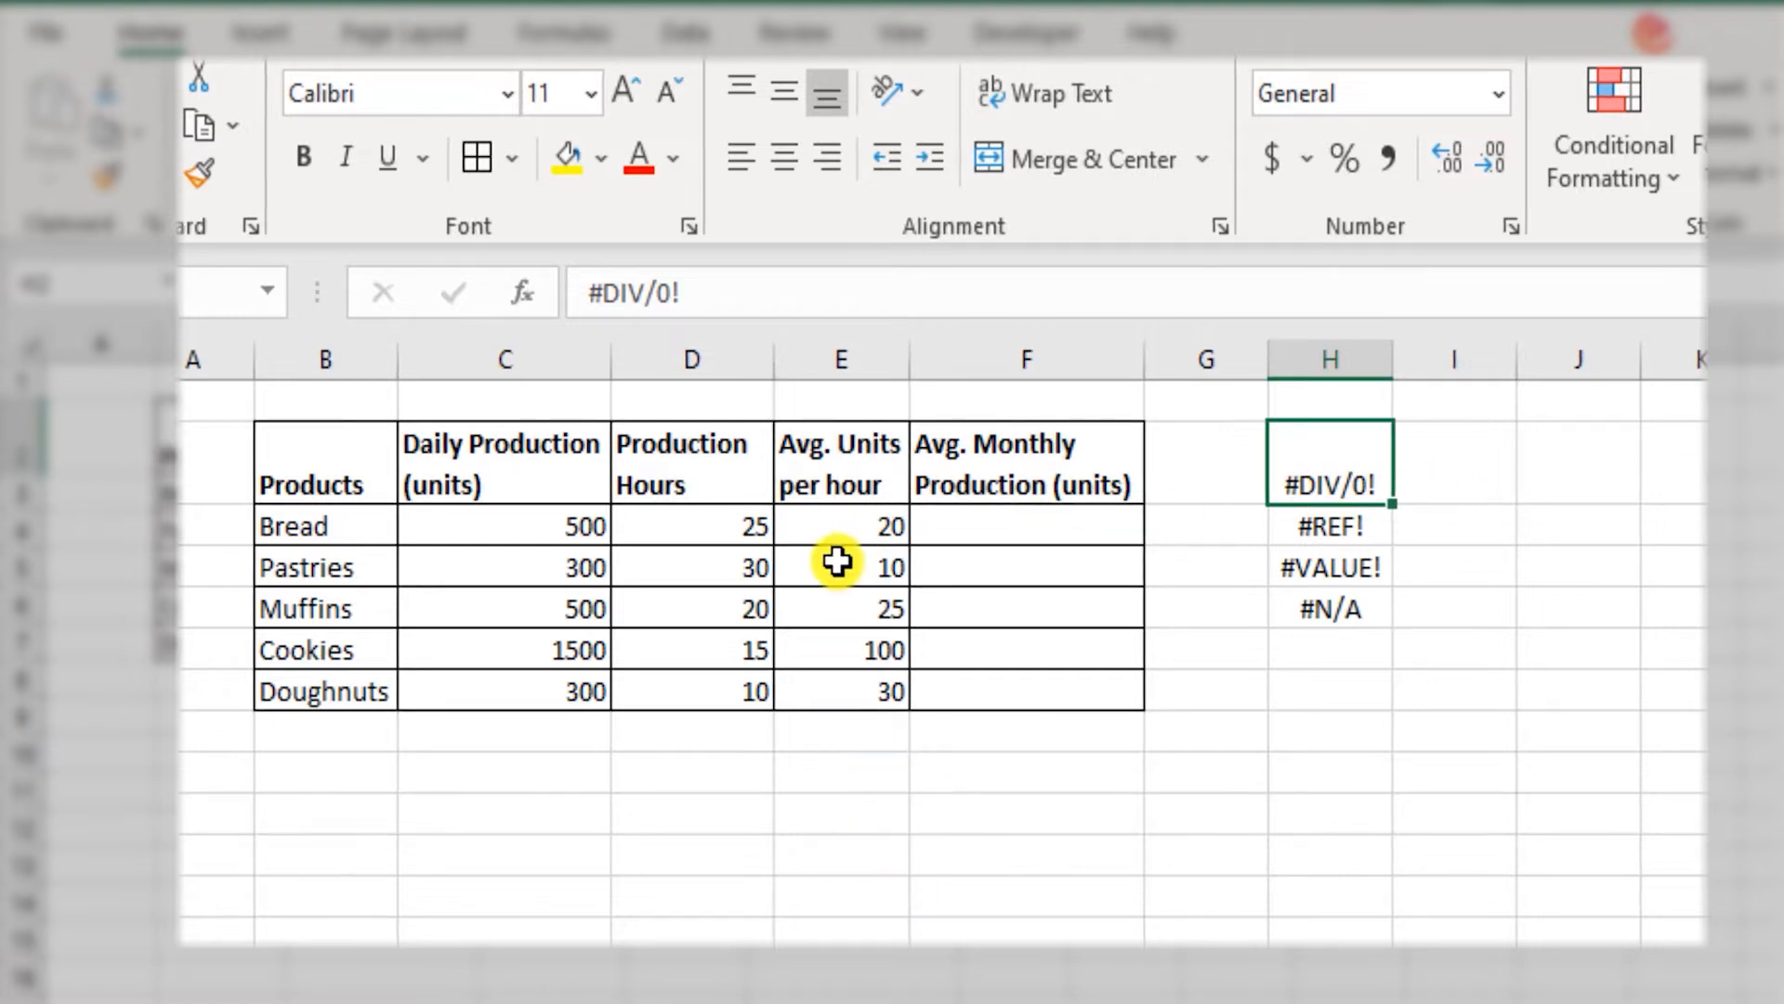
double_click(865, 517)
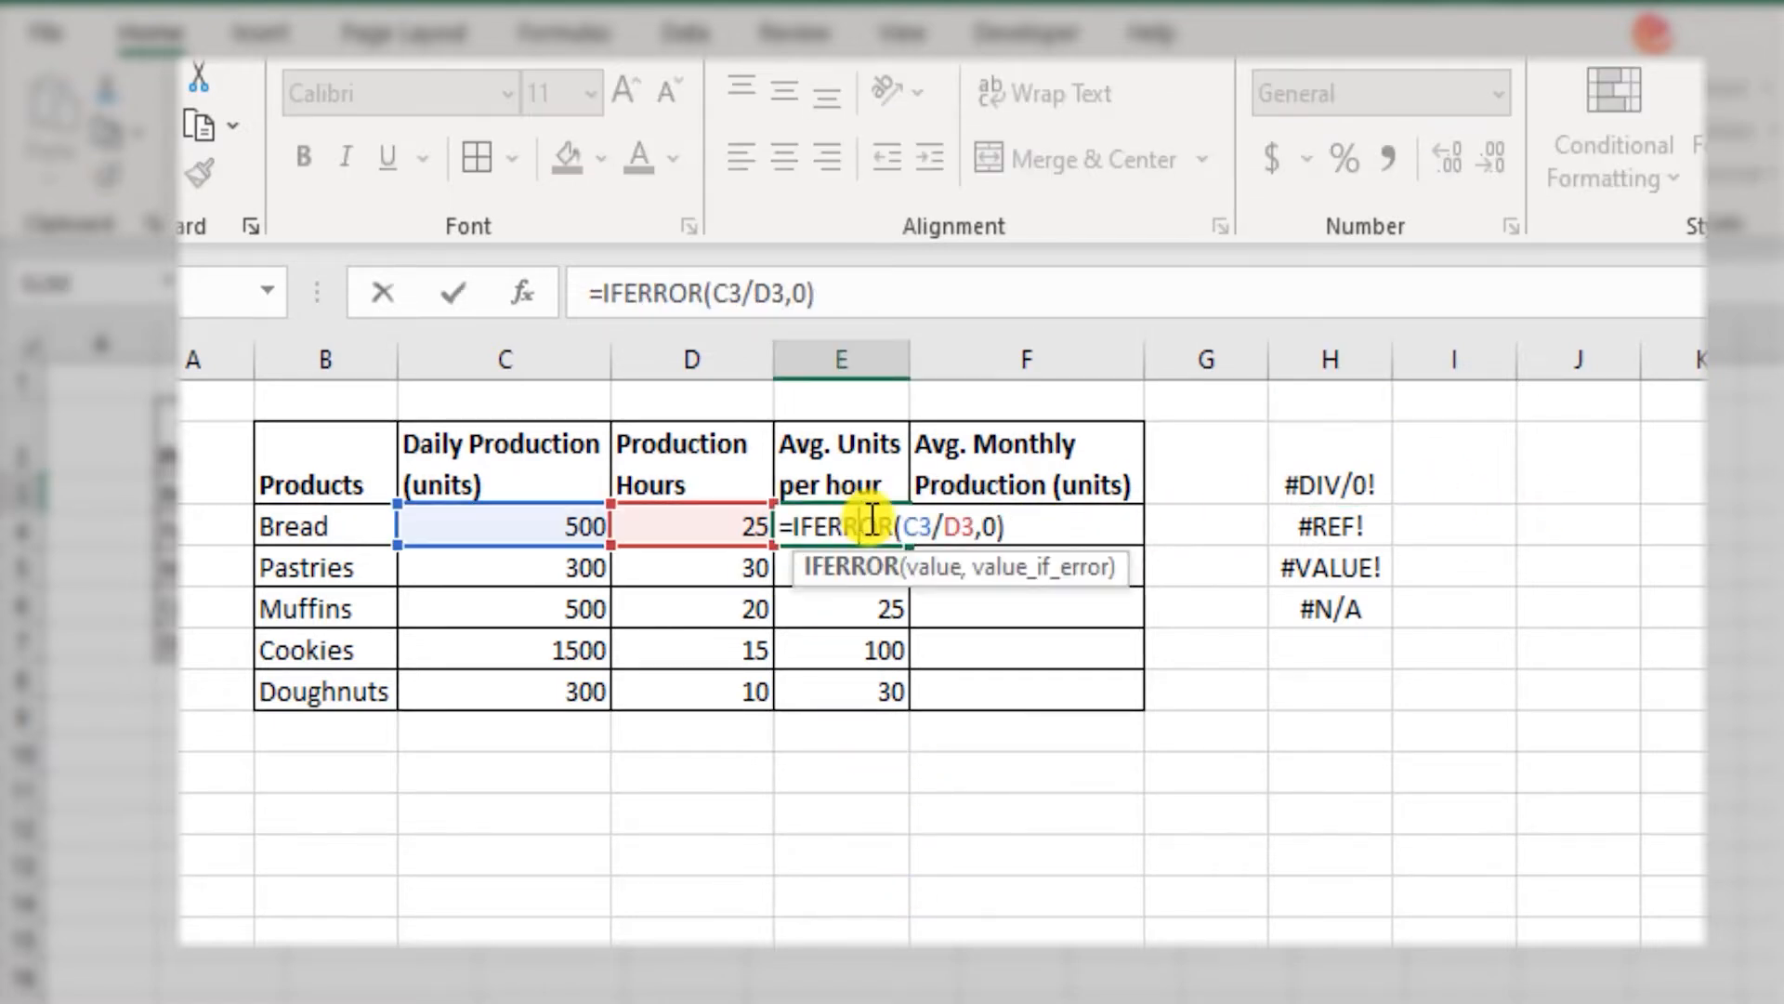
double_click(932, 526)
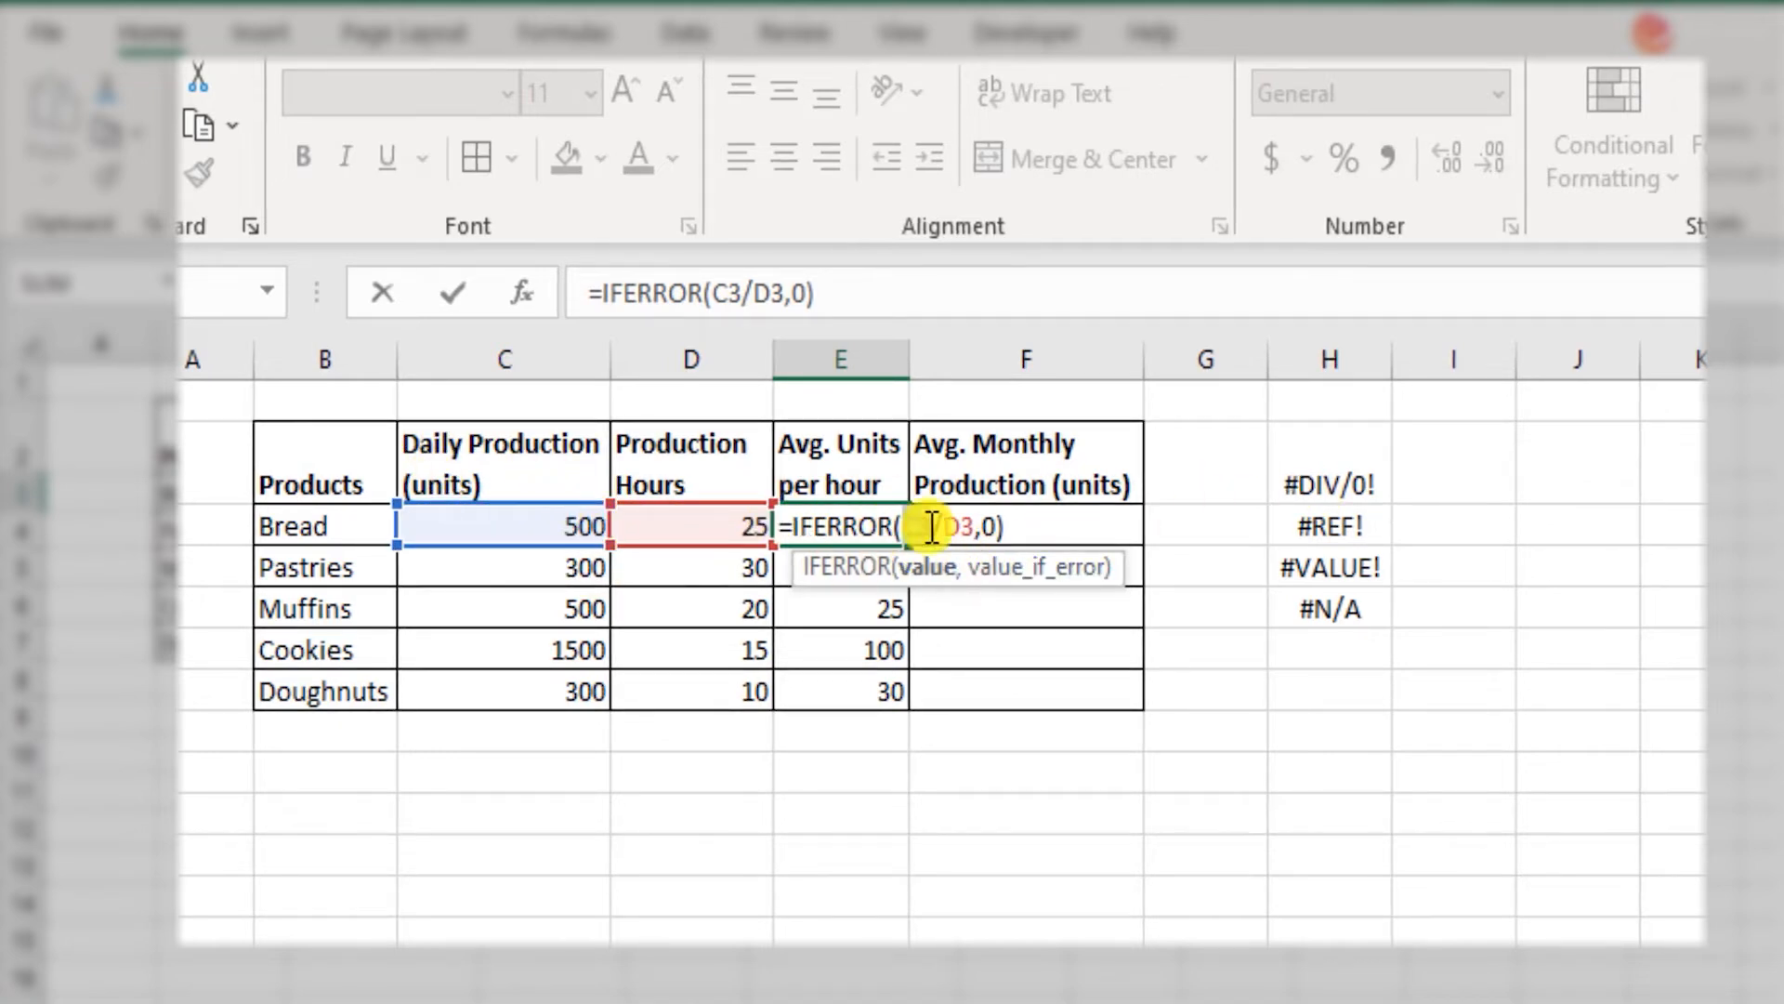
left_click_drag(978, 527, 908, 527)
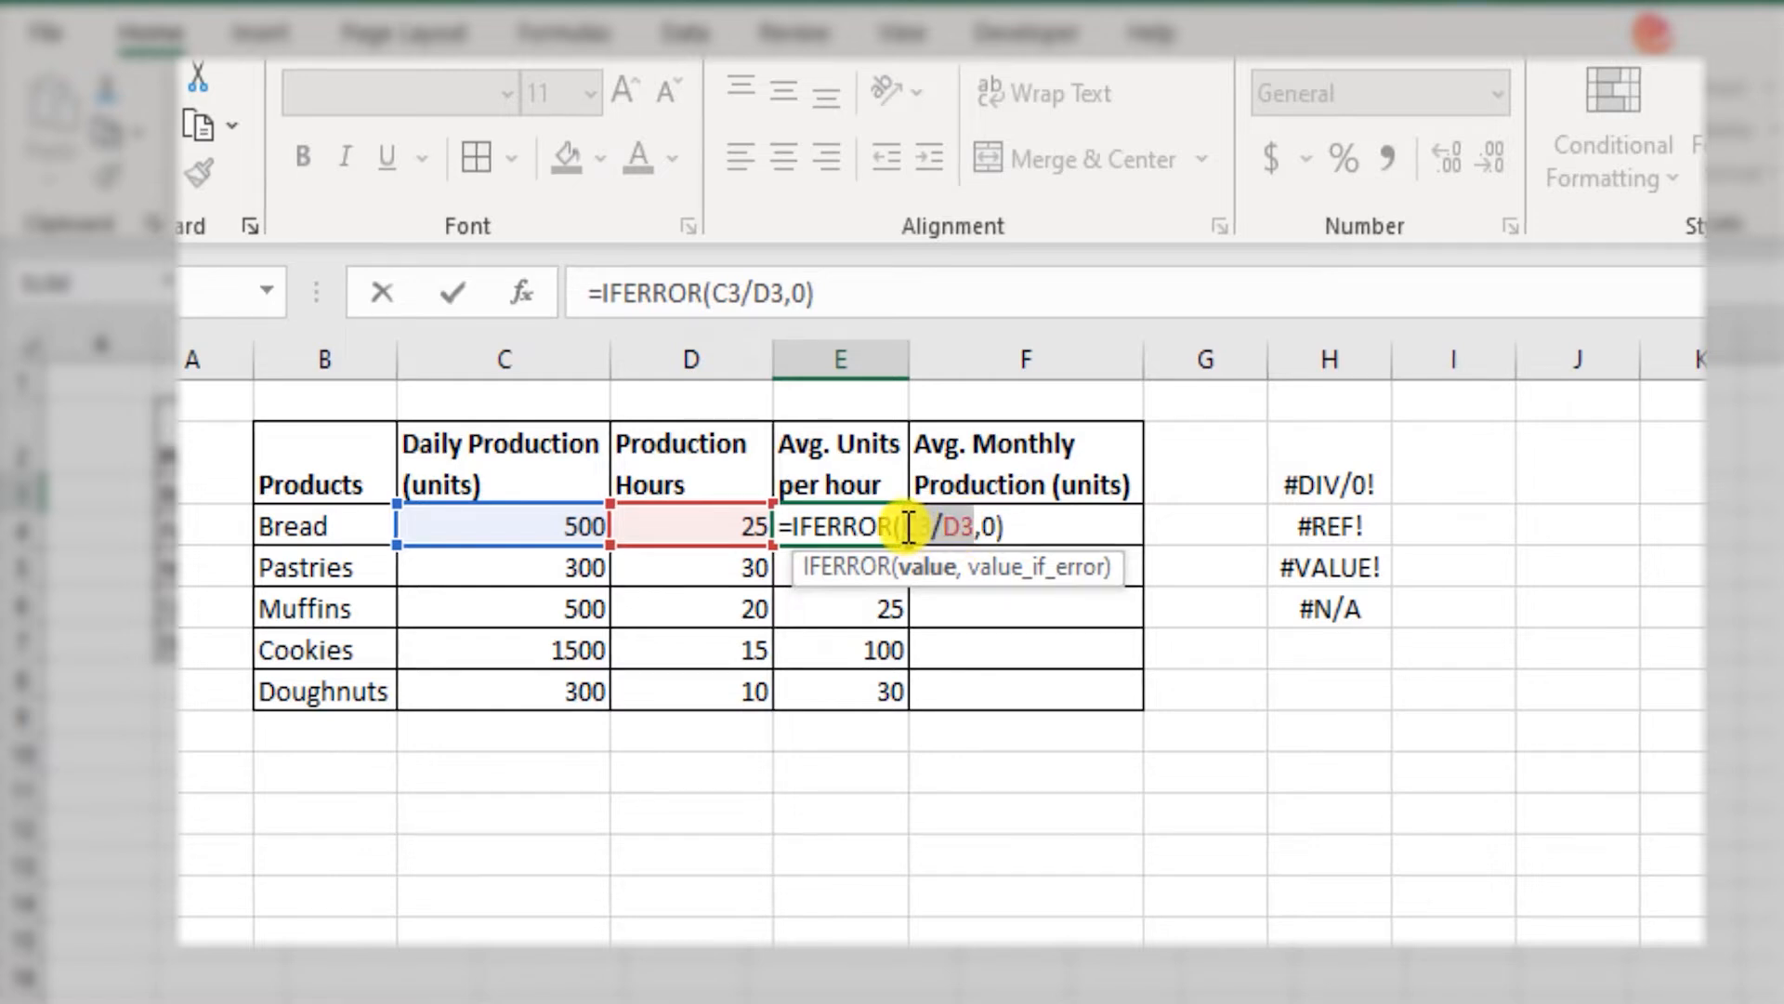
left_click(948, 522)
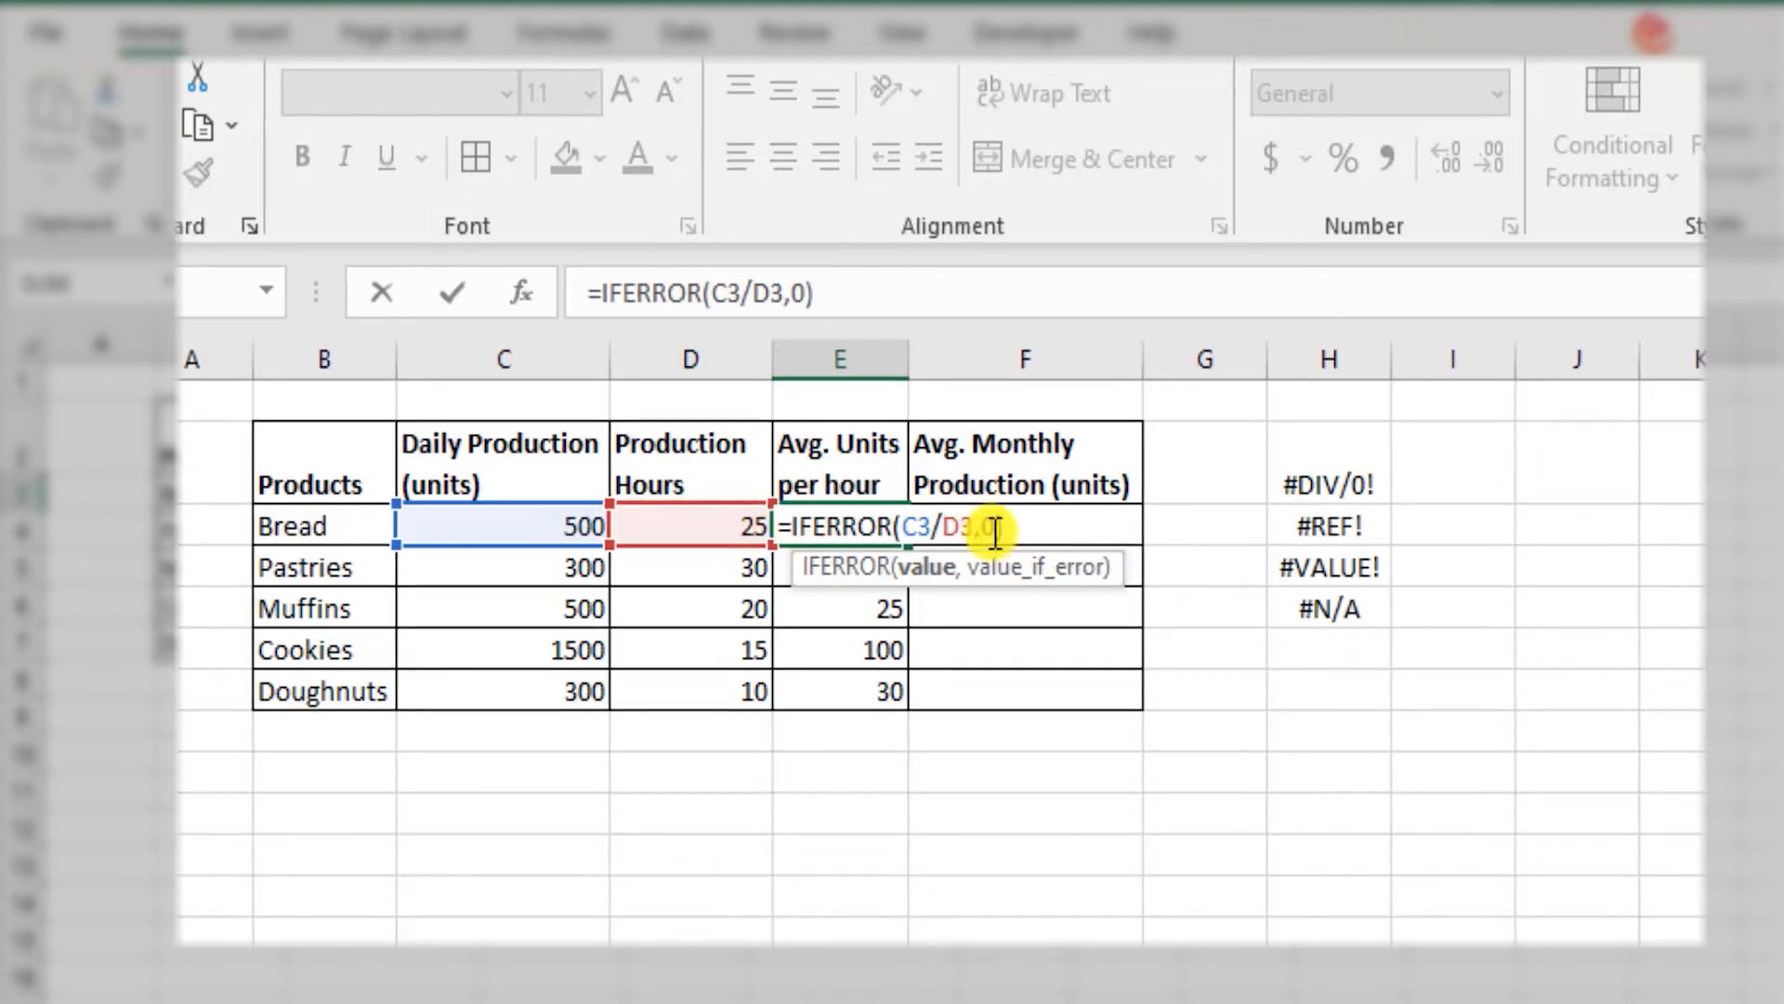
key("Tab")
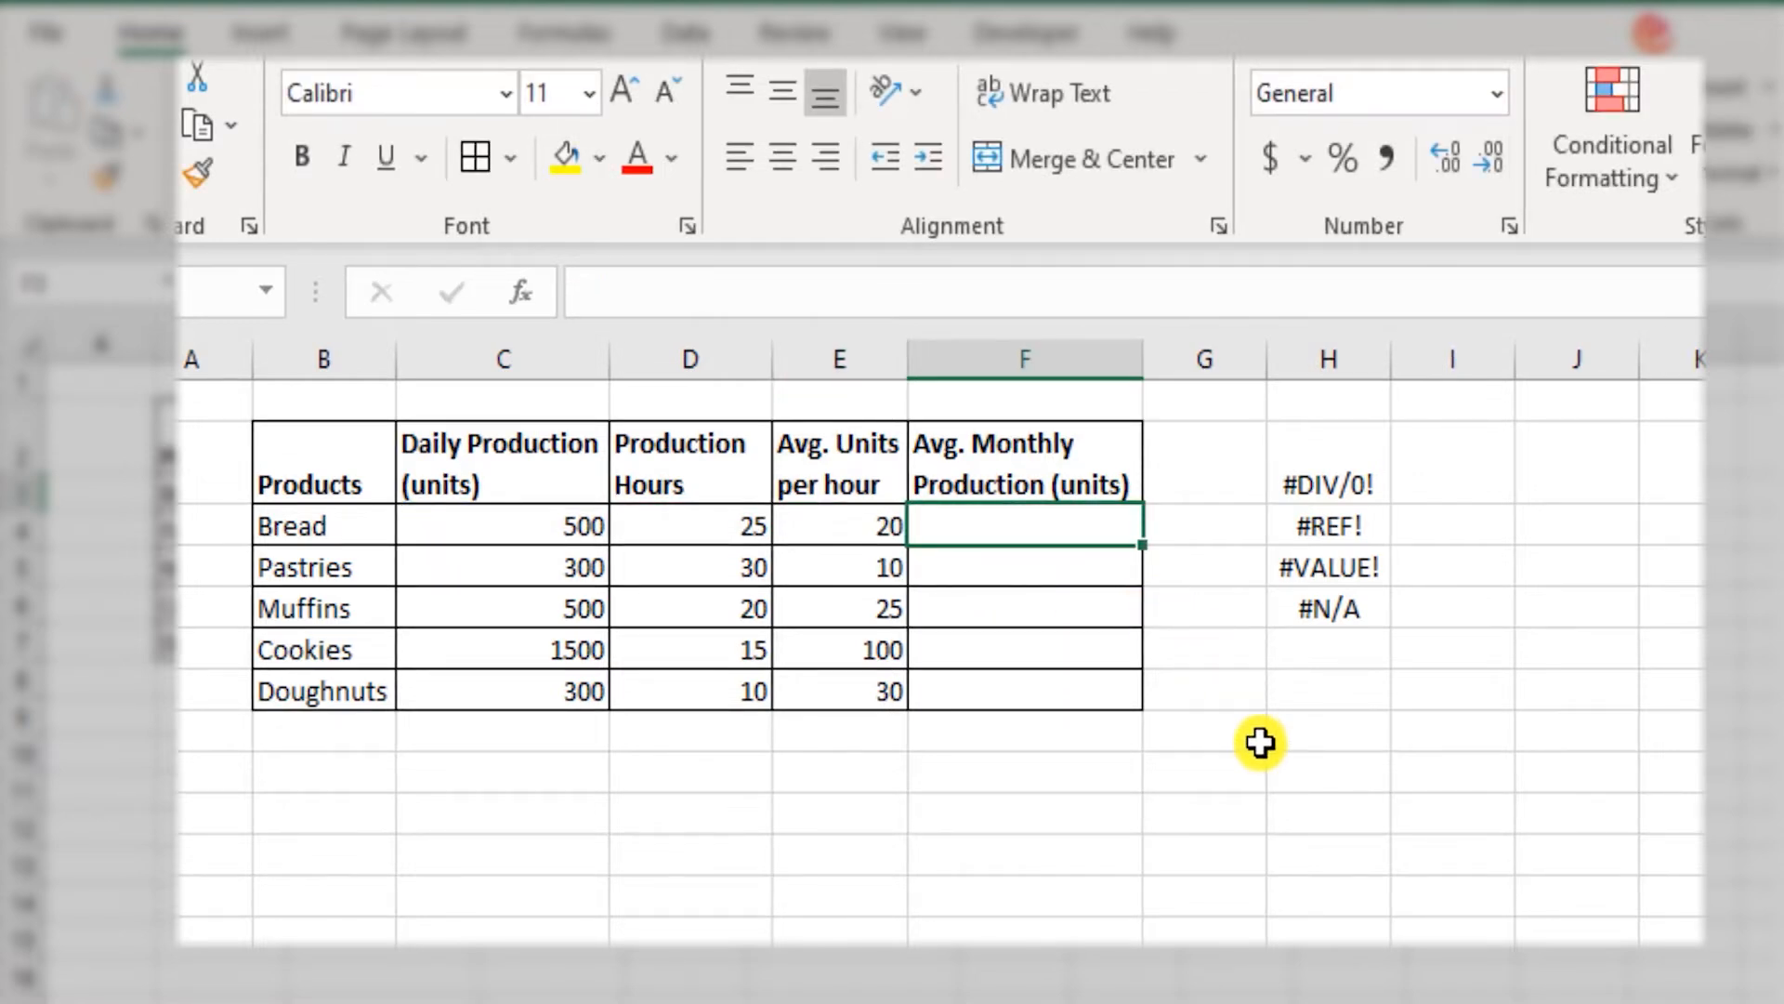
Enter 30 in F9, below the Avg. Monthly Production column, as the number of days.
left_click(1041, 782)
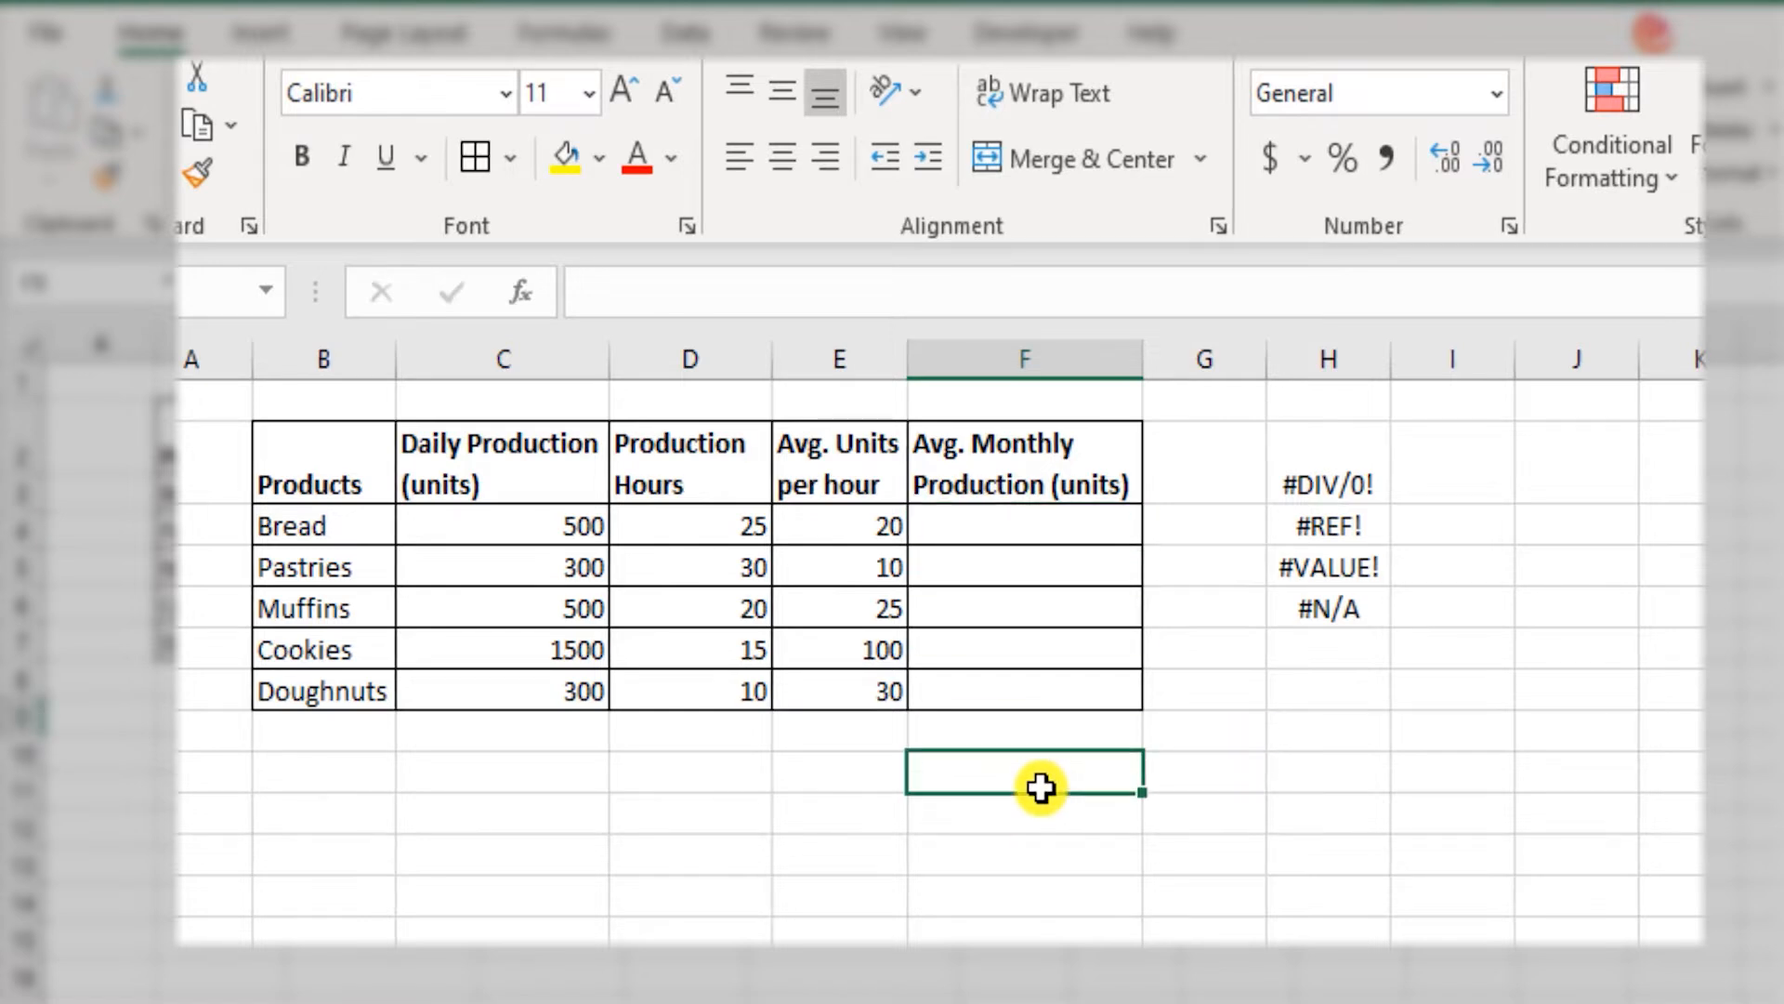
type("30")
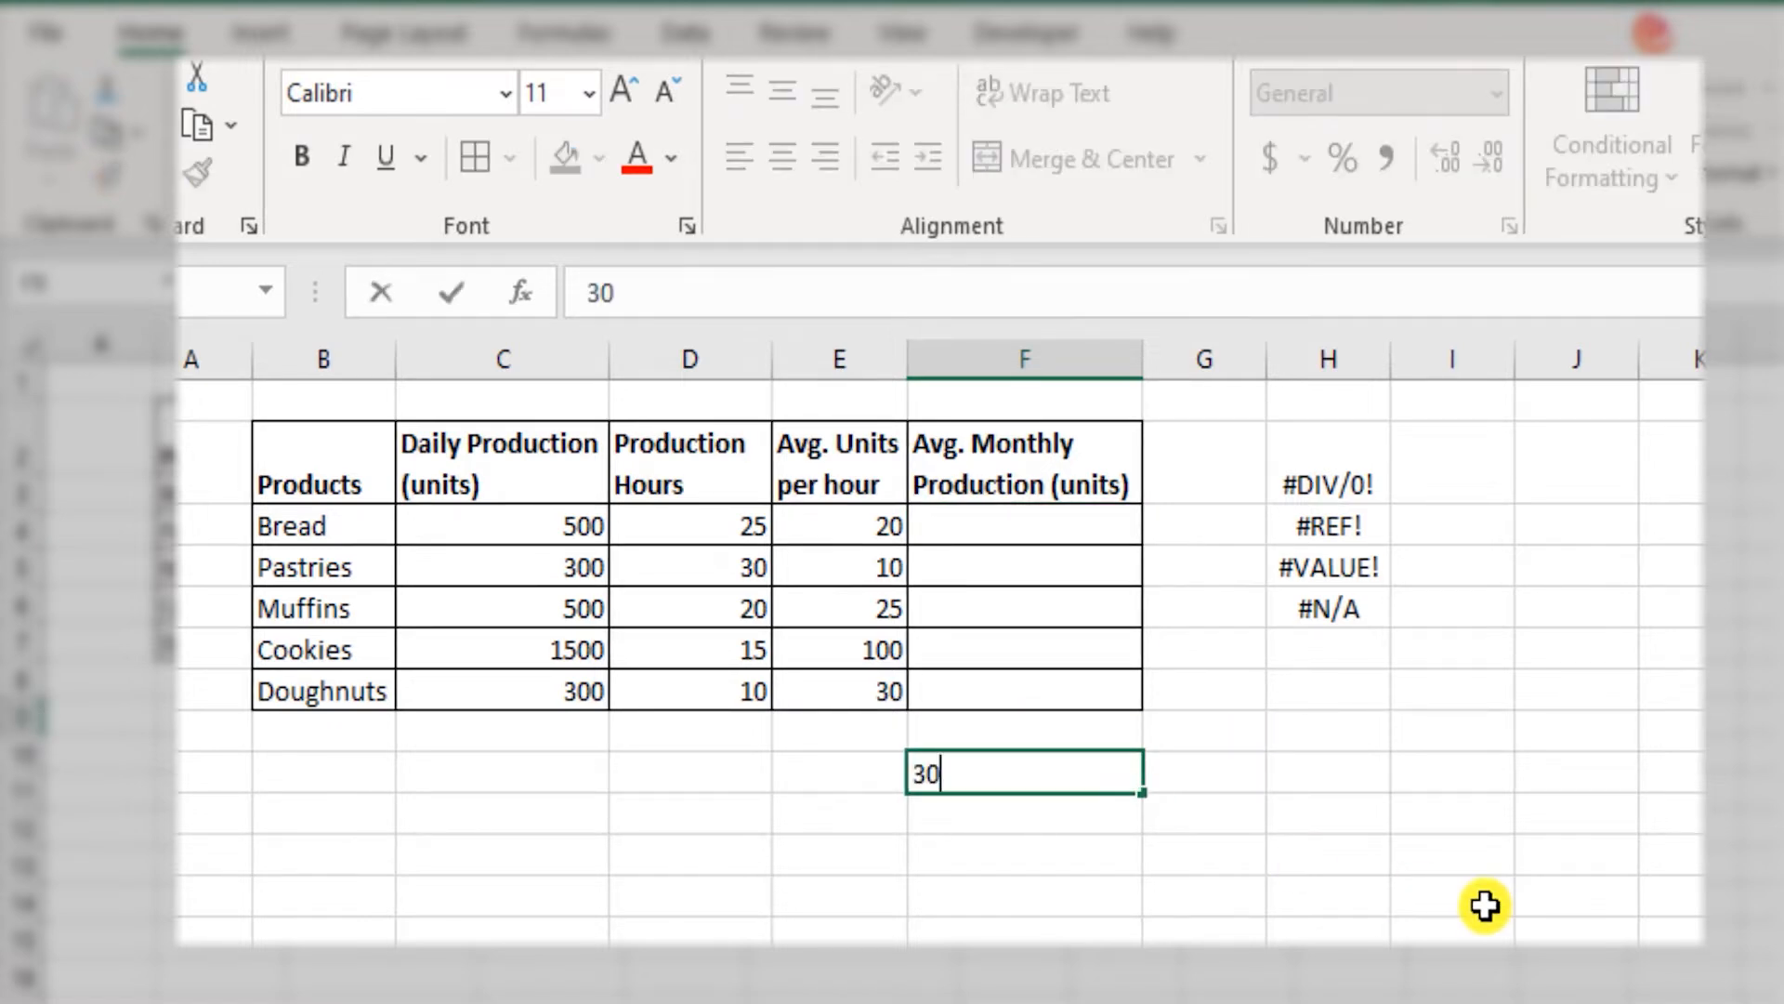
key("Return")
key("Up")
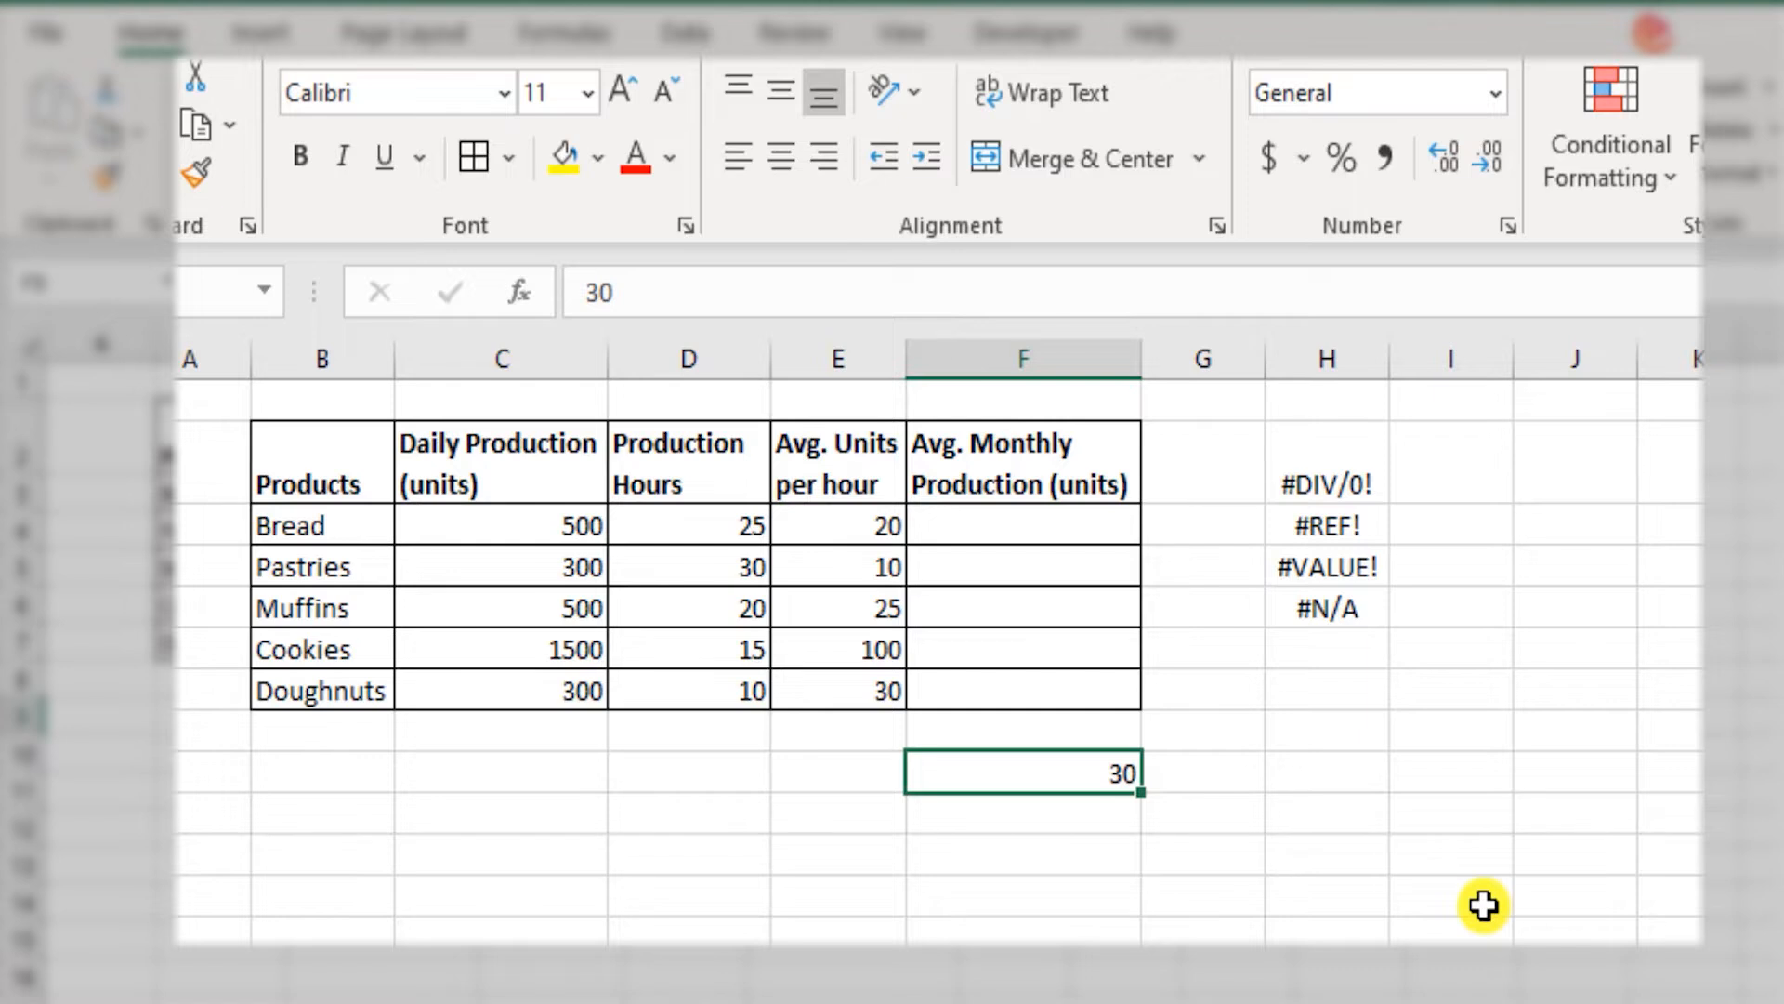
Add the label "Days in Month" in C9, on the same row as the days value.
key("ctrl+Up")
key("ctrl+Down")
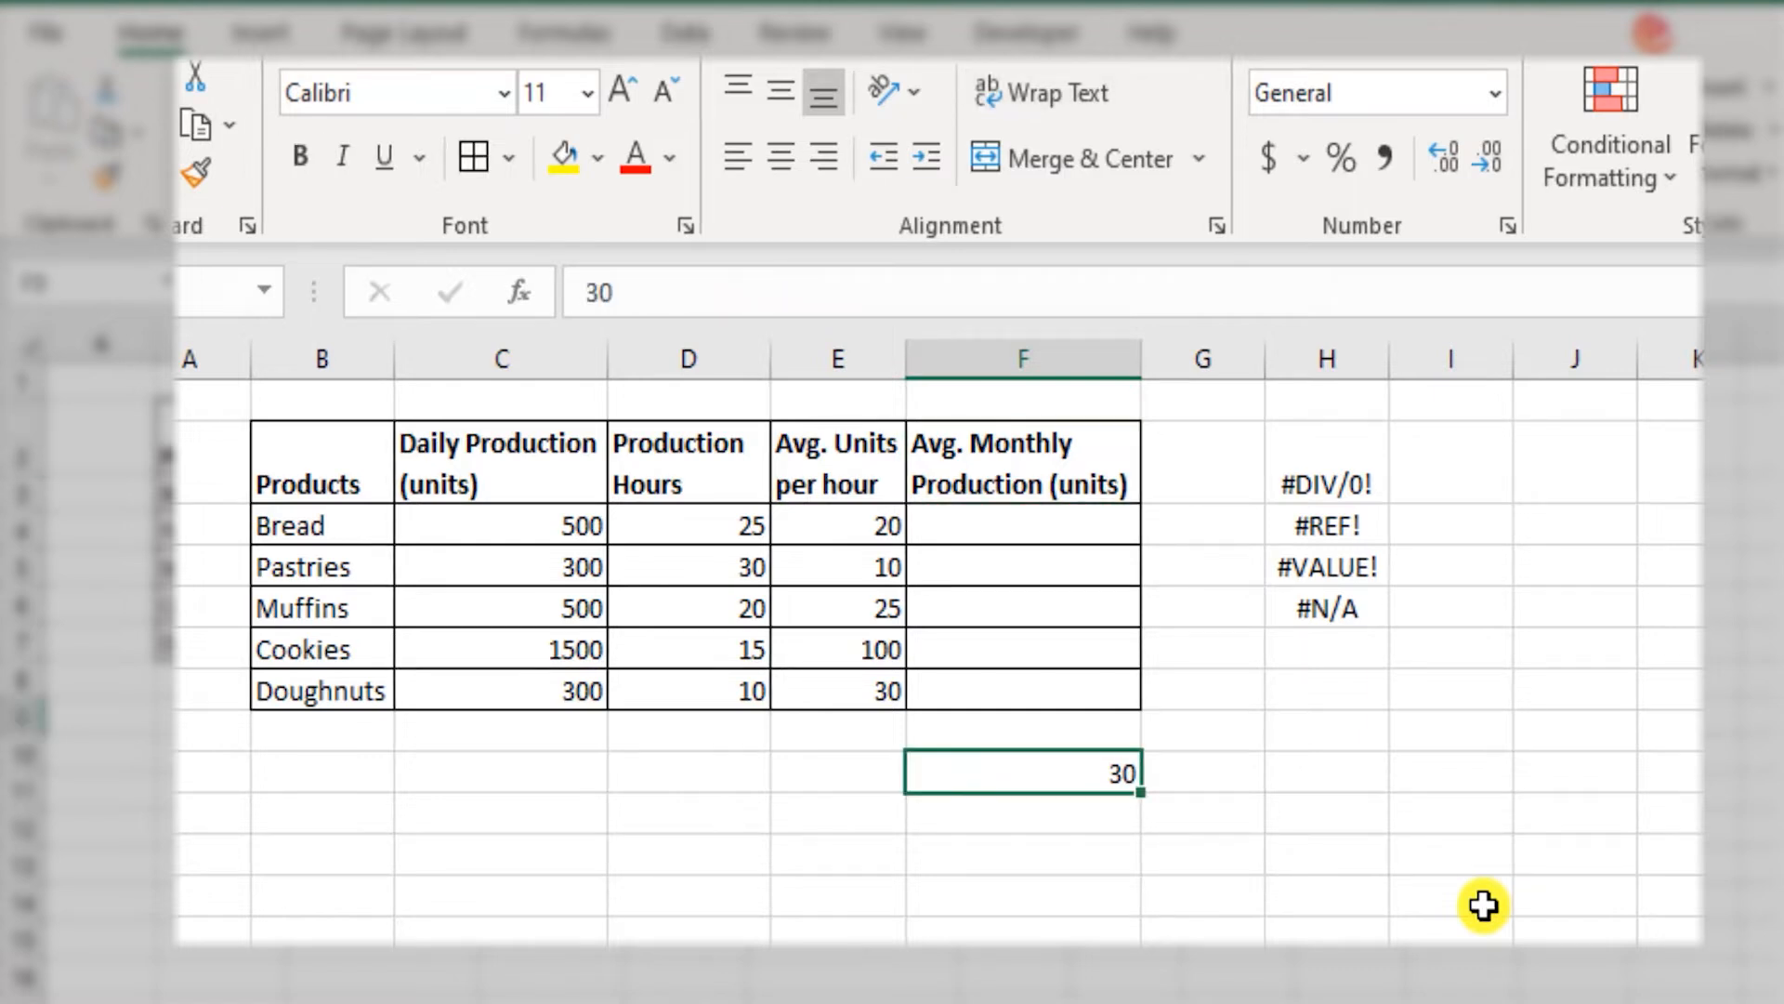
key("ctrl+Left")
key("Right")
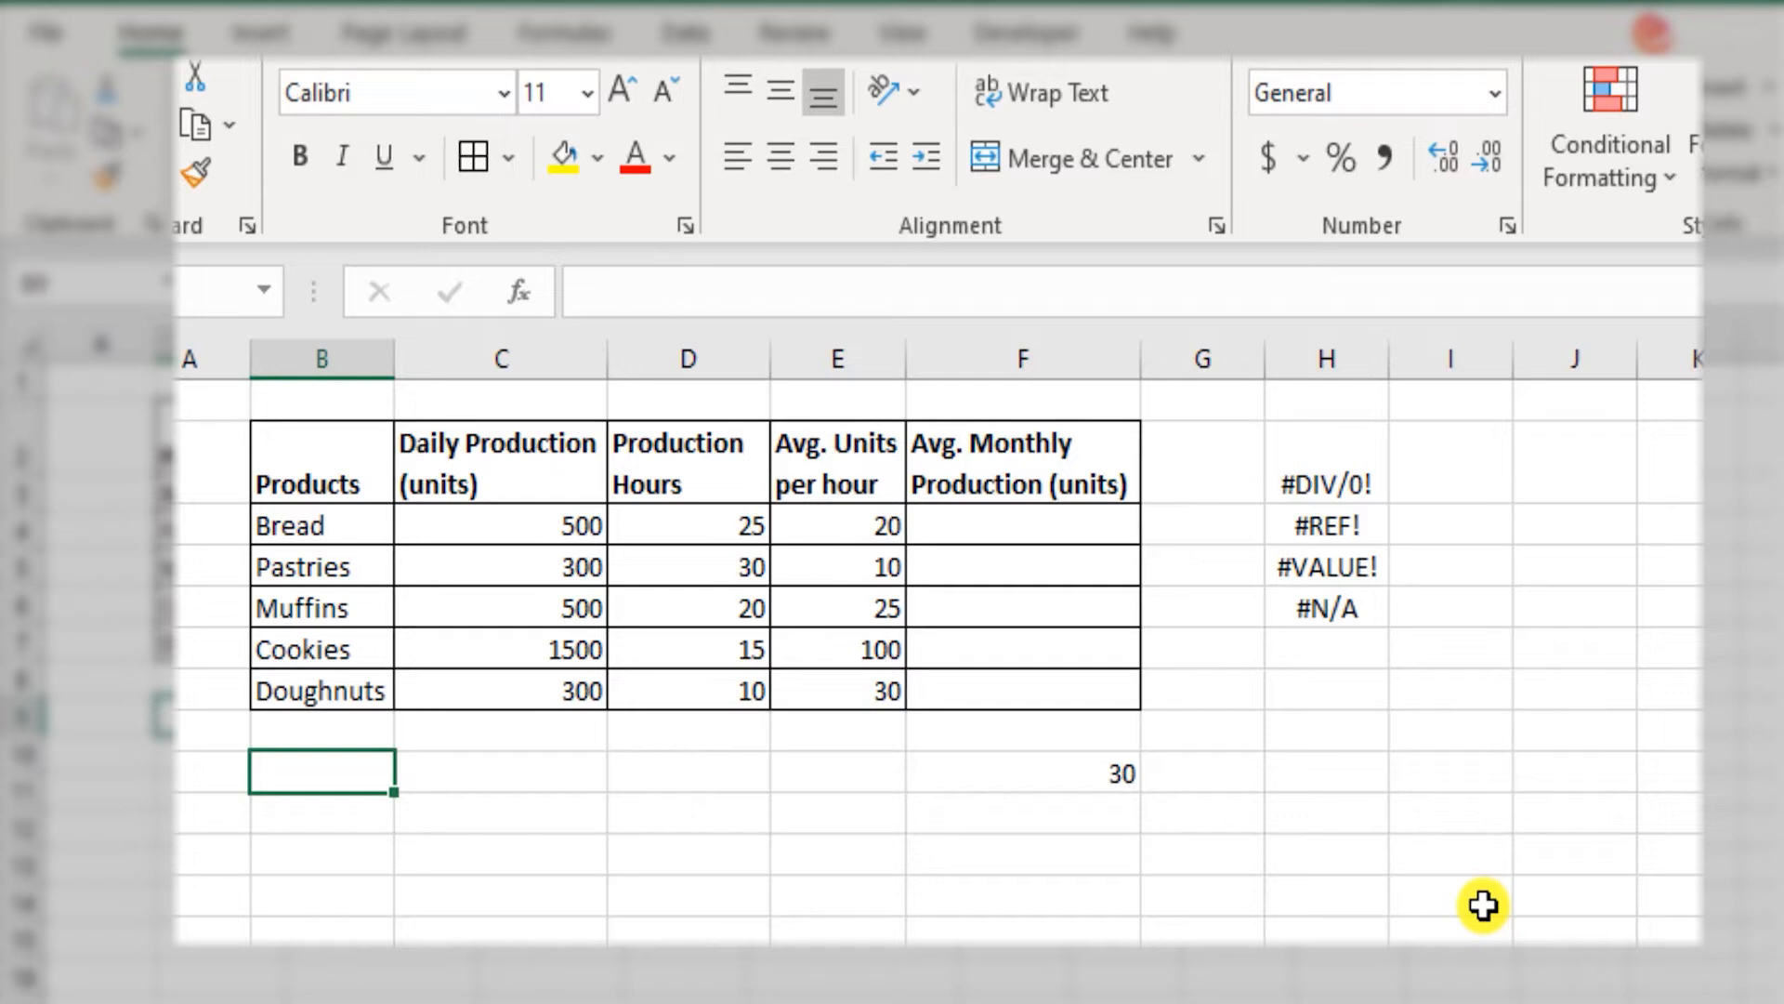
key("Right")
type("Days in Month")
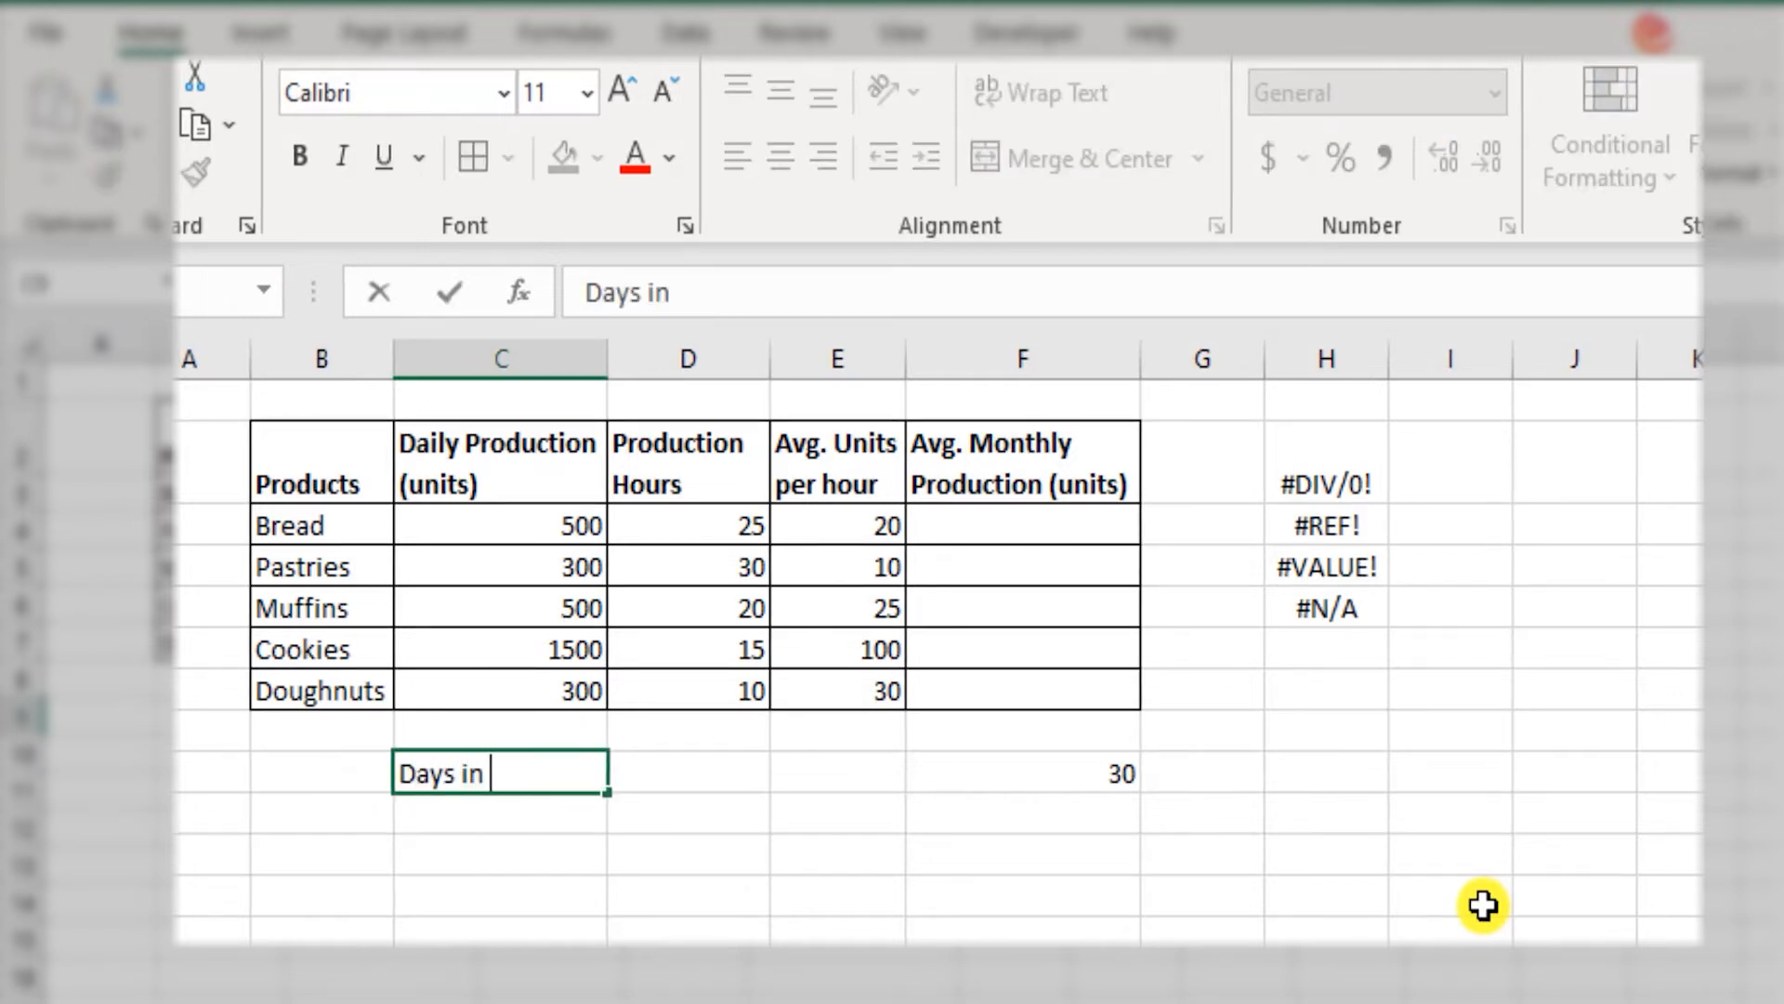
key("Tab")
key("Left")
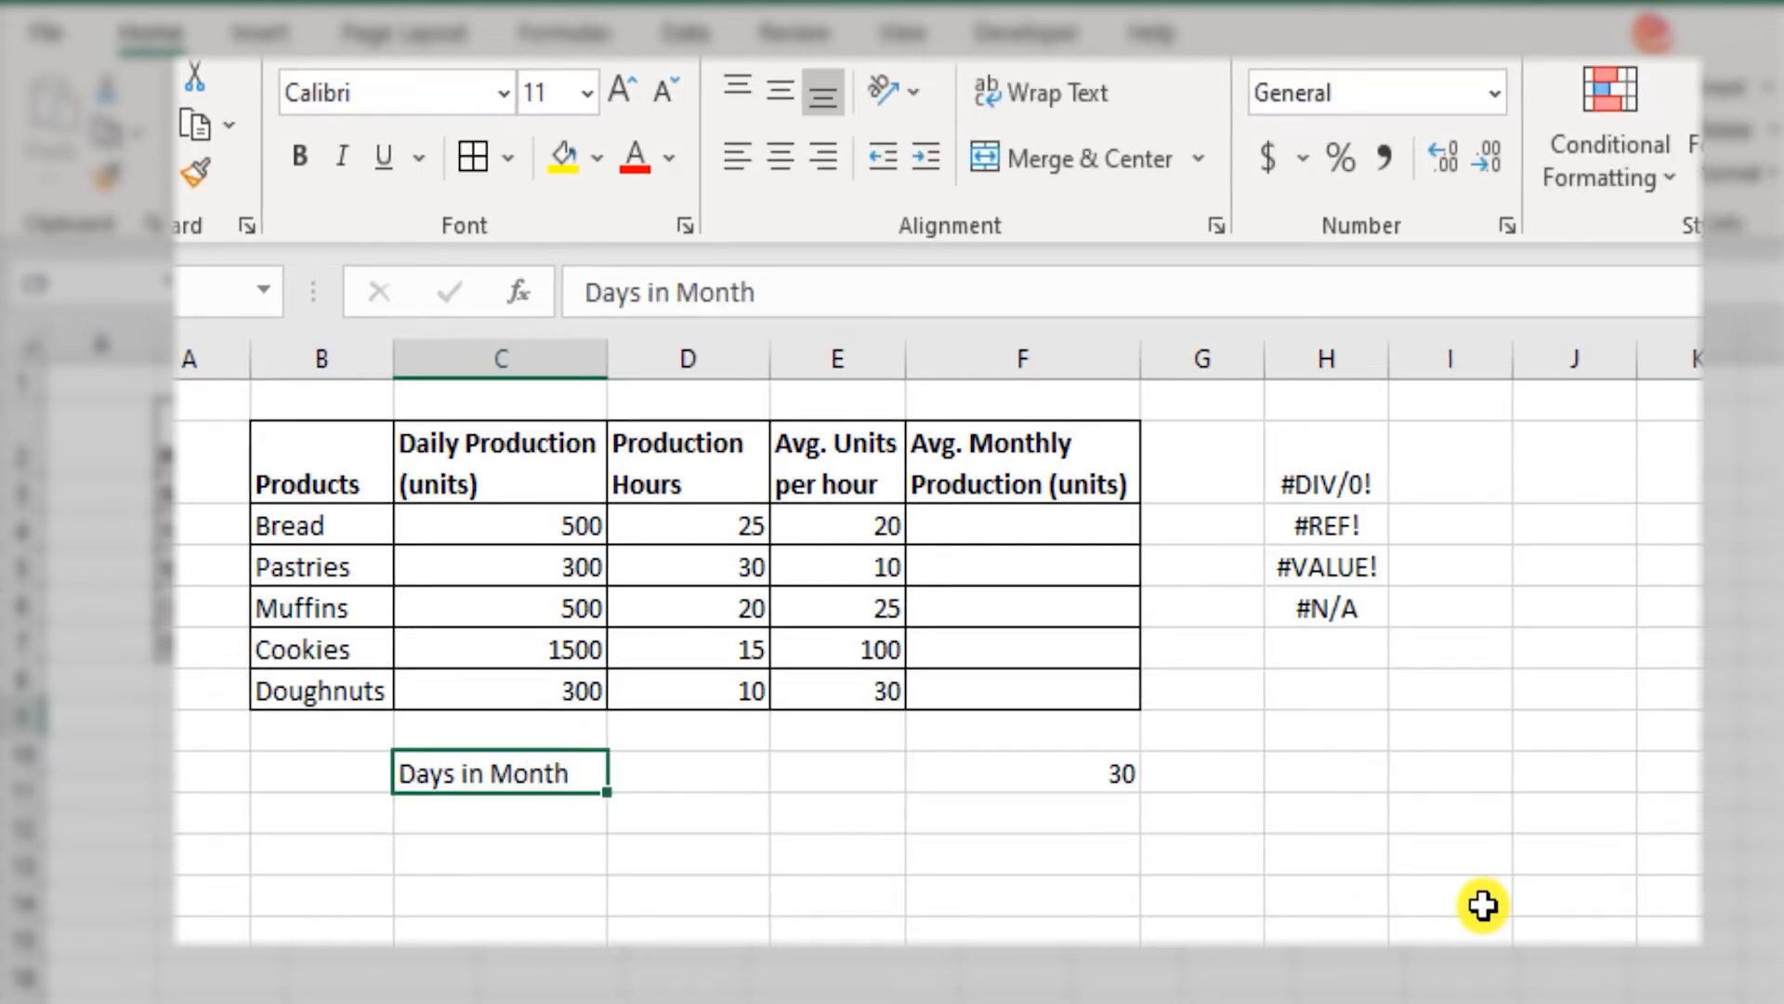
Calculate Bread's average monthly production in F3 by multiplying daily production by days in the month, with =C3*F9.
key("Right")
key("ctrl+Right")
key("Up")
key("Up")
key("Up")
key("Up")
key("Up")
key("Up")
key("Up")
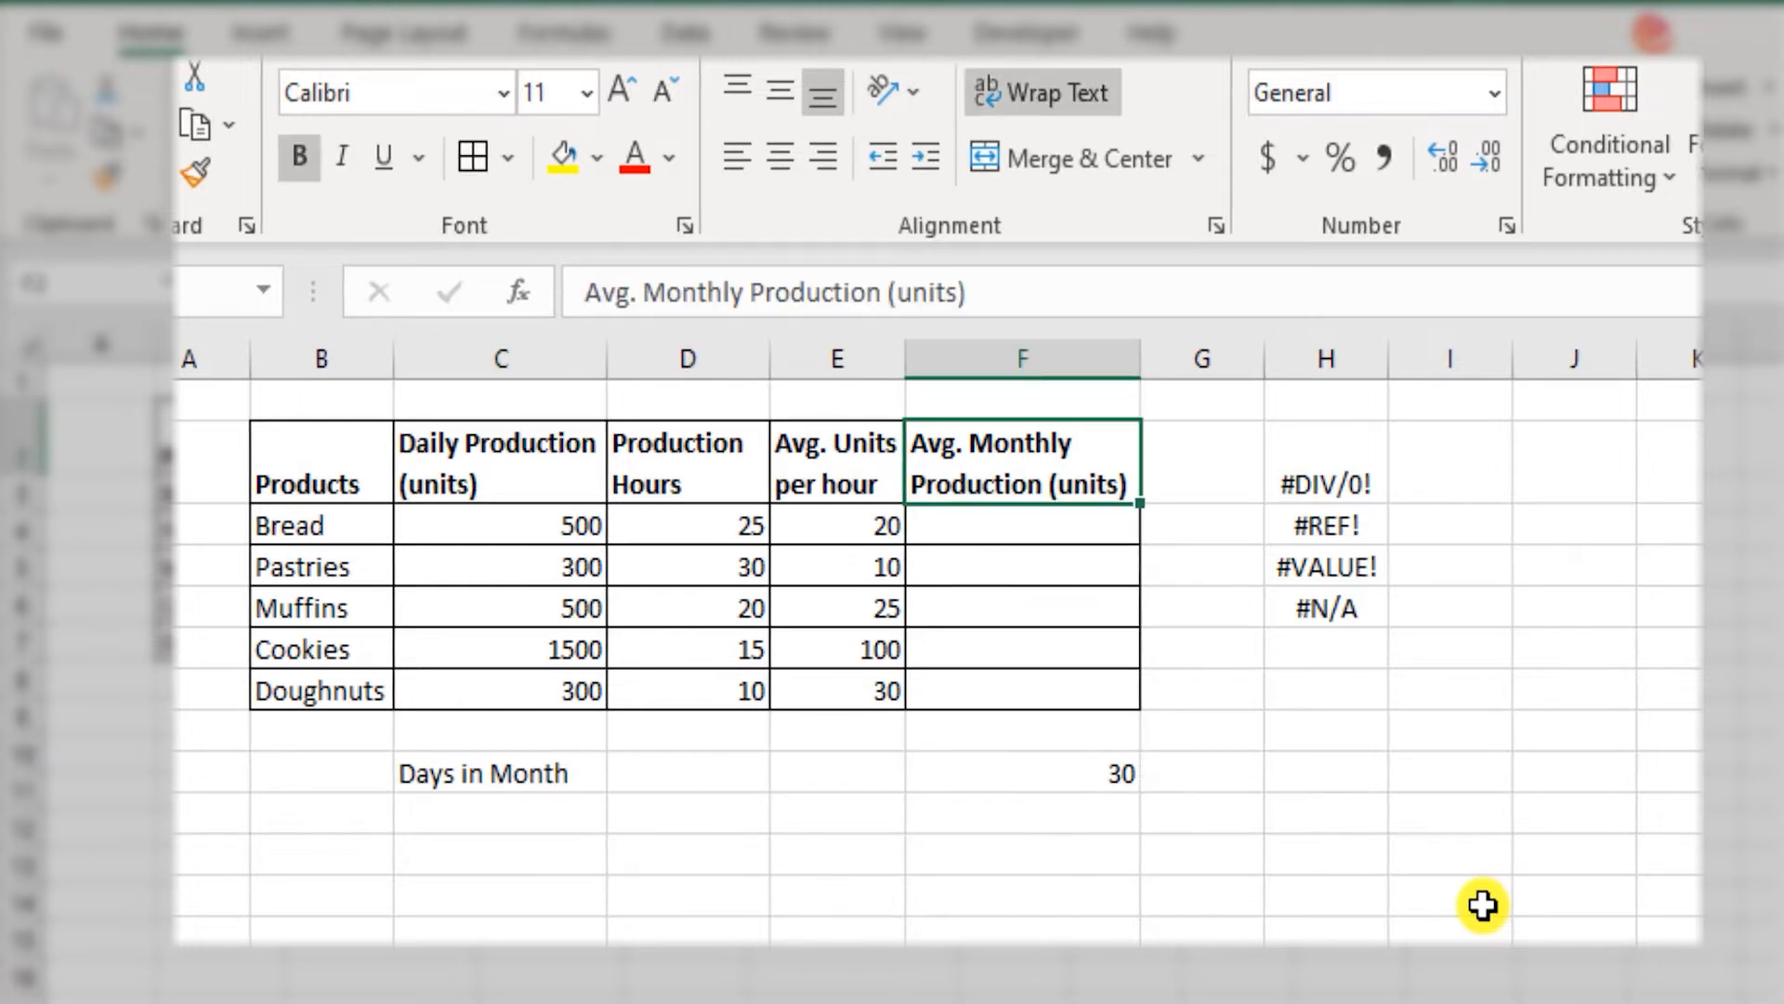
key("Down")
type("=")
key("Left")
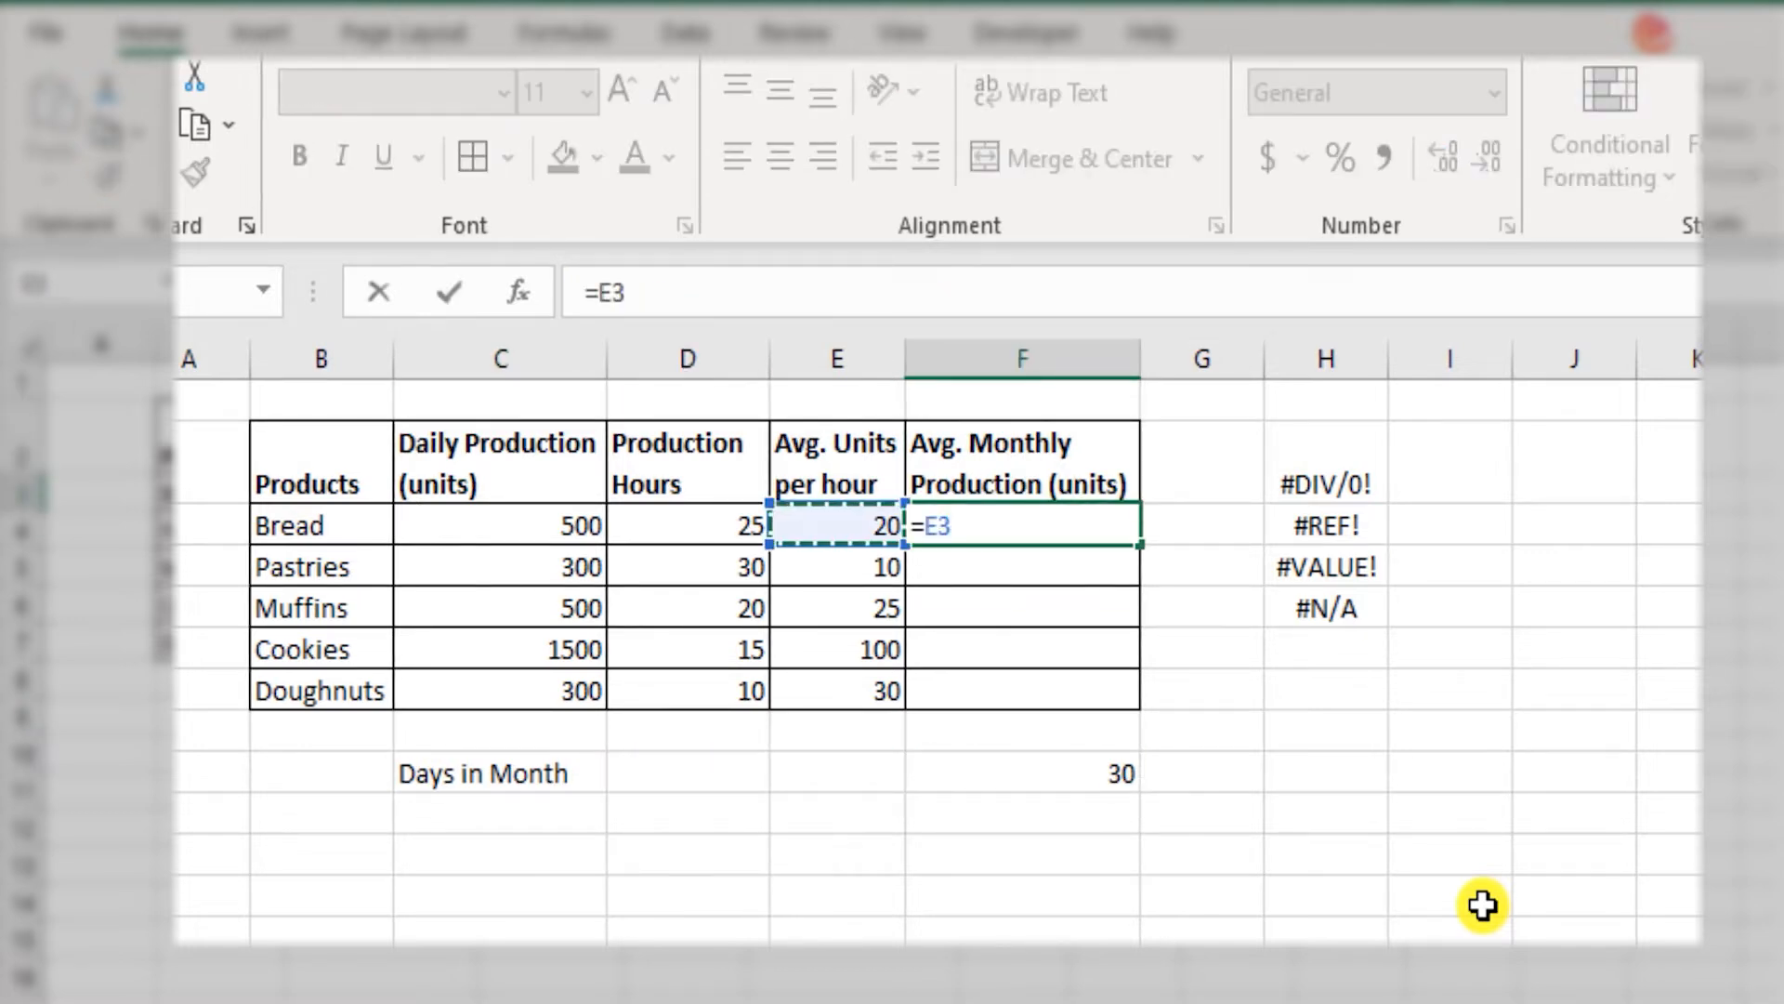
key("ctrl+Left")
key("Right")
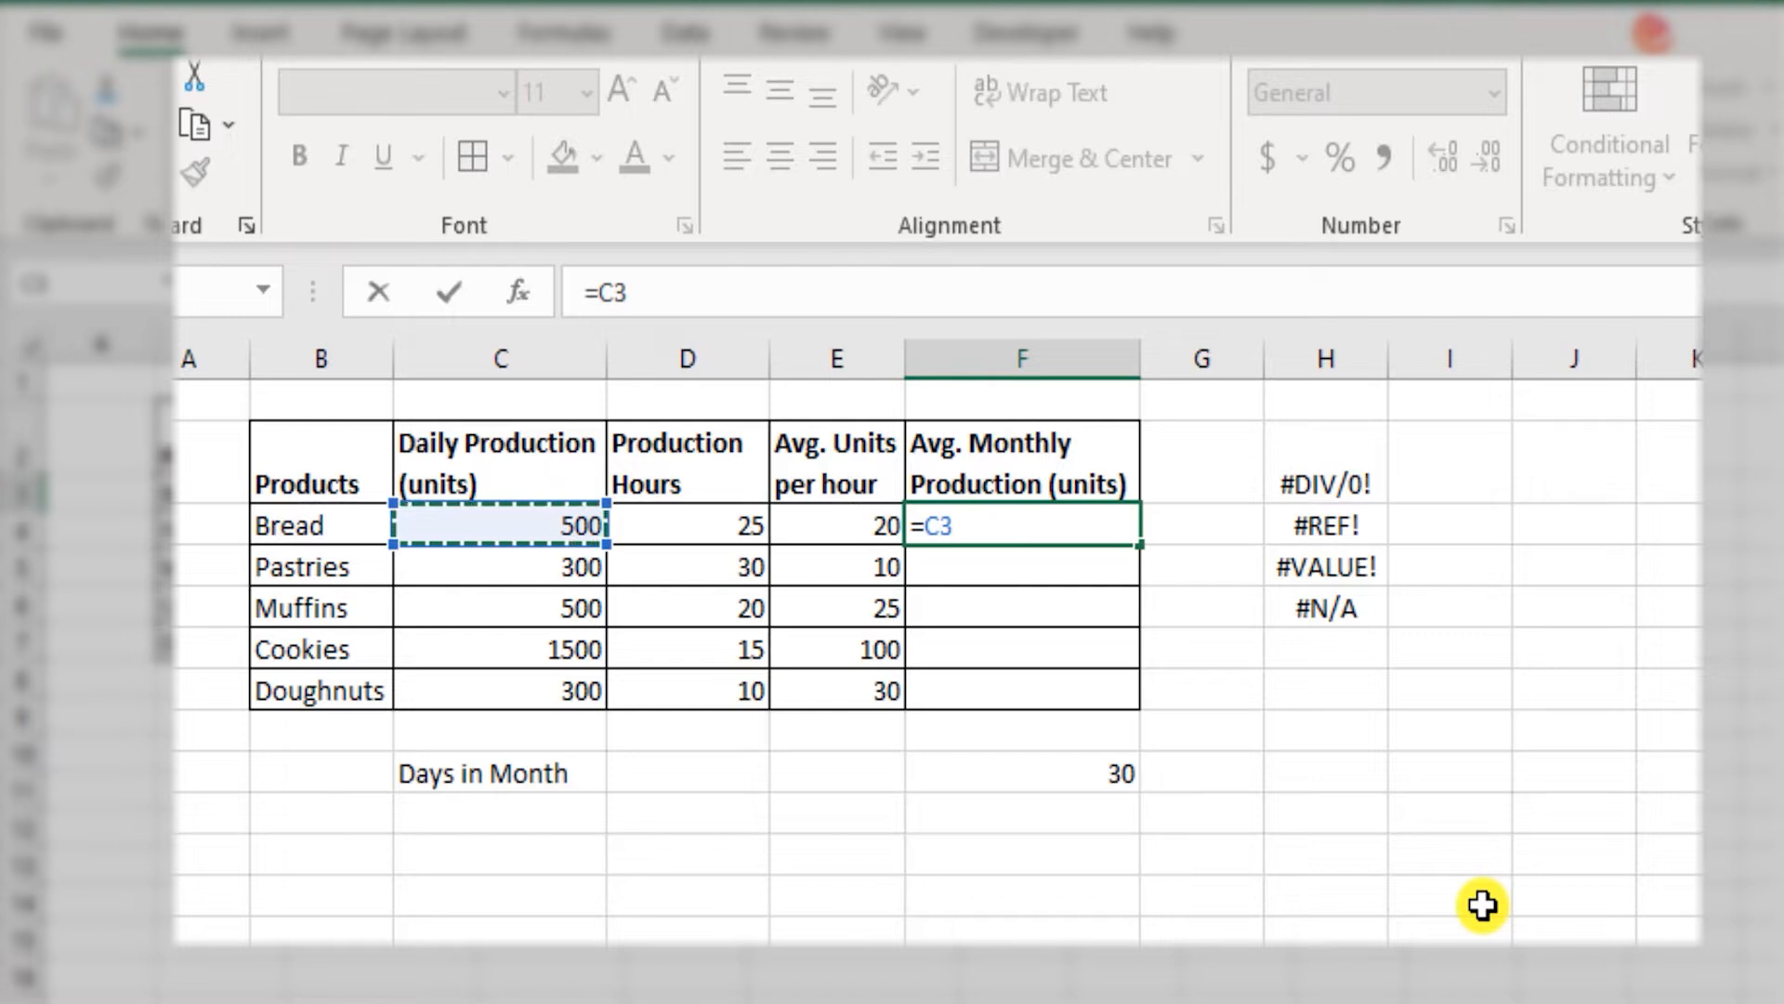
type("*")
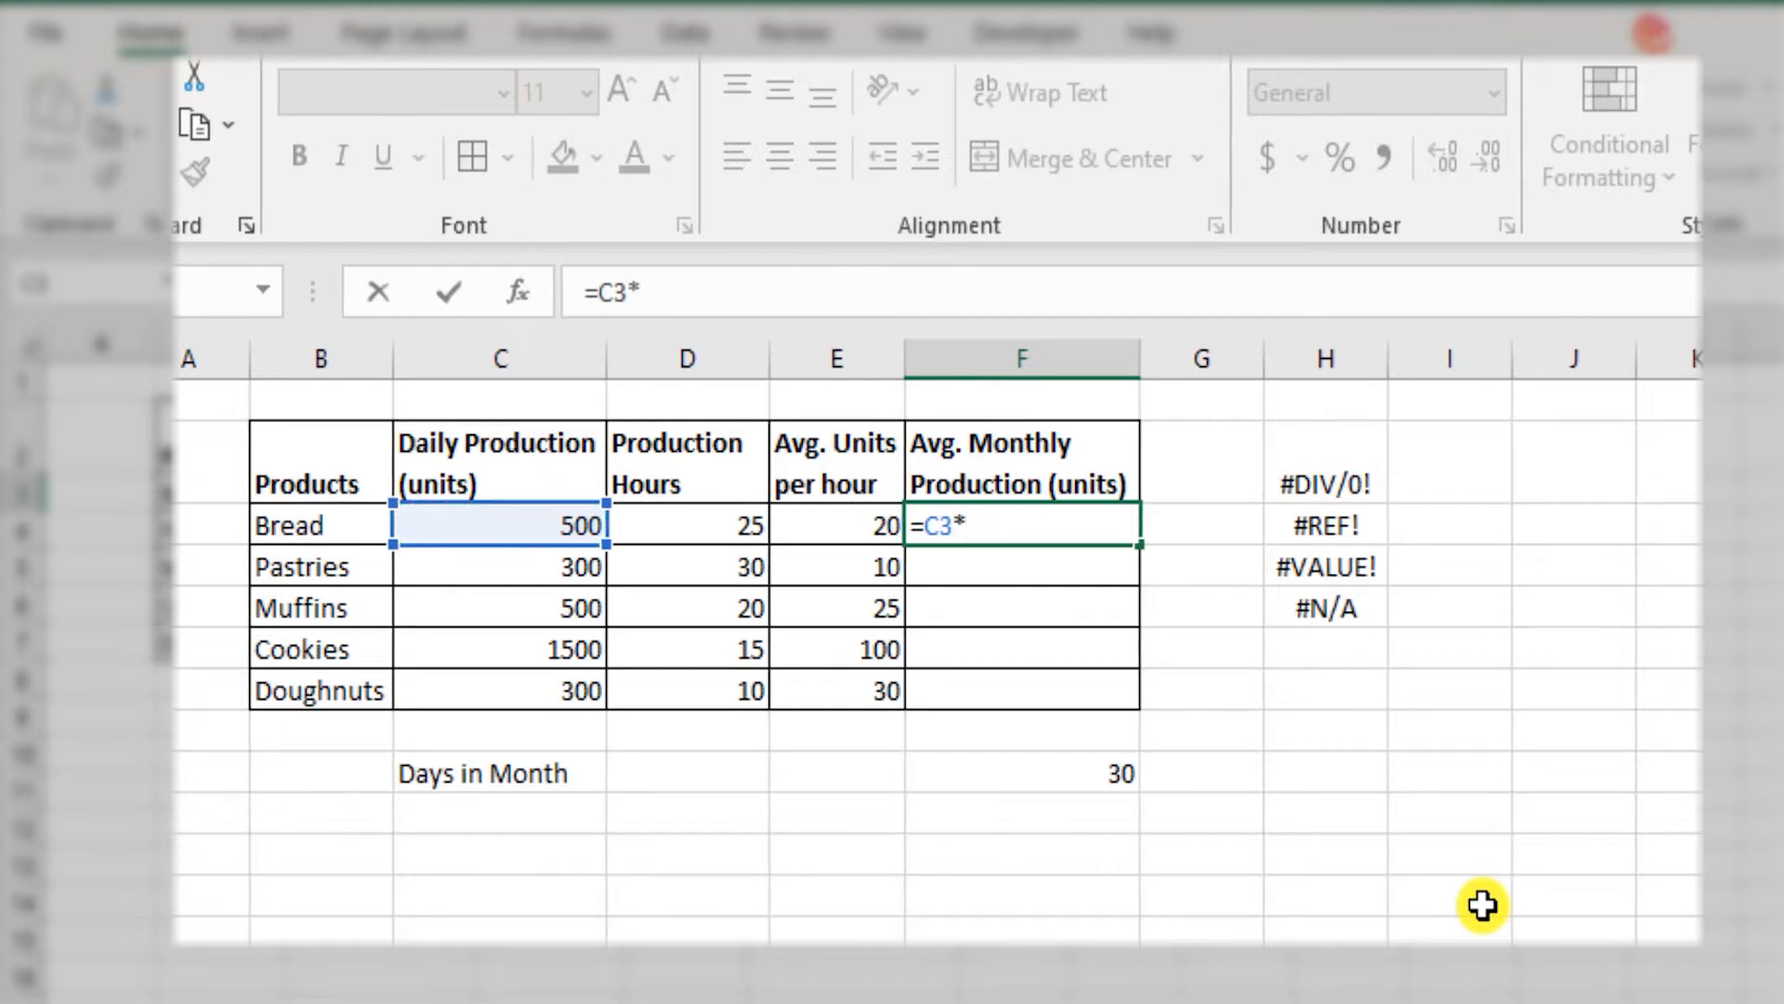
key("ctrl+Down")
key("Return")
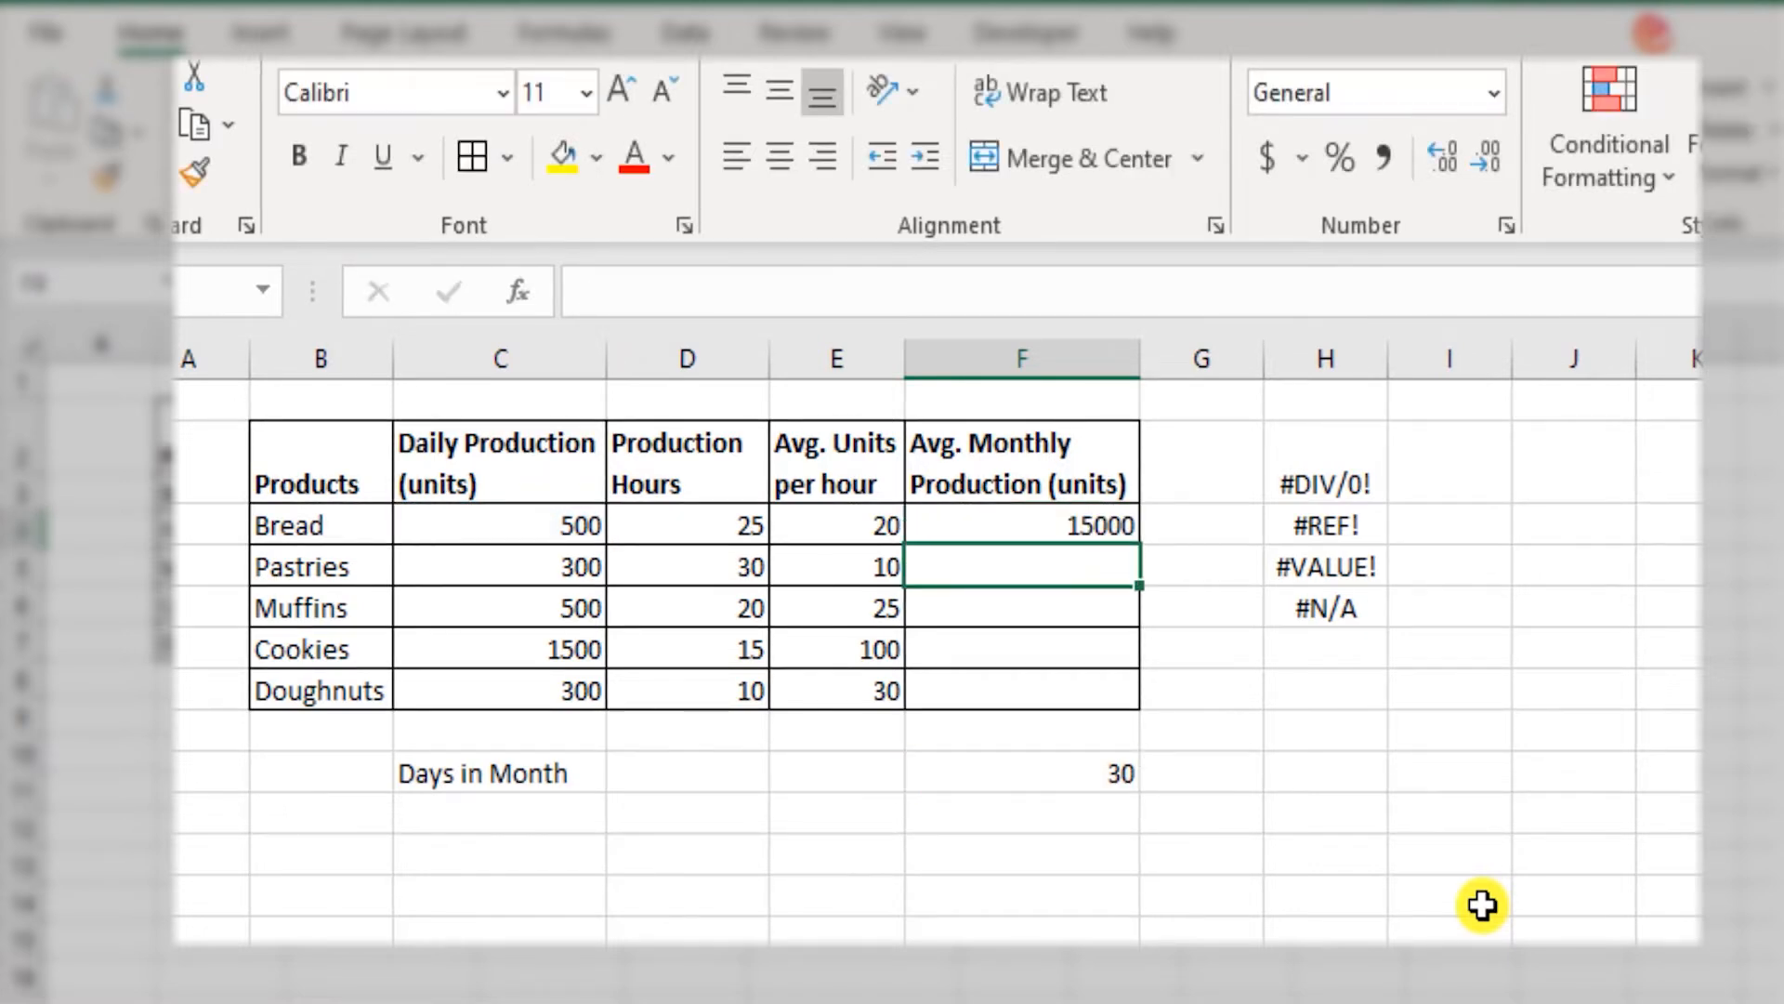
Lock the row of the days reference in Bread's monthly production formula, making it =C3*F$9.
key("Up")
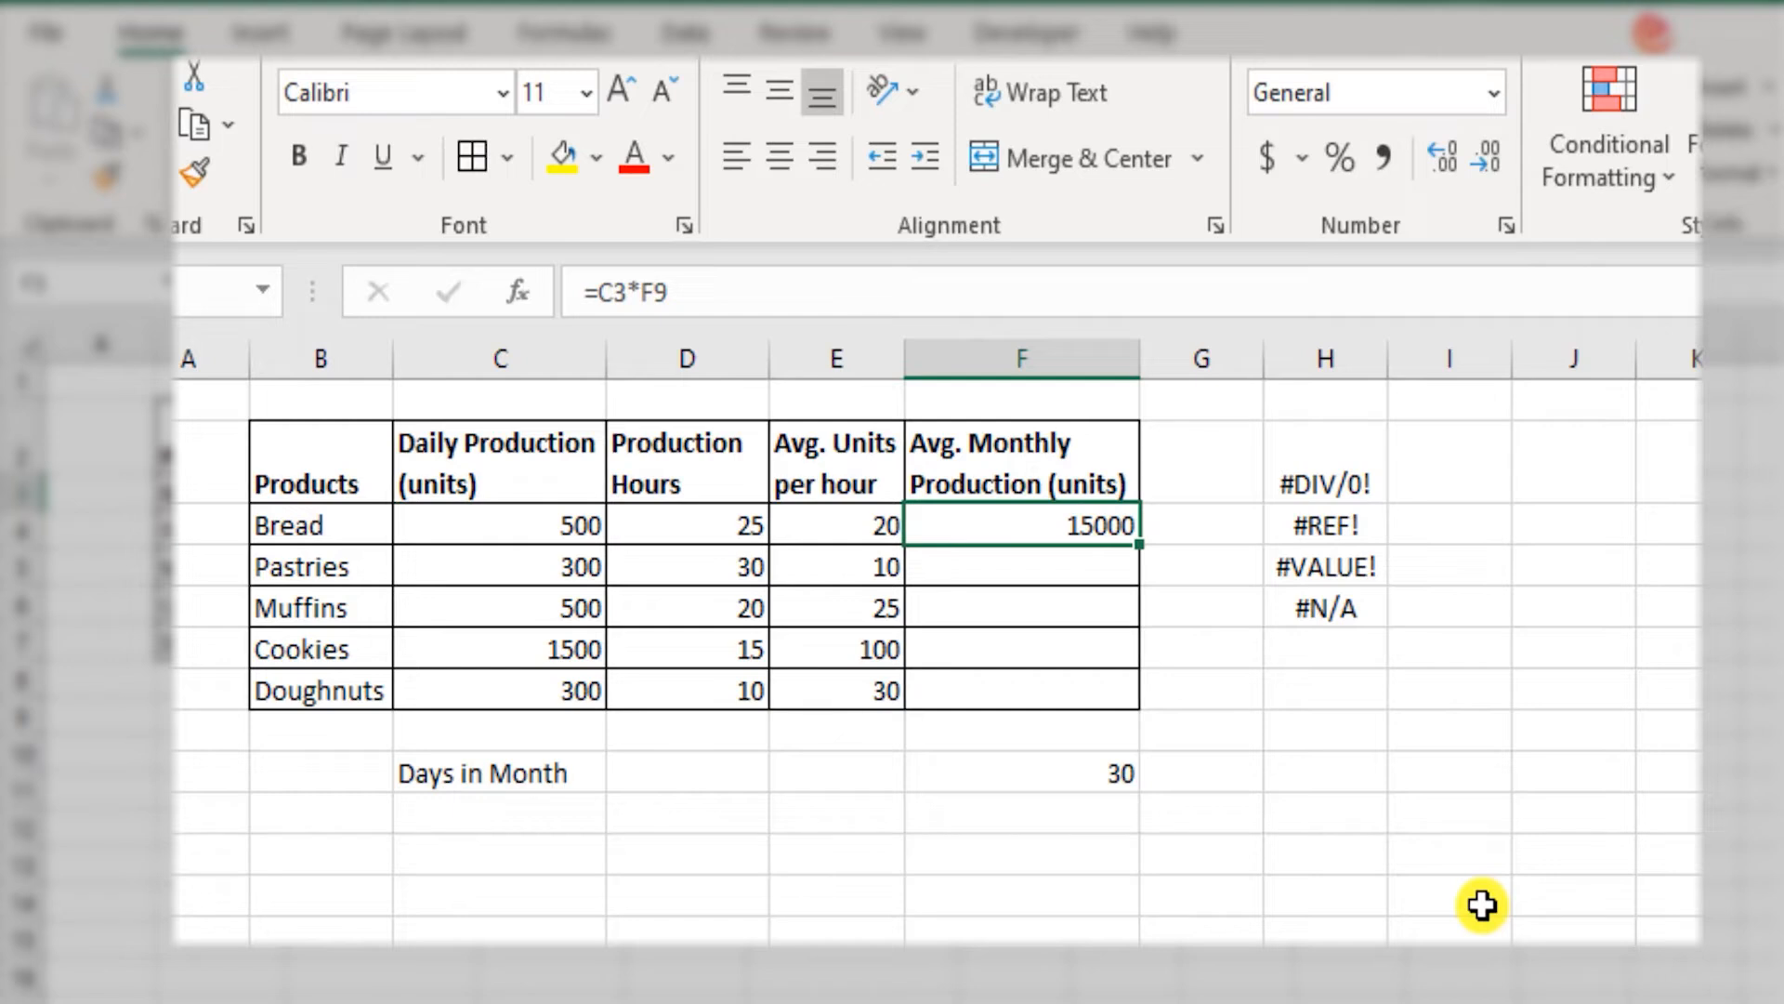
key("F2")
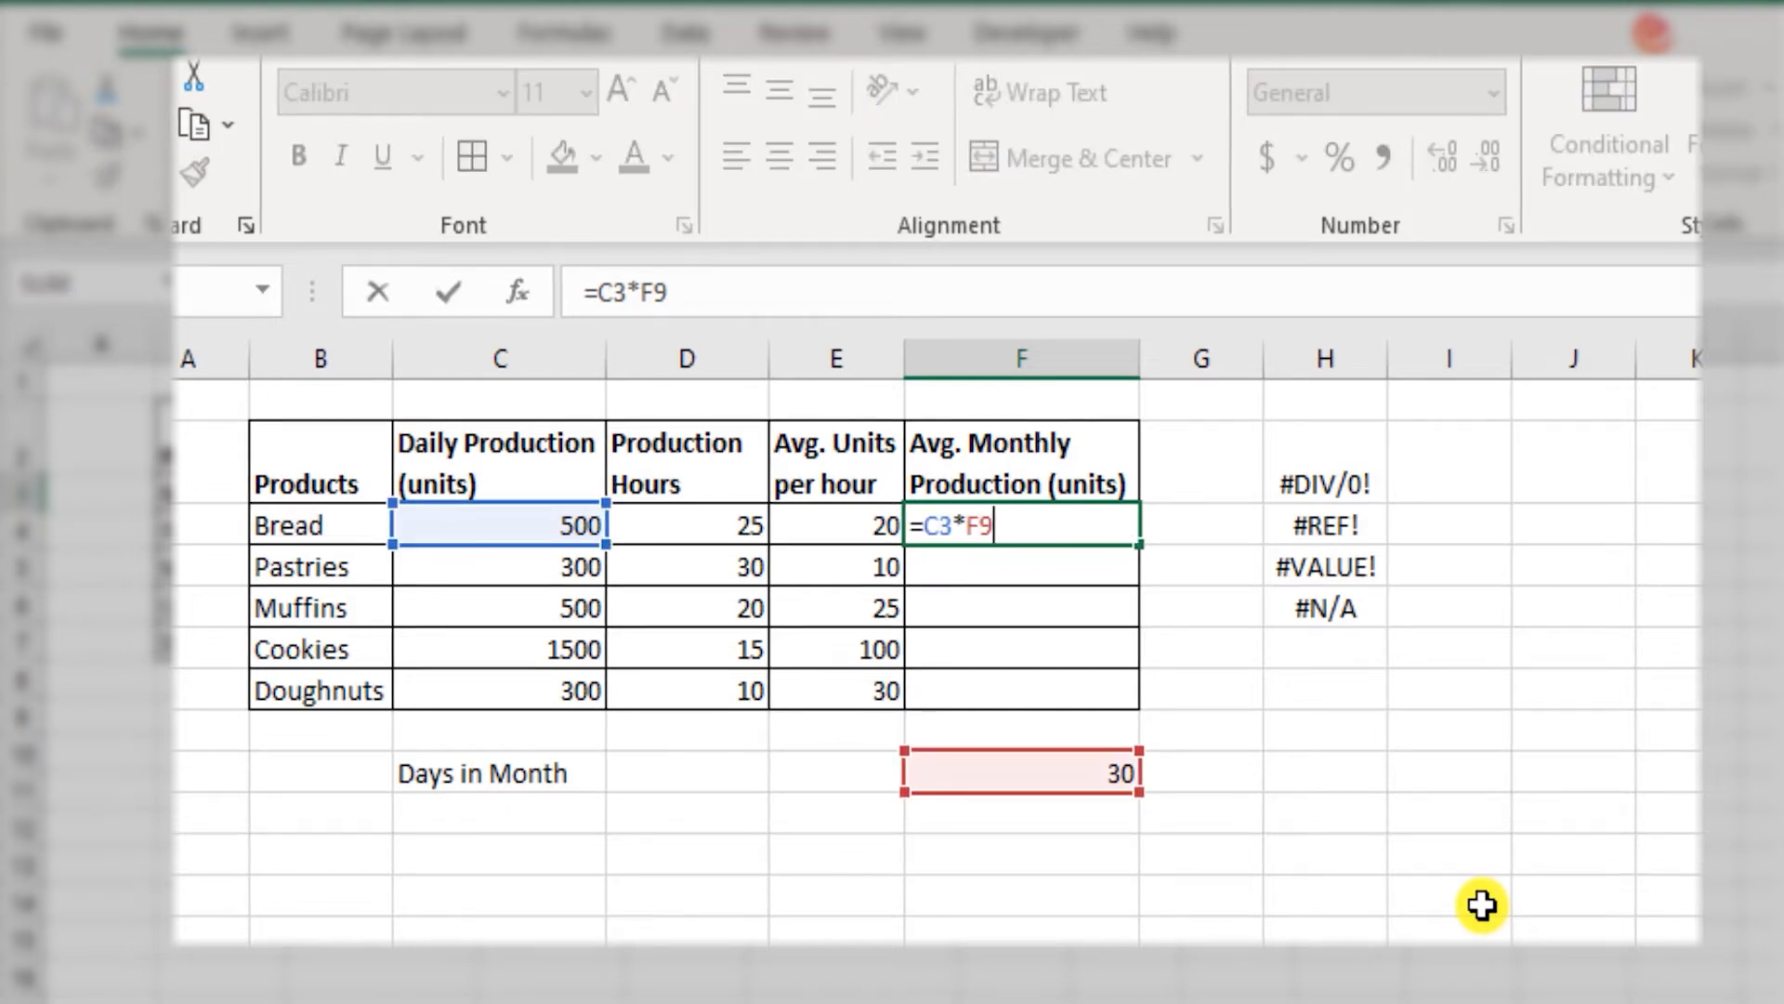
key("Left")
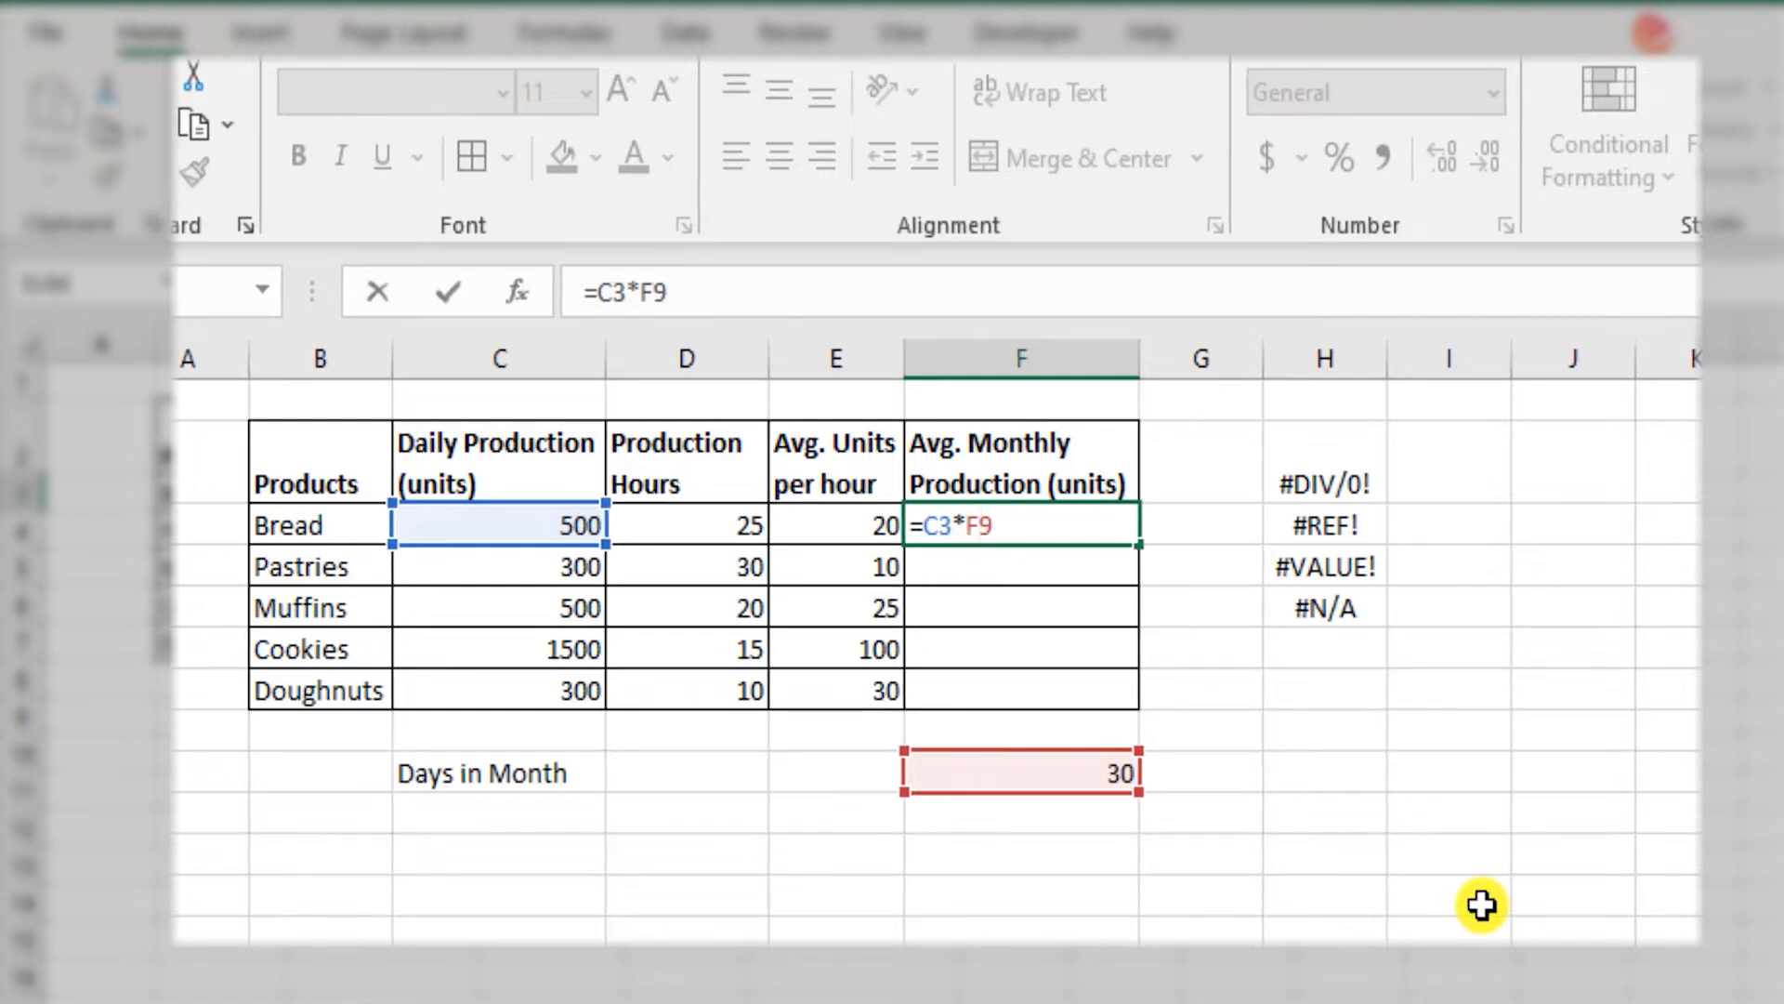
type("$")
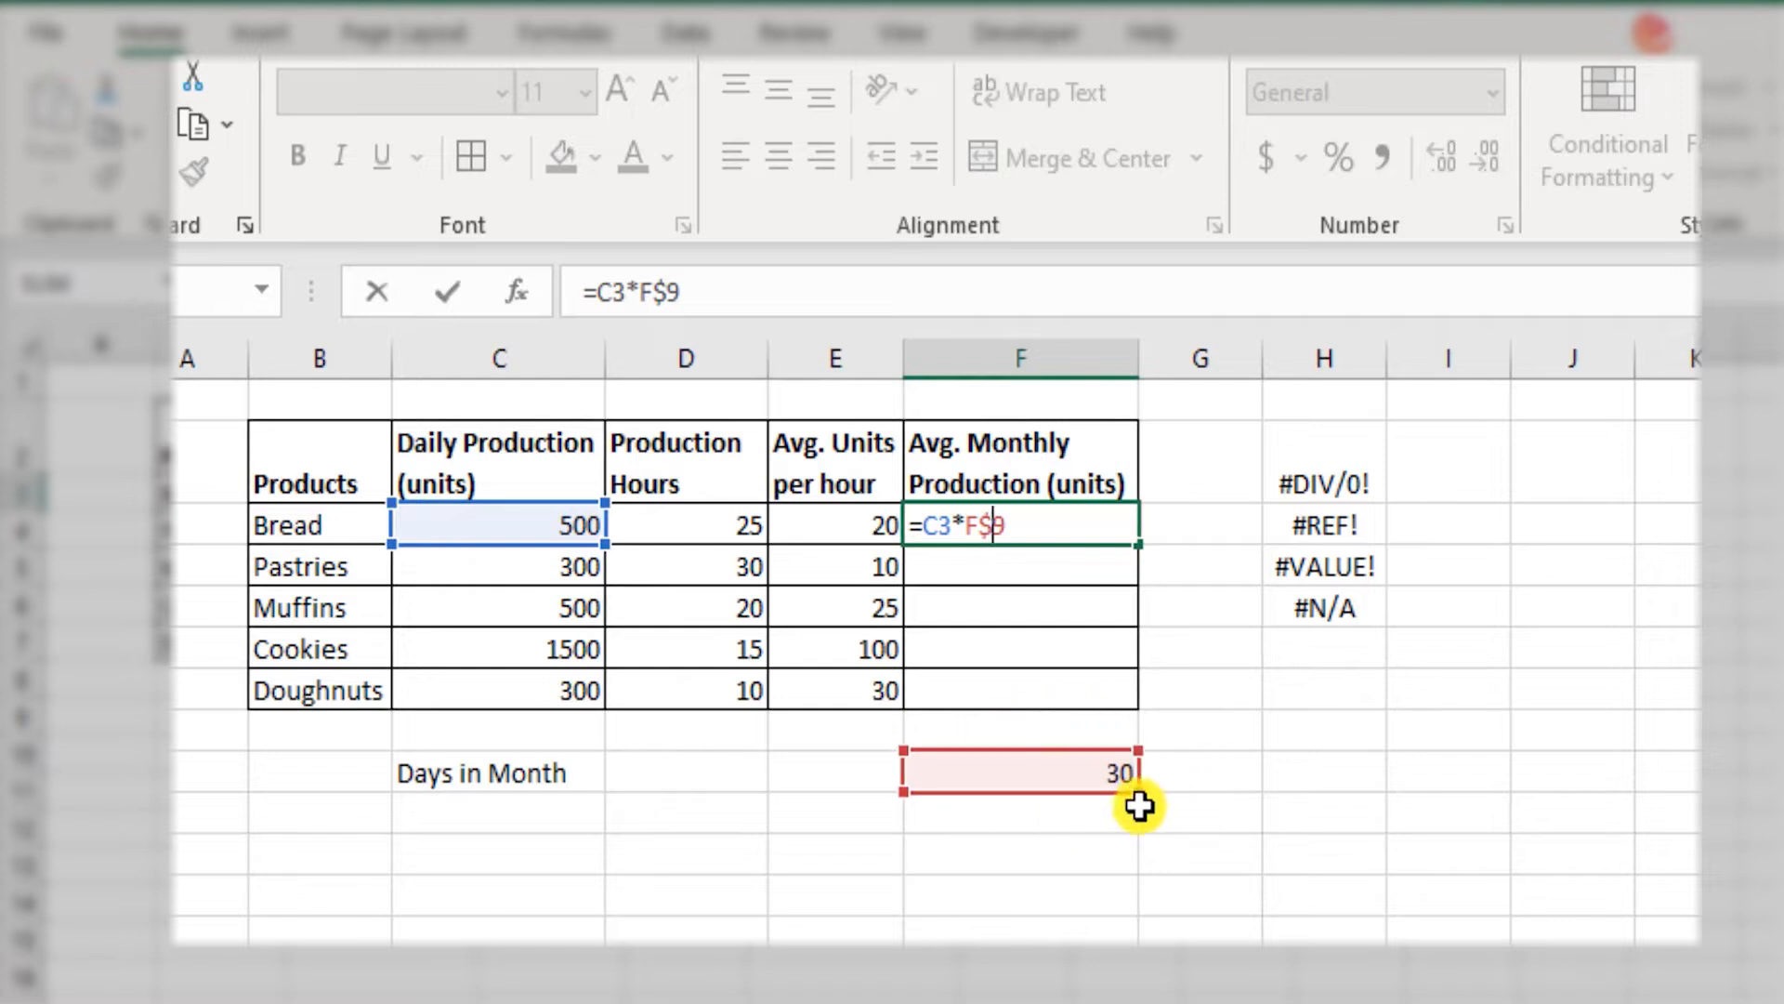
key("Return")
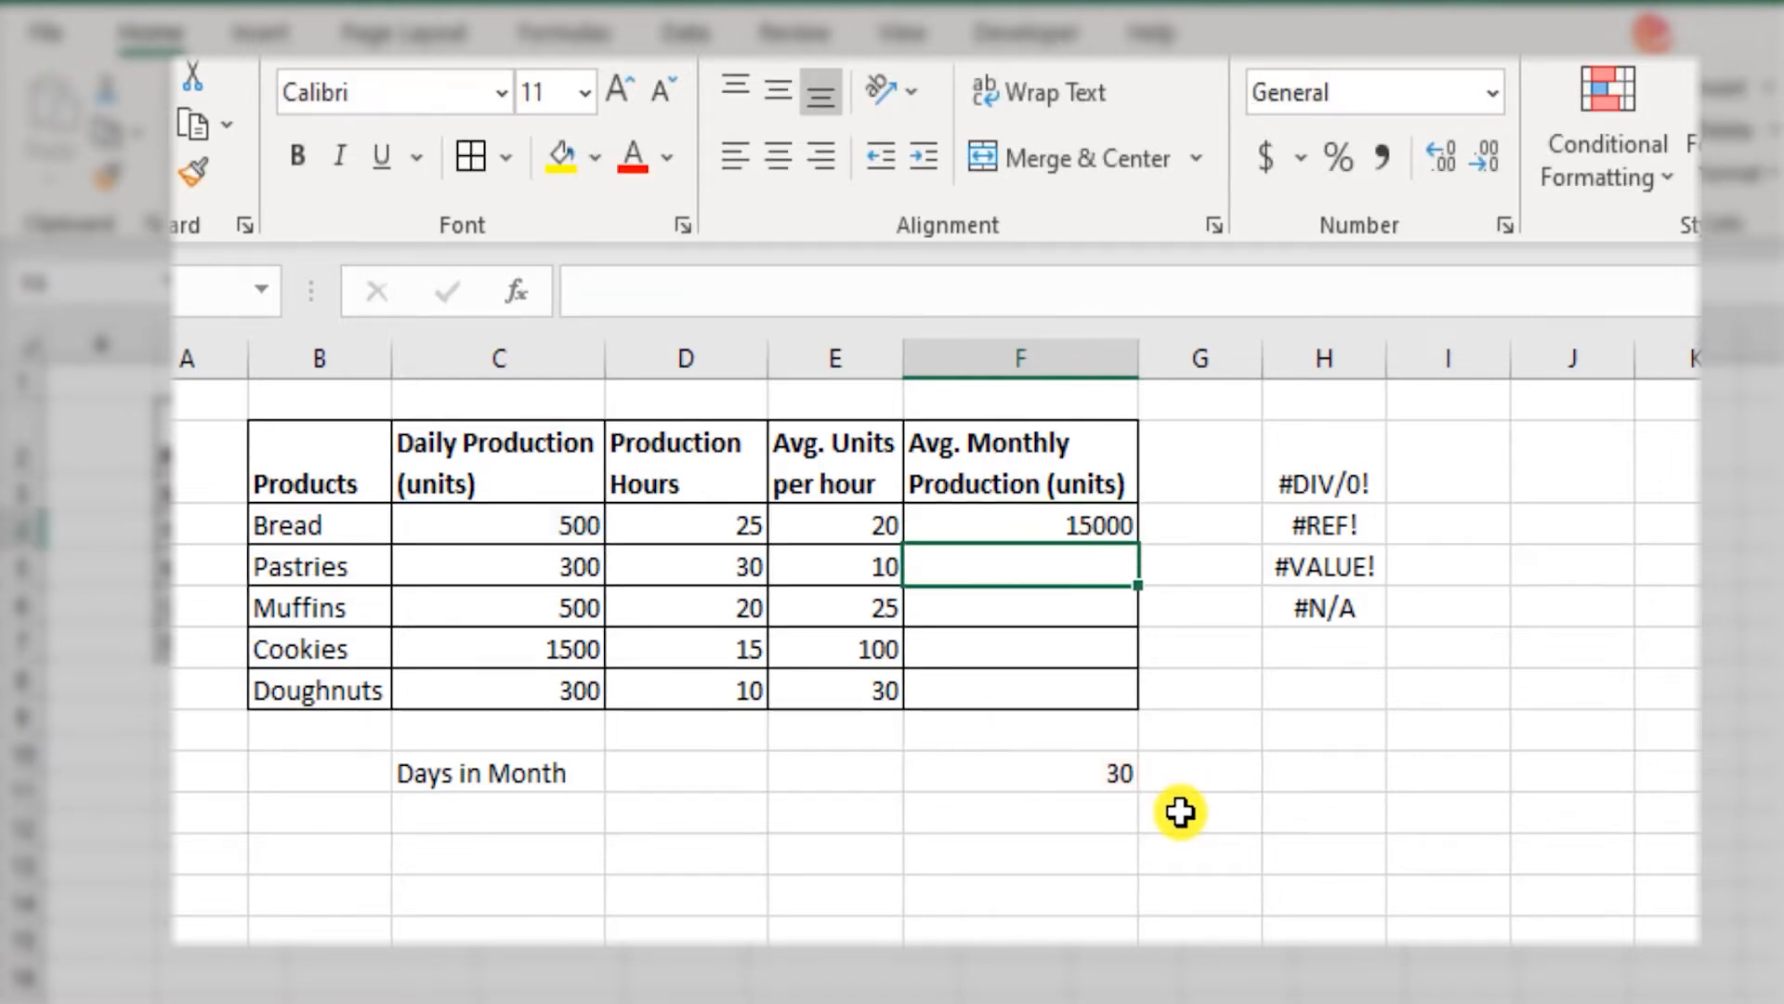
Copy Bread's monthly production formula from F3 to the other products in F4:F7.
key("Up")
key("ctrl+c")
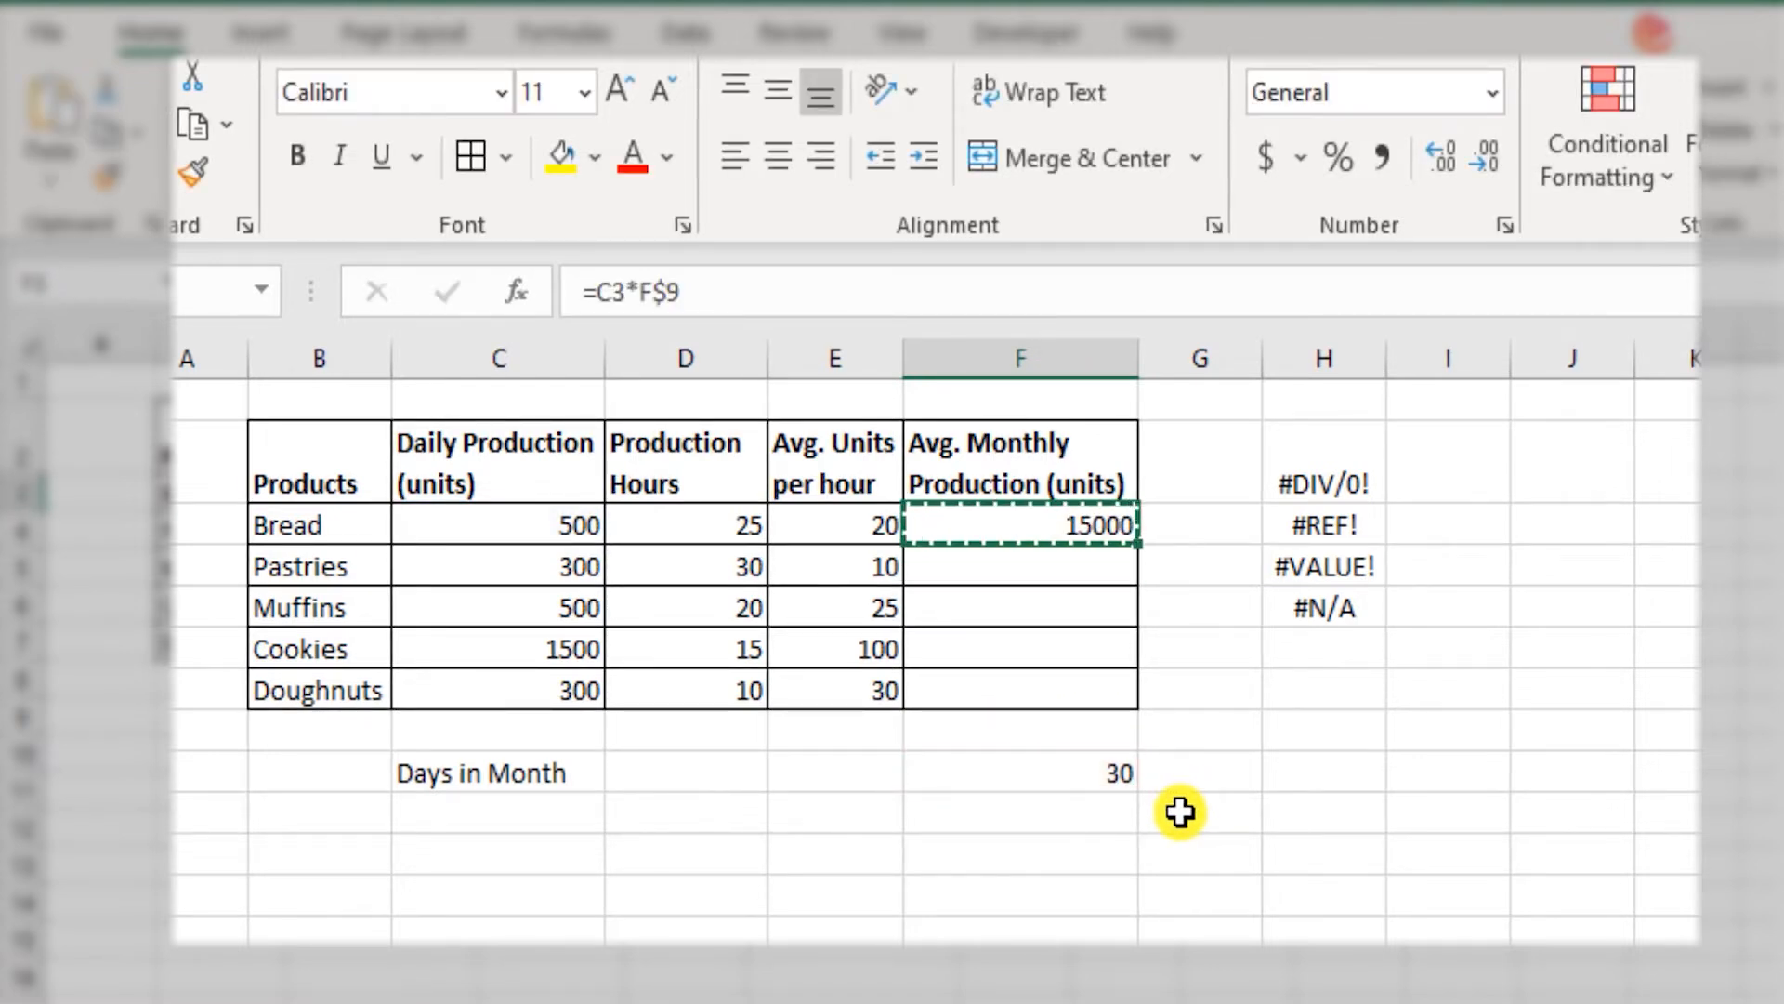
key("Down")
key("ctrl+v")
key("Down")
key("shift+Down")
key("shift+Down")
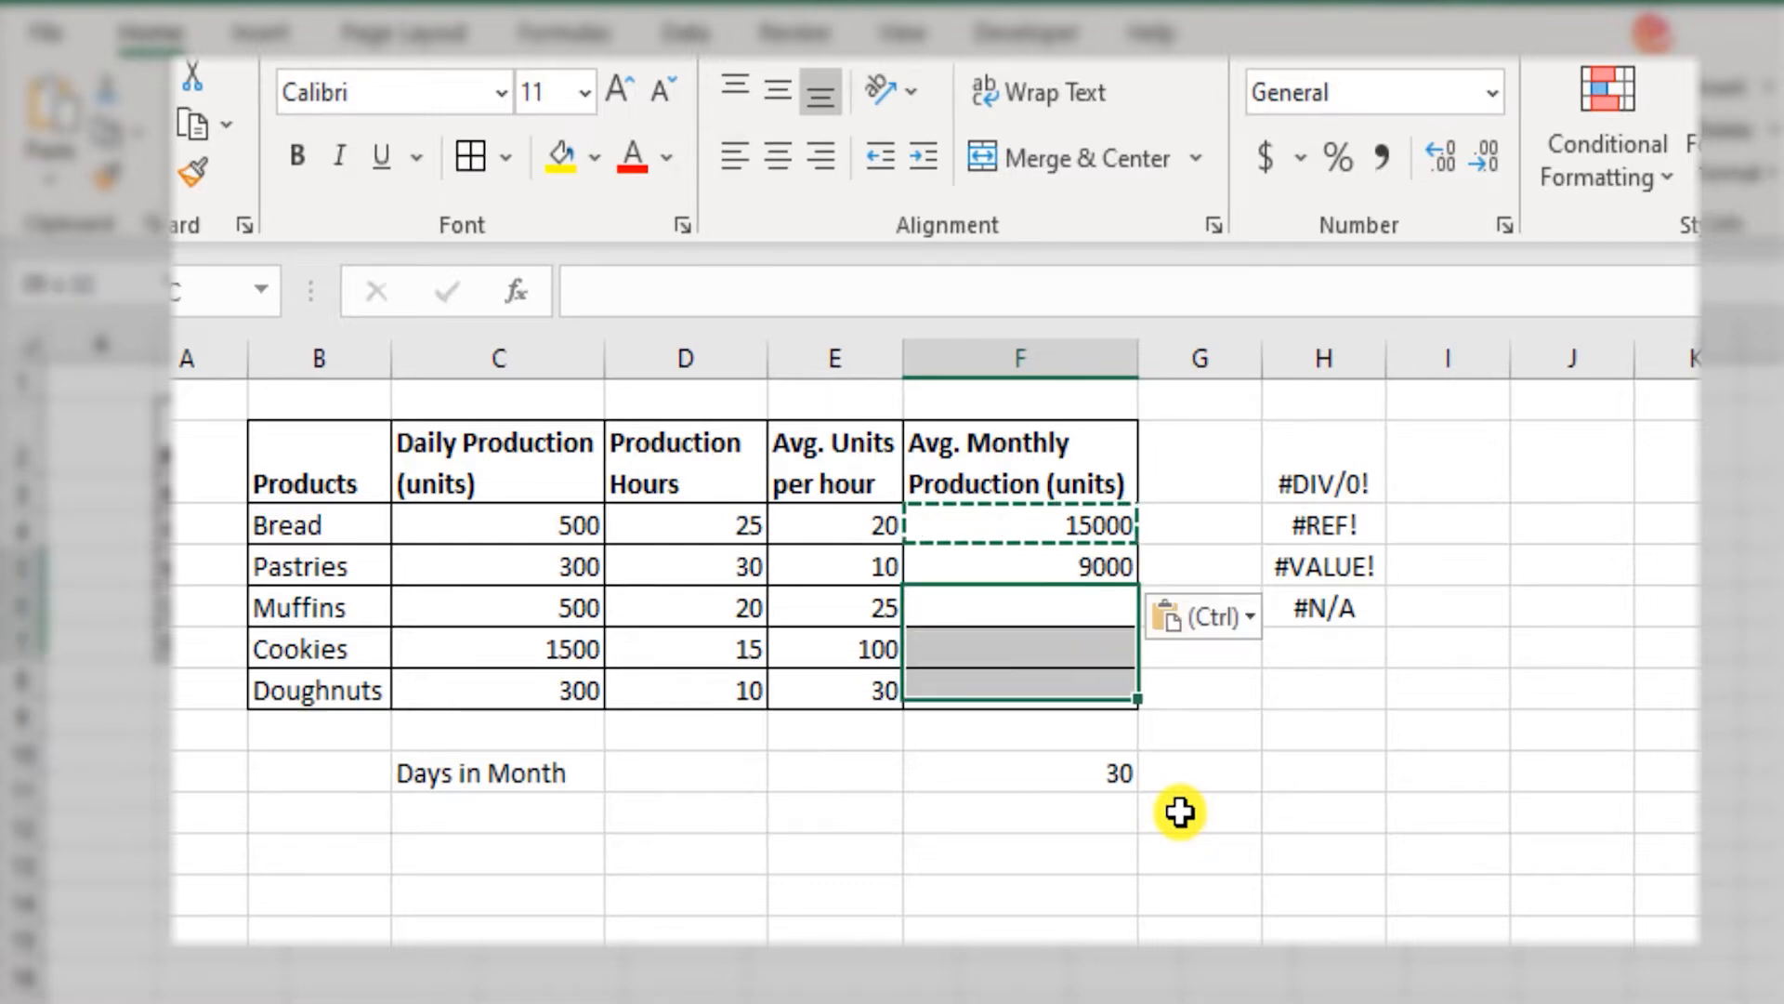
key("ctrl+v")
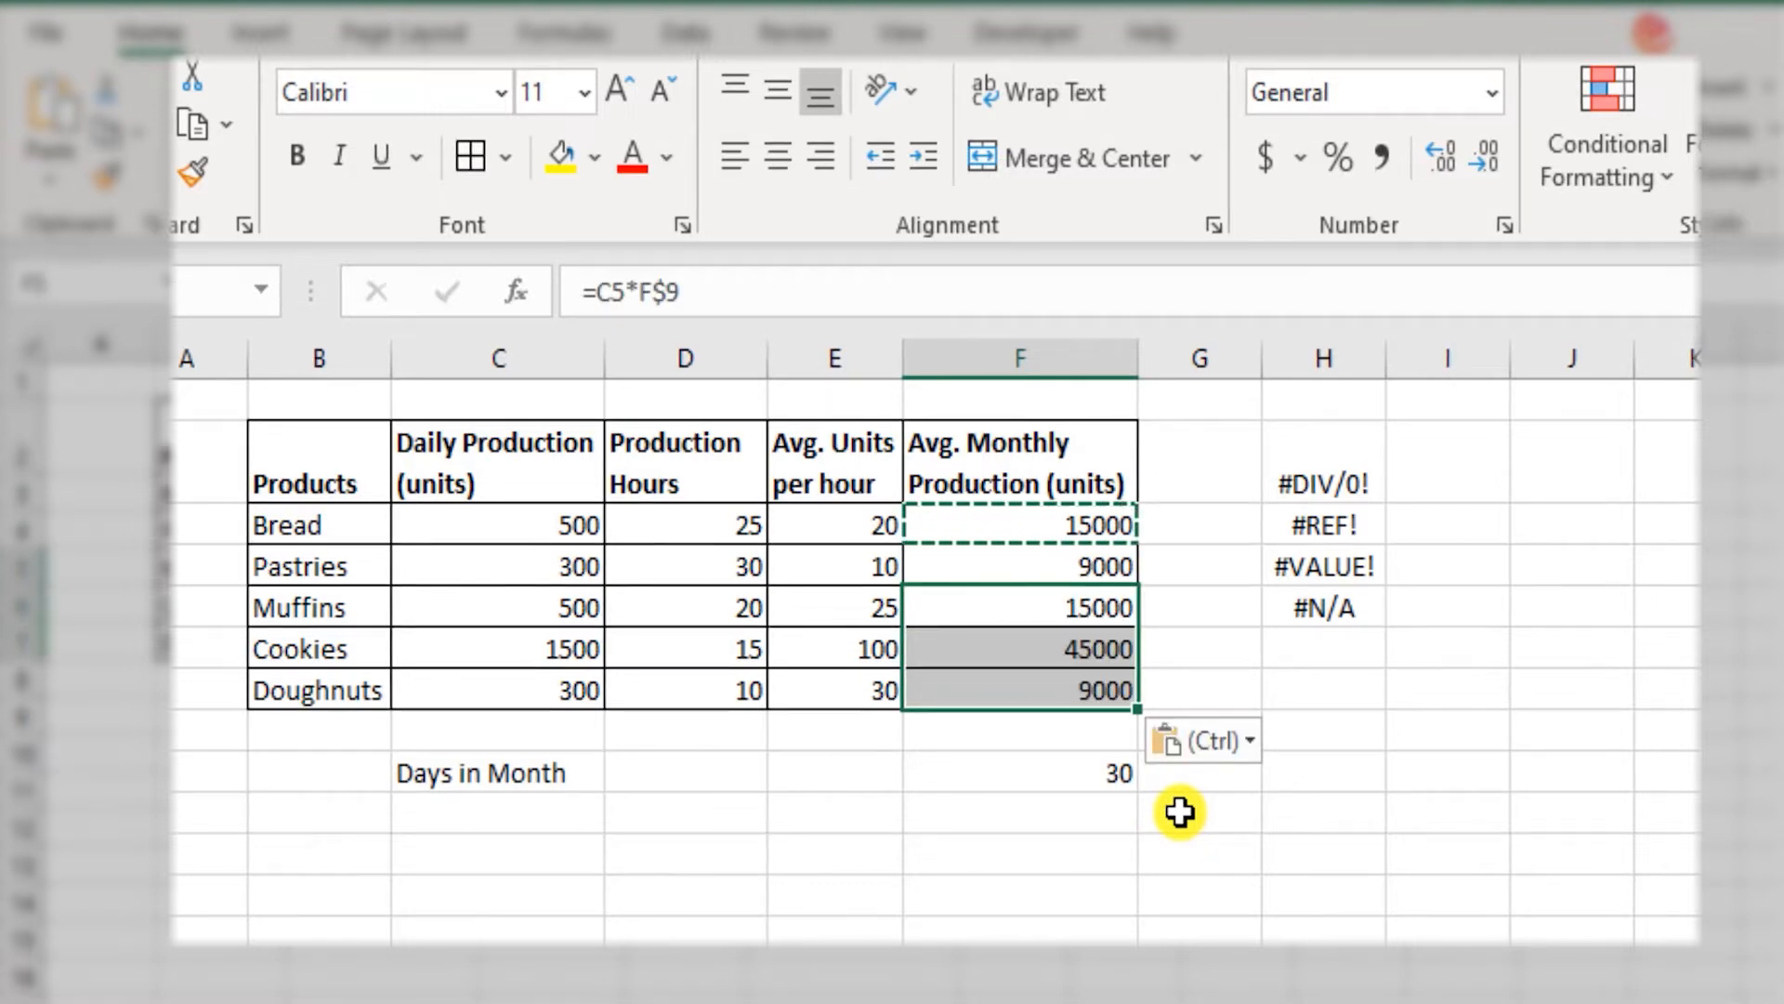
key("Escape")
Check the cell references in the copied monthly production formula for Cookies in F6.
key("shift+Up")
key("Up")
key("Up")
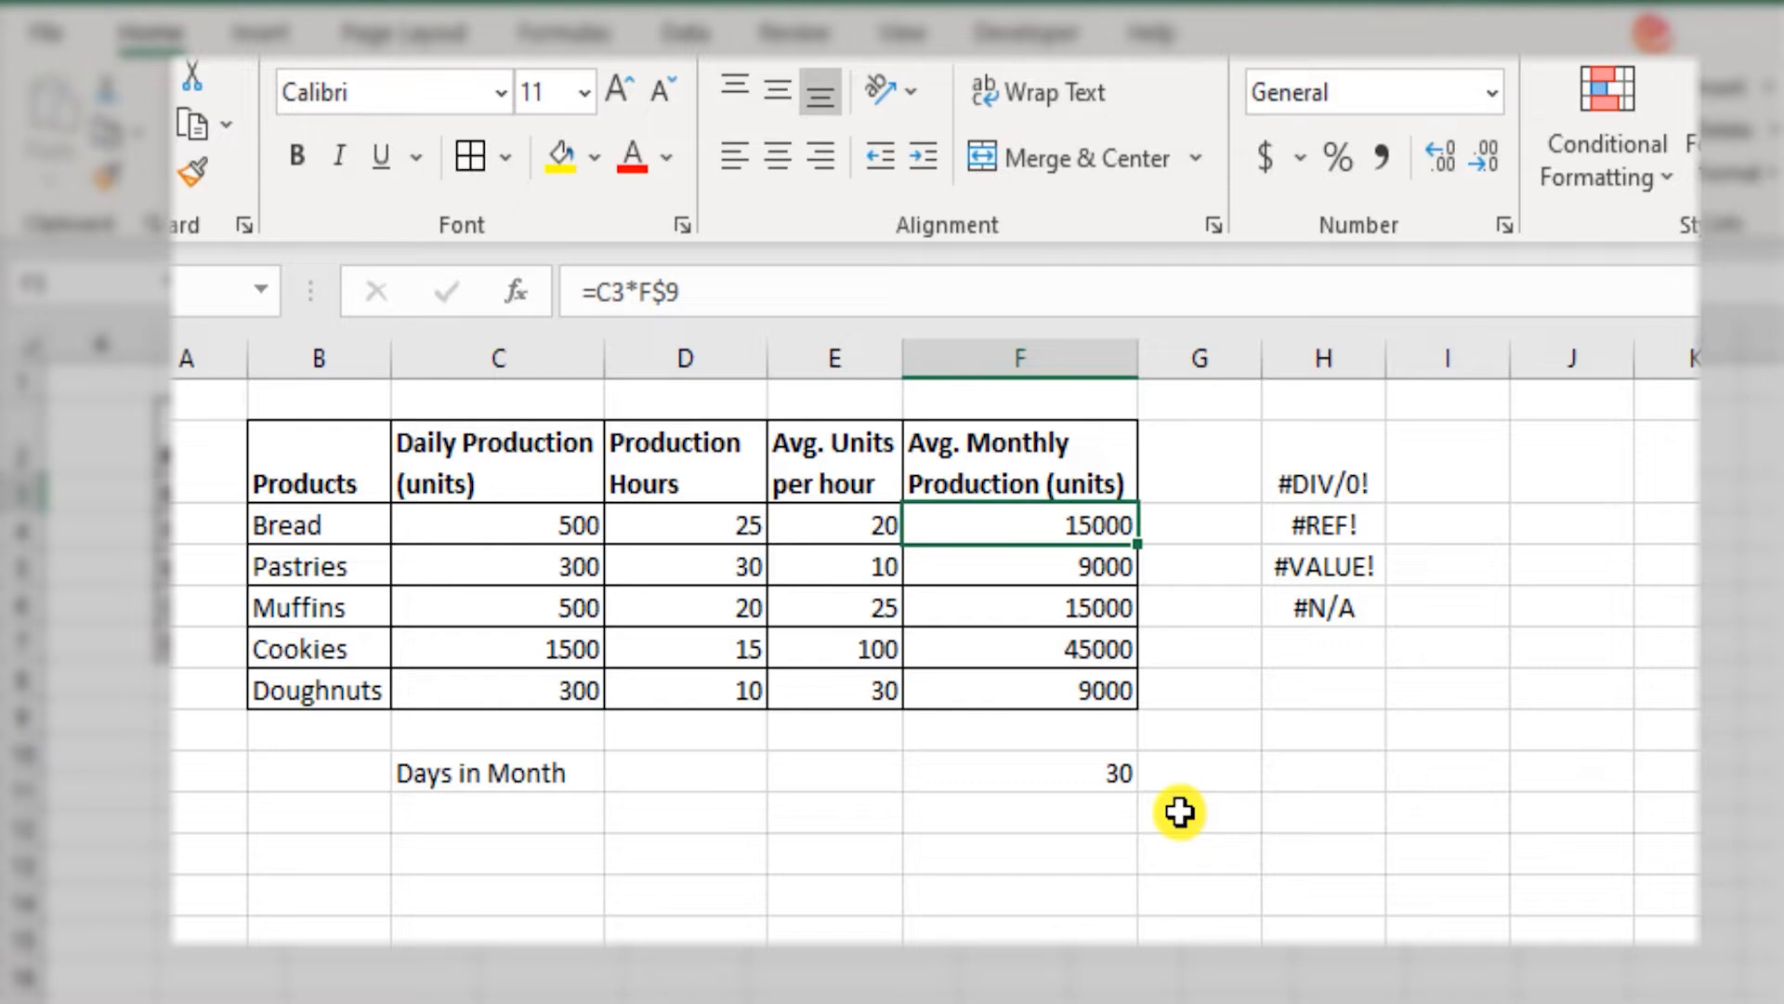
double_click(1039, 649)
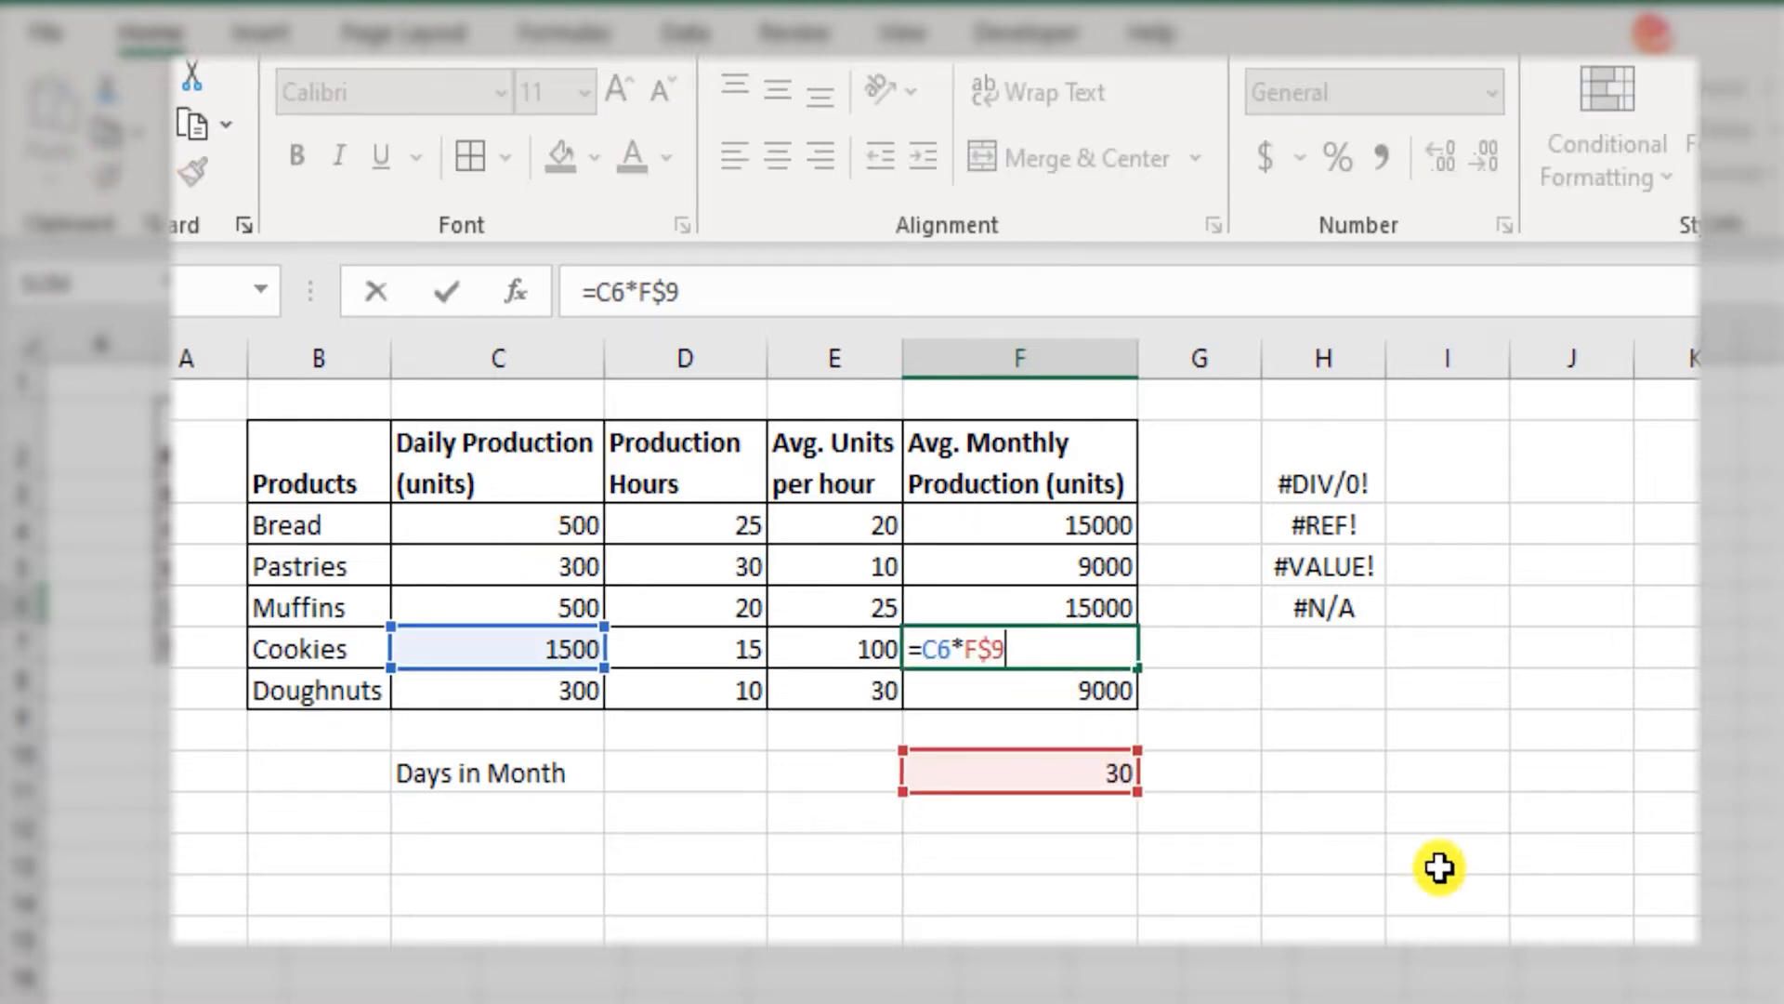
key("Escape")
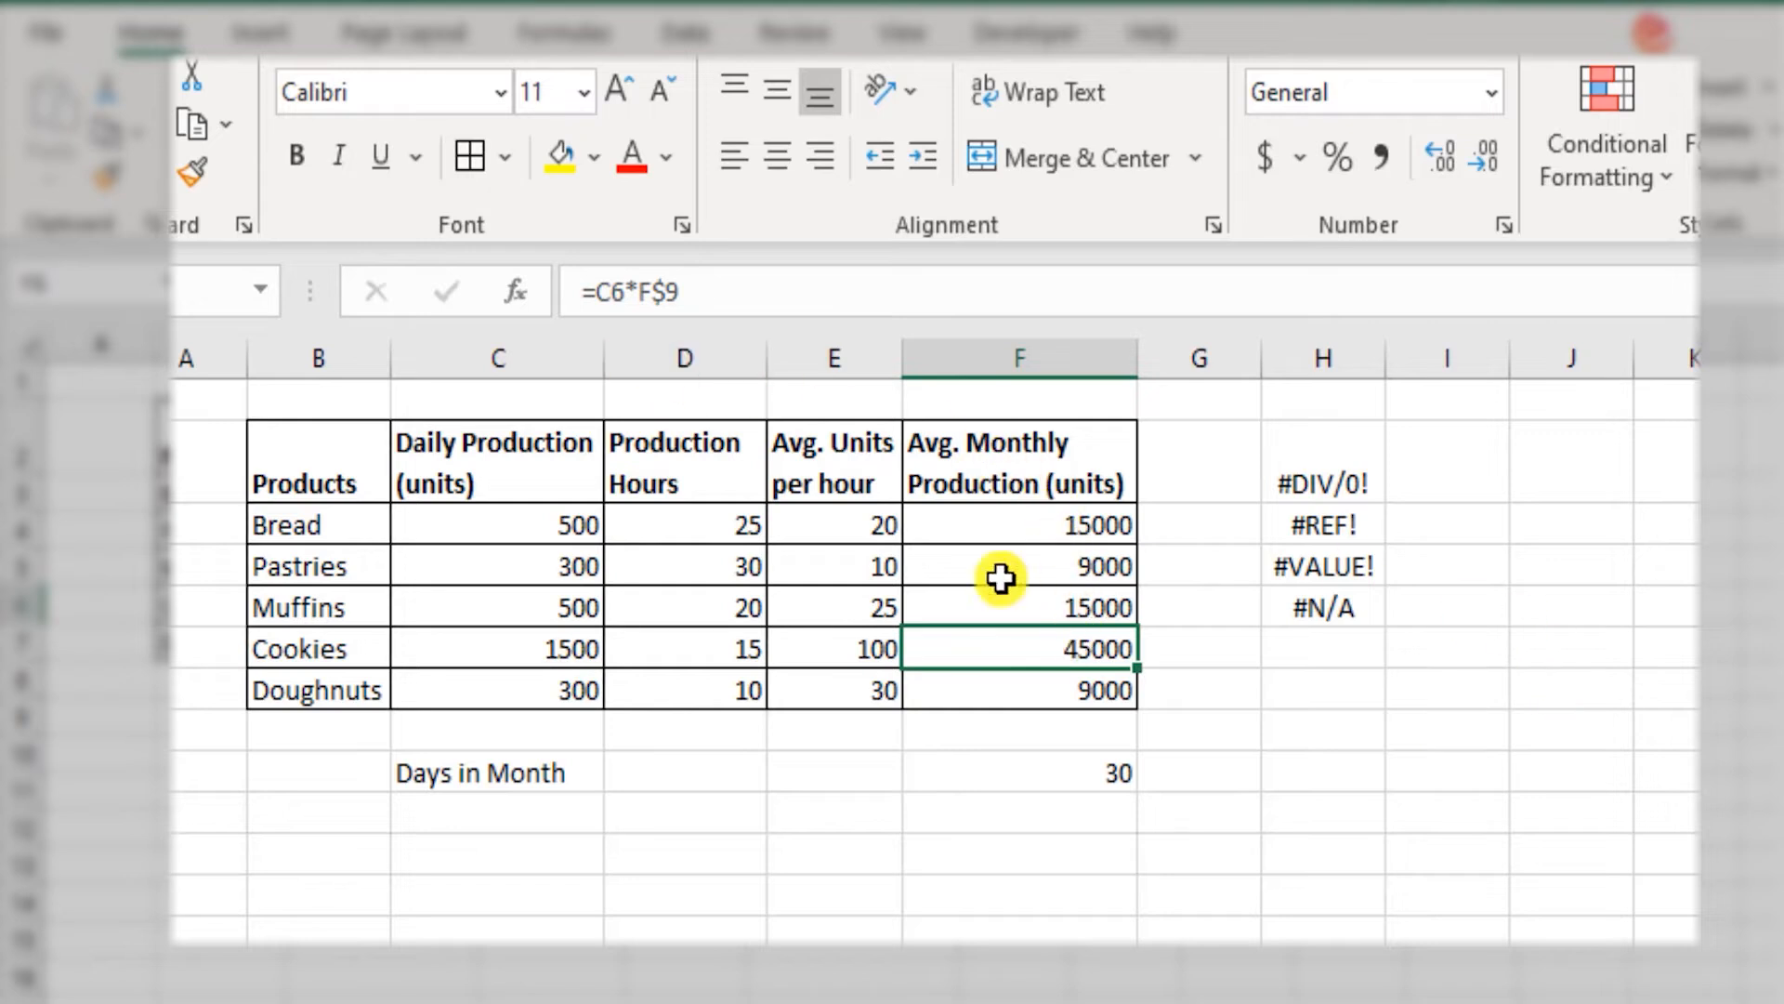
left_click(219, 390)
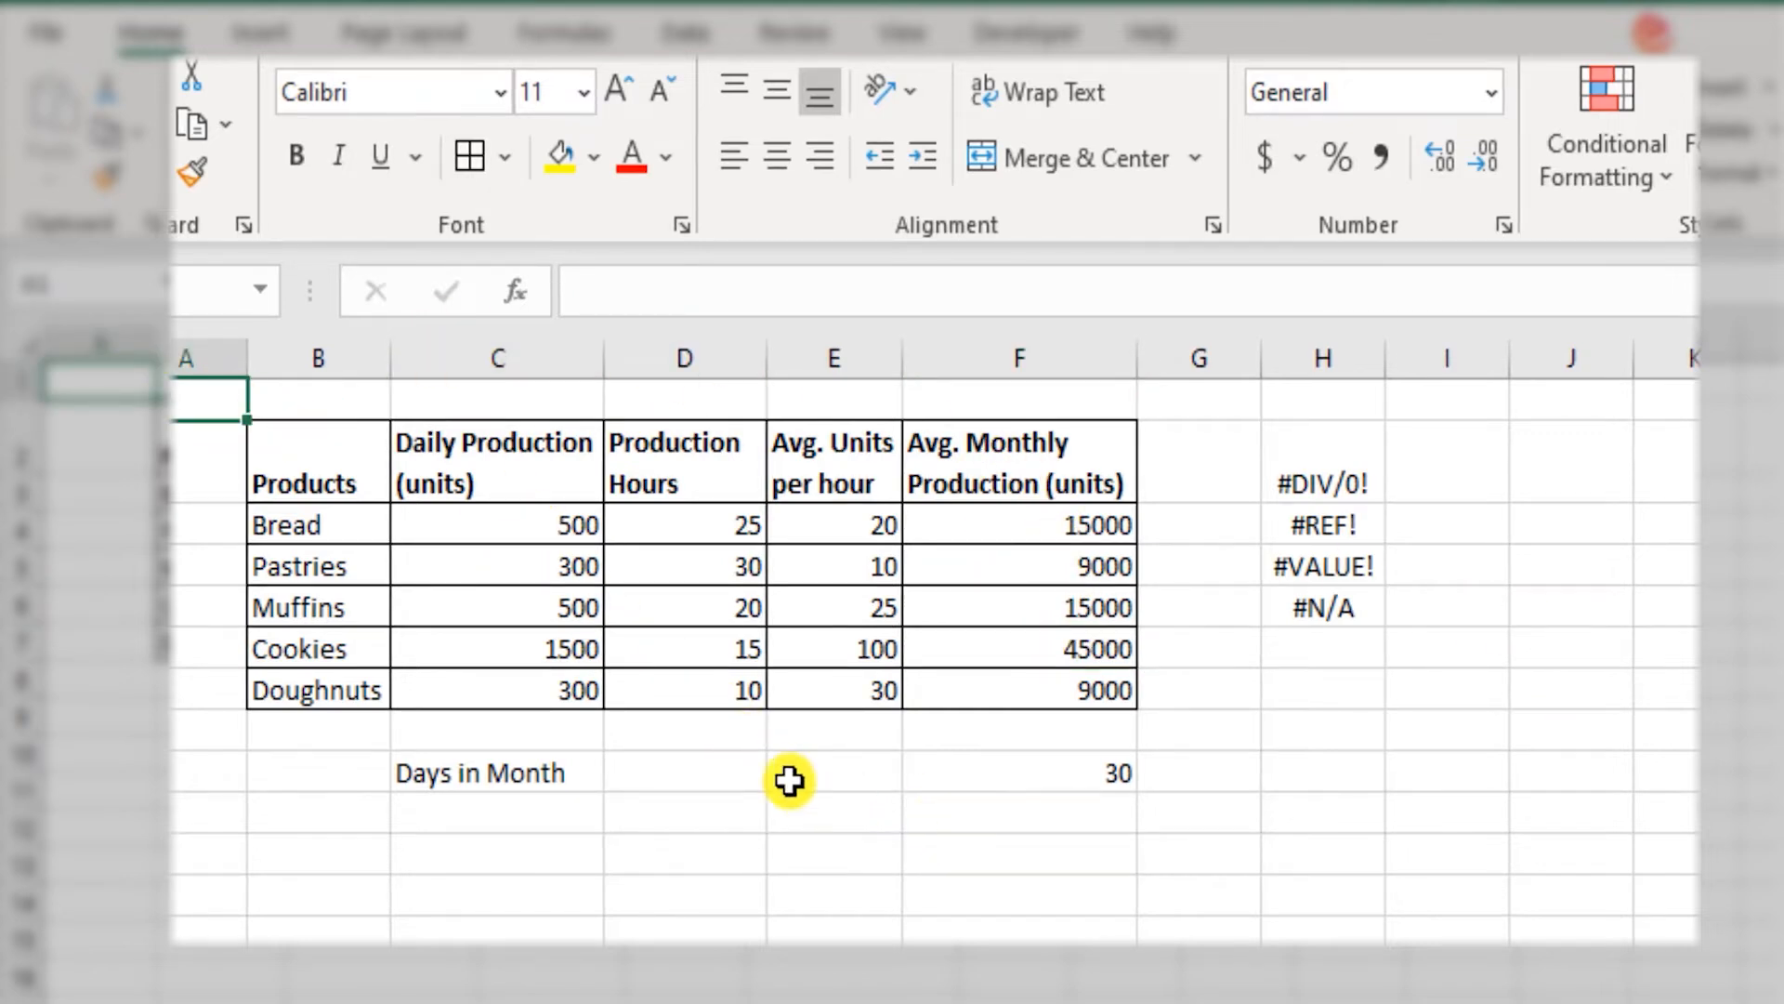
Copy the days value 30 from F9 into D9, beside the Days in Month label.
left_click(709, 773)
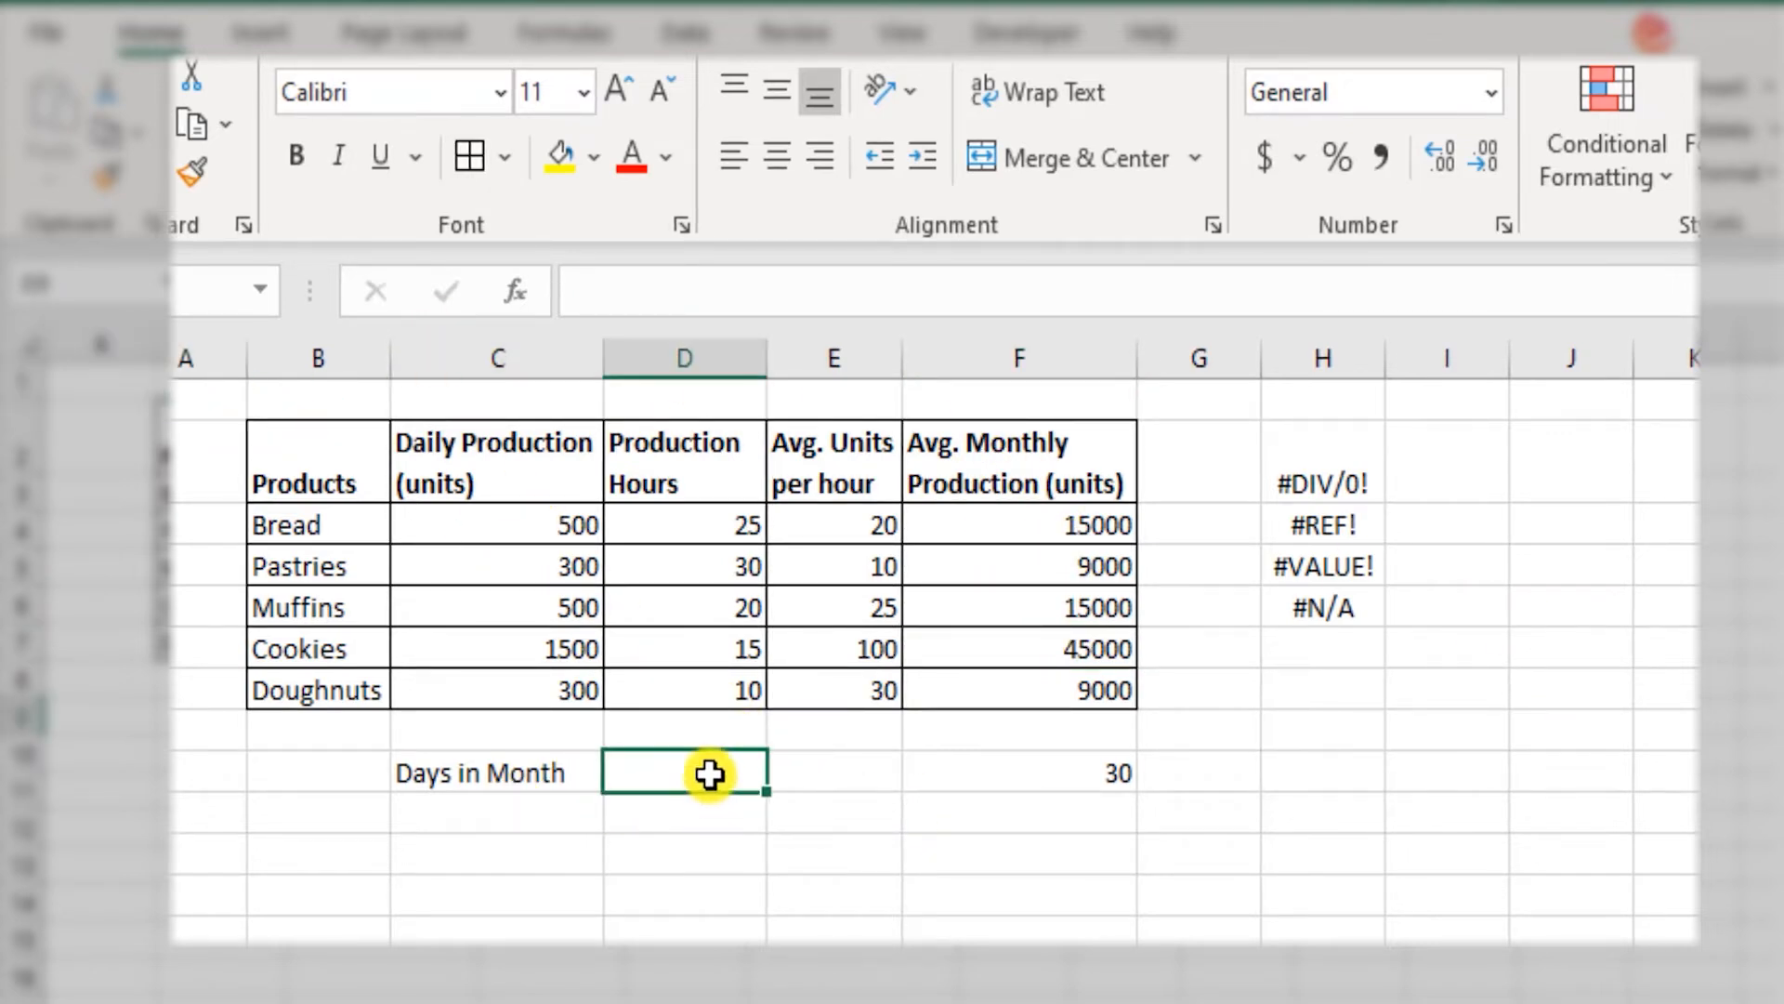
left_click(1122, 764)
key("ctrl+c")
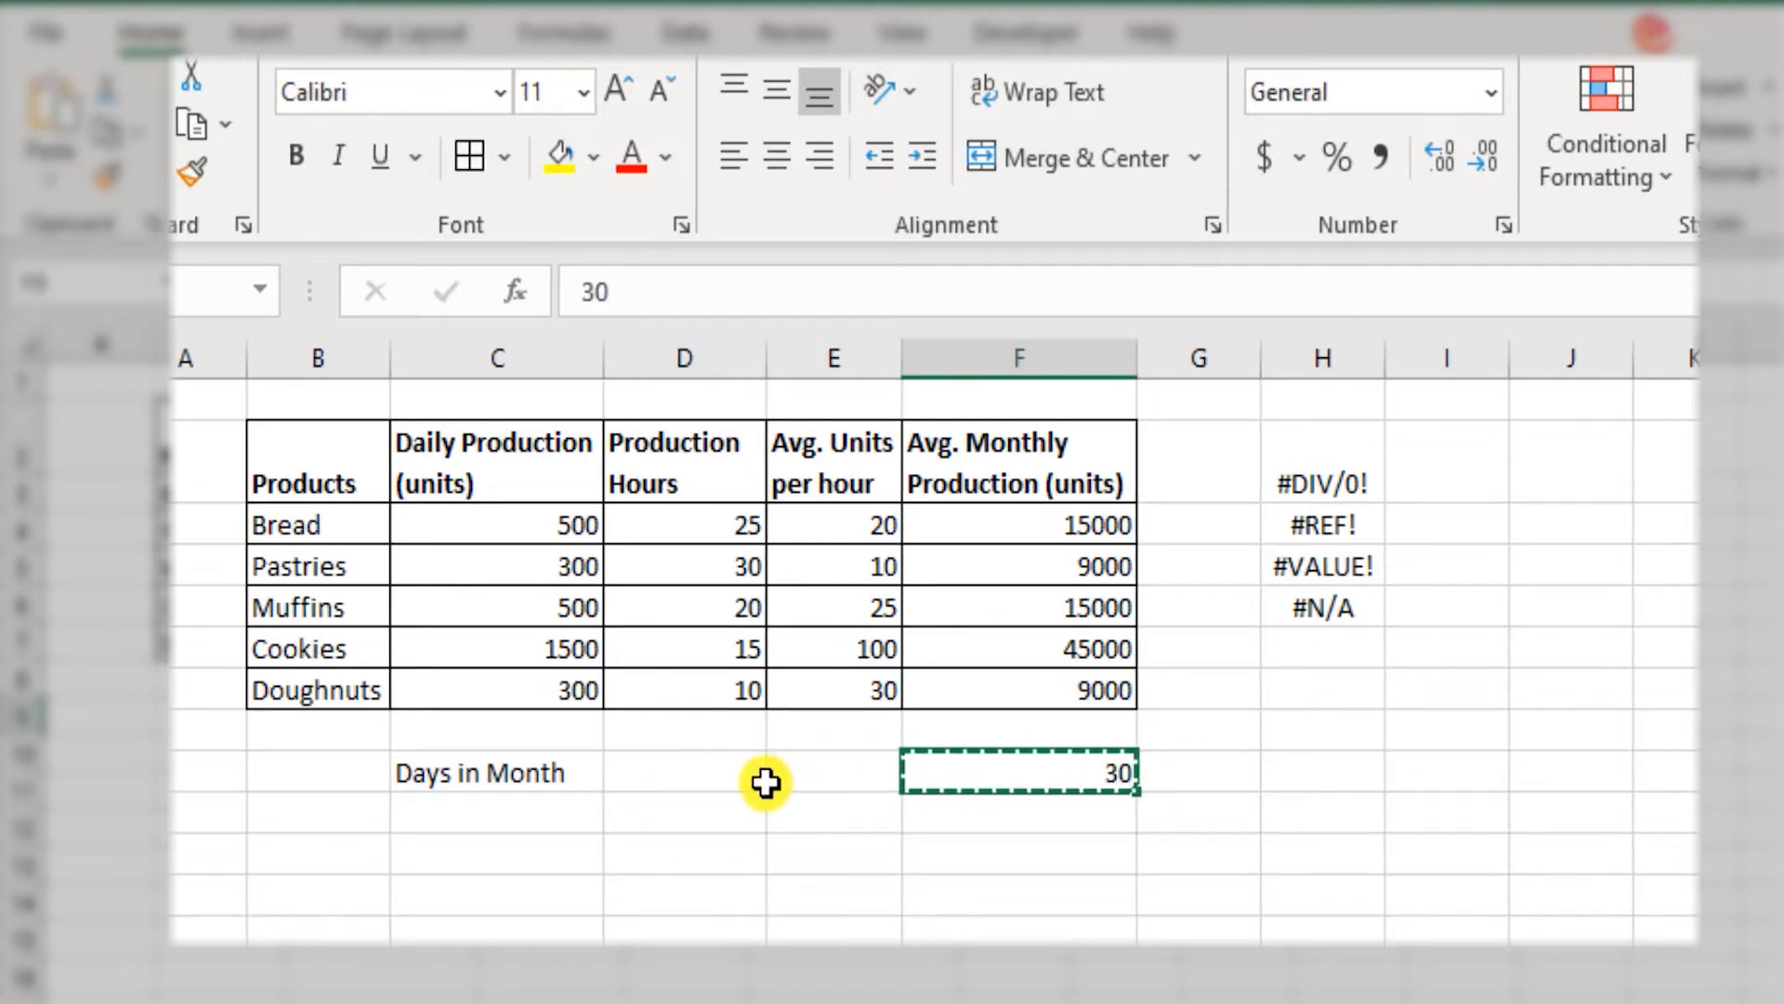
left_click(758, 779)
key("ctrl+v")
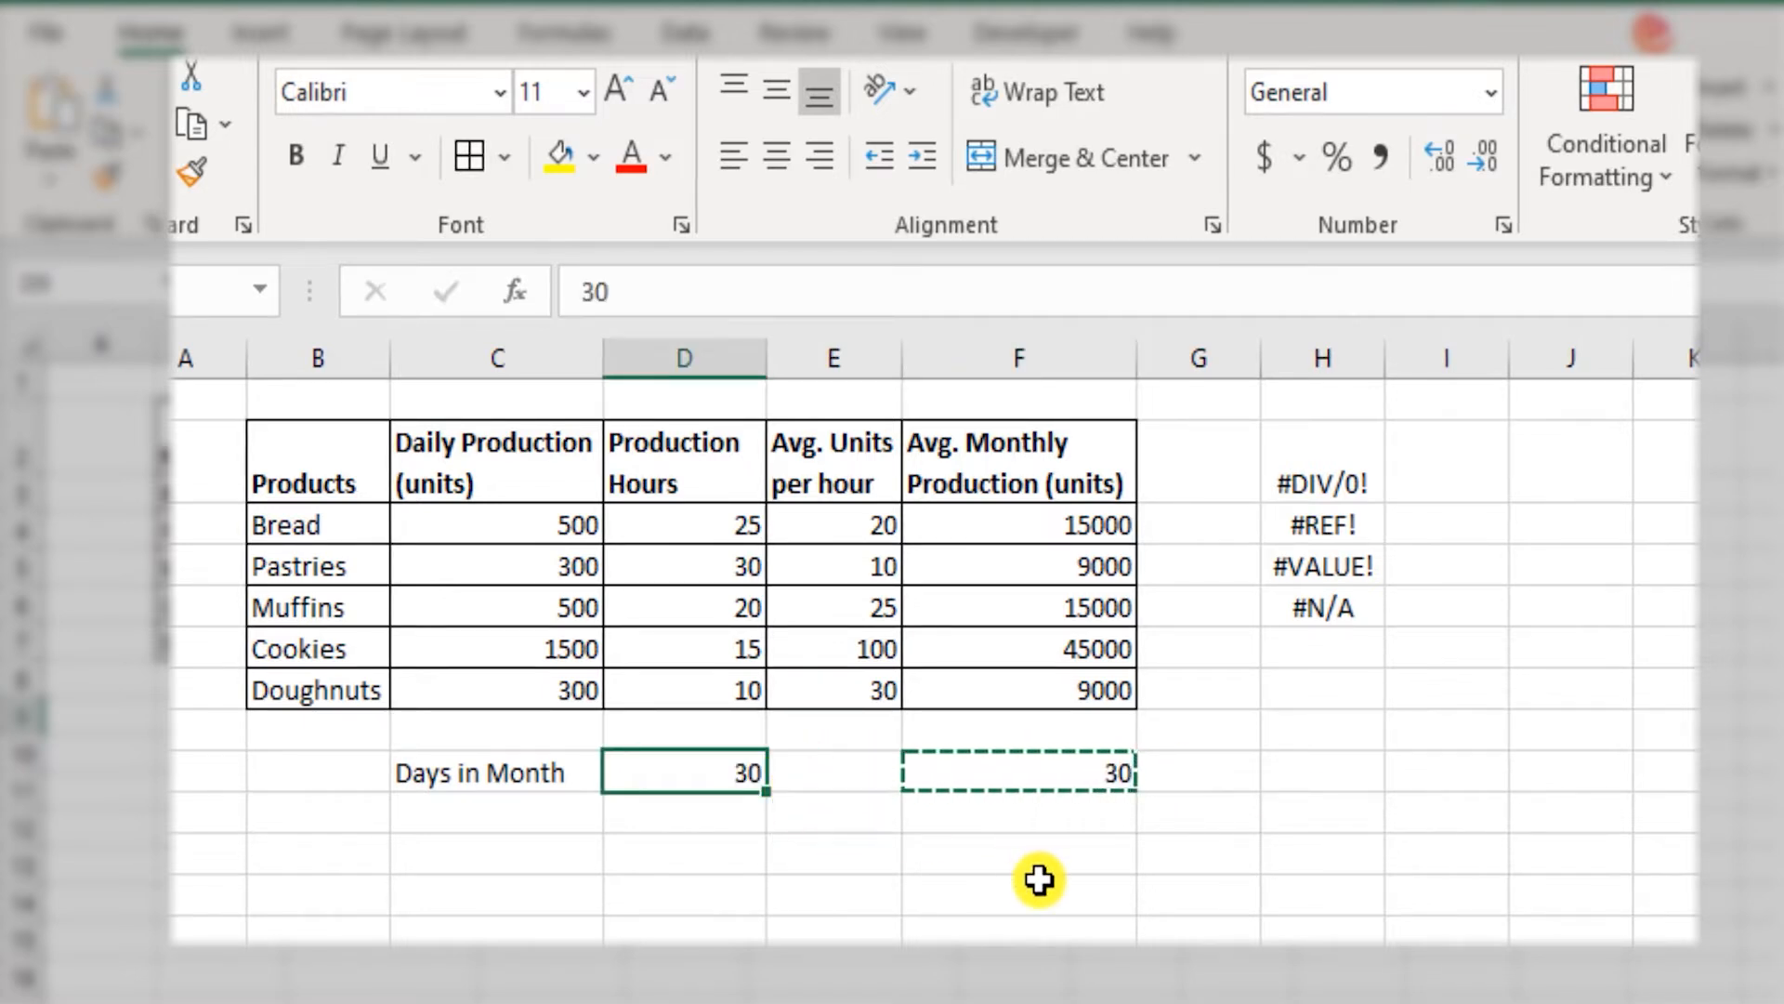
key("Escape")
key("Right")
key("Right")
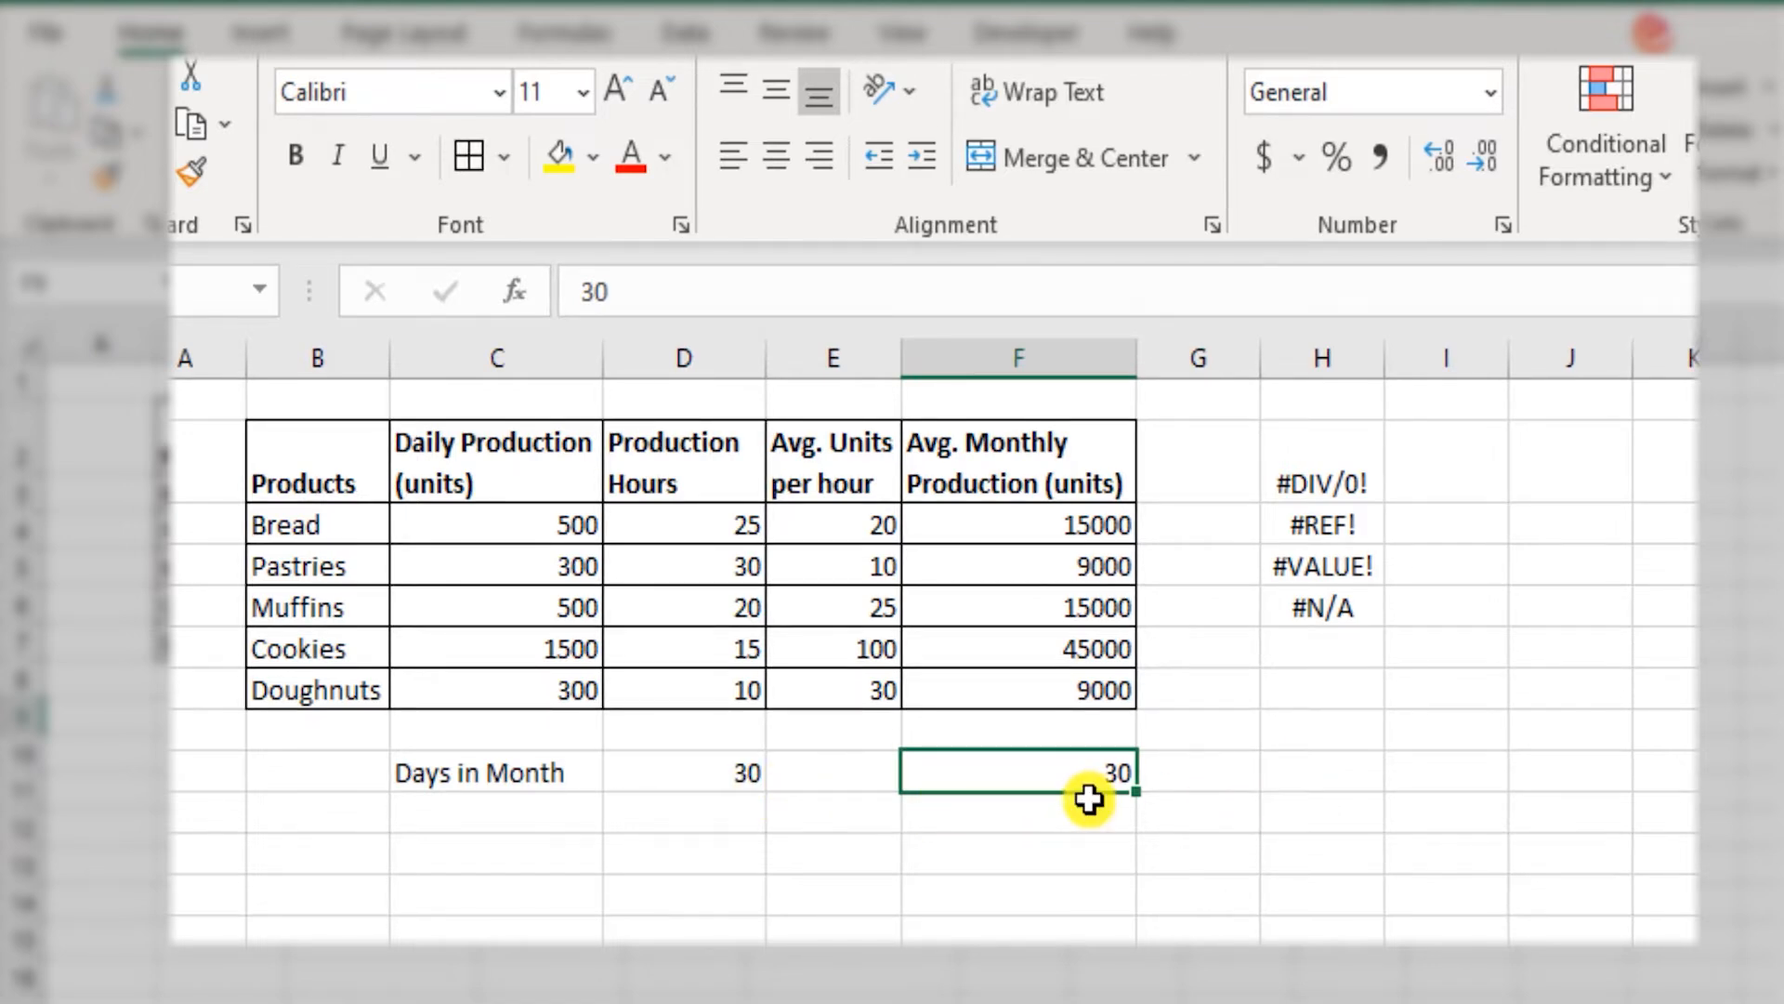
Delete cell F9 that holds the days value, shifting the remaining cells left.
scroll(1087, 796, "down", 1)
scroll(1088, 796, "up", 1)
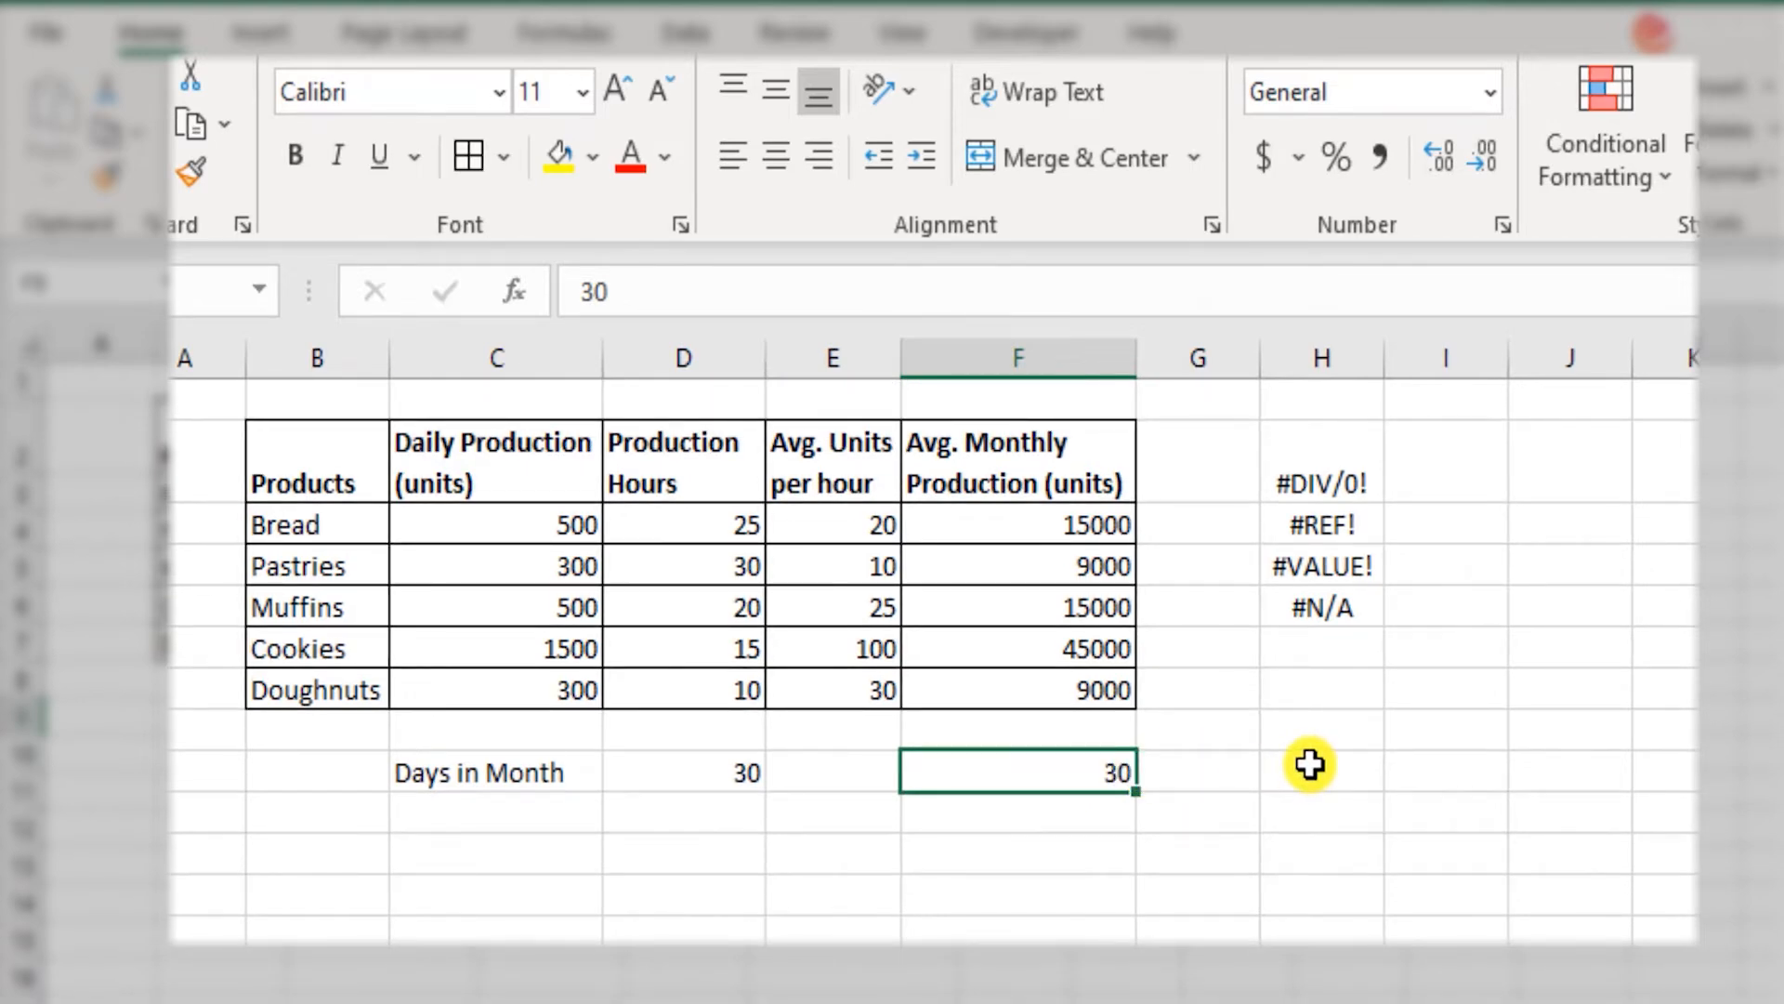
right_click(1060, 764)
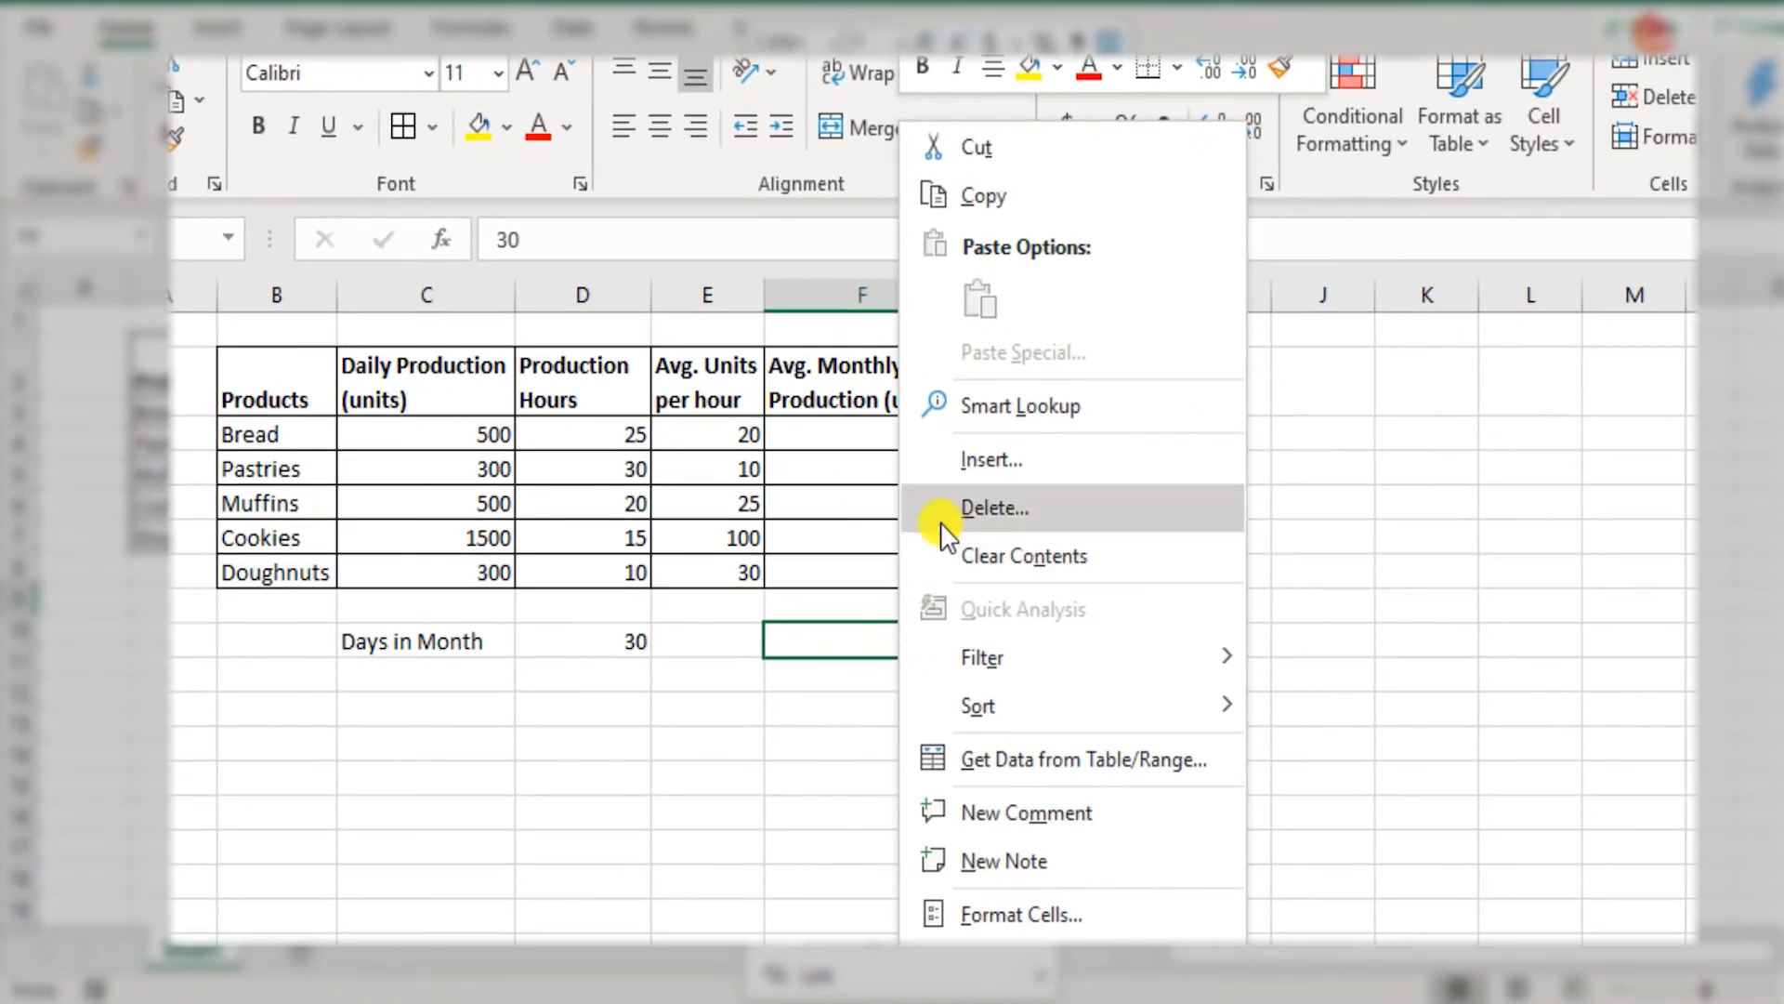
left_click(953, 522)
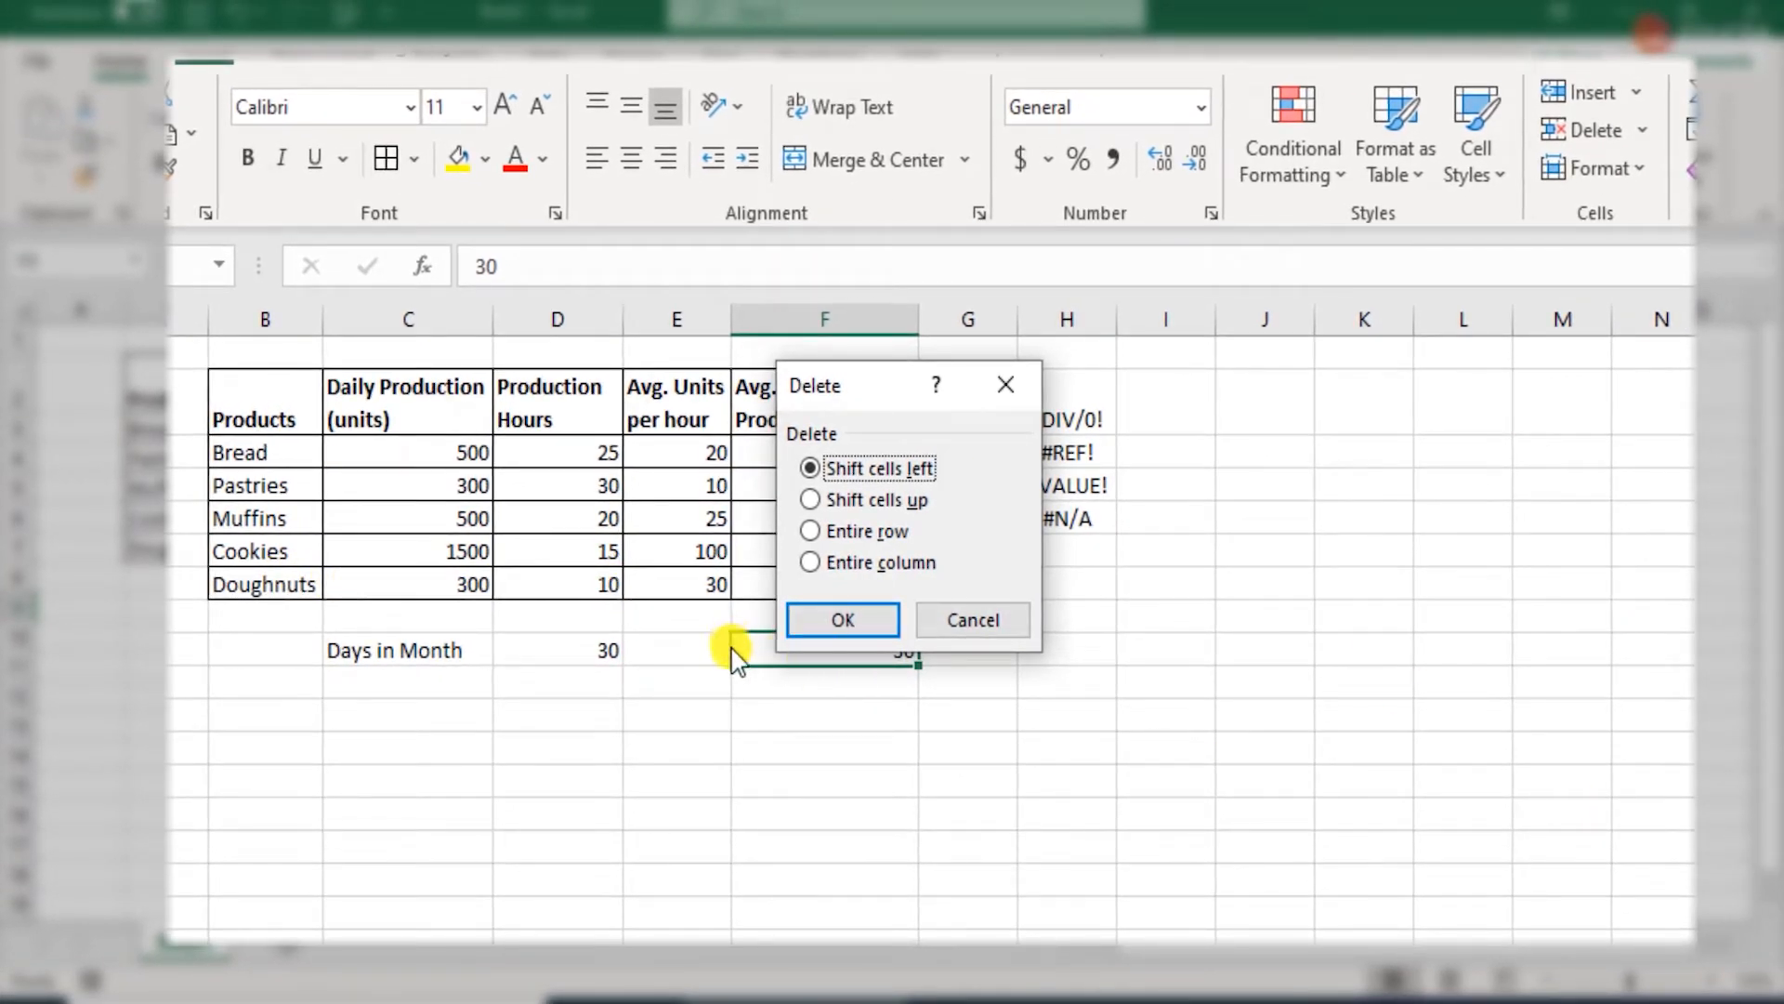
left_click(842, 626)
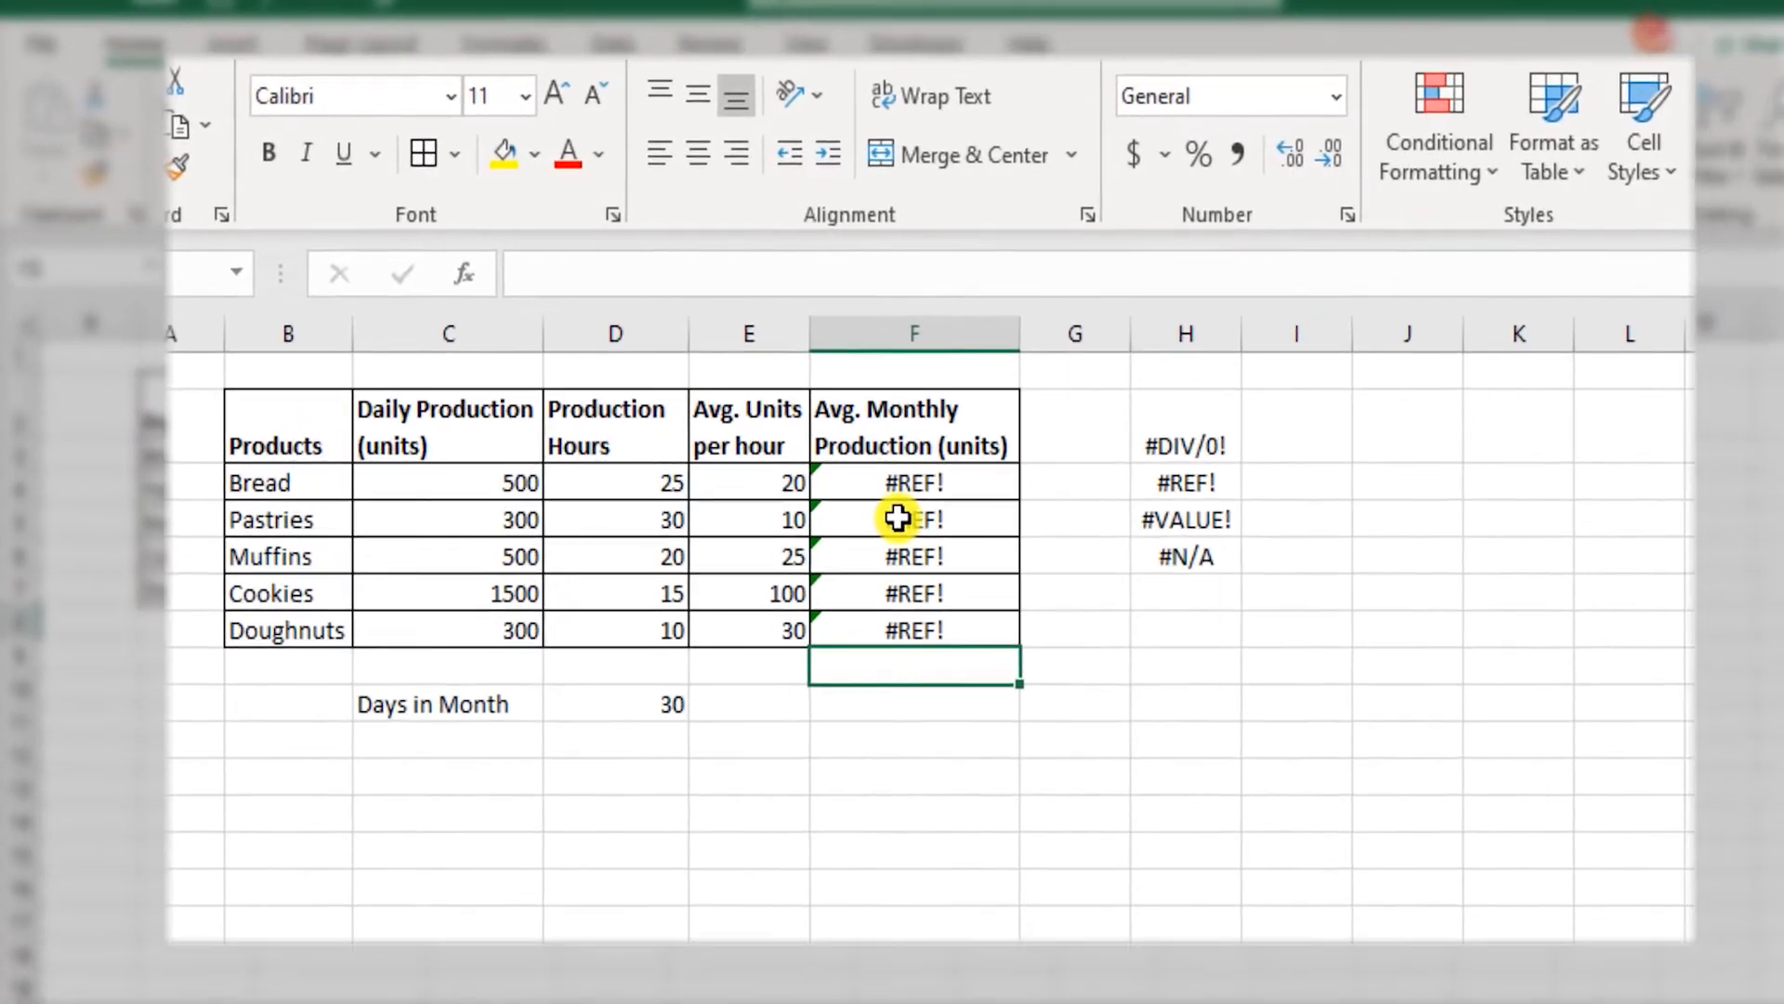
Examine the monthly production results in F3:F7, the days value in D9 and the references in Bread's formula in F3.
left_click_drag(794, 453, 821, 580)
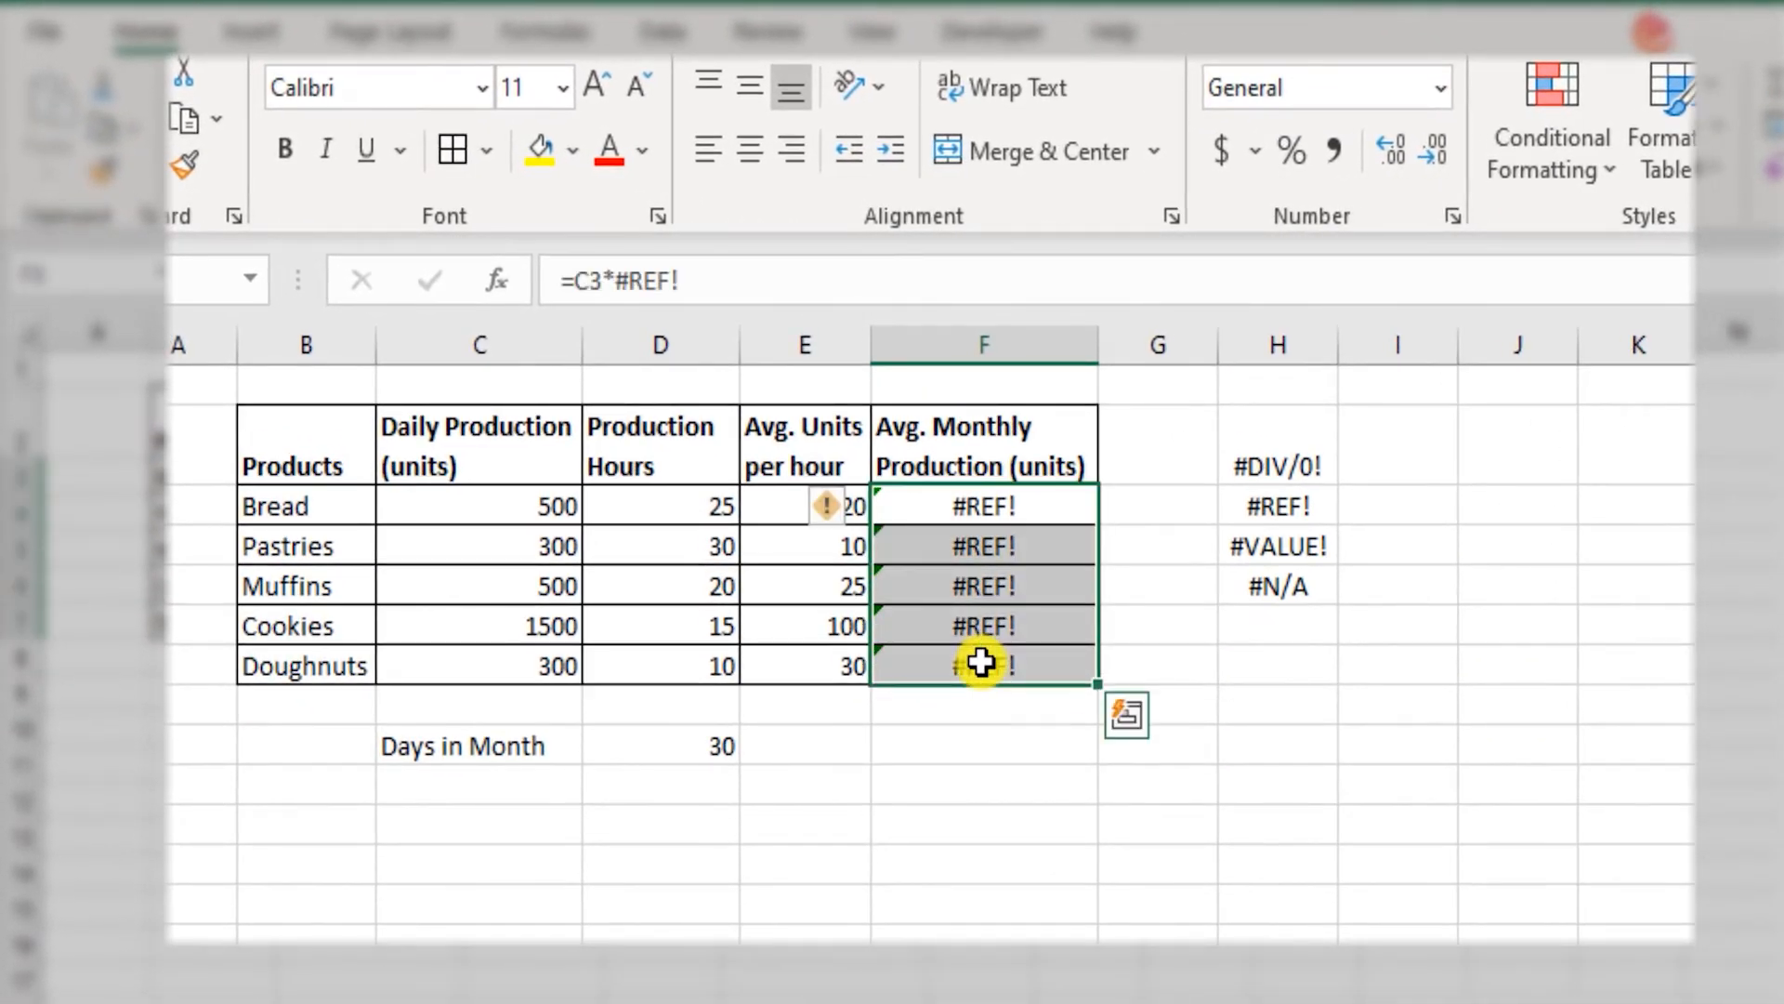
left_click(695, 741)
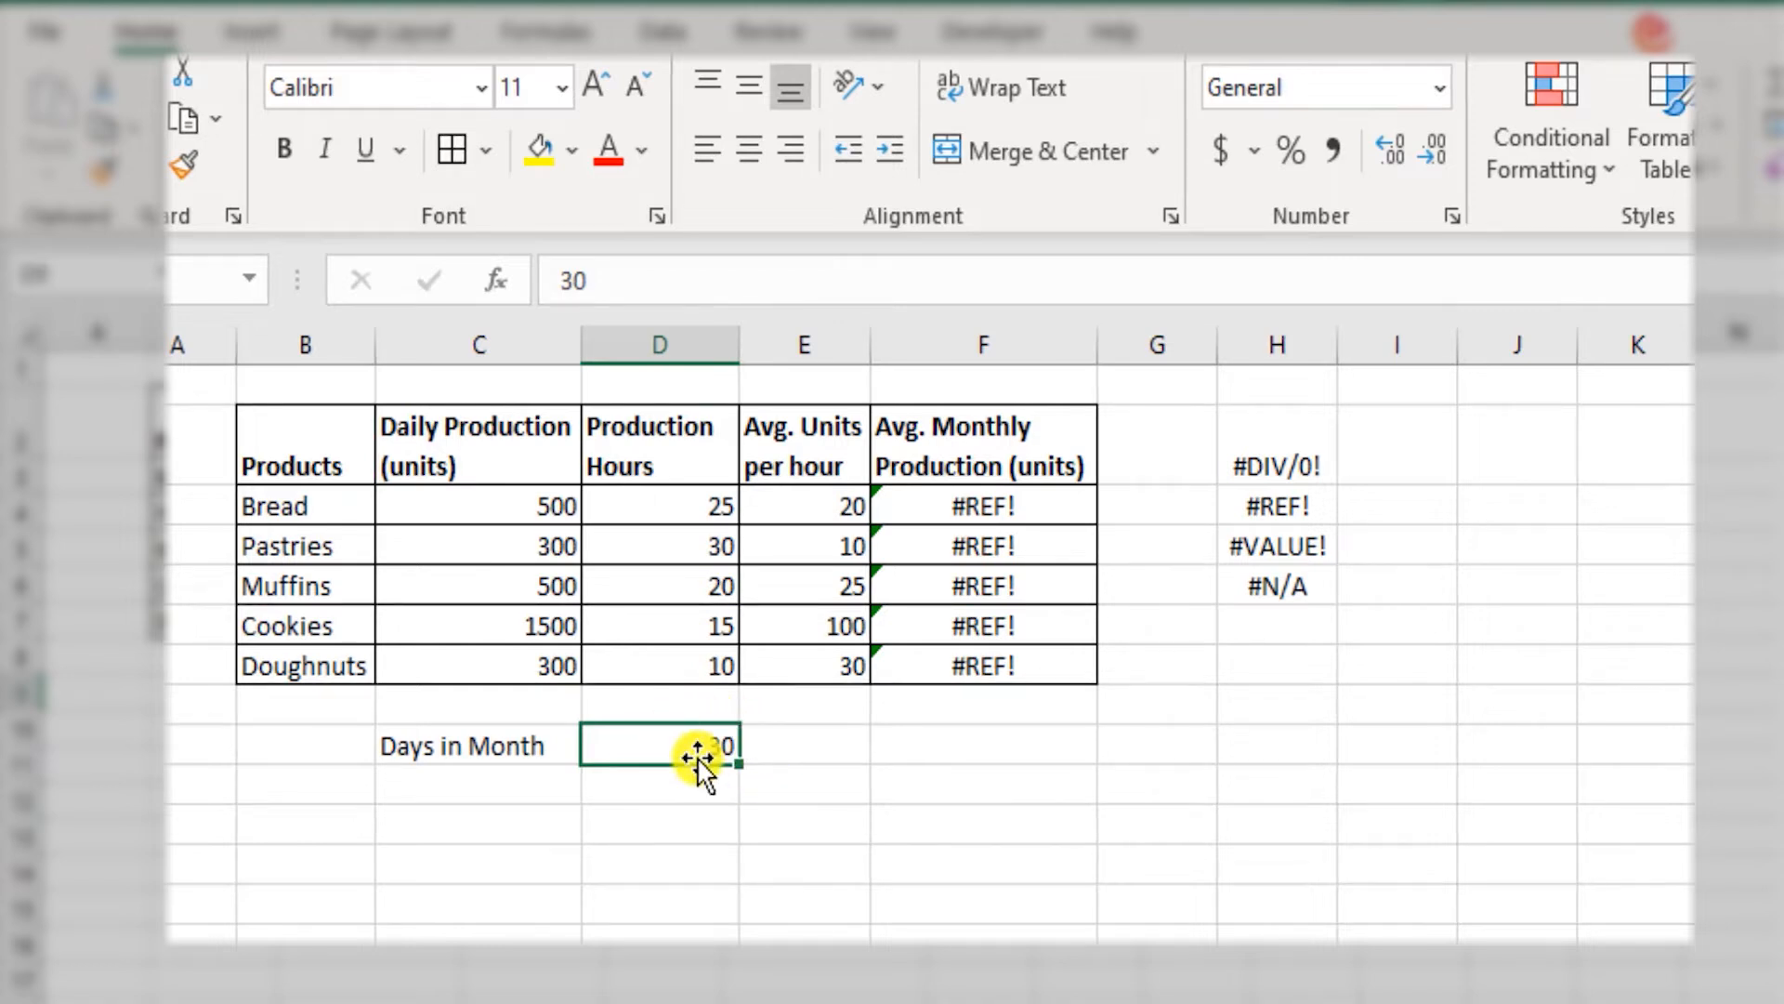
double_click(998, 507)
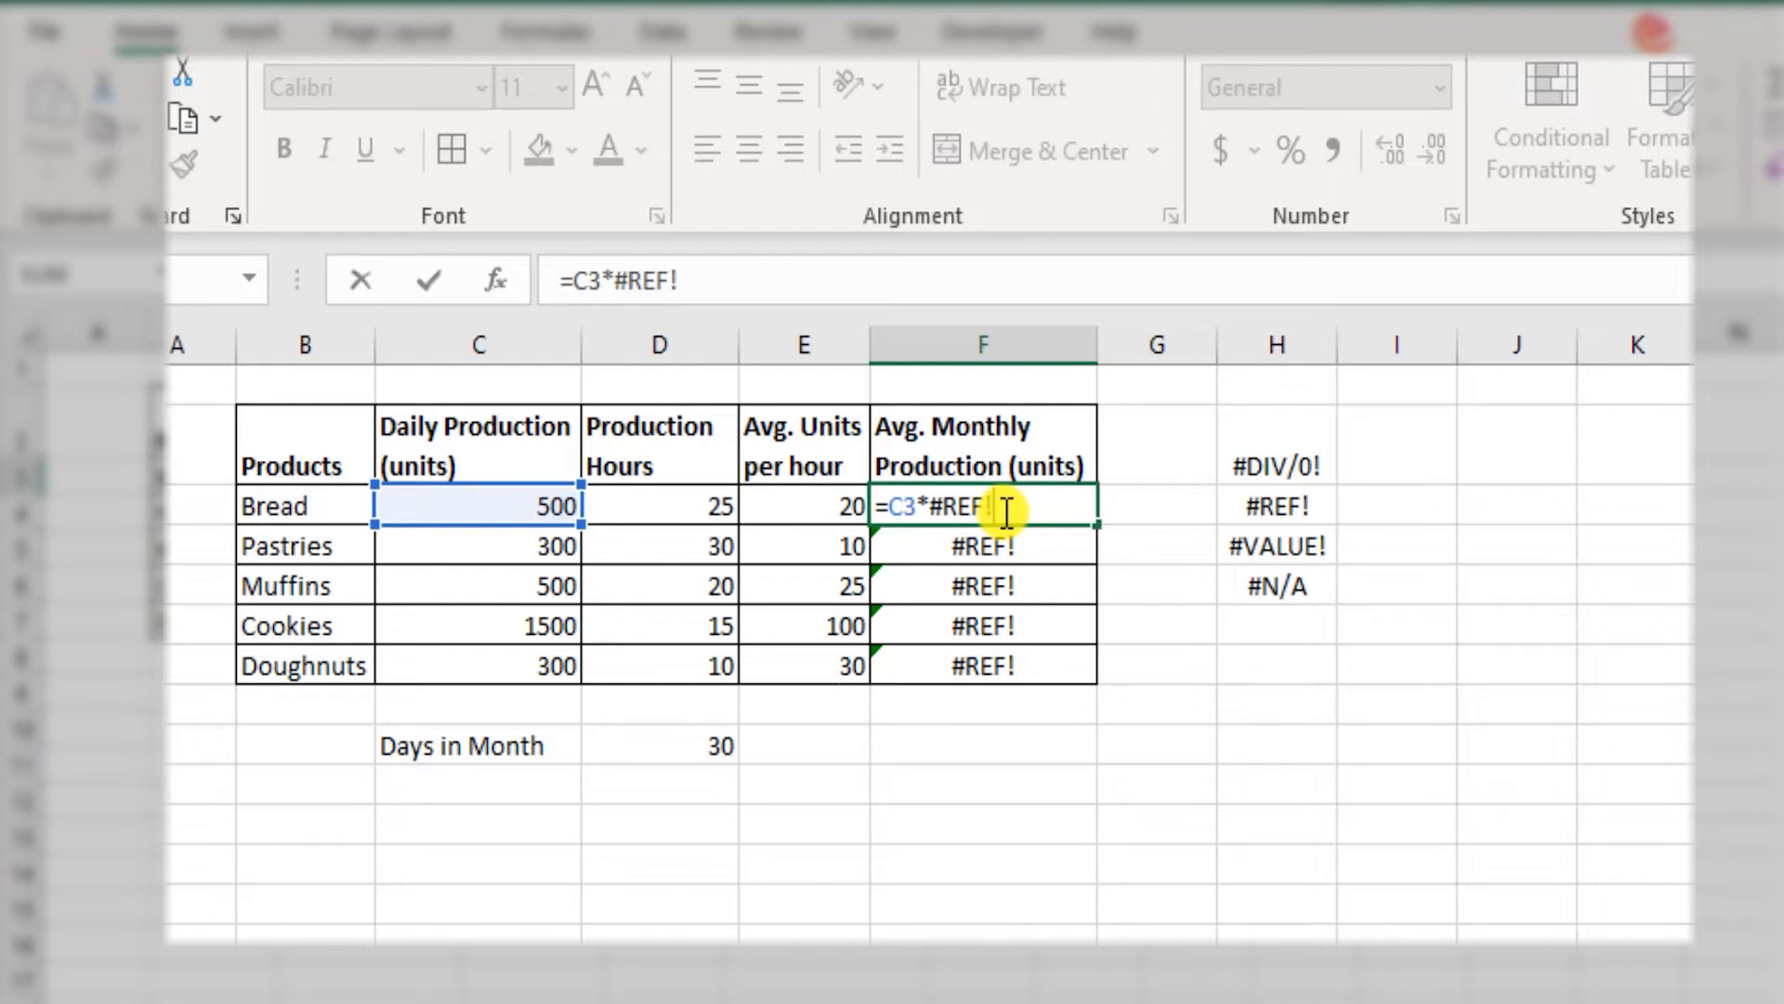
key("Escape")
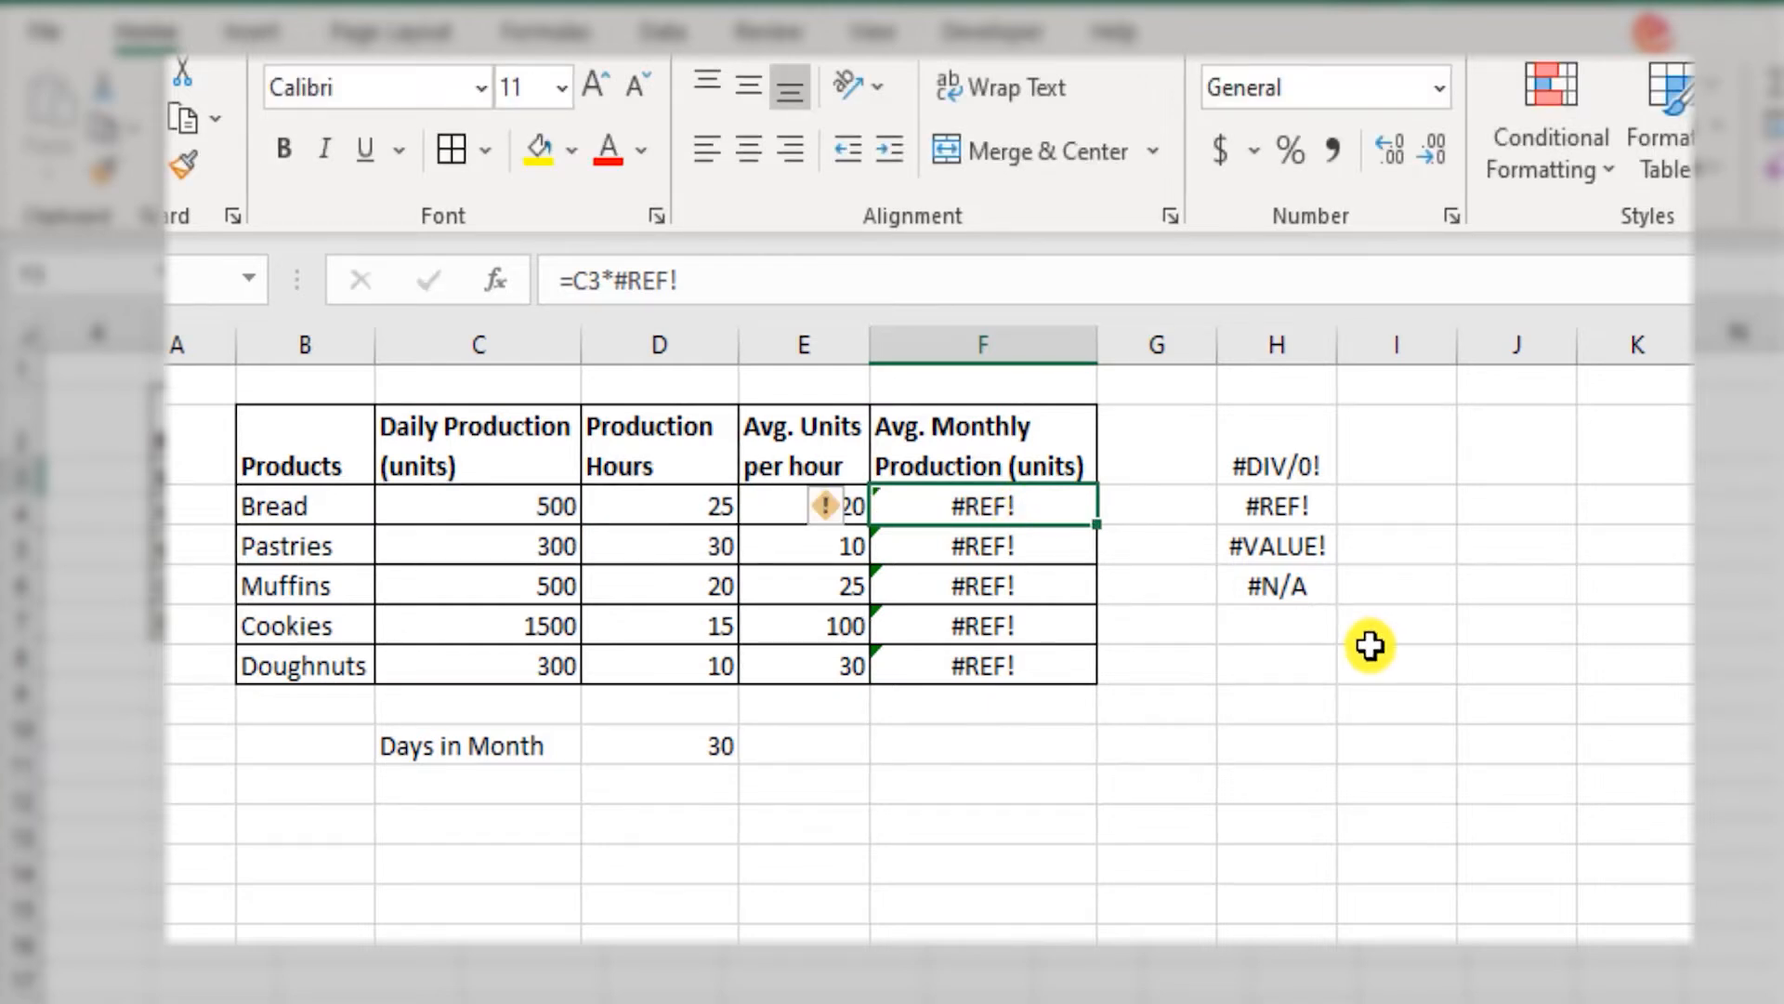
Undo the deletion of cell F9 and check the references in Bread's monthly production formula in F3.
key("ctrl+z")
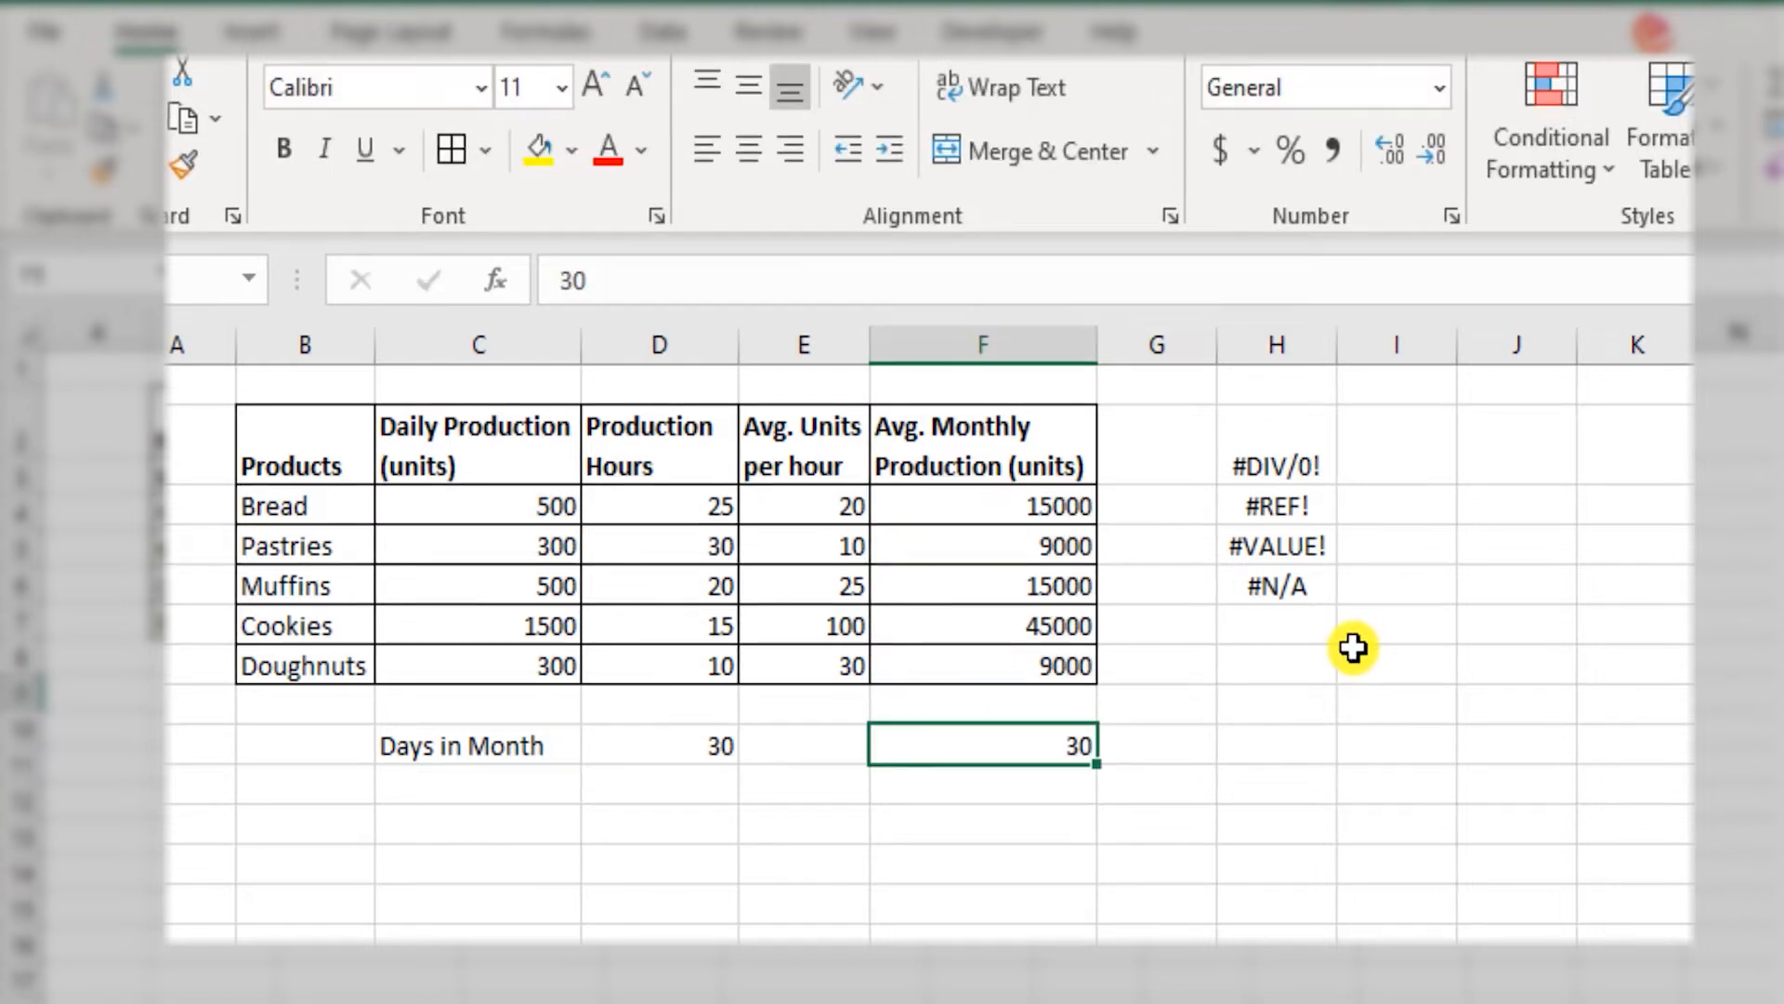
double_click(1027, 513)
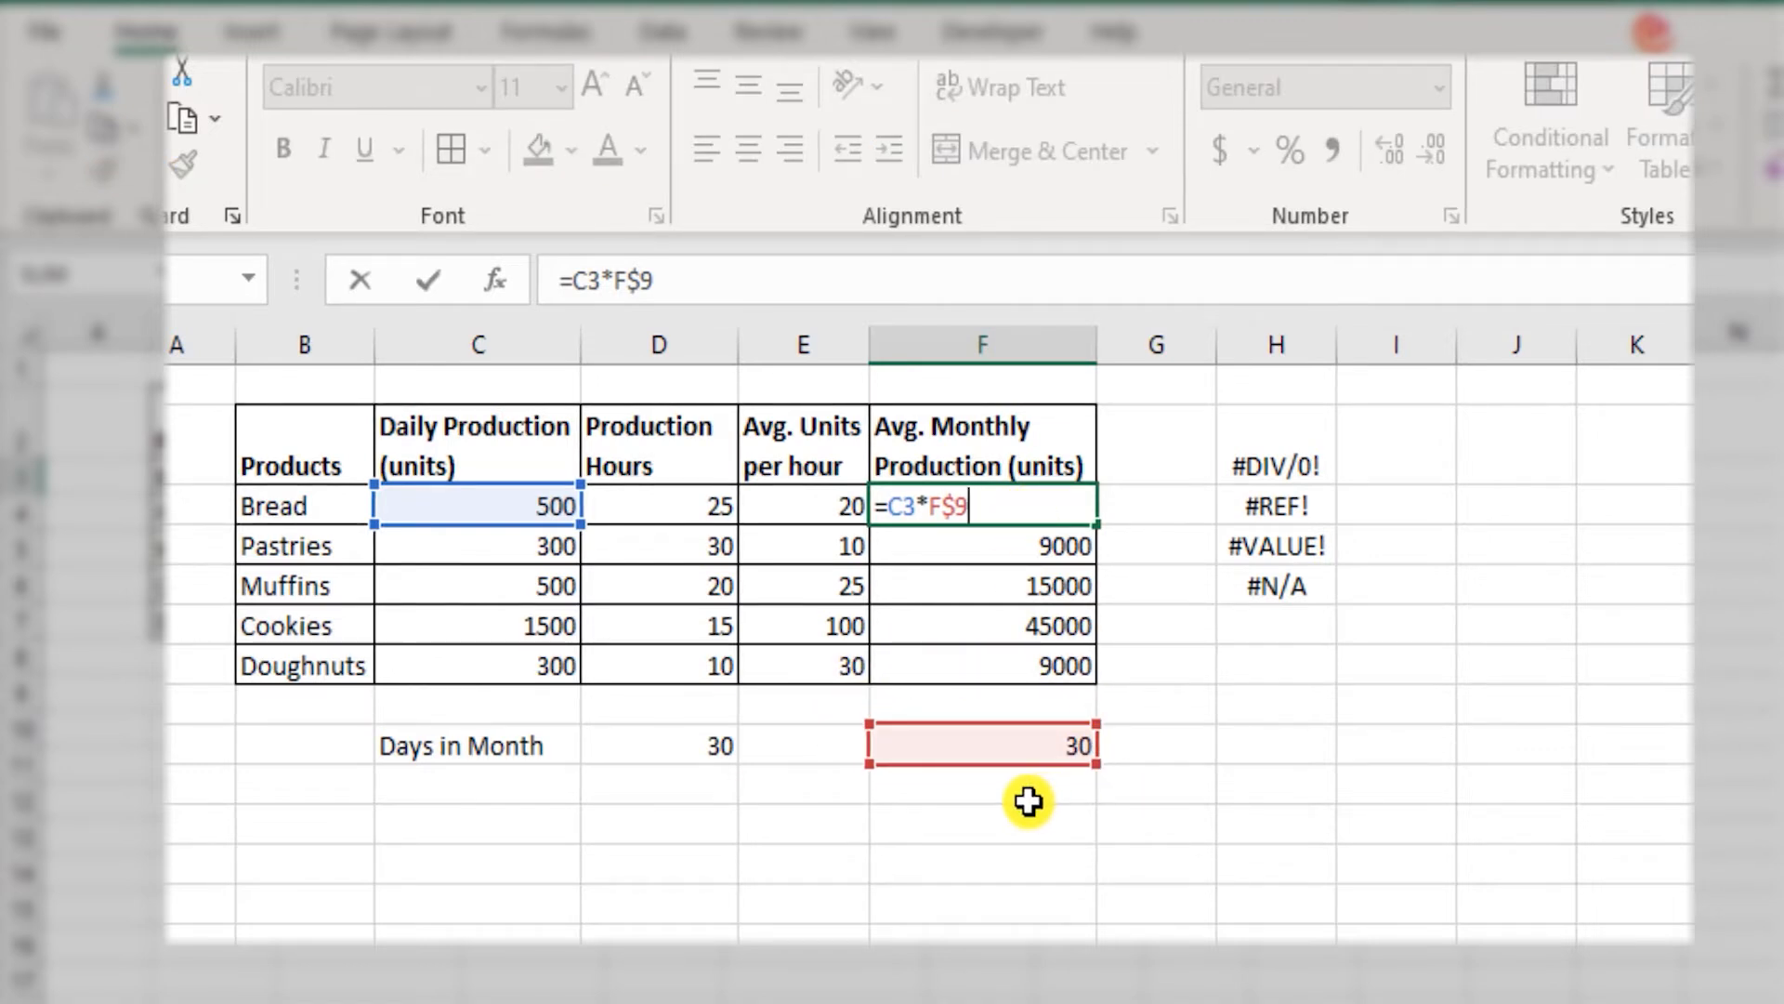
key("Escape")
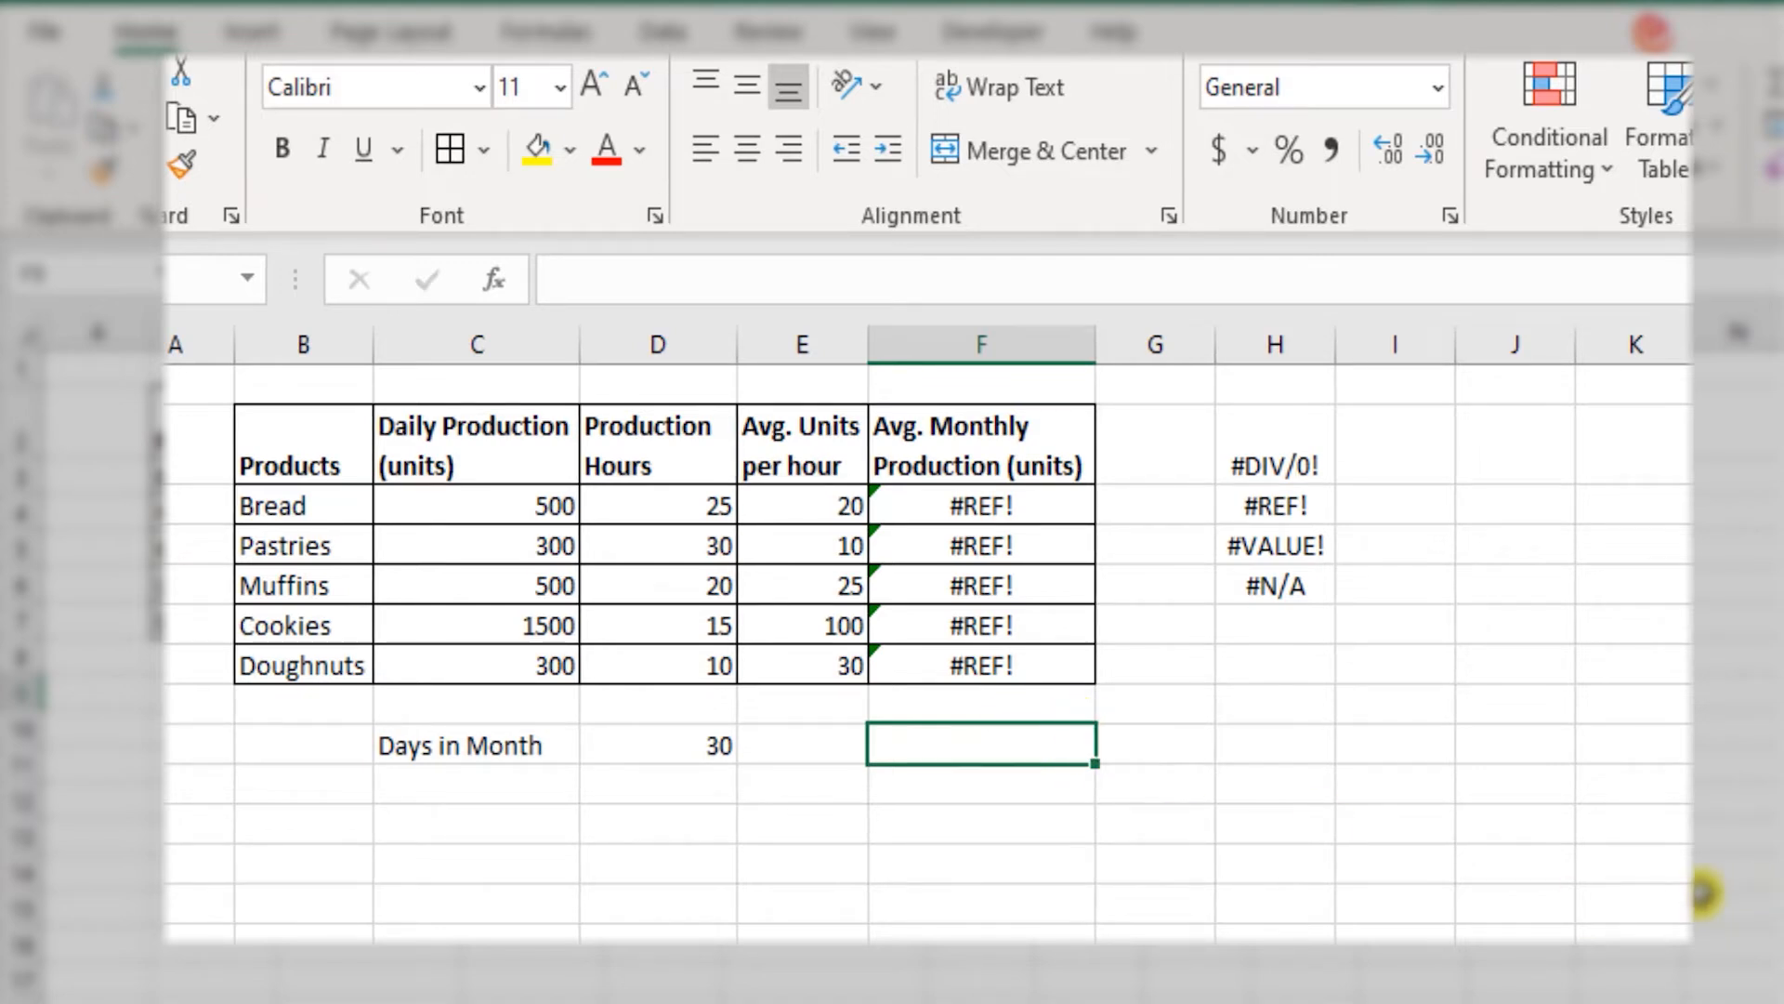
key("ctrl+z")
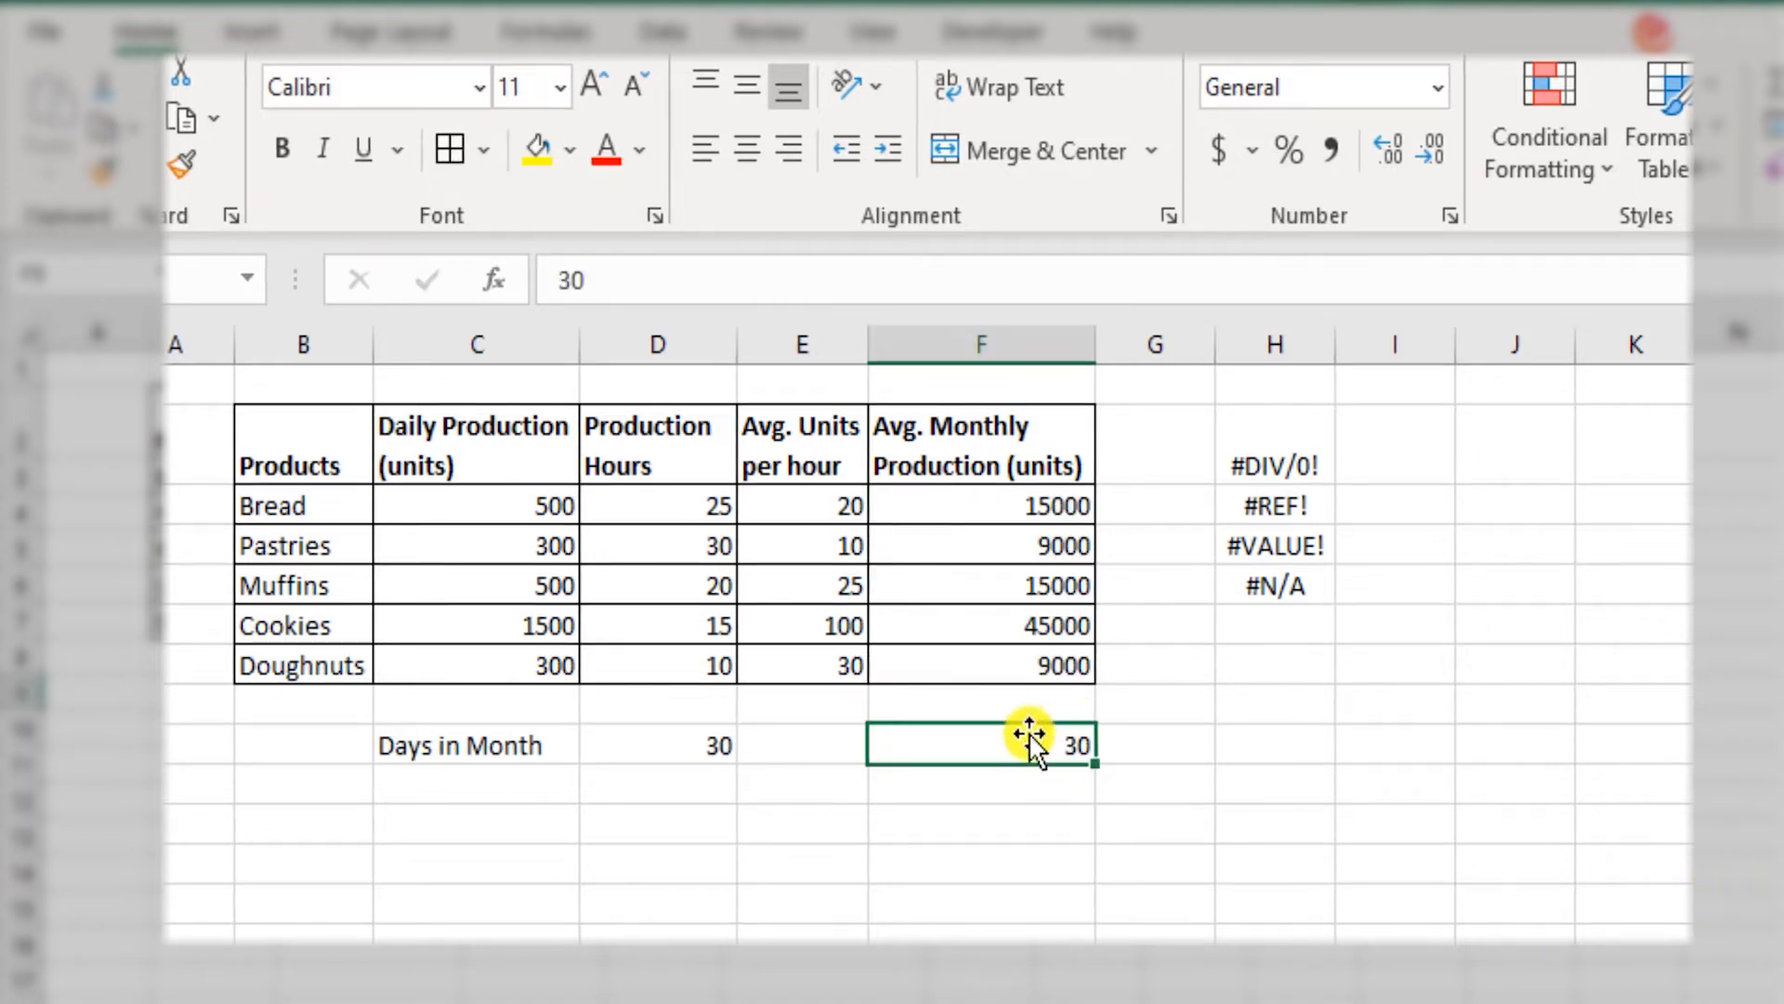
Clear only the contents of the days cell F9 and check the monthly production formulas for Bread and Pastries.
left_click(685, 745)
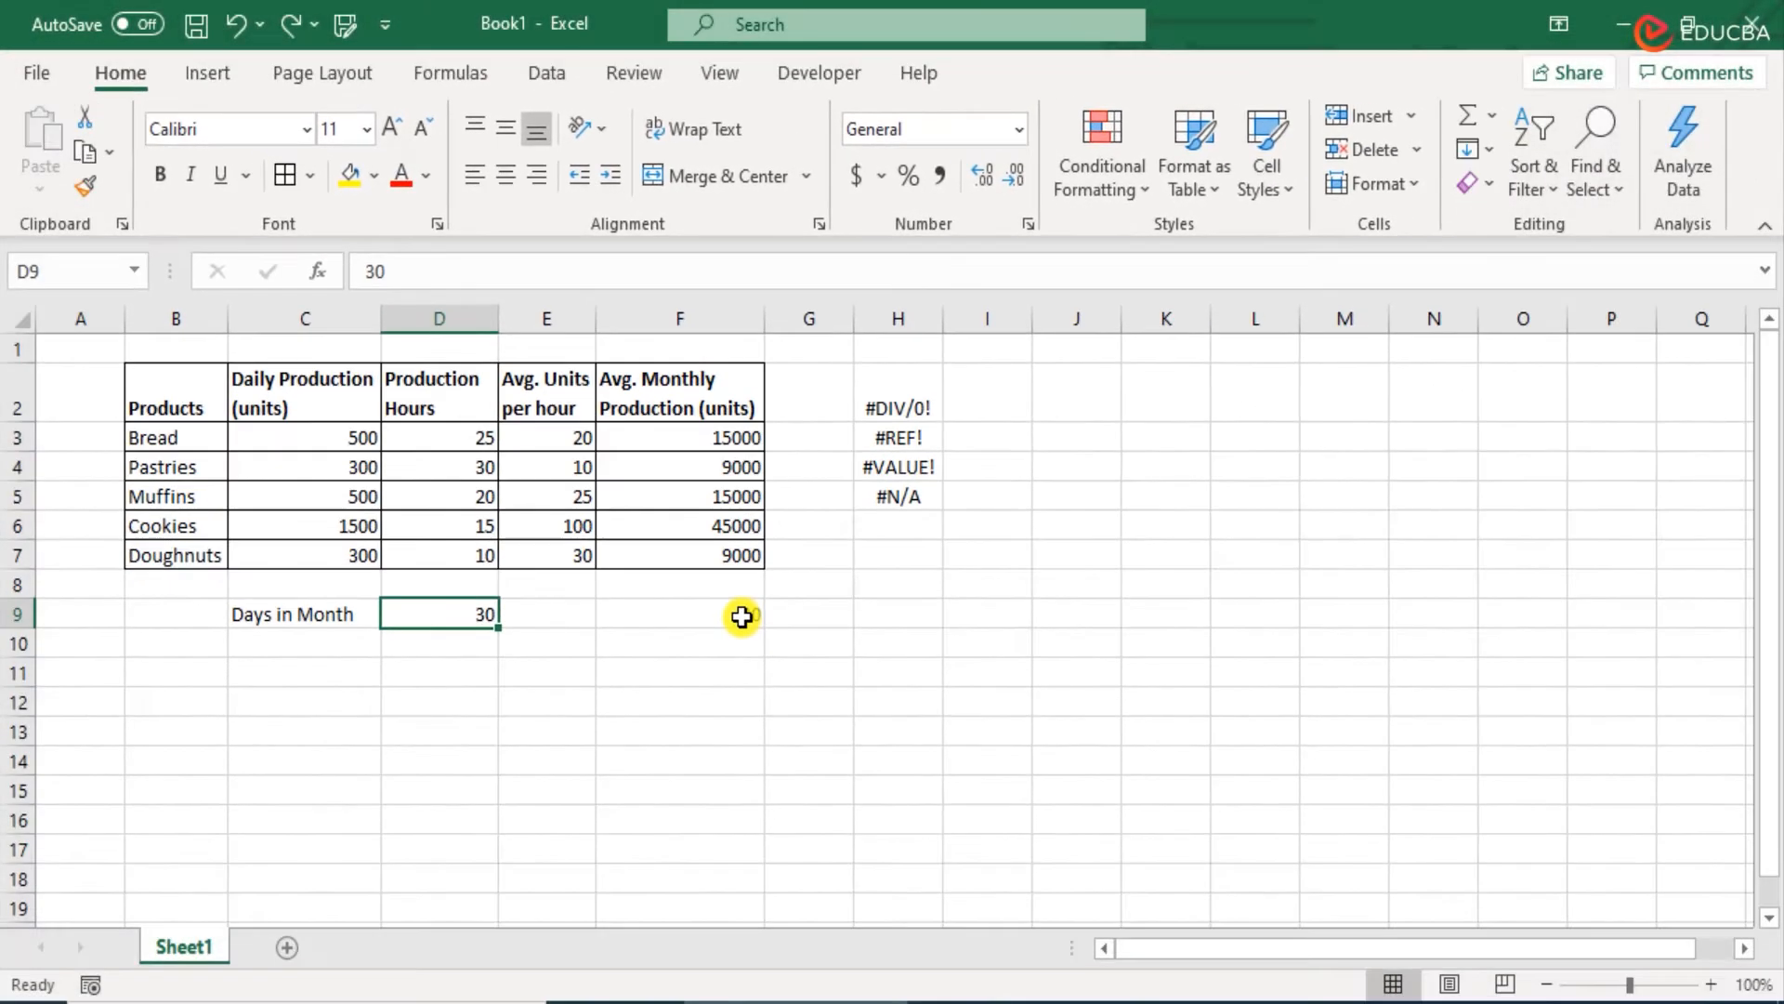
left_click(889, 667)
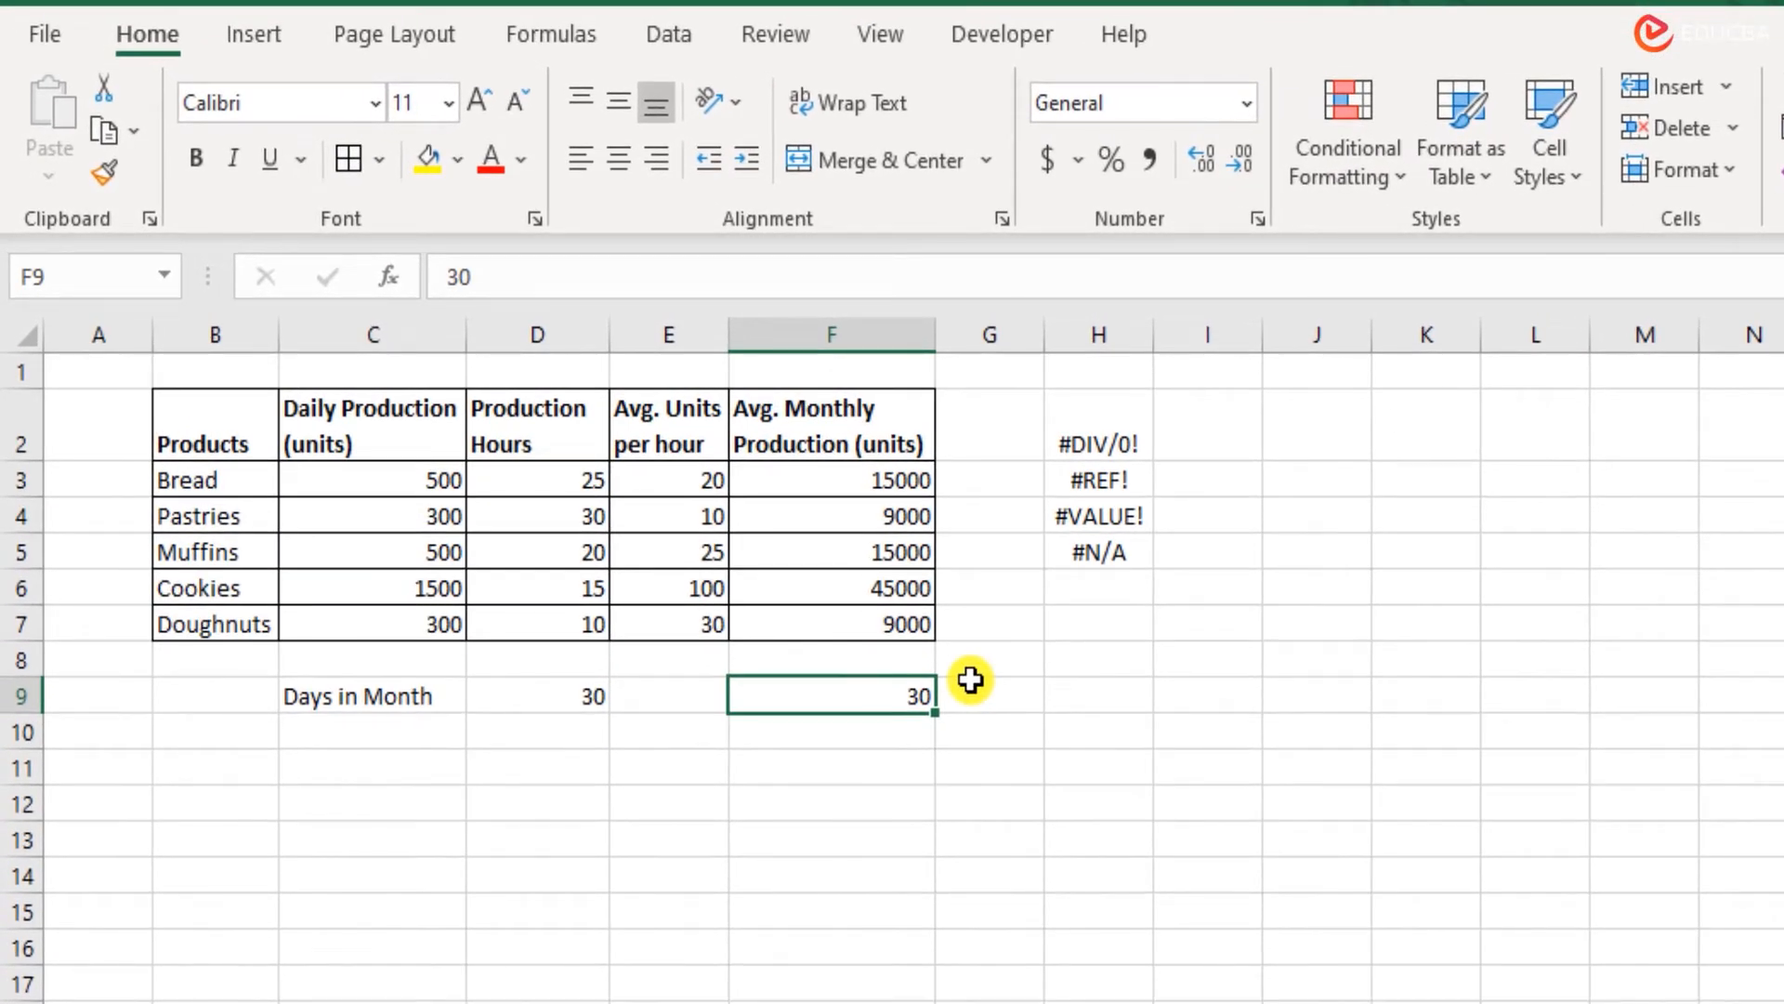
key("Delete")
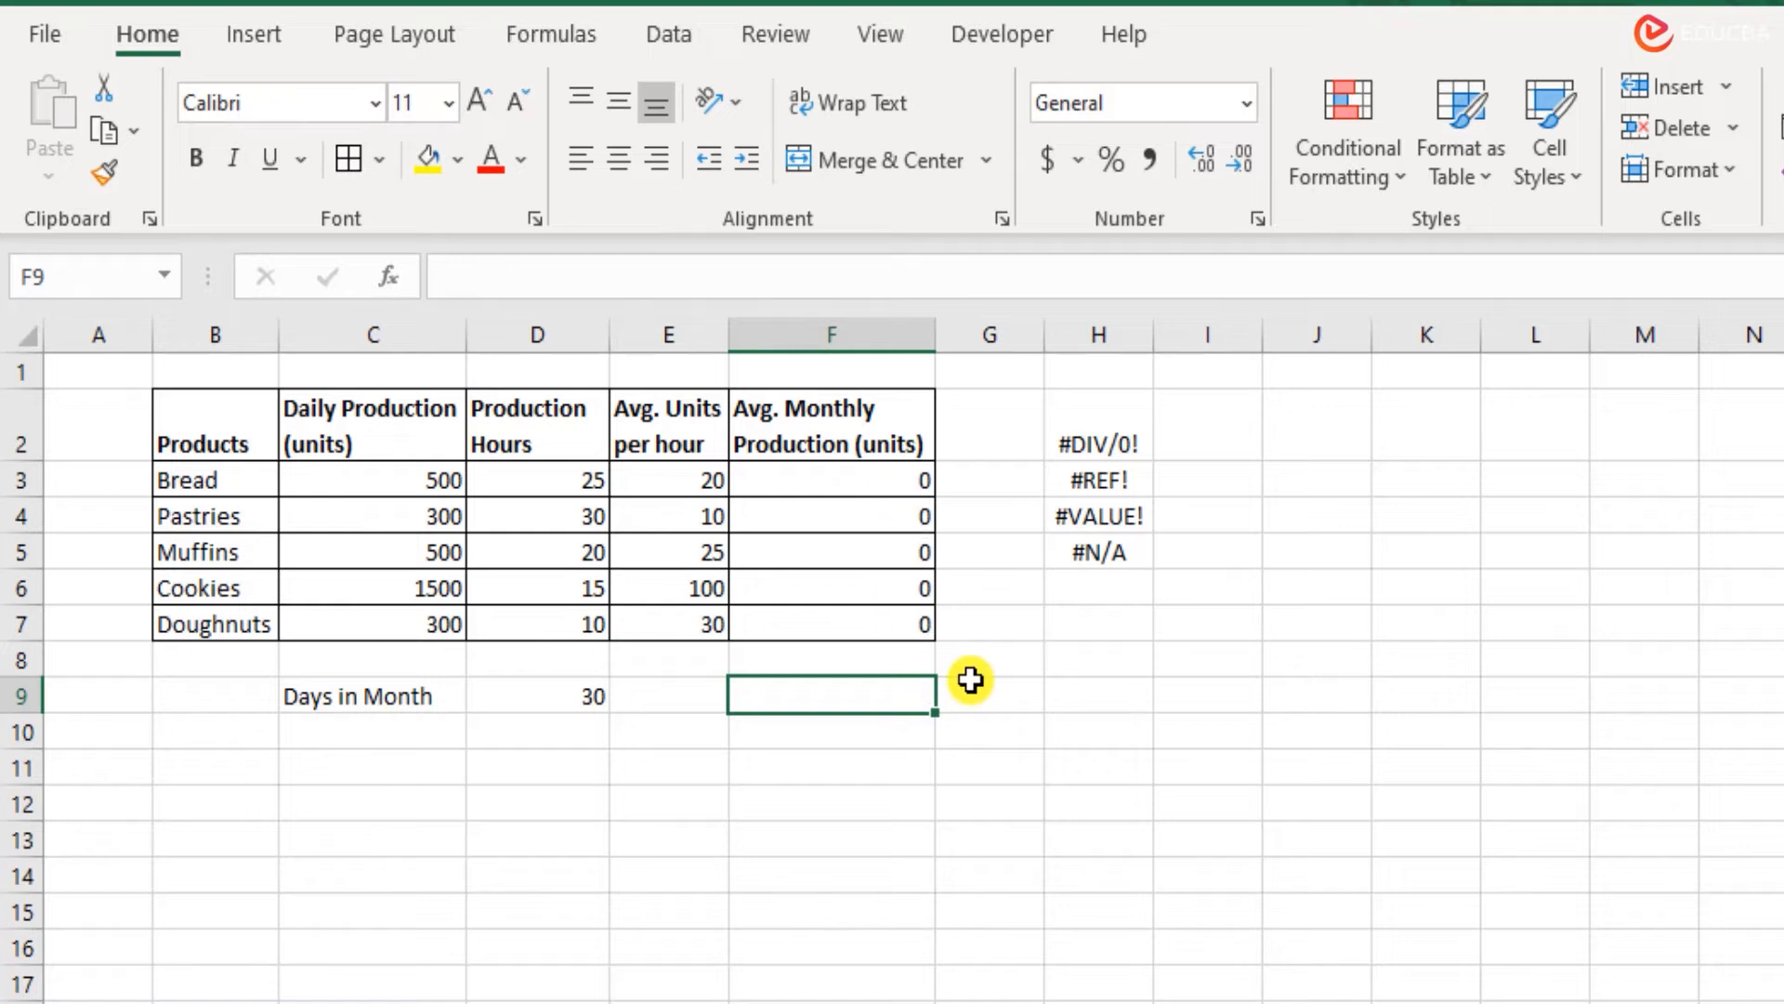
left_click(848, 476)
left_click(867, 517)
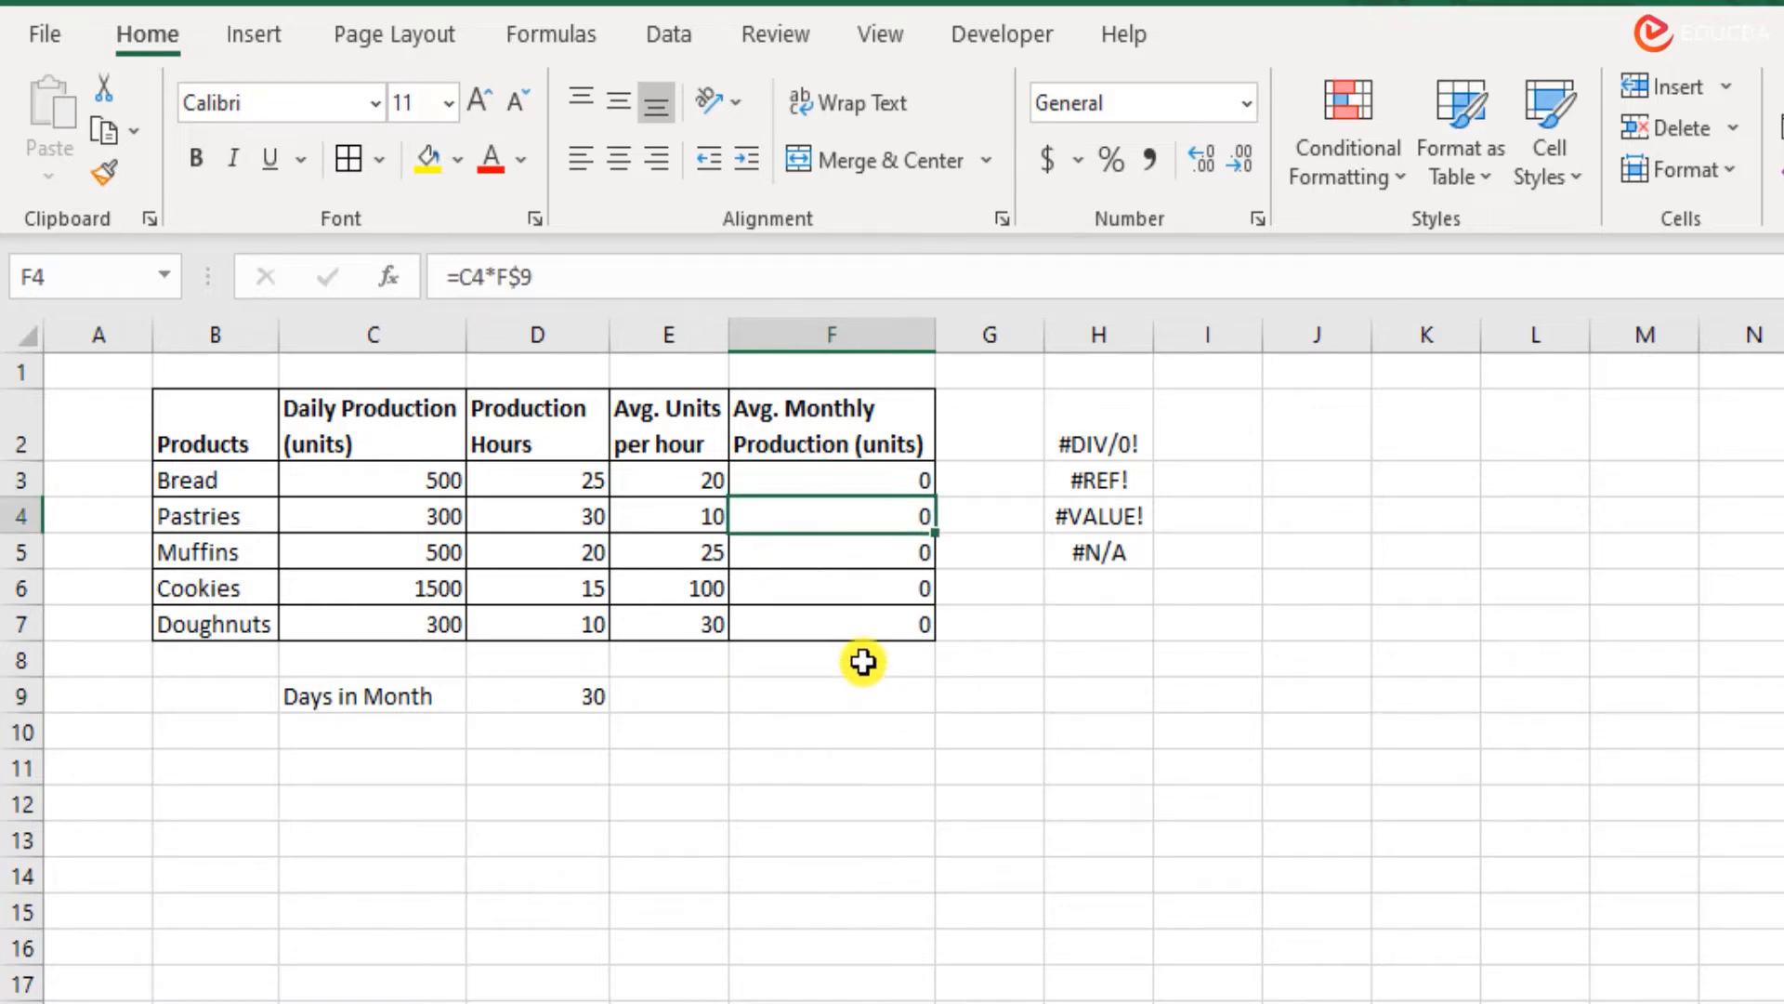
Enter 30 again as the days value in F9.
left_click(877, 709)
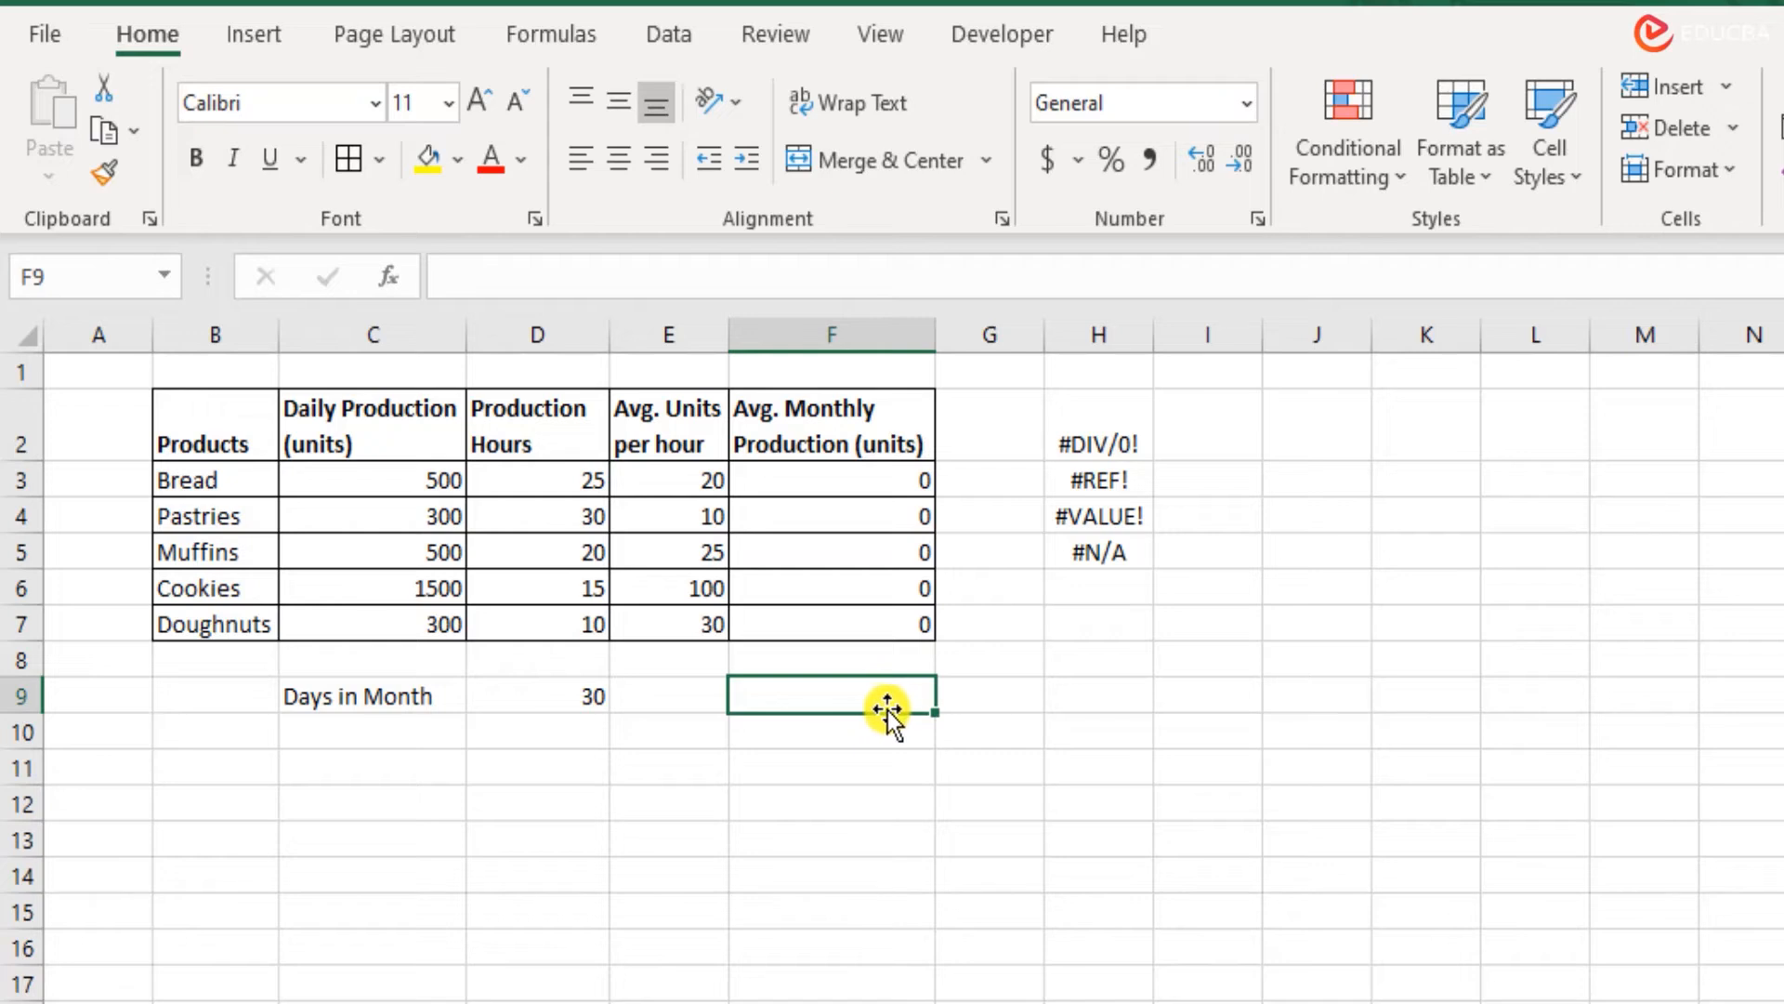
type("30")
key("ctrl+Return")
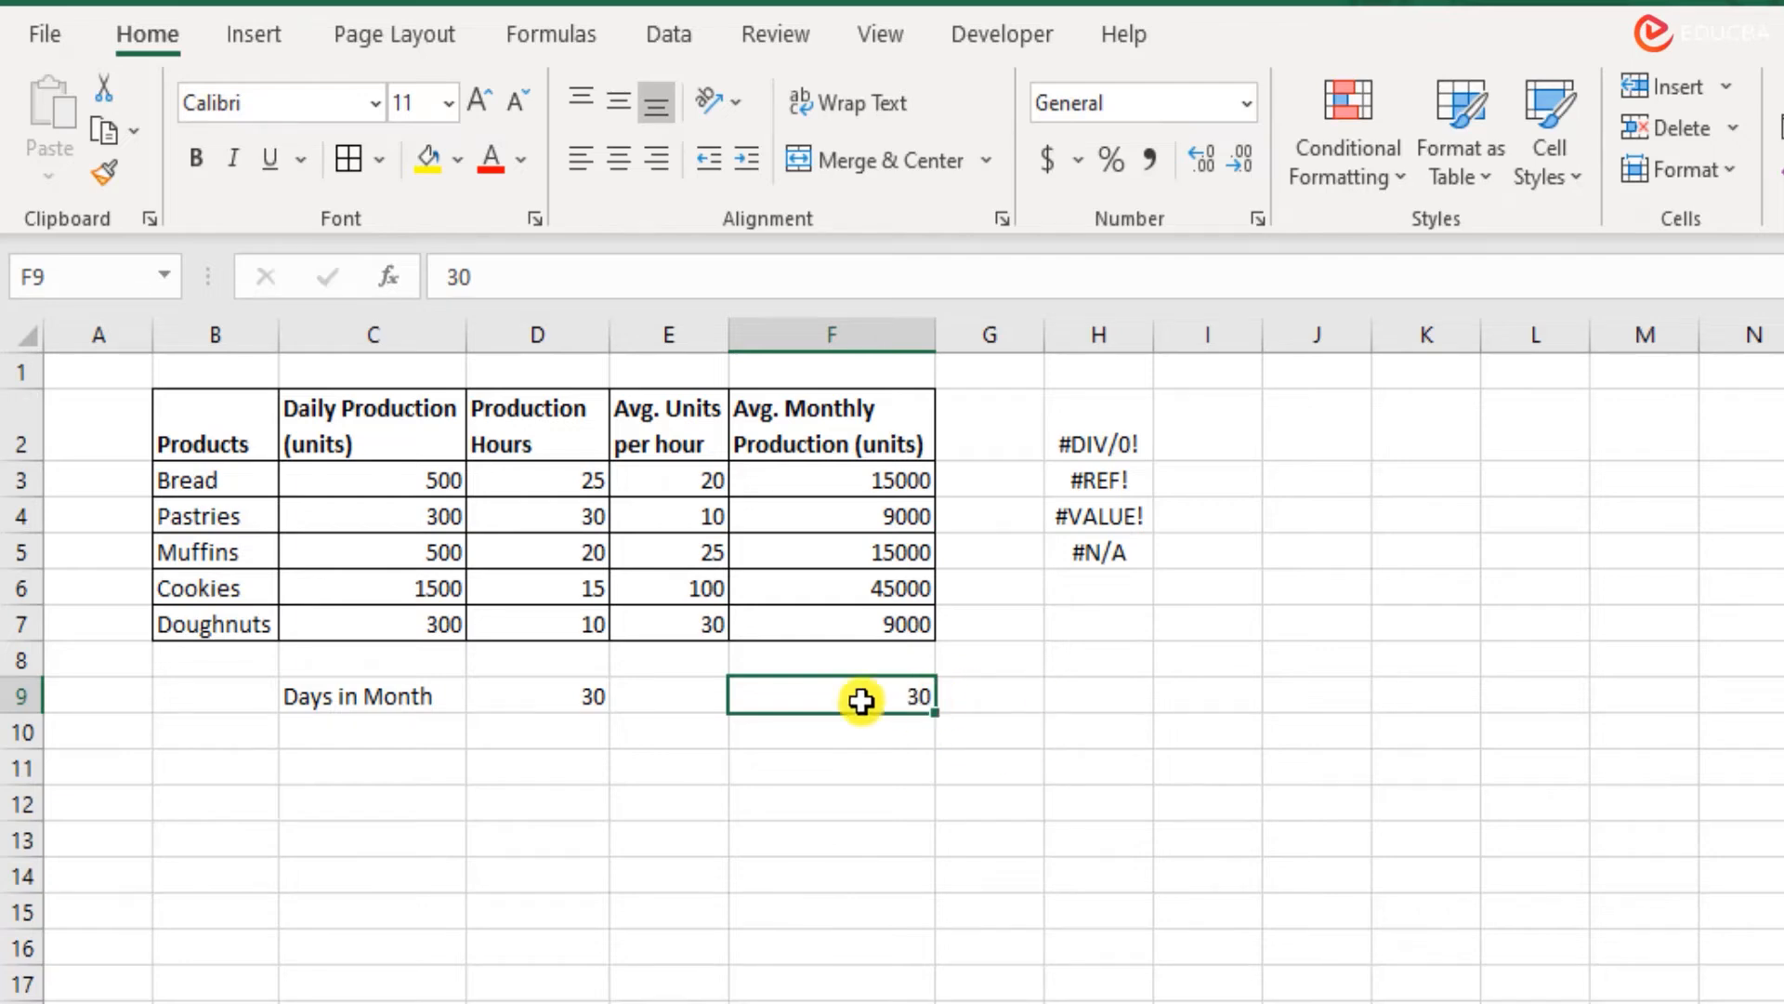
Enter Test 1 in G9 beside the days value and Test 2 in F10 below it.
right_click(925, 696)
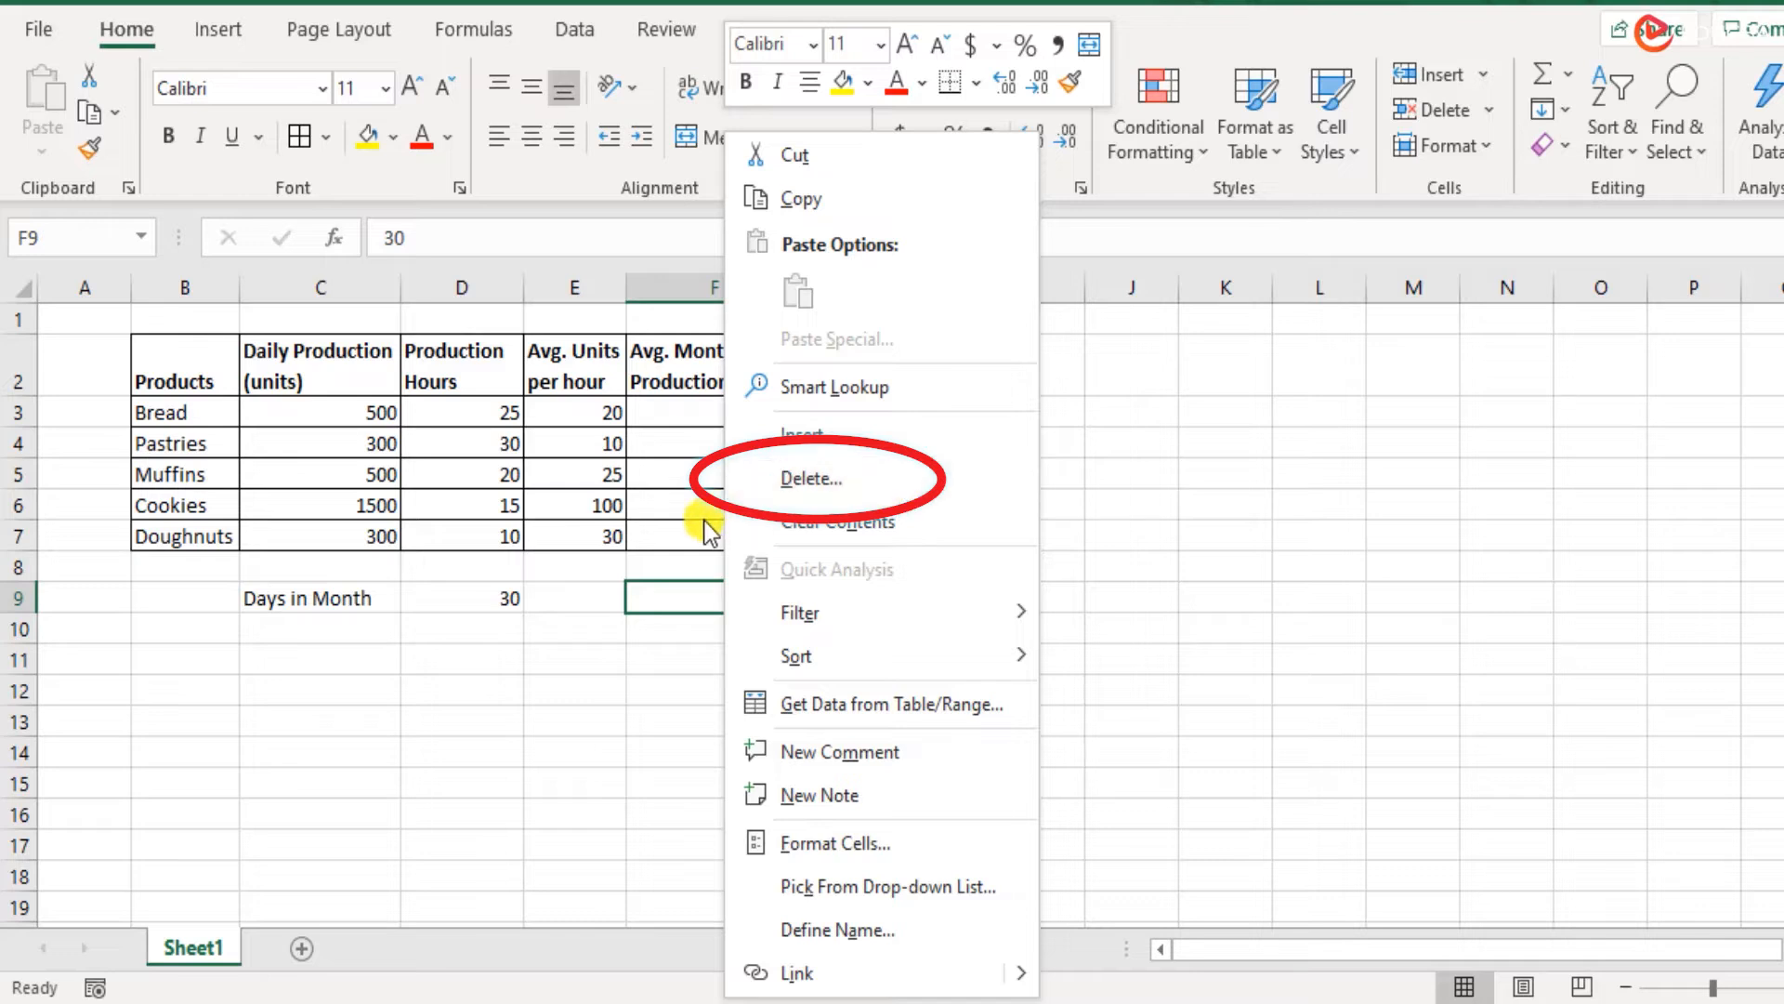
left_click(700, 604)
left_click(885, 618)
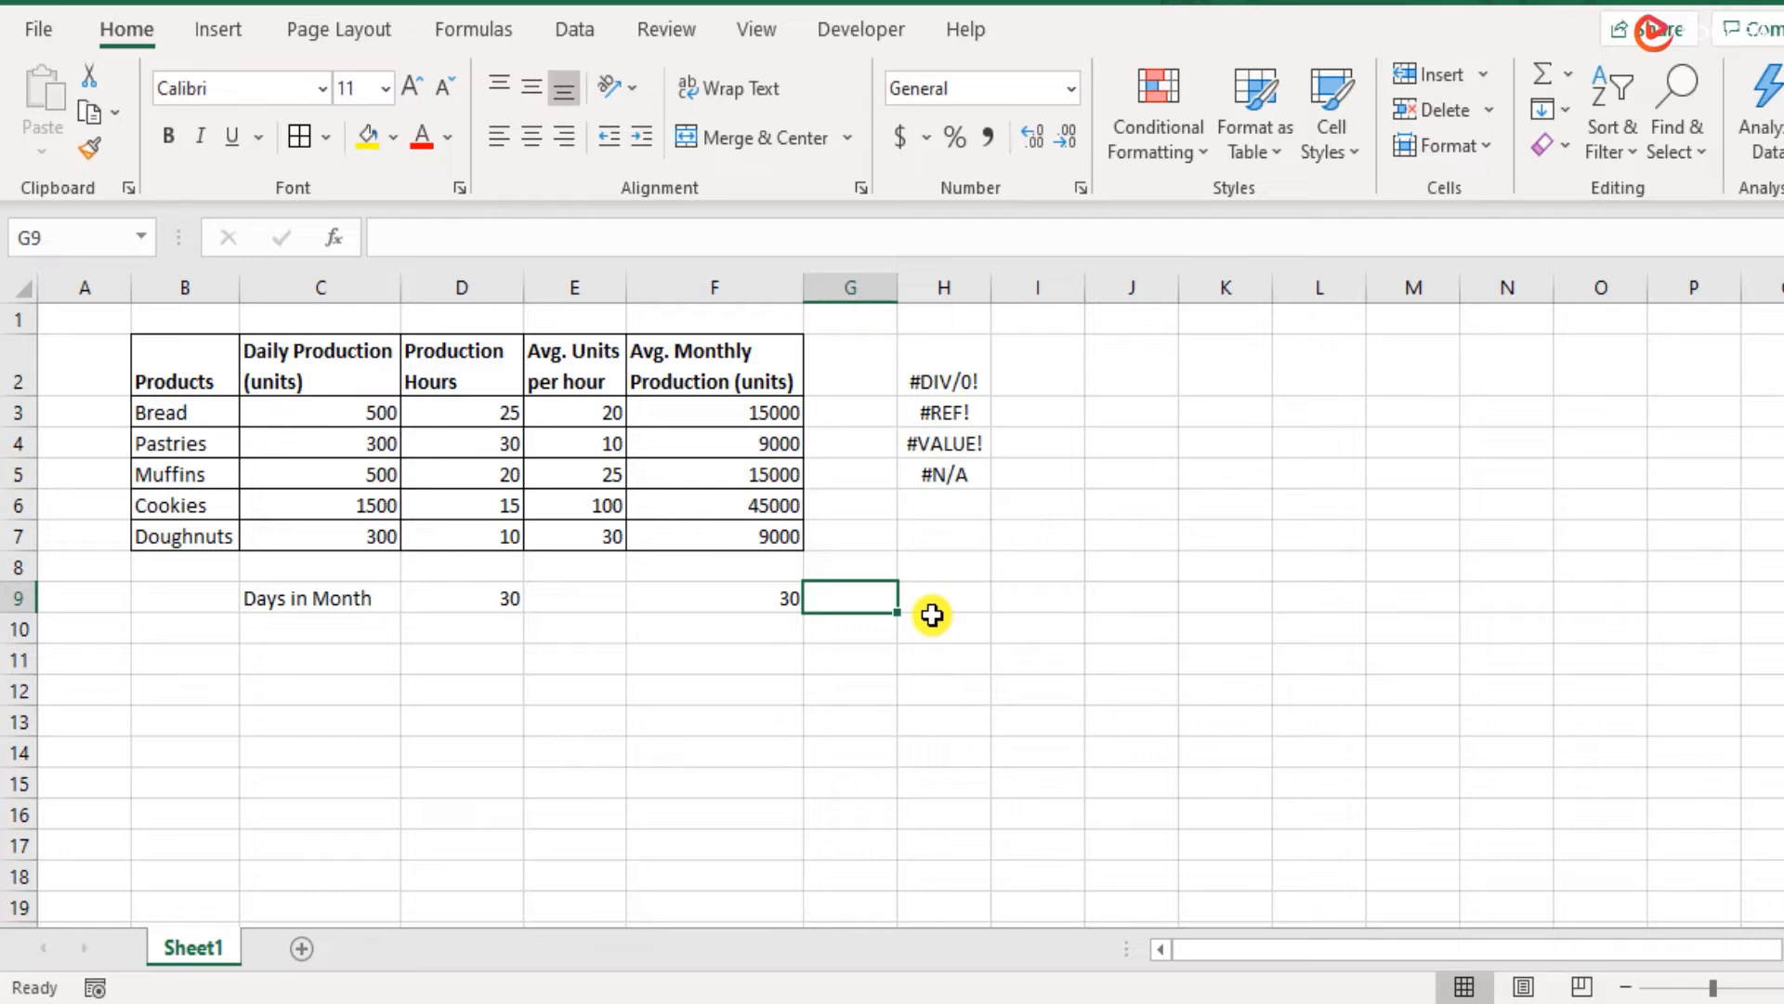
type("Test 1")
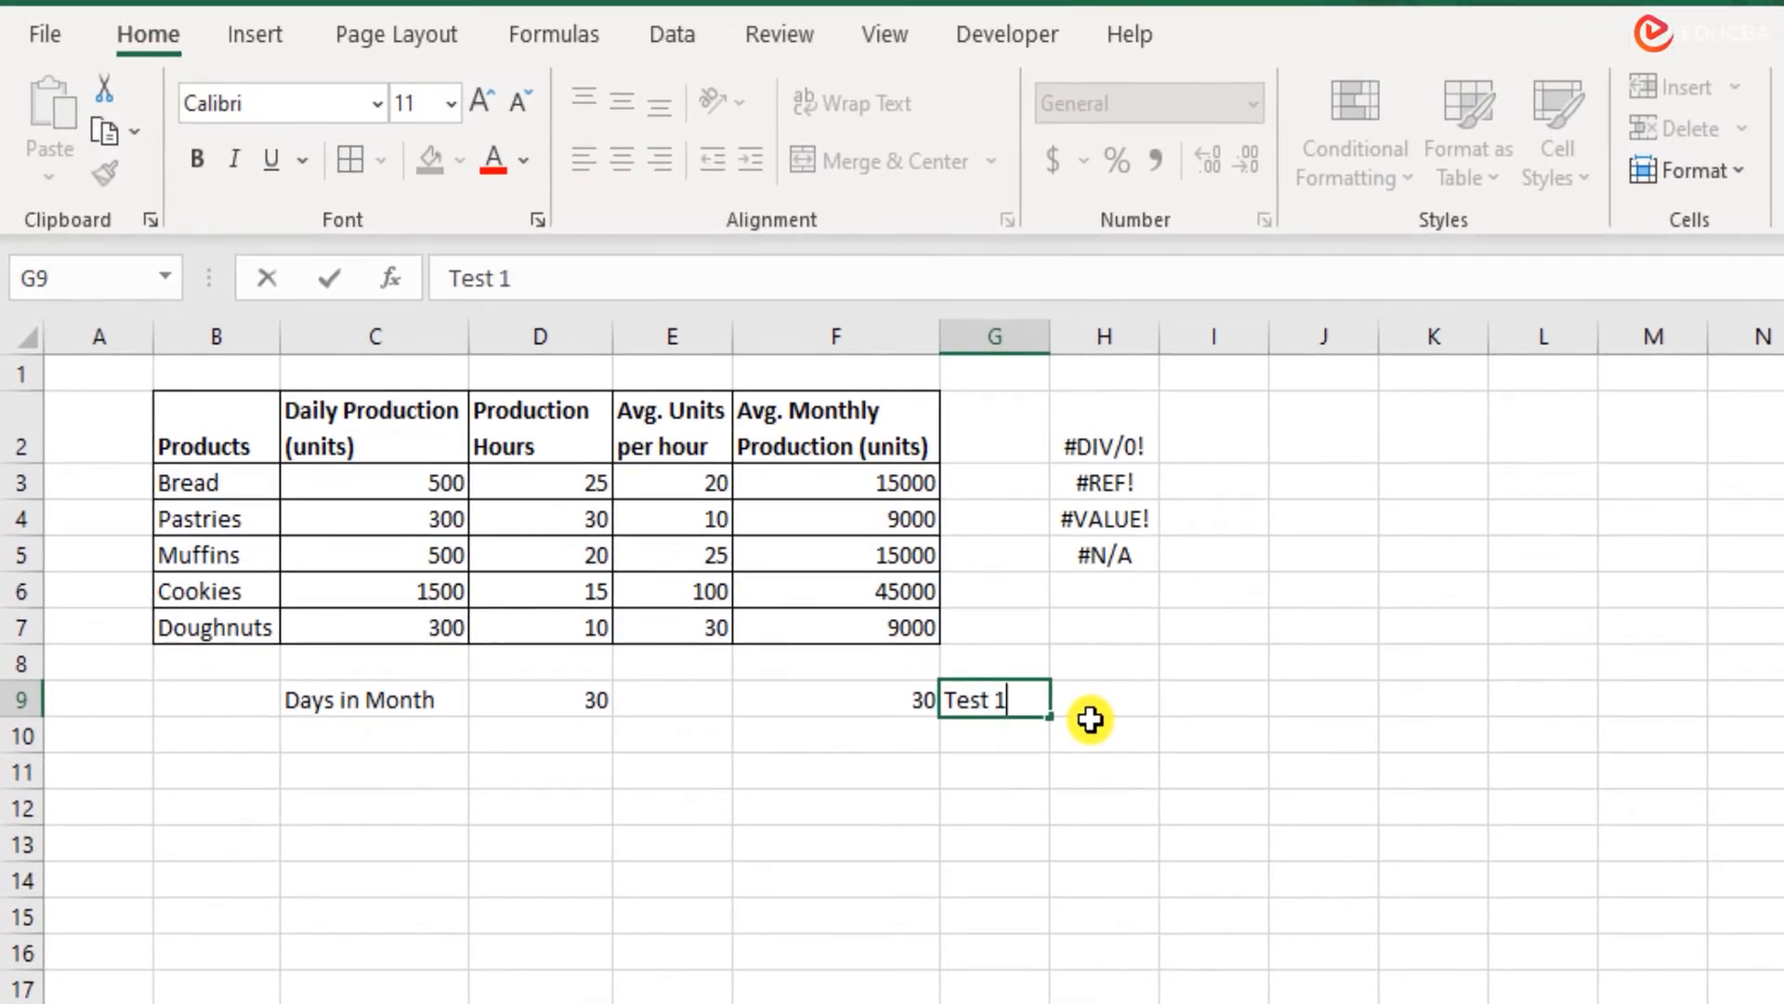
key("Return")
key("Left")
type("T")
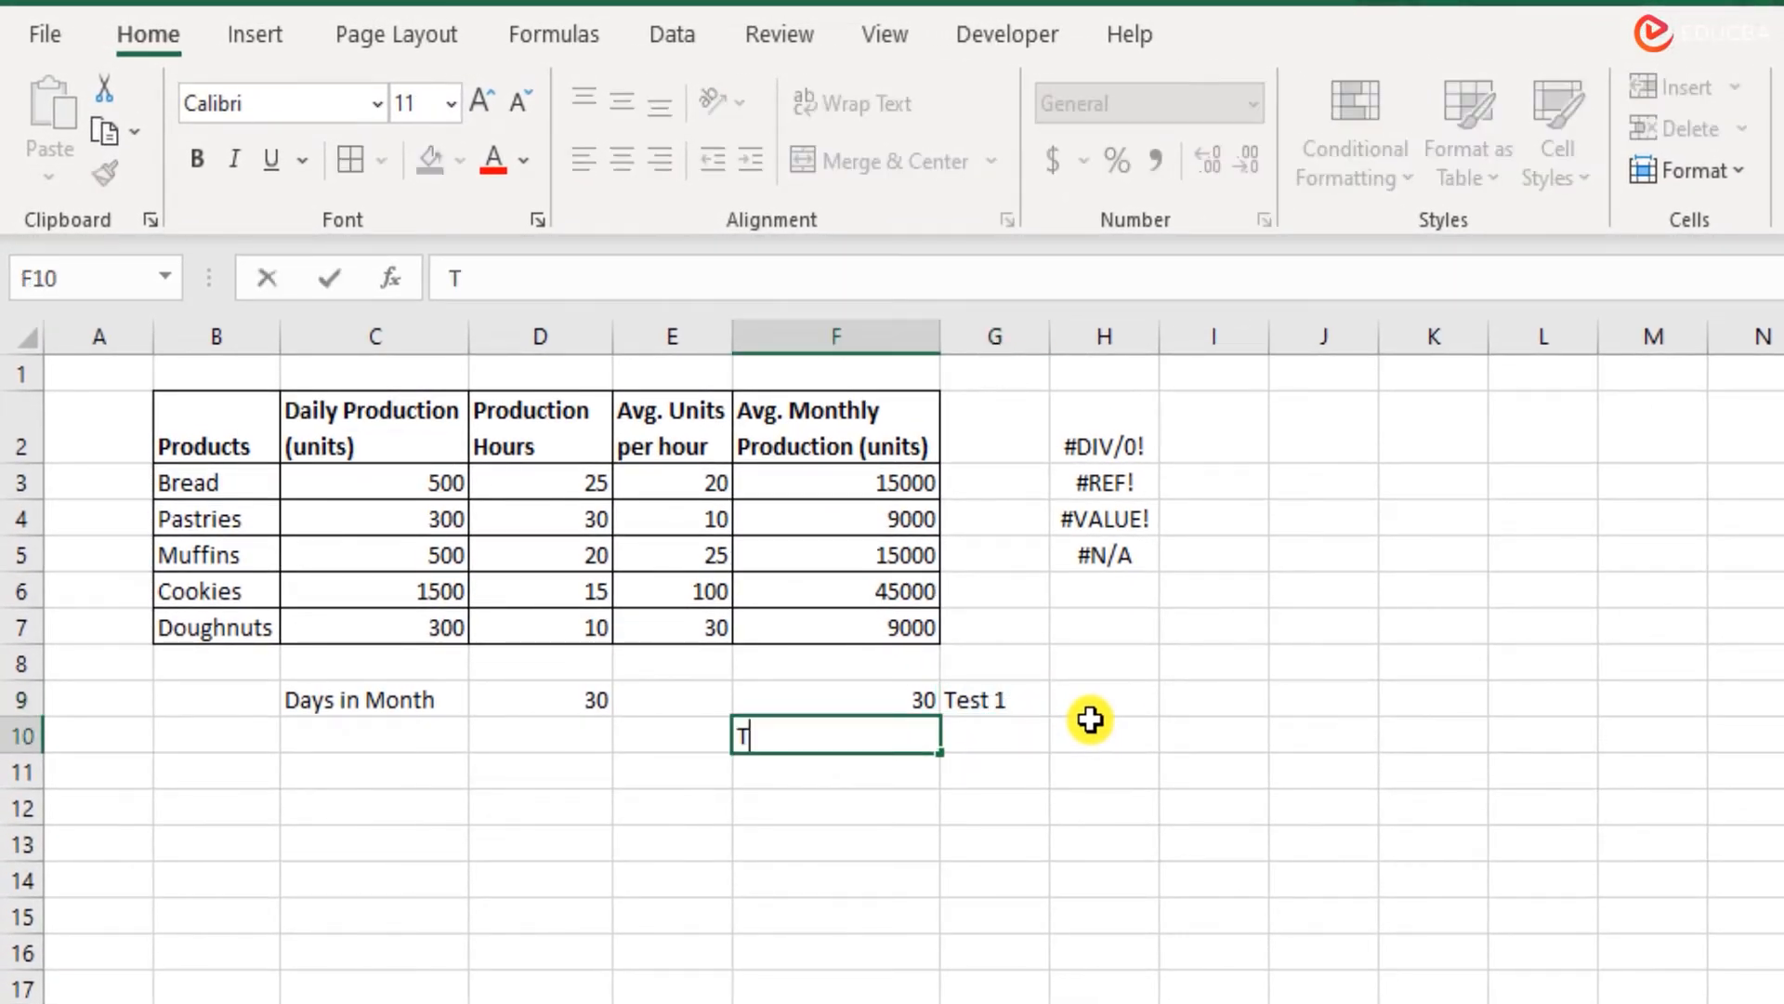
type("est 2")
key("Return")
key("Up")
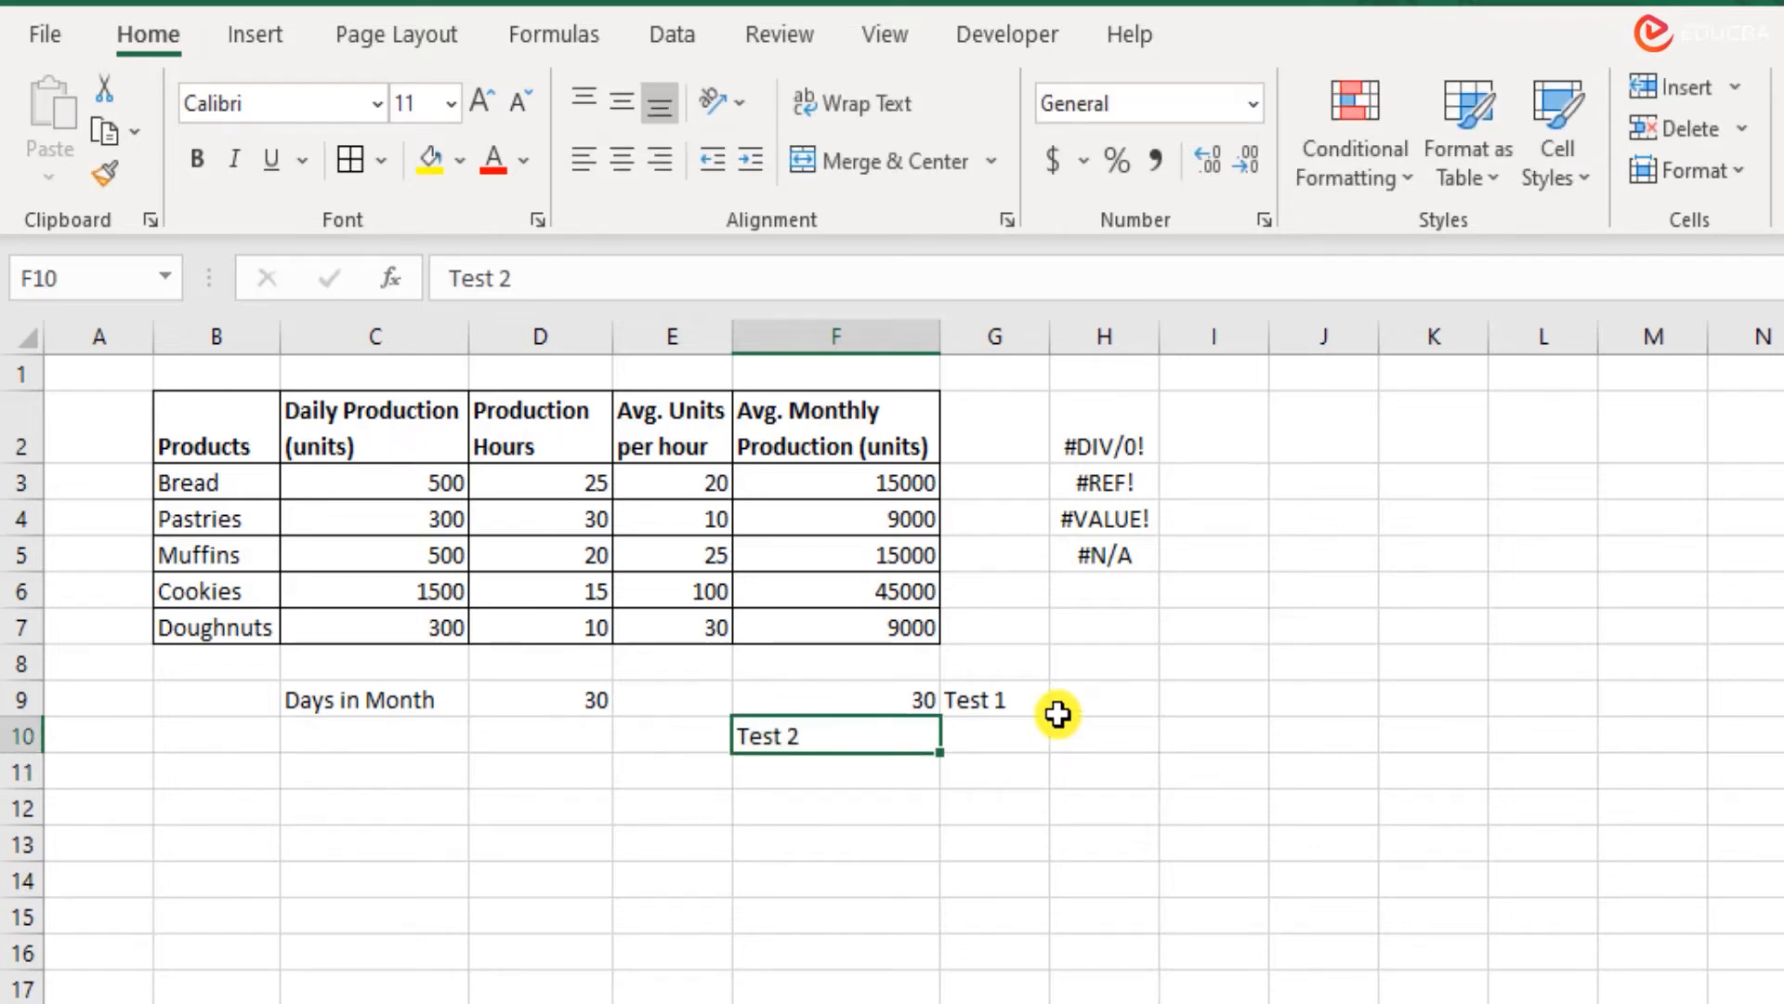
Delete the days cell F9, shifting the cells below it up.
right_click(816, 699)
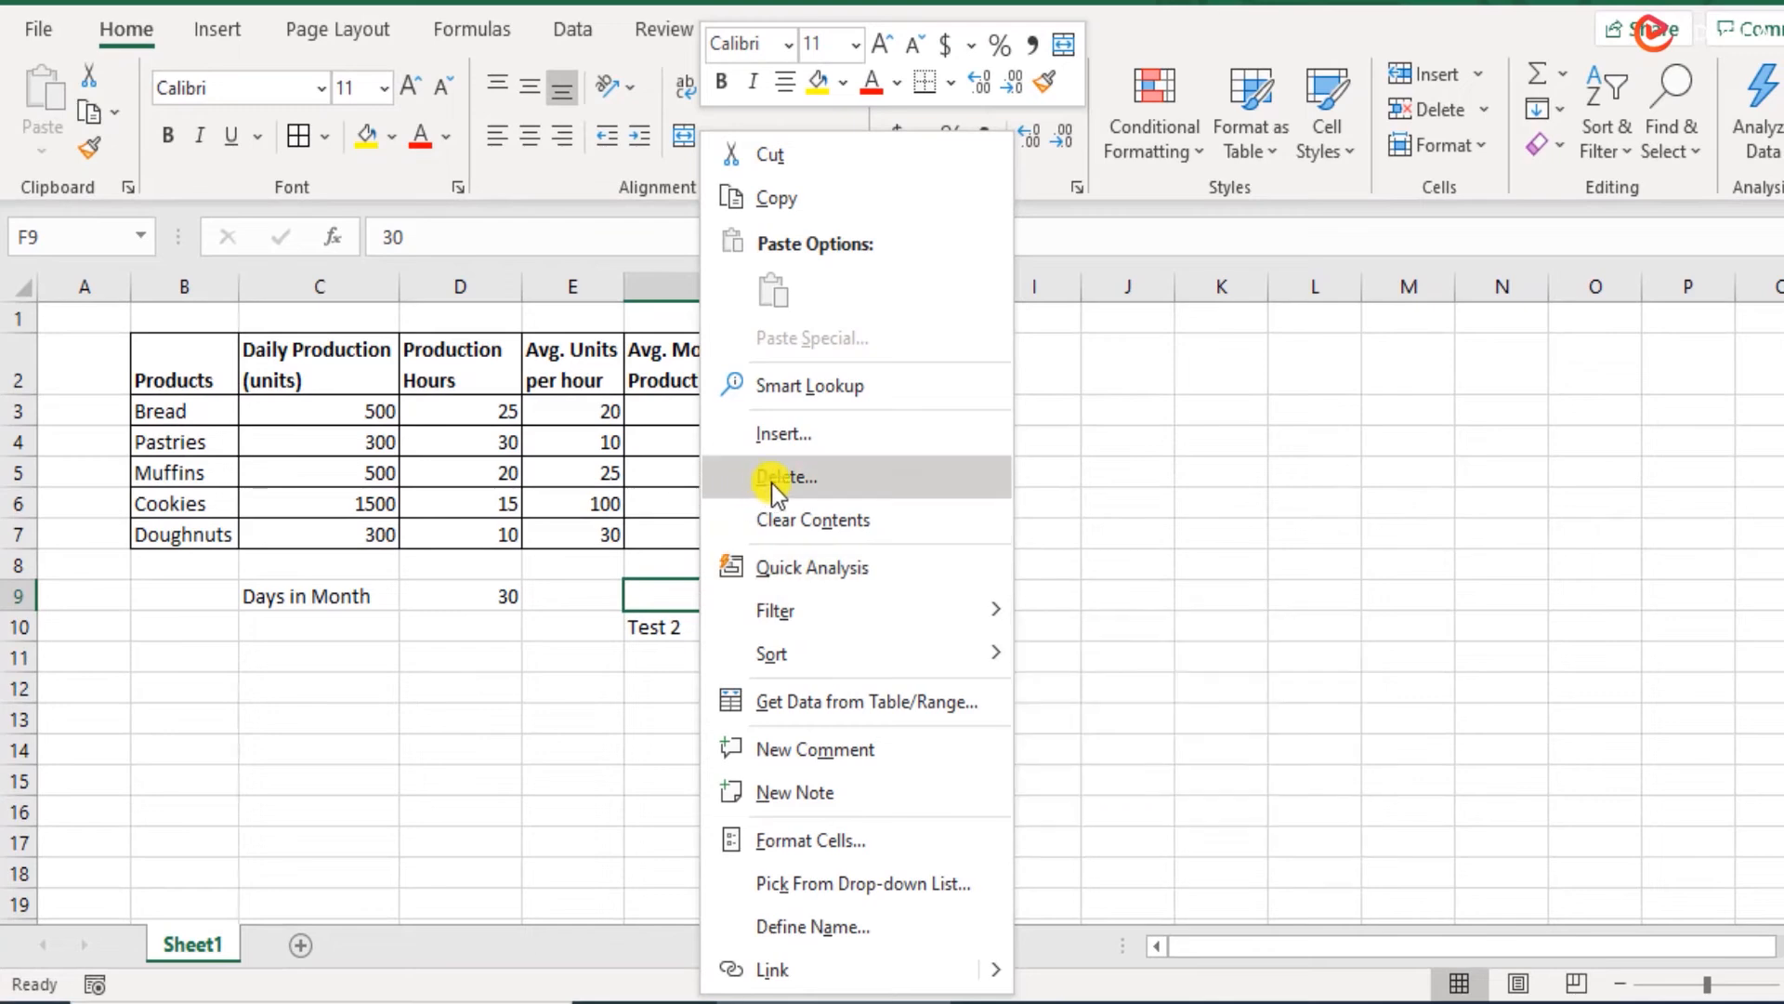
left_click(773, 479)
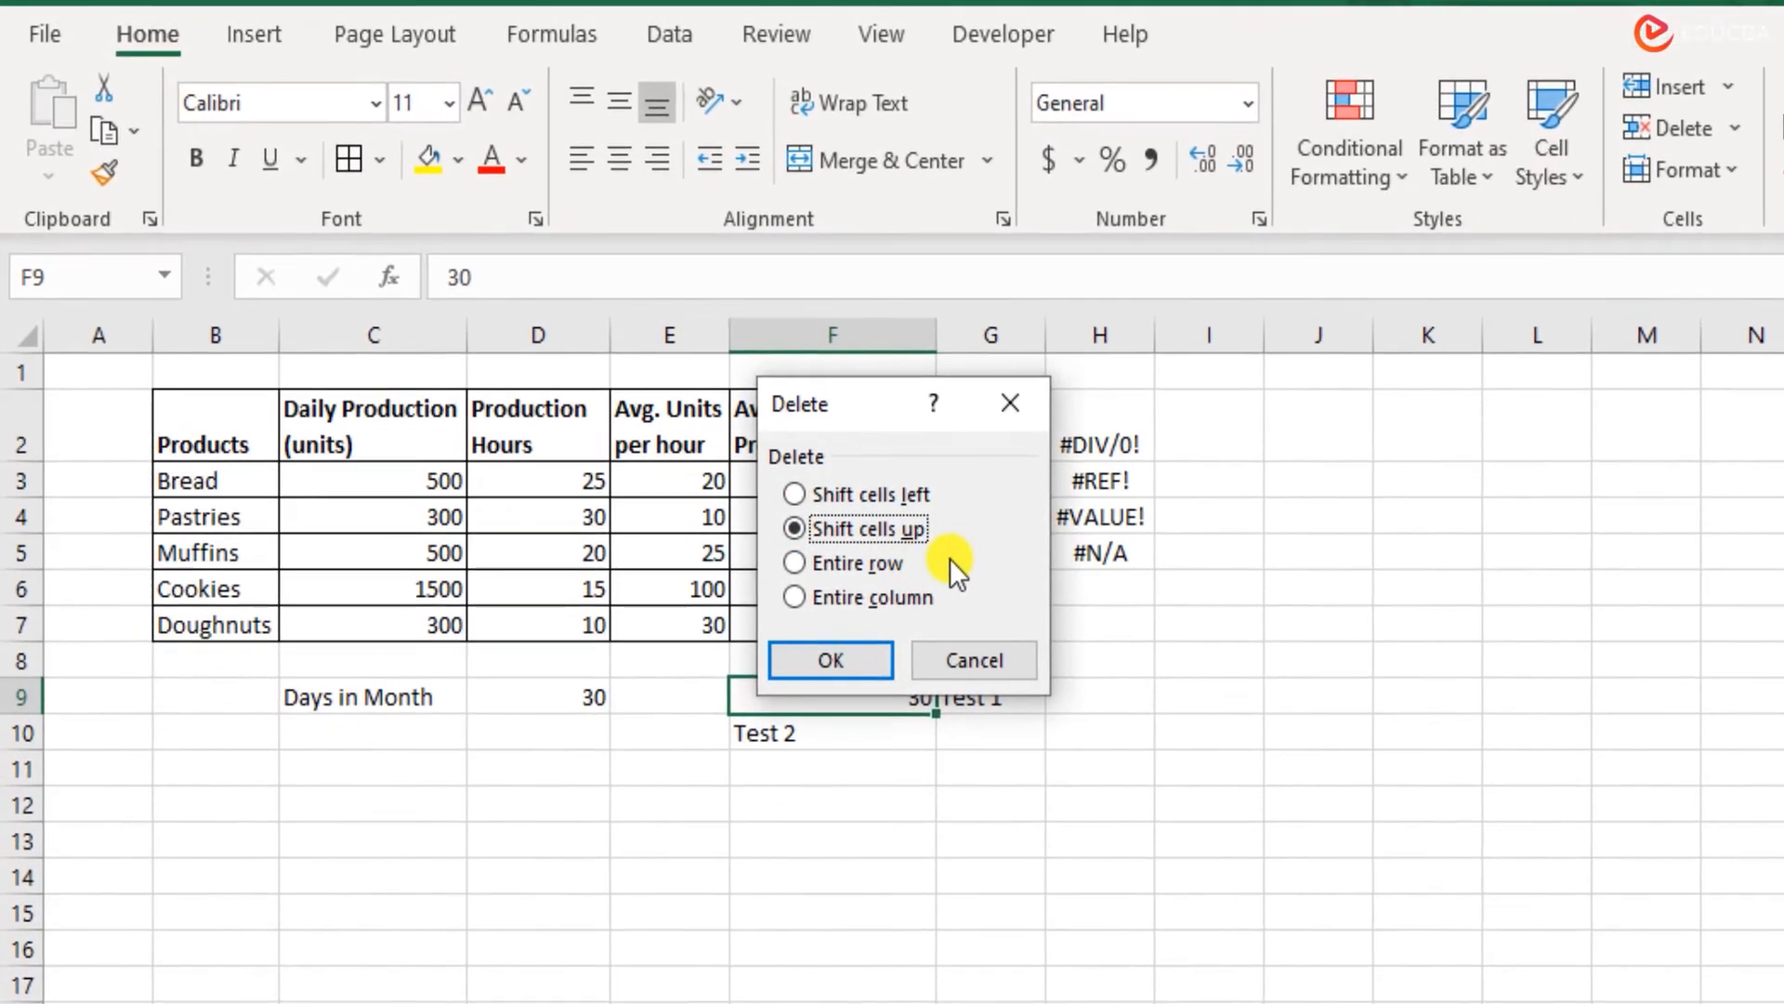
left_click_drag(806, 374, 879, 283)
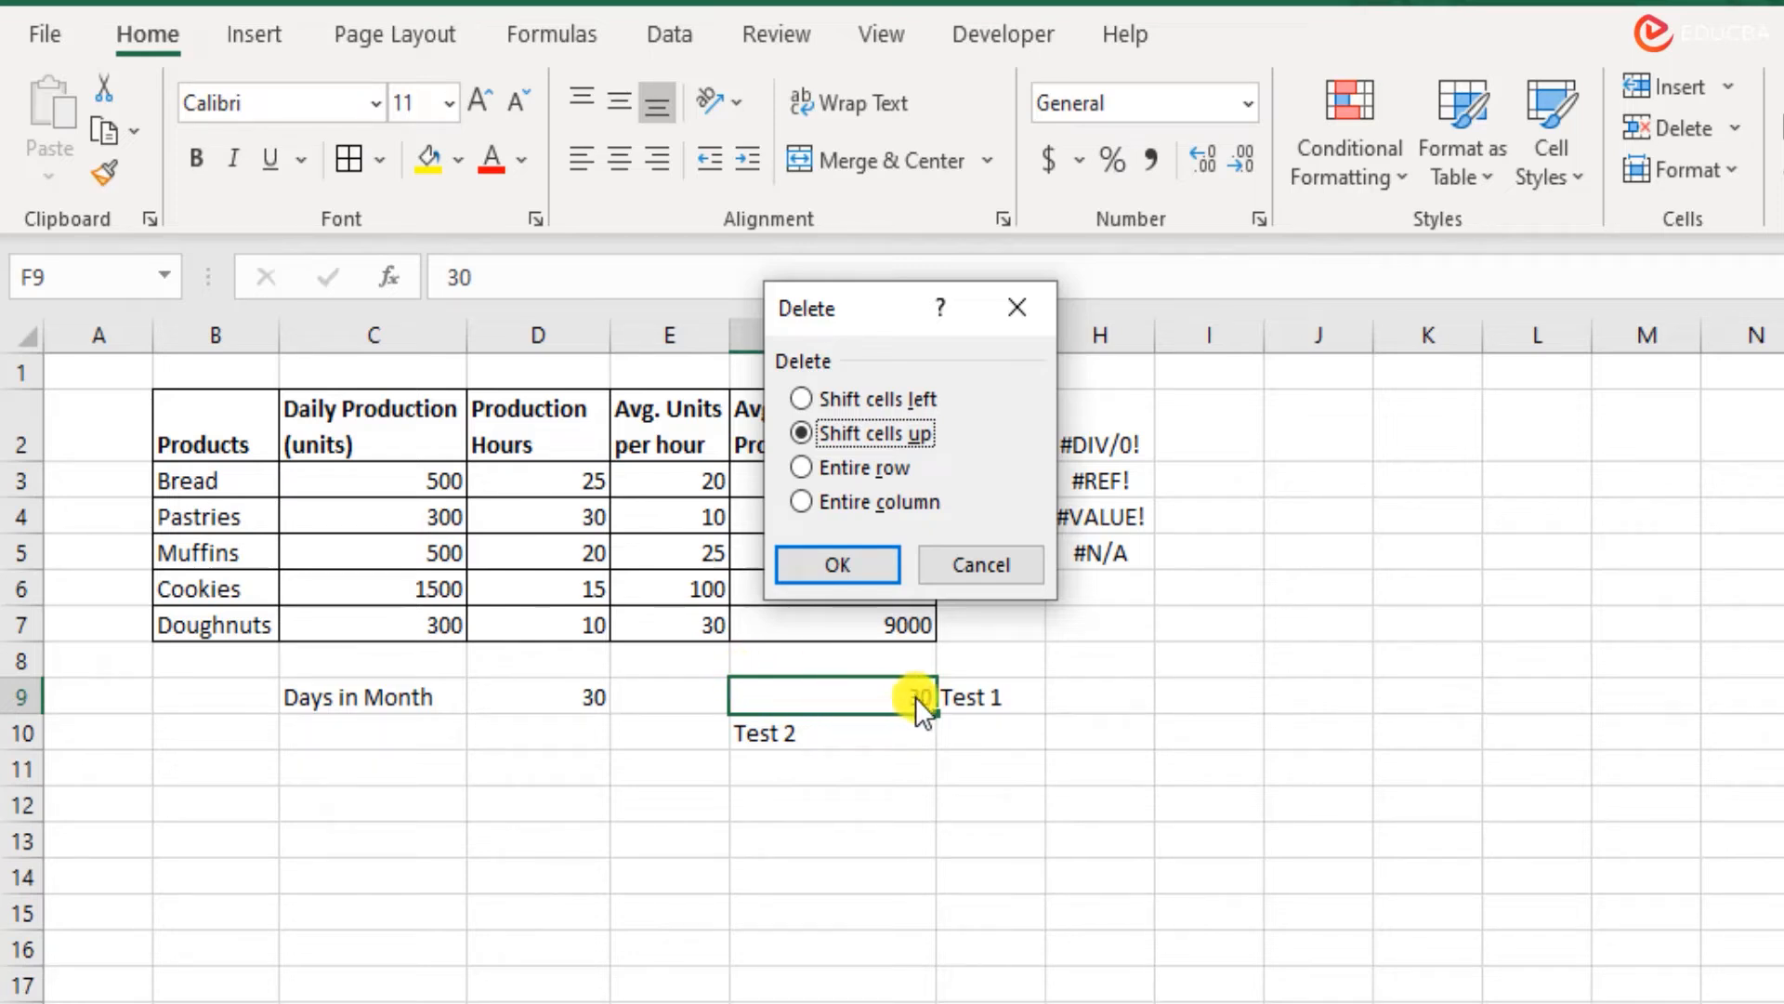
left_click(853, 563)
Examine the monthly production cells F3:F7 and the references in Bread's formula in F3.
left_click_drag(876, 474, 920, 630)
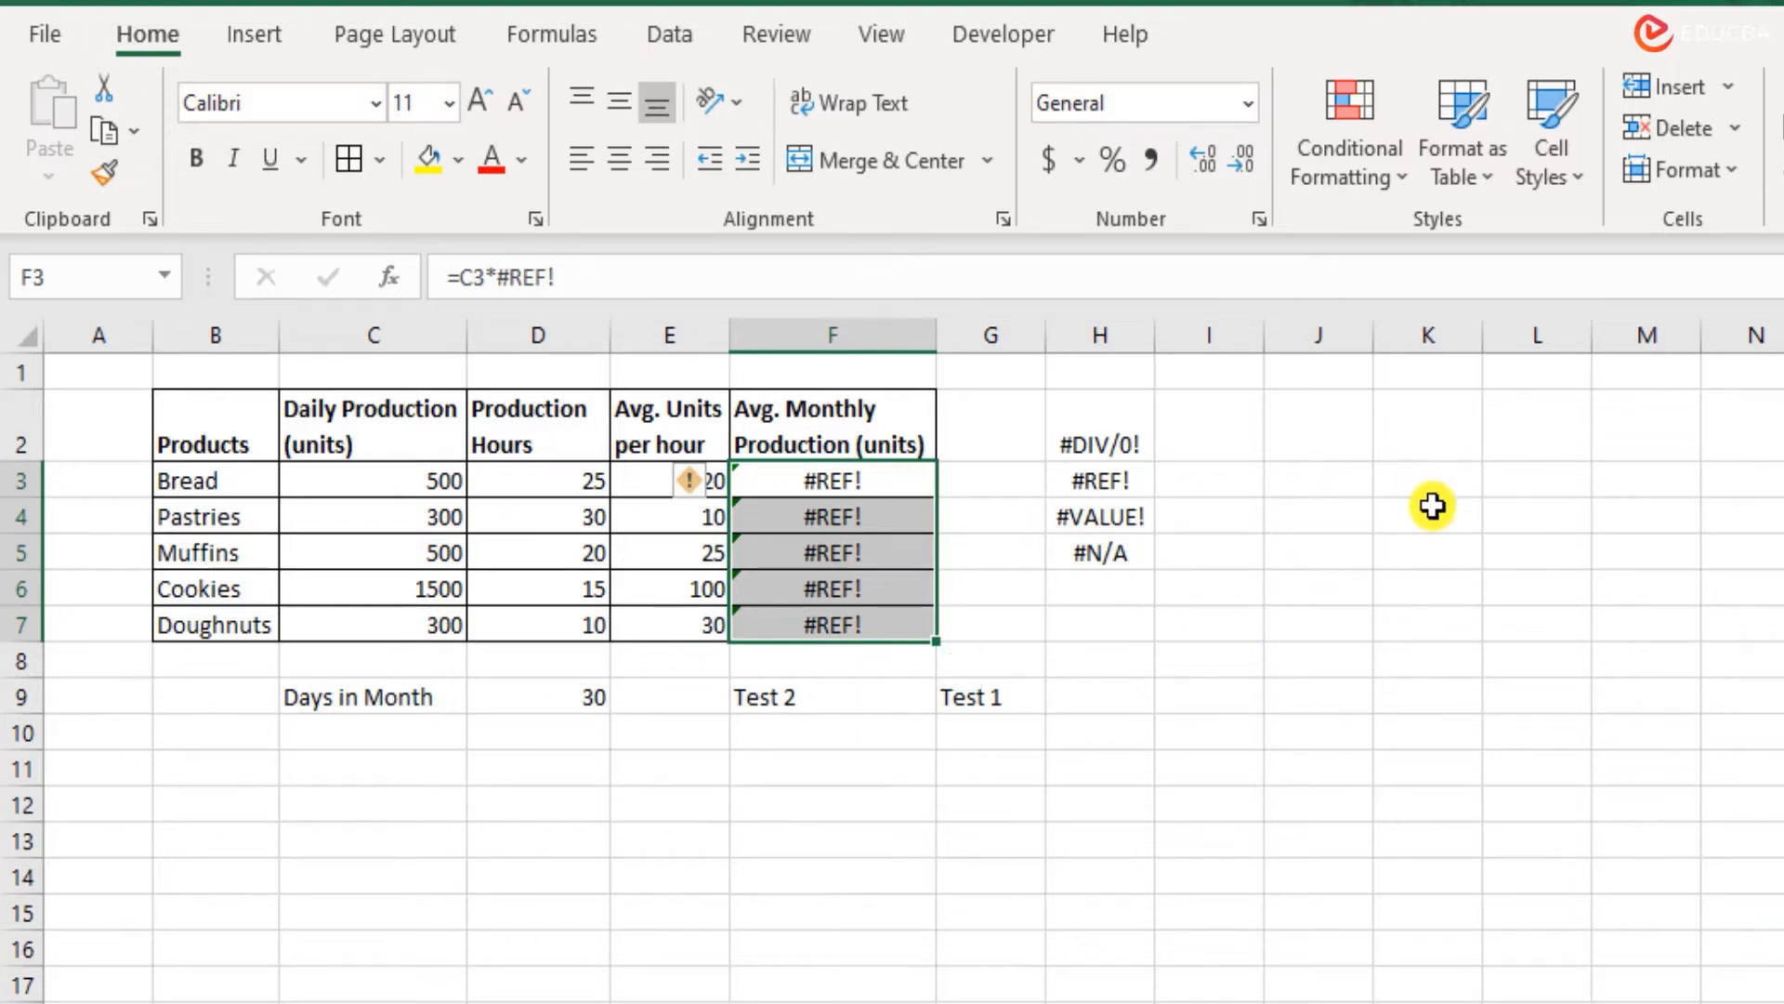
key("Down")
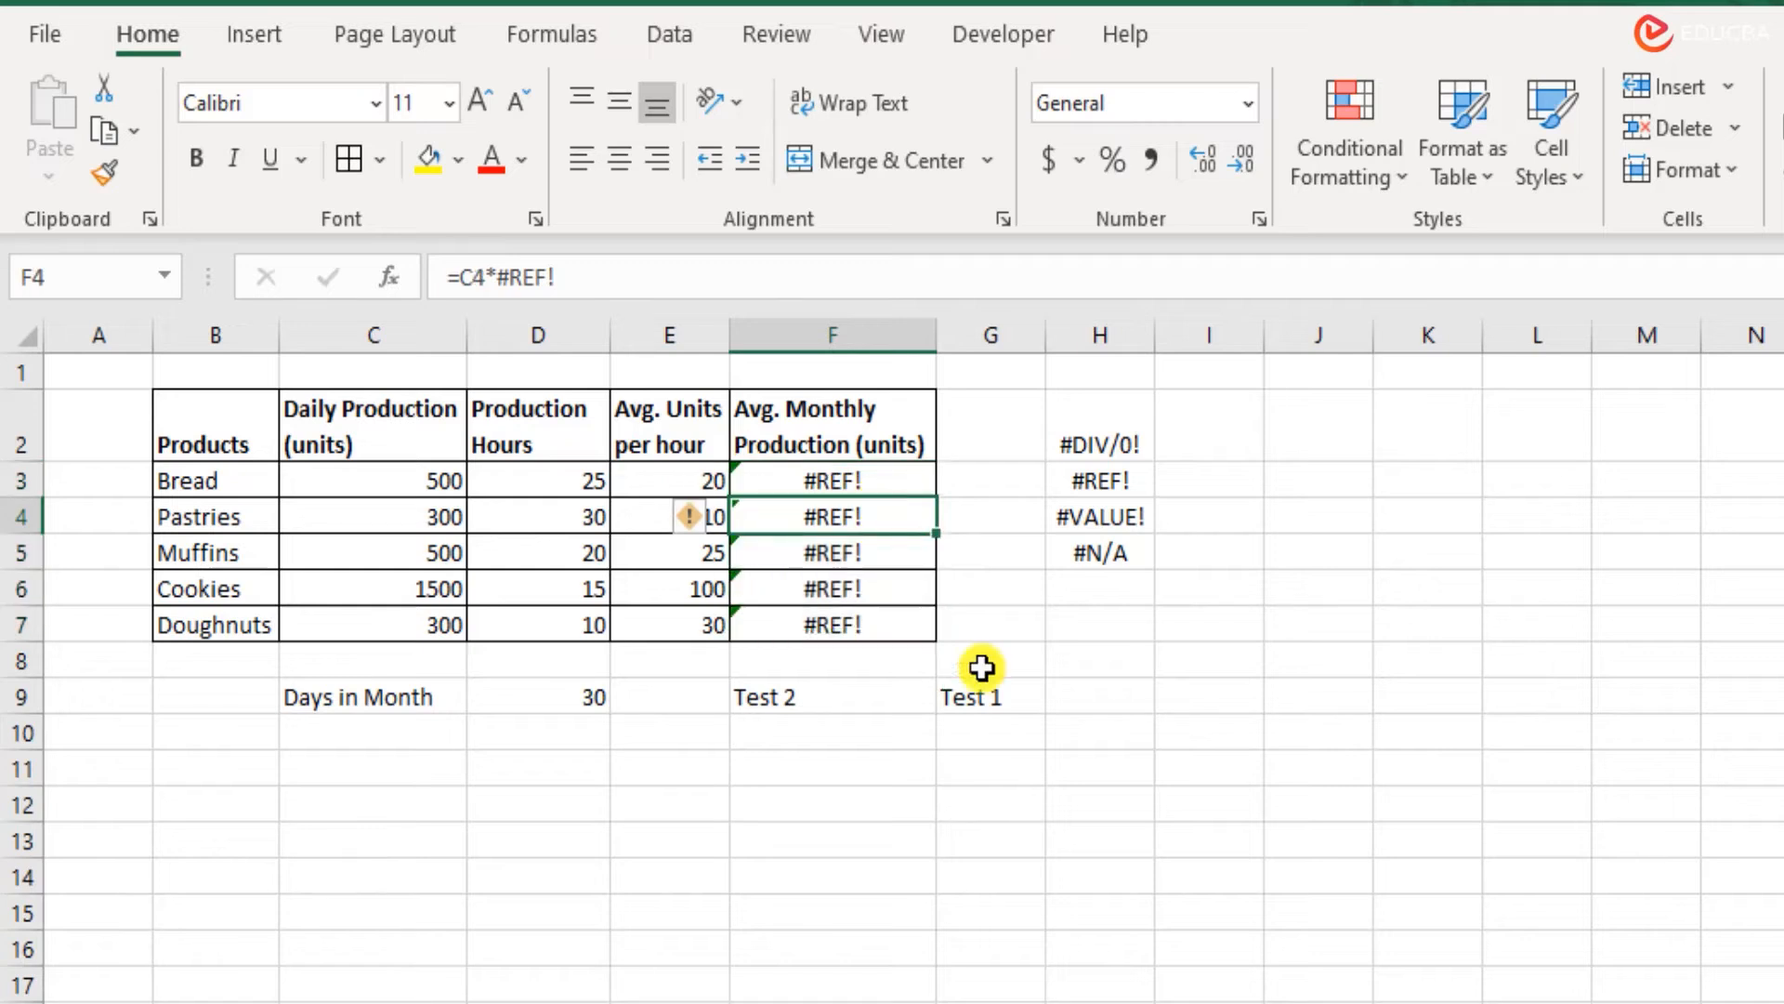
double_click(884, 474)
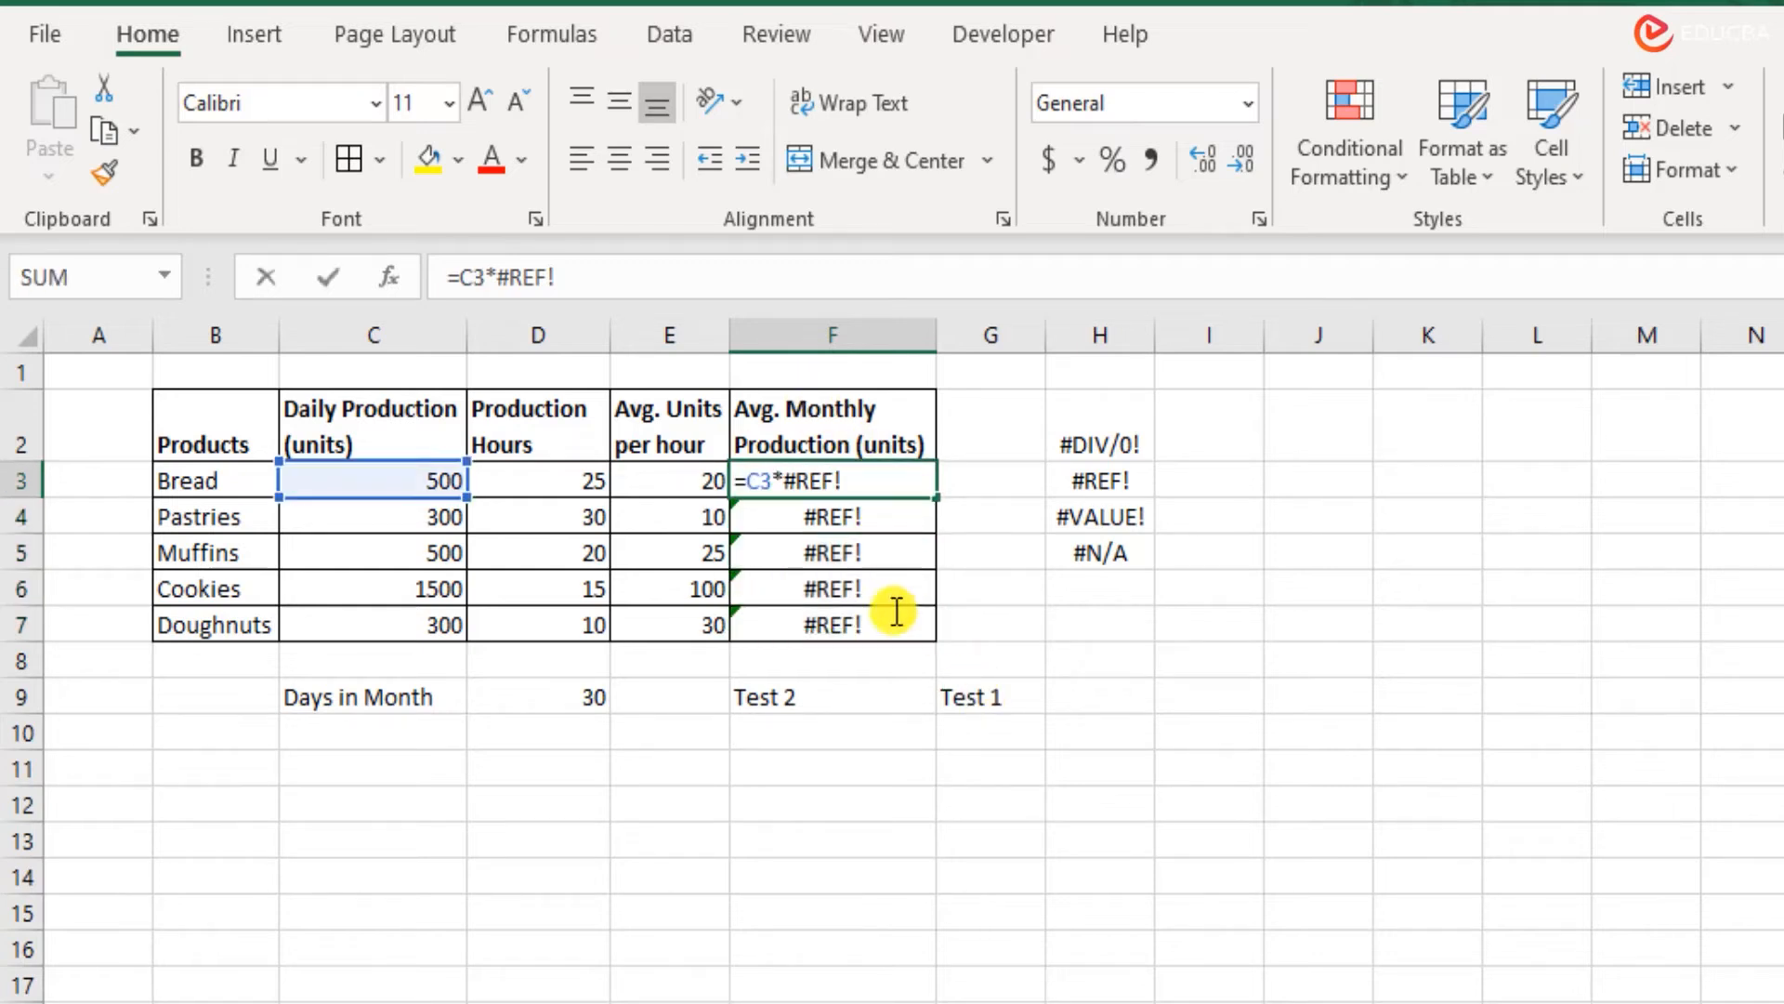
key("Escape")
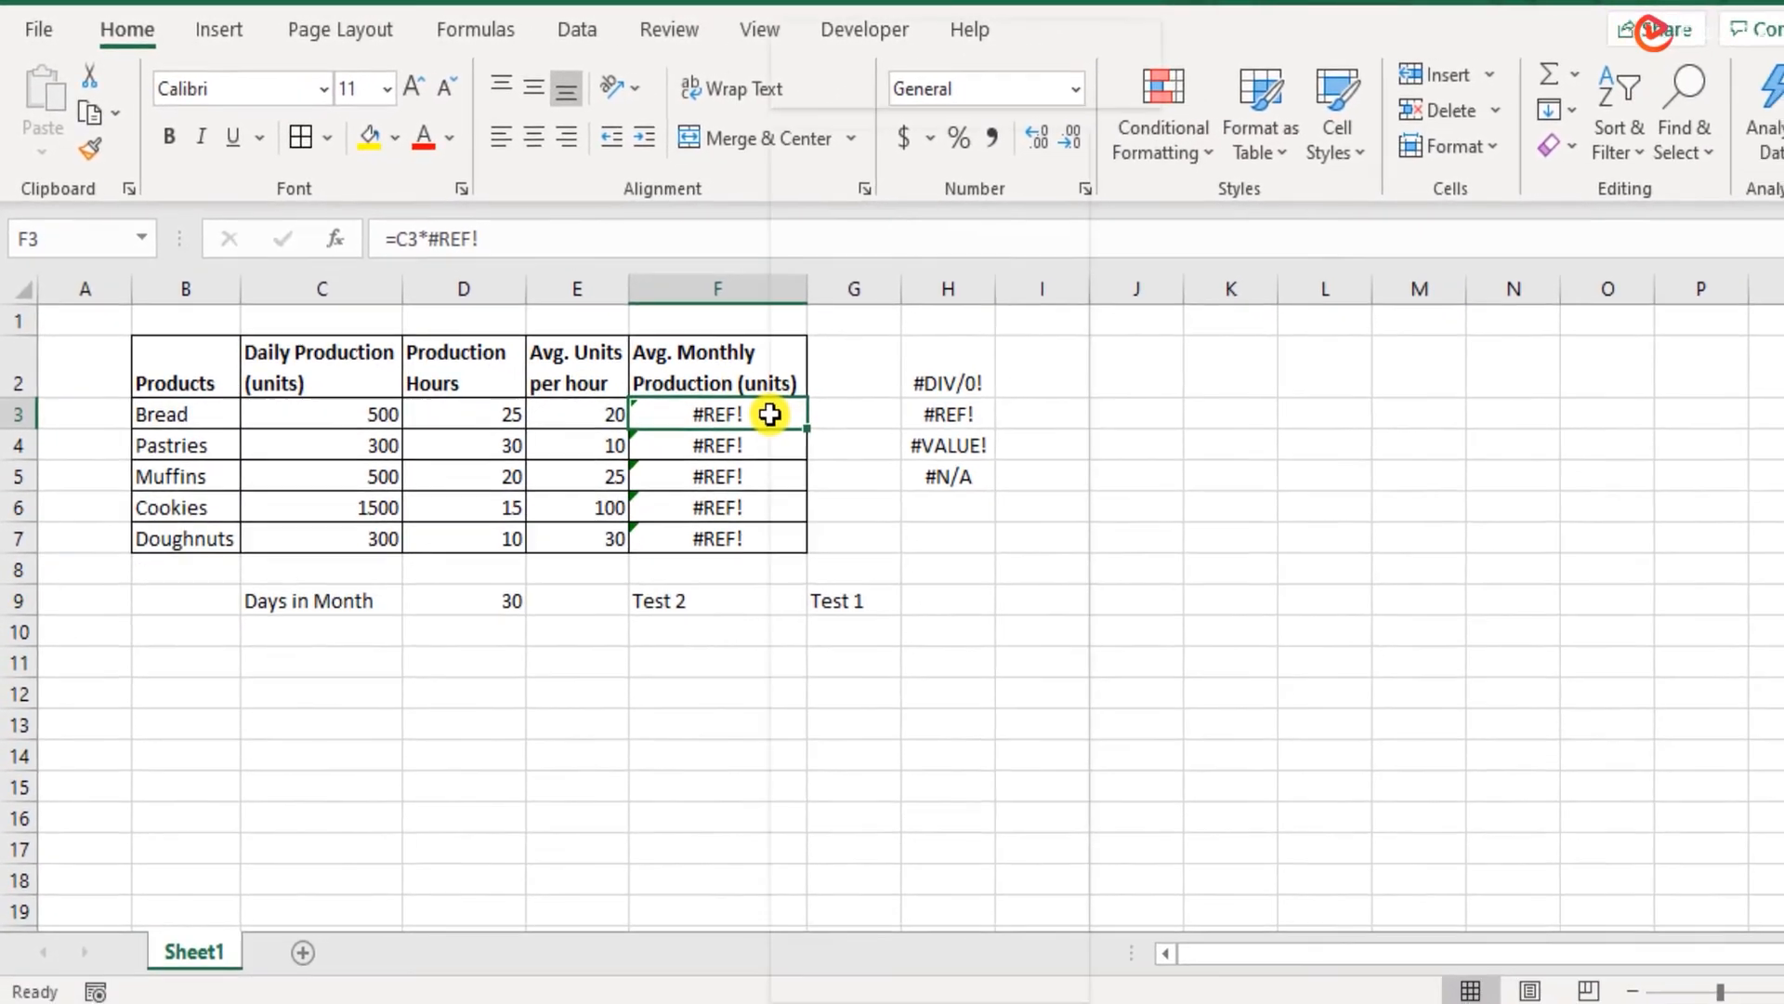
right_click(893, 481)
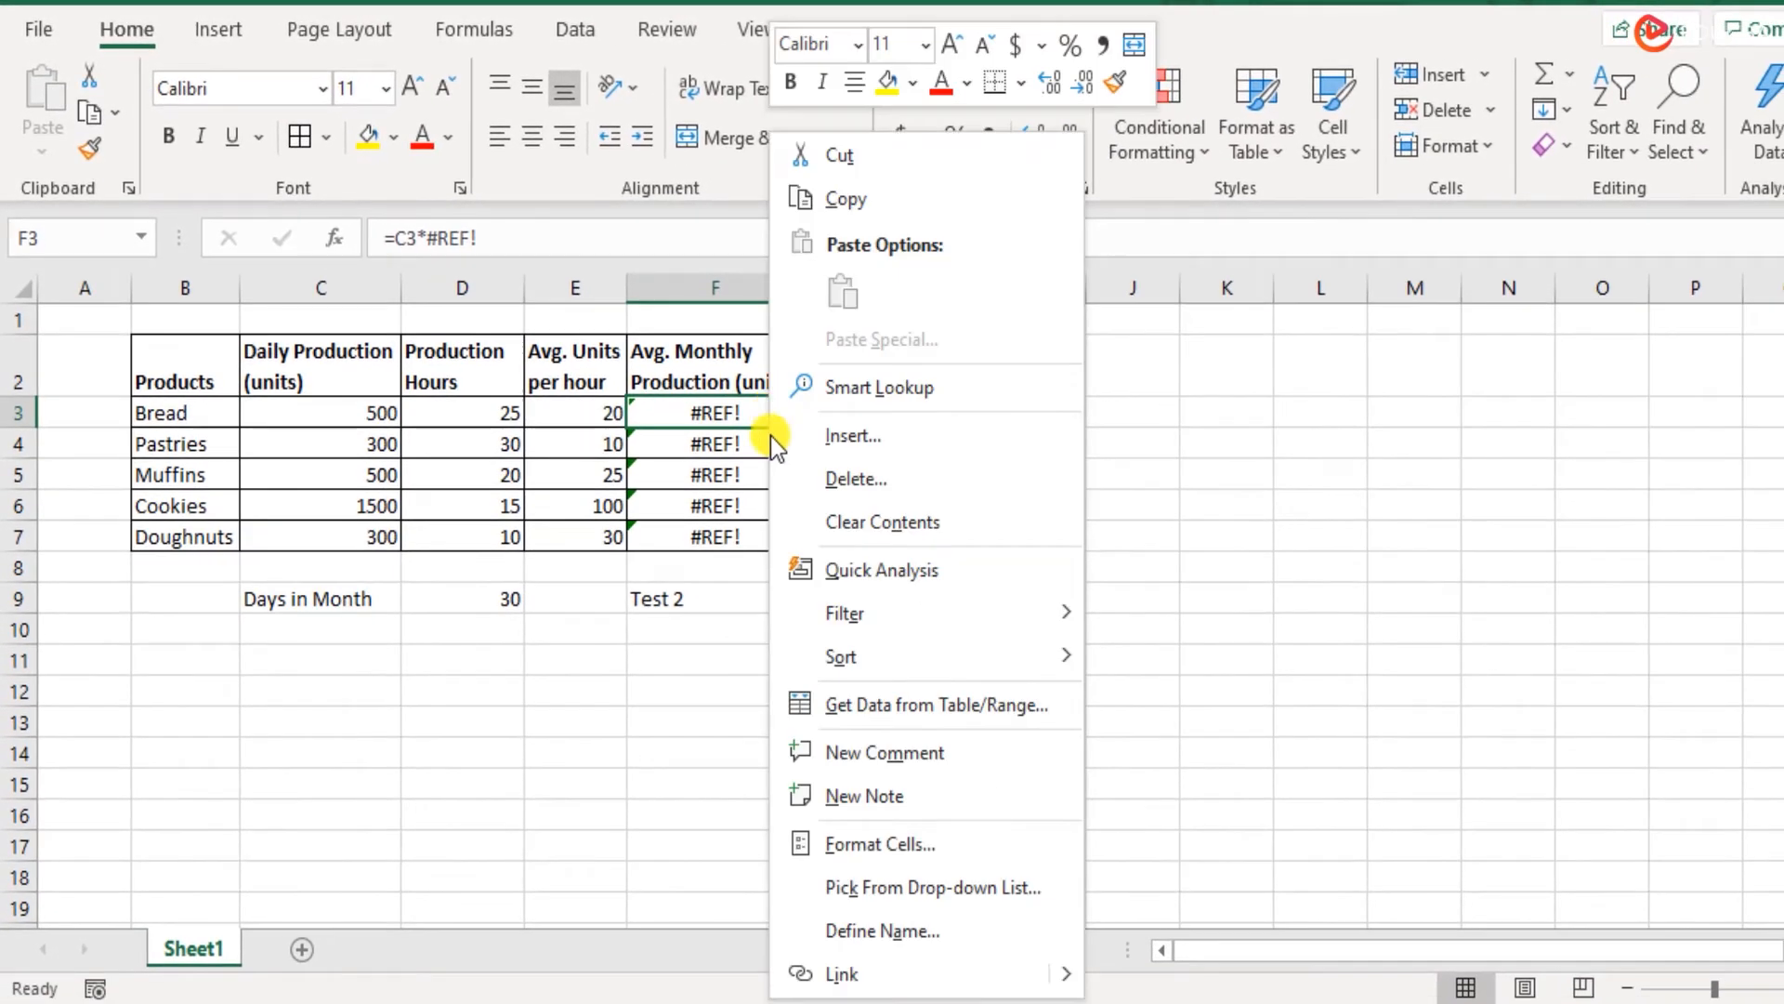
left_click(863, 484)
left_click(785, 484)
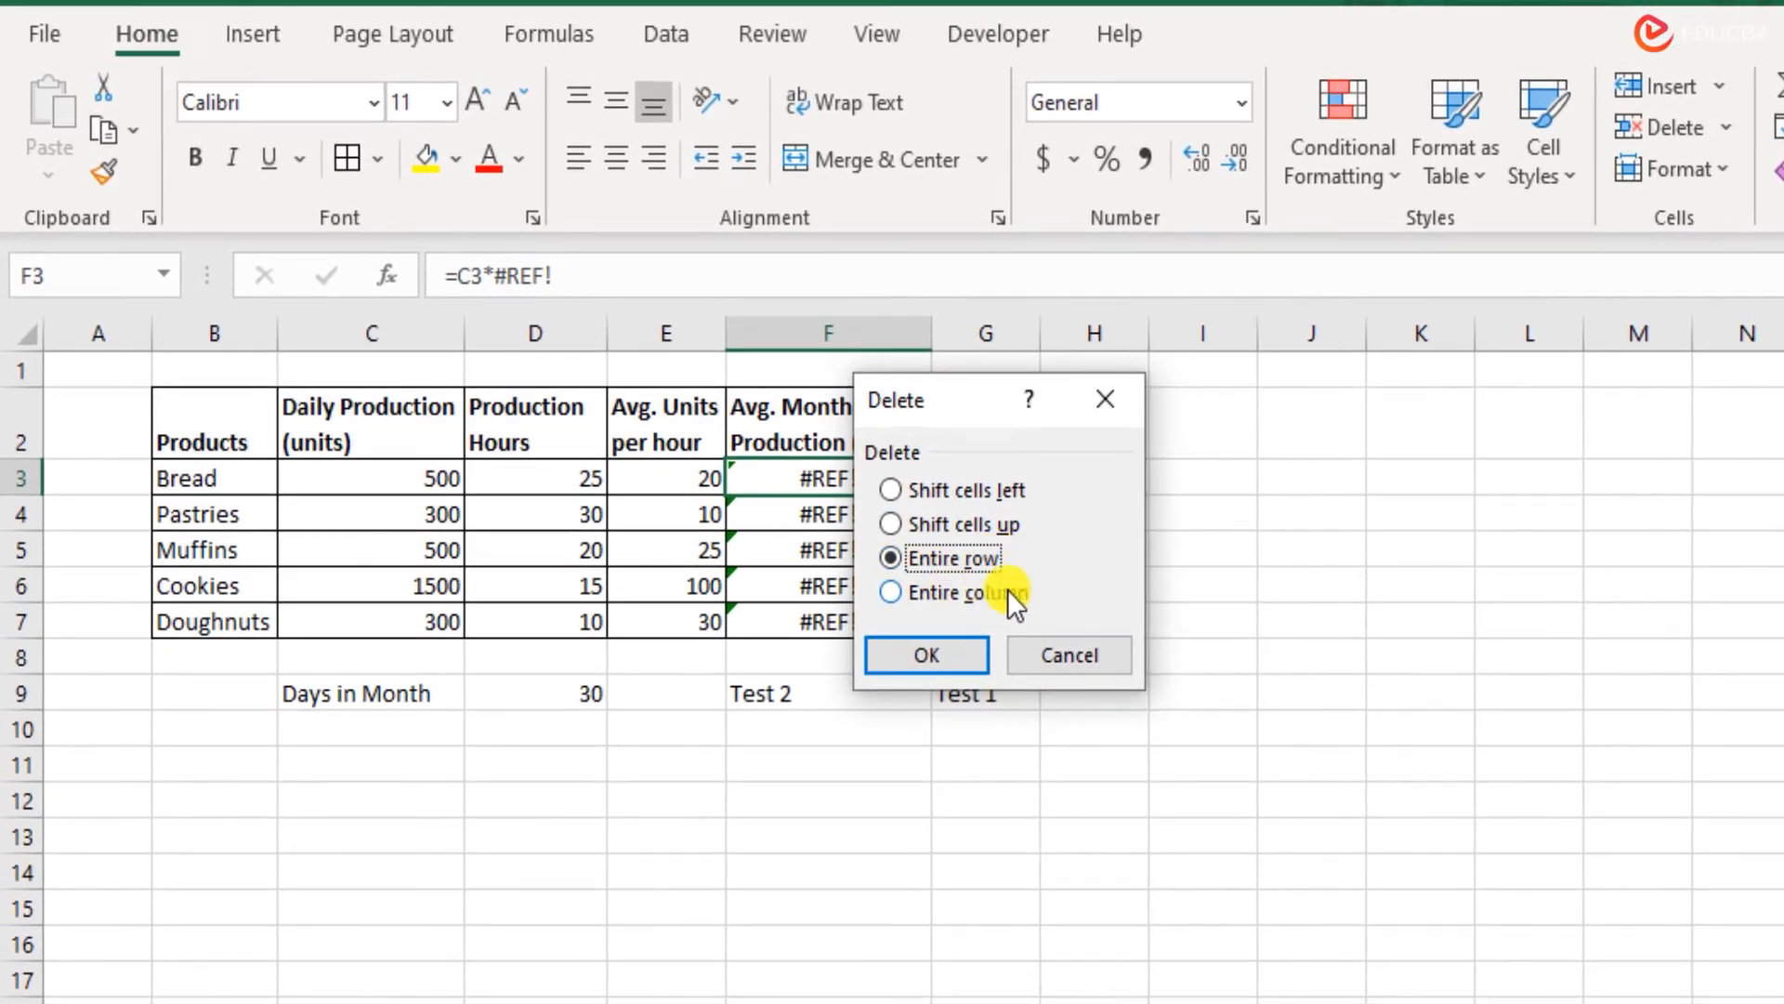
left_click(1118, 661)
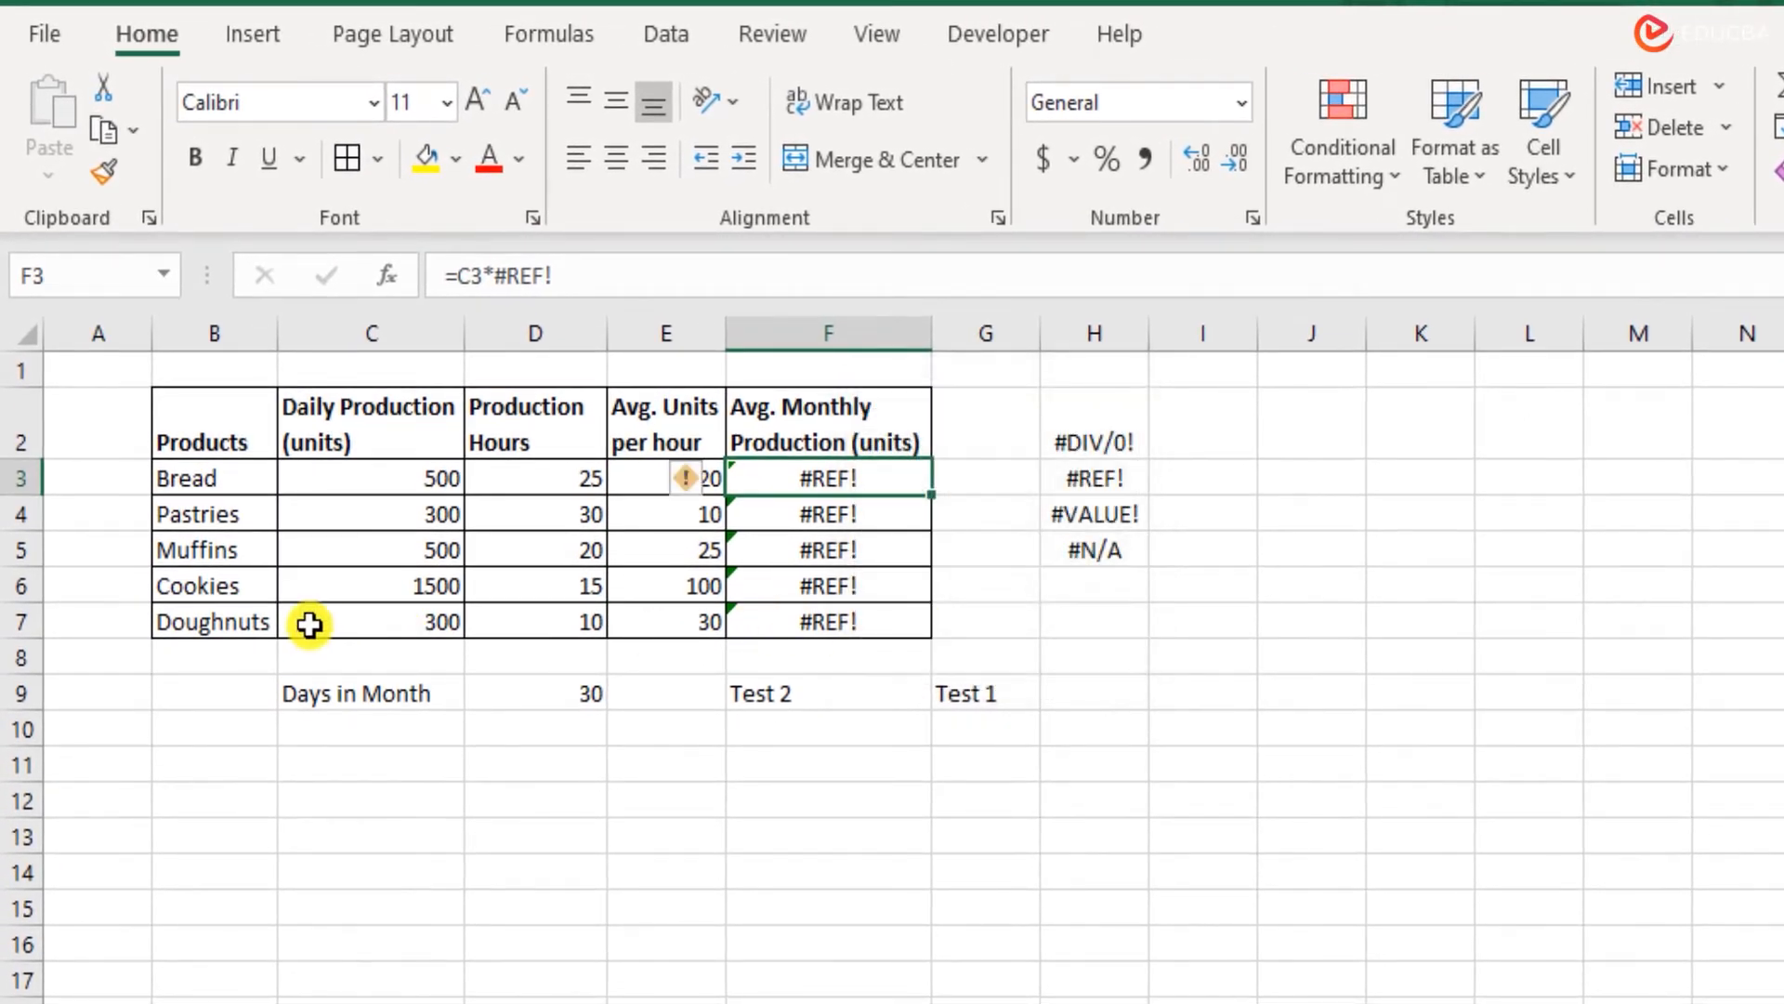
left_click(17, 547)
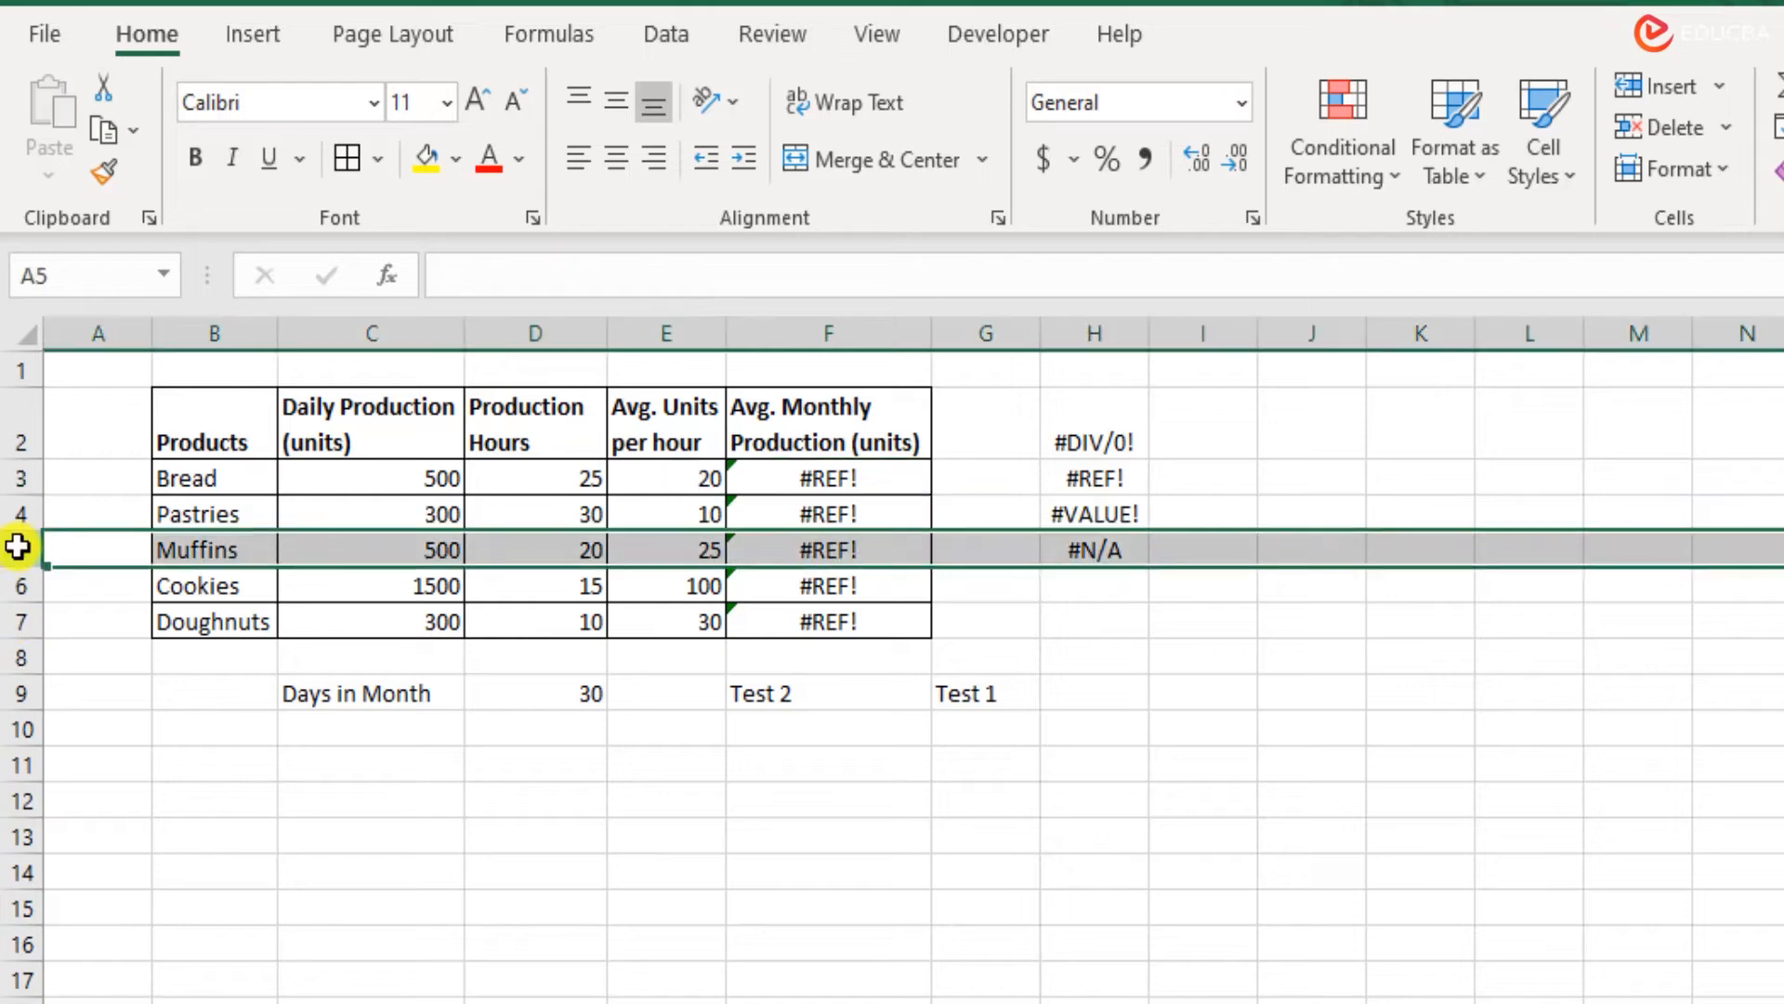
right_click(18, 547)
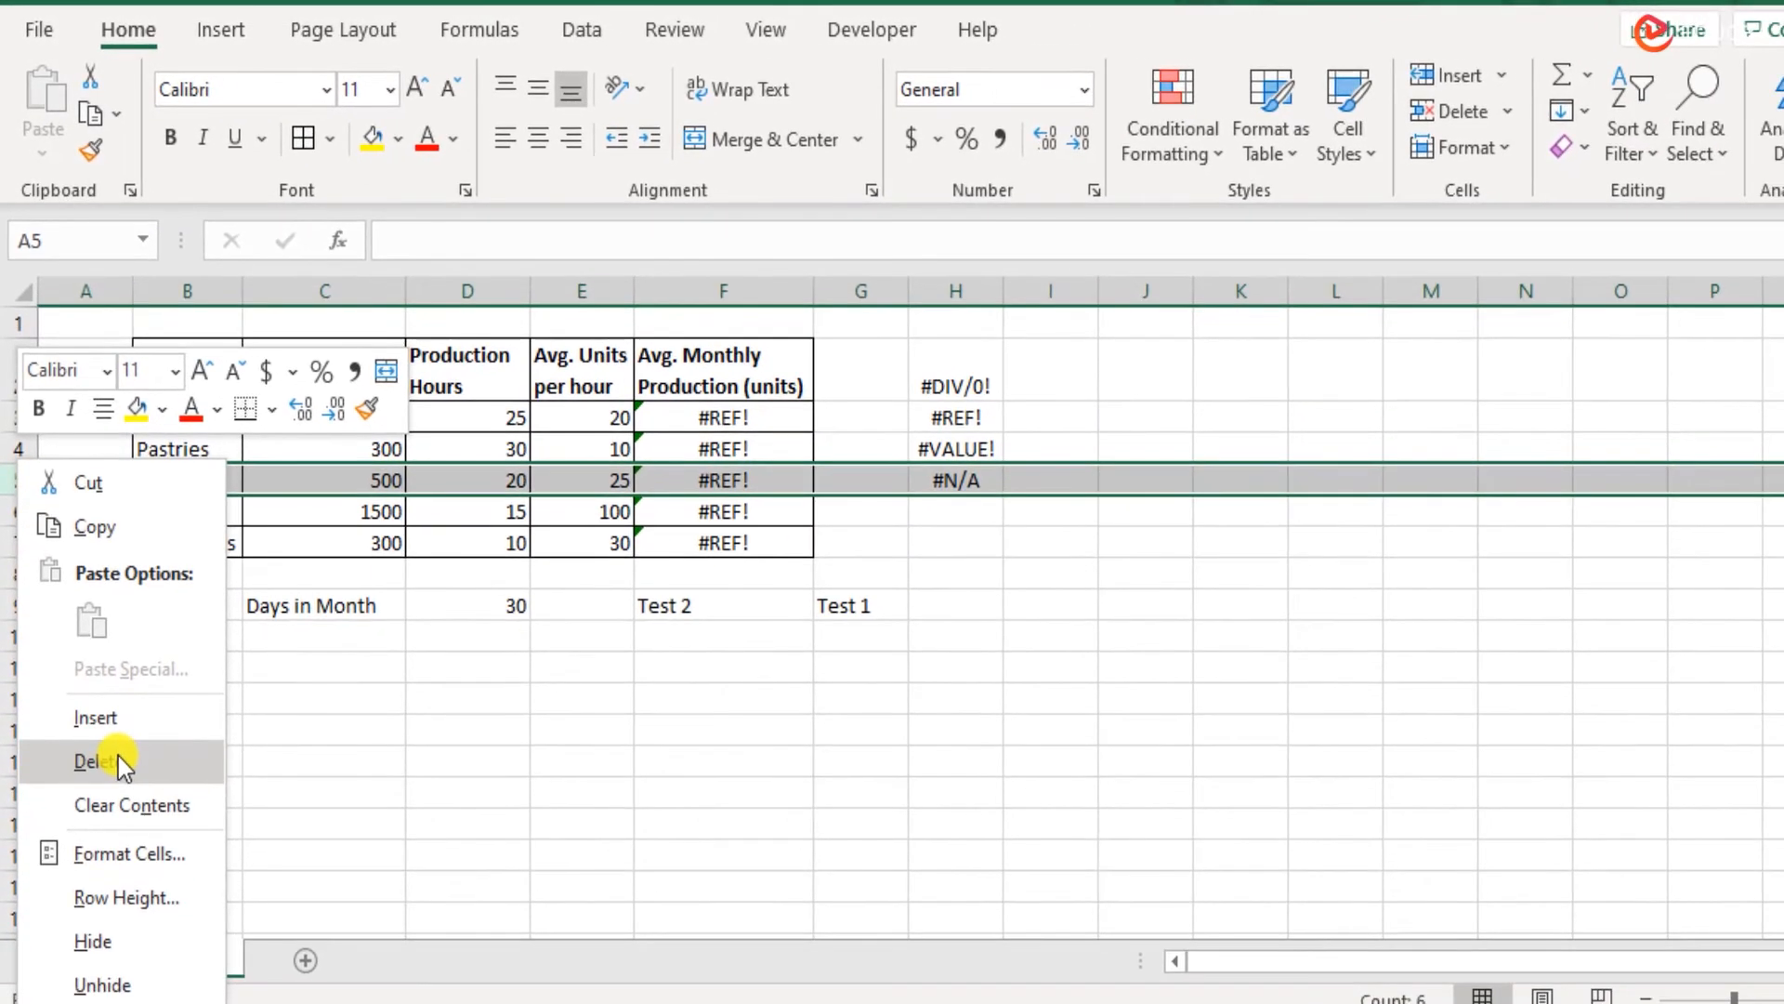
left_click(460, 288)
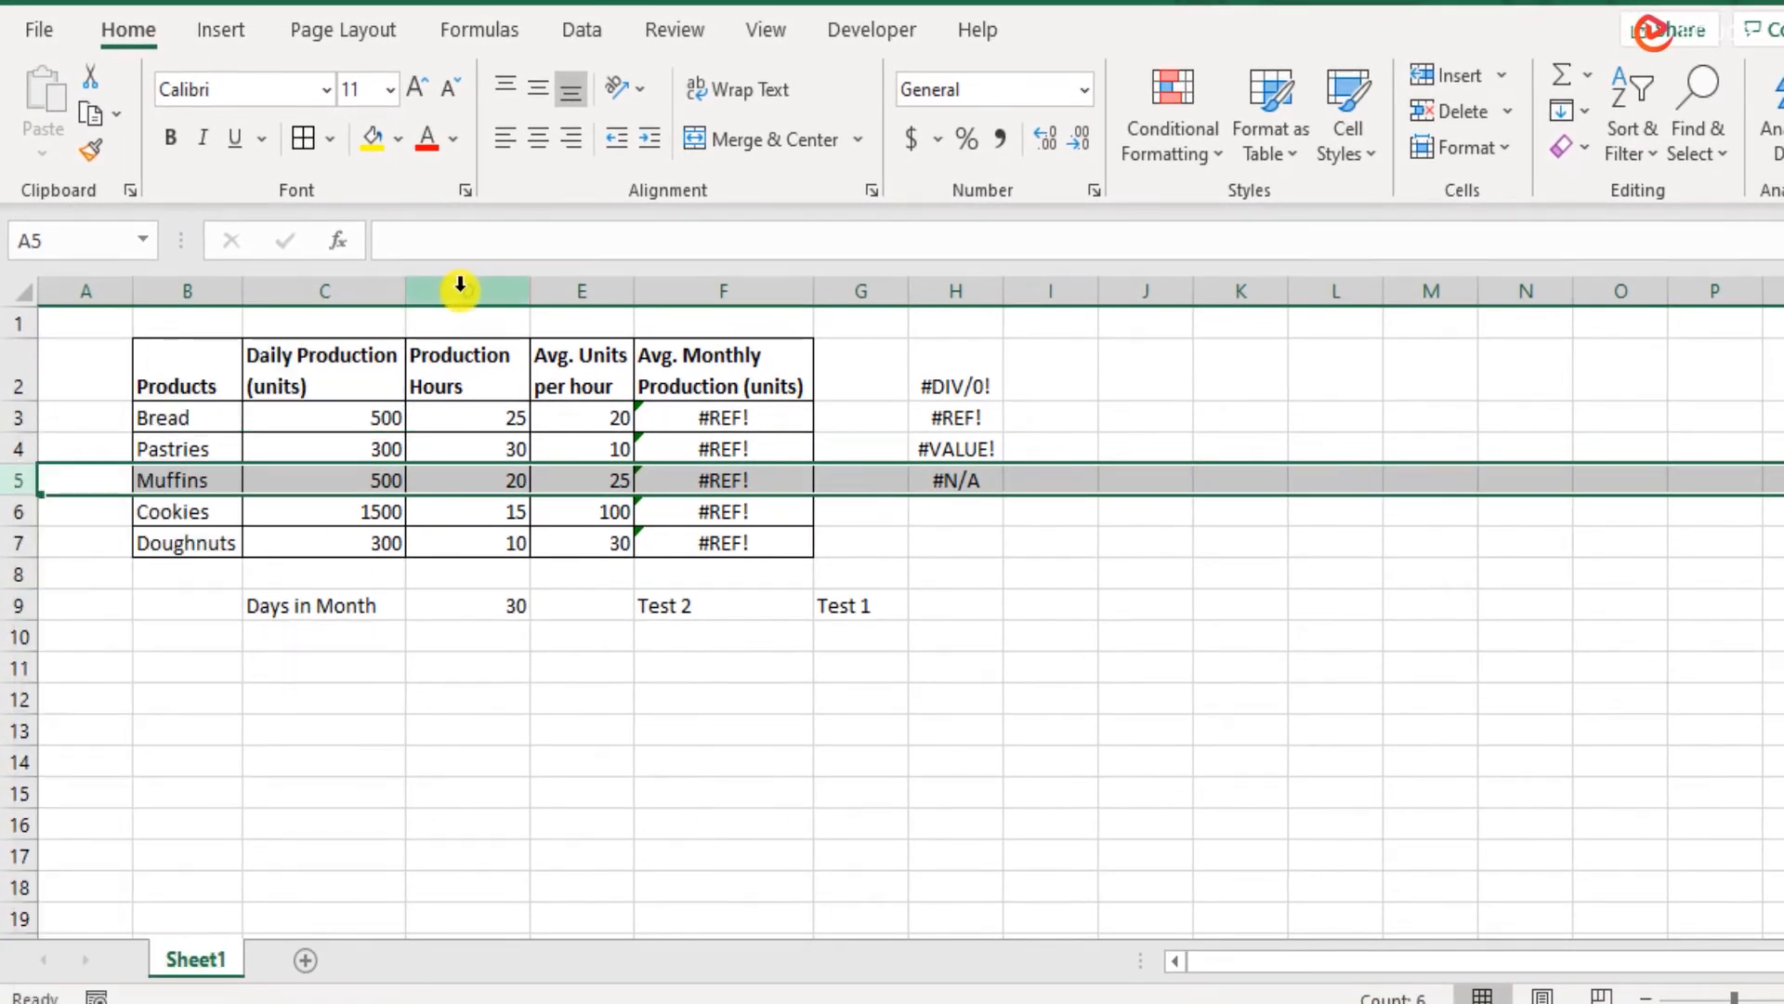
right_click(460, 285)
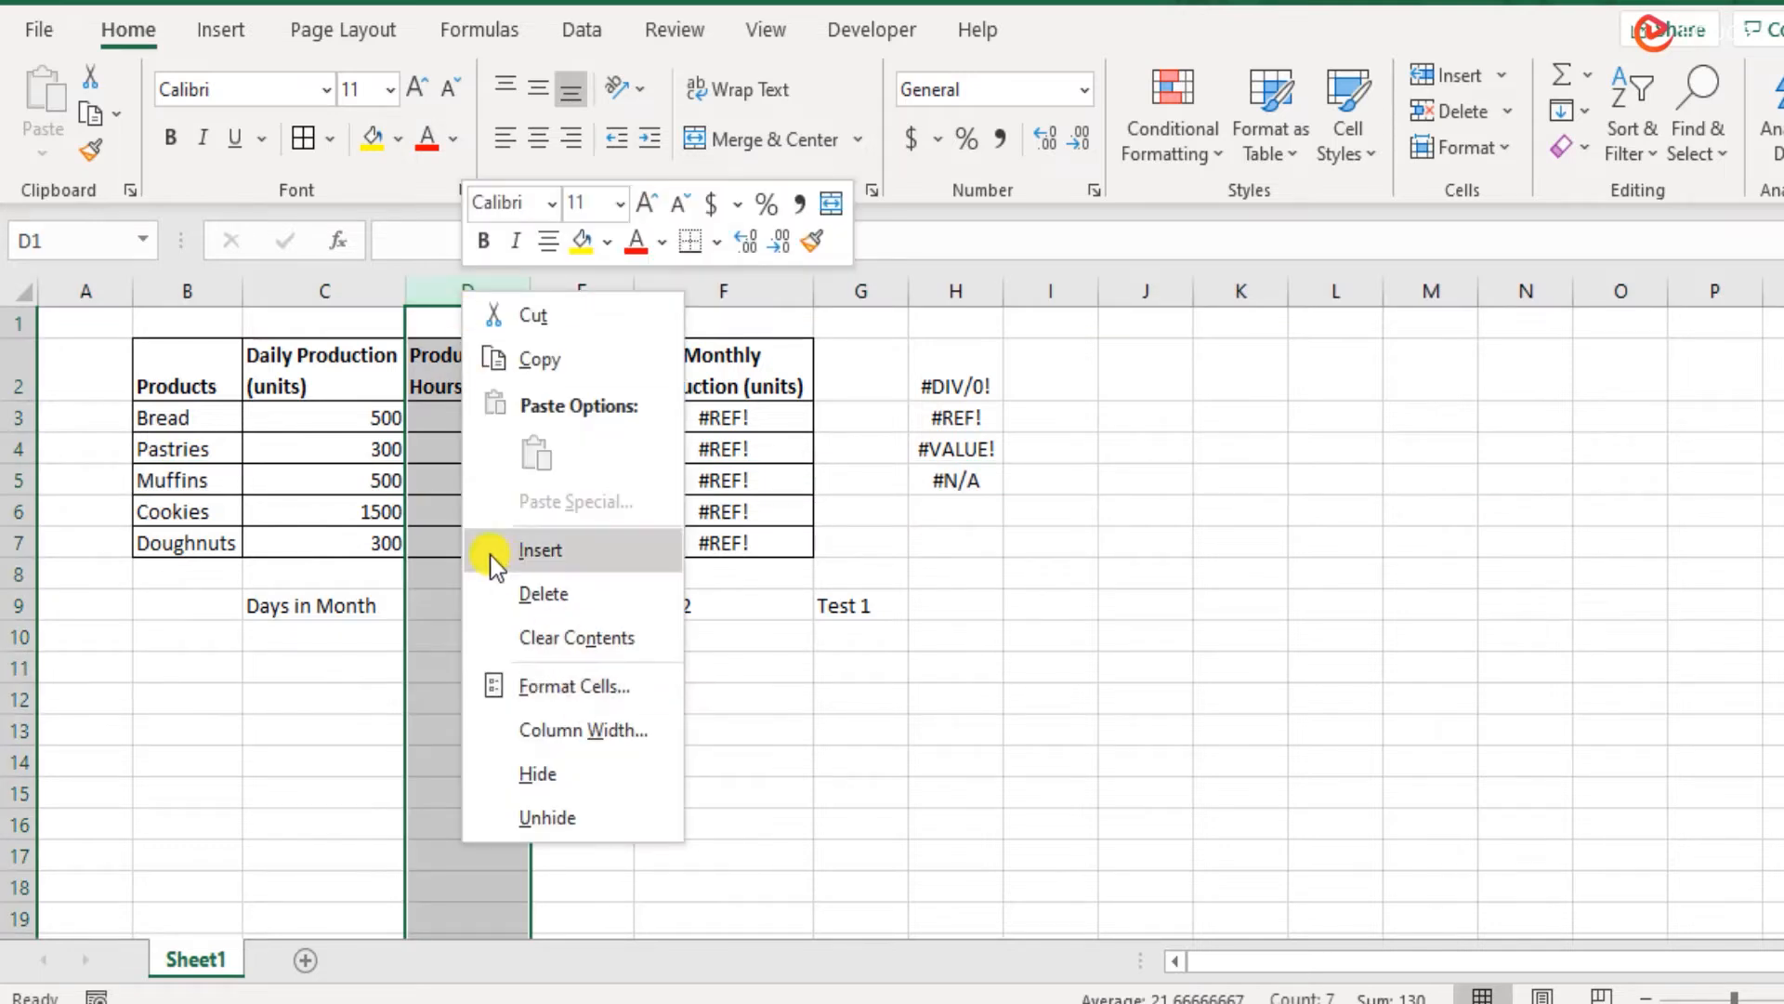
key("Escape")
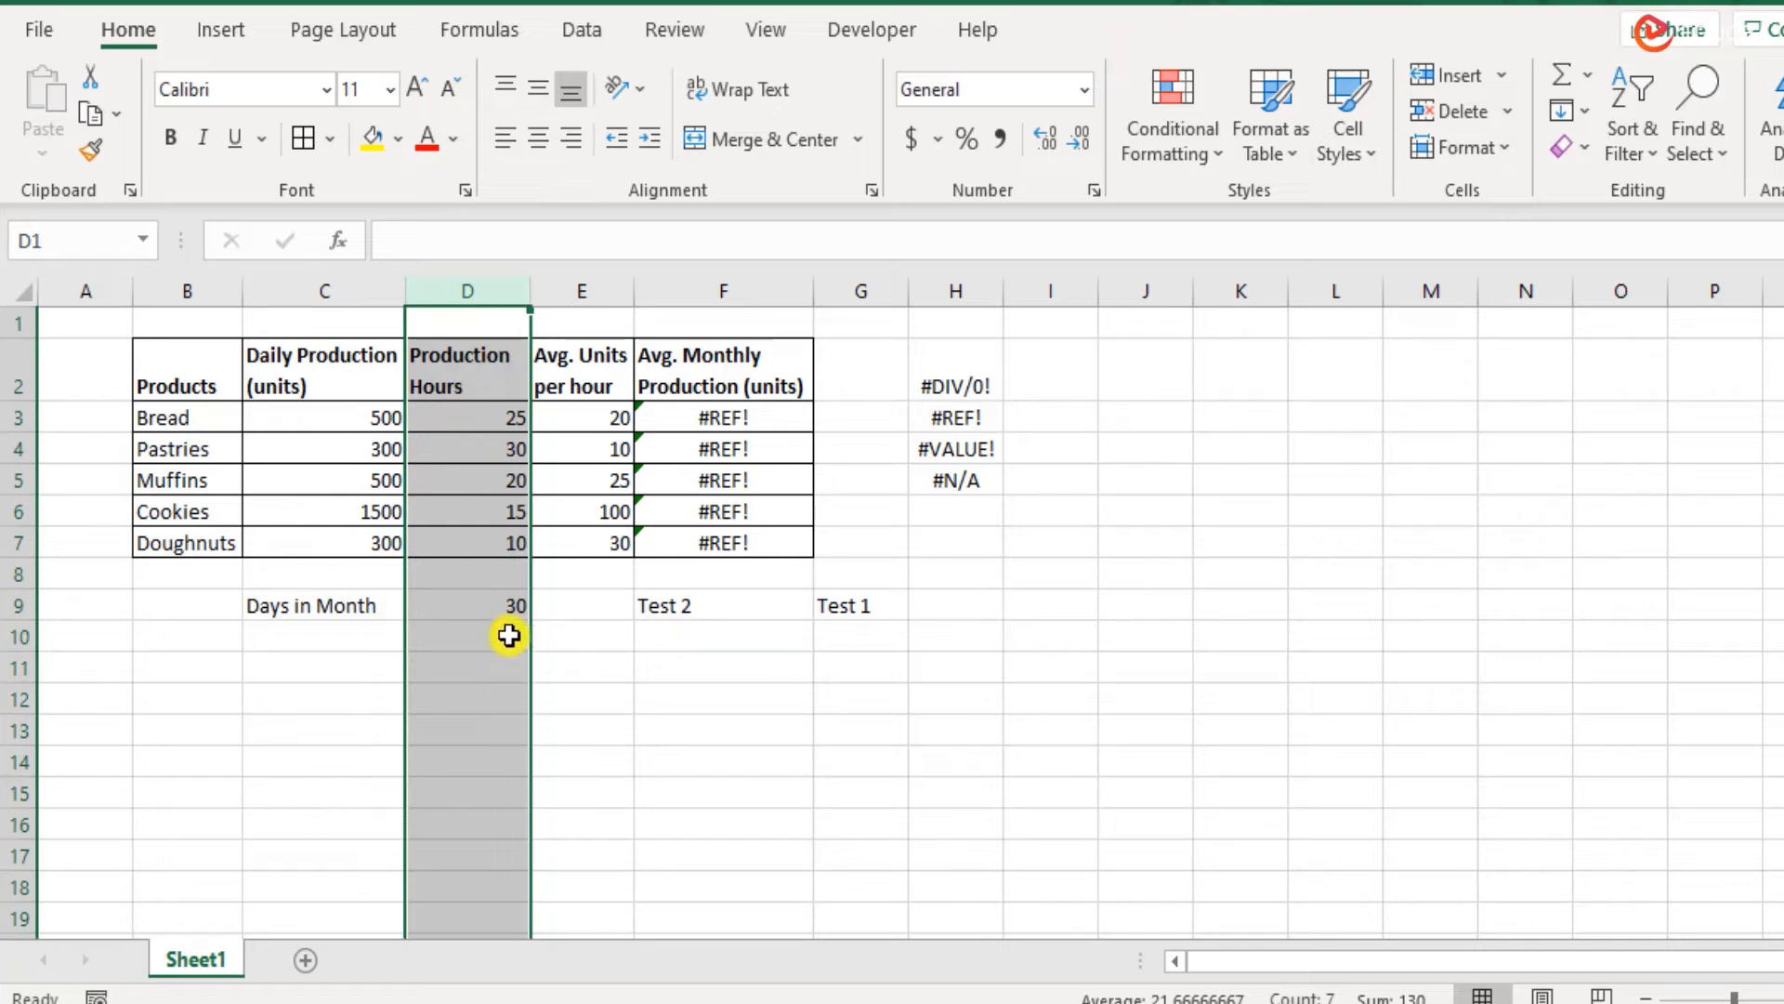
Undo the deletion of the days cell F9 and the Test 2 entry below it.
double_click(757, 415)
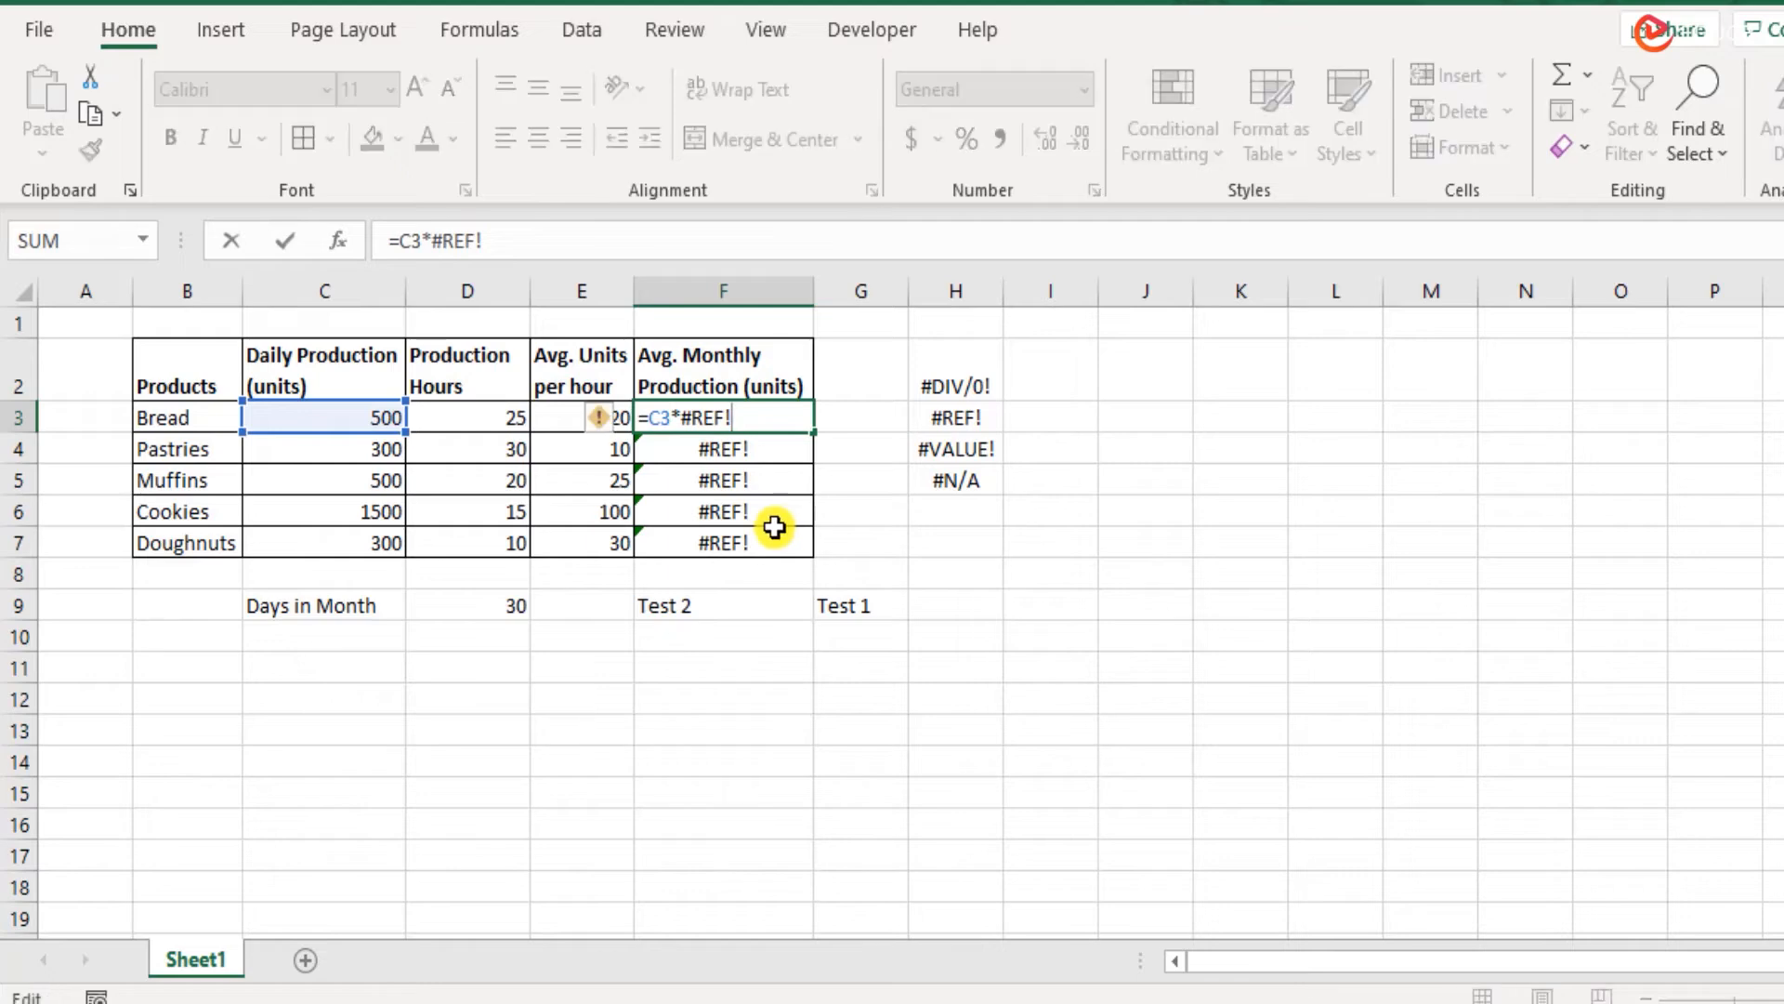
key("Escape")
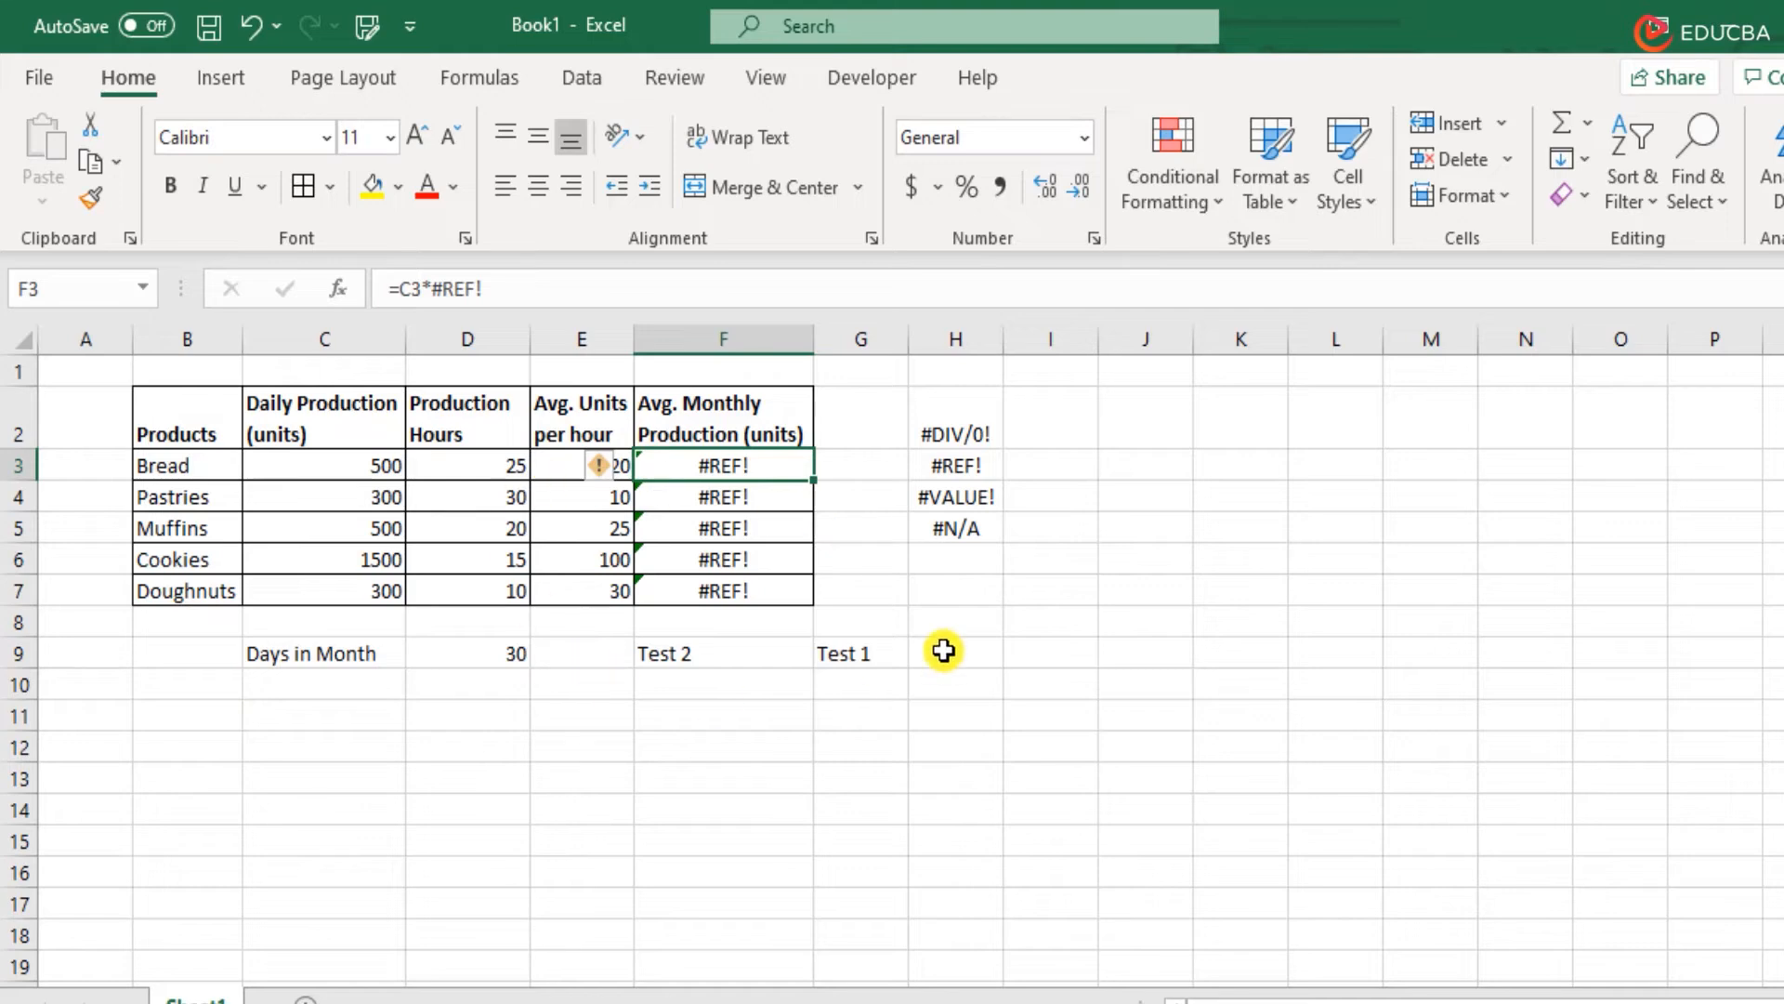
left_click(252, 28)
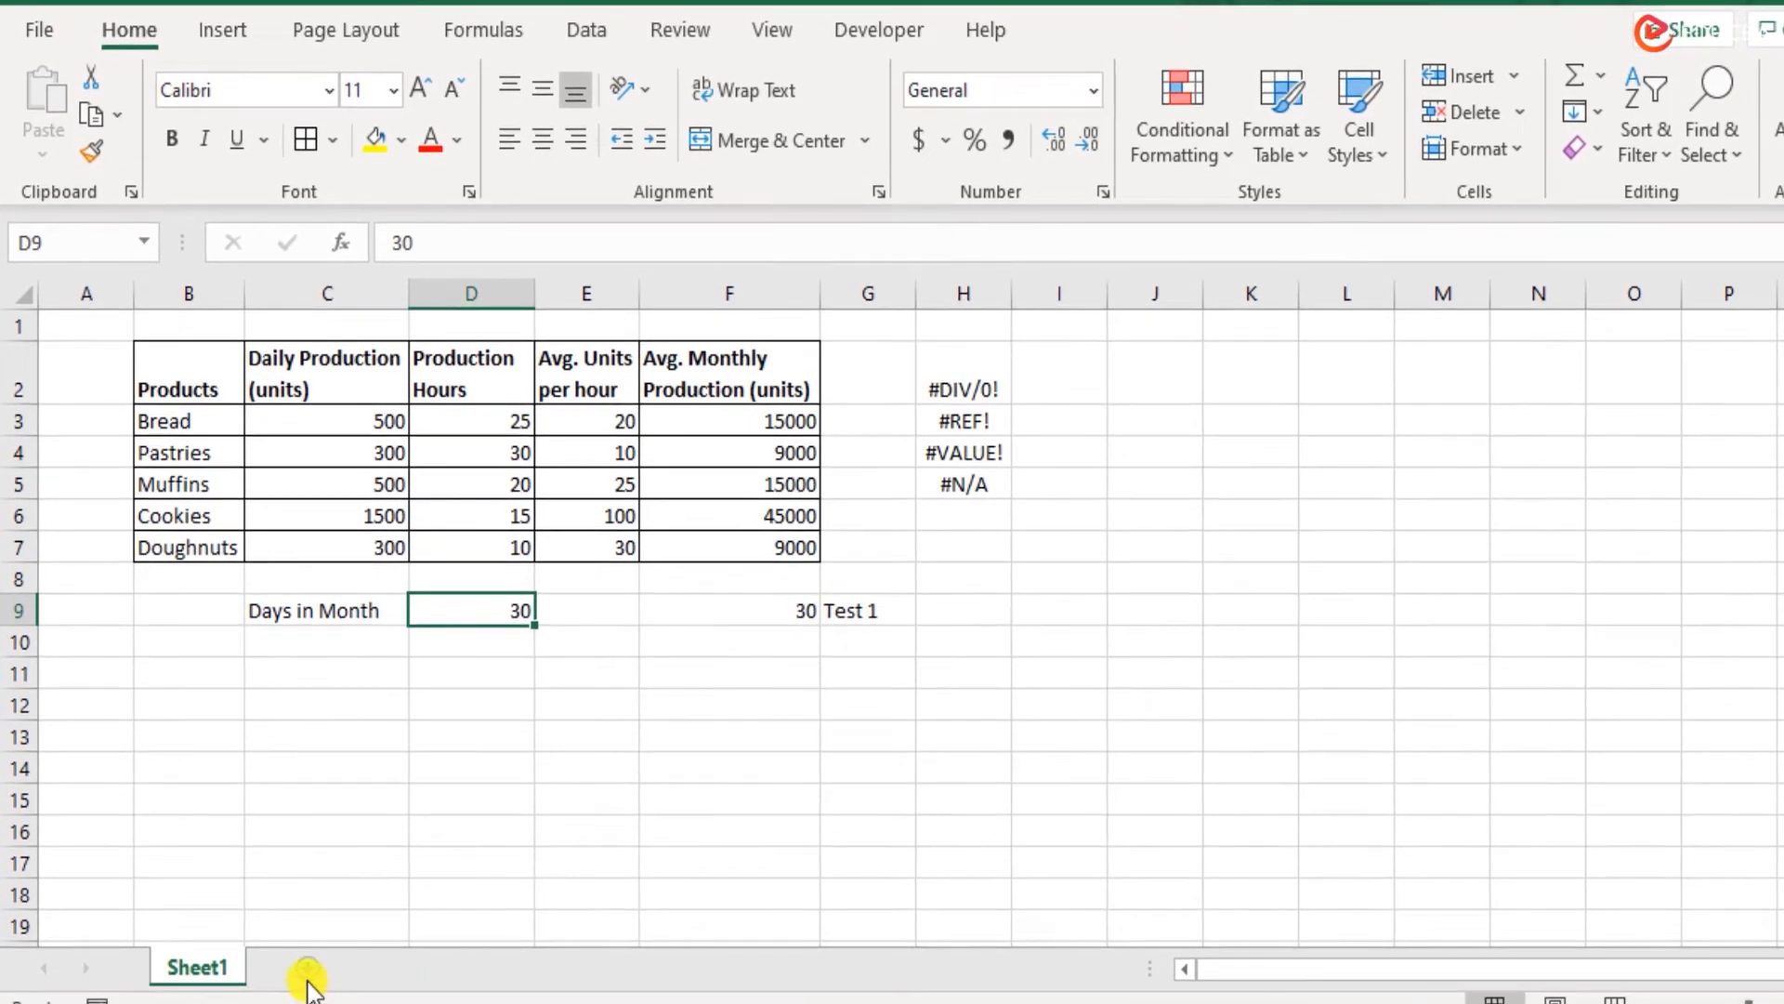
Add a new worksheet and enter the label Days in Year in its cell B2.
left_click(305, 1000)
key("Return")
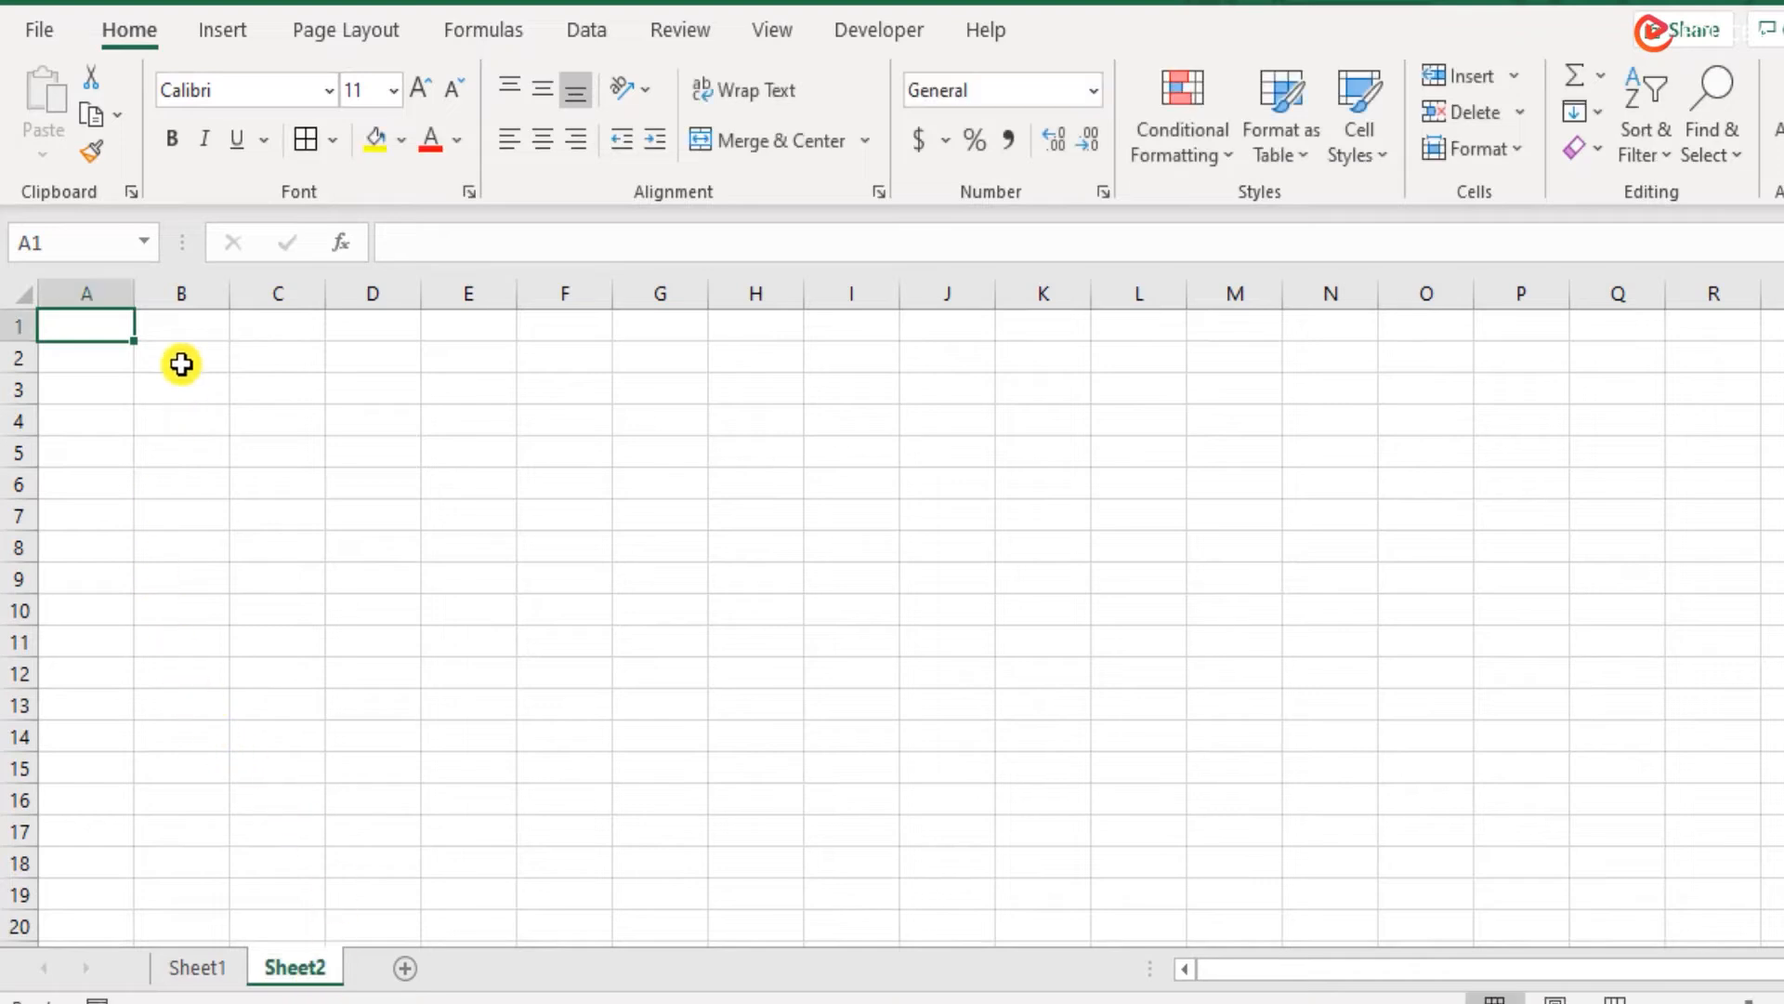
left_click(186, 363)
type("Days in")
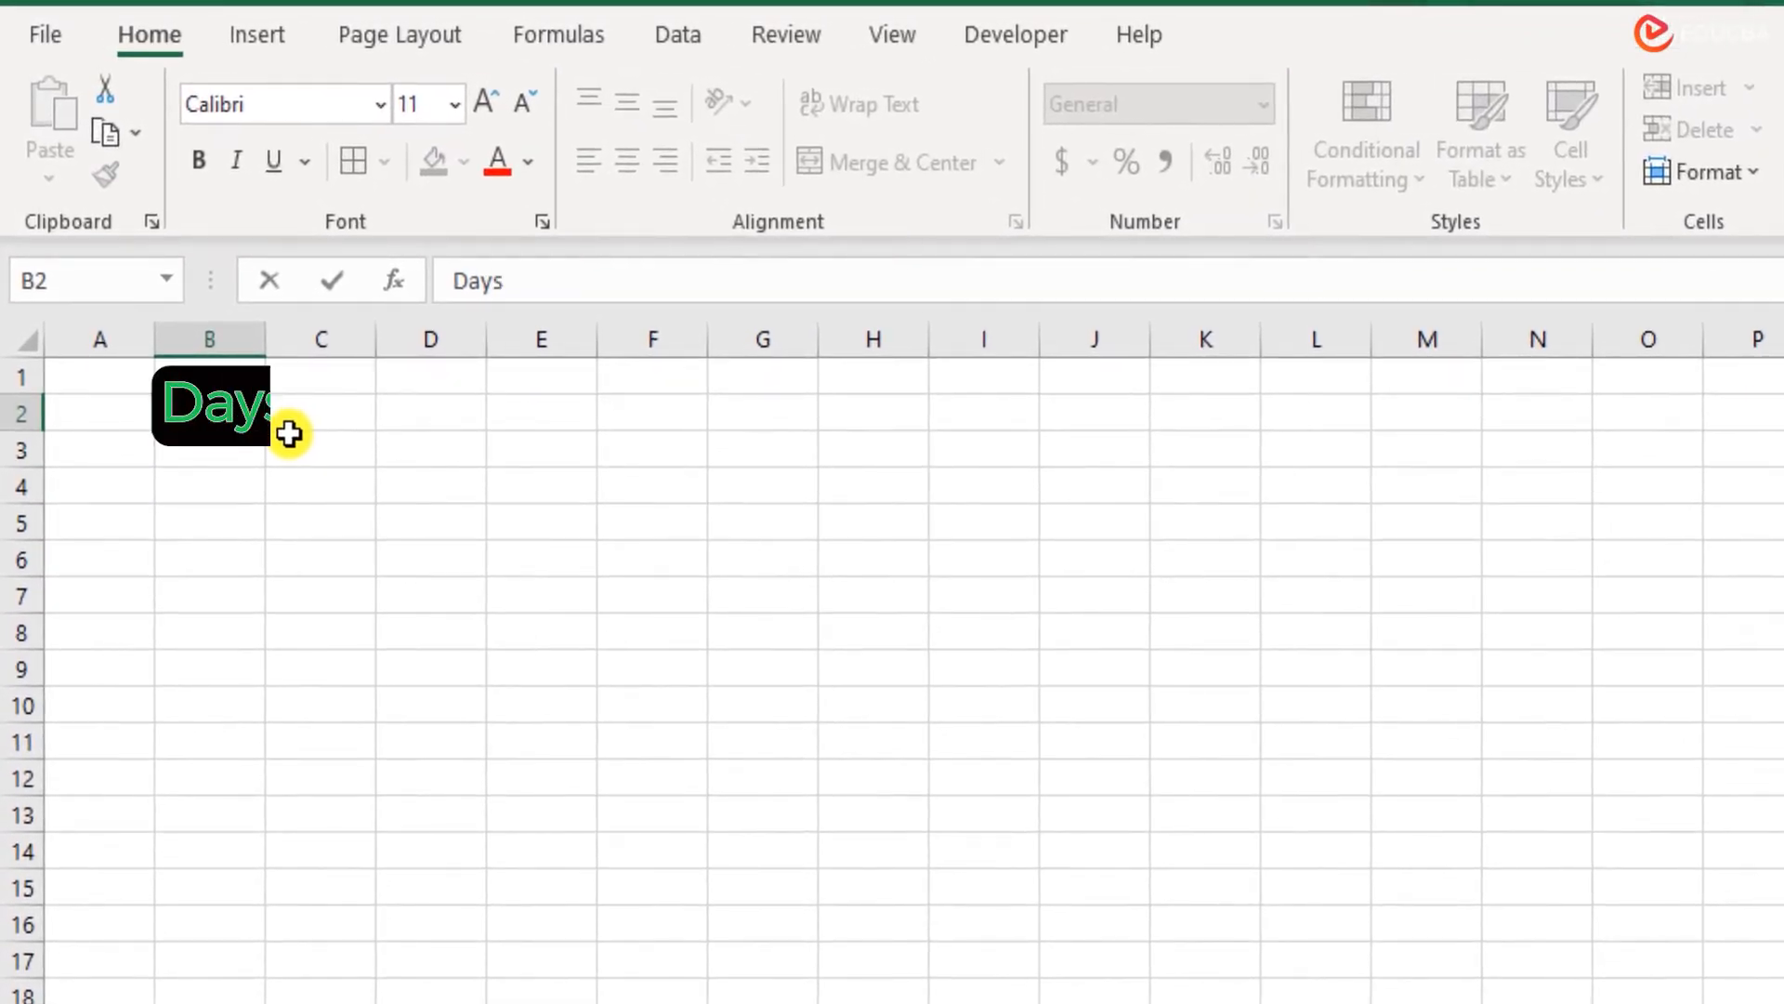
key("BackSpace")
key("BackSpace")
type("in")
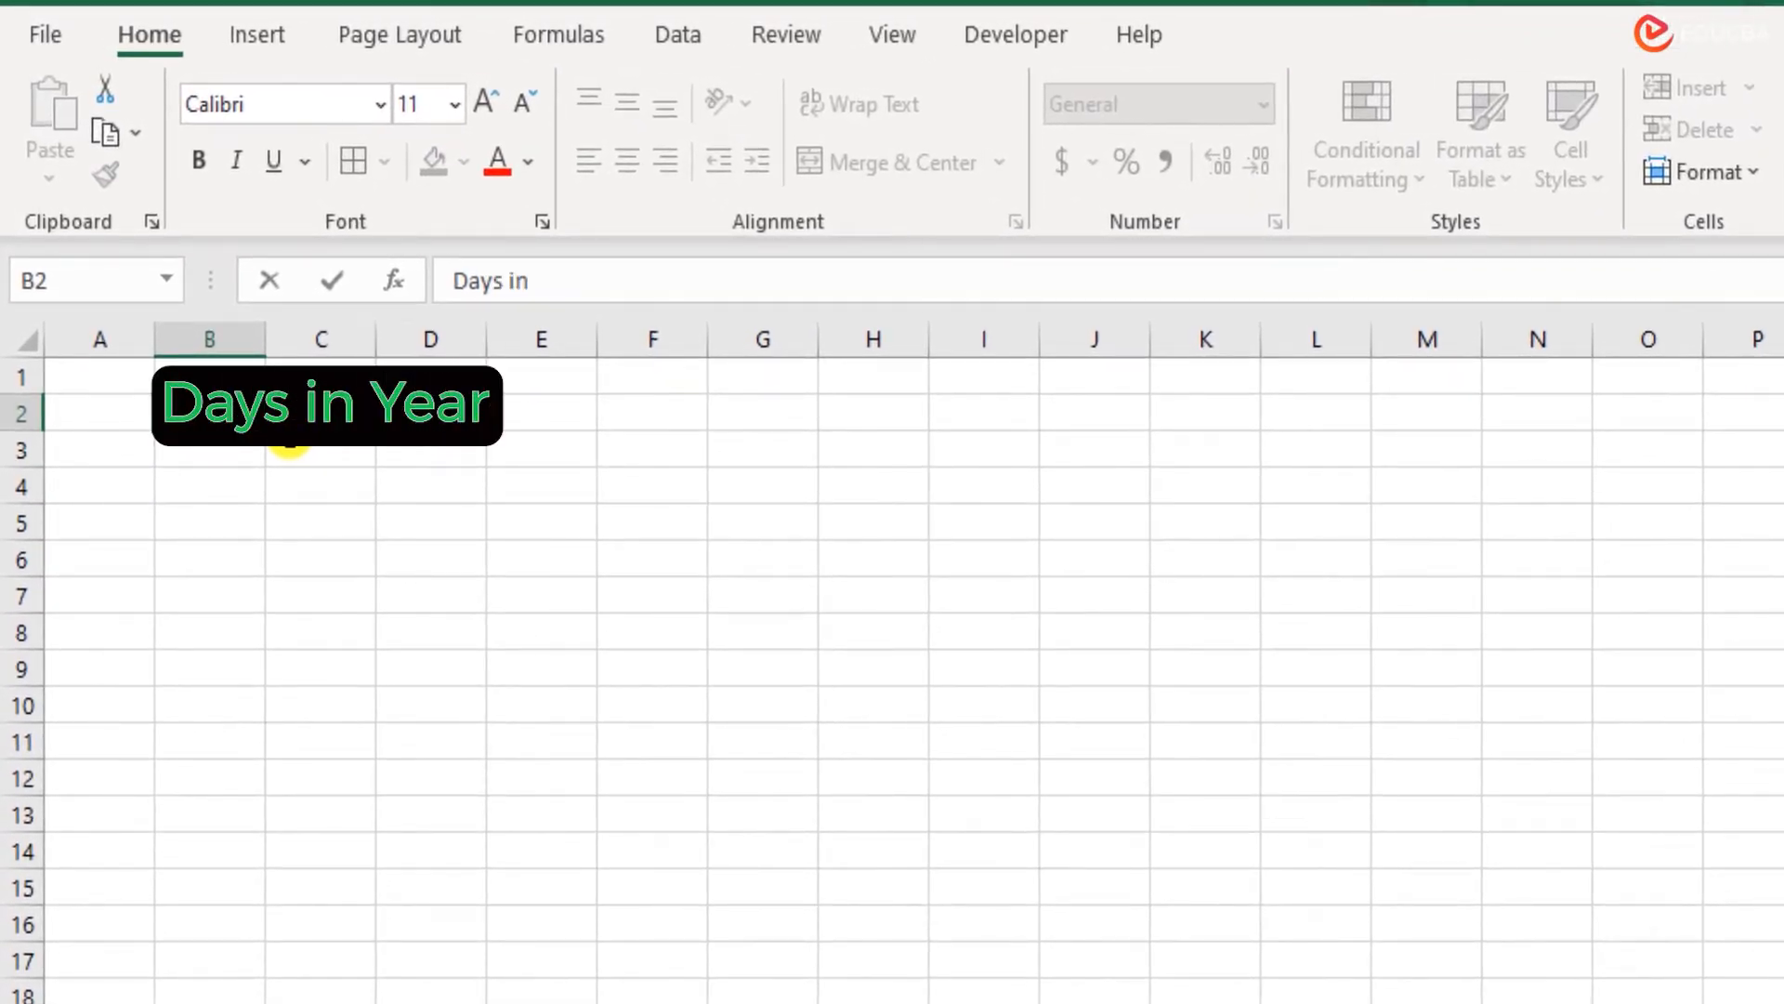
type(" Year")
key("Tab")
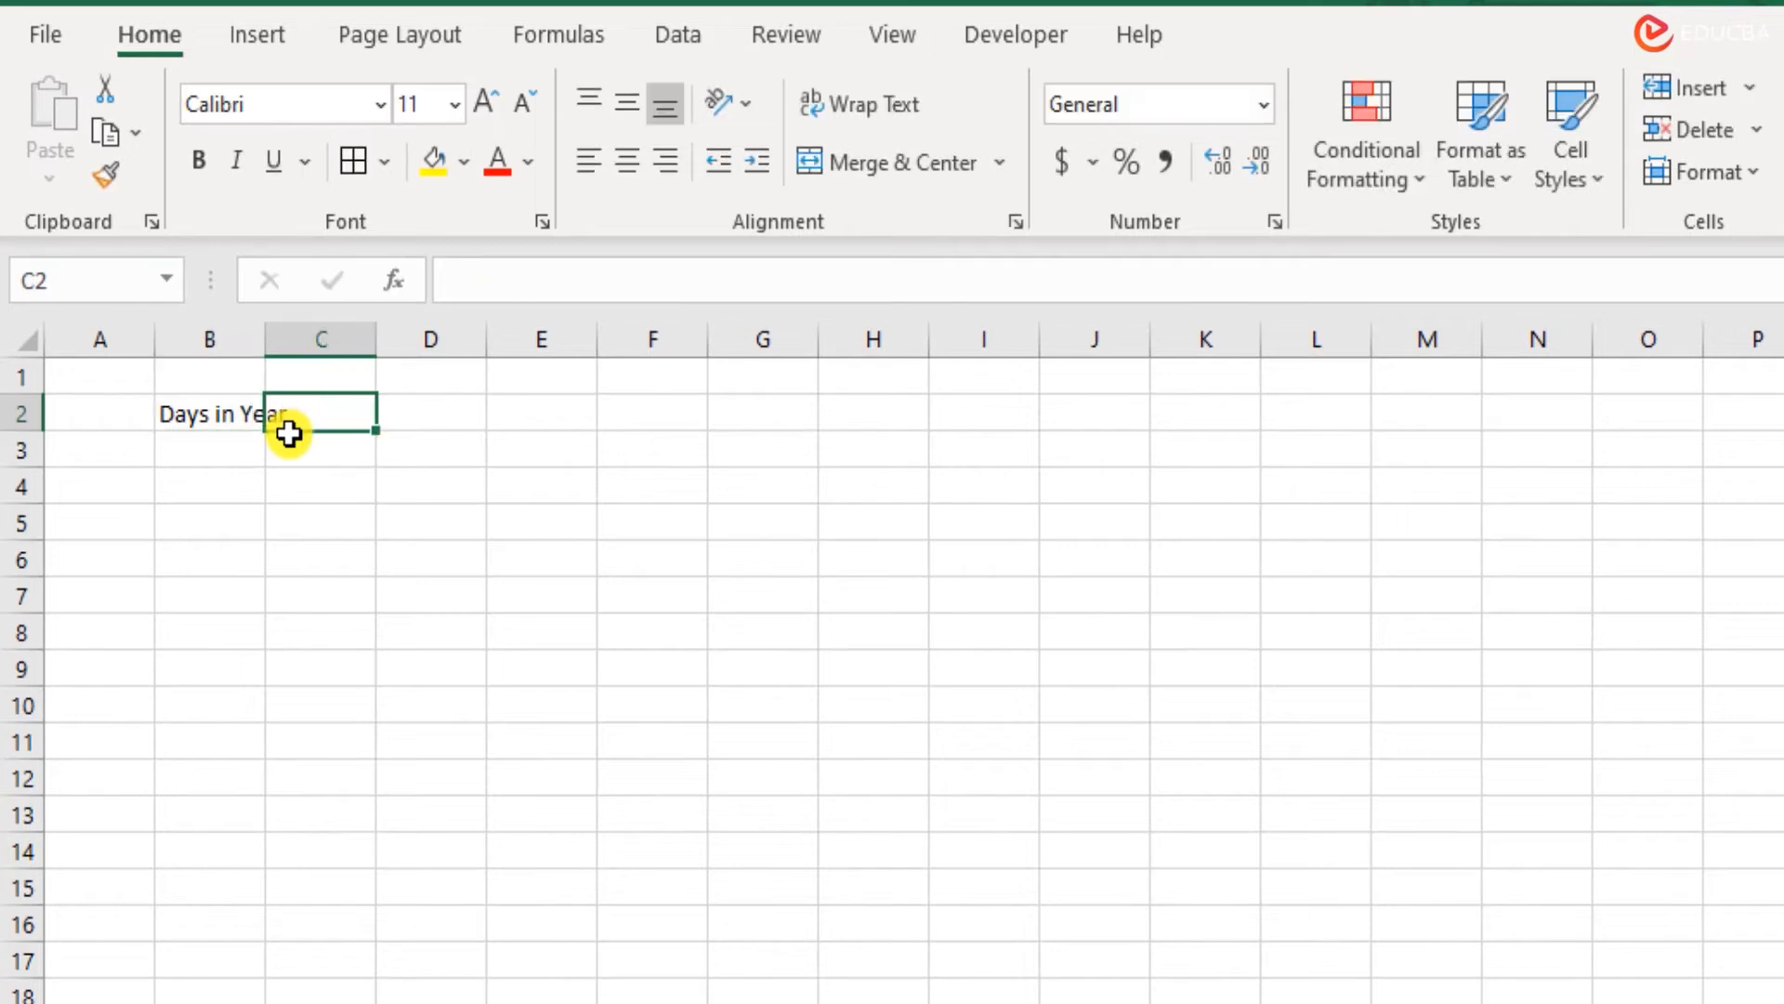
Enter 365 in D2 of Sheet2 as the Days in Year value.
key("Tab")
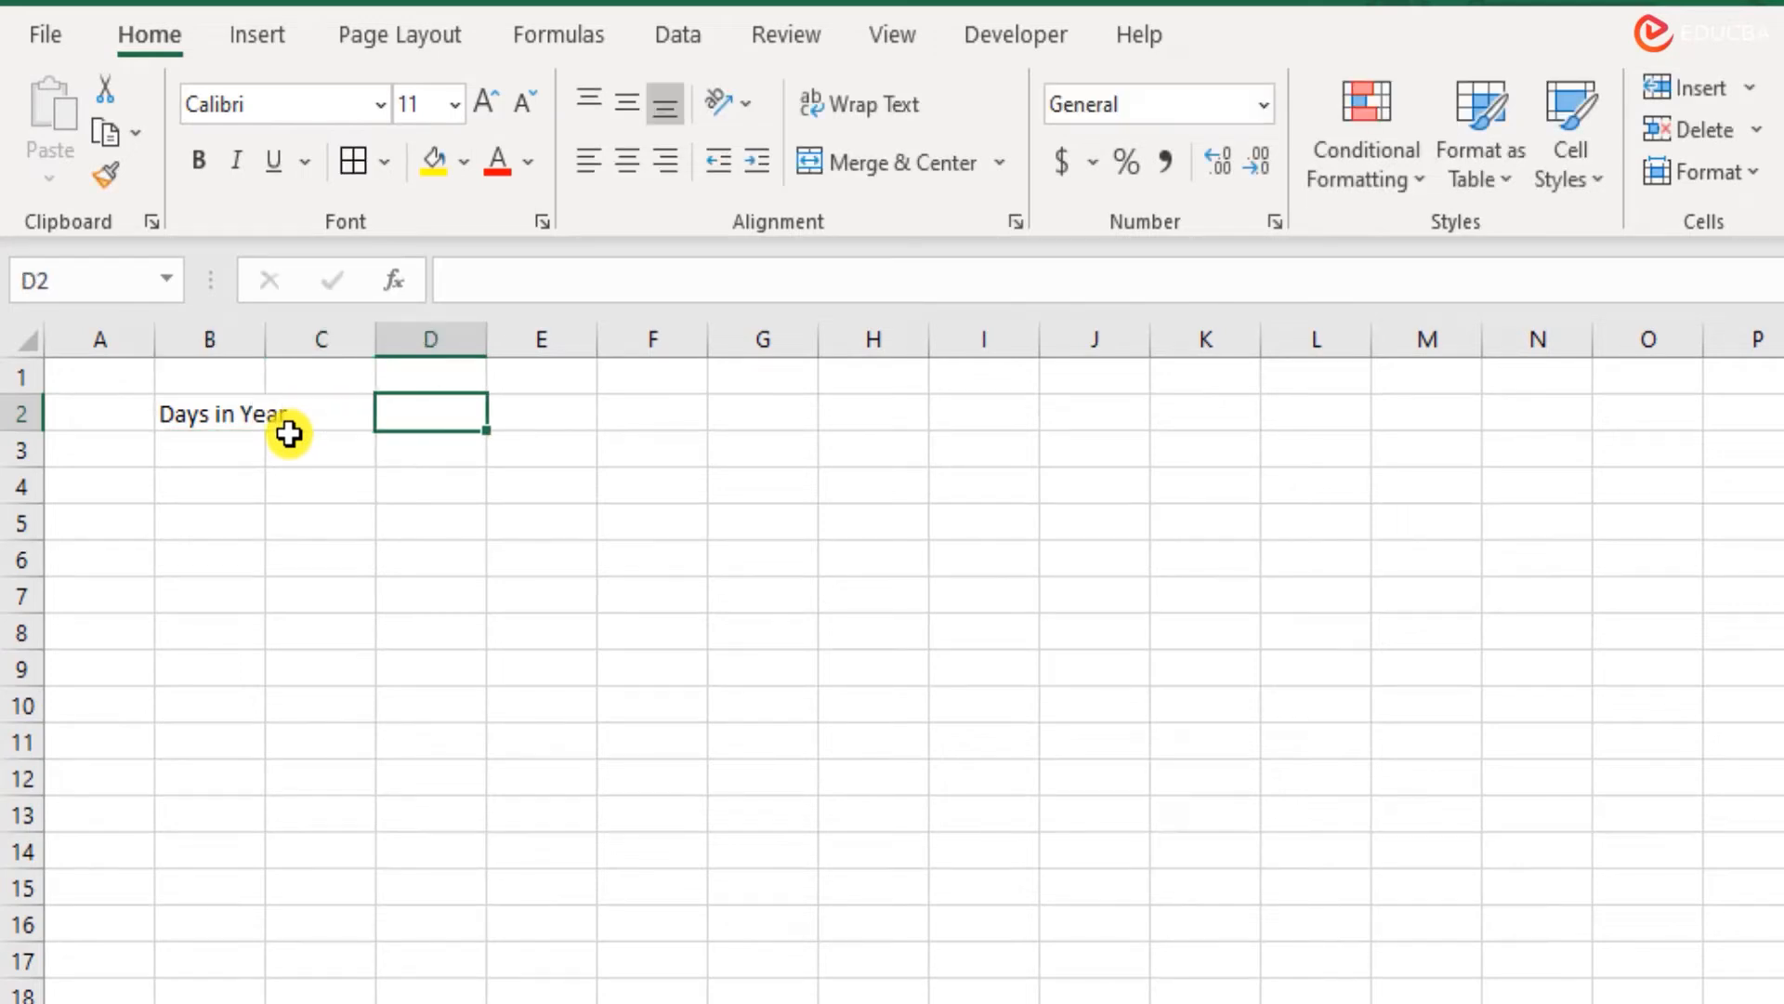
type("365")
key("Return")
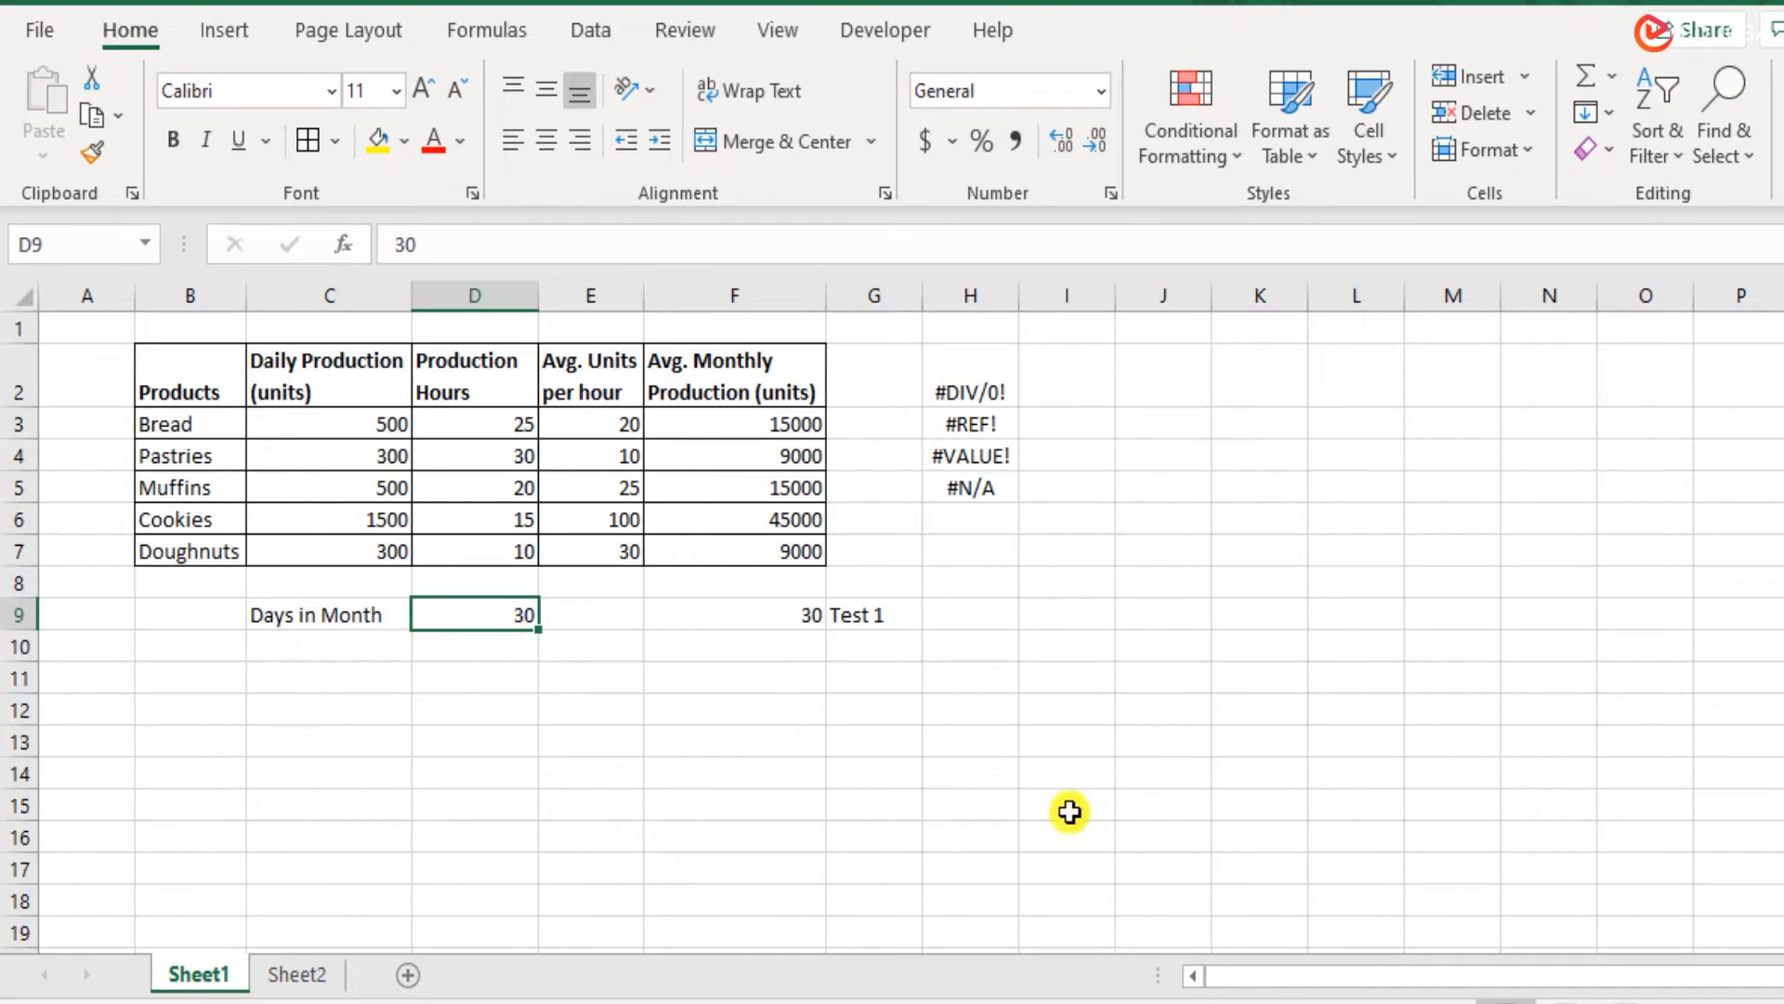
On Sheet1, enter Days in Year in C10 and link D10 to the value on the other sheet with =Sheet2!D2.
left_click(357, 642)
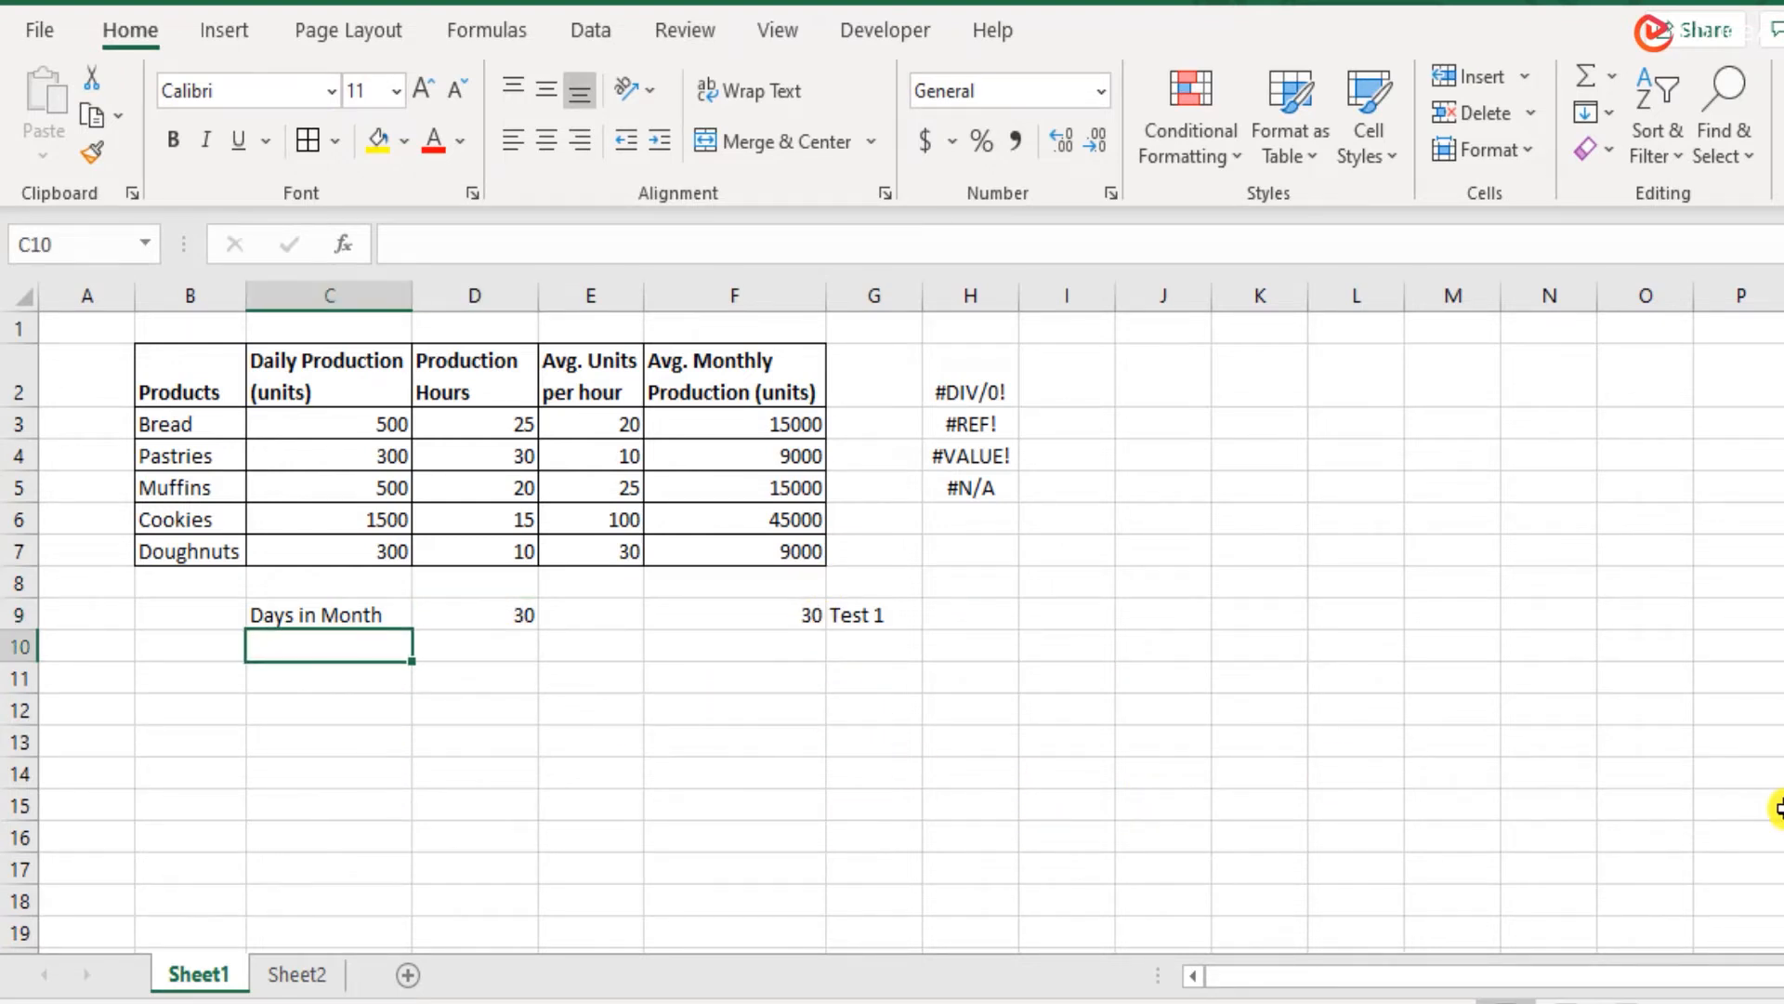
type("Days")
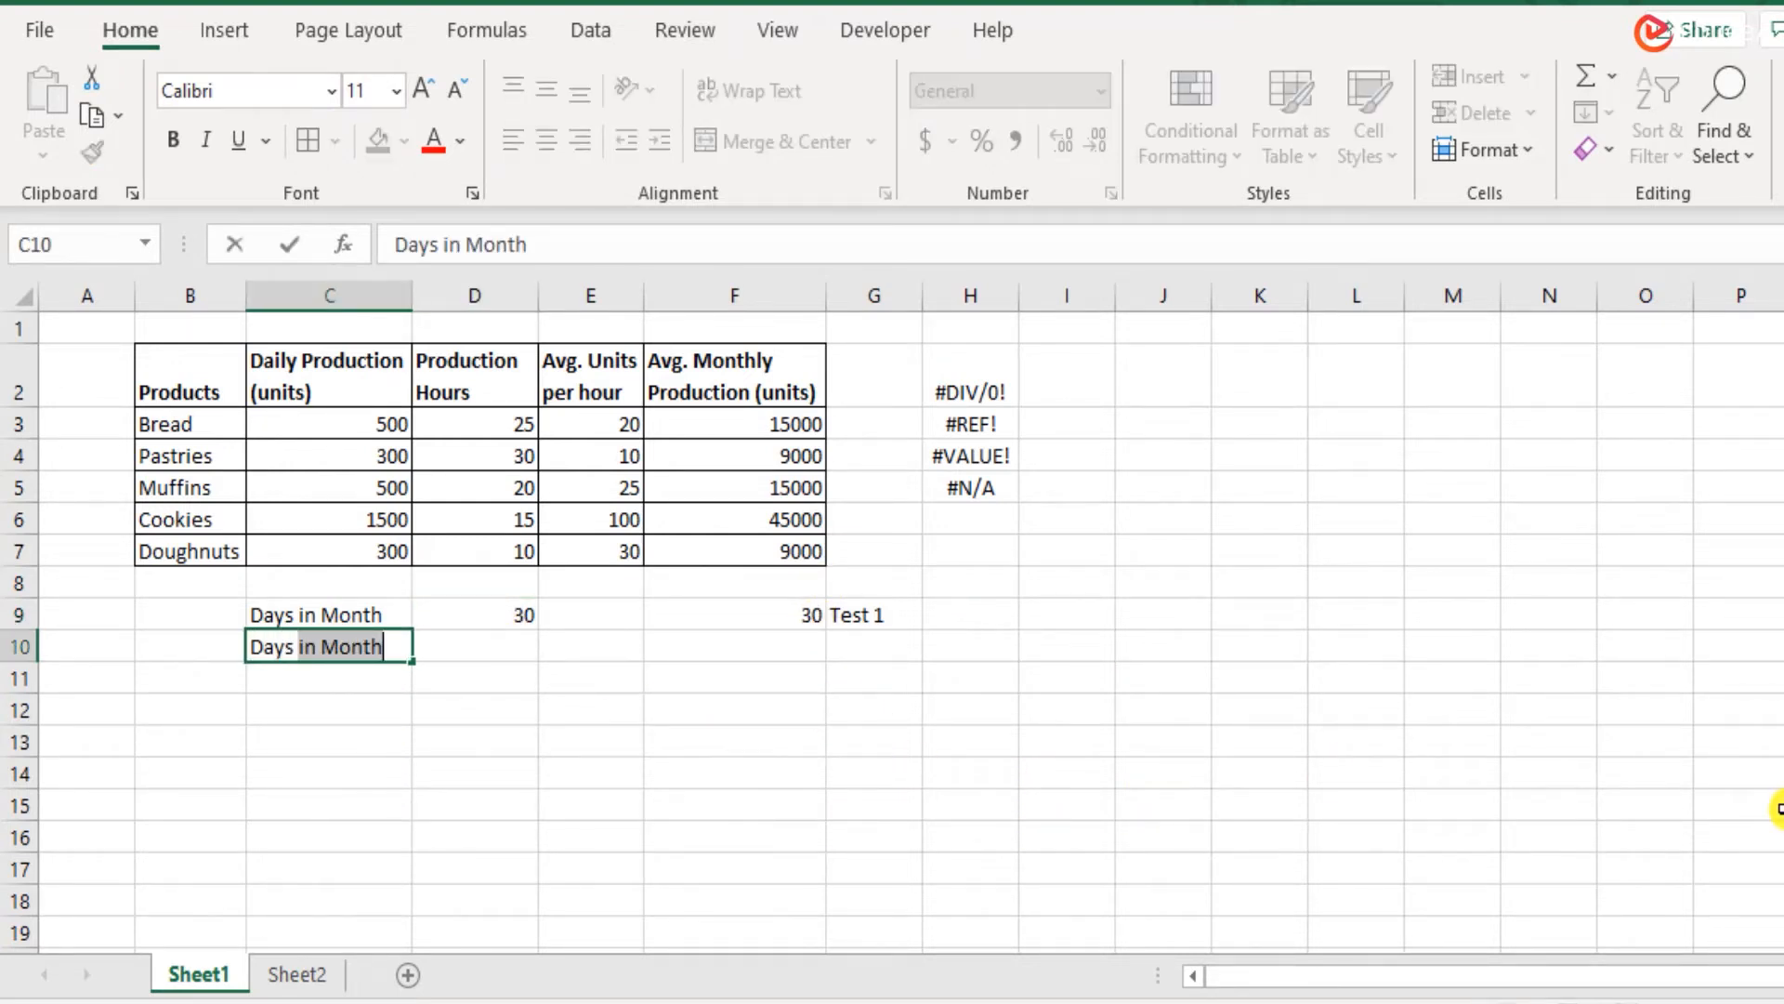
type(" in Year")
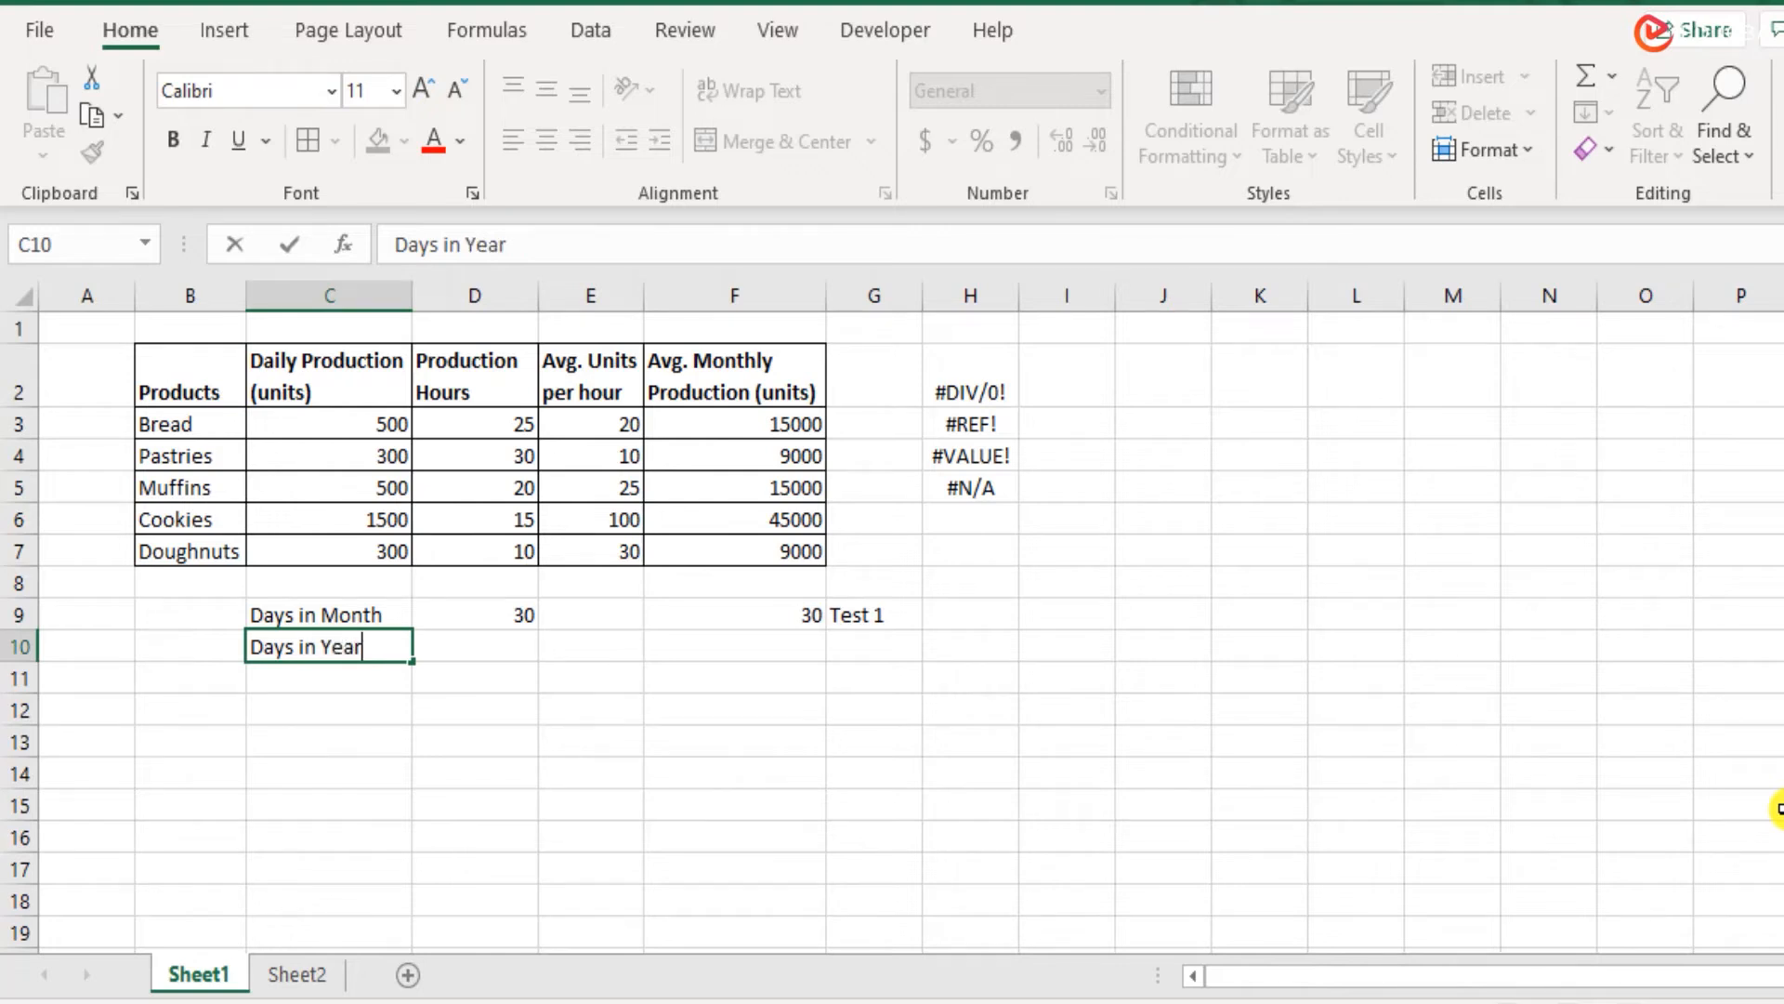
key("Tab")
type("=")
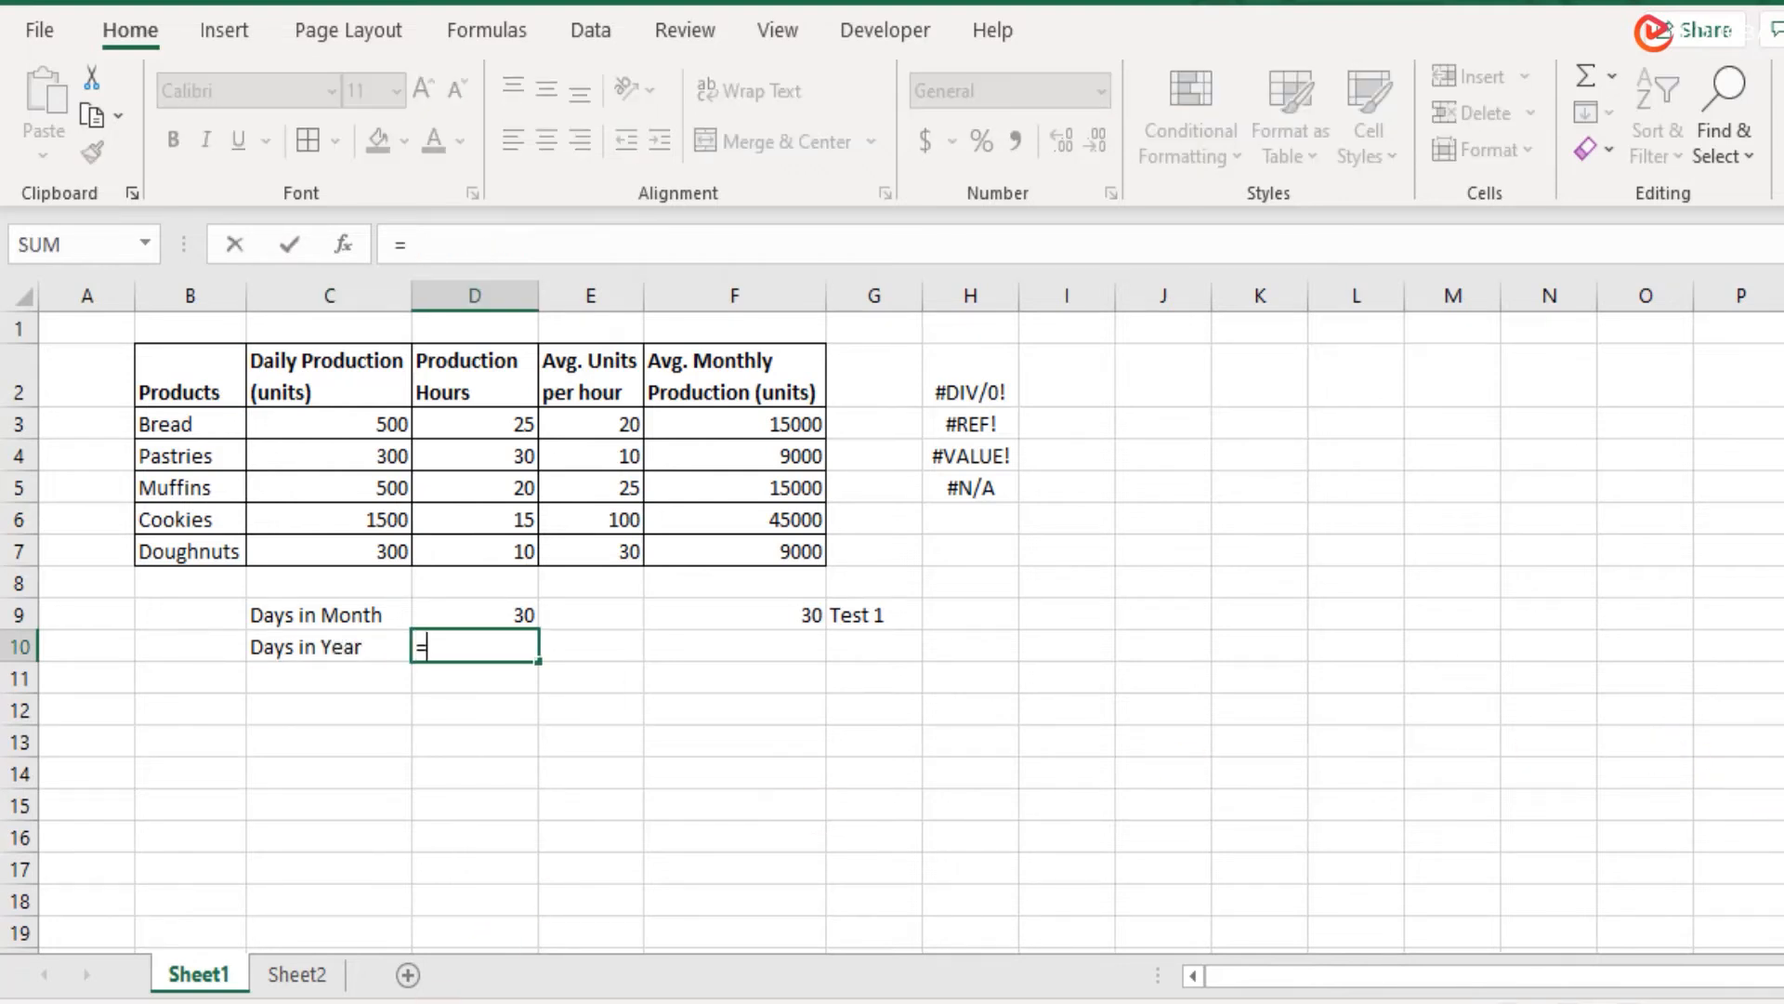
left_click(297, 974)
left_click(384, 366)
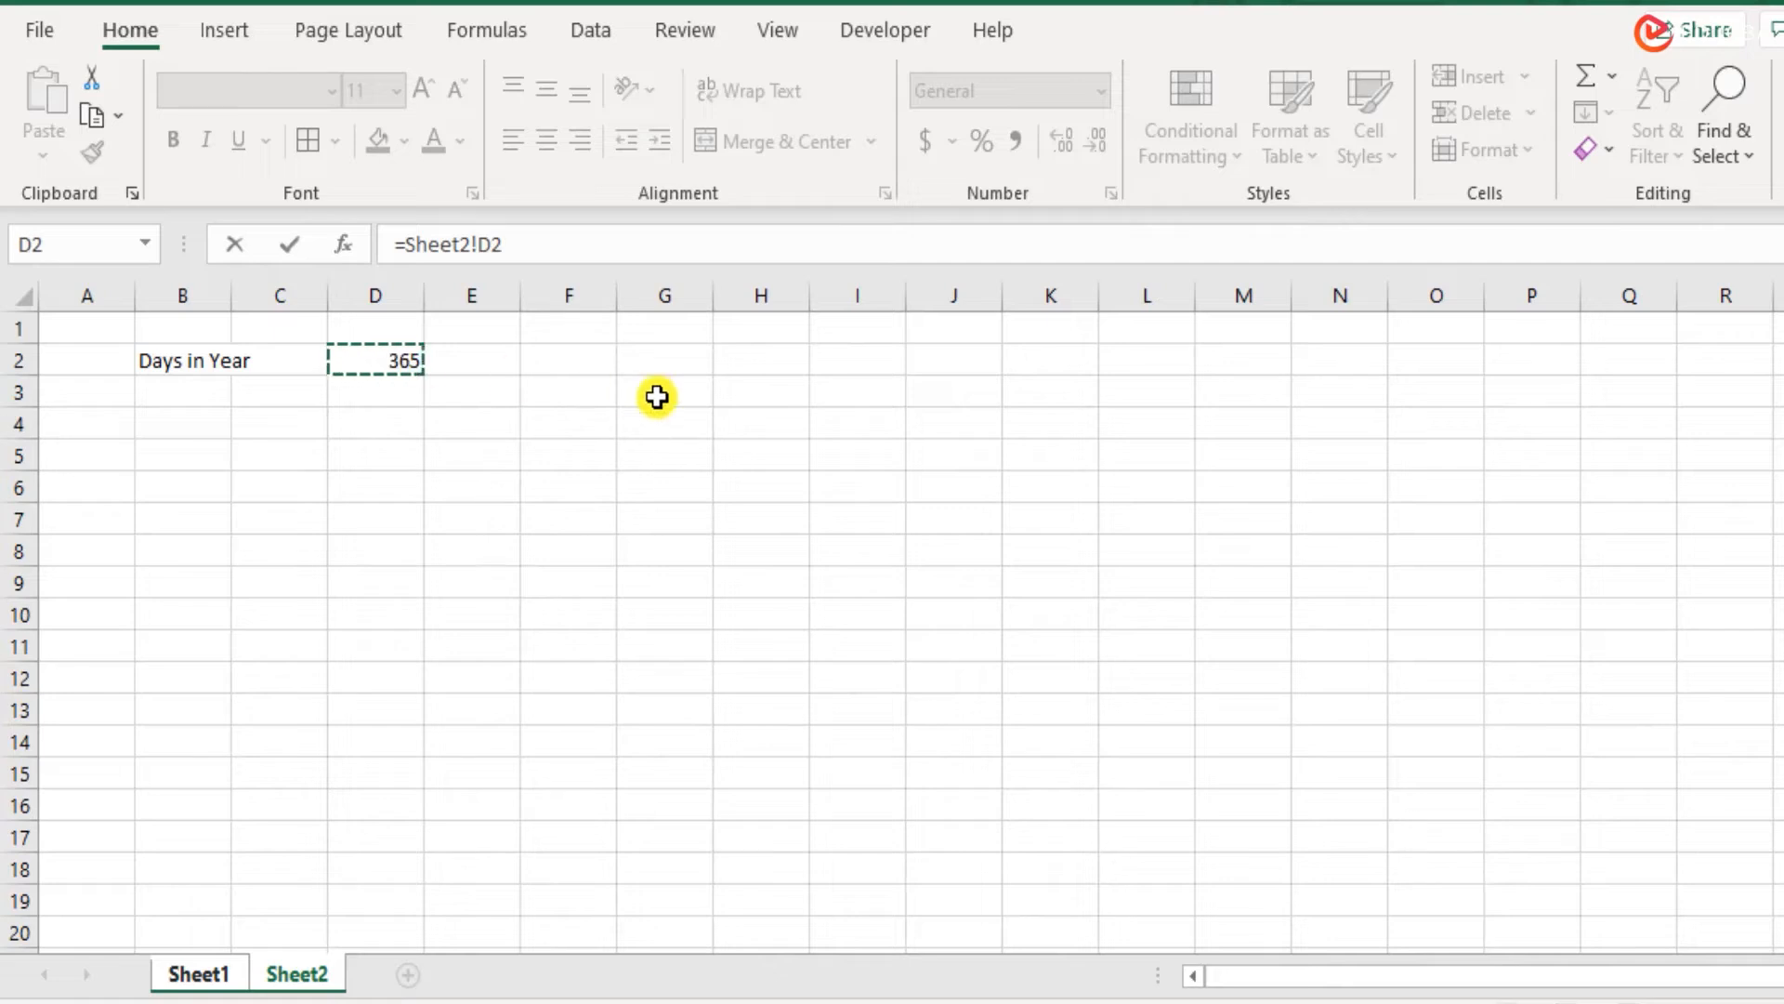
key("Return")
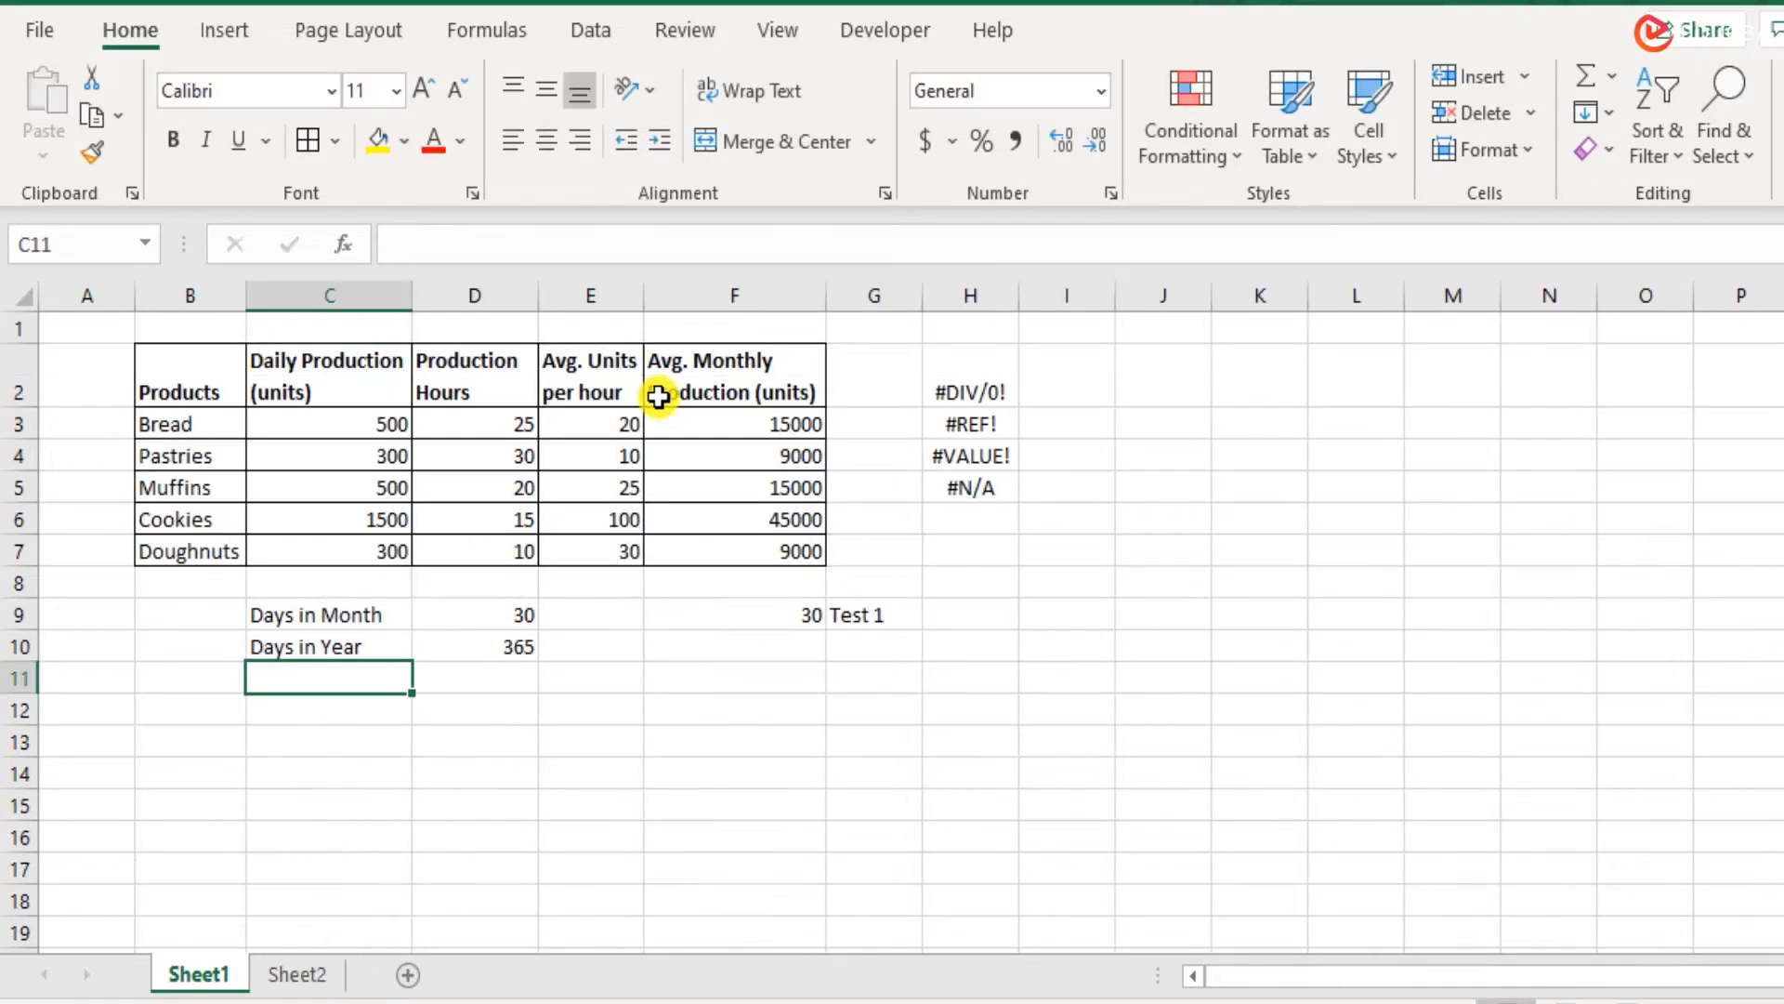
Examine the cross-sheet reference in Sheet1's D10 and compare it with its source data in B2:D2 on Sheet2.
left_click(514, 645)
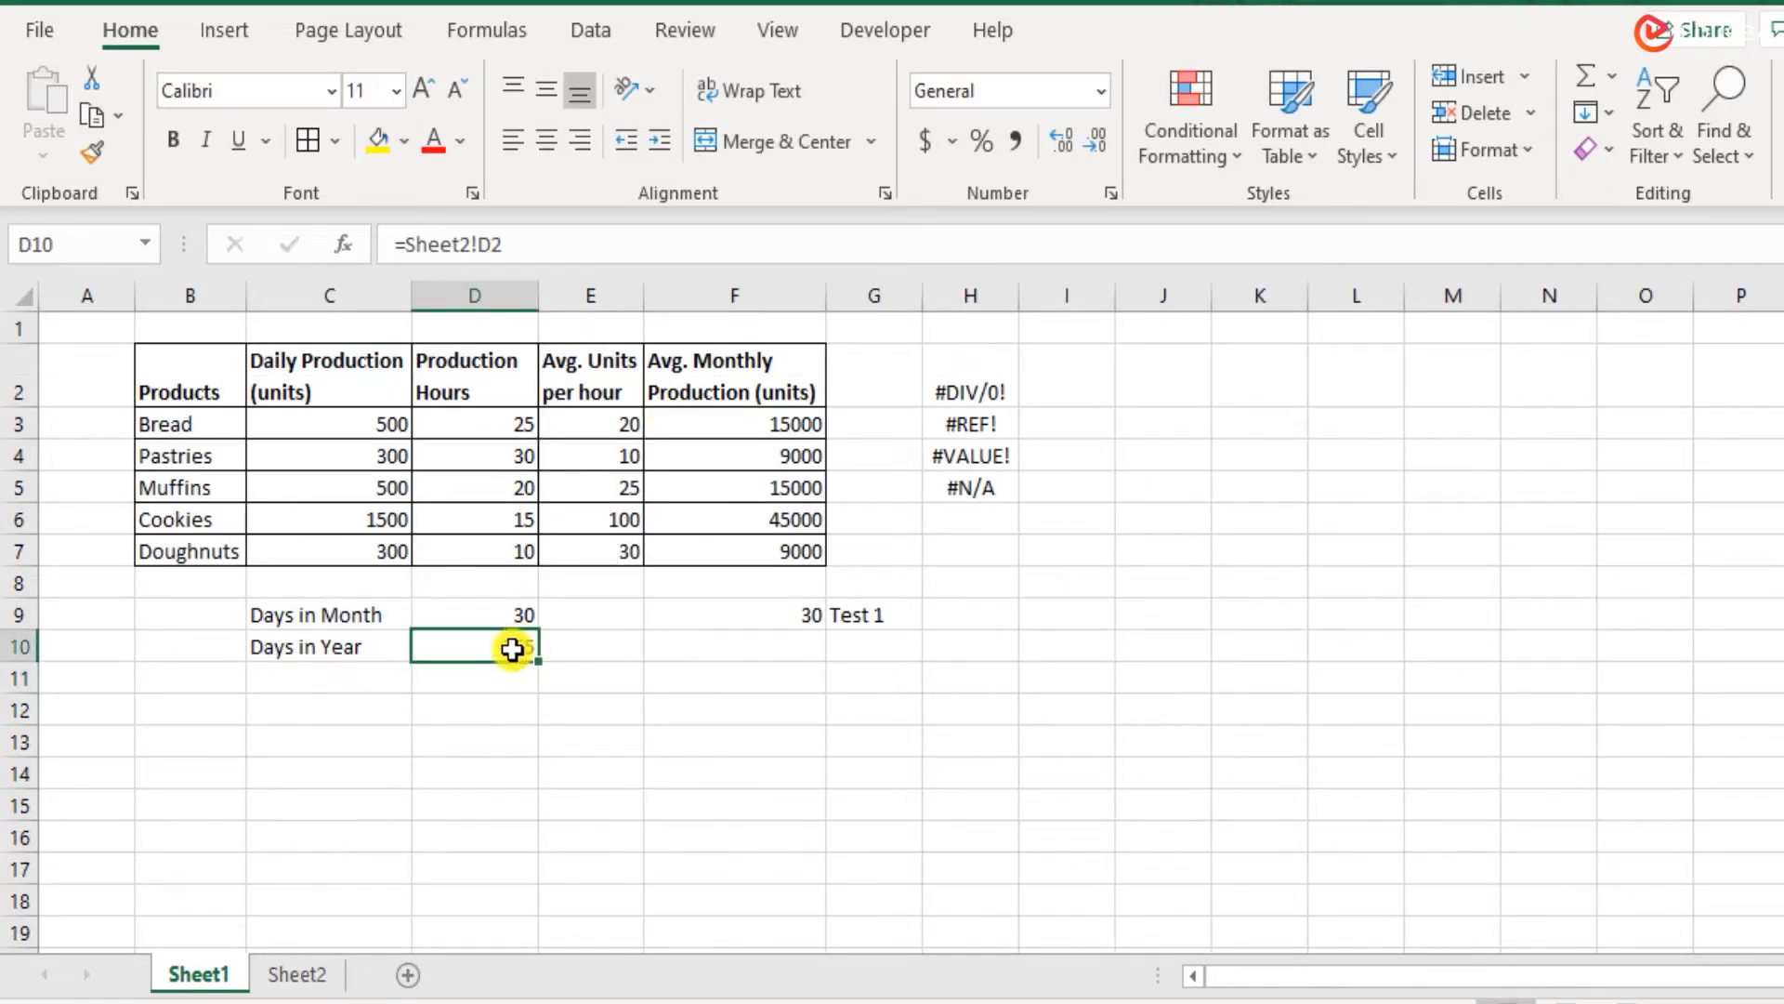
double_click(493, 647)
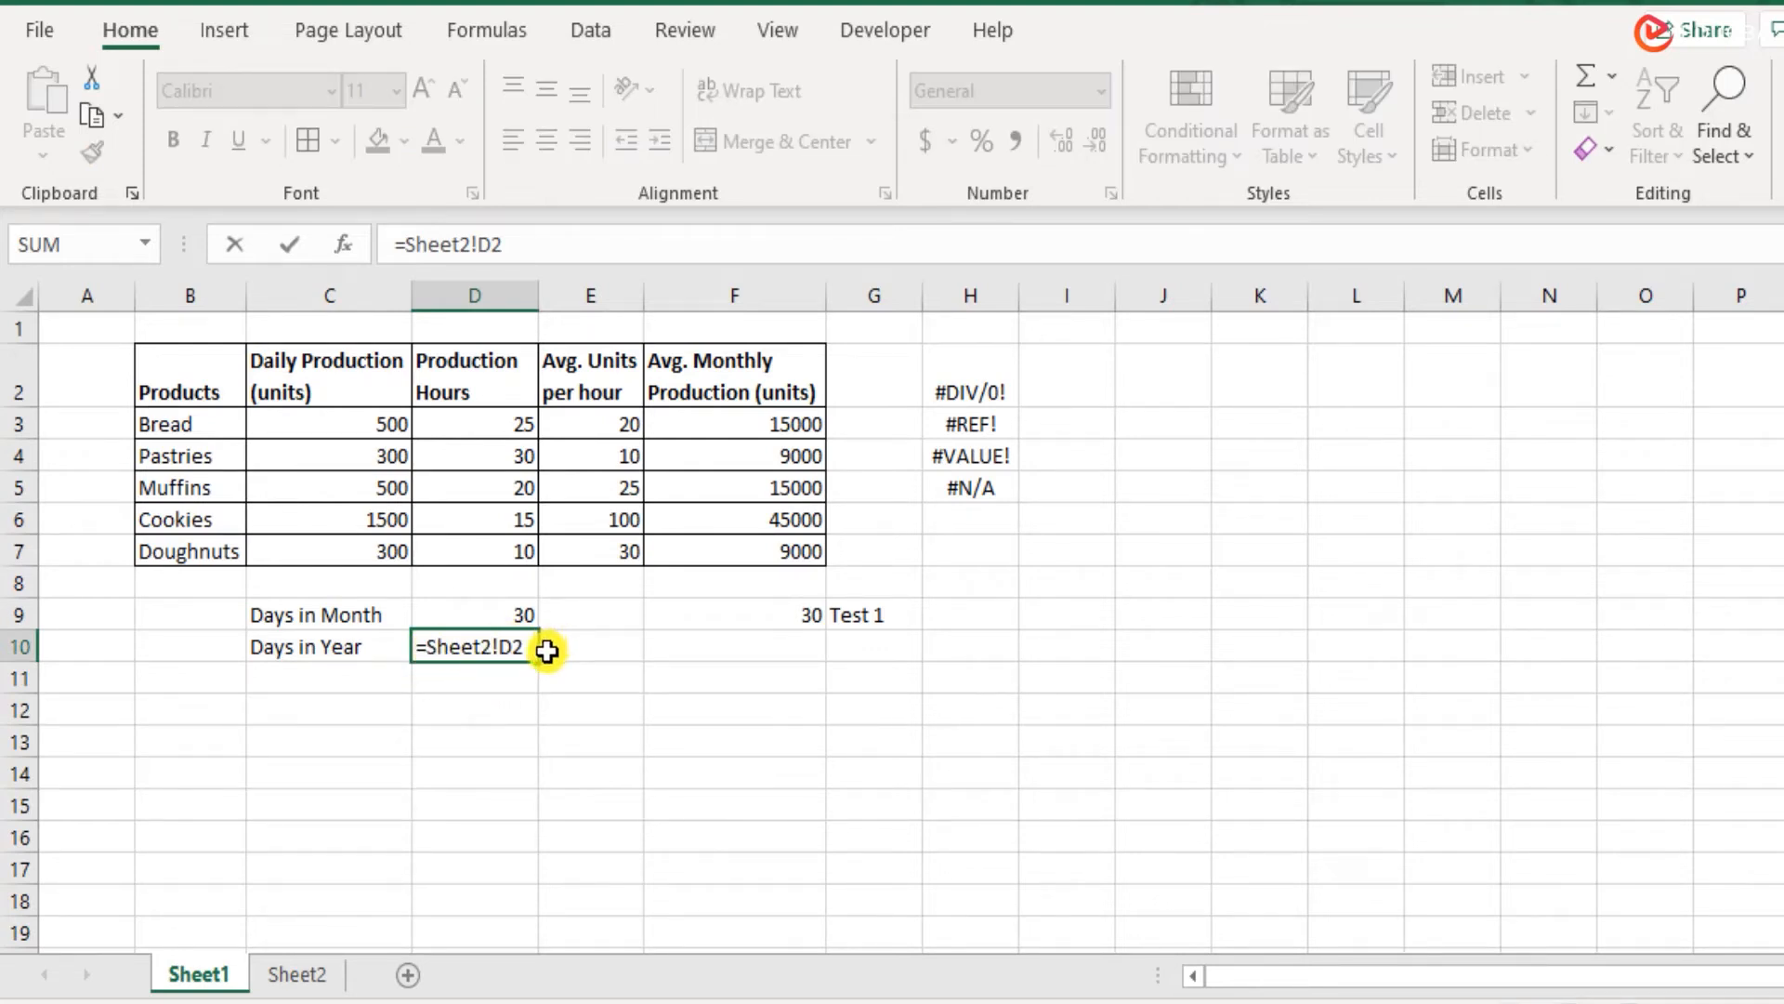
left_click(290, 976)
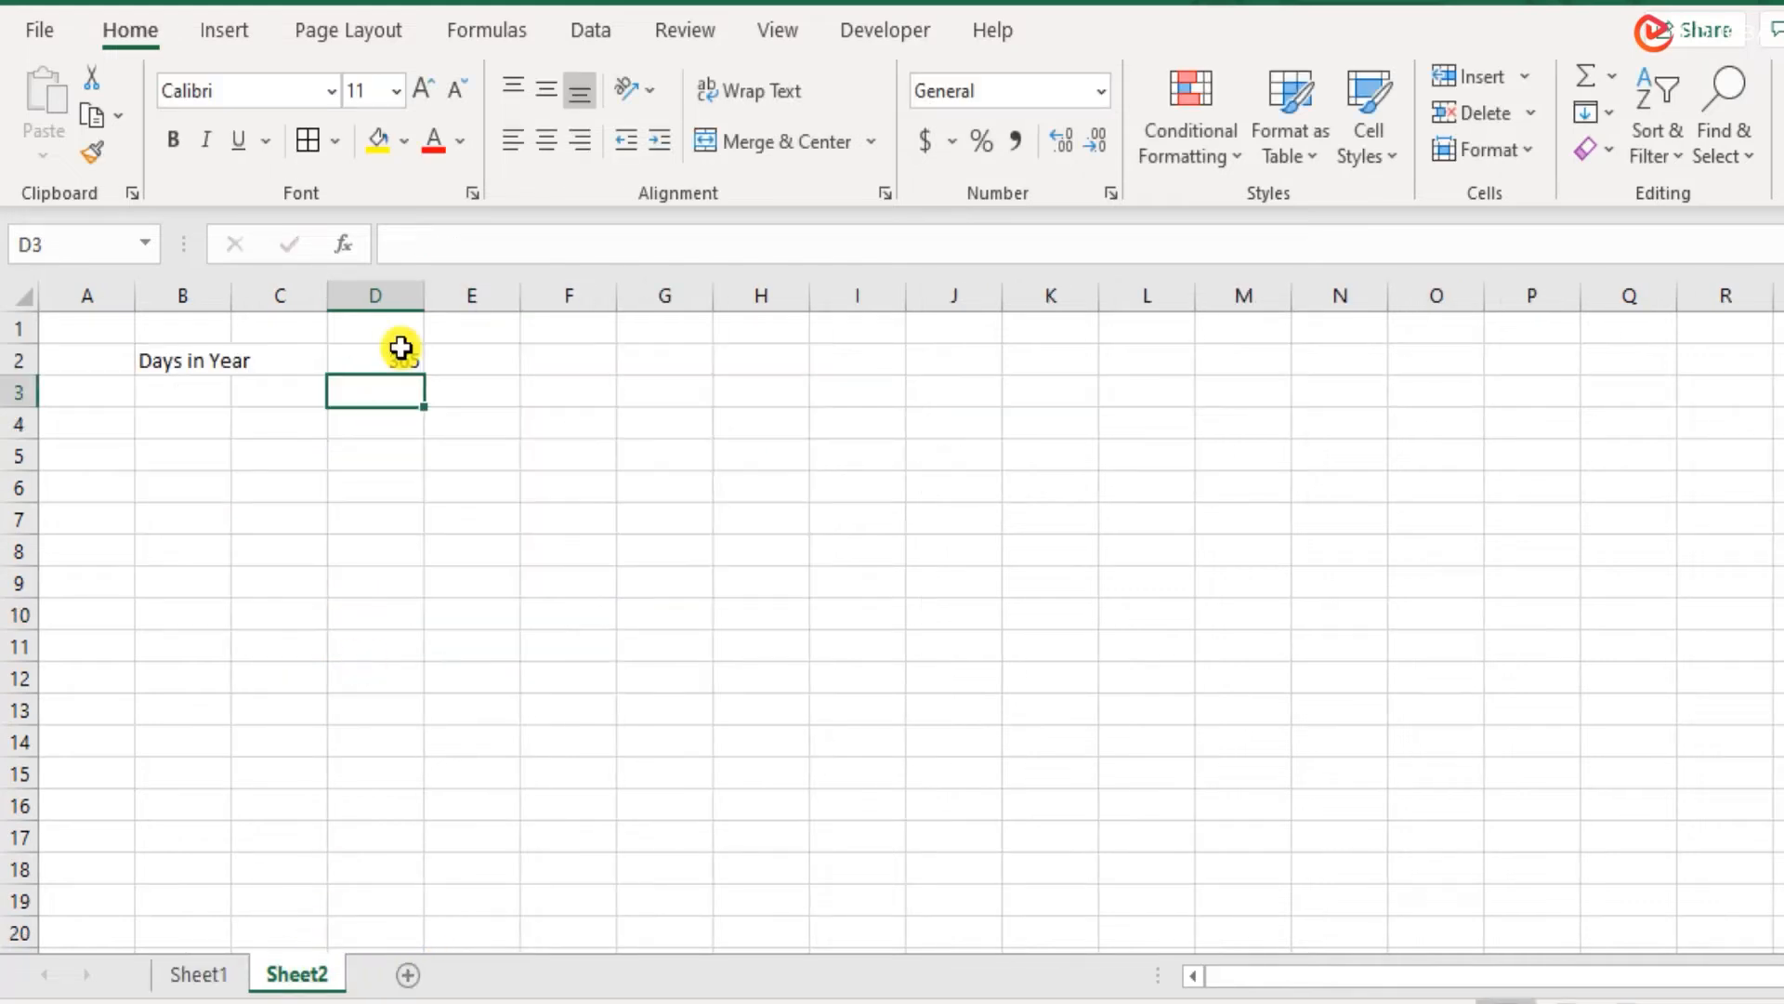
left_click(398, 361)
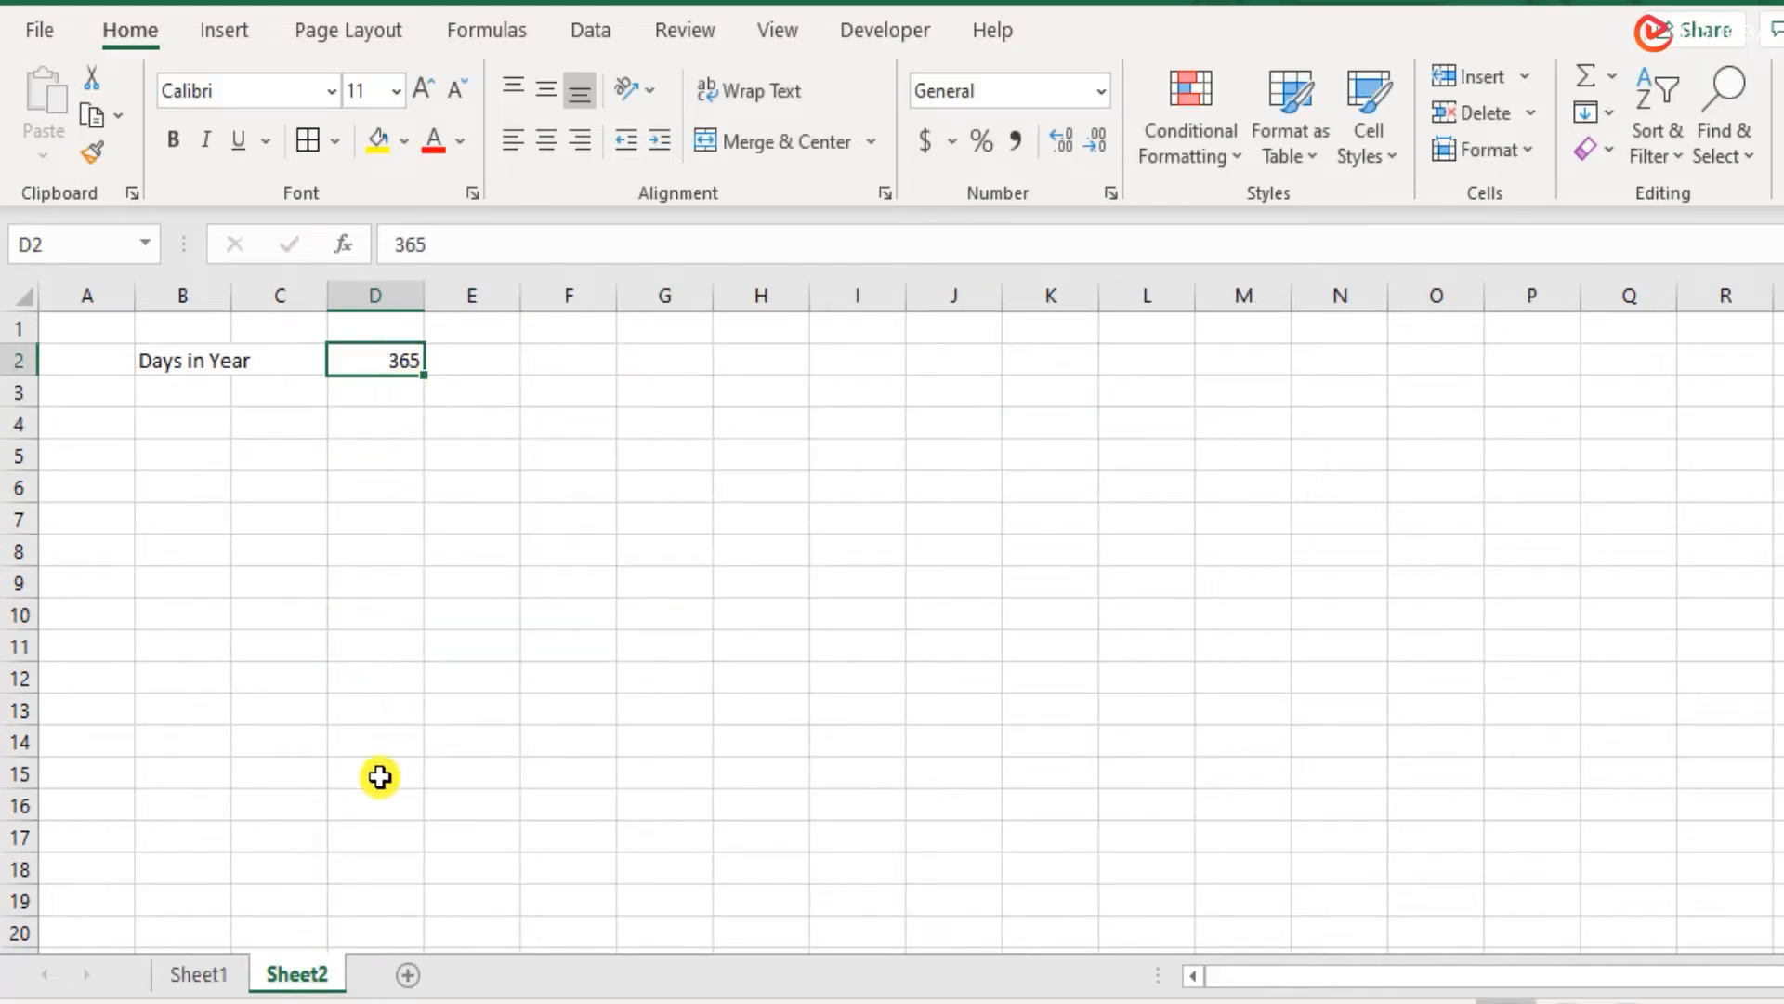
left_click(199, 976)
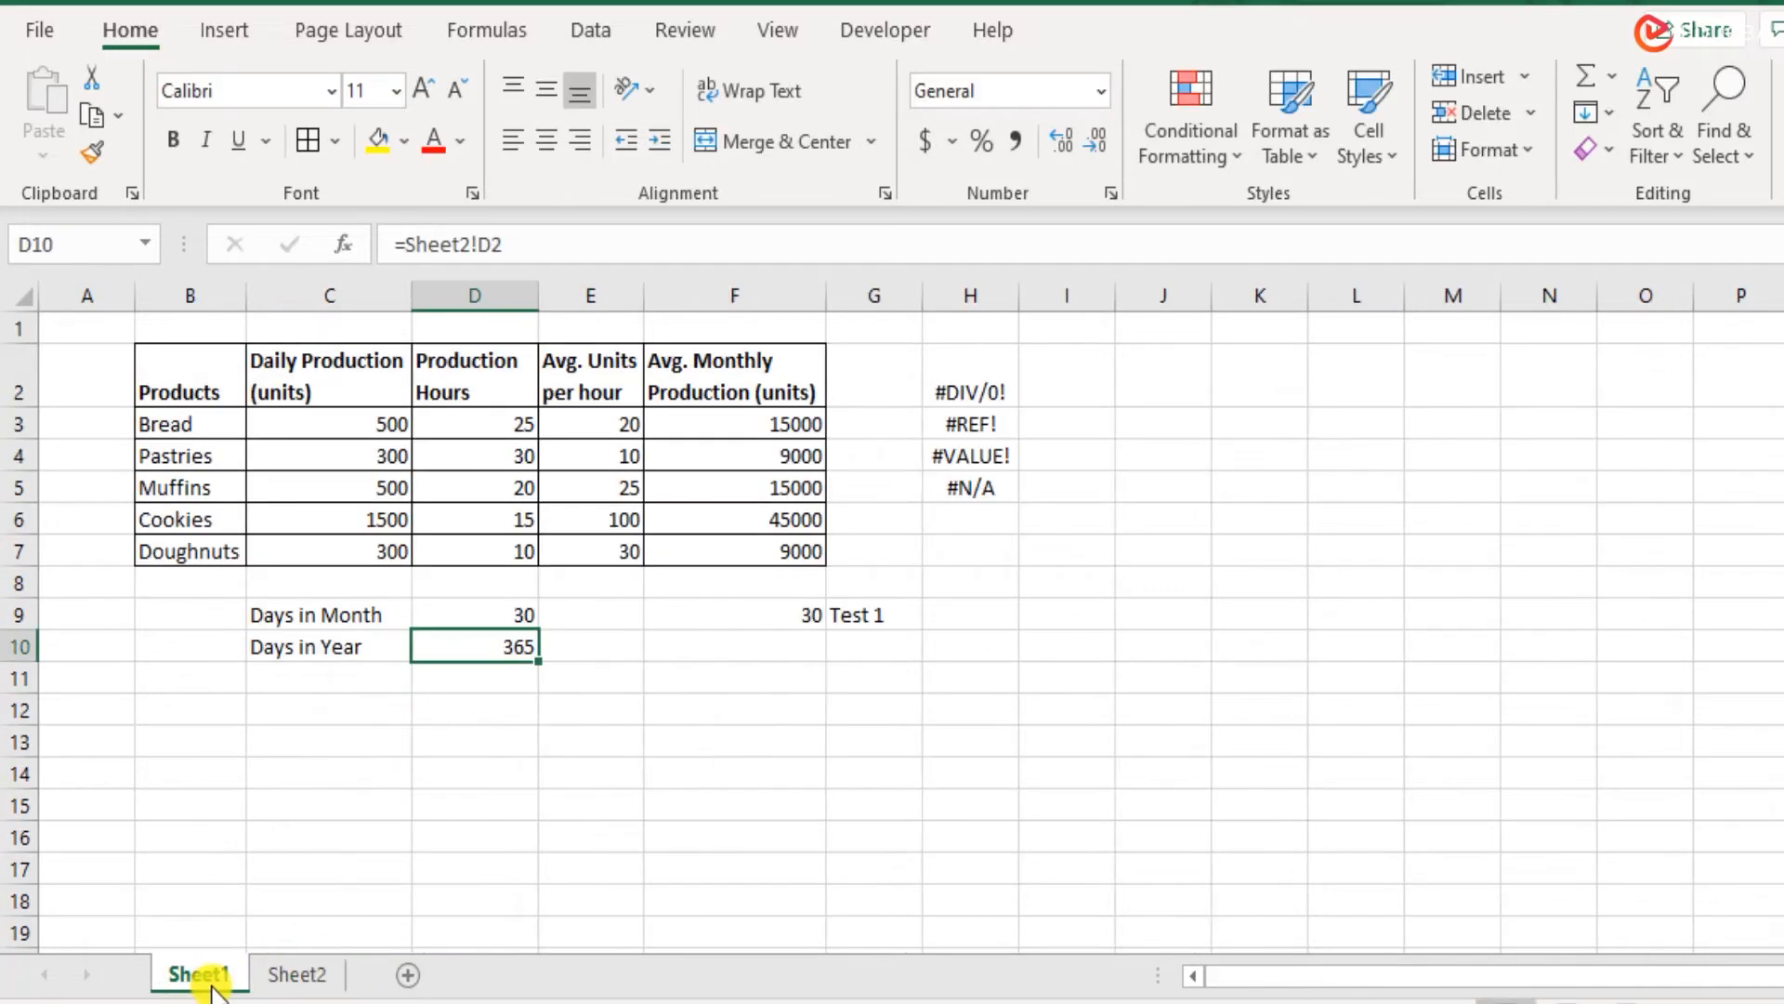
left_click(287, 981)
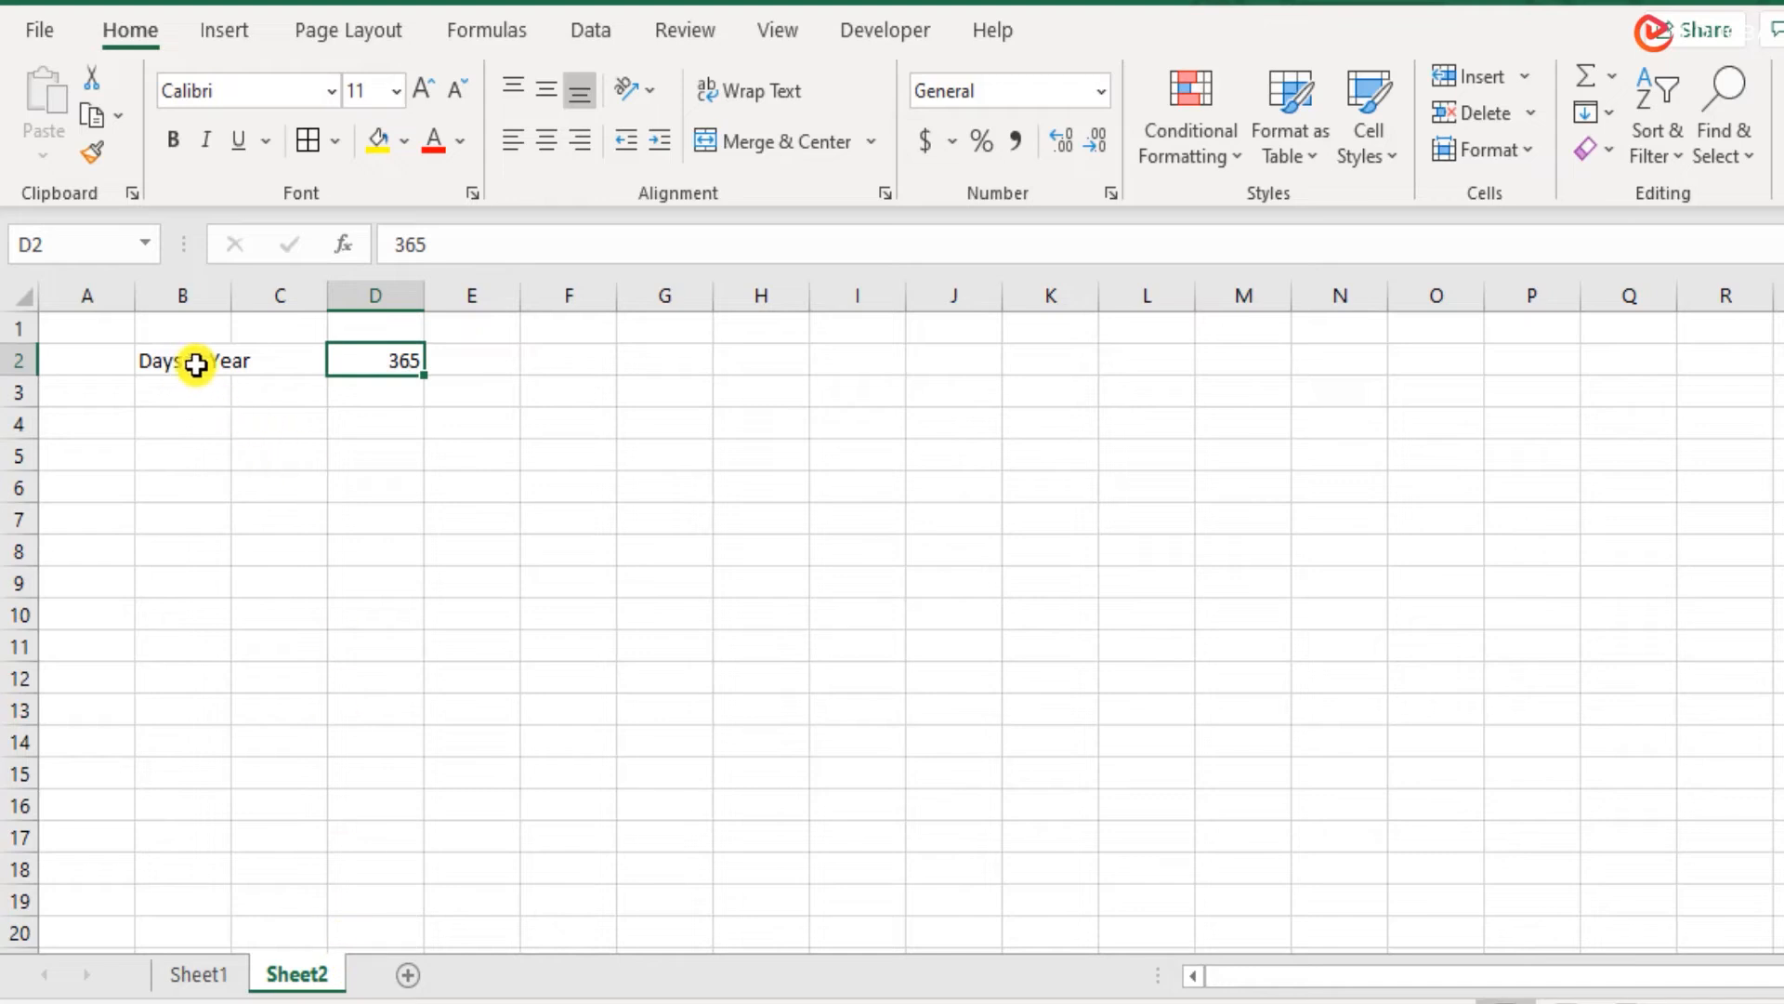
left_click_drag(192, 362, 350, 362)
left_click(202, 983)
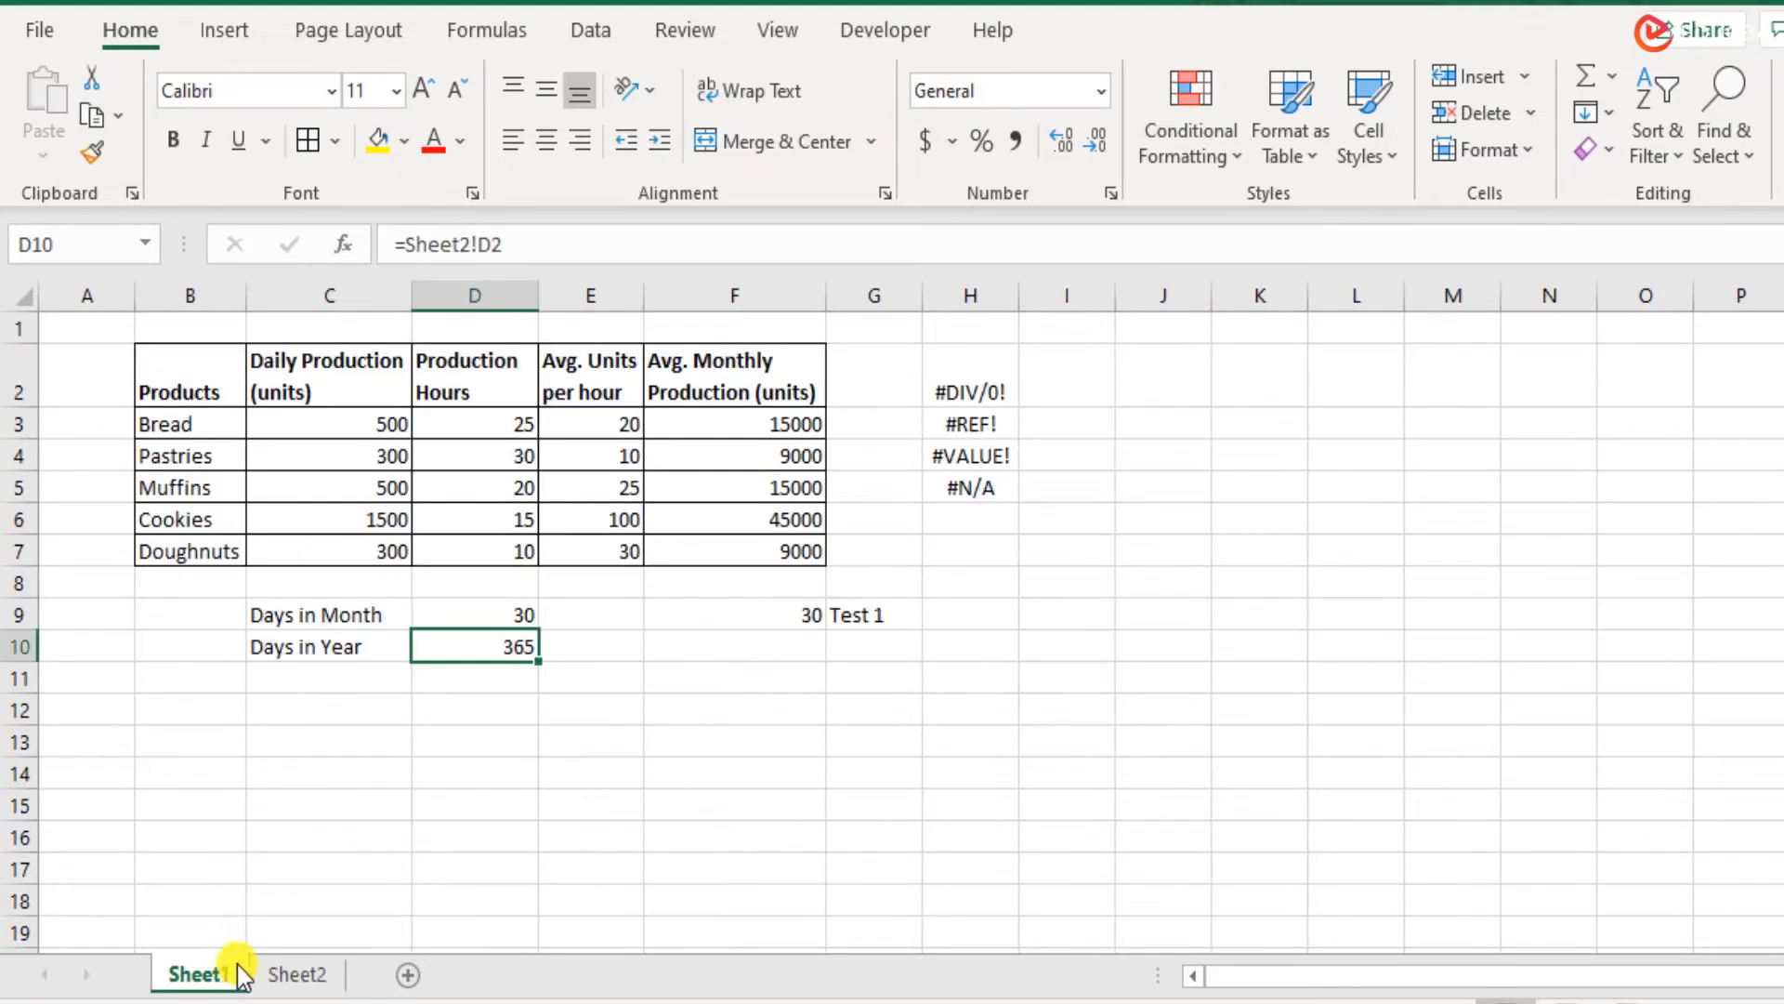
left_click(321, 645)
left_click(488, 645)
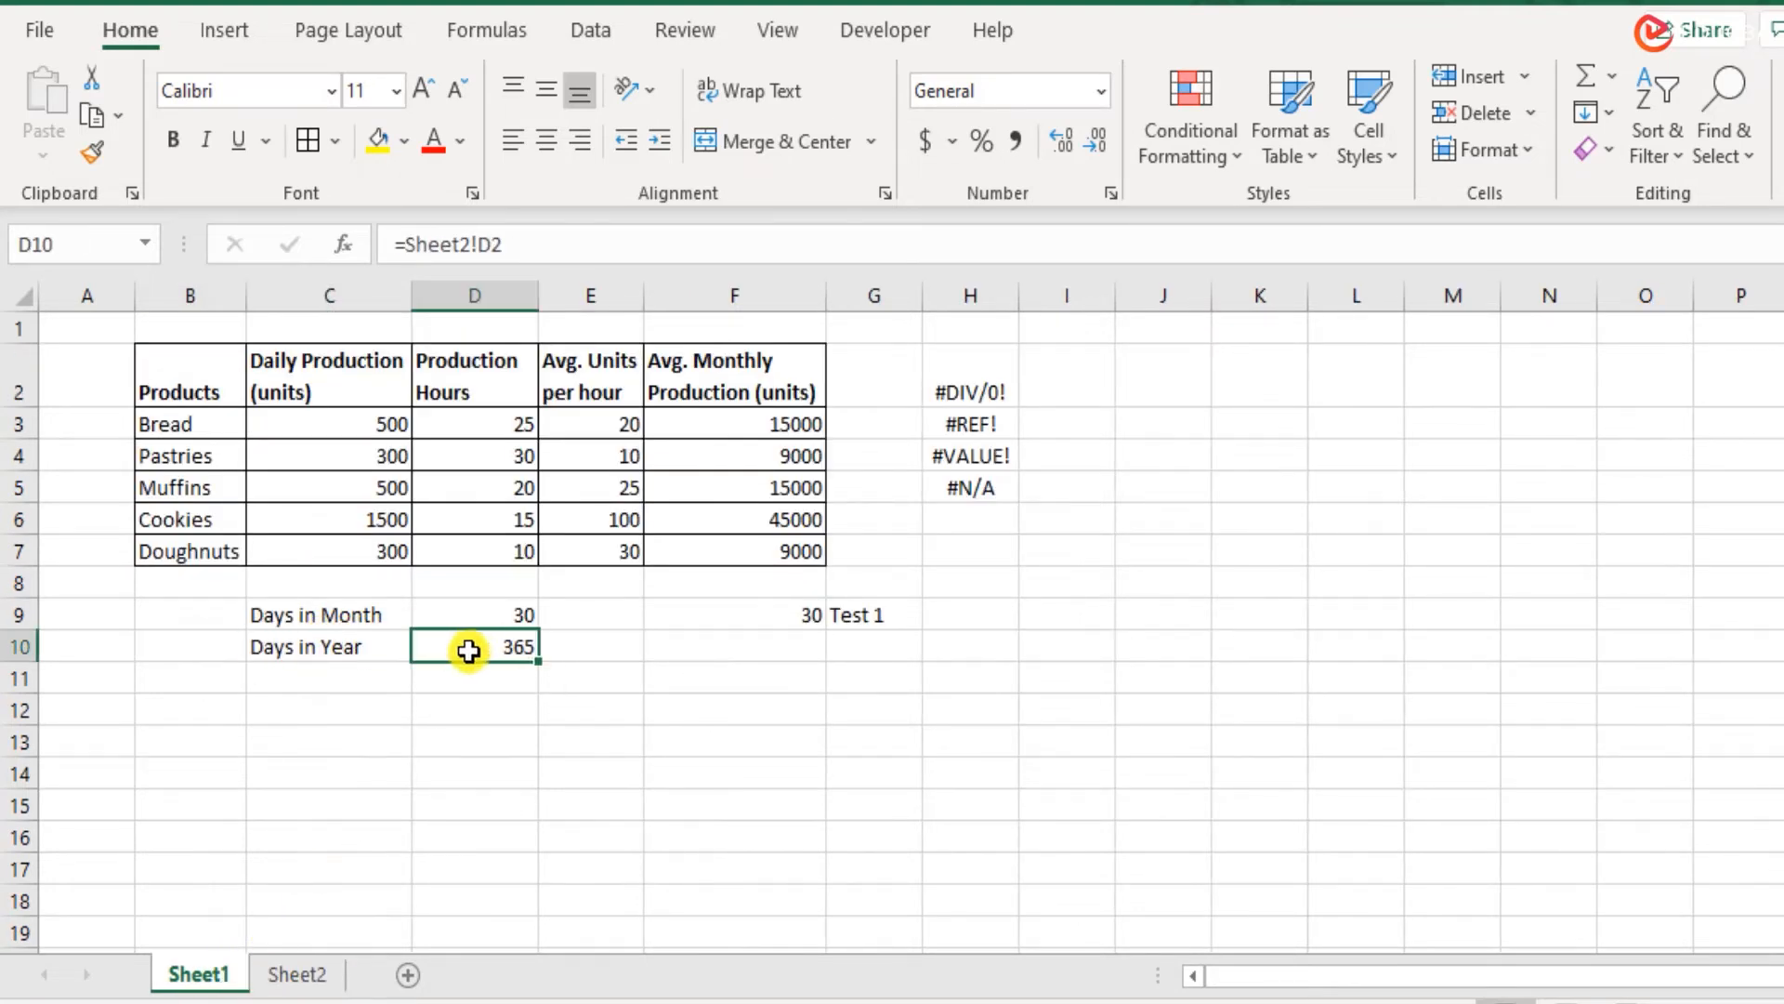
double_click(488, 646)
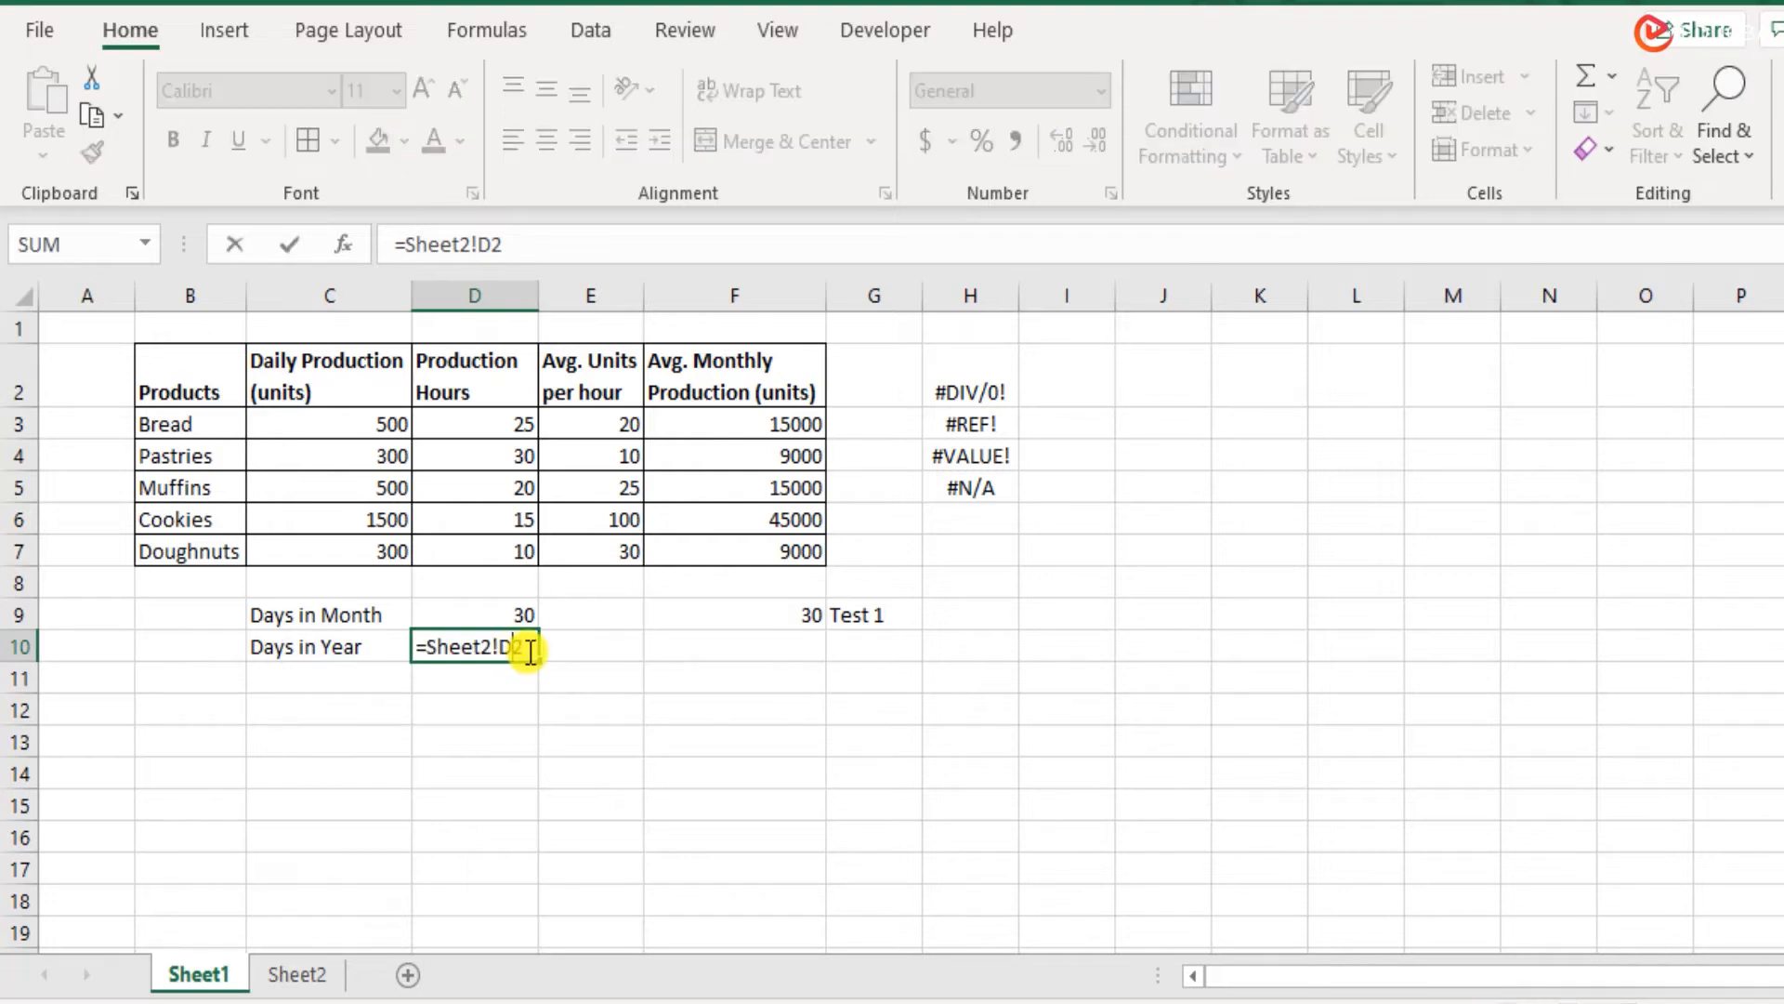
key("Escape")
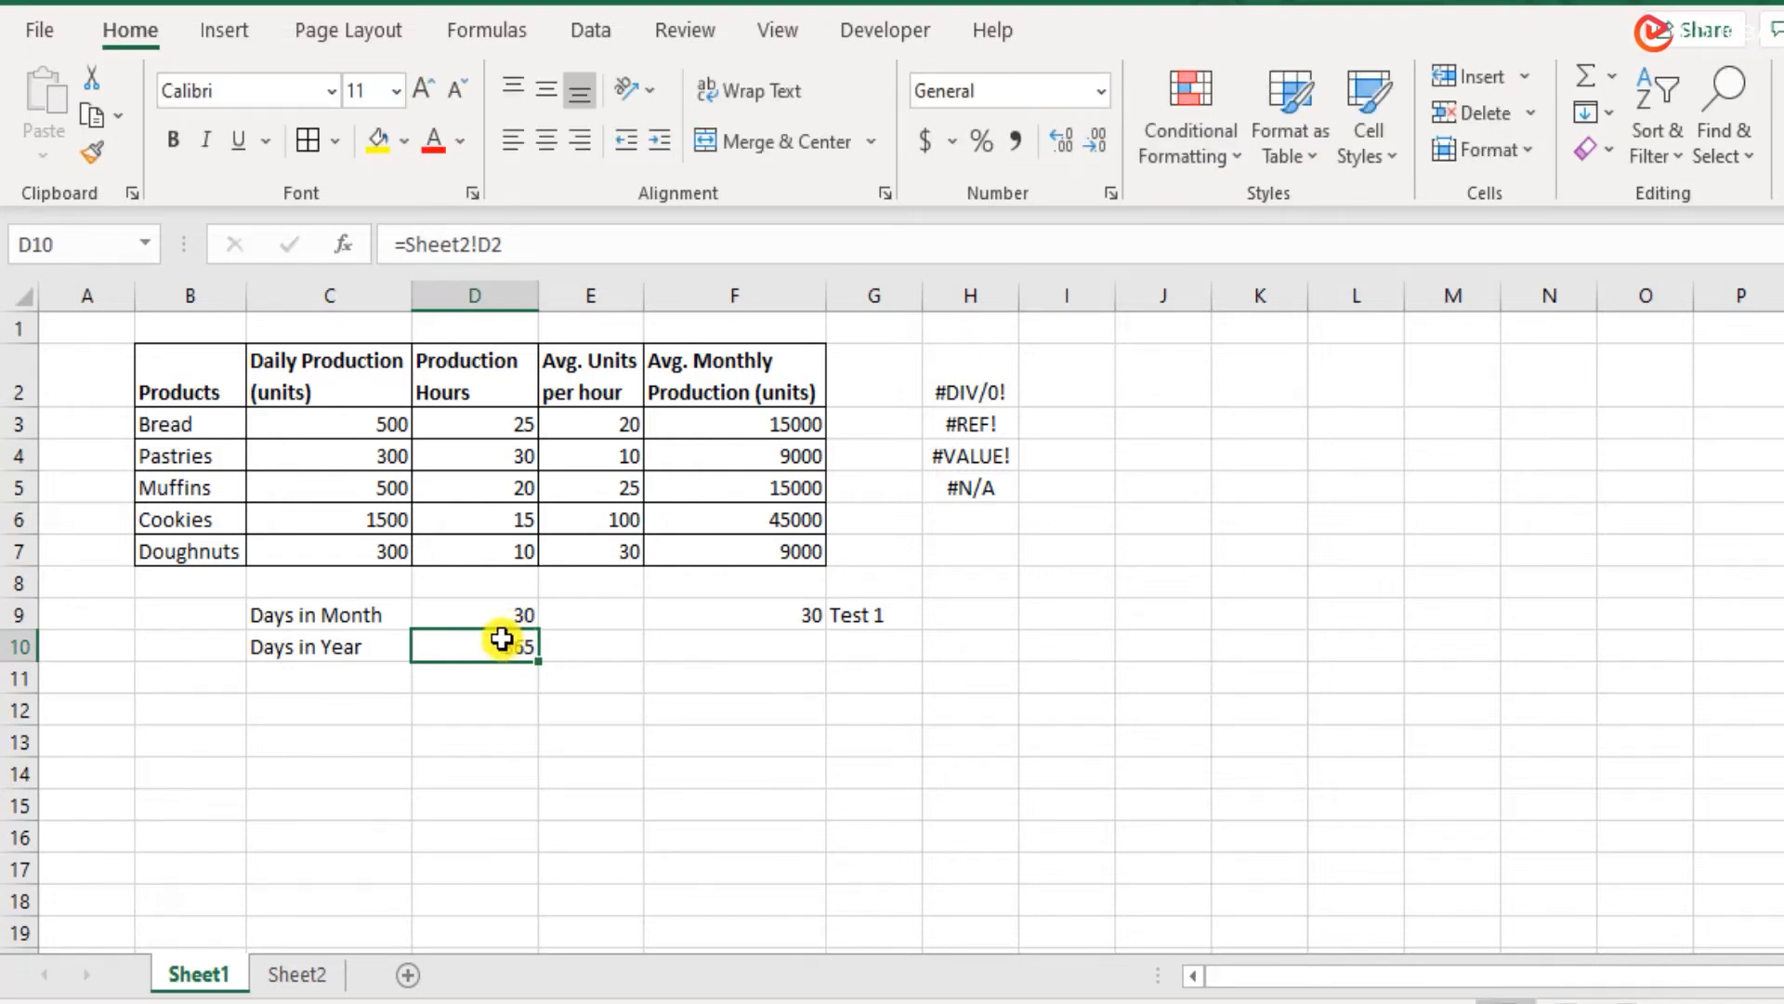
left_click(311, 984)
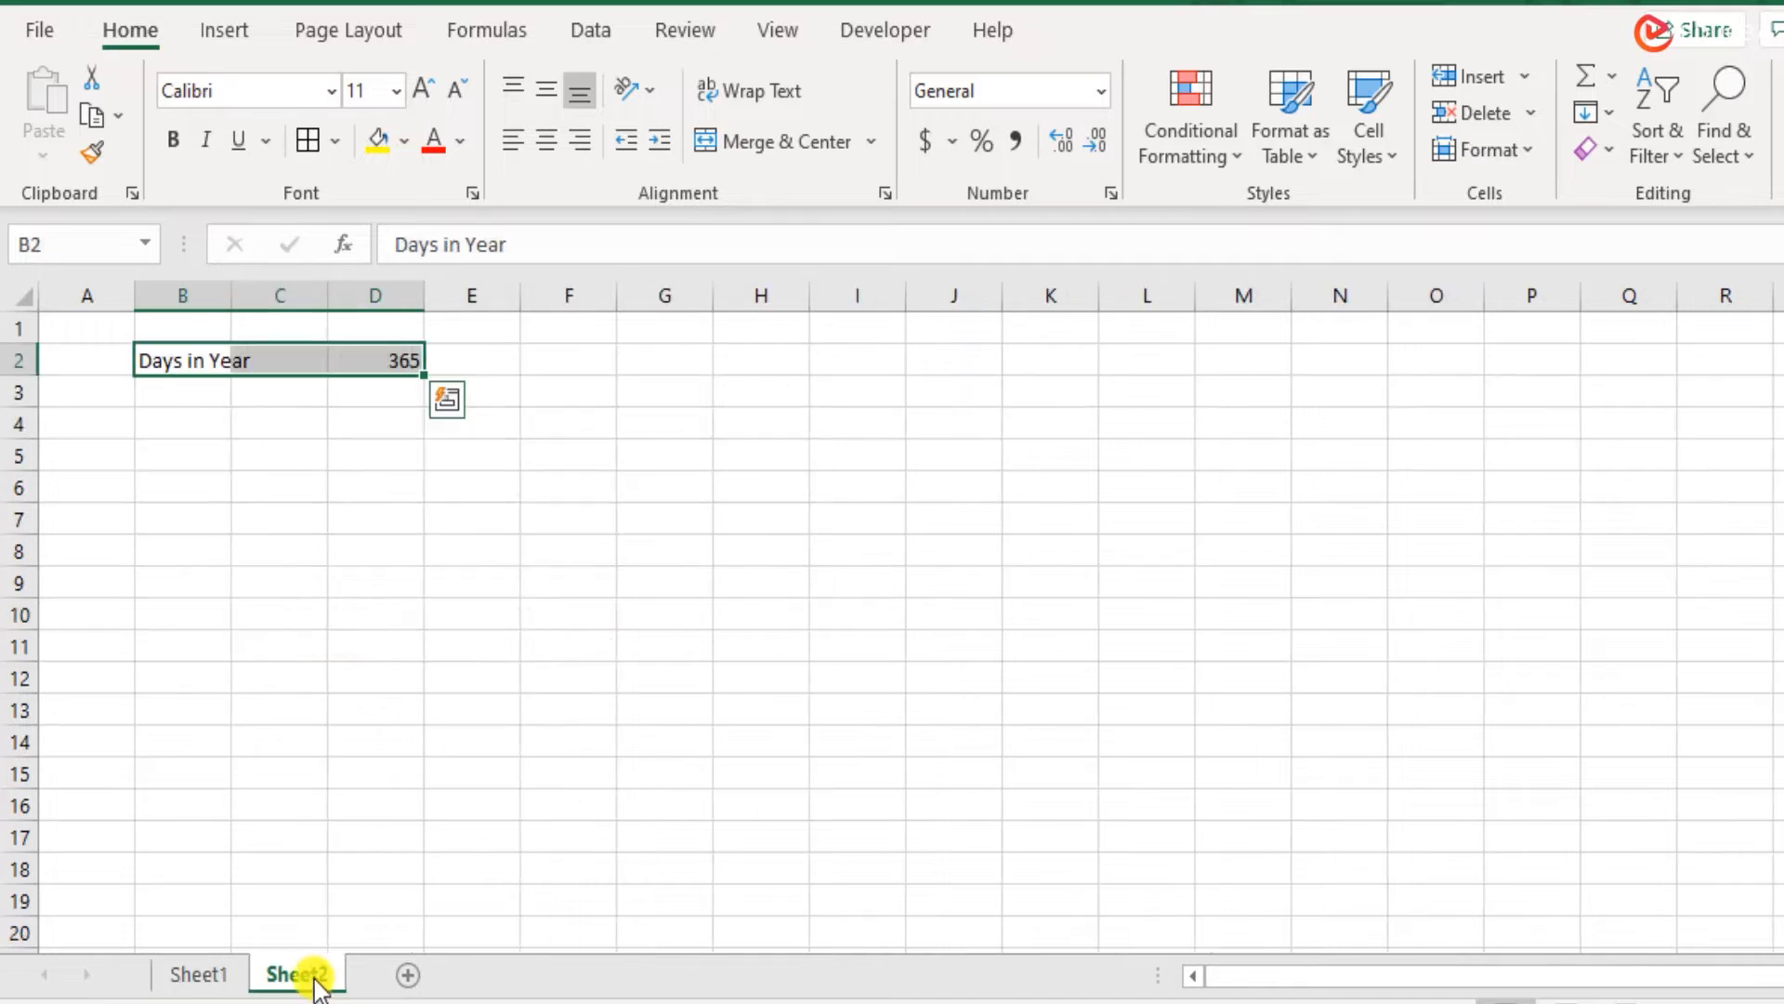
left_click(230, 455)
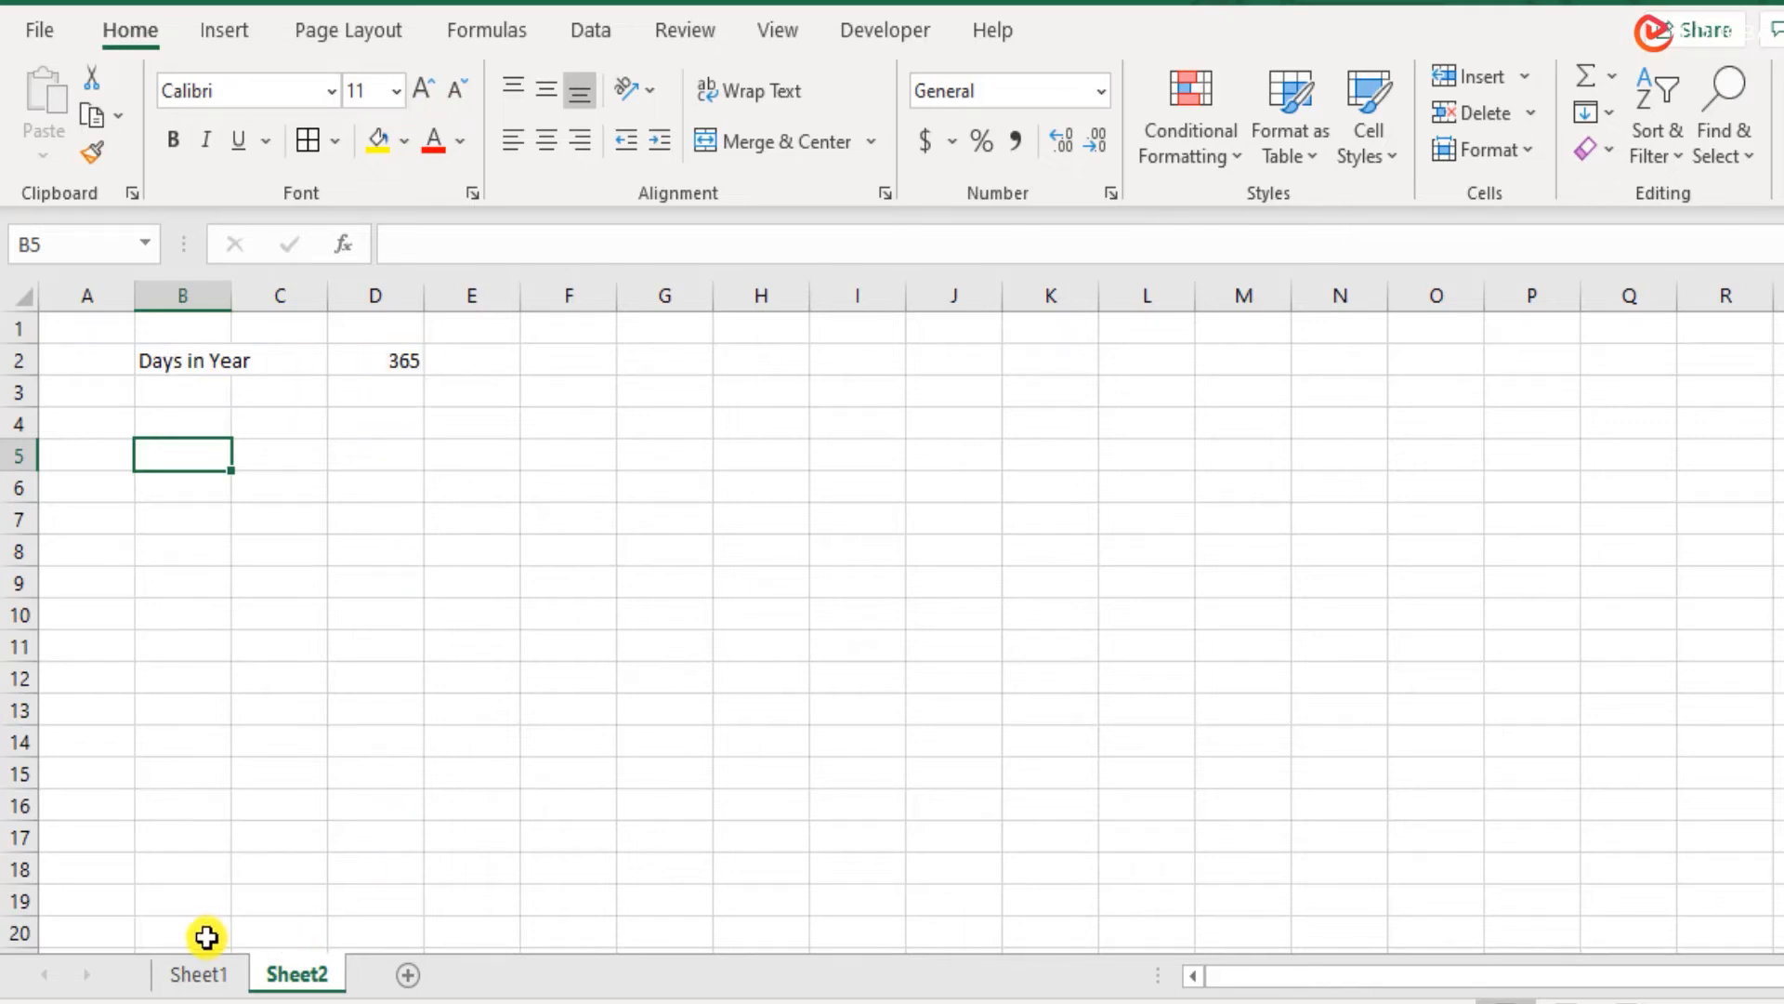
left_click(207, 971)
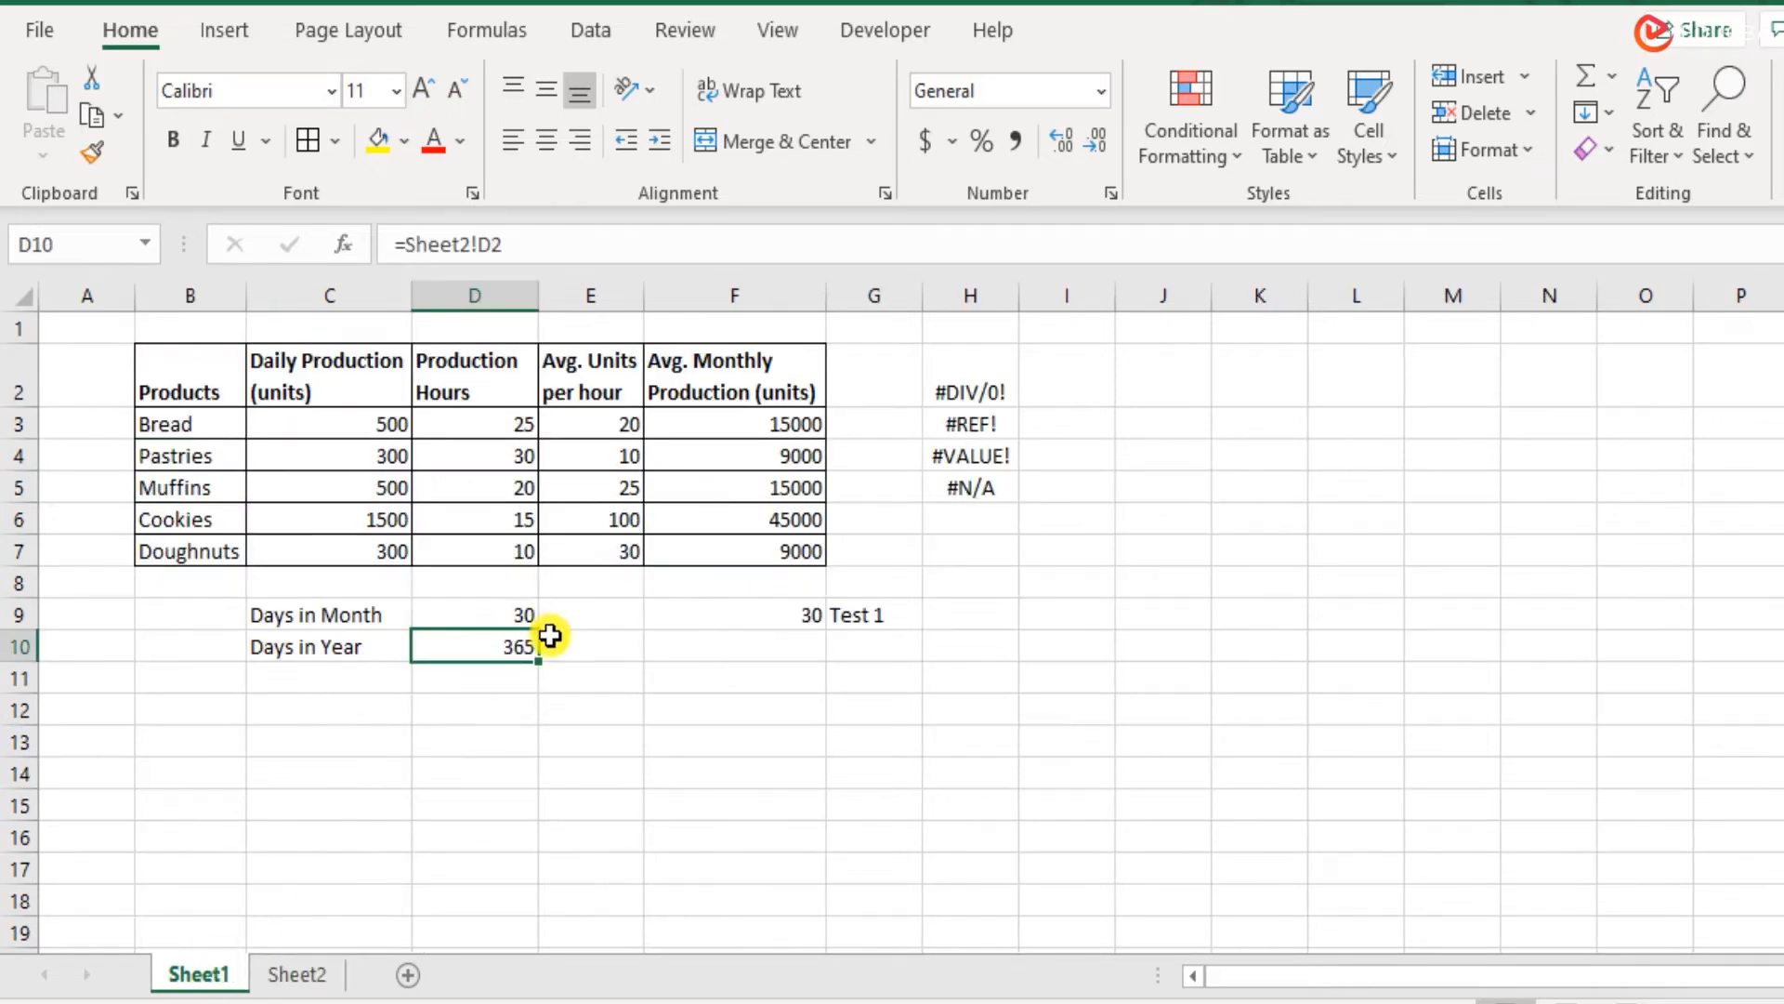
double_click(523, 641)
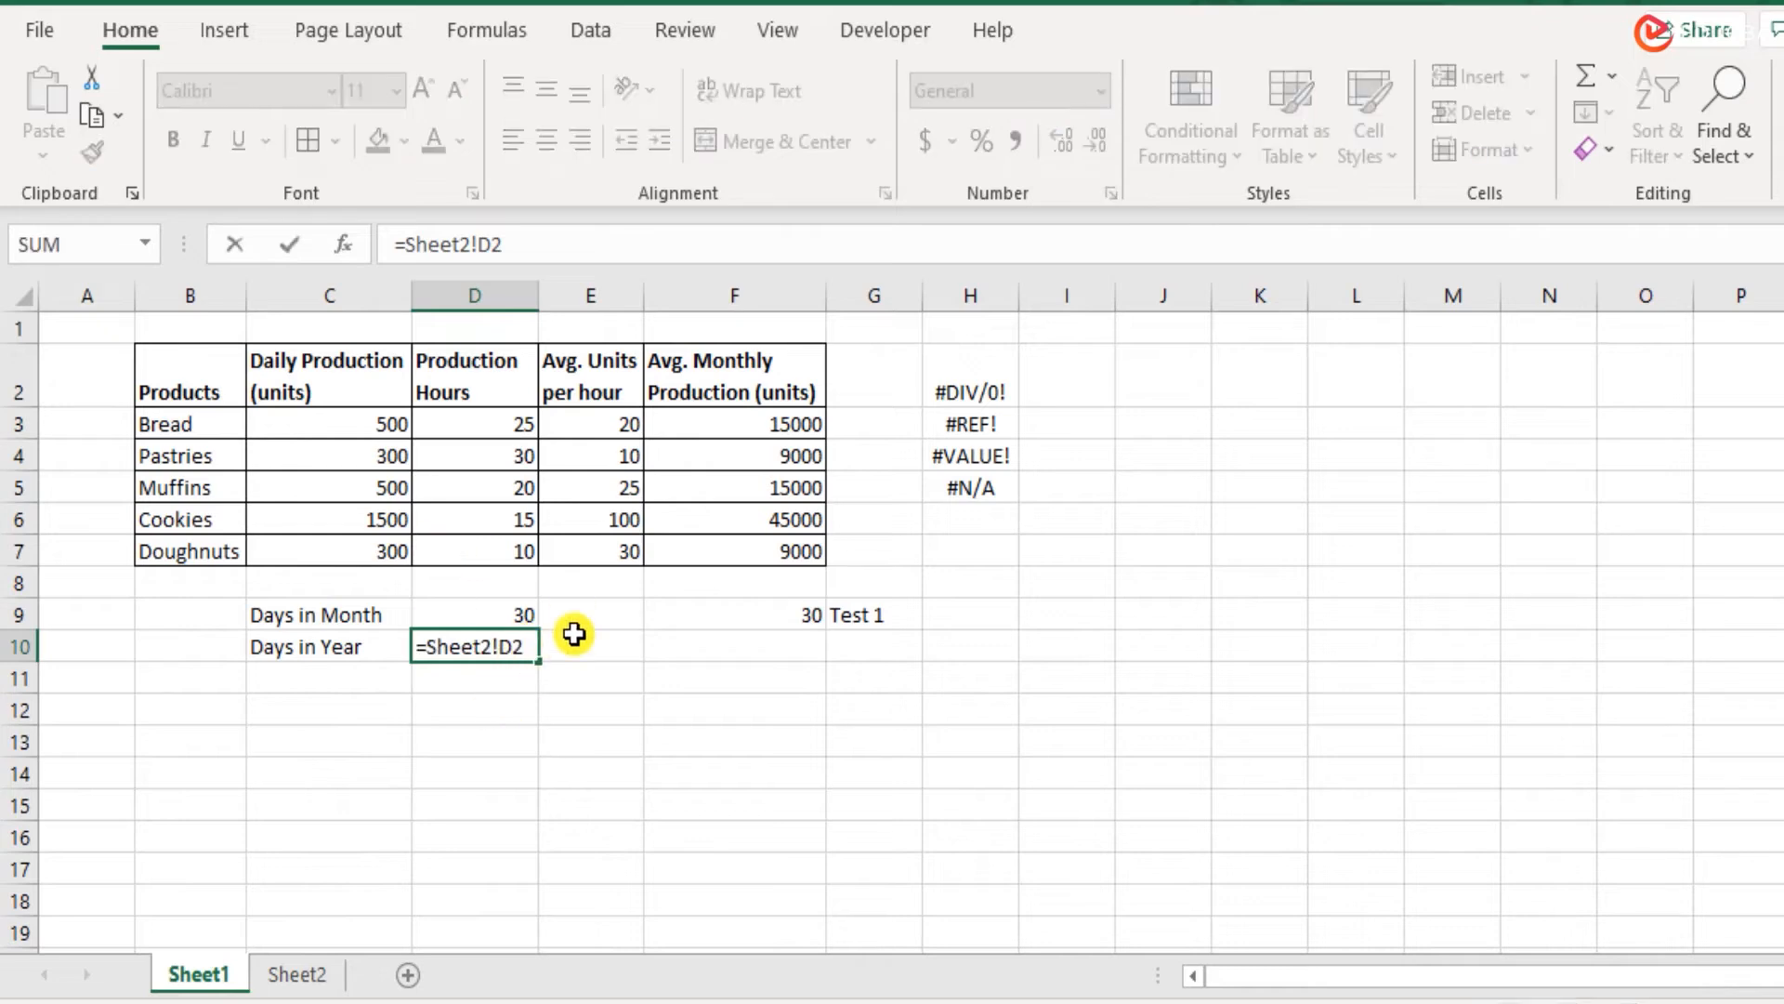
key("Escape")
left_click(293, 974)
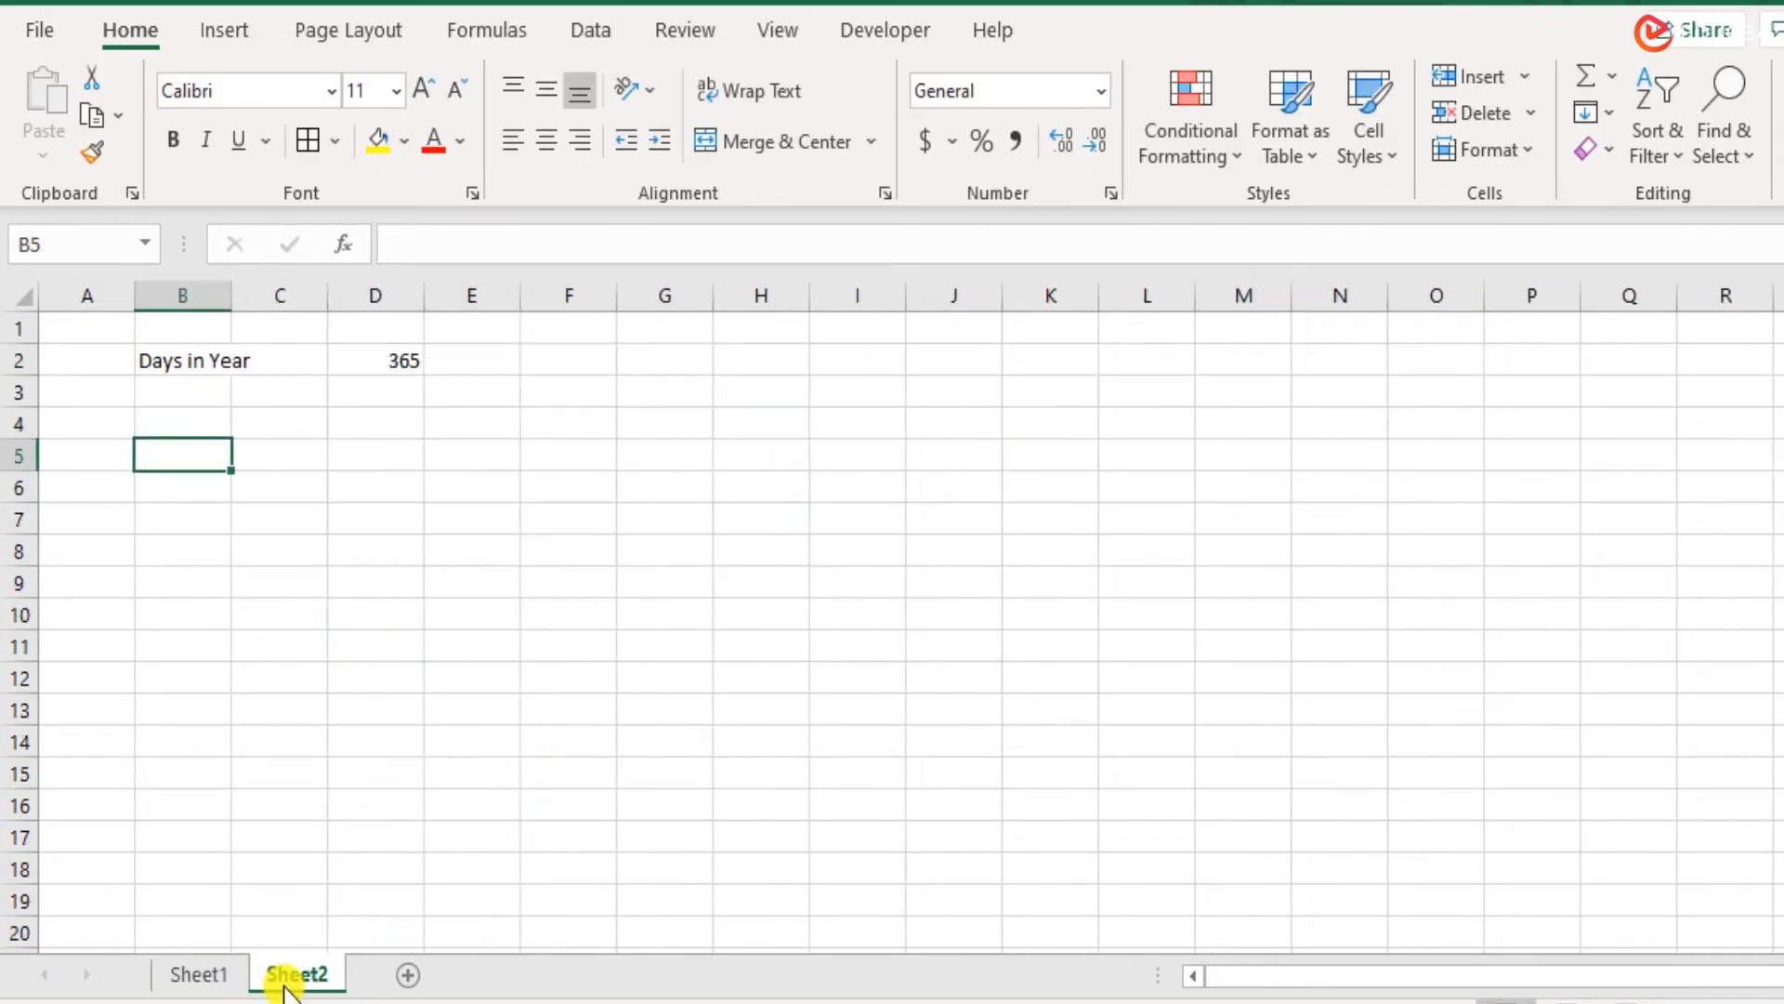
Permanently delete Sheet2 from the workbook.
right_click(285, 983)
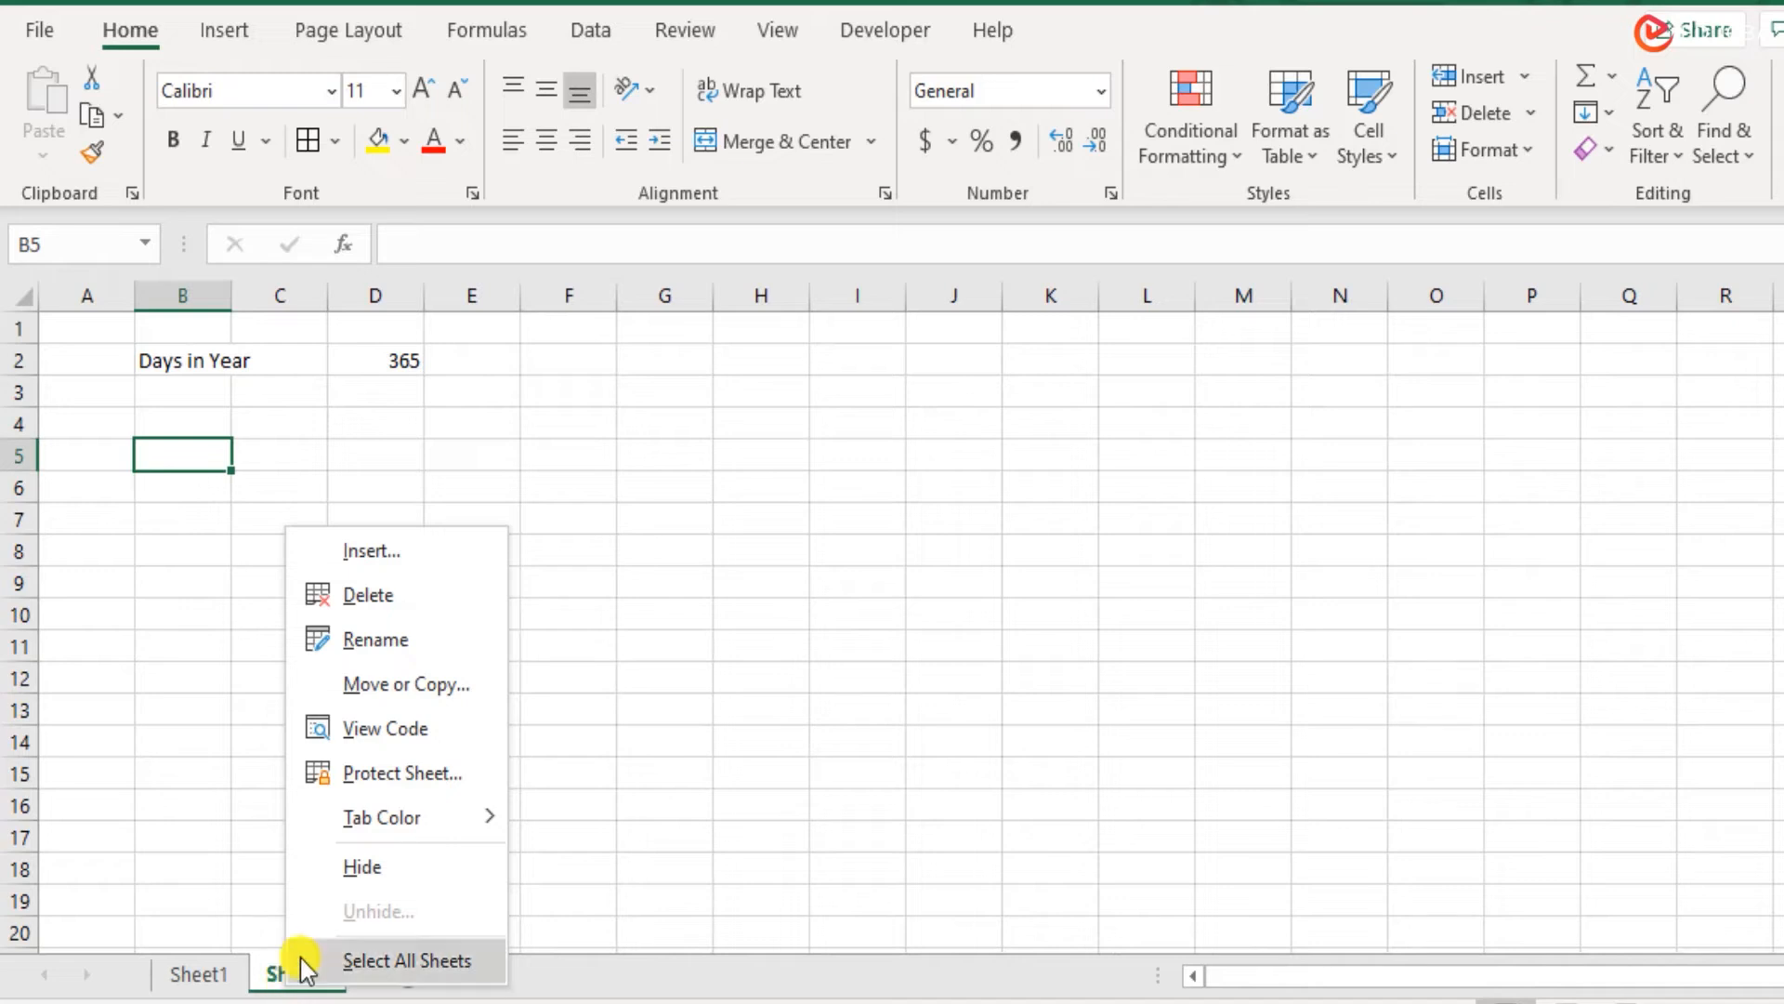
left_click(385, 599)
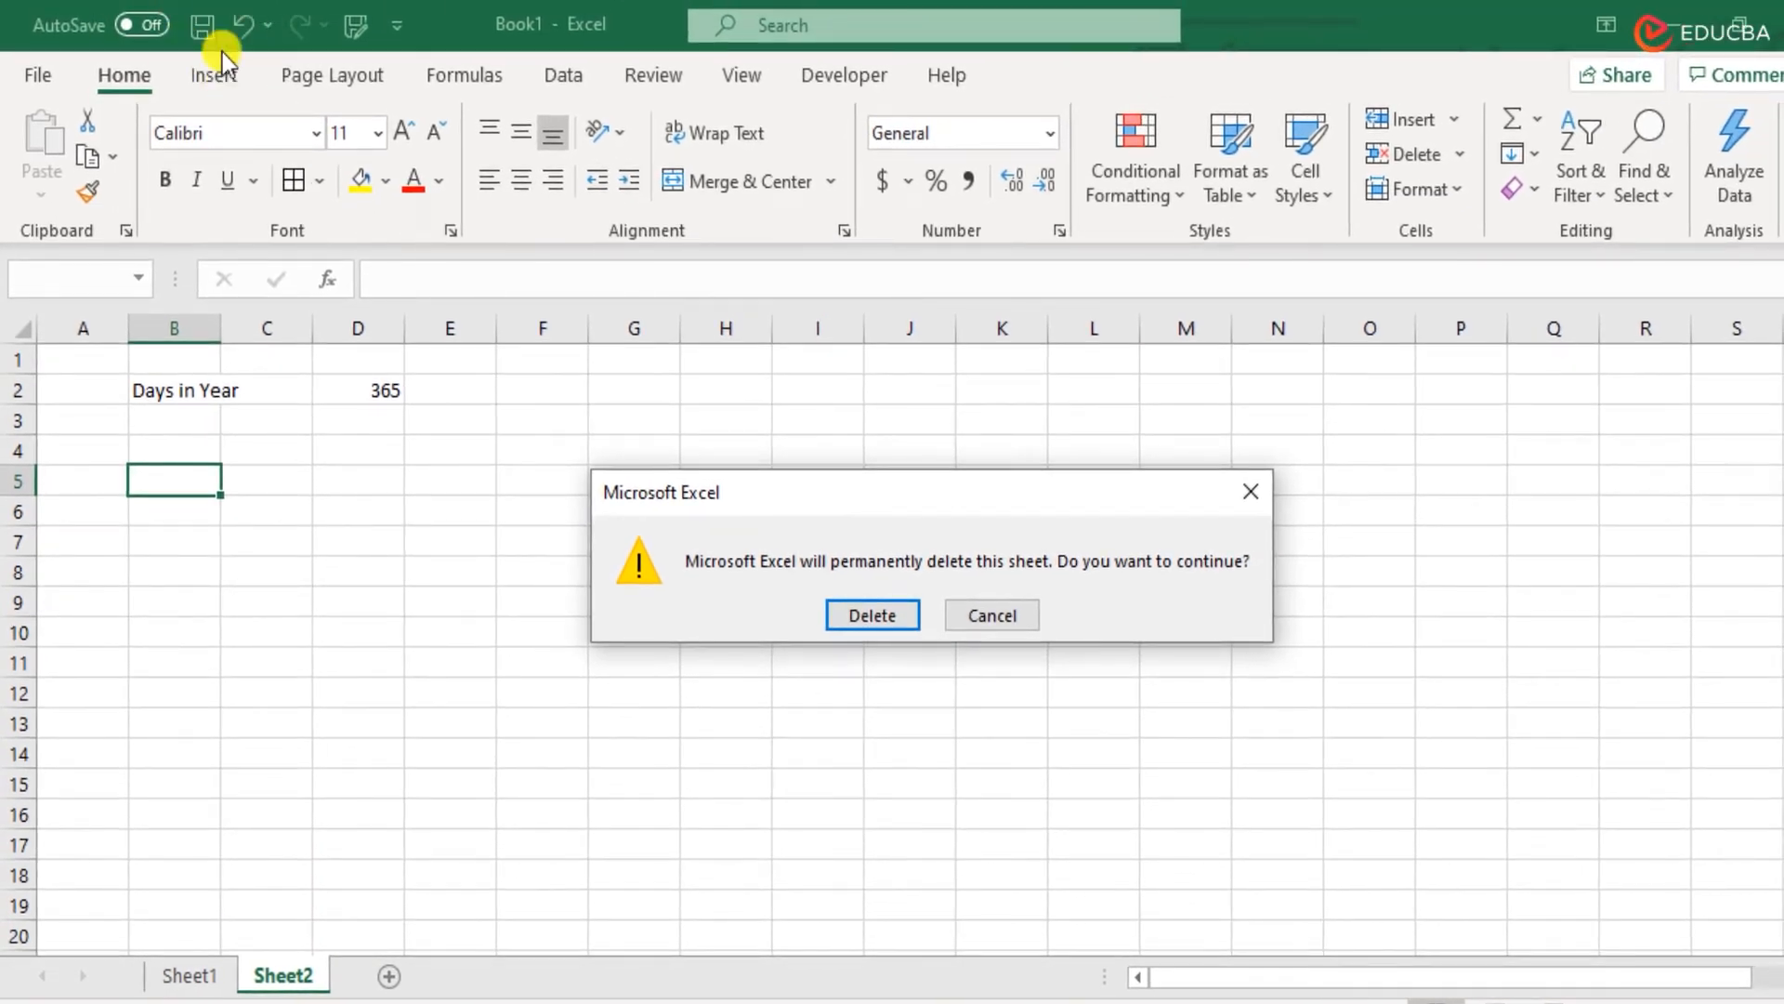
left_click(888, 628)
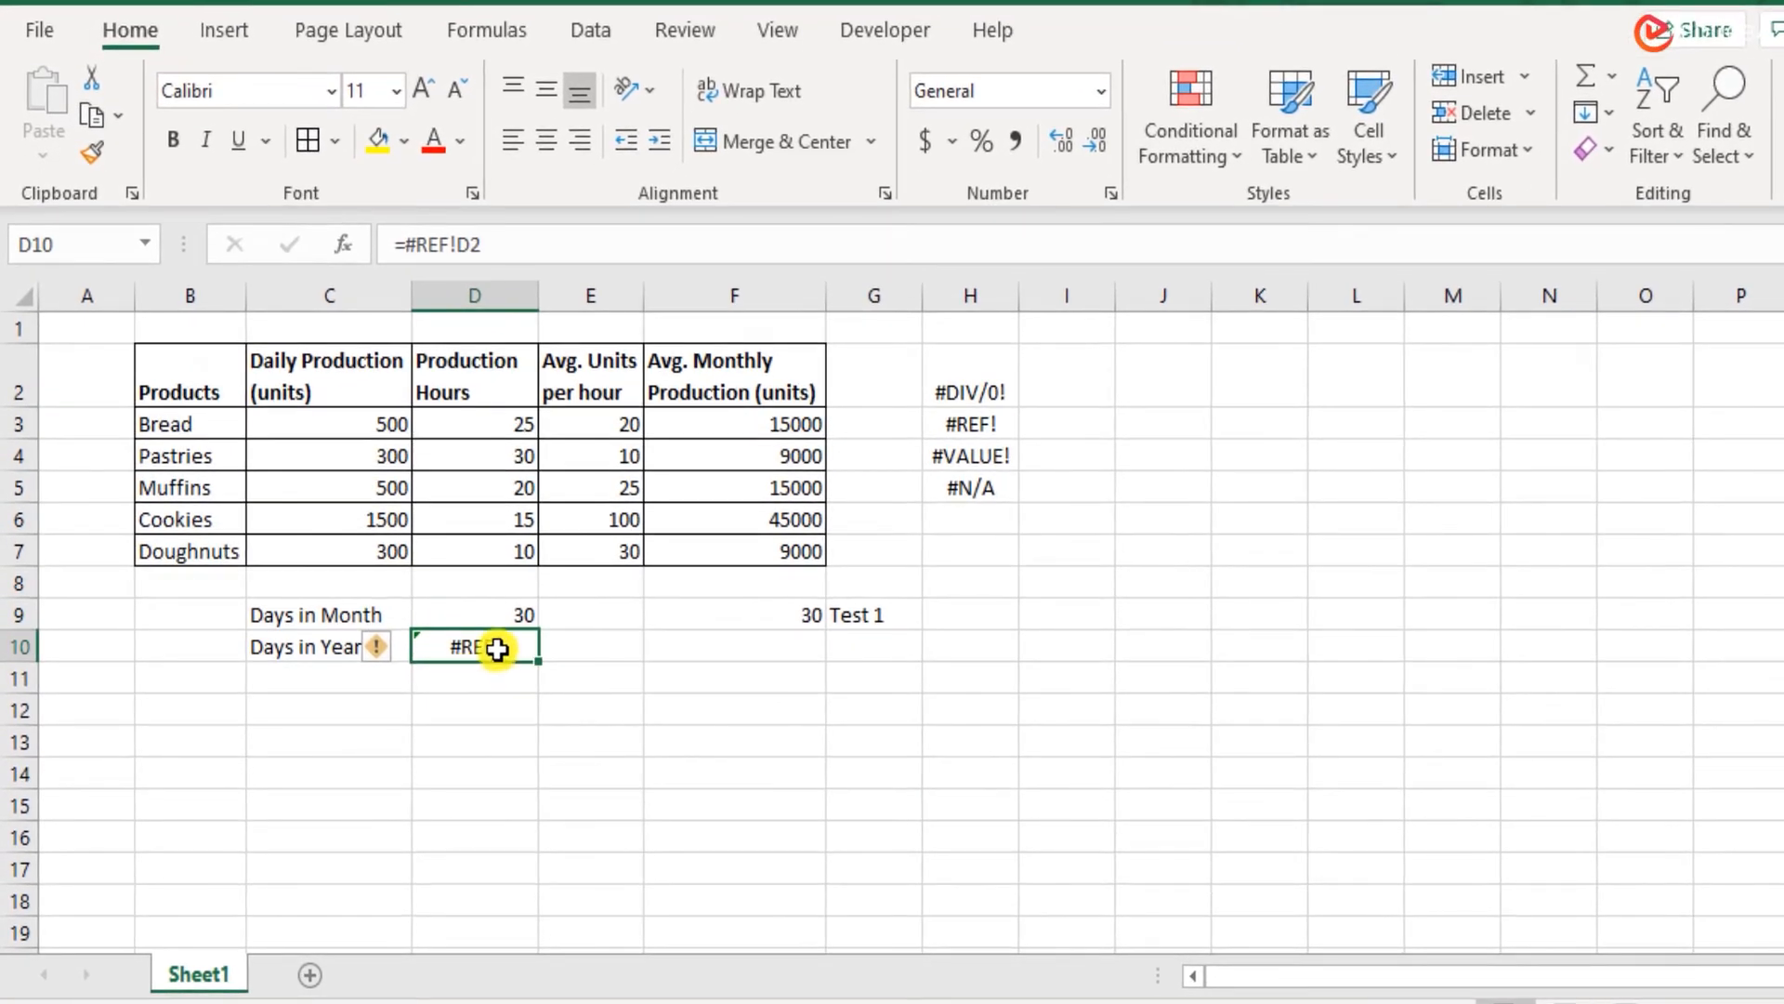
Examine the broken sheet reference in the Days in Year formula in D10.
double_click(506, 650)
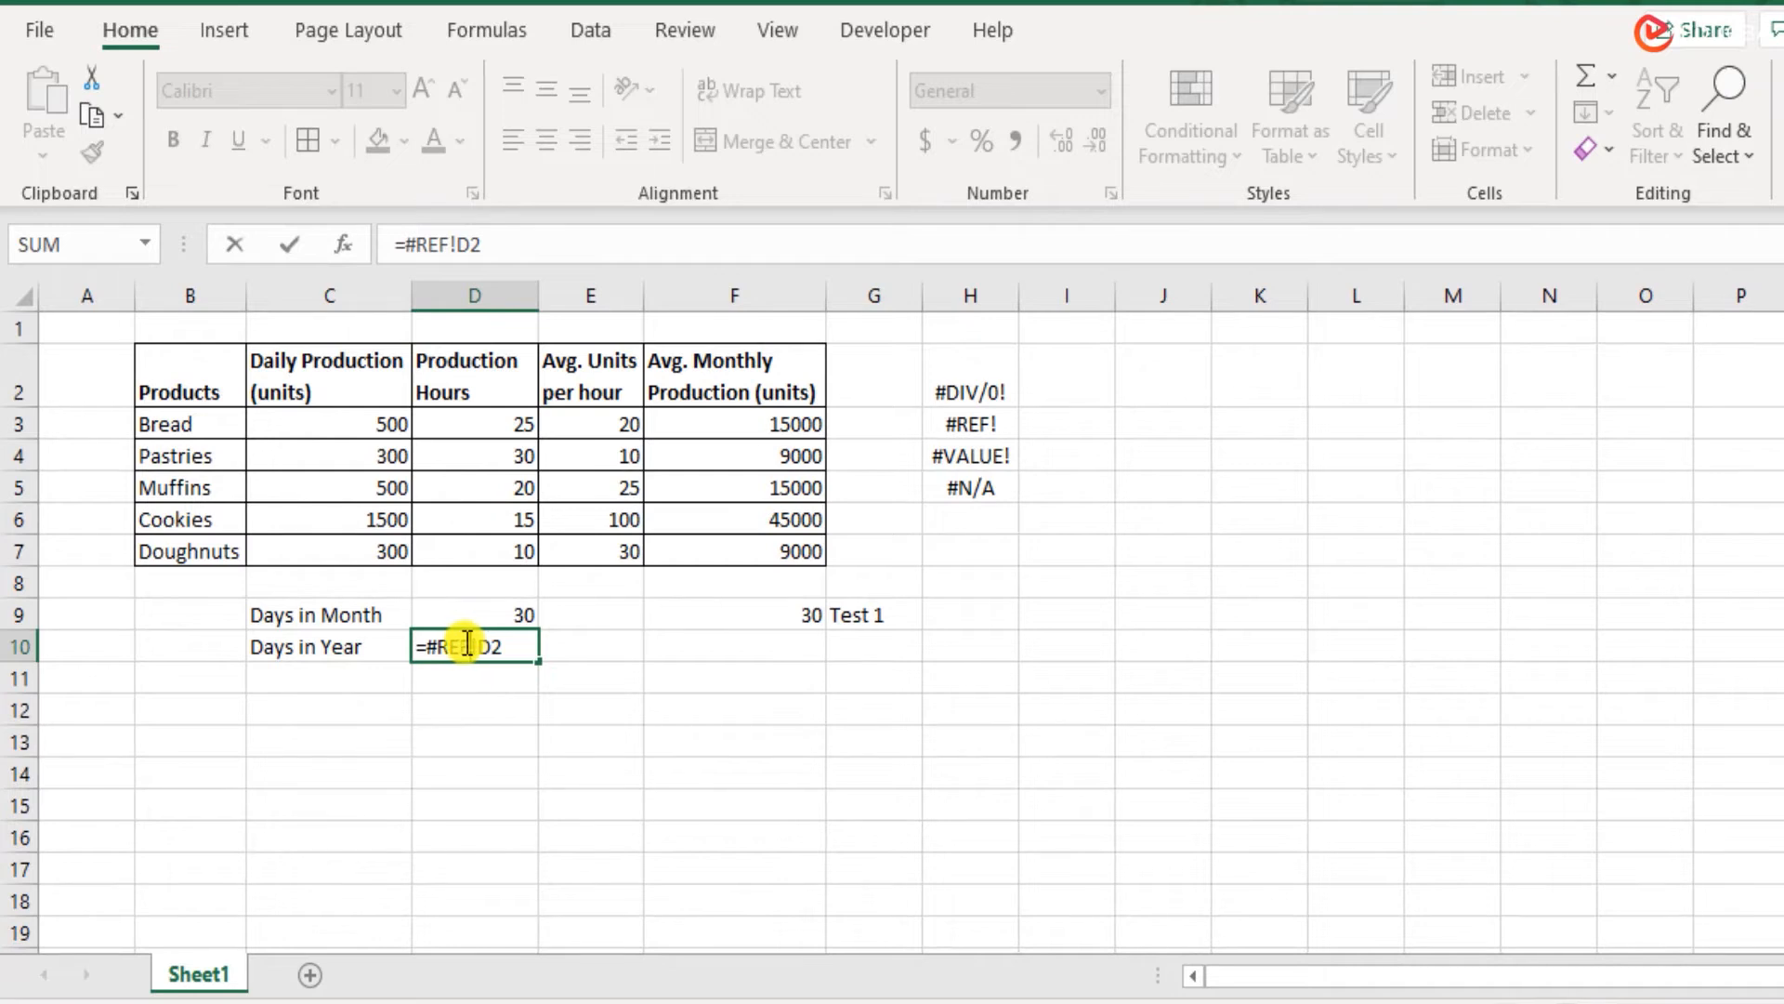
left_click_drag(432, 643, 512, 648)
left_click(512, 648)
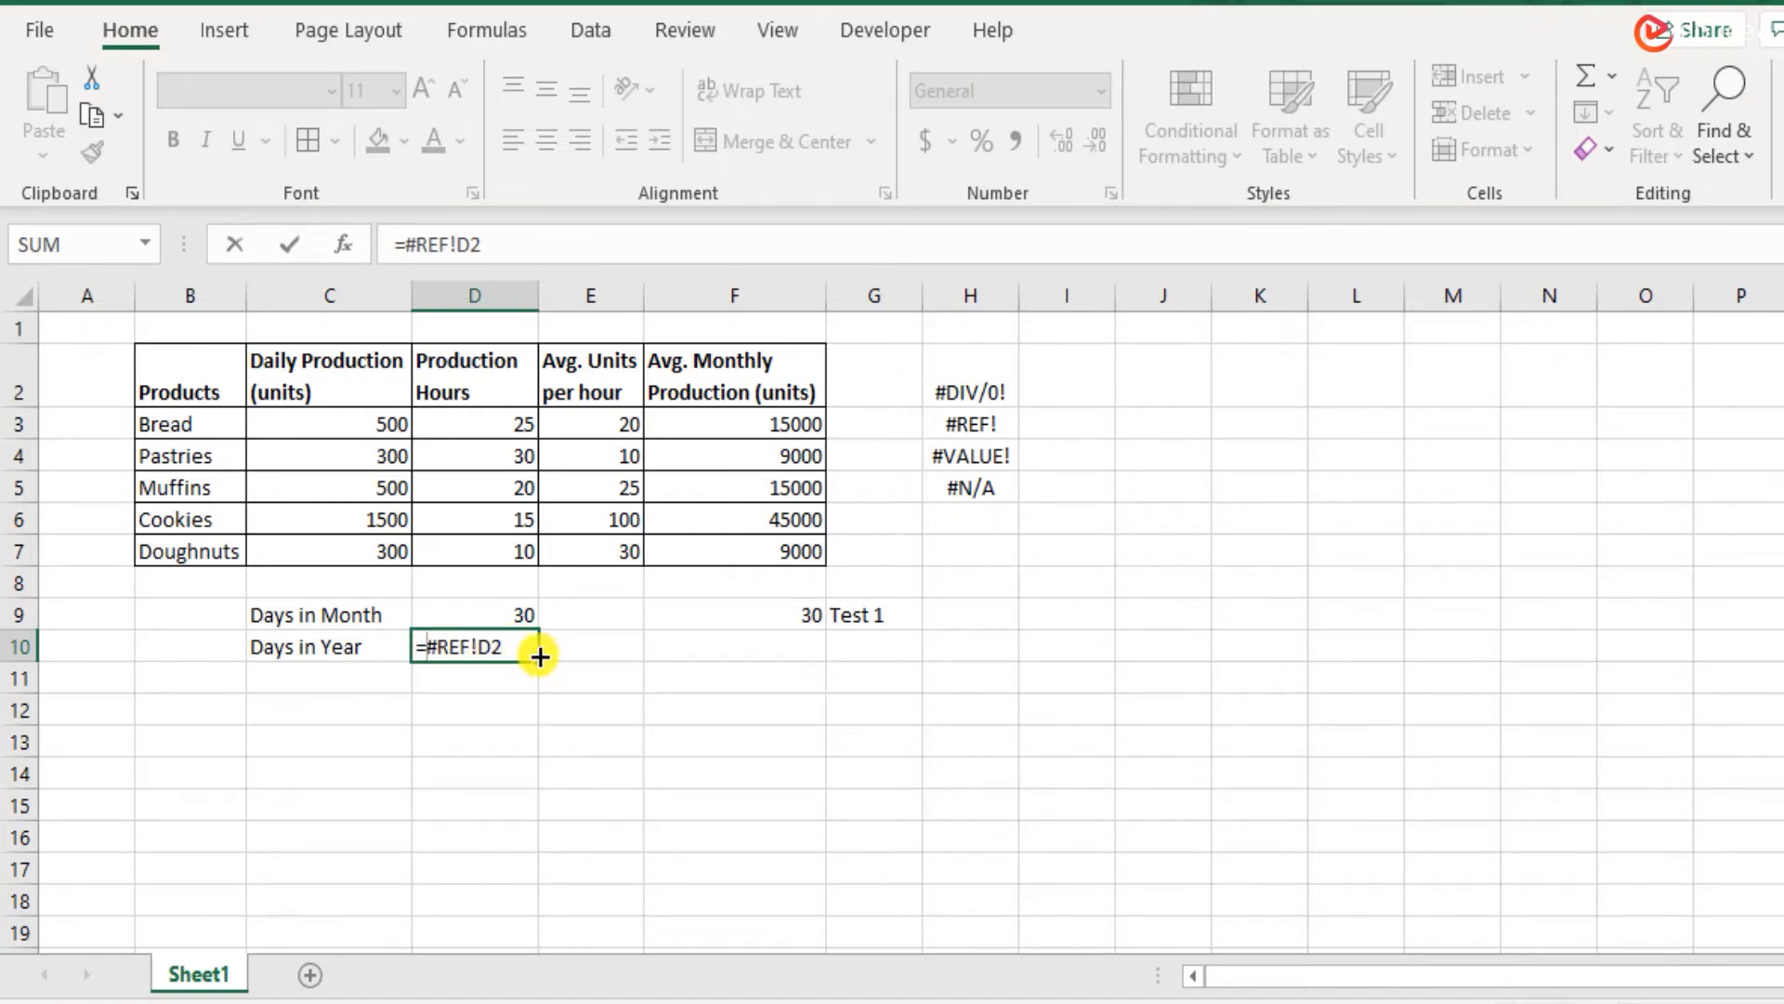
key("ctrl+Return")
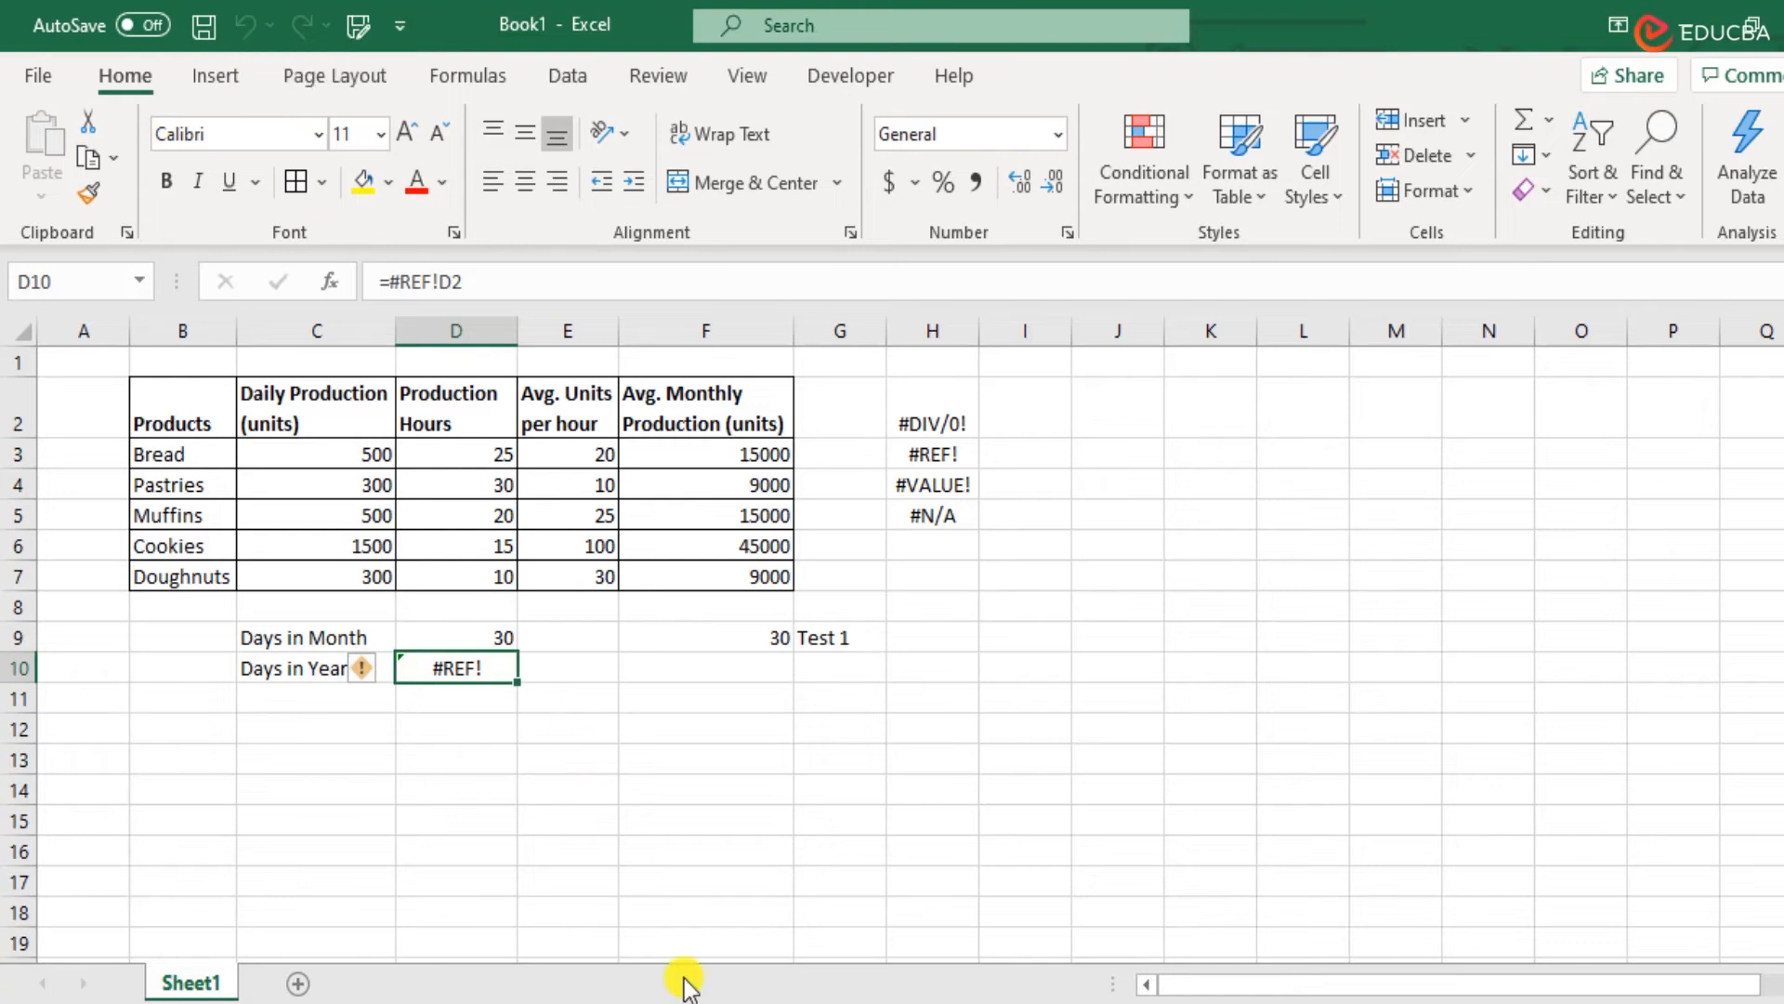
left_click(458, 711)
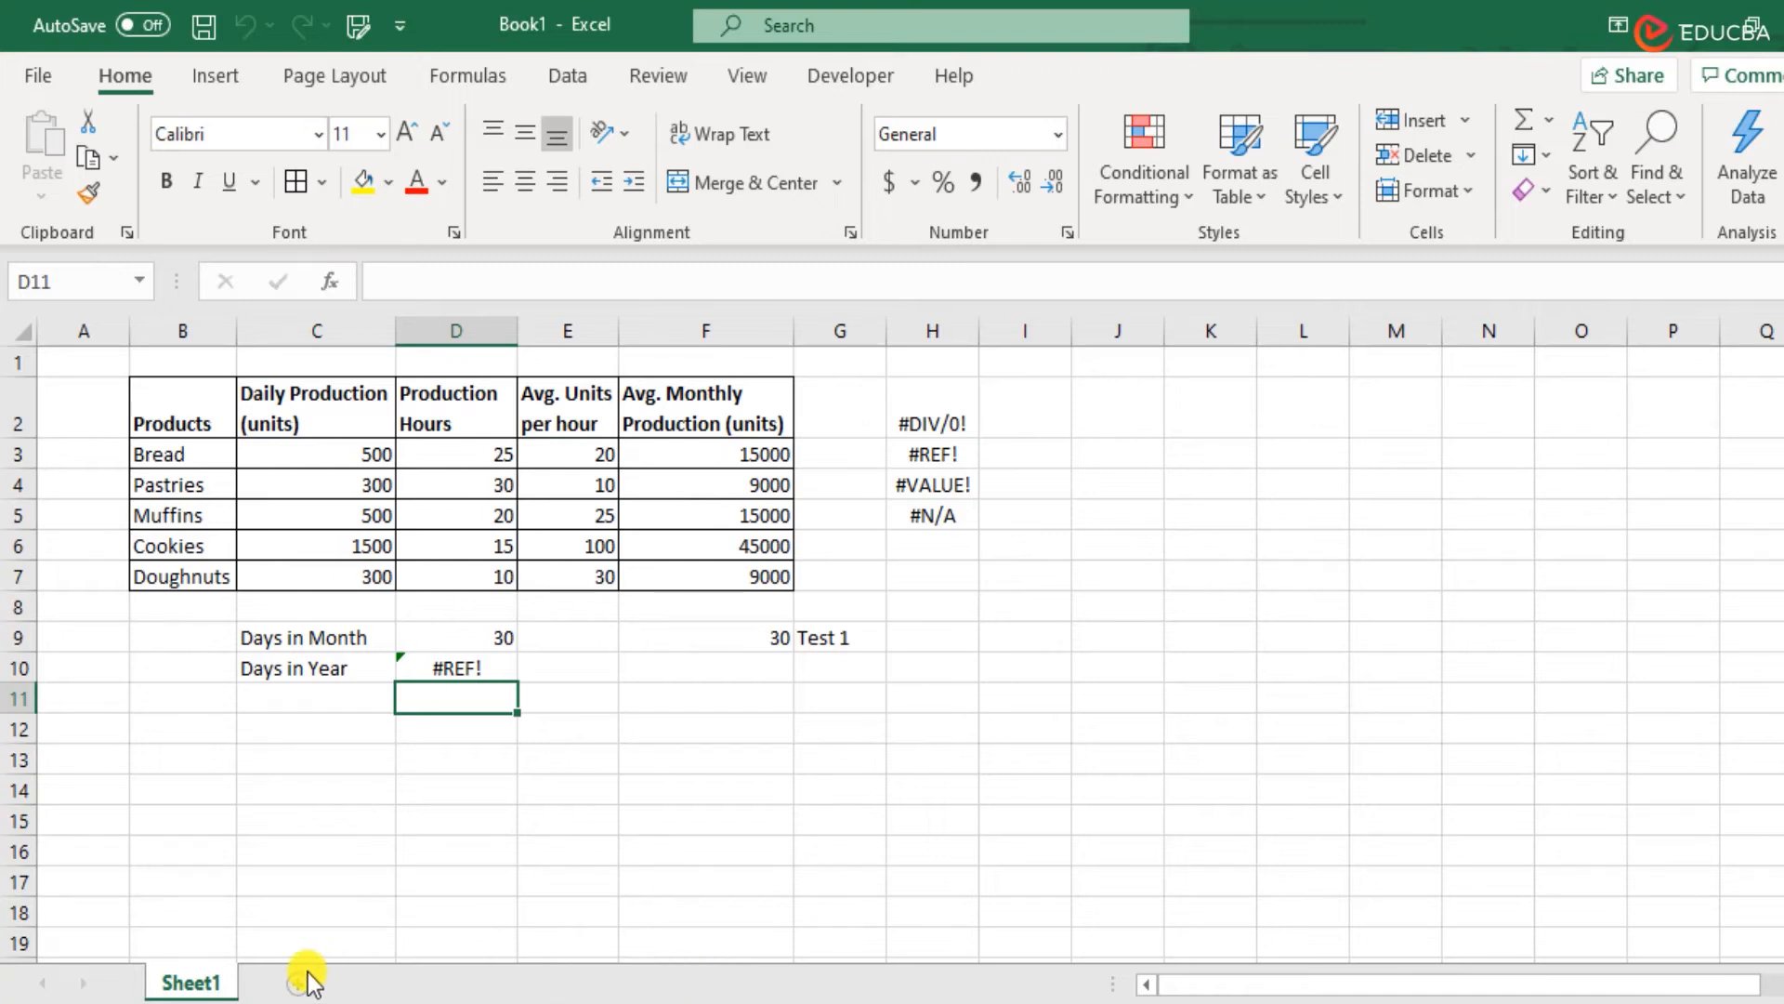
right_click(227, 971)
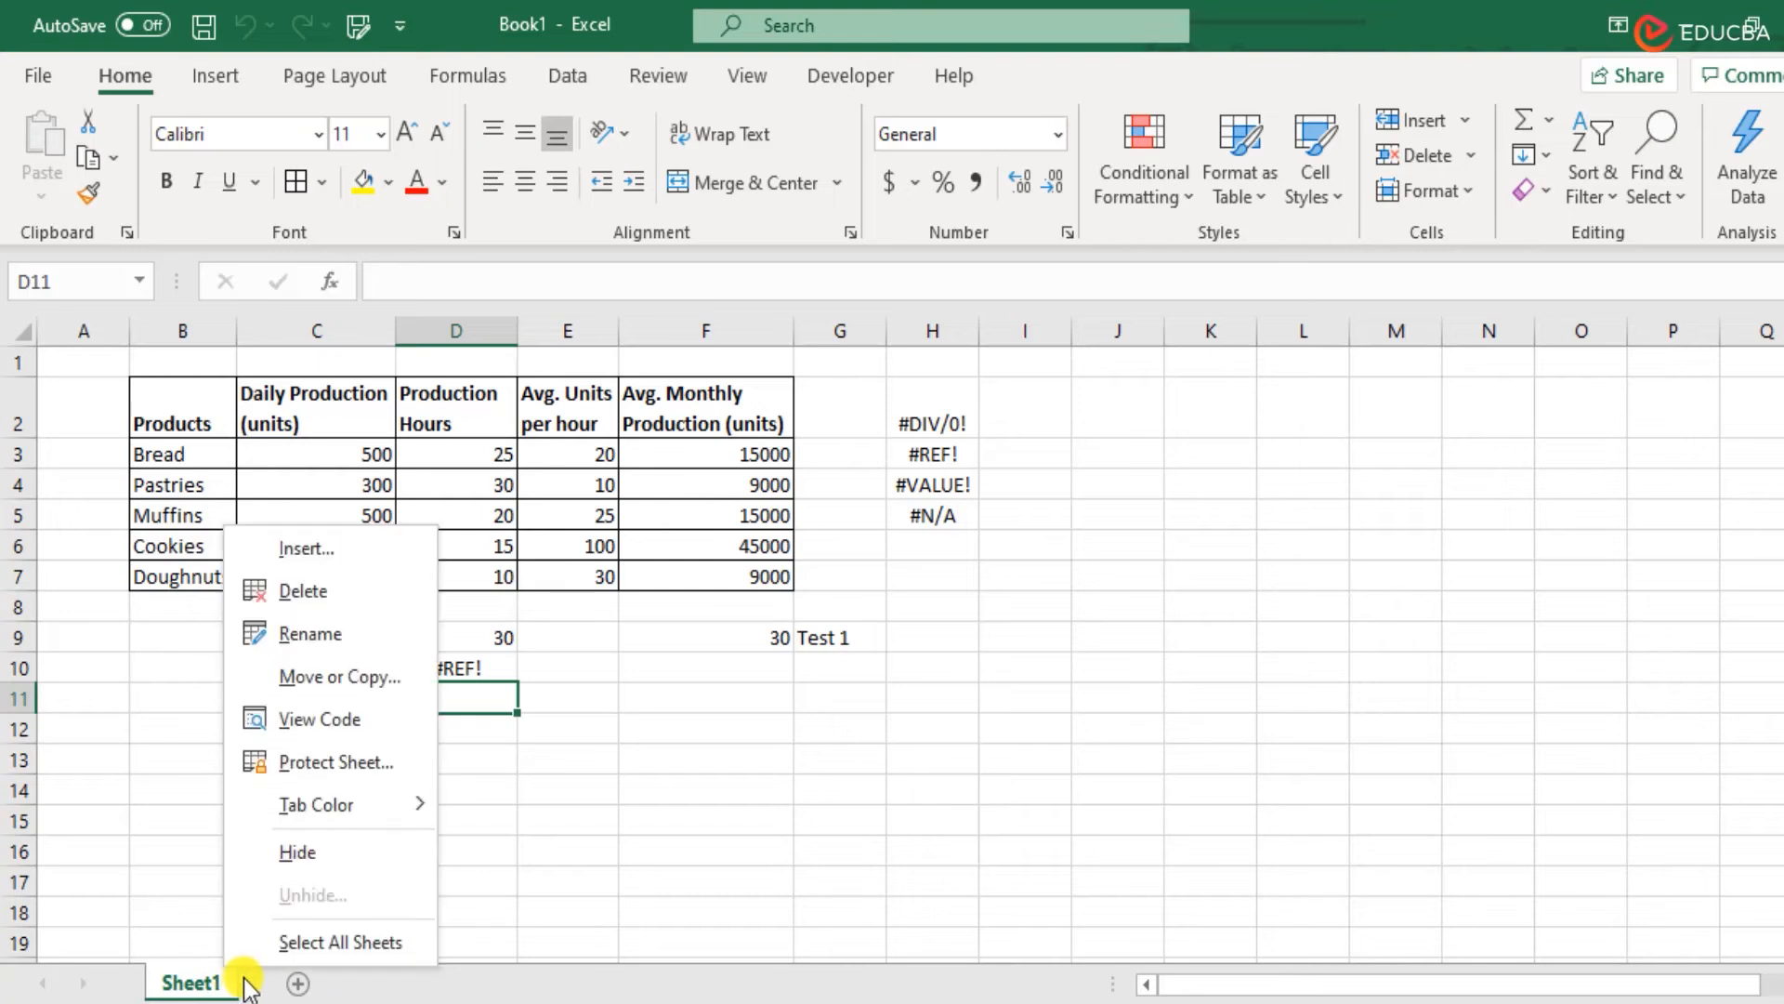
left_click(521, 1002)
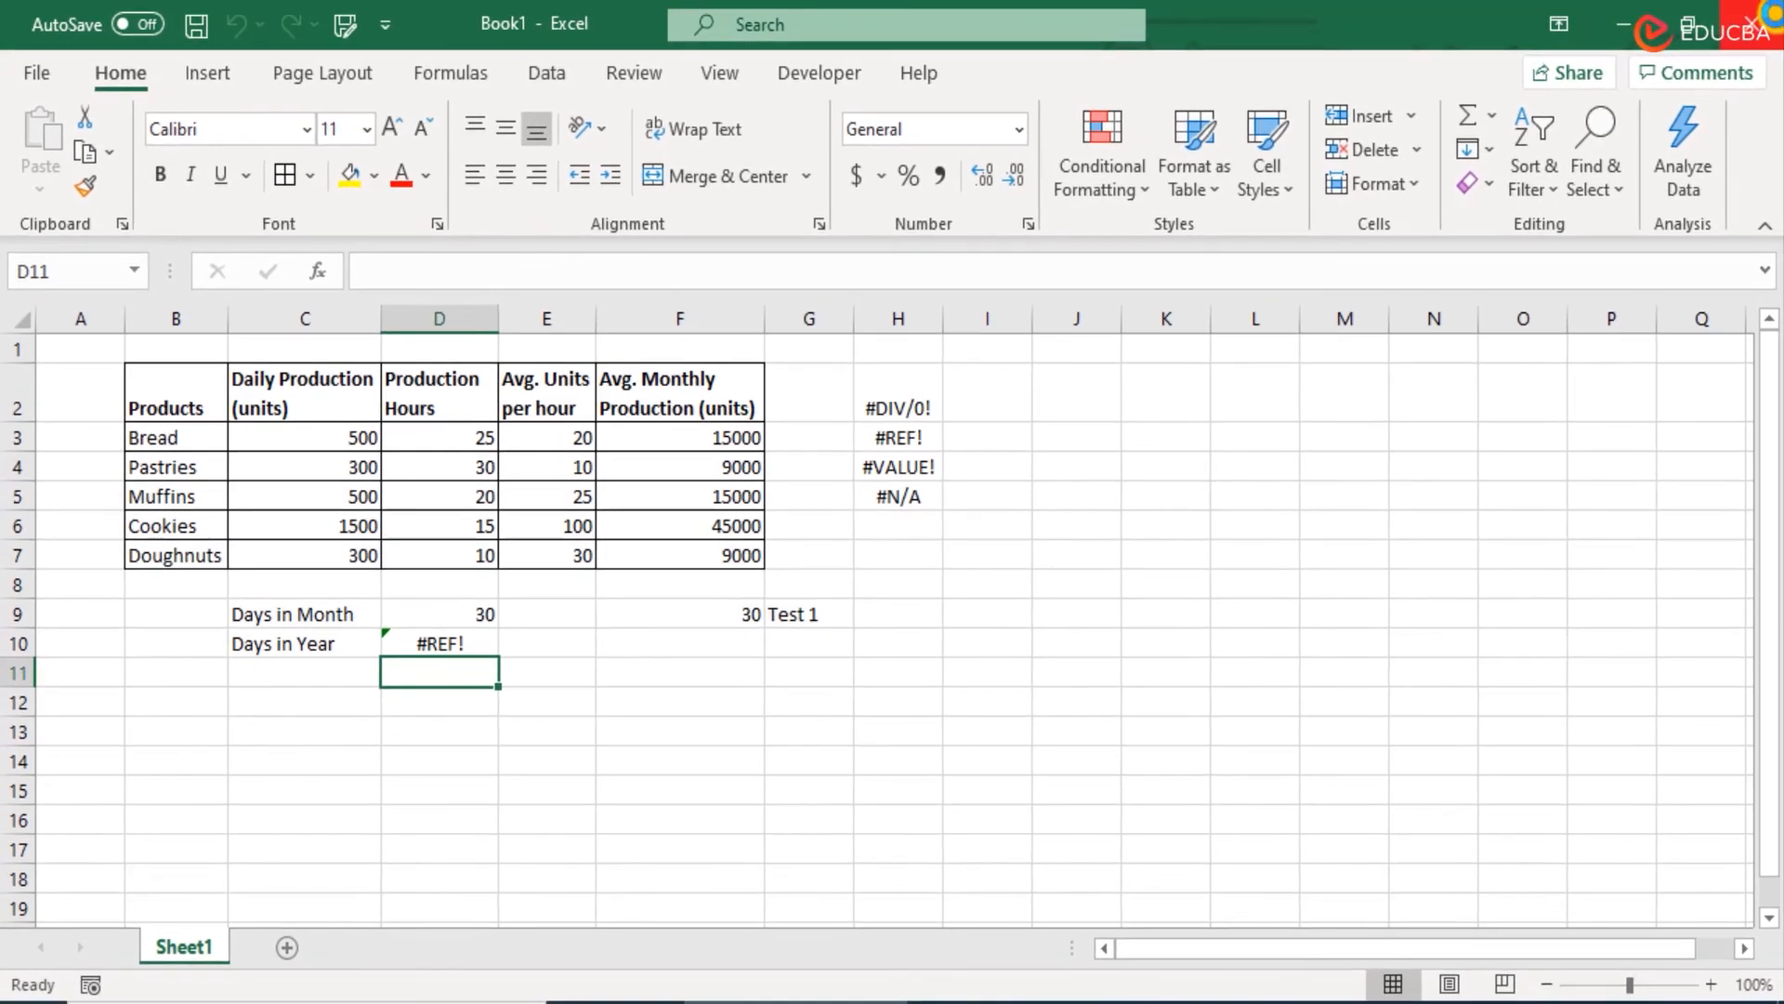
key("Up")
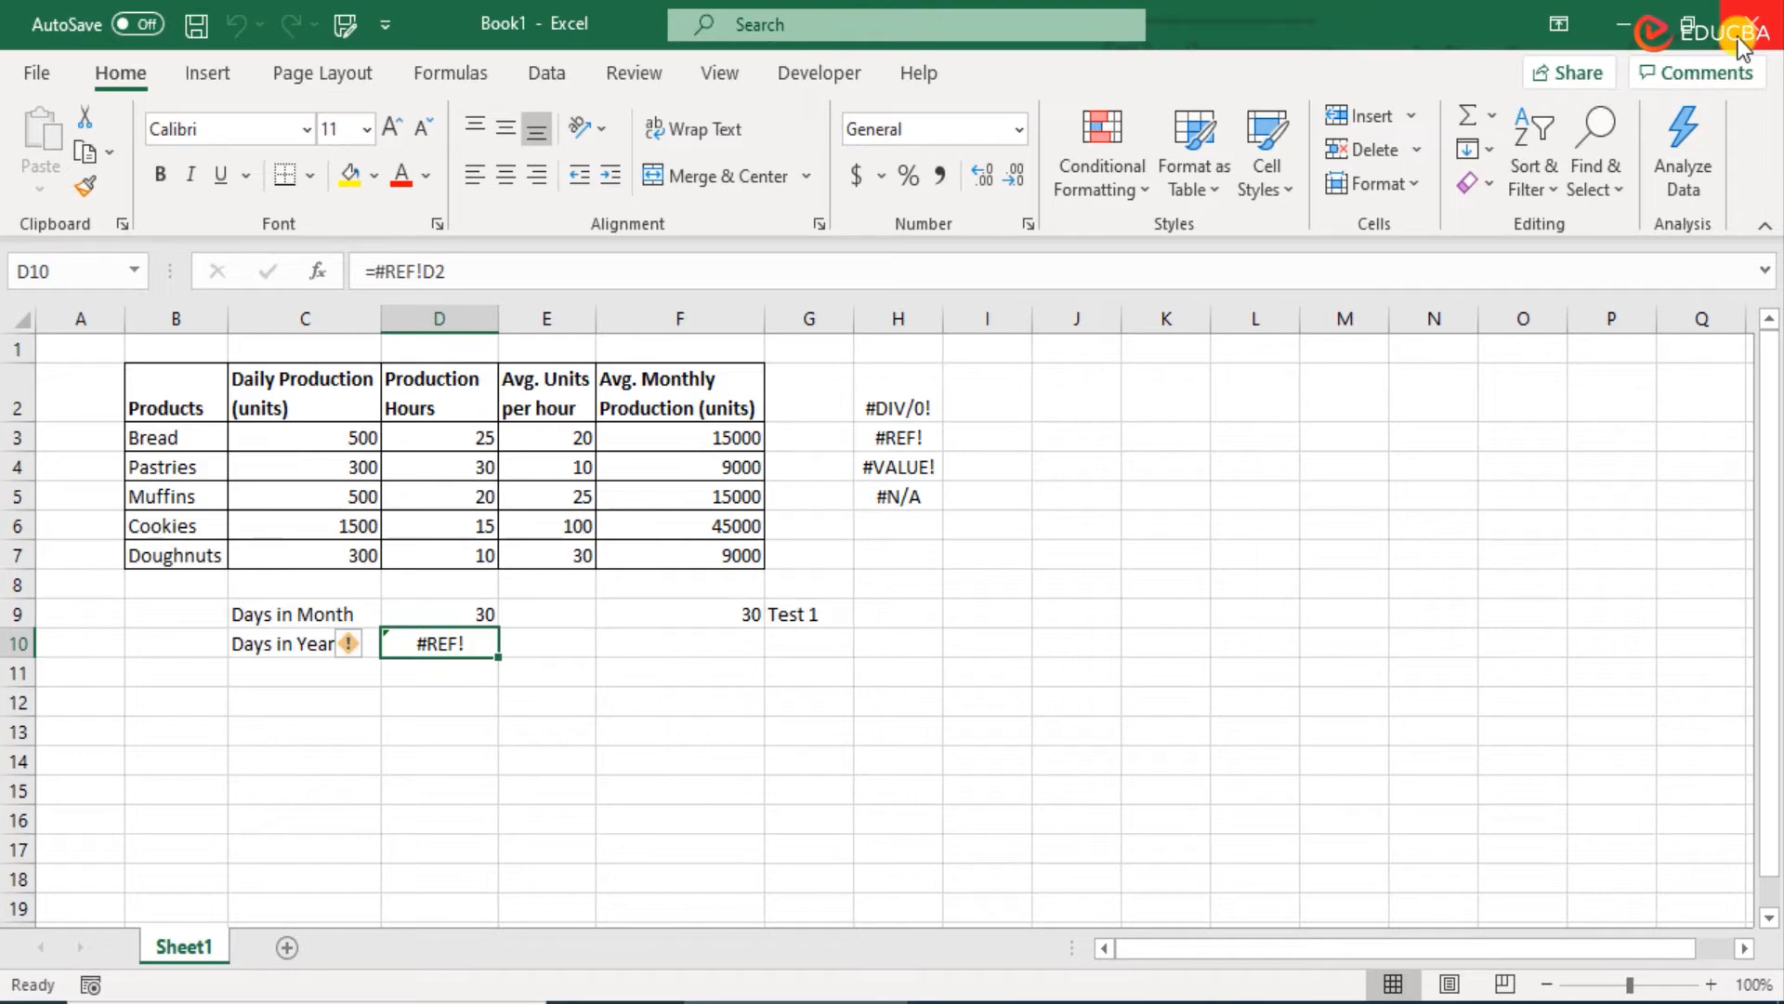
left_click(1746, 33)
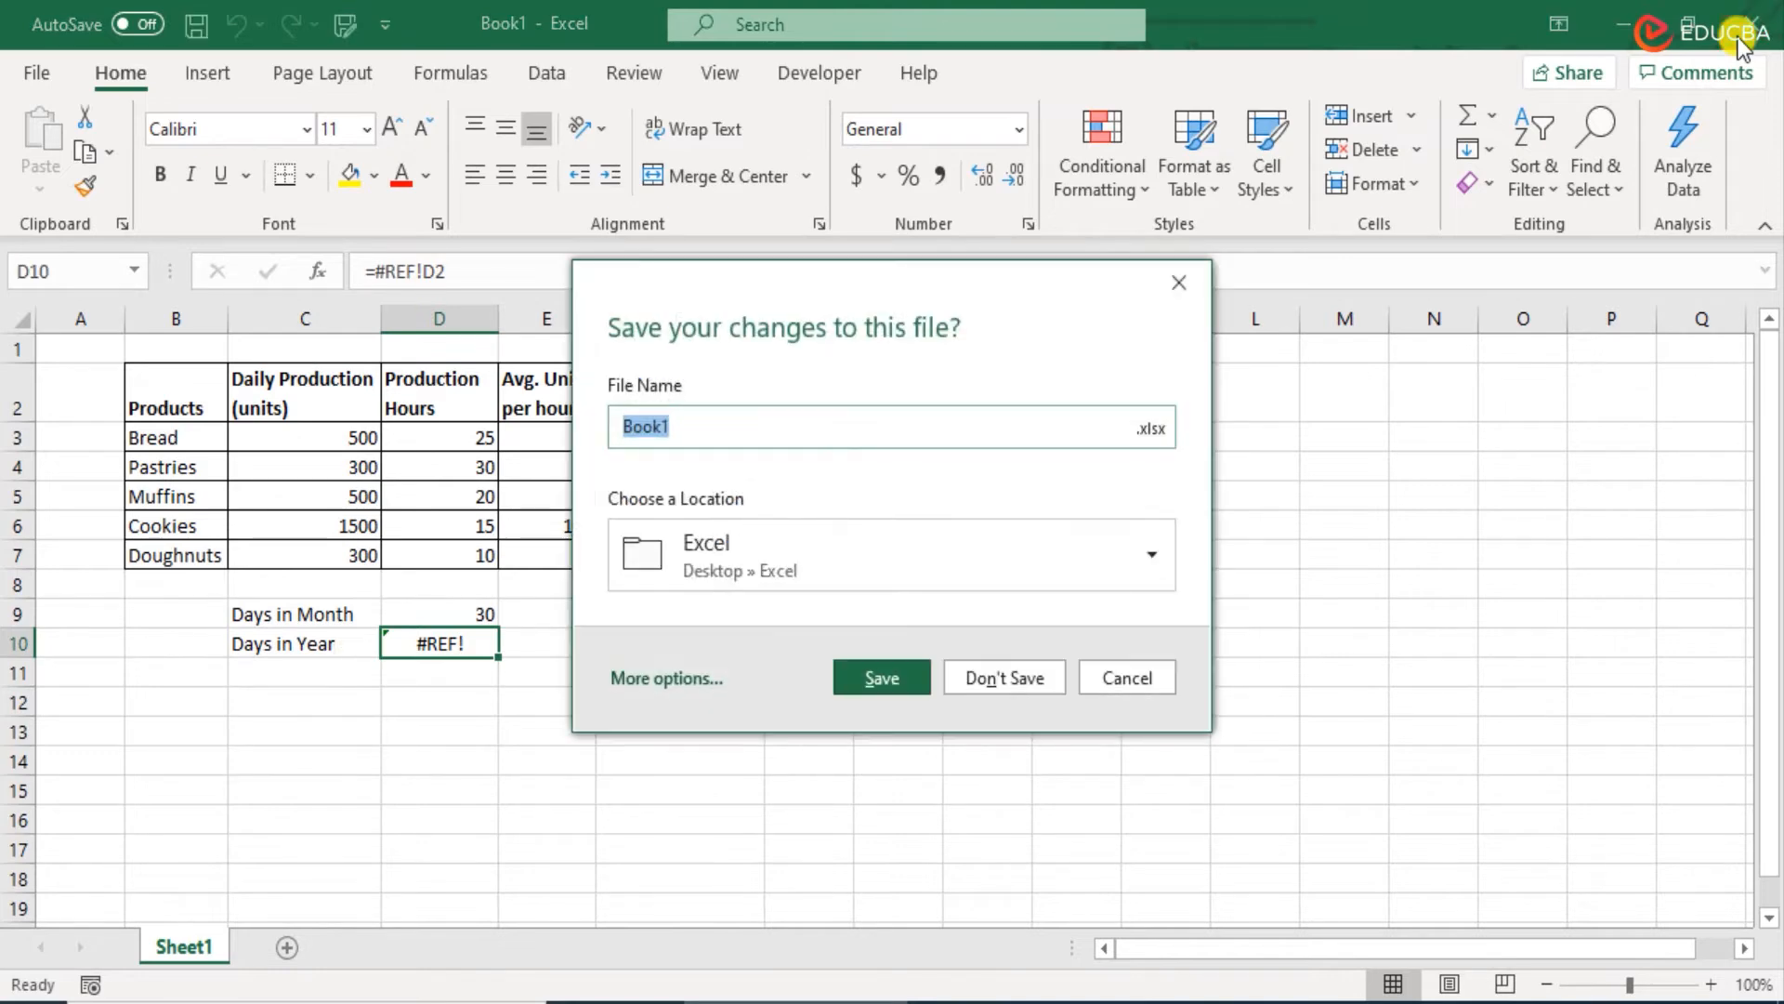
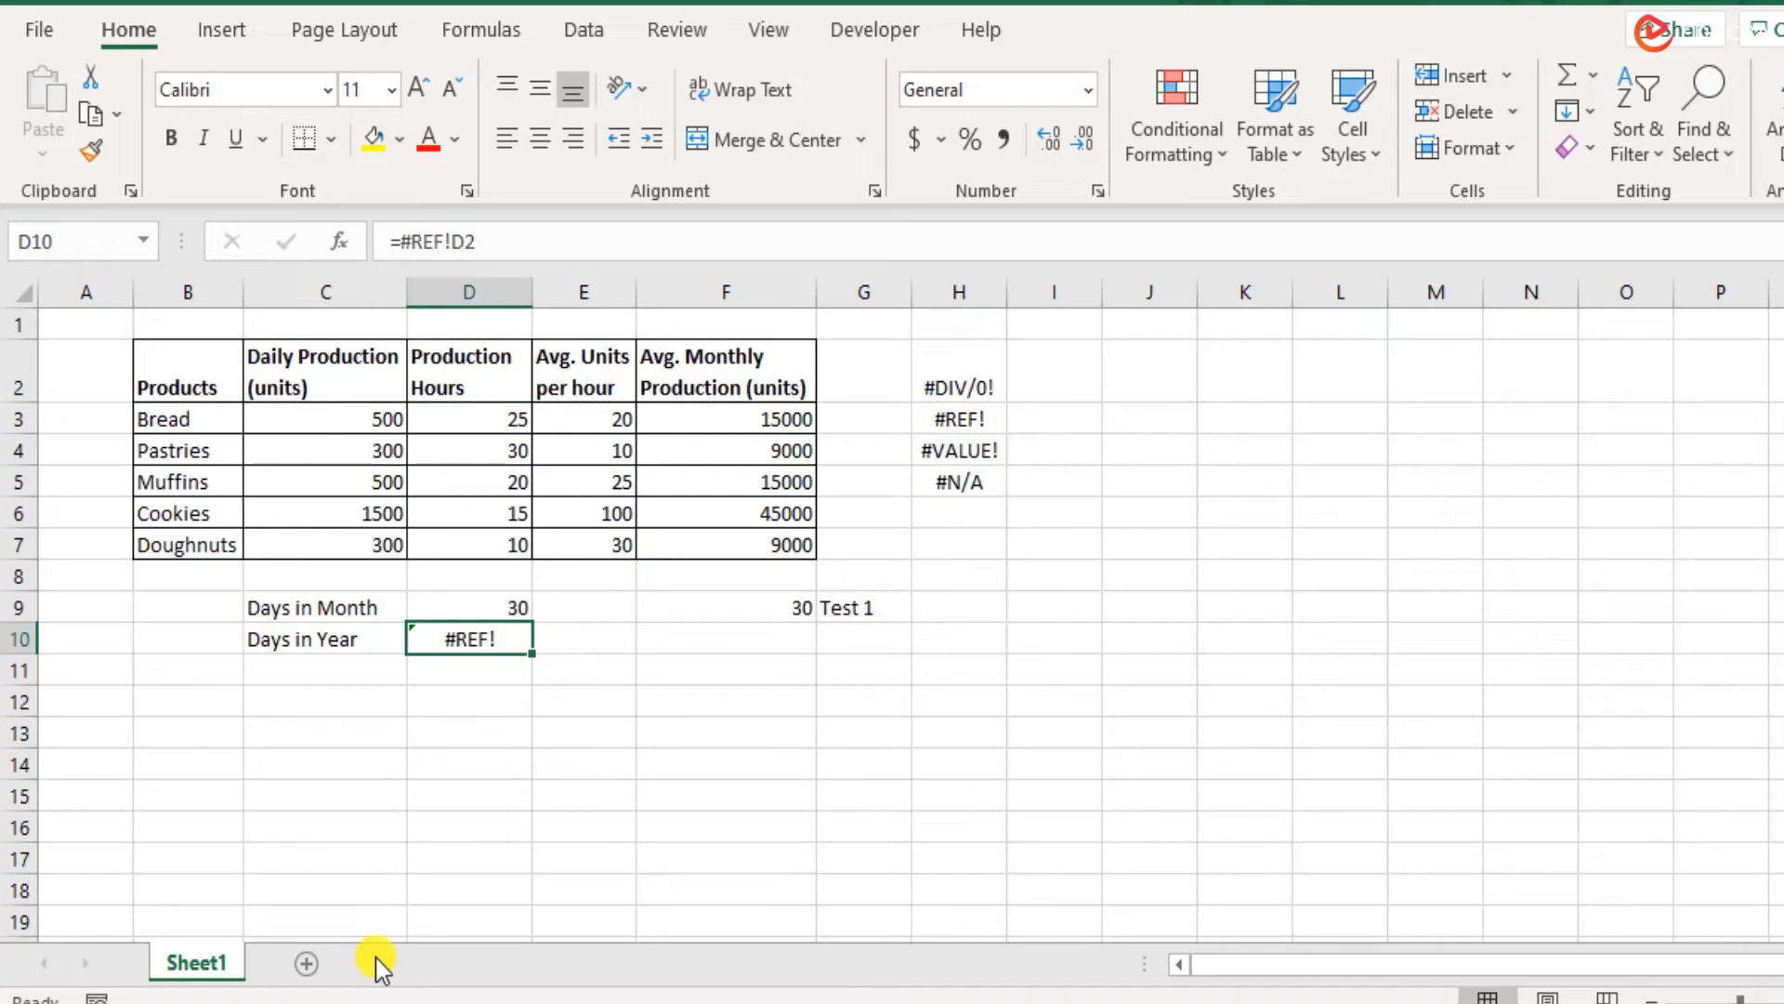
left_click(96, 324)
double_click(100, 321)
key("Escape")
Check the formulas in D10 and E5, and clear the Test 1 label from G9.
left_click(517, 634)
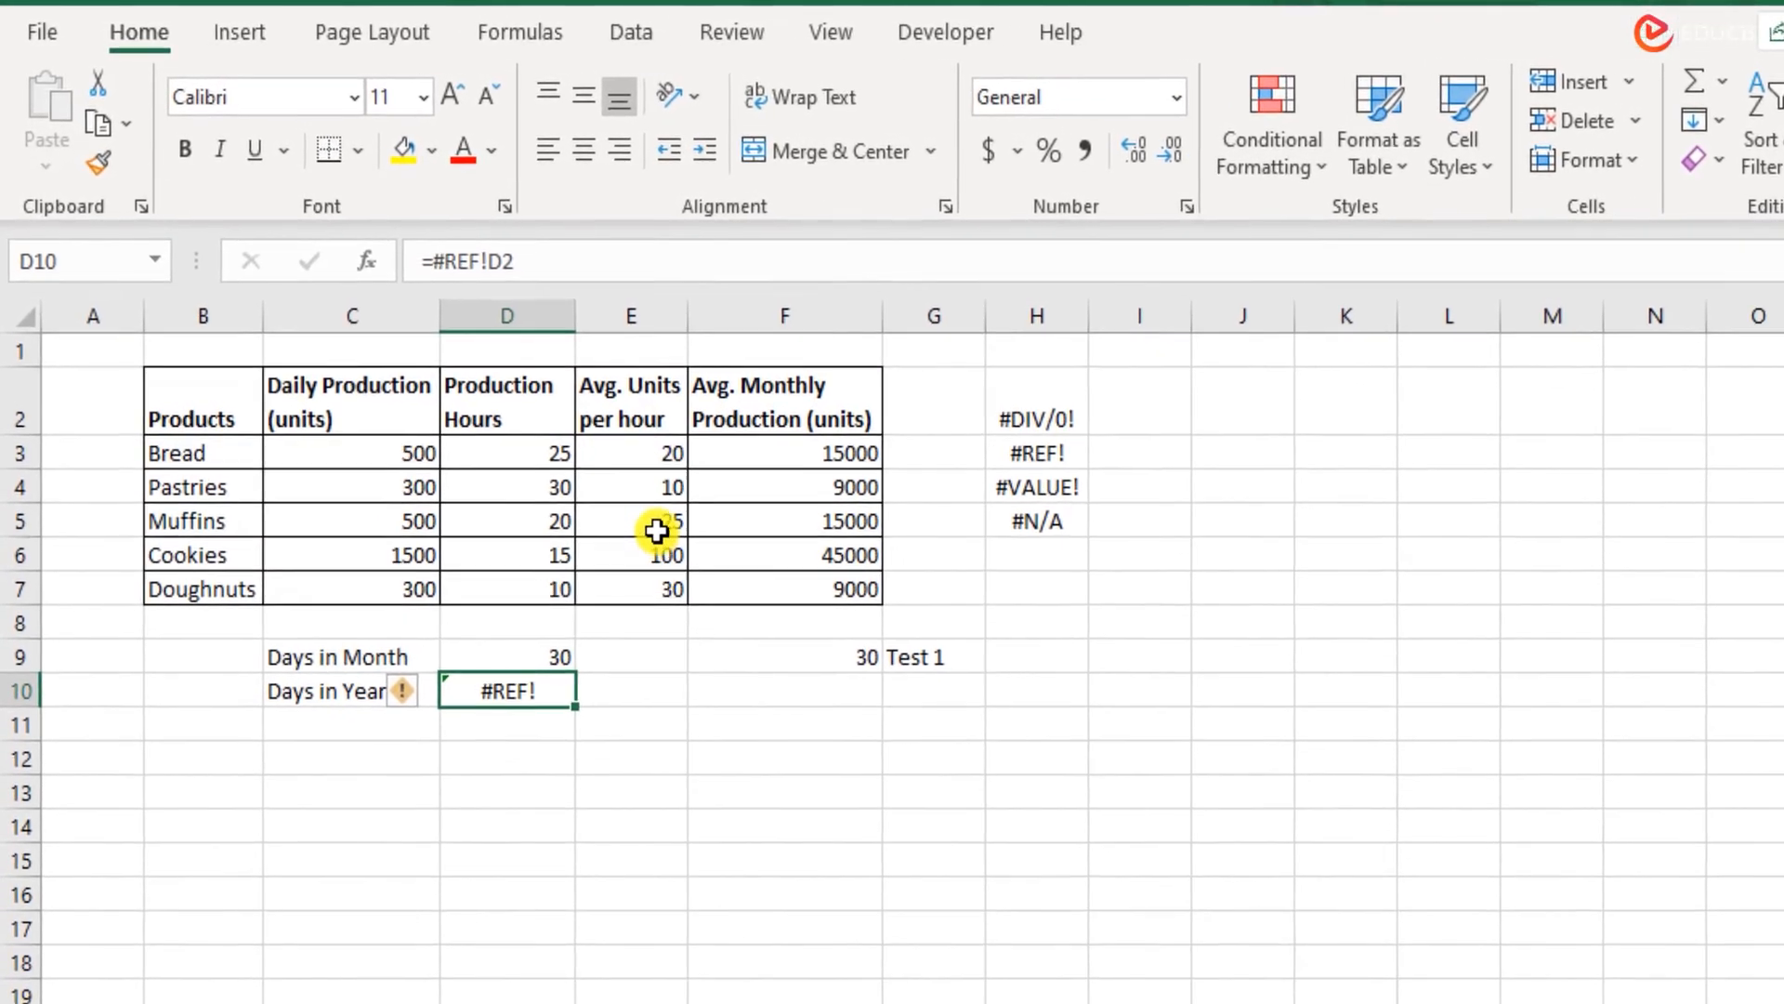
left_click(608, 486)
double_click(659, 526)
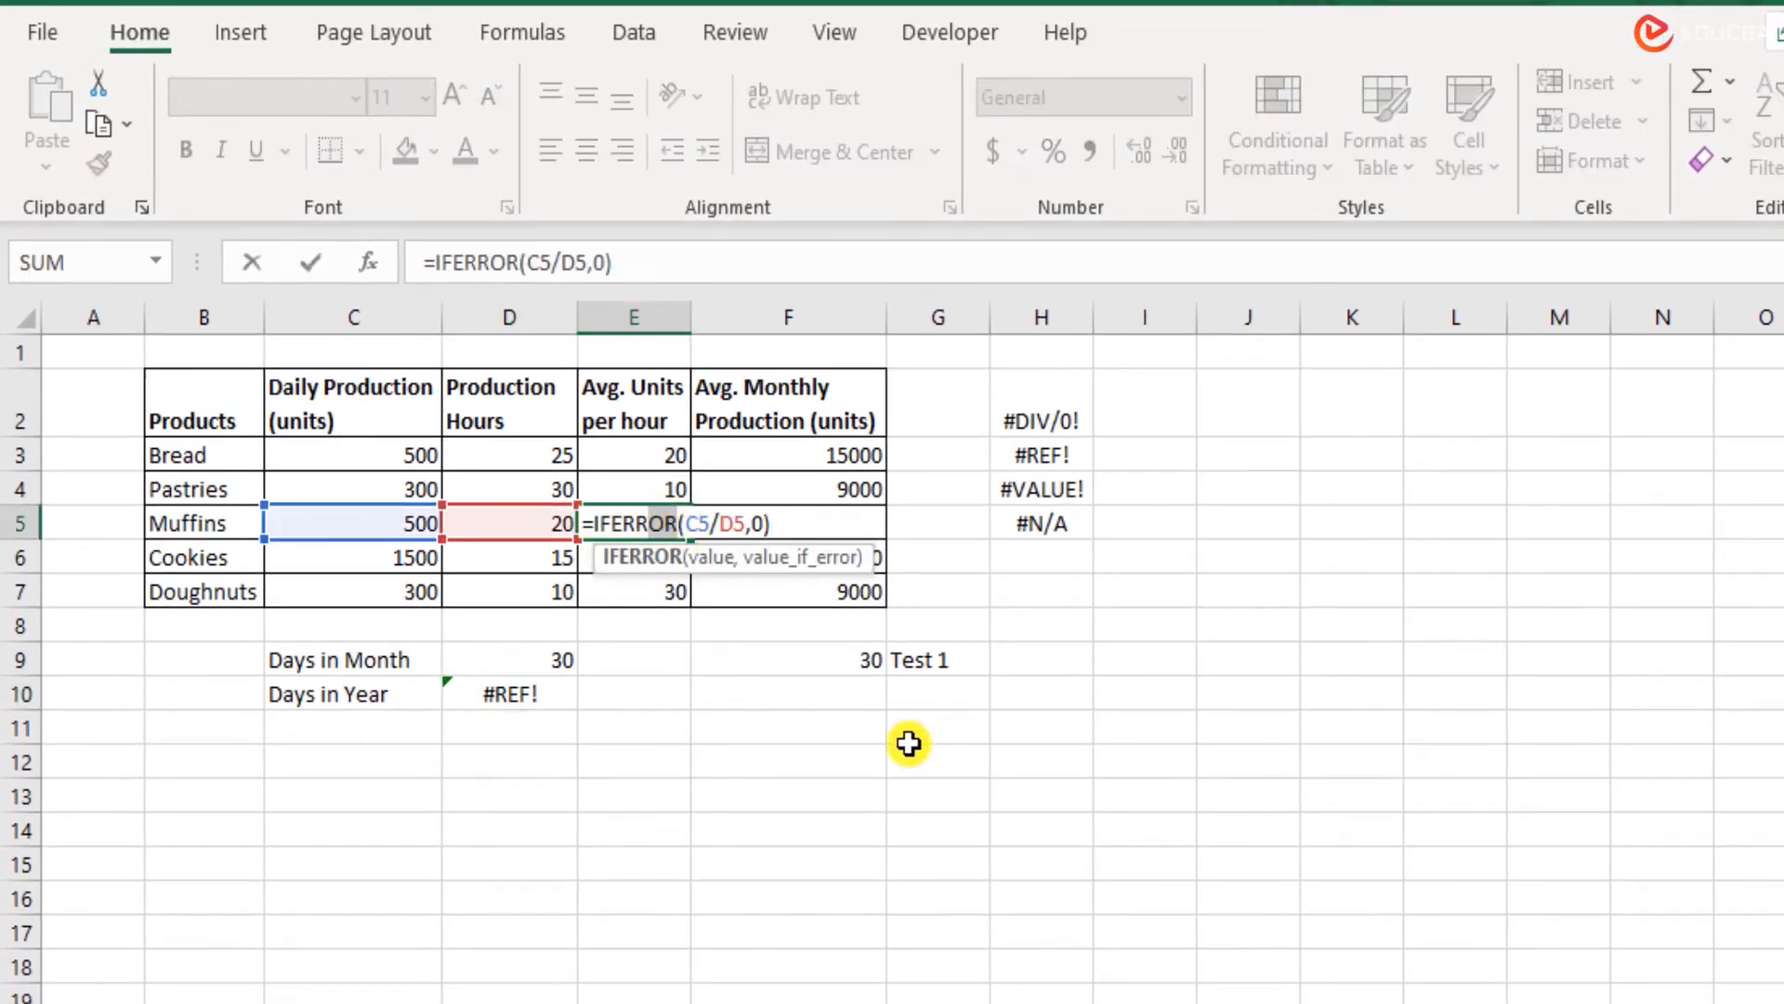
key("Escape")
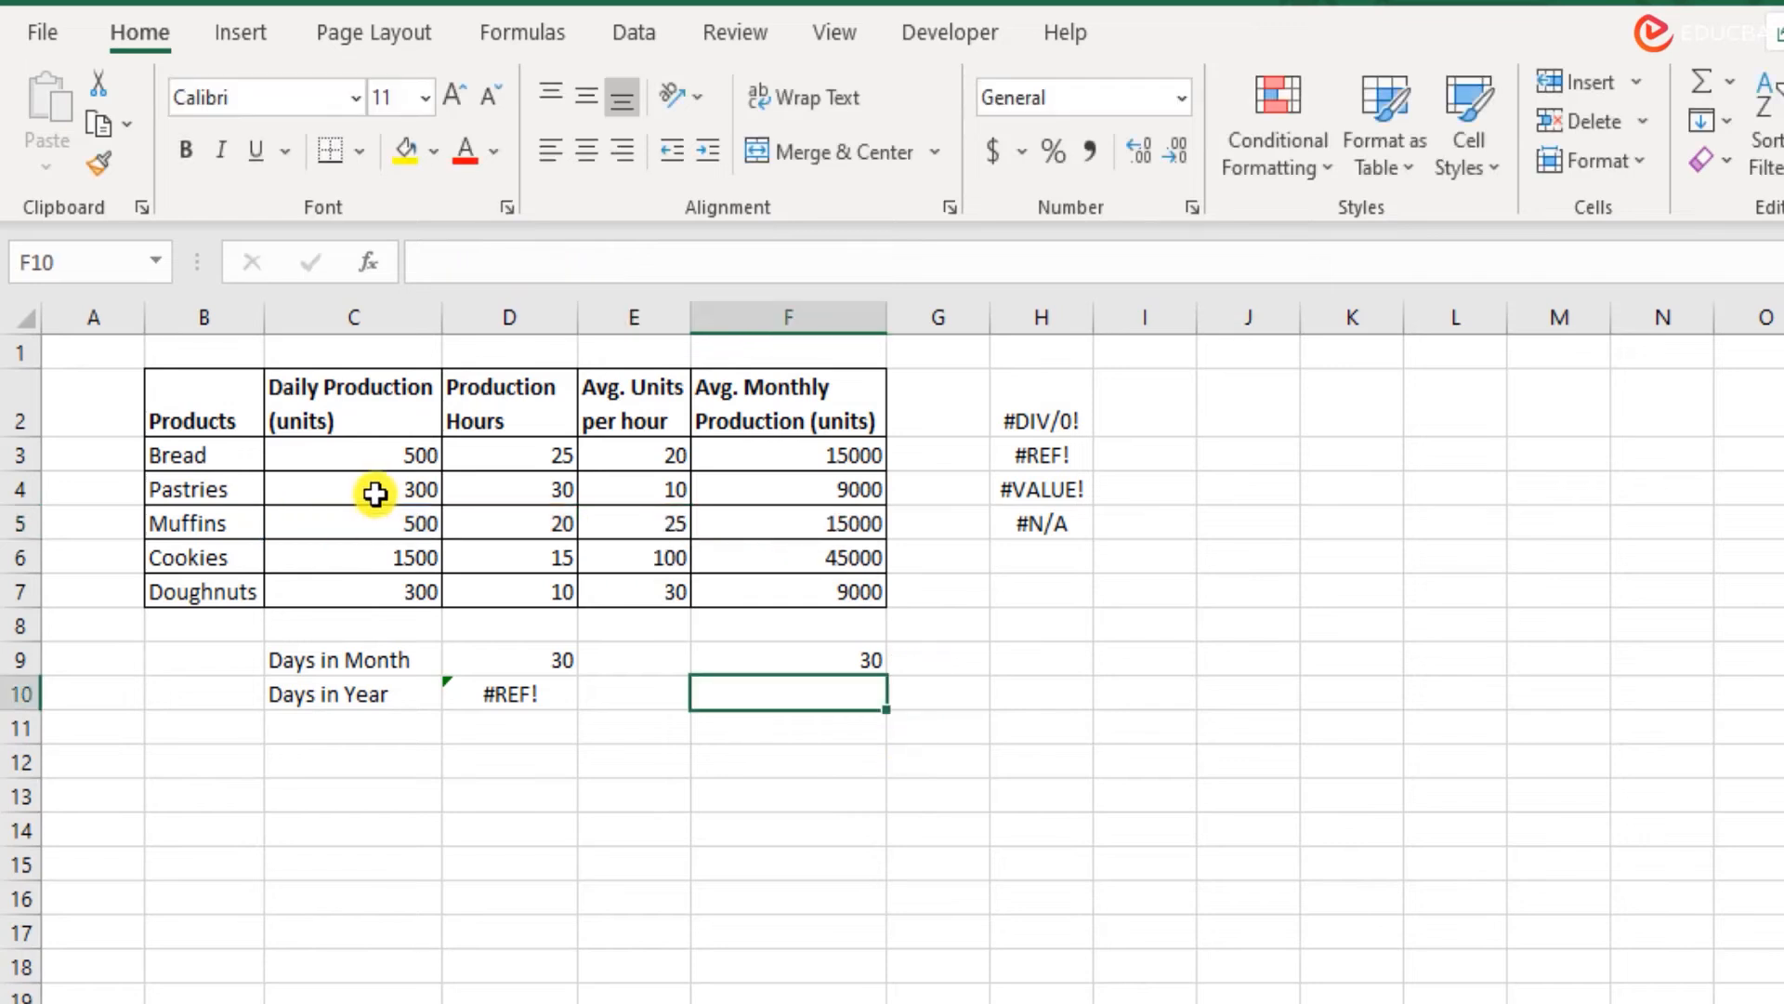
Enter Cookies' daily production in C6 with Indian-style comma separators as 1,50,000.
left_click(371, 493)
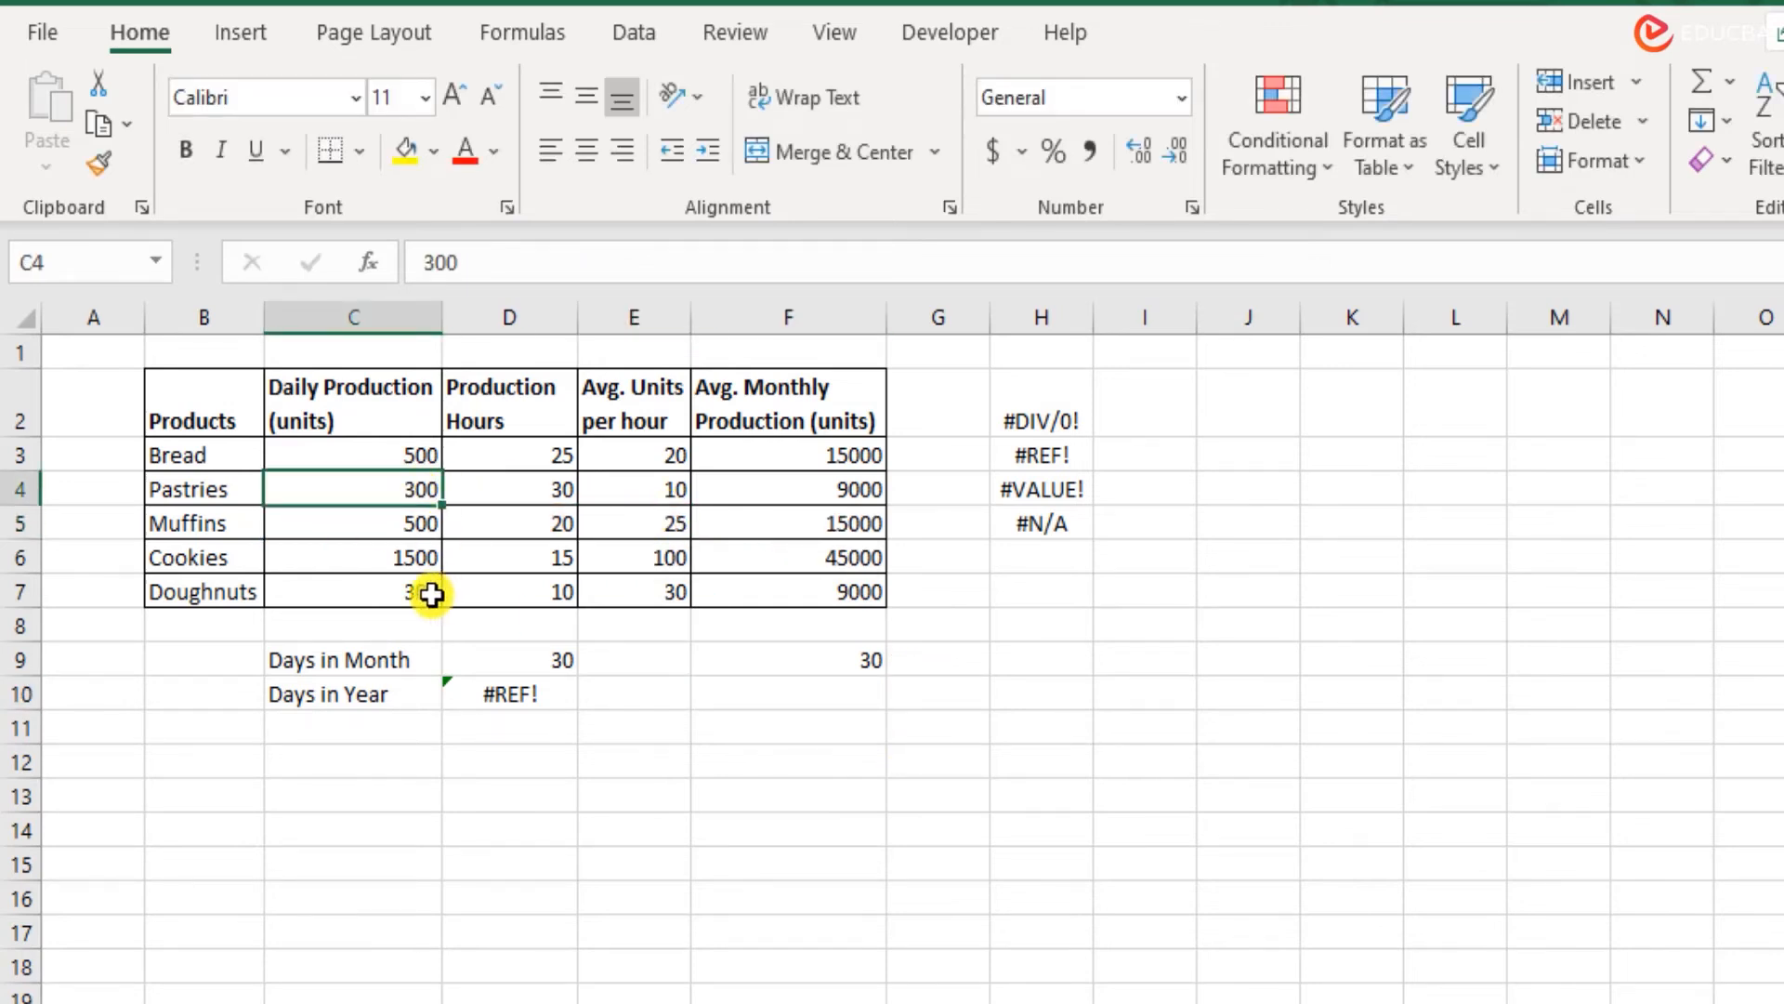
double_click(395, 556)
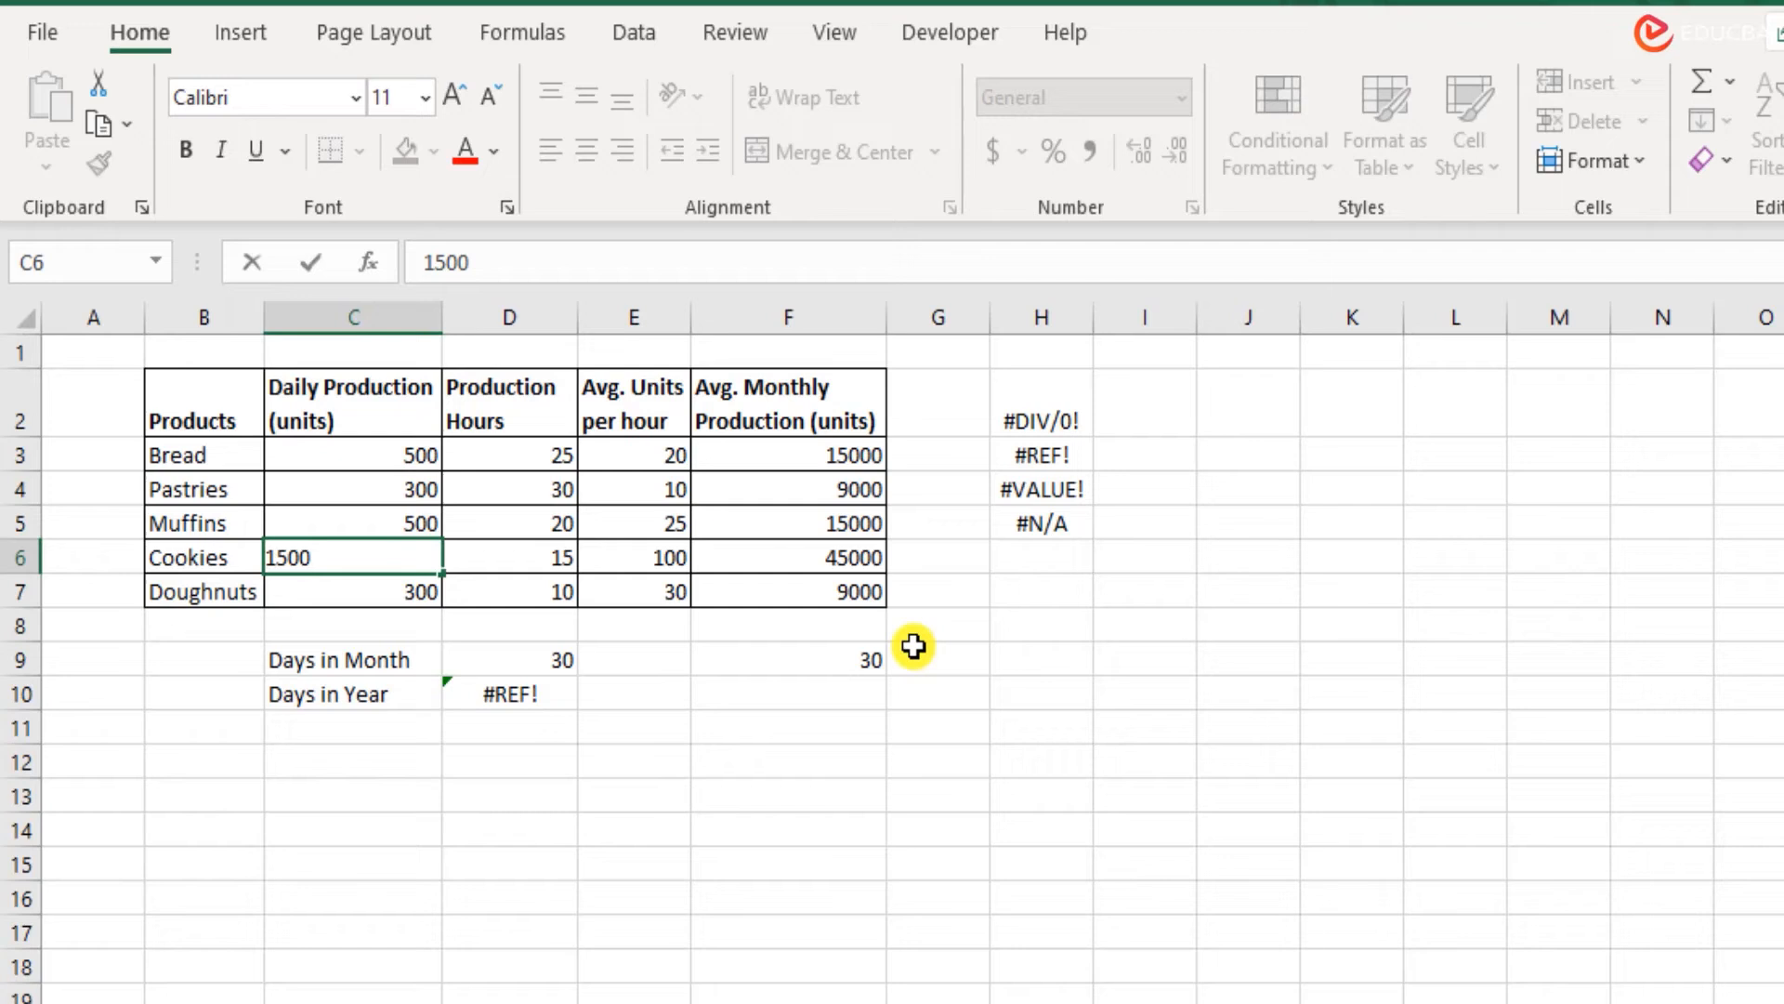
type("00")
key("Left")
key("Left")
type(",")
key("Left")
key("Left")
key("Left")
type(",")
key("Right")
key("Right")
key("Right")
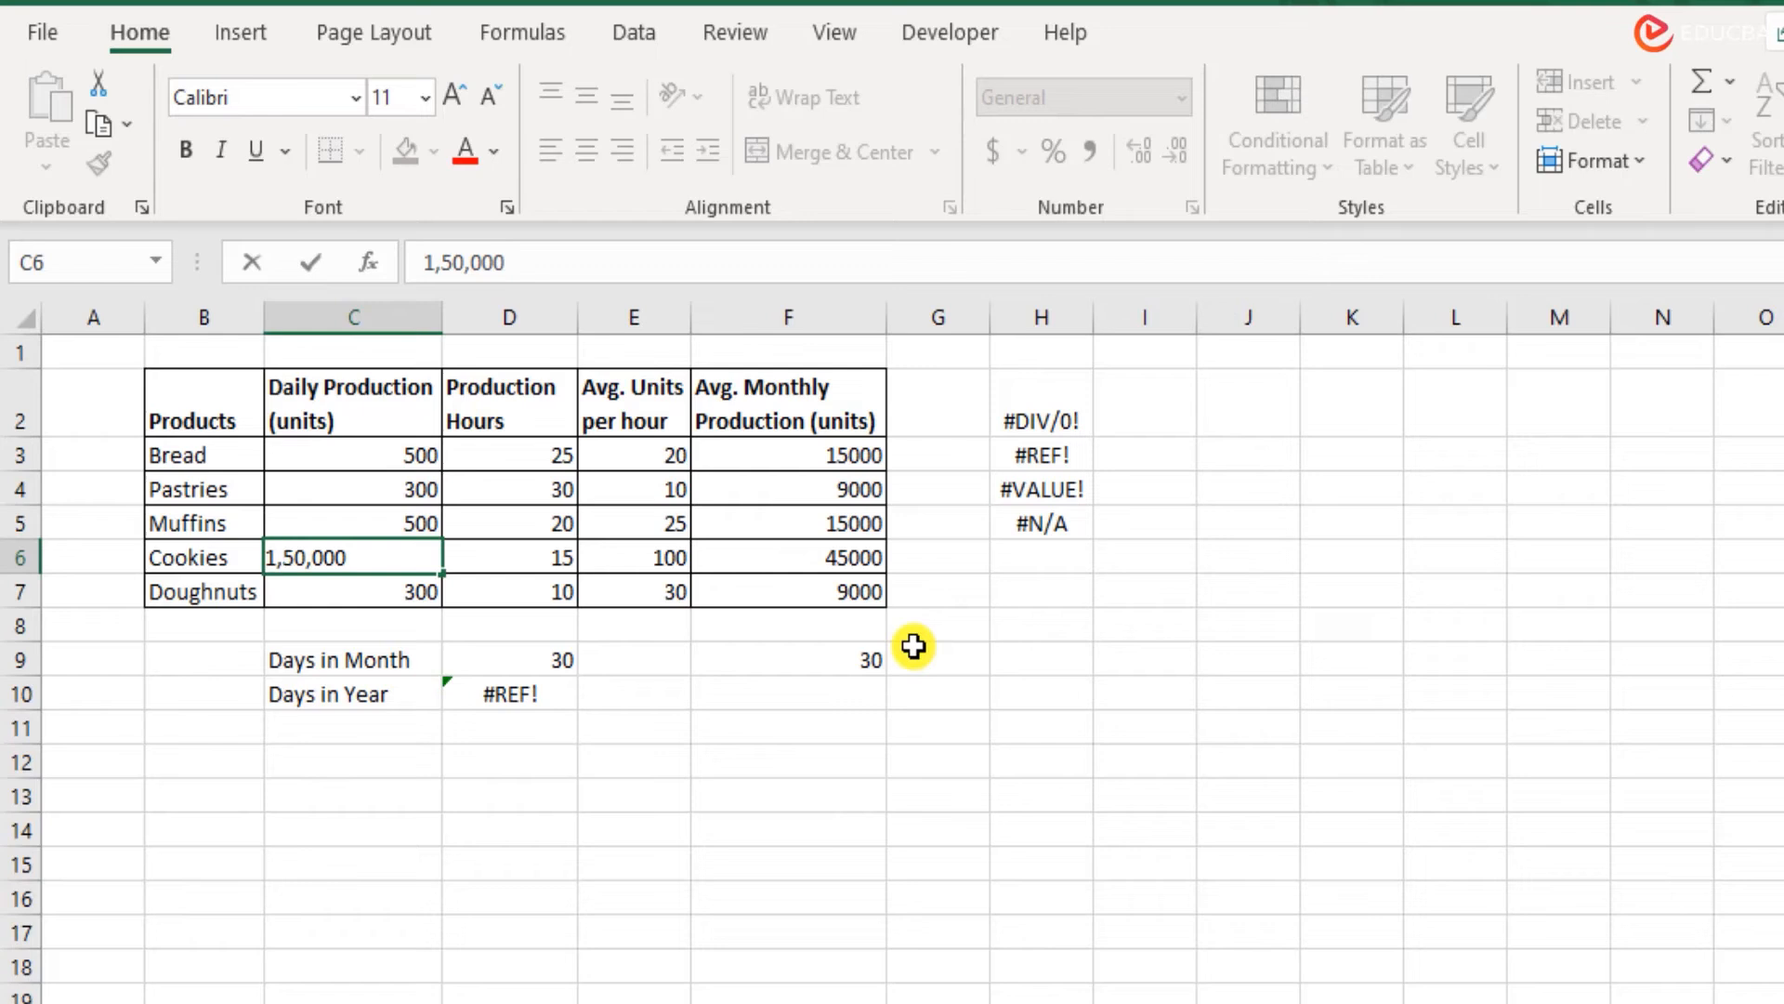
key("Right")
key("Right")
key("Right")
key("Left")
key("Left")
key("Left")
key("Return")
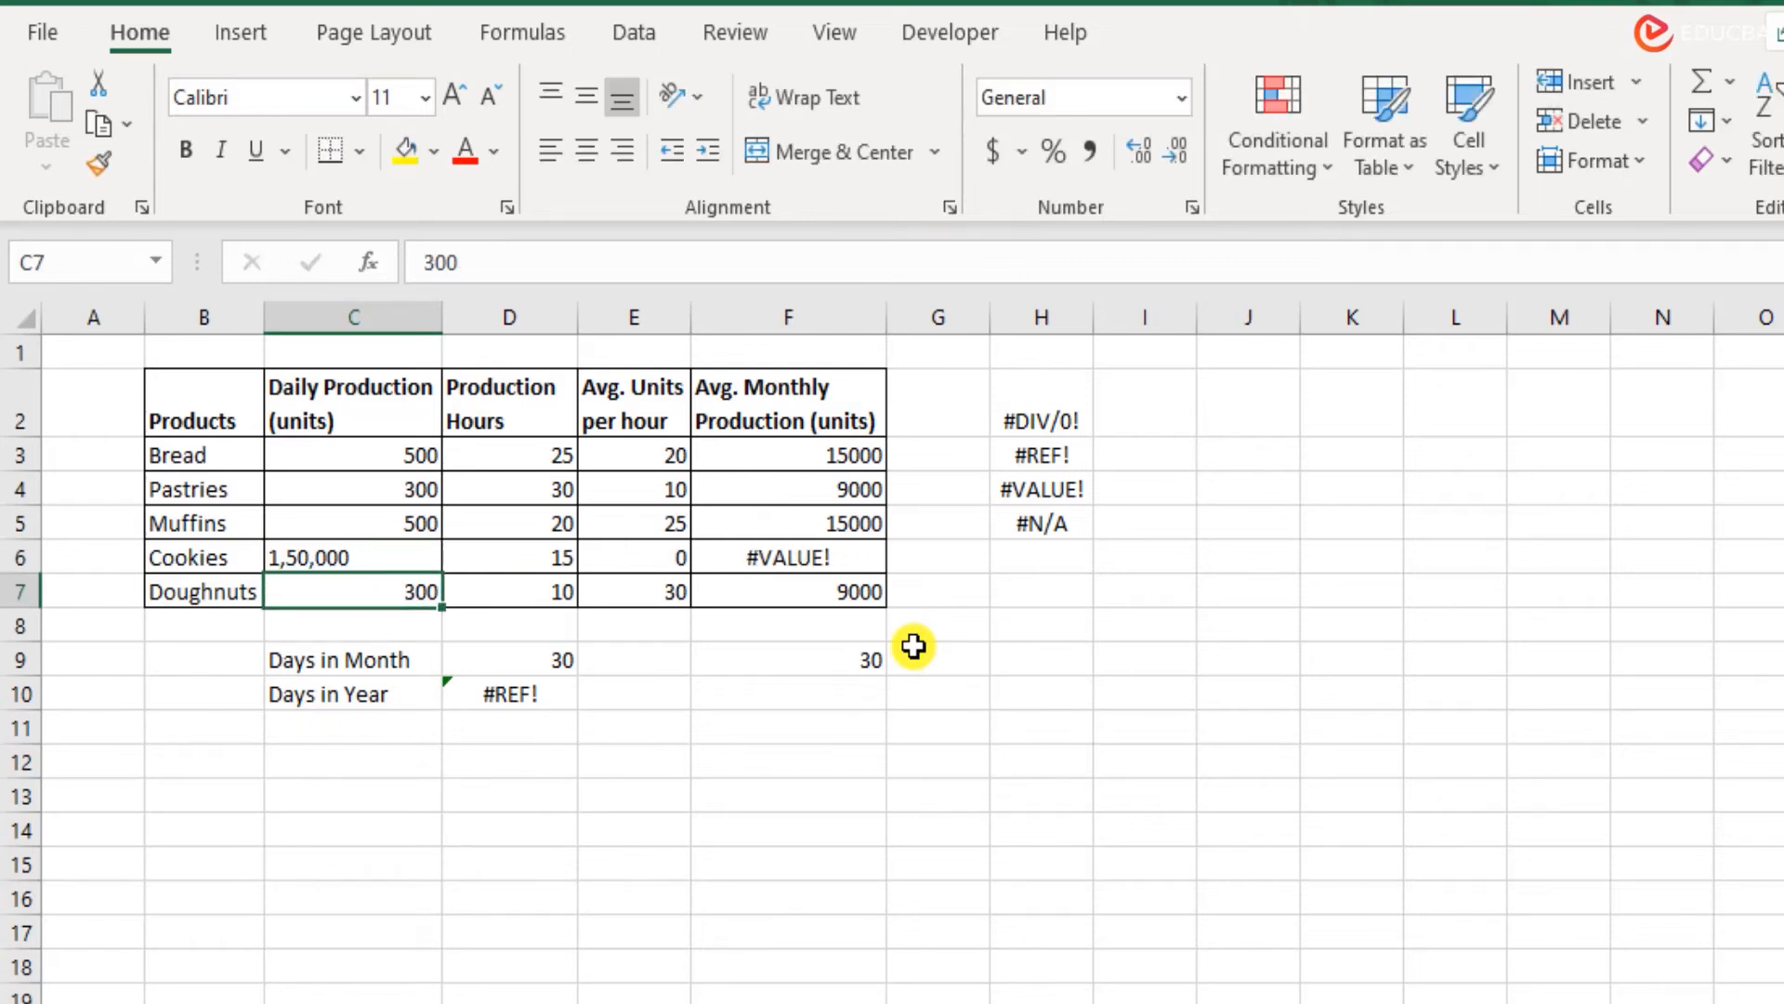
Trace how the comma-formatted entry in C6 affects the Cookies formulas across to Avg. Monthly Production in F6.
key("Up")
key("Right")
key("Right")
key("Right")
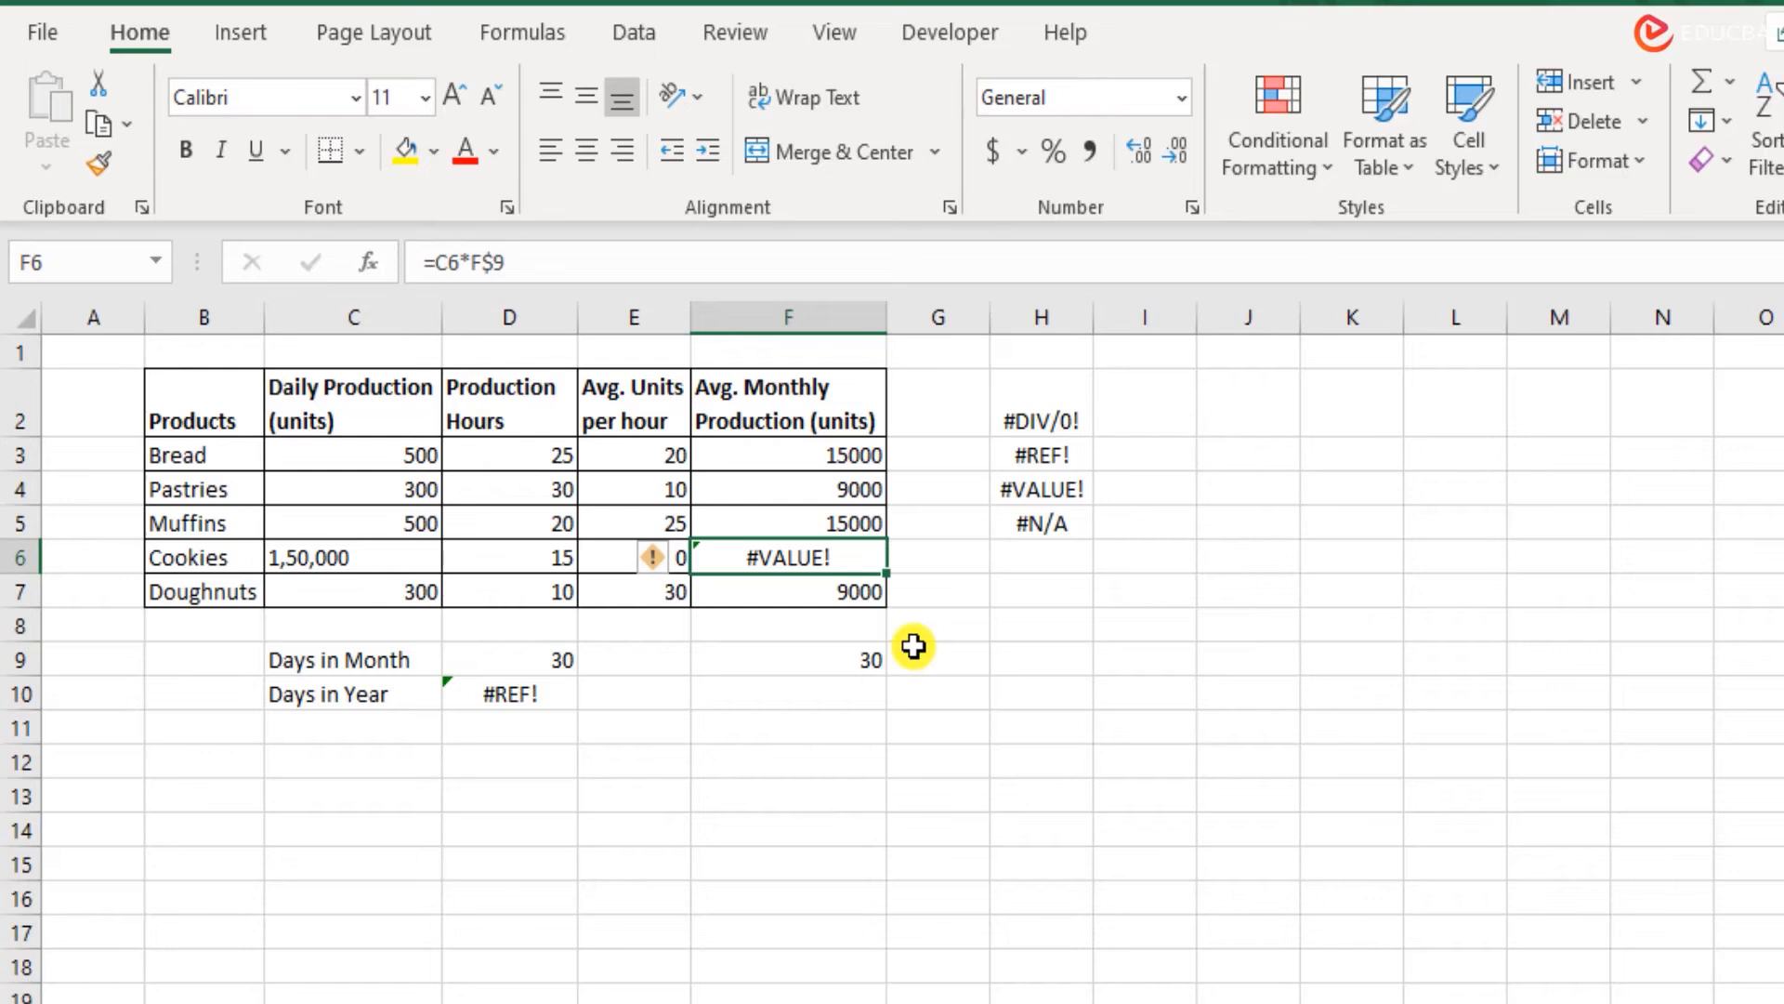
key("Left")
key("Left")
key("Left")
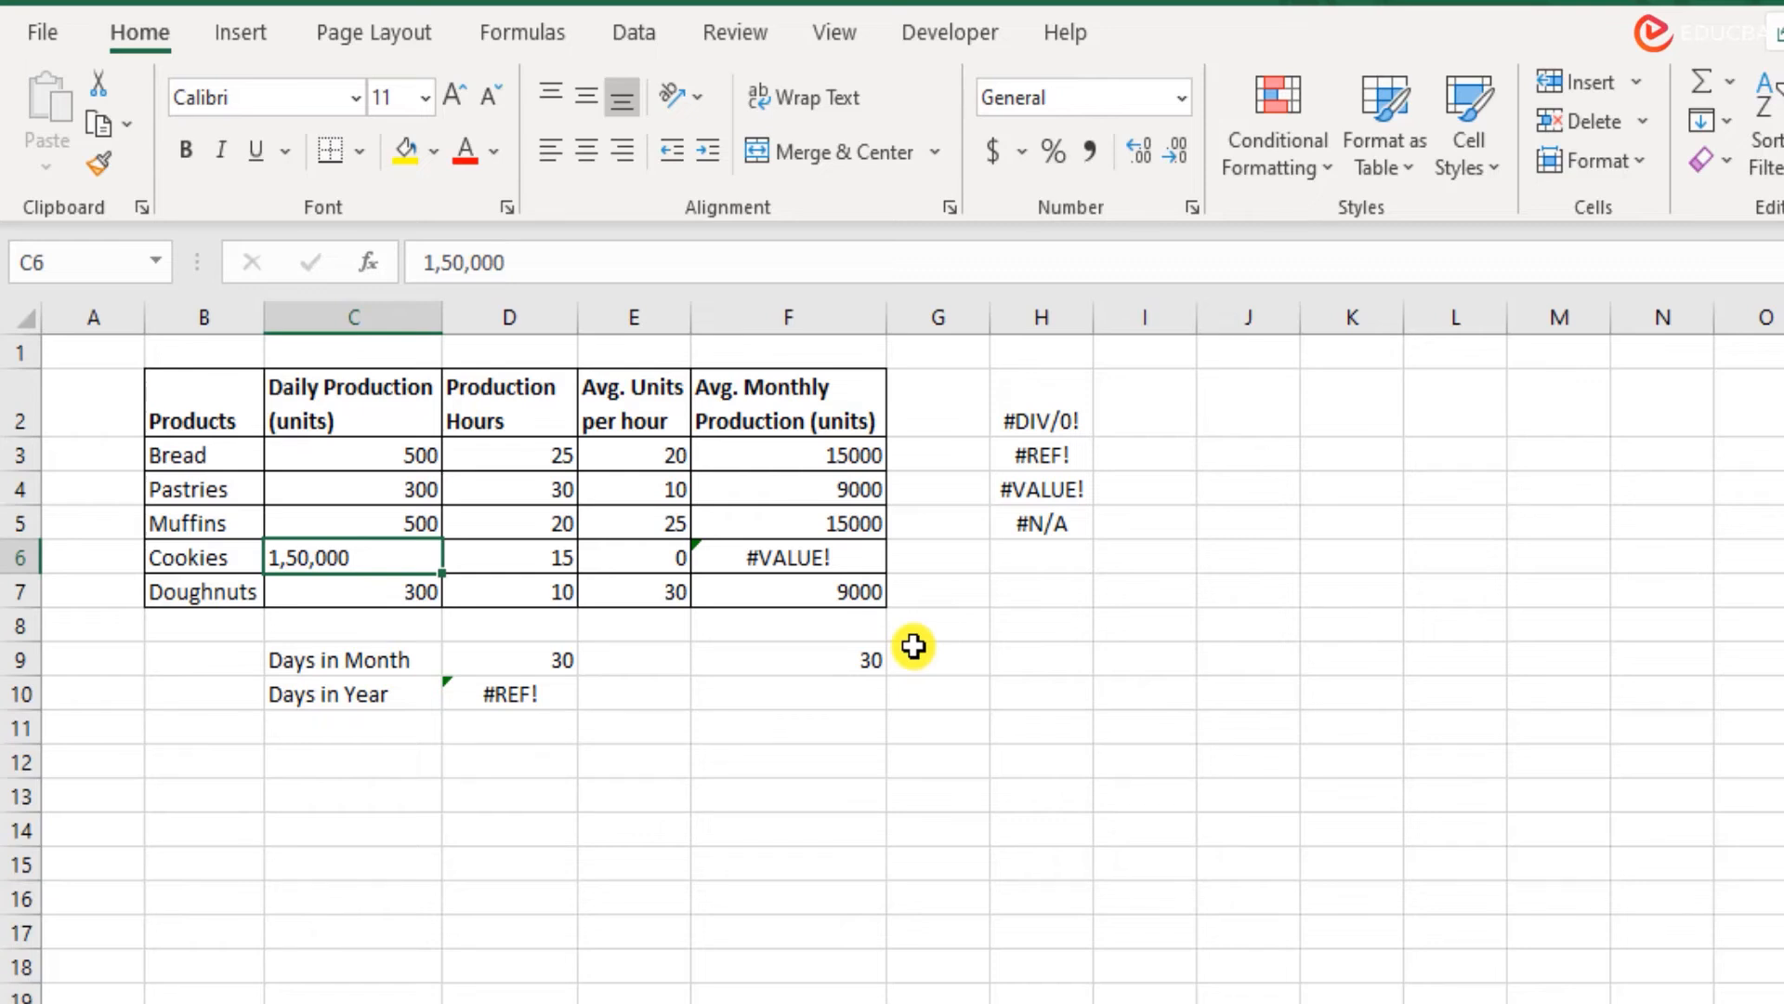
Remove both commas from Cookies' daily production in C6 so the entry is 150000.
key("F2")
key("Home")
key("Right")
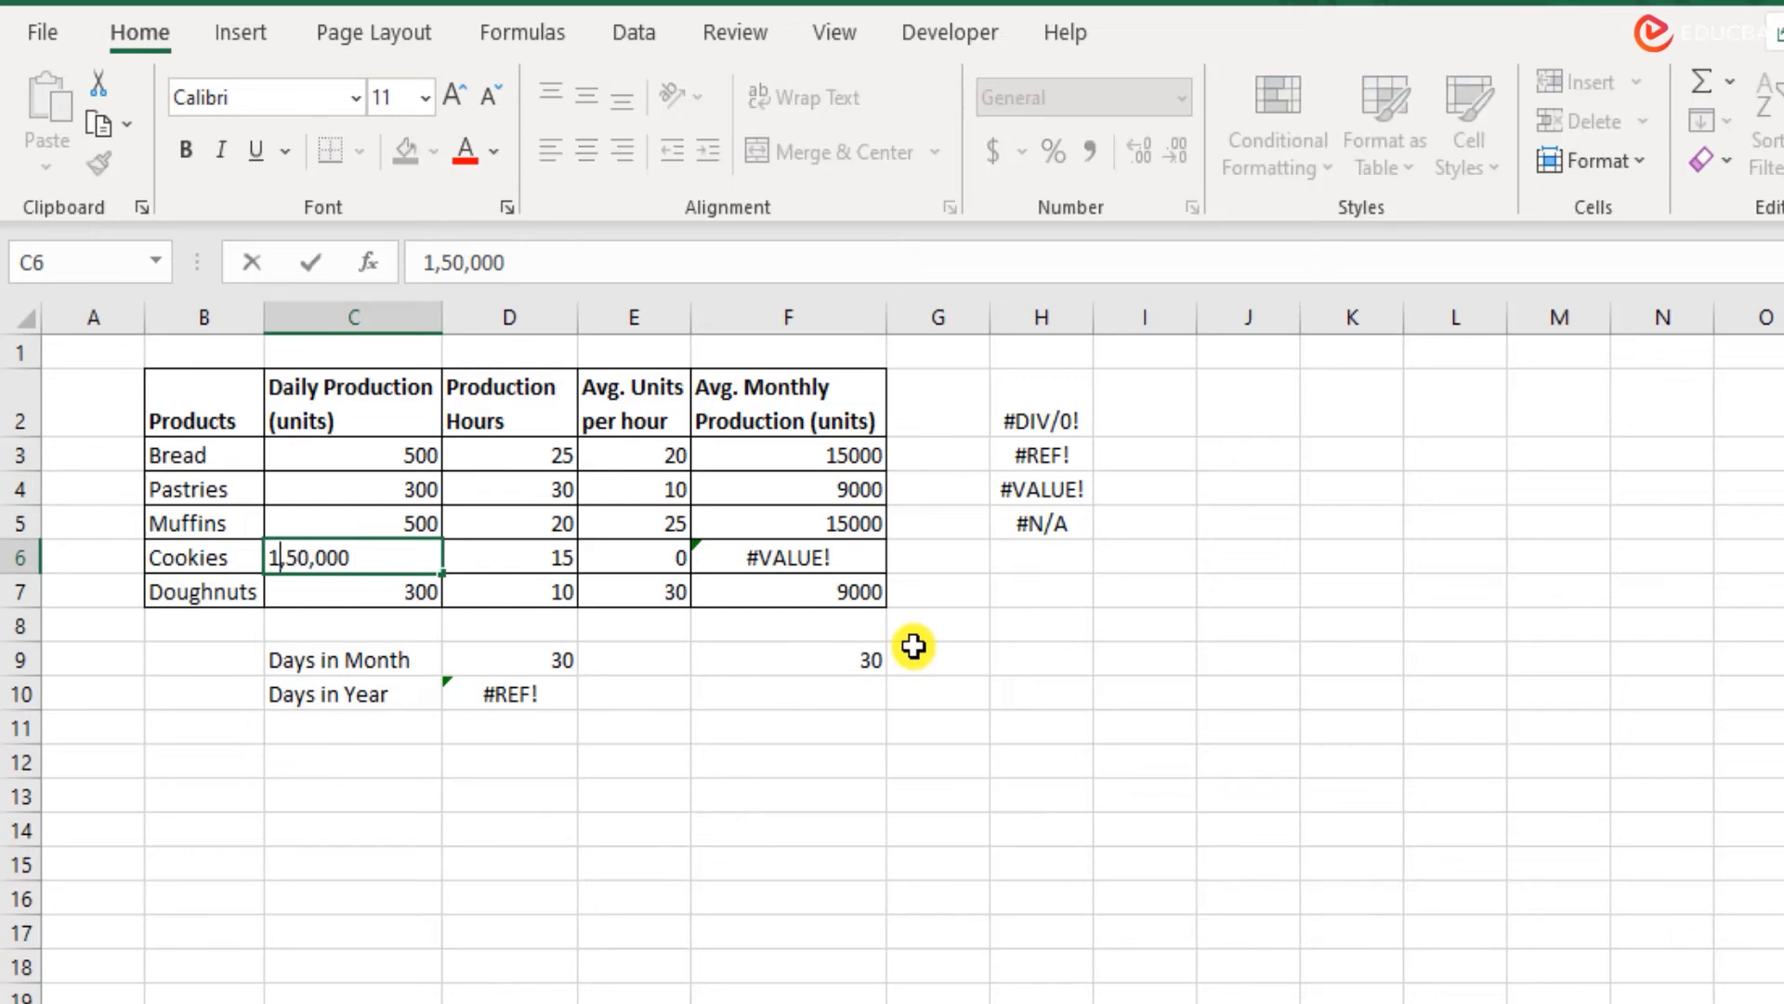
key("Delete")
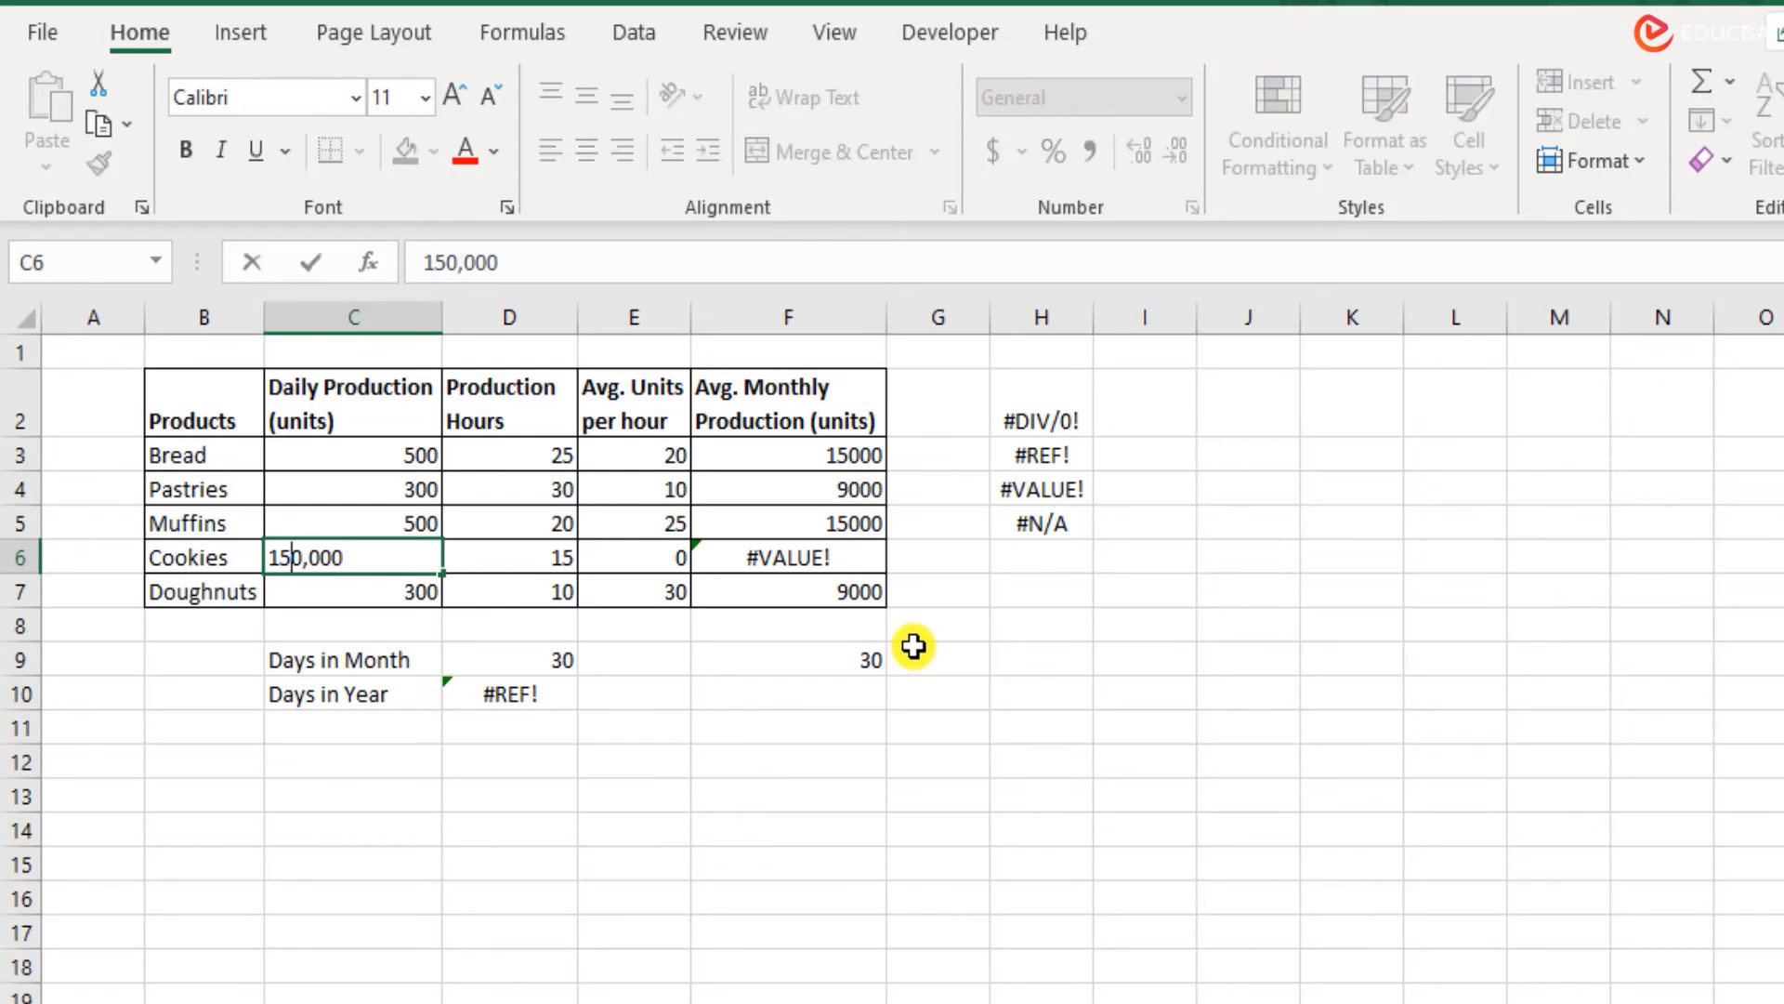
key("Right")
key("Delete")
key("Return")
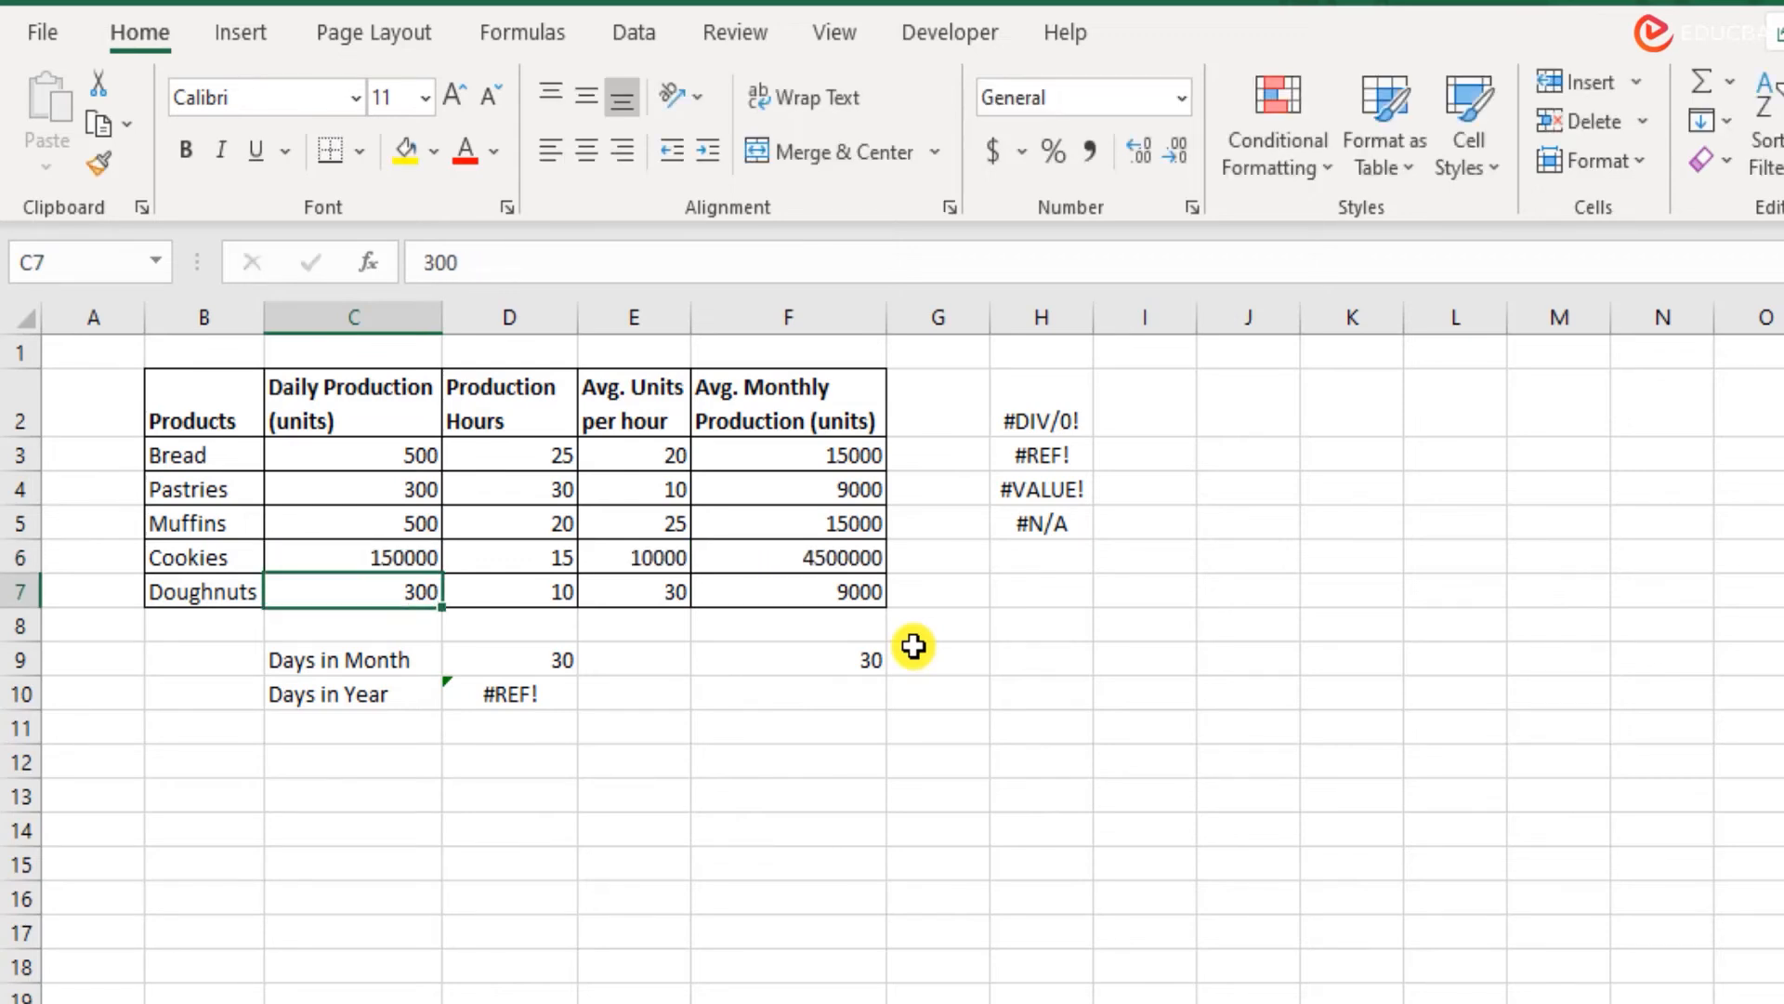
Change Cookies' daily production in C6 to 1500,000 and check the neighbouring values in its row.
key("Right")
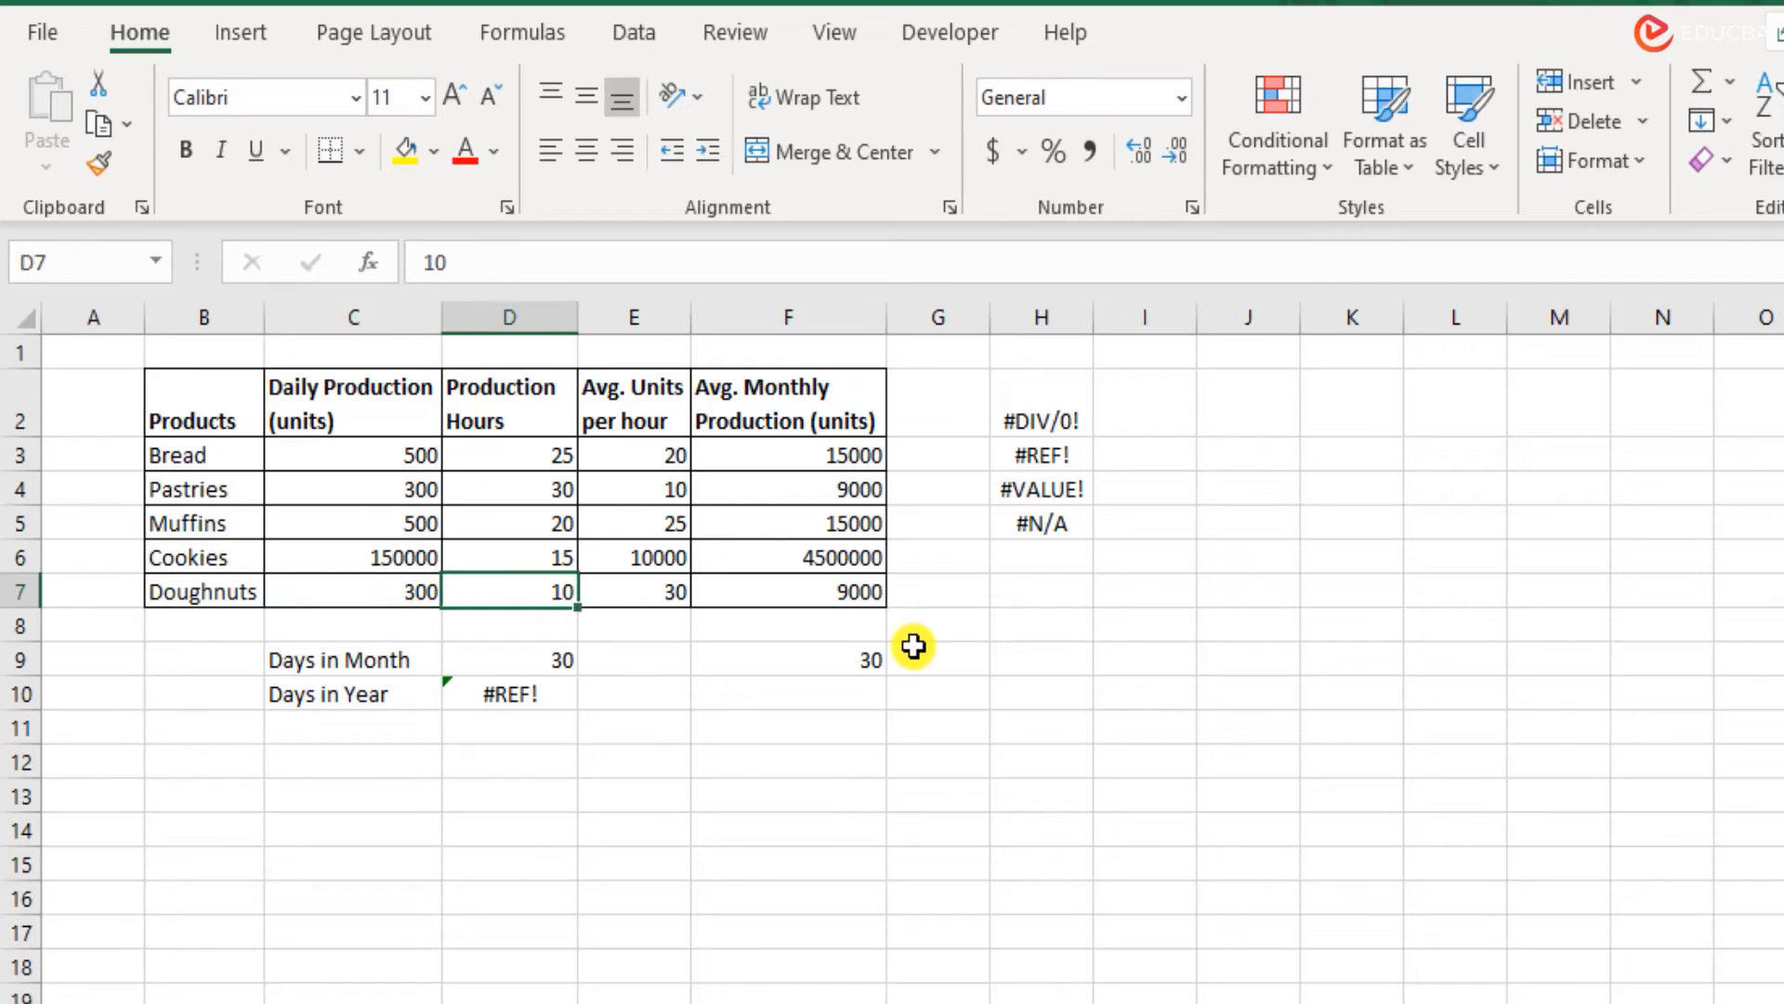
key("Up")
key("Left")
key("F2")
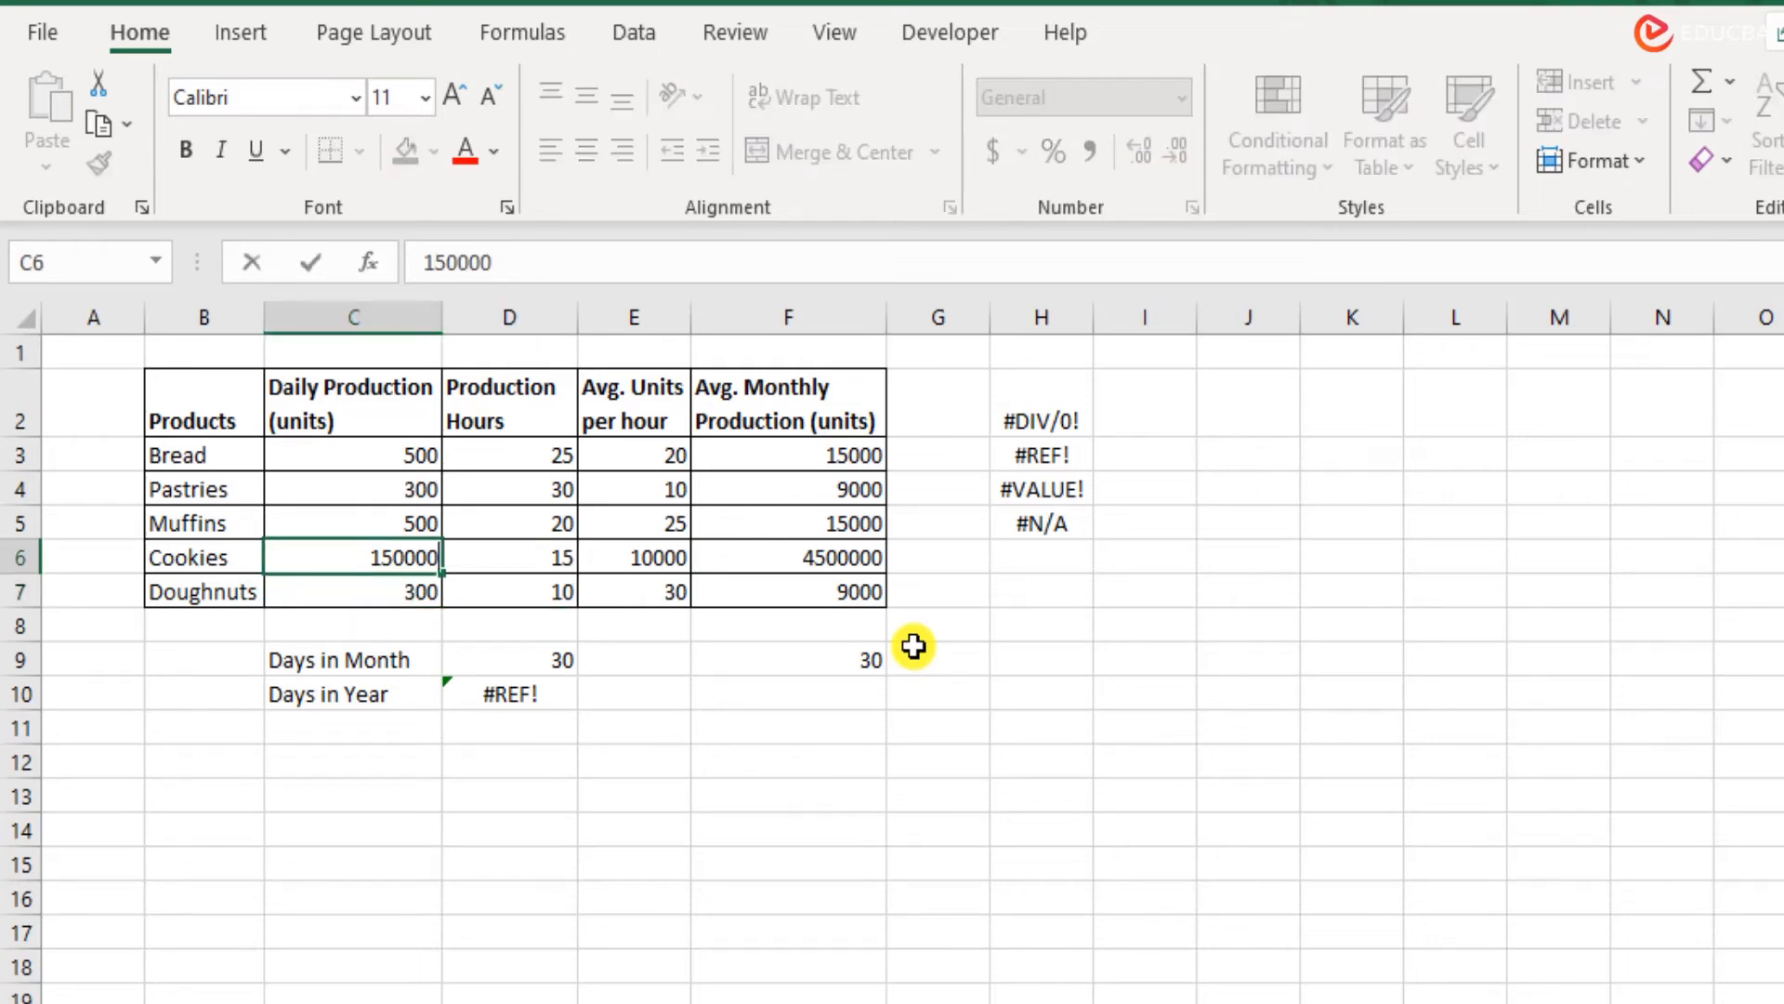
key("Left")
key("Left")
key("Left")
type(",")
key("Left")
type("0")
key("Return")
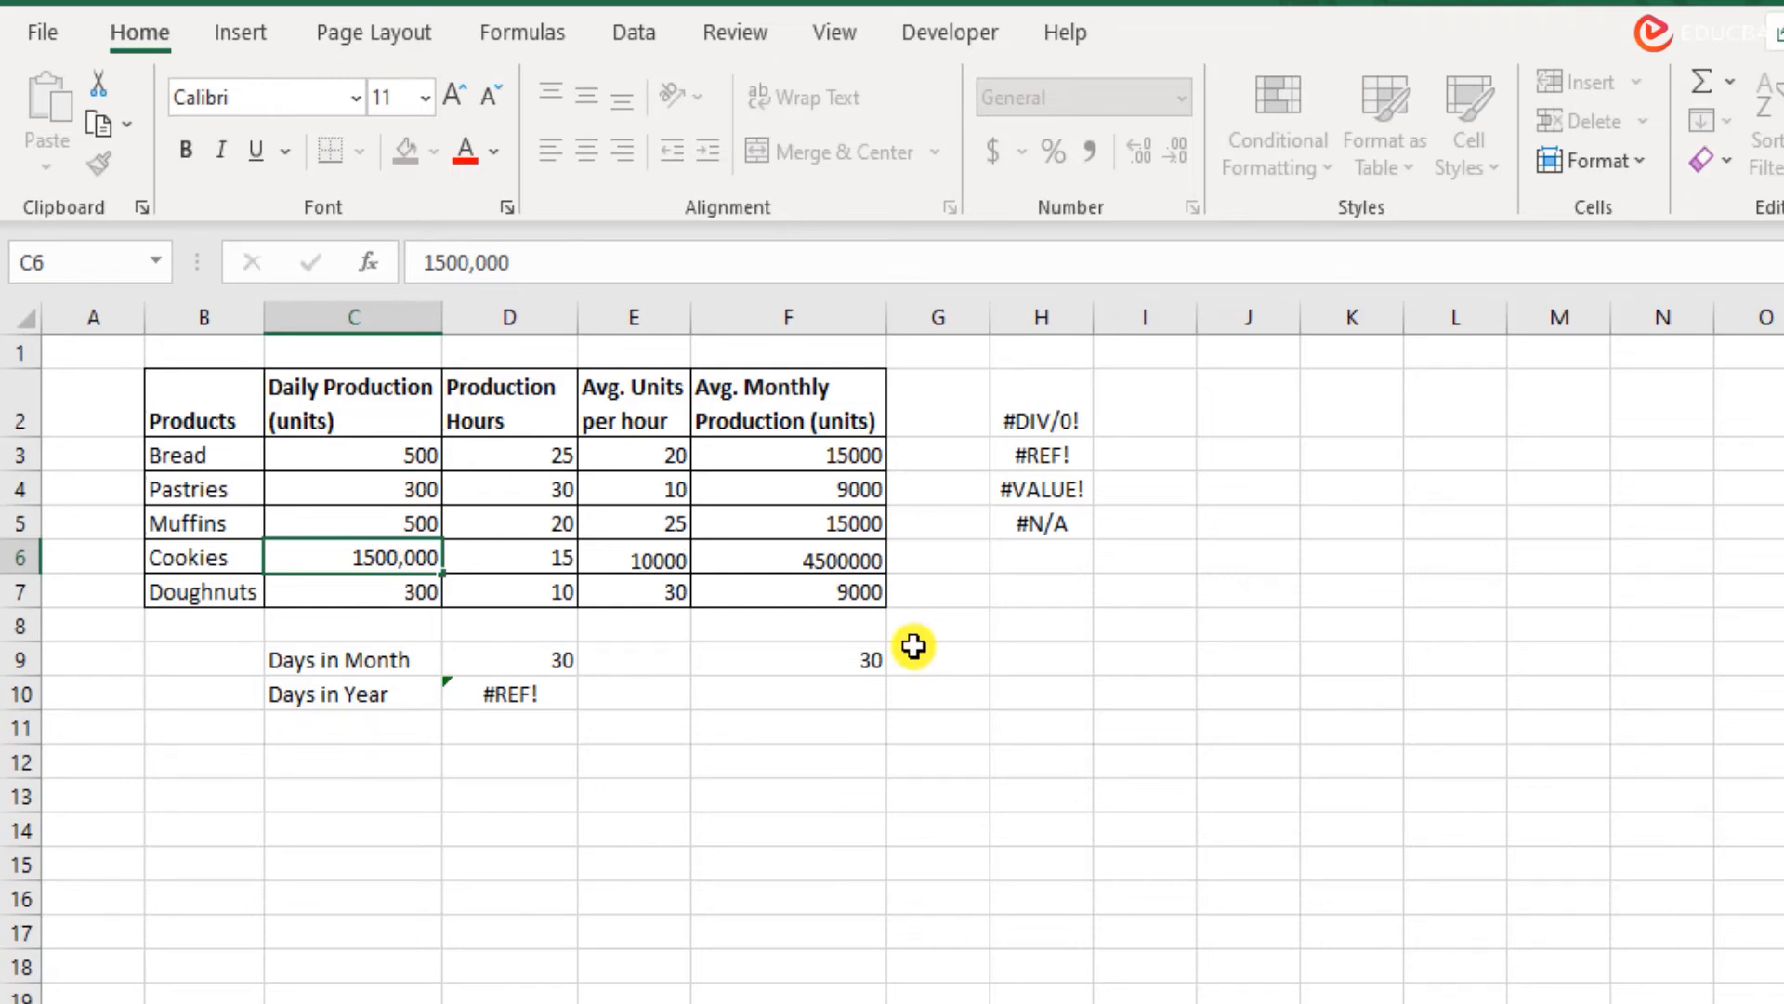
key("Up")
key("Right")
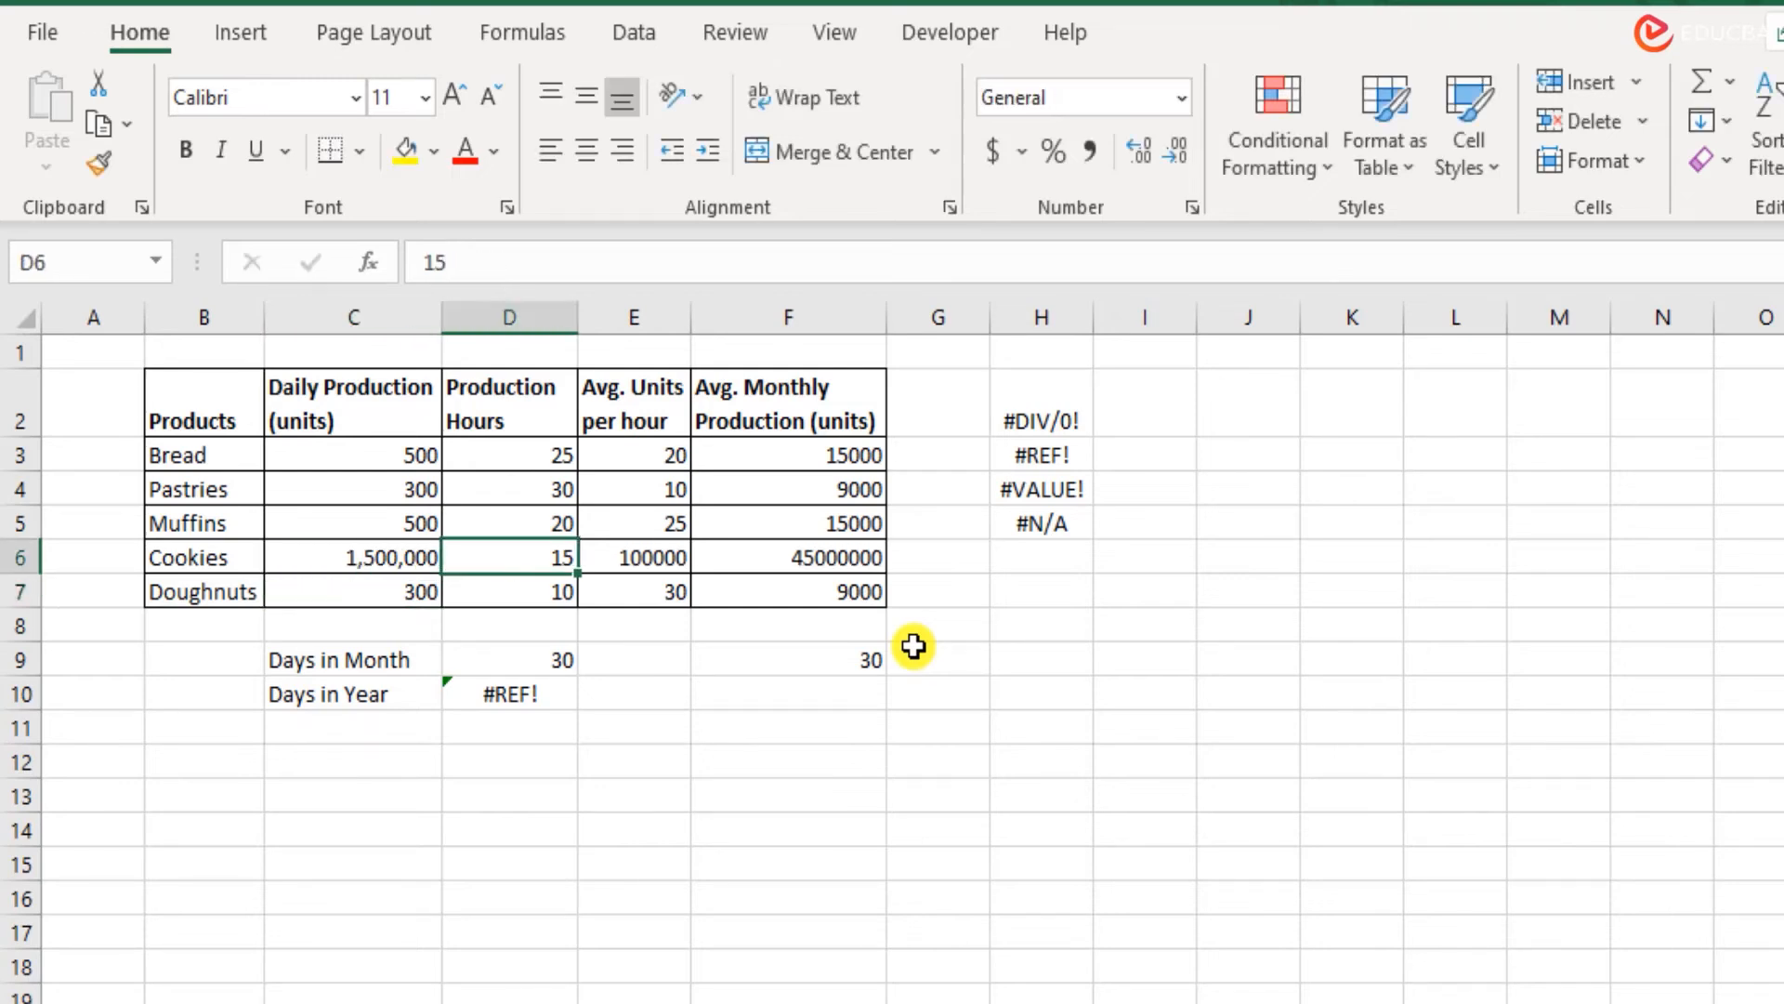
key("Right")
key("Left")
key("Left")
key("Left")
key("Right")
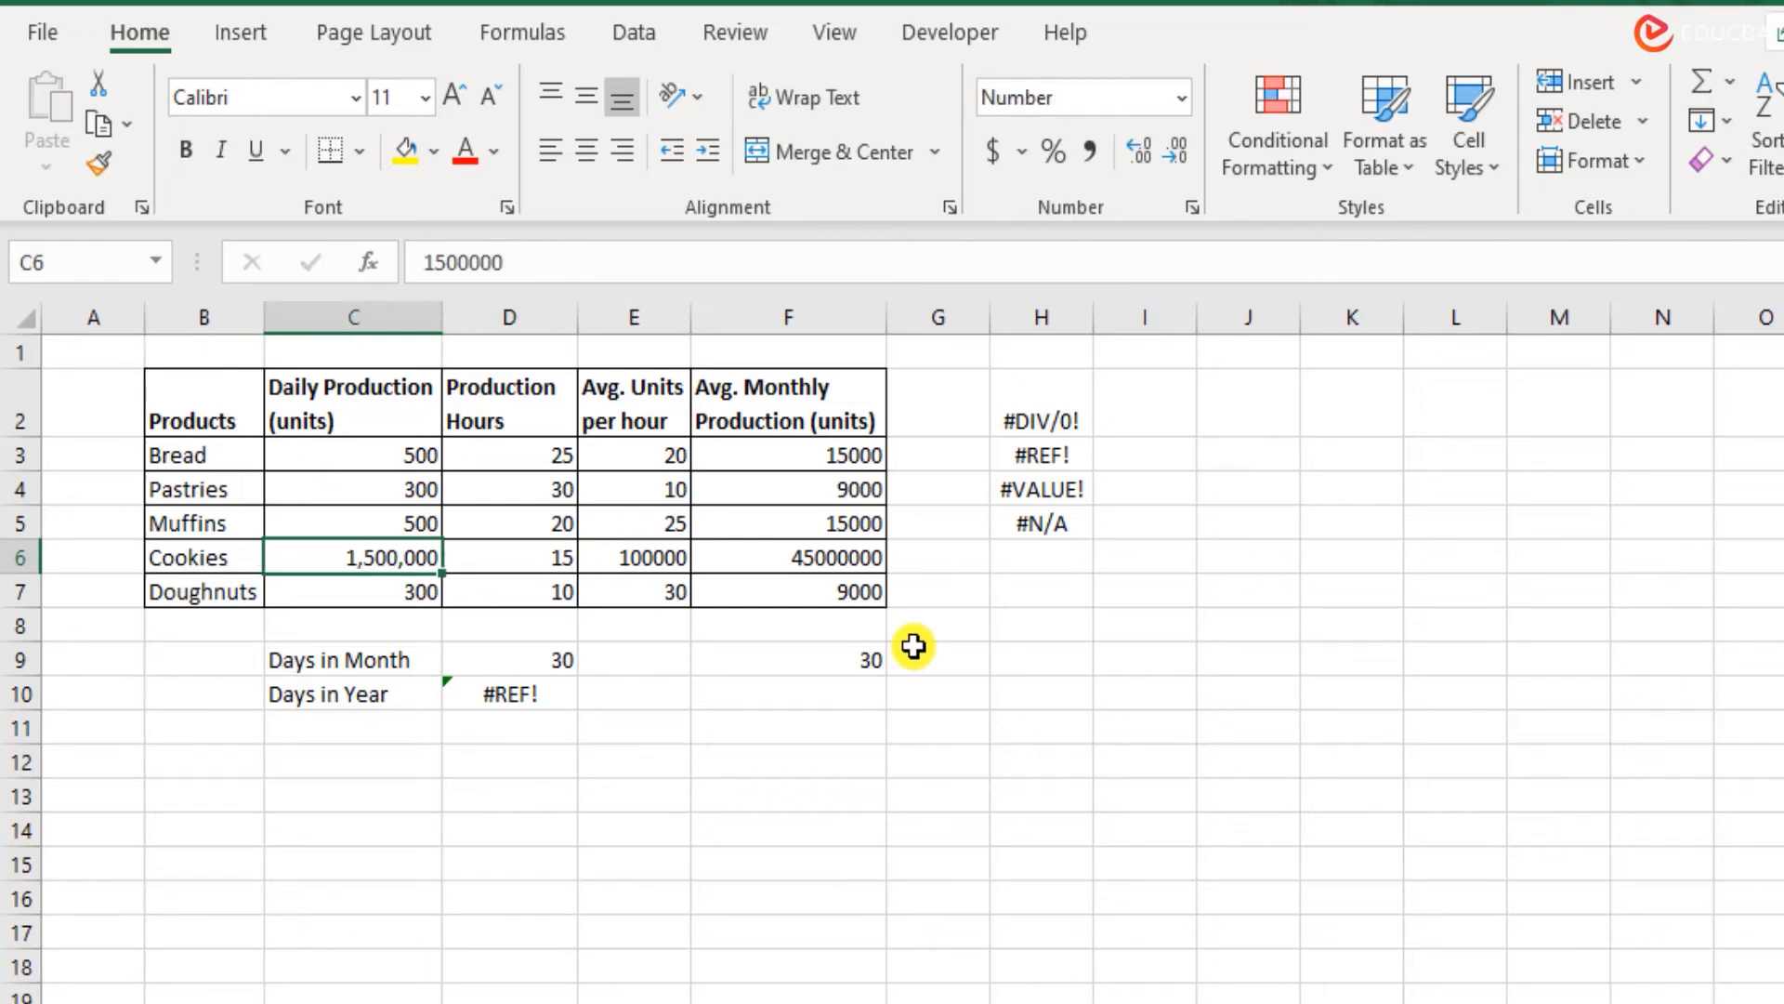
Re-enter Cookies' daily production in C6 with Indian-style comma separators as 15,00,000.
key("F2")
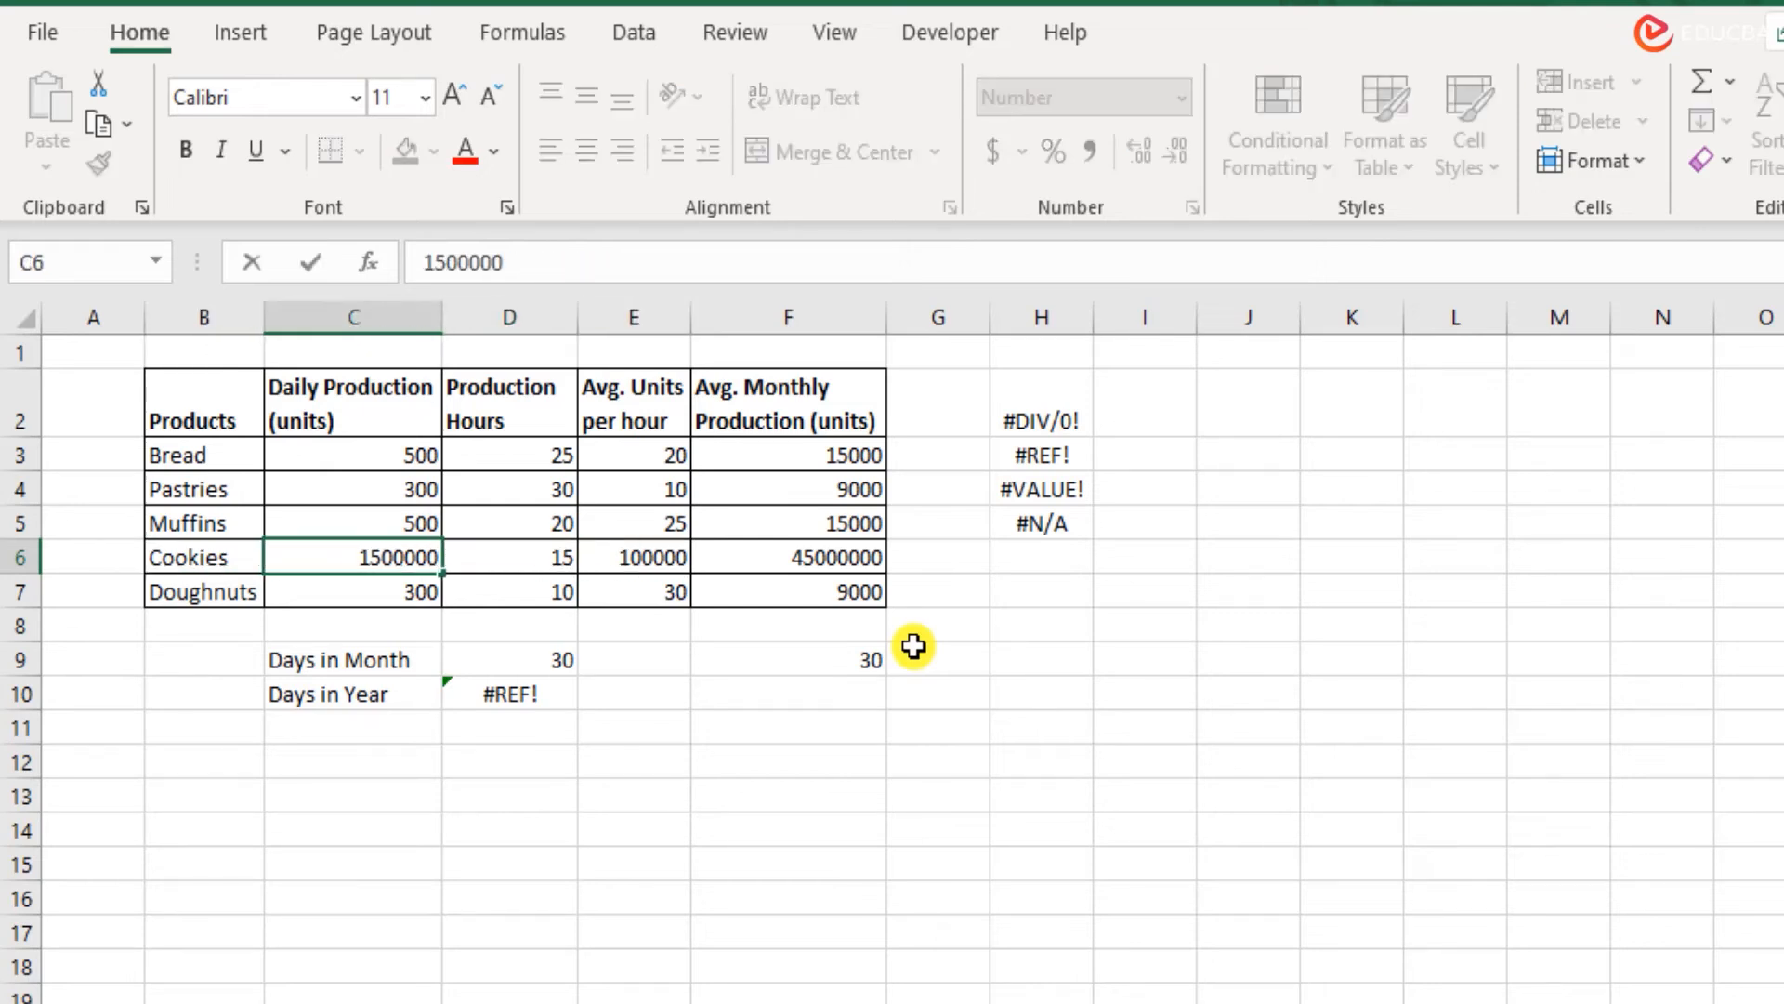
key("Left")
key("Left")
key("Left")
type(",")
key("Left")
key("Left")
key("Left")
type(",")
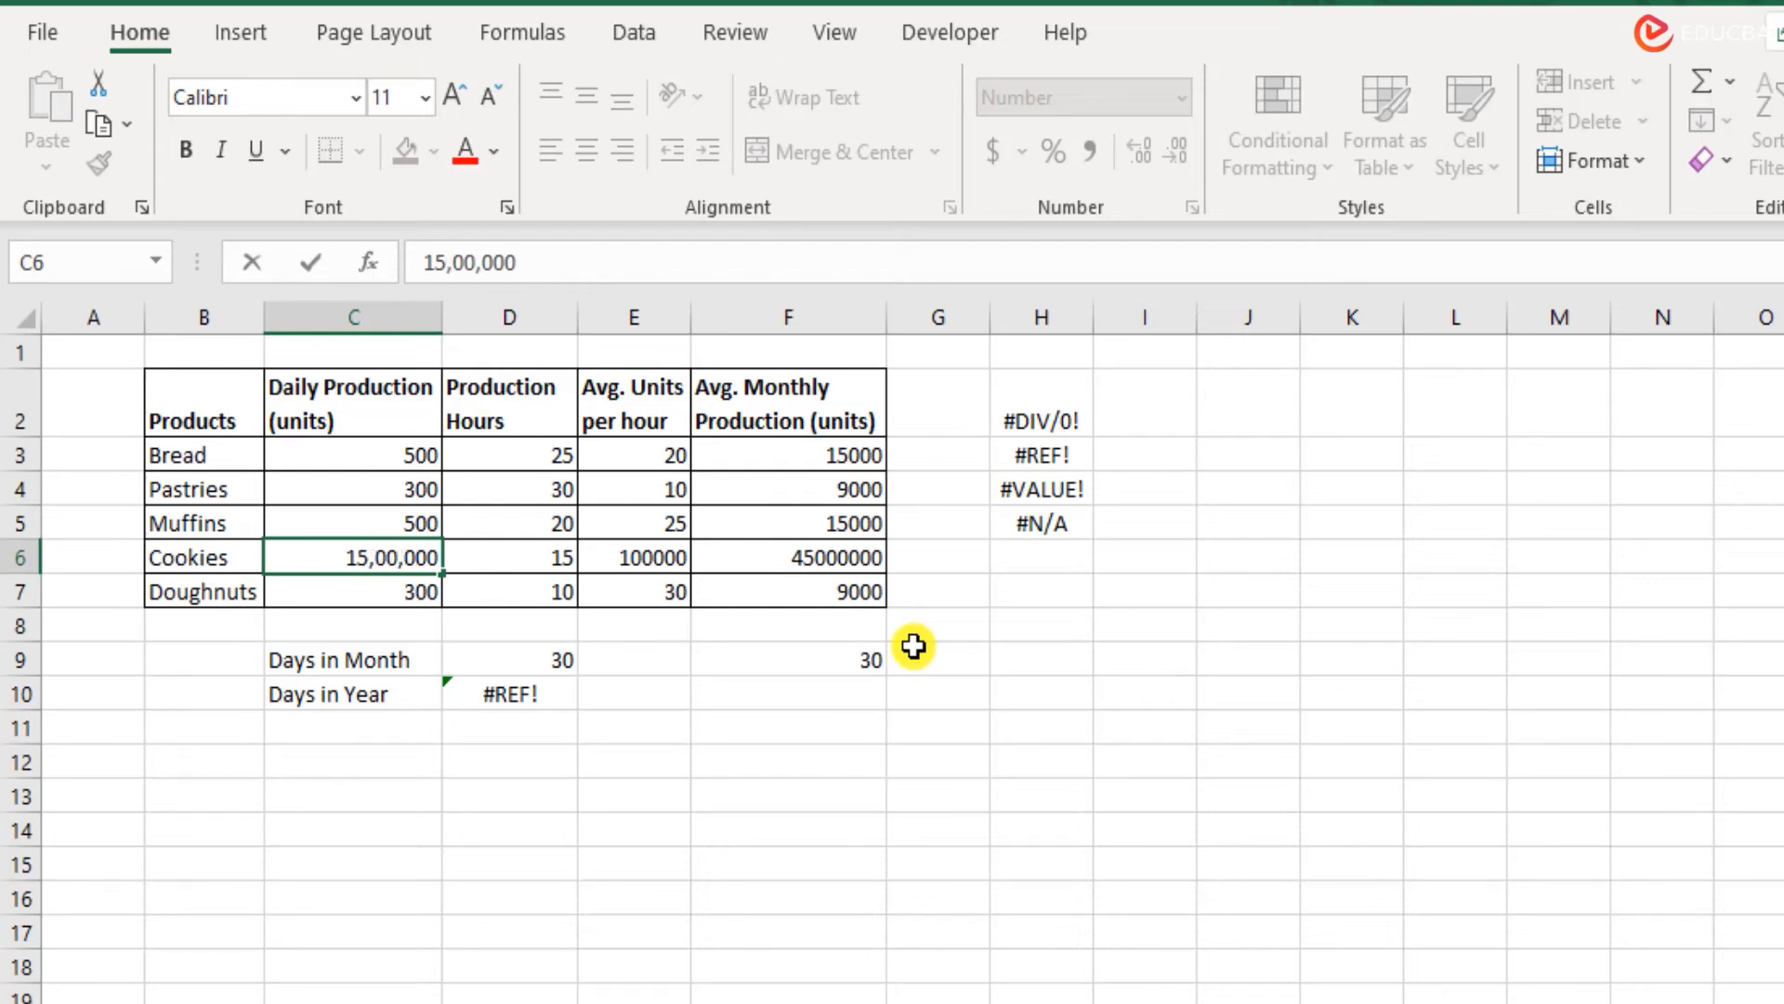
key("Return")
key("Up")
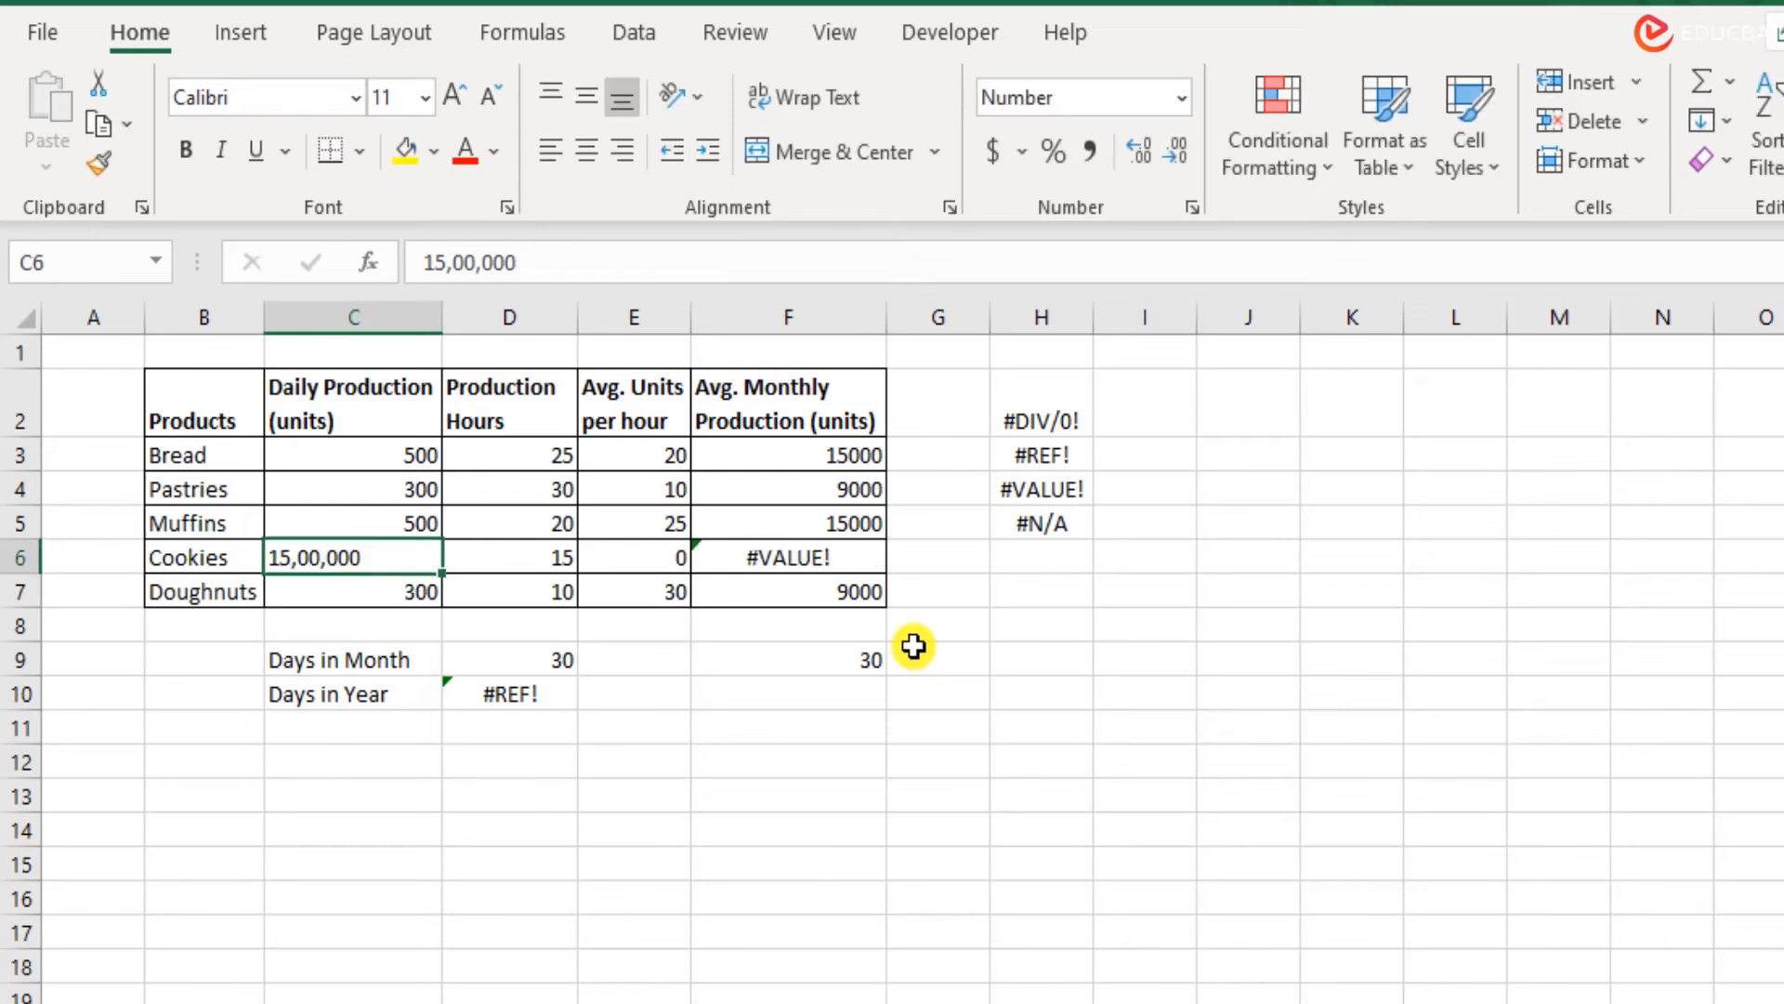
Examine the Cookies row from C6 to F6 and compare its daily production entry with Bread's in C3.
key("Right")
key("Right")
key("Right")
key("Left")
key("Left")
key("Left")
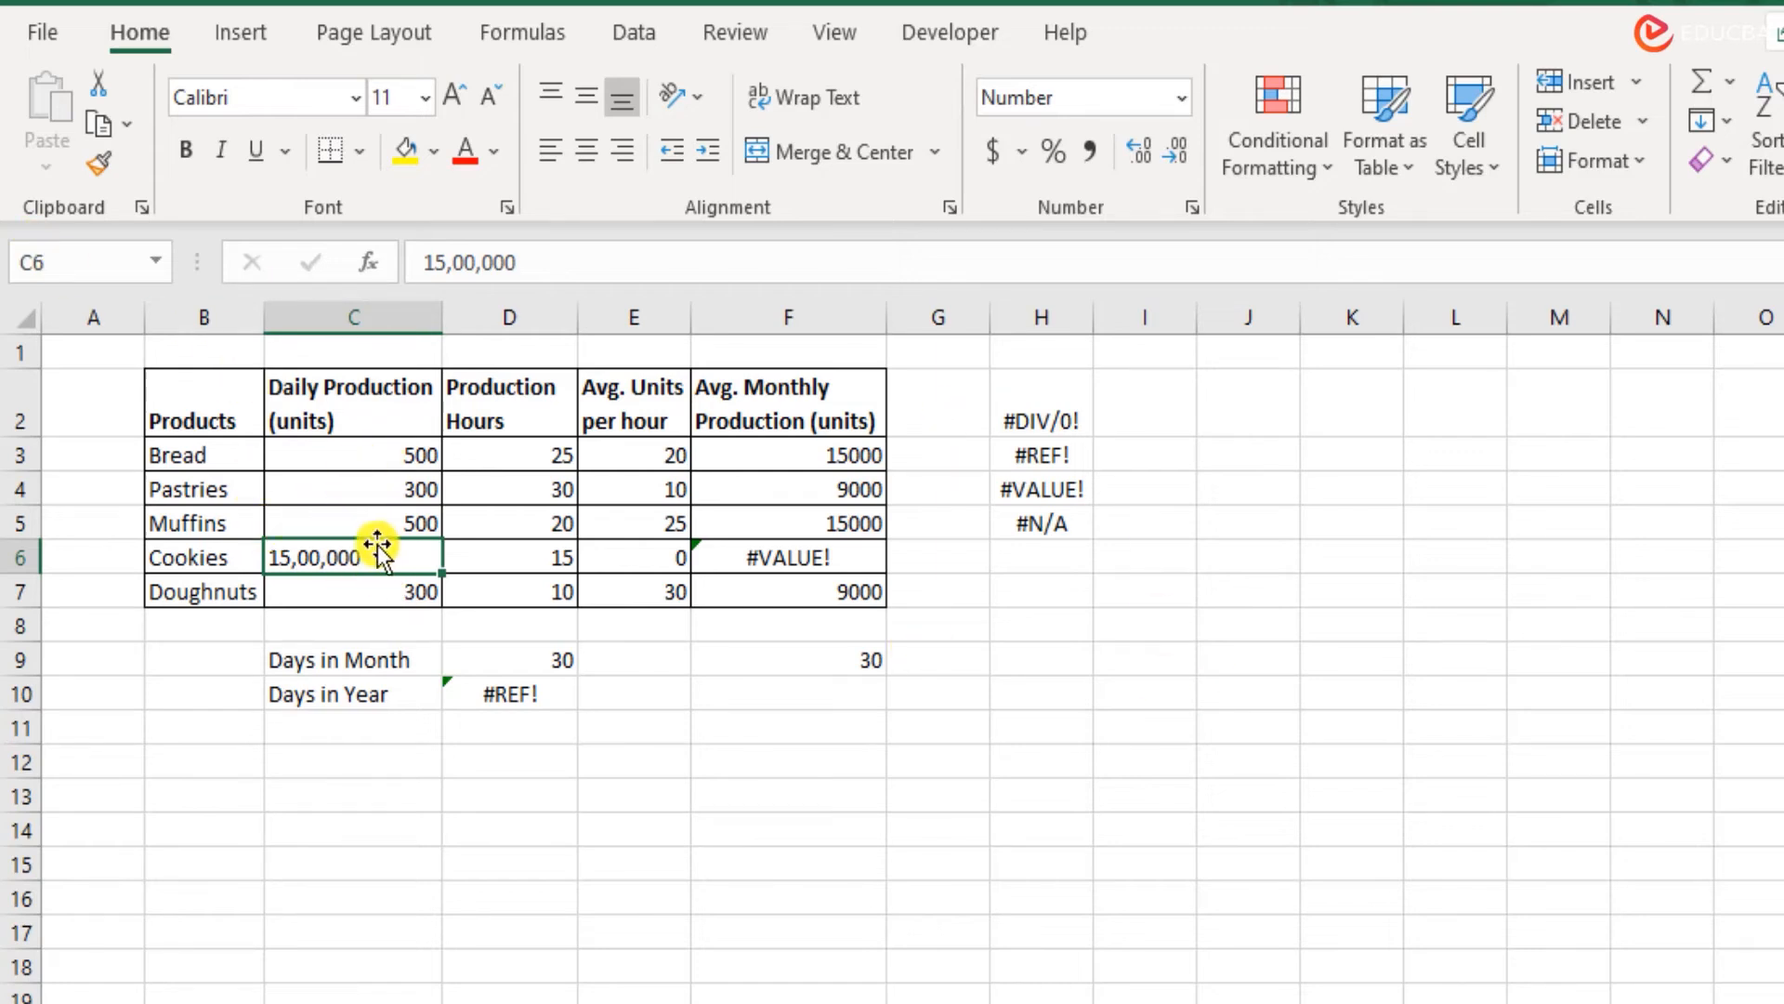
left_click(391, 453)
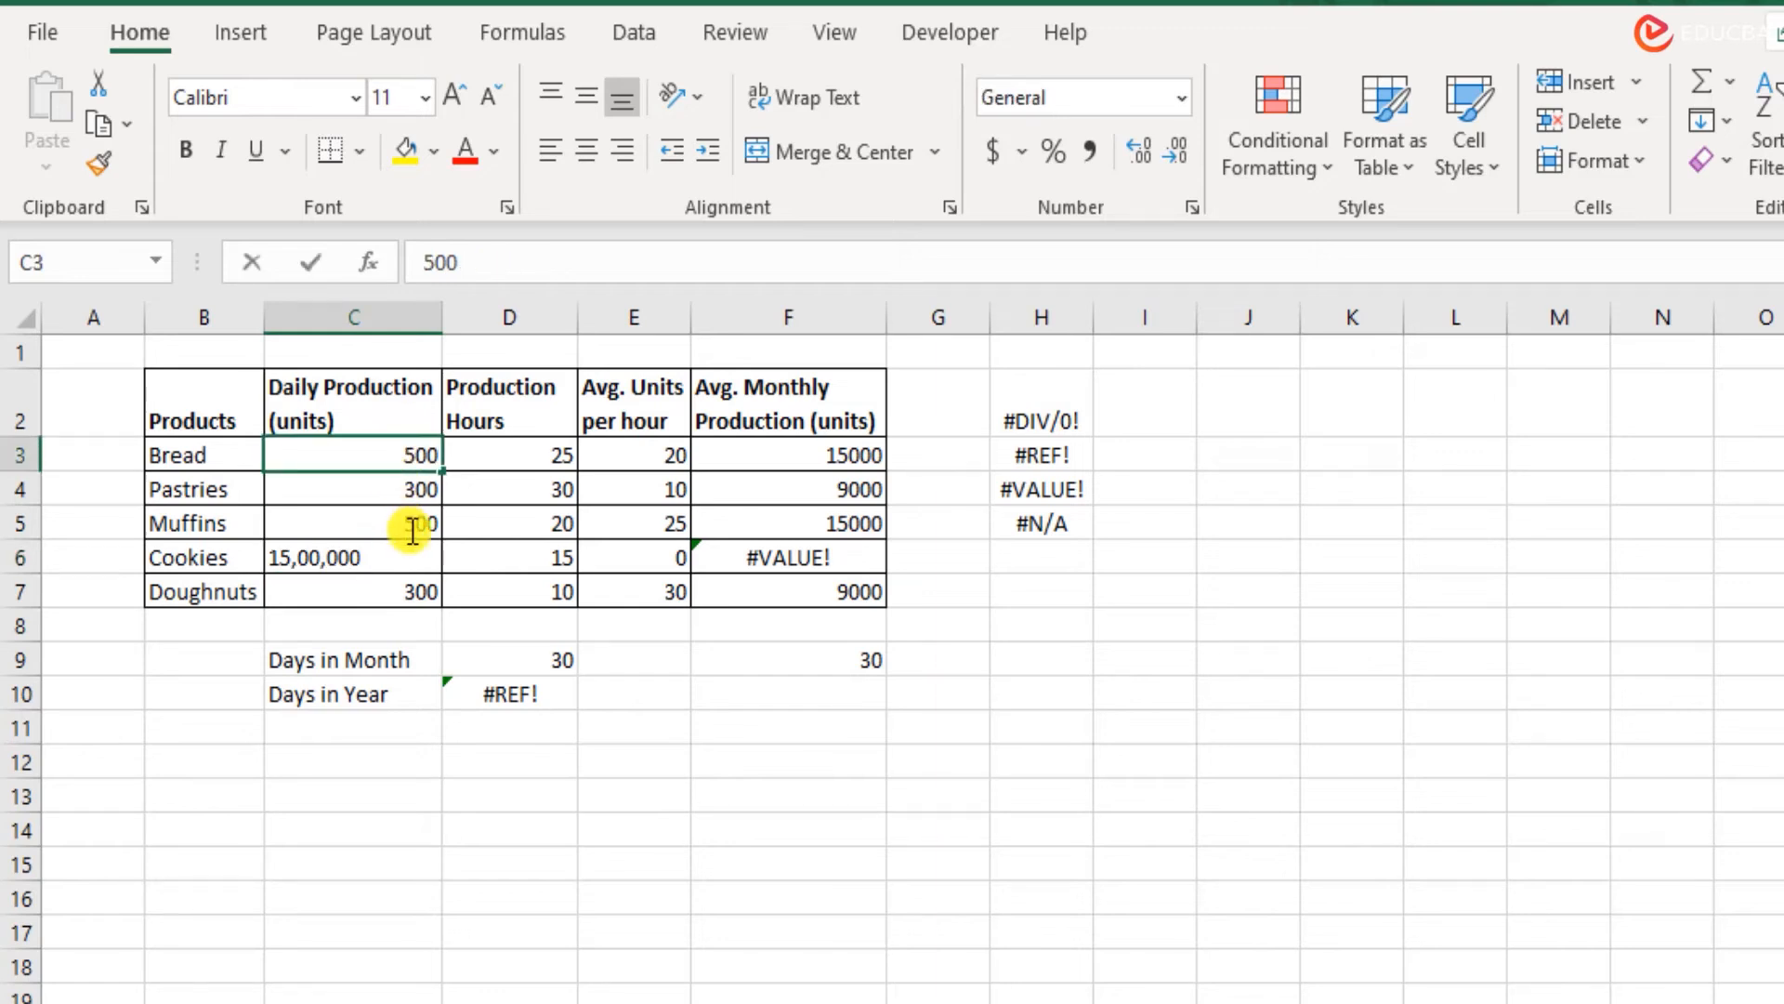
key("Escape")
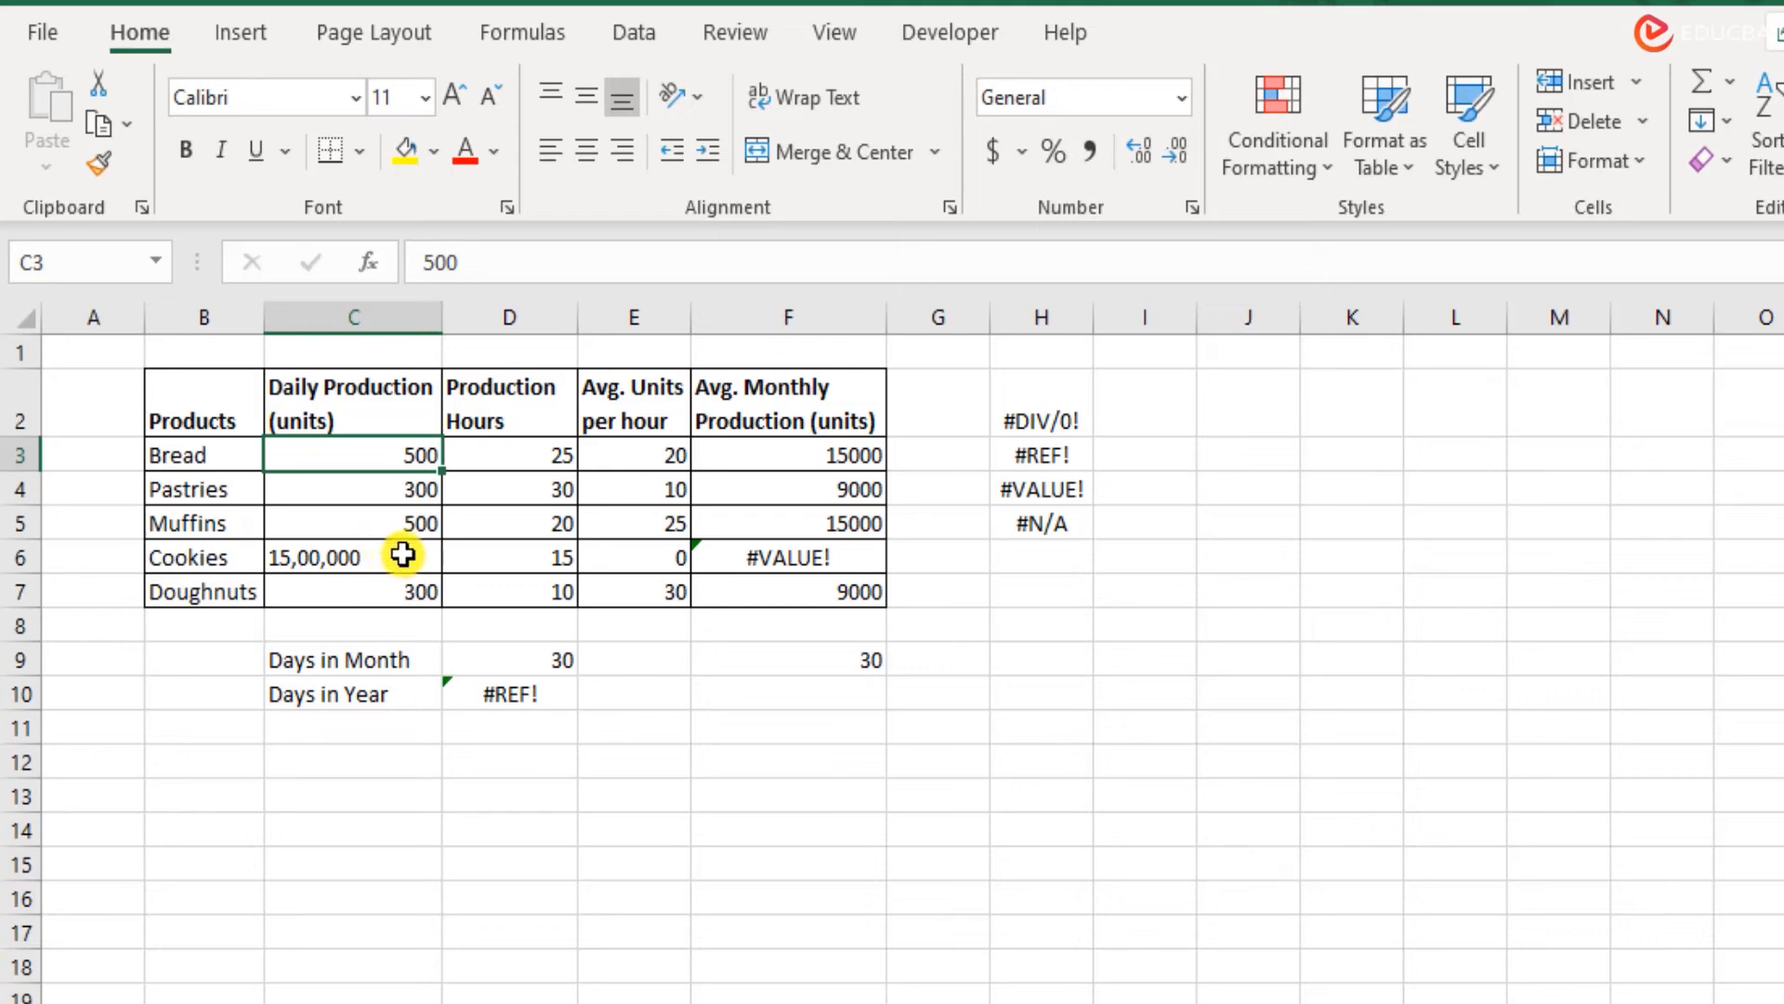
Inspect Cookies' daily production entry in C6 and the cells its monthly production formula in F6 refers to.
left_click(404, 556)
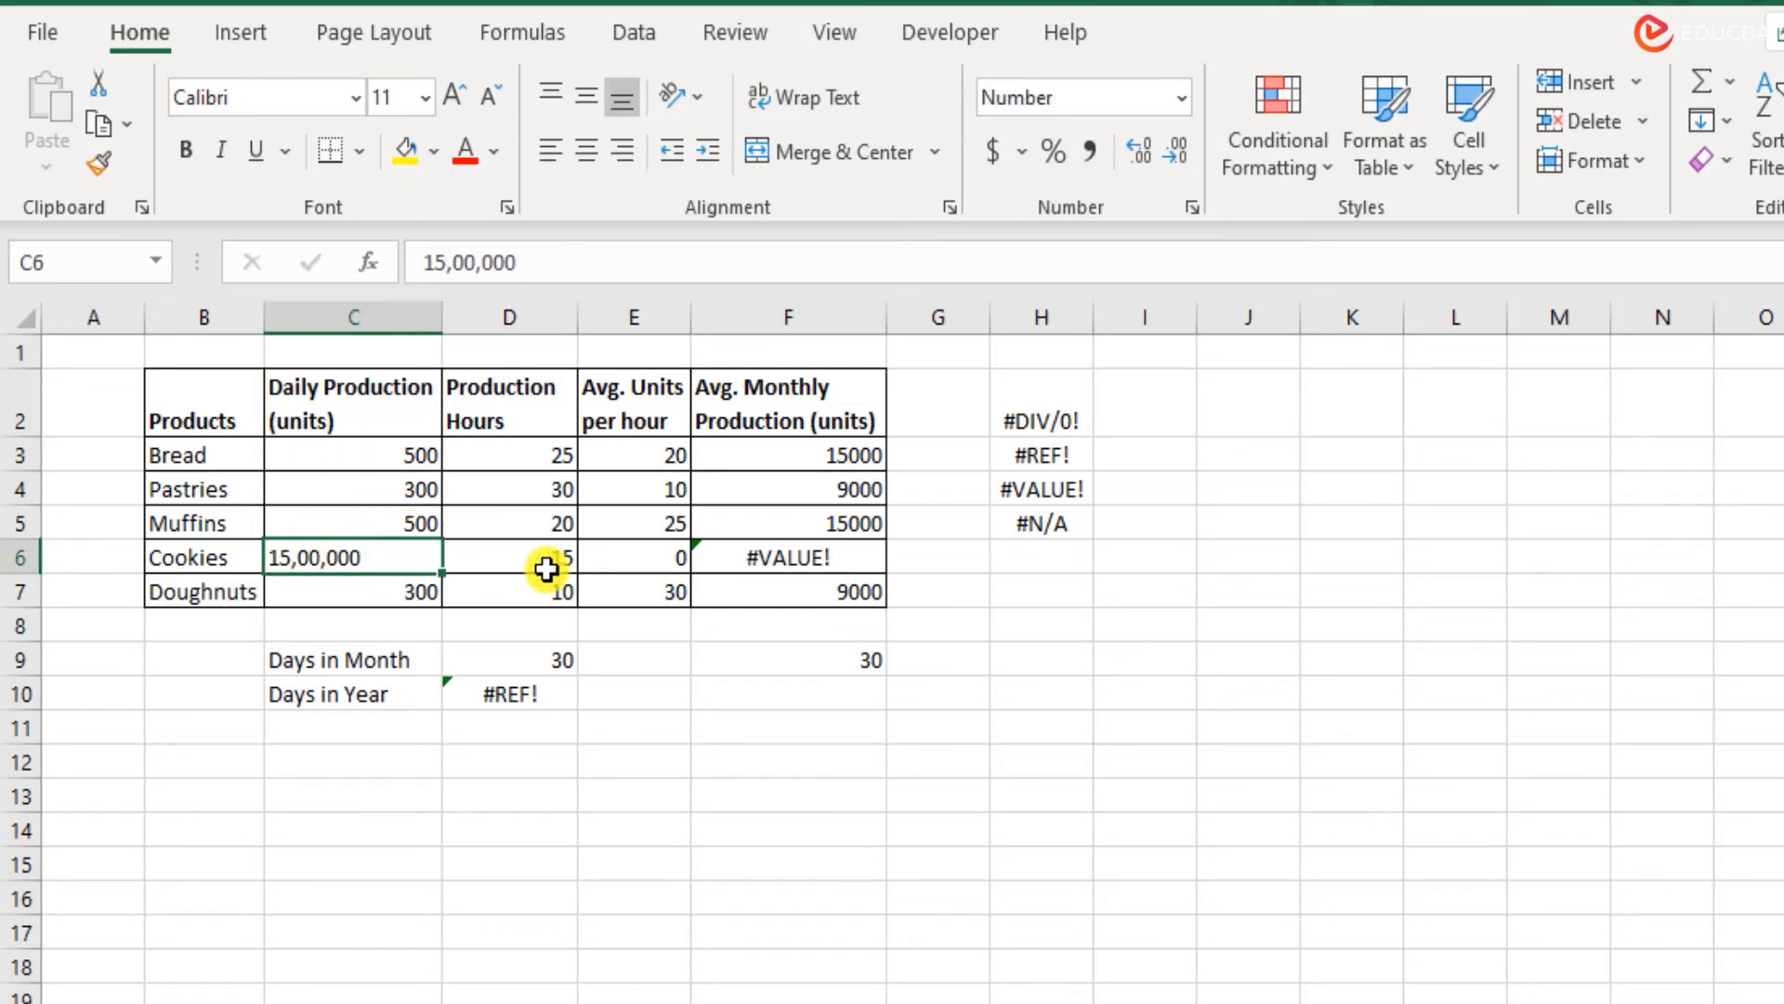
double_click(803, 557)
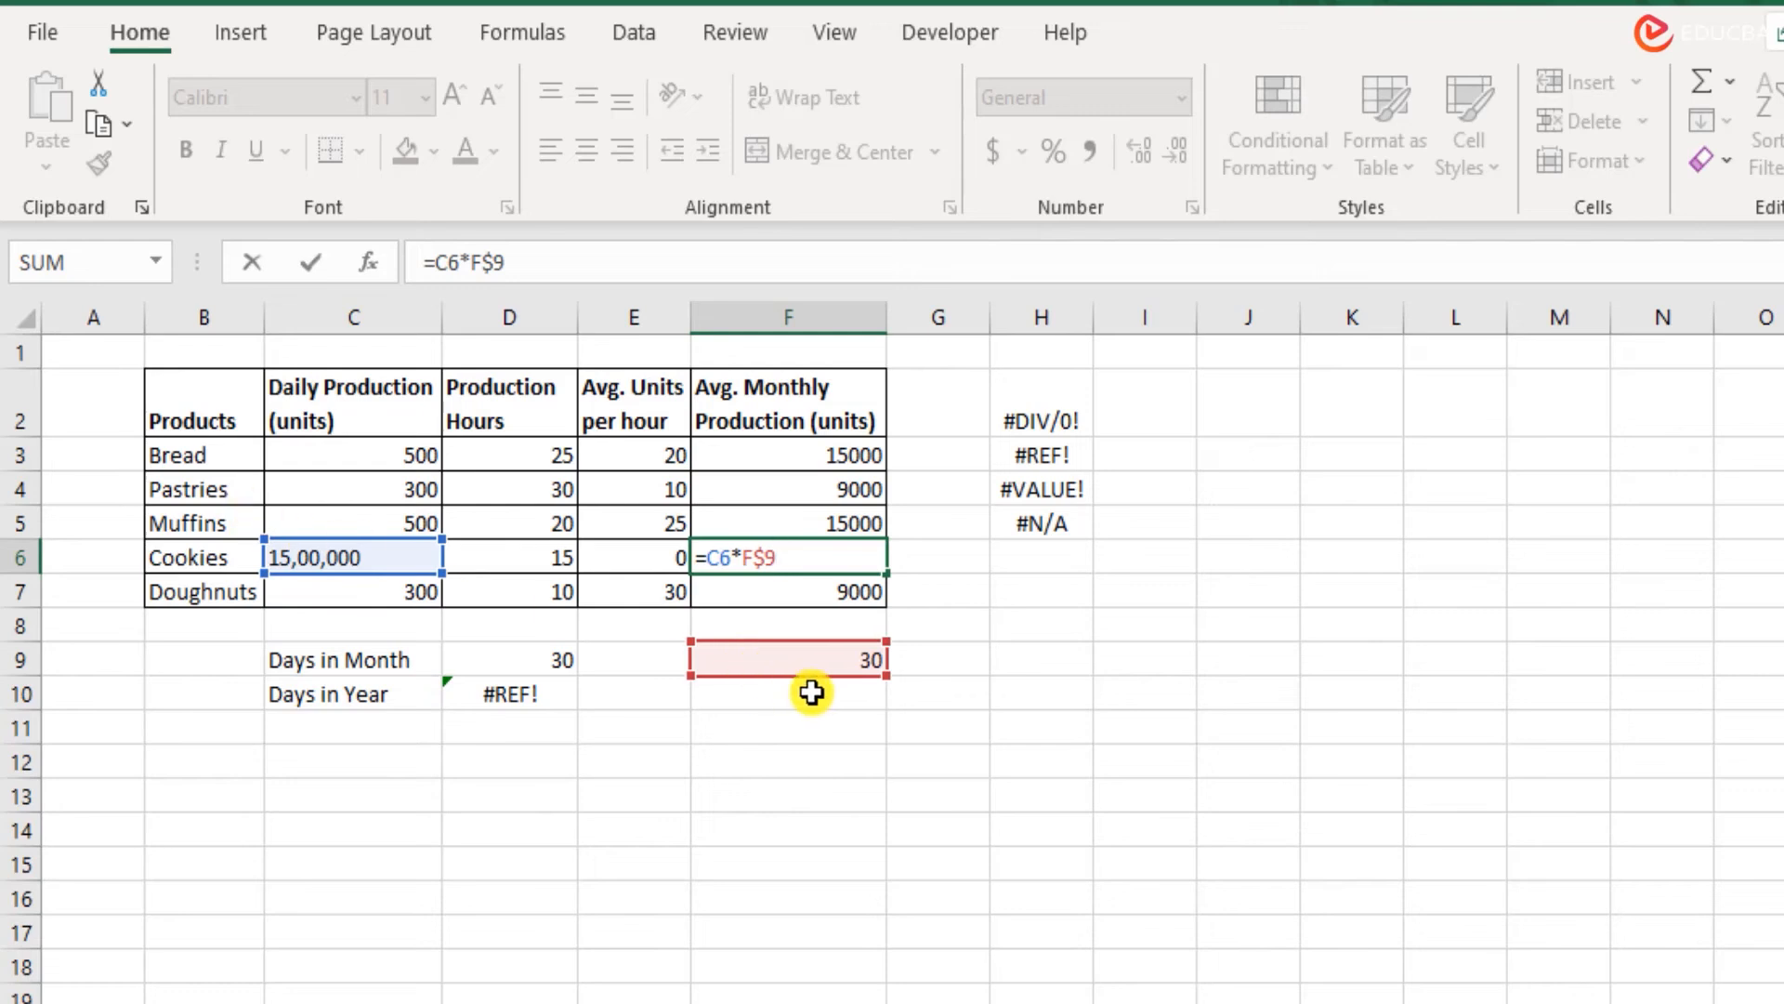
key("ctrl+Return")
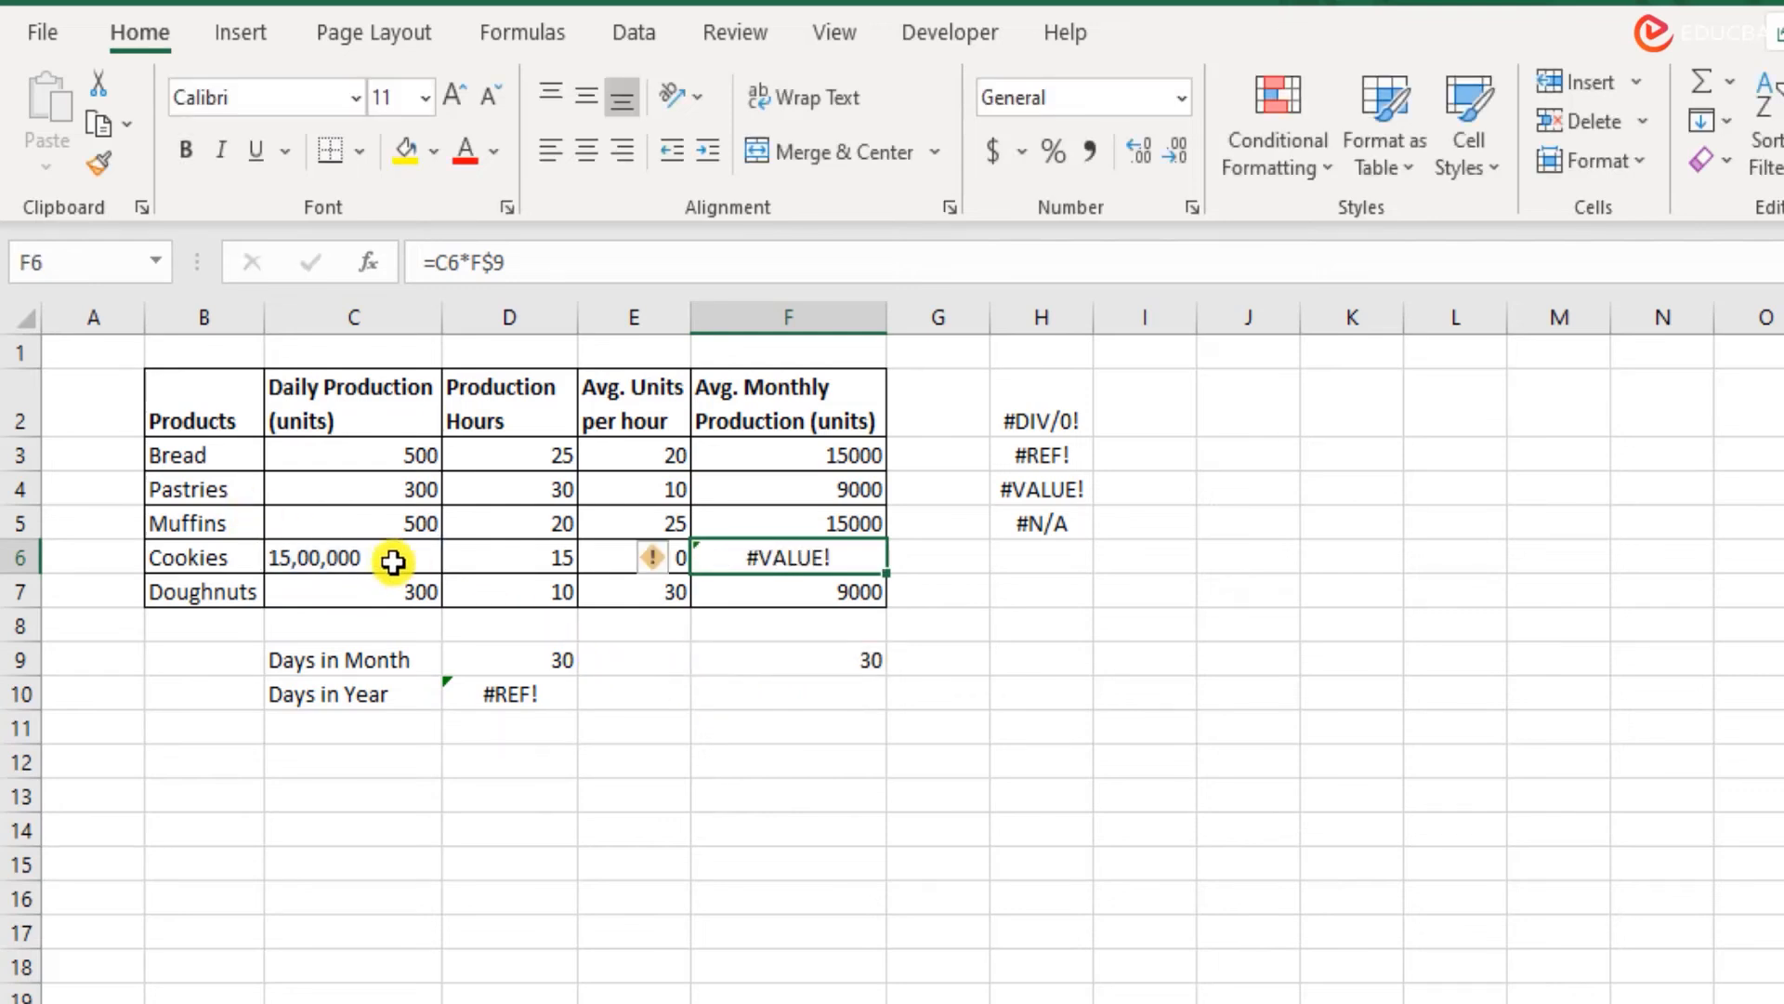
Remove the first comma from Cookies' daily production in C6 so the entry is 1500,000.
double_click(309, 557)
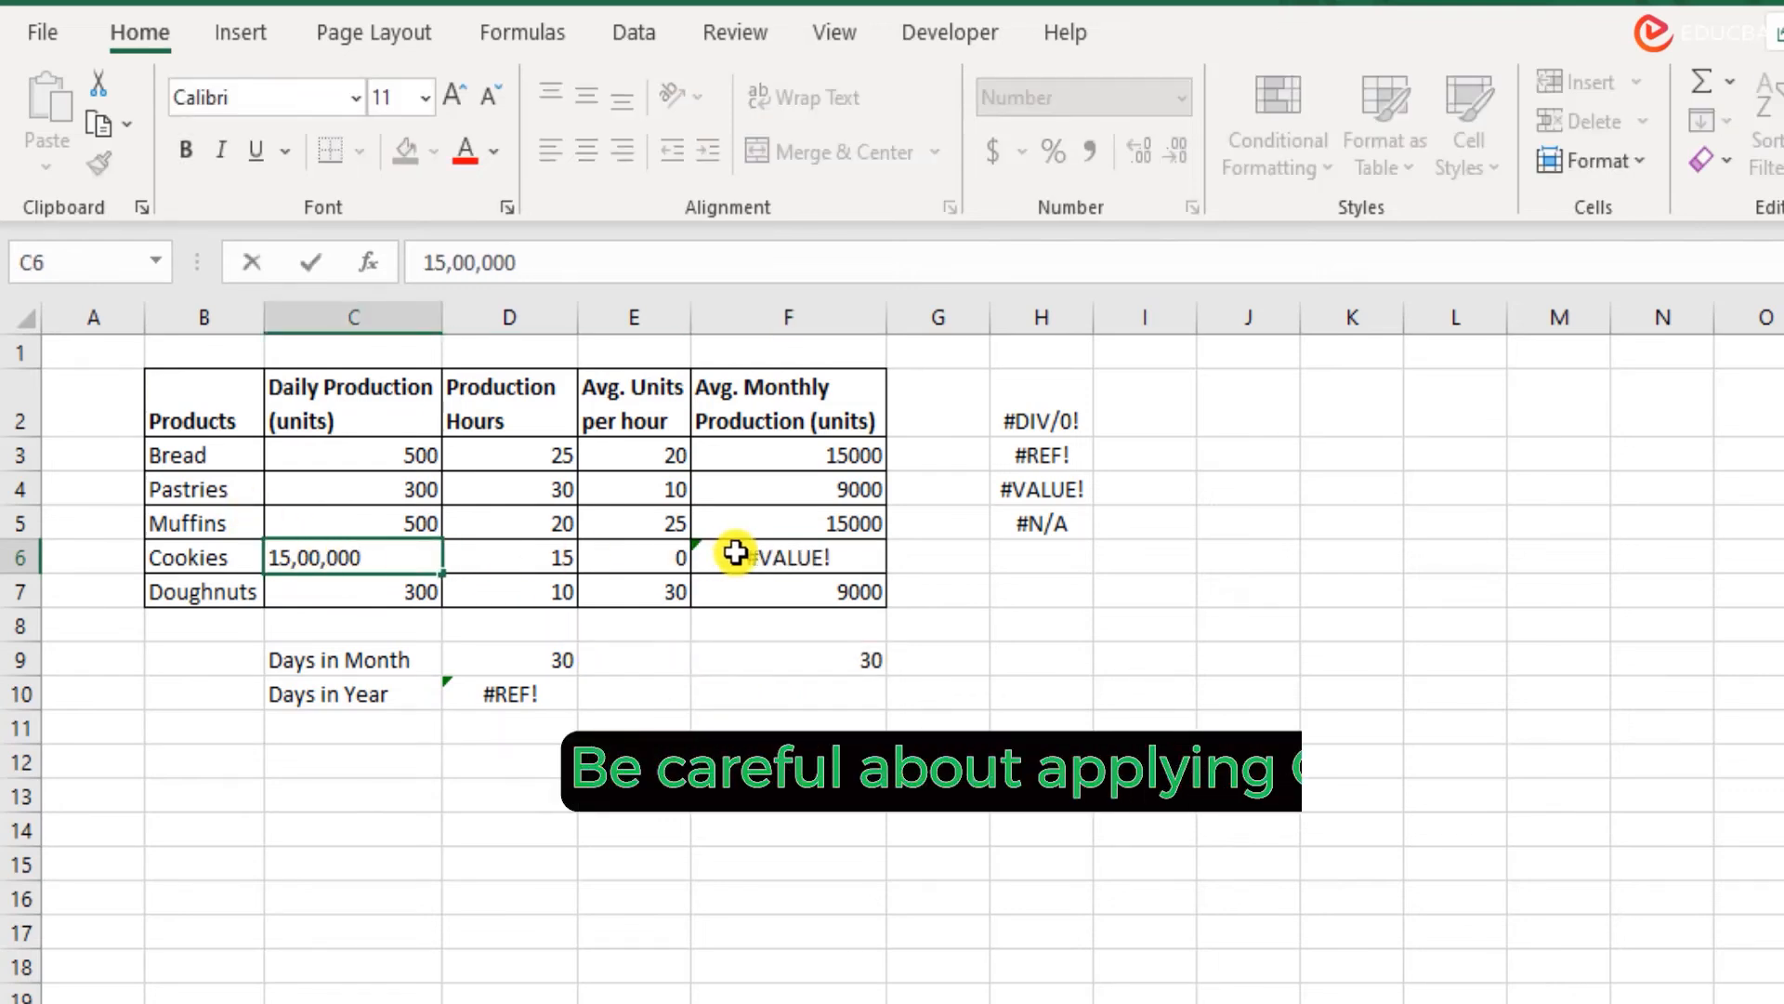
key("BackSpace")
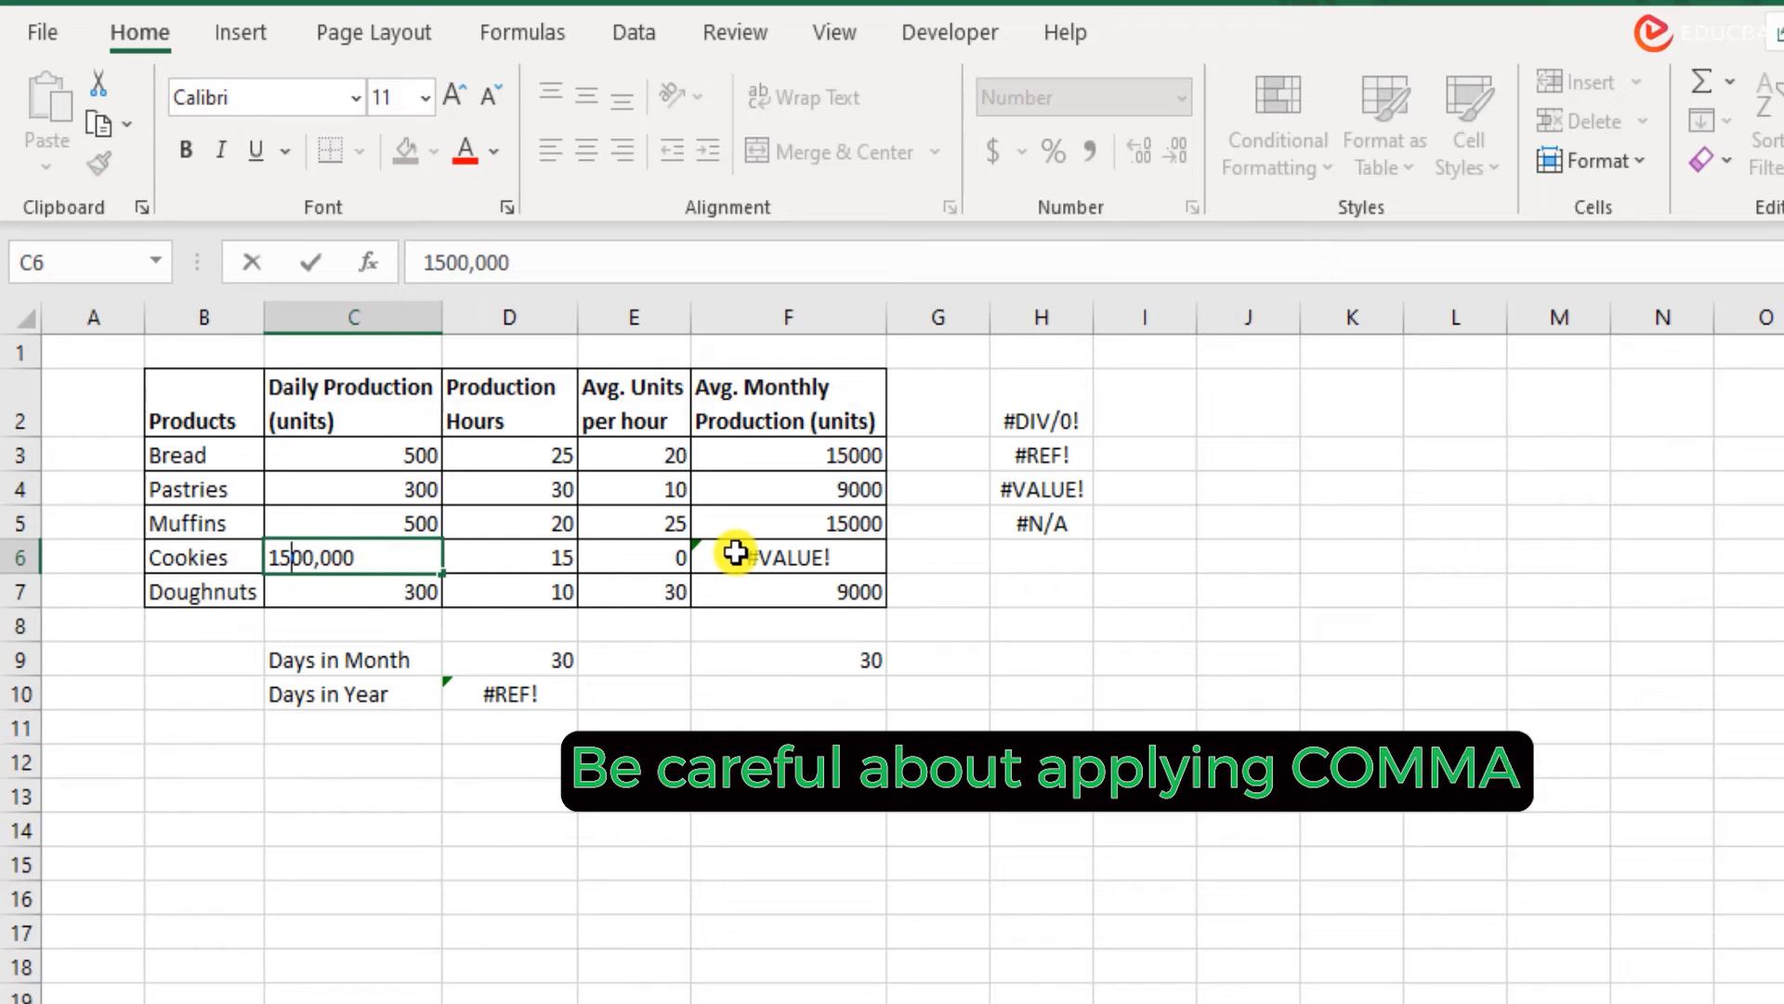
key("Right")
key("Right")
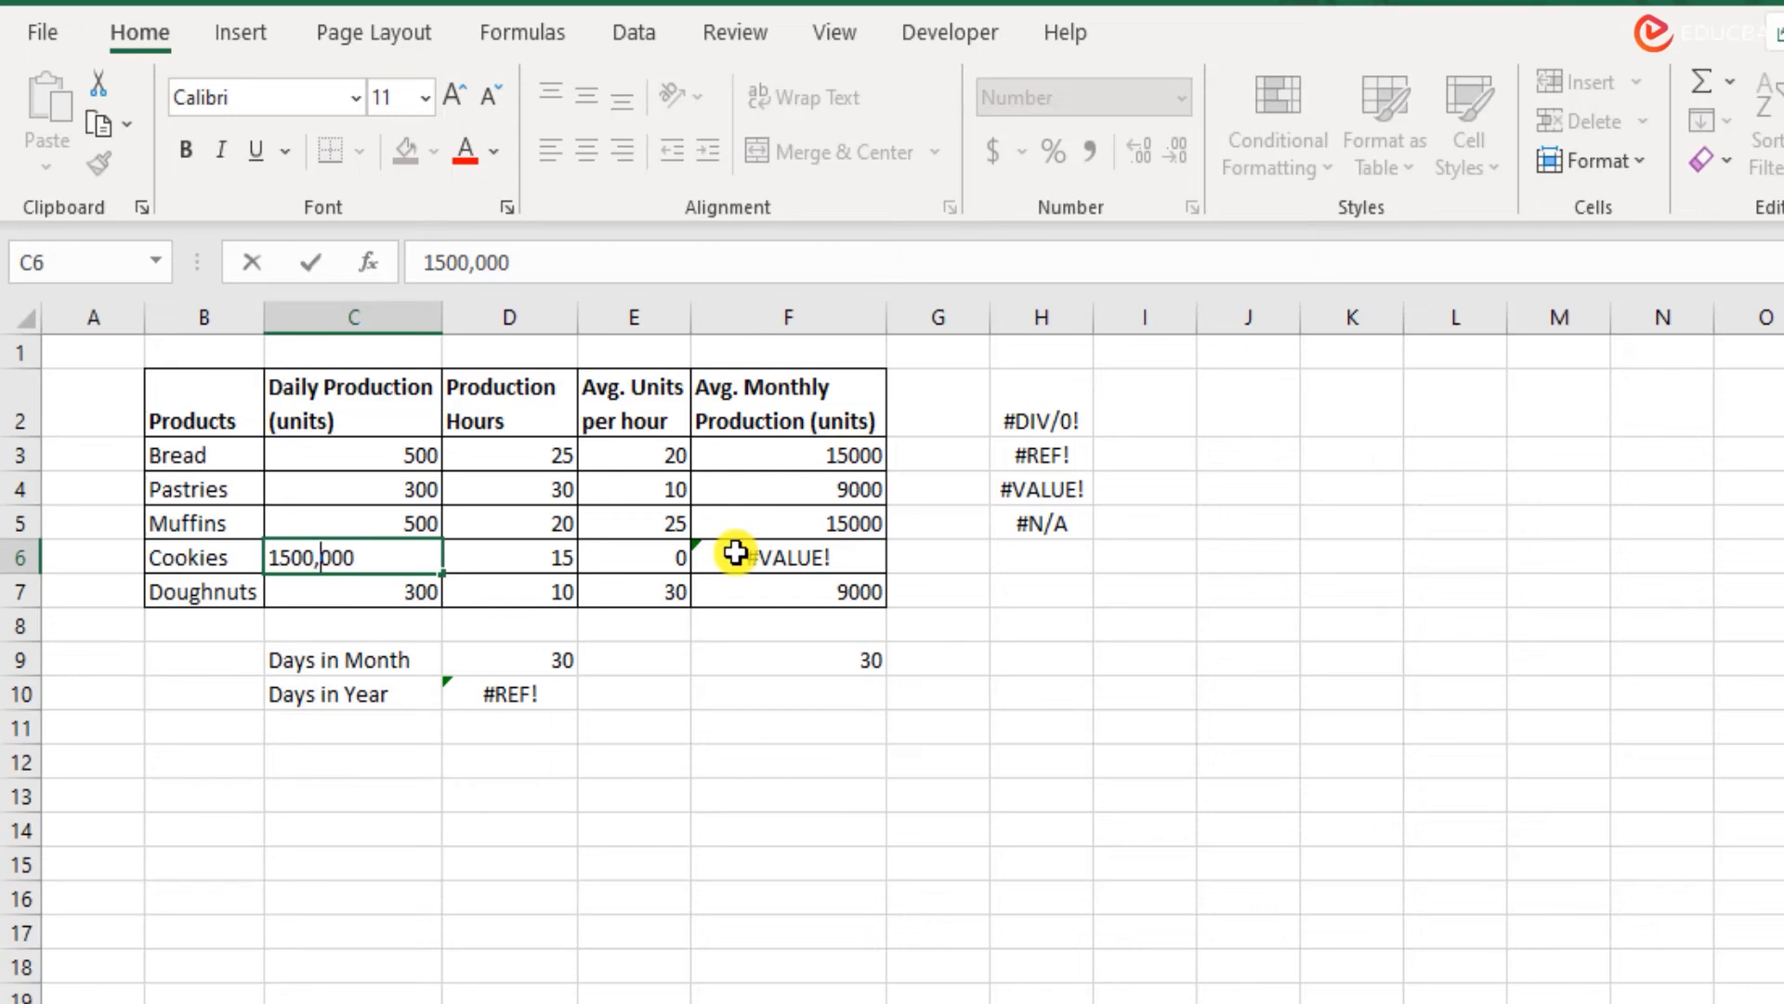
key("Return")
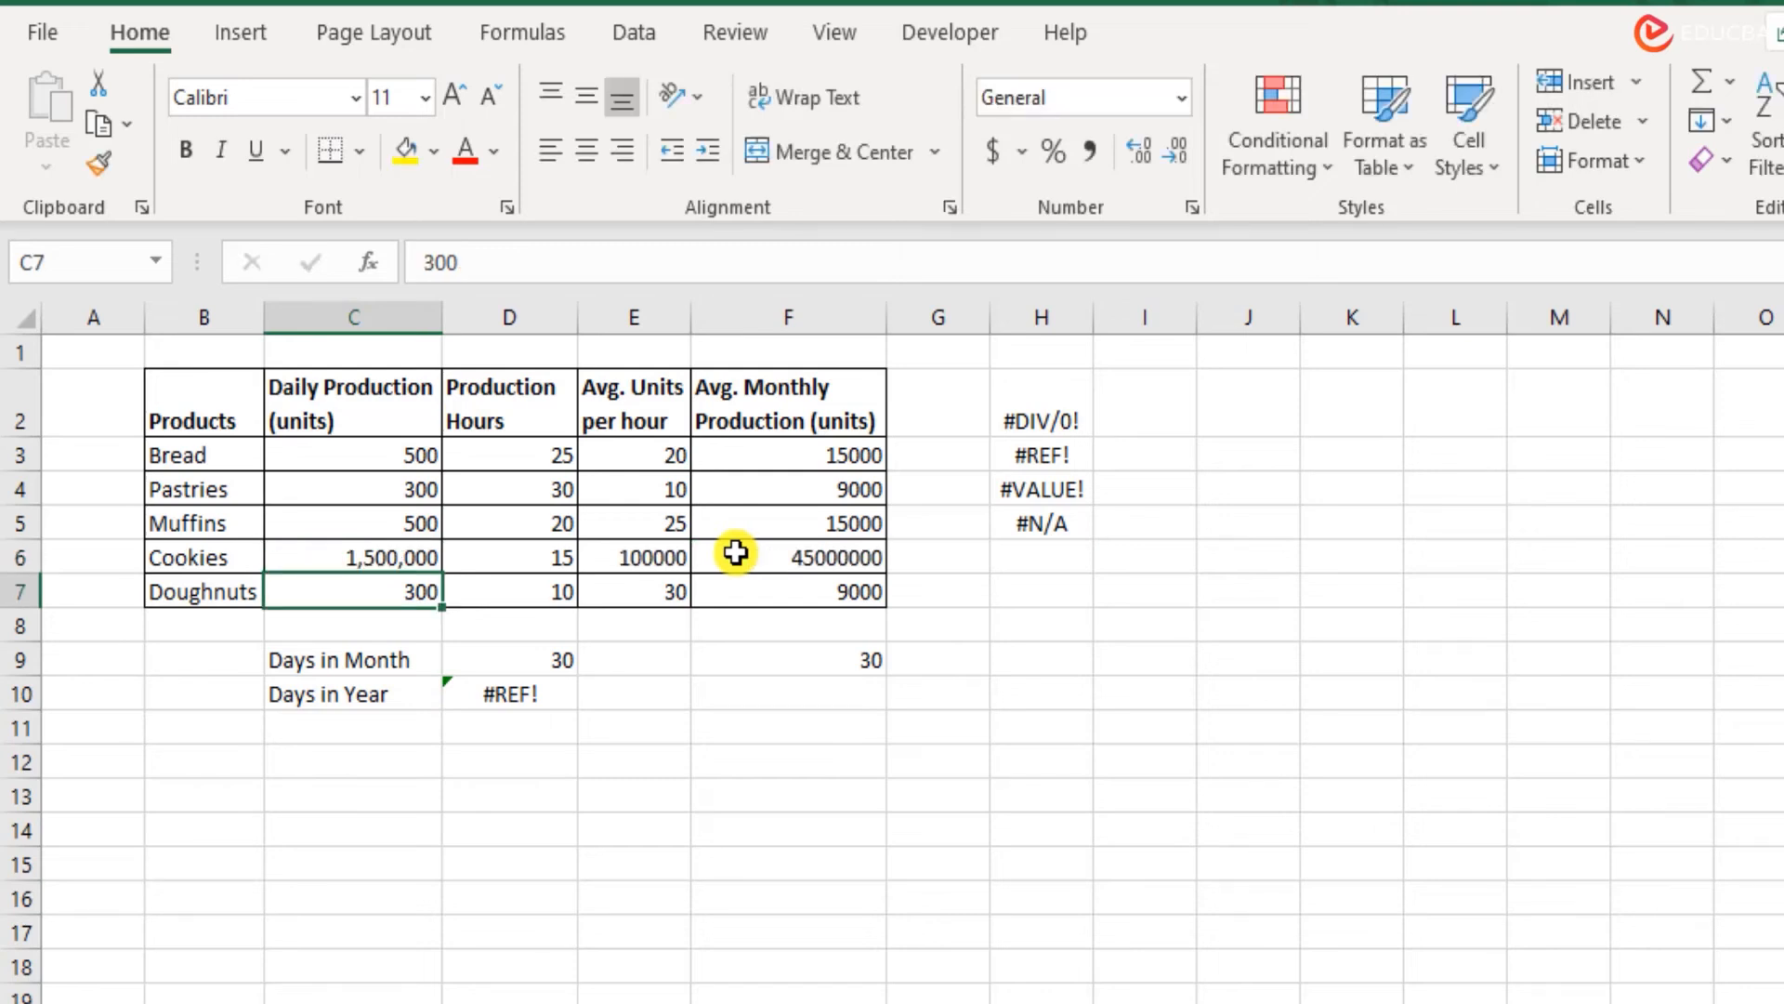
Examine the underlying number in C6 and follow the Cookies row across to the monthly production formula in F6.
key("Up")
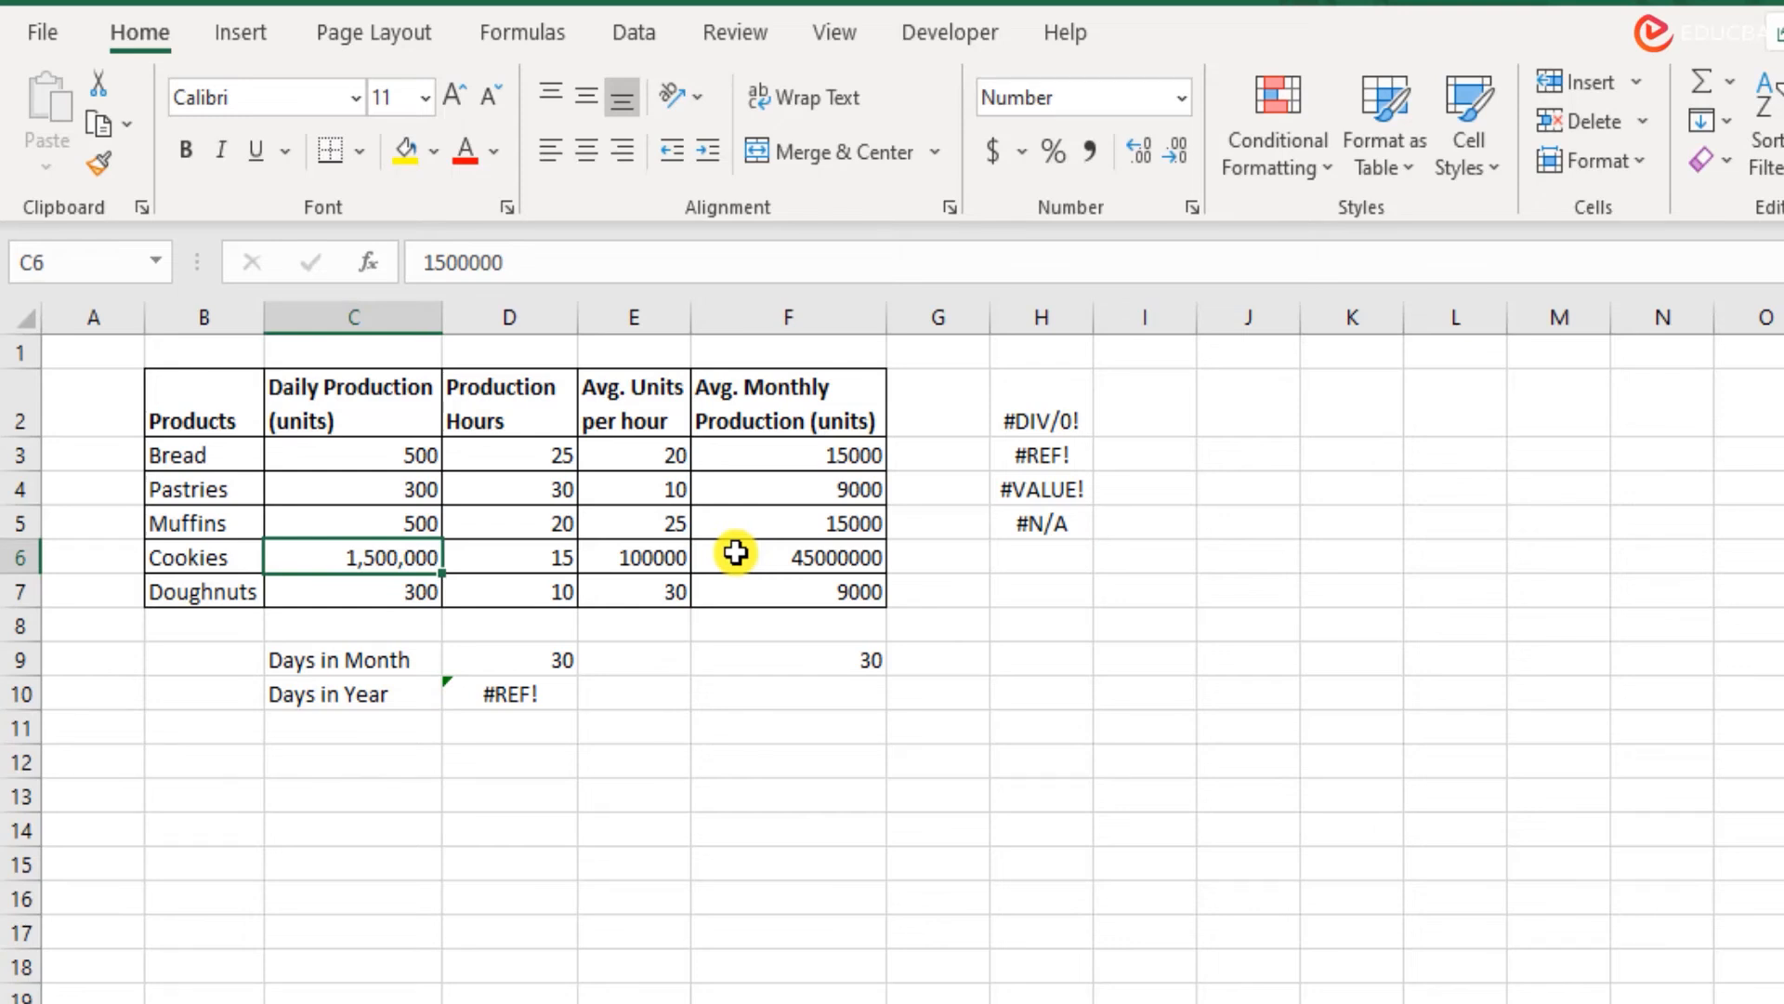
key("F2")
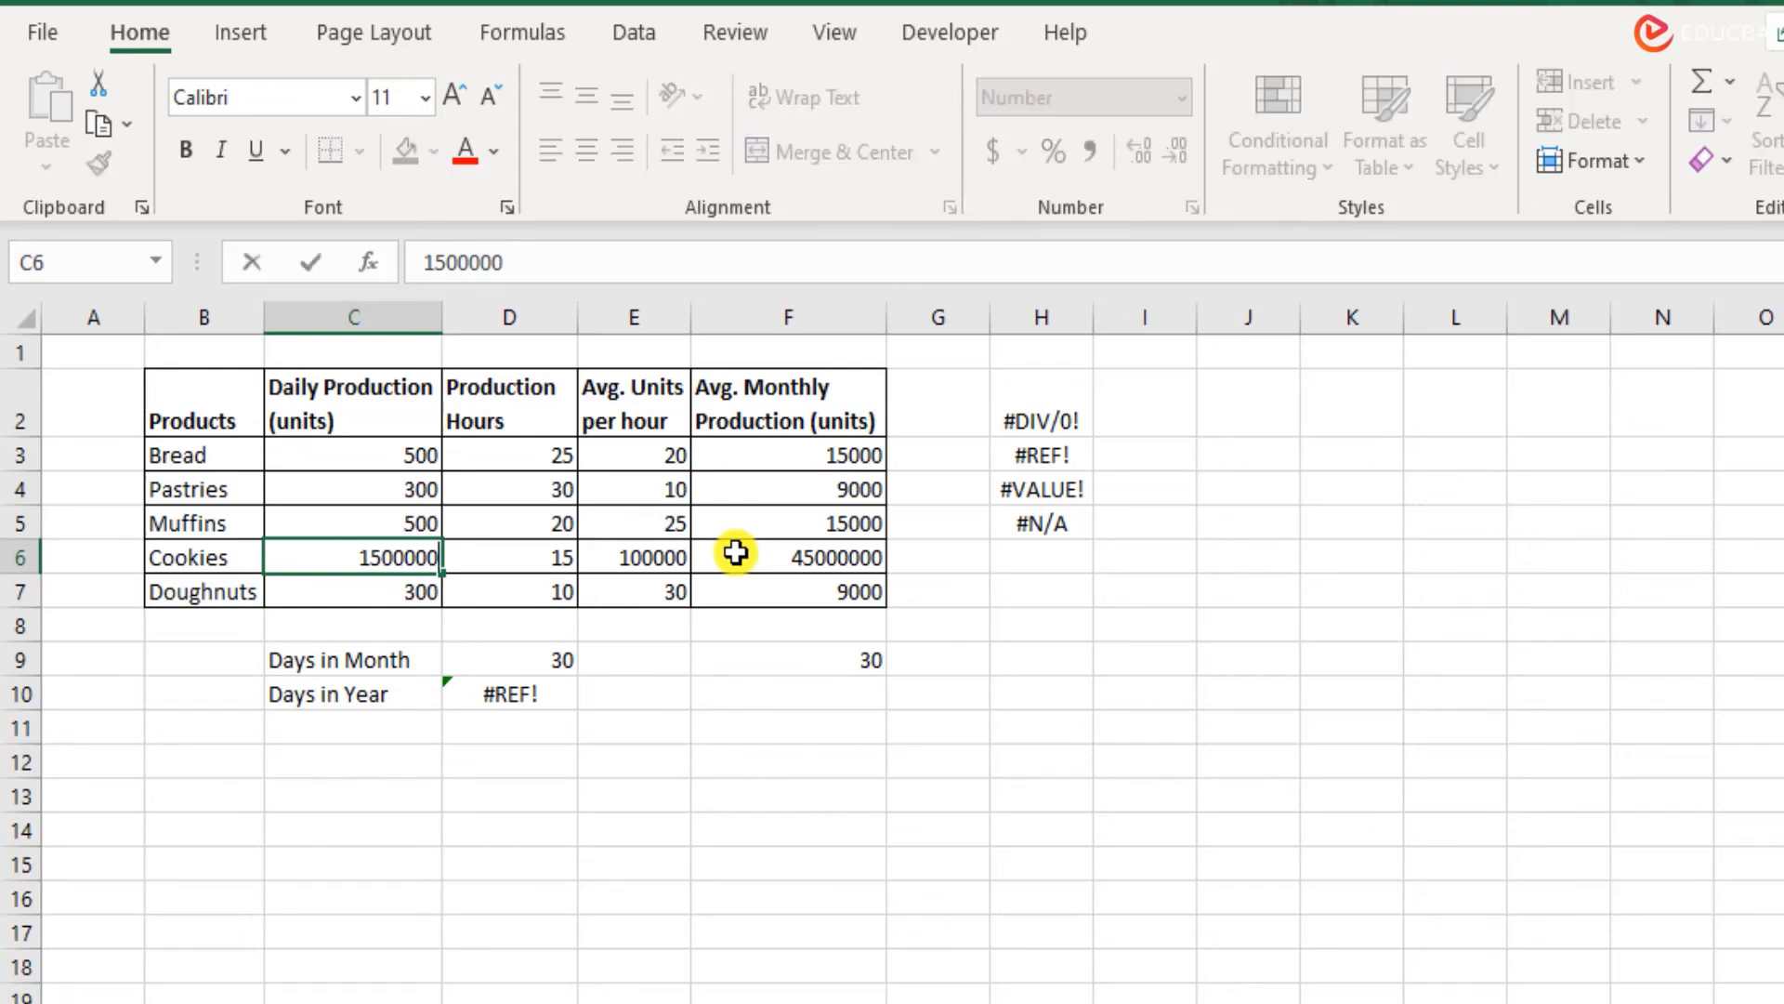
key("Home")
key("Right")
key("Right")
key("Right")
key("Escape")
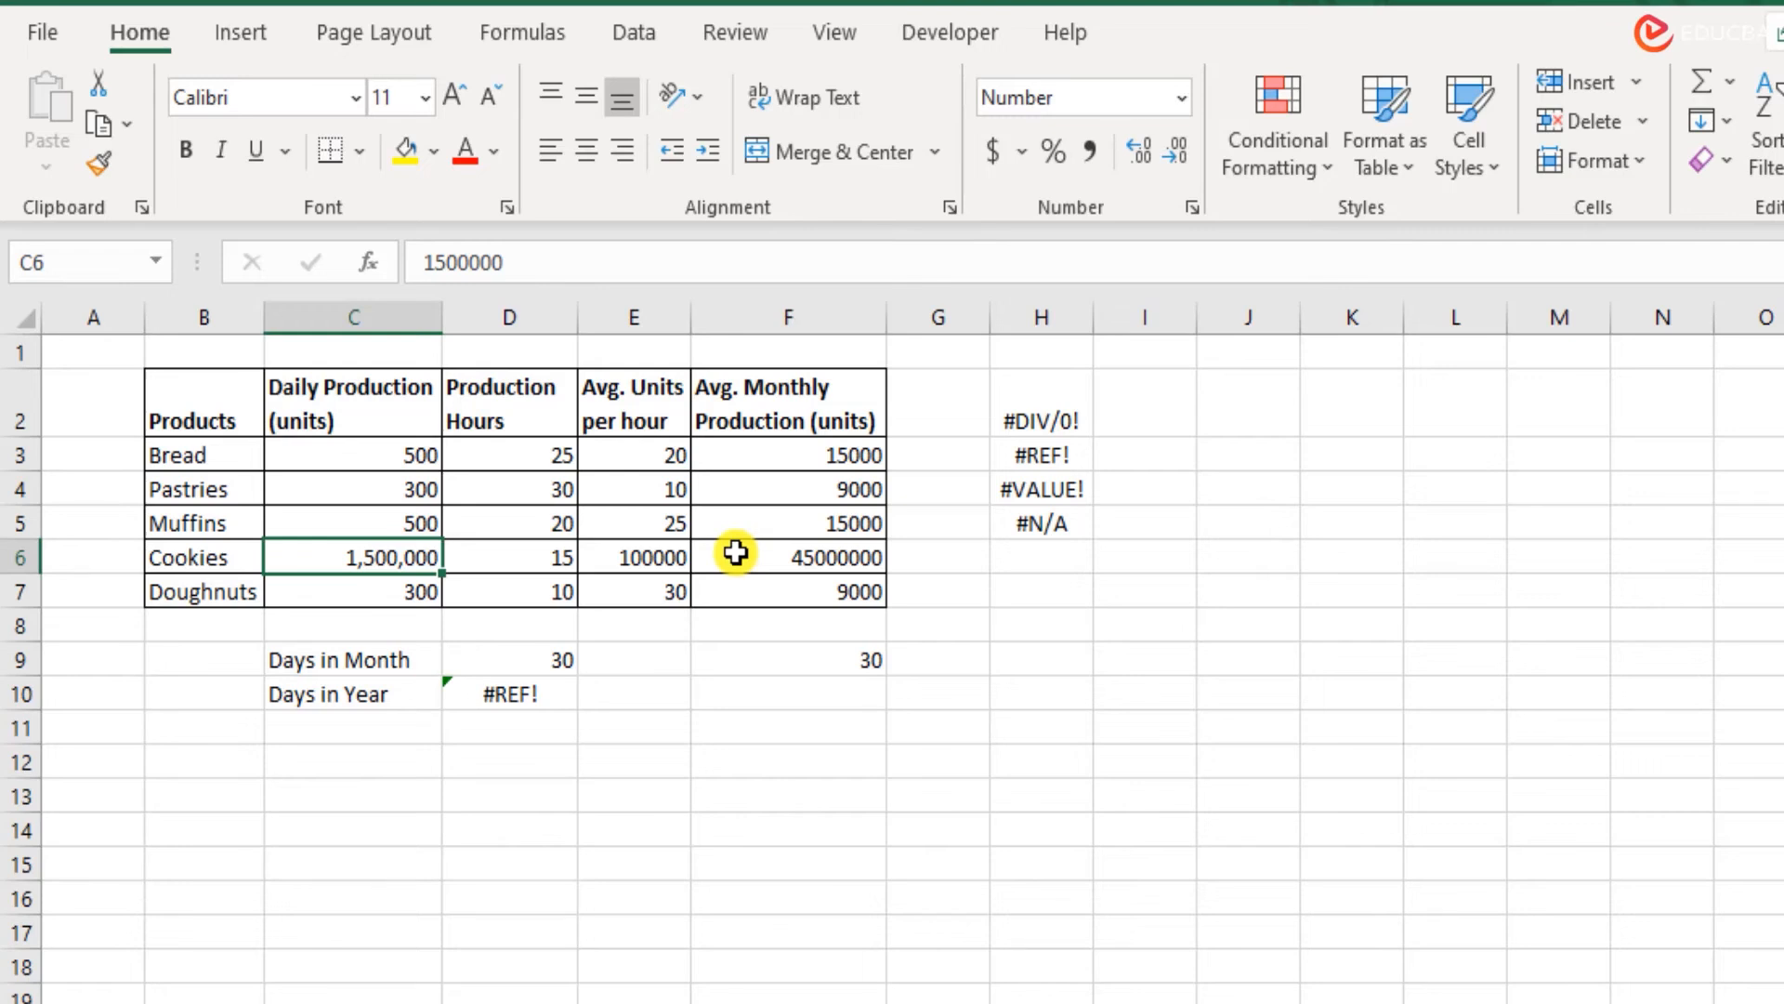
key("Up")
key("Down")
key("Down")
key("Up")
key("Right")
key("Right")
key("Right")
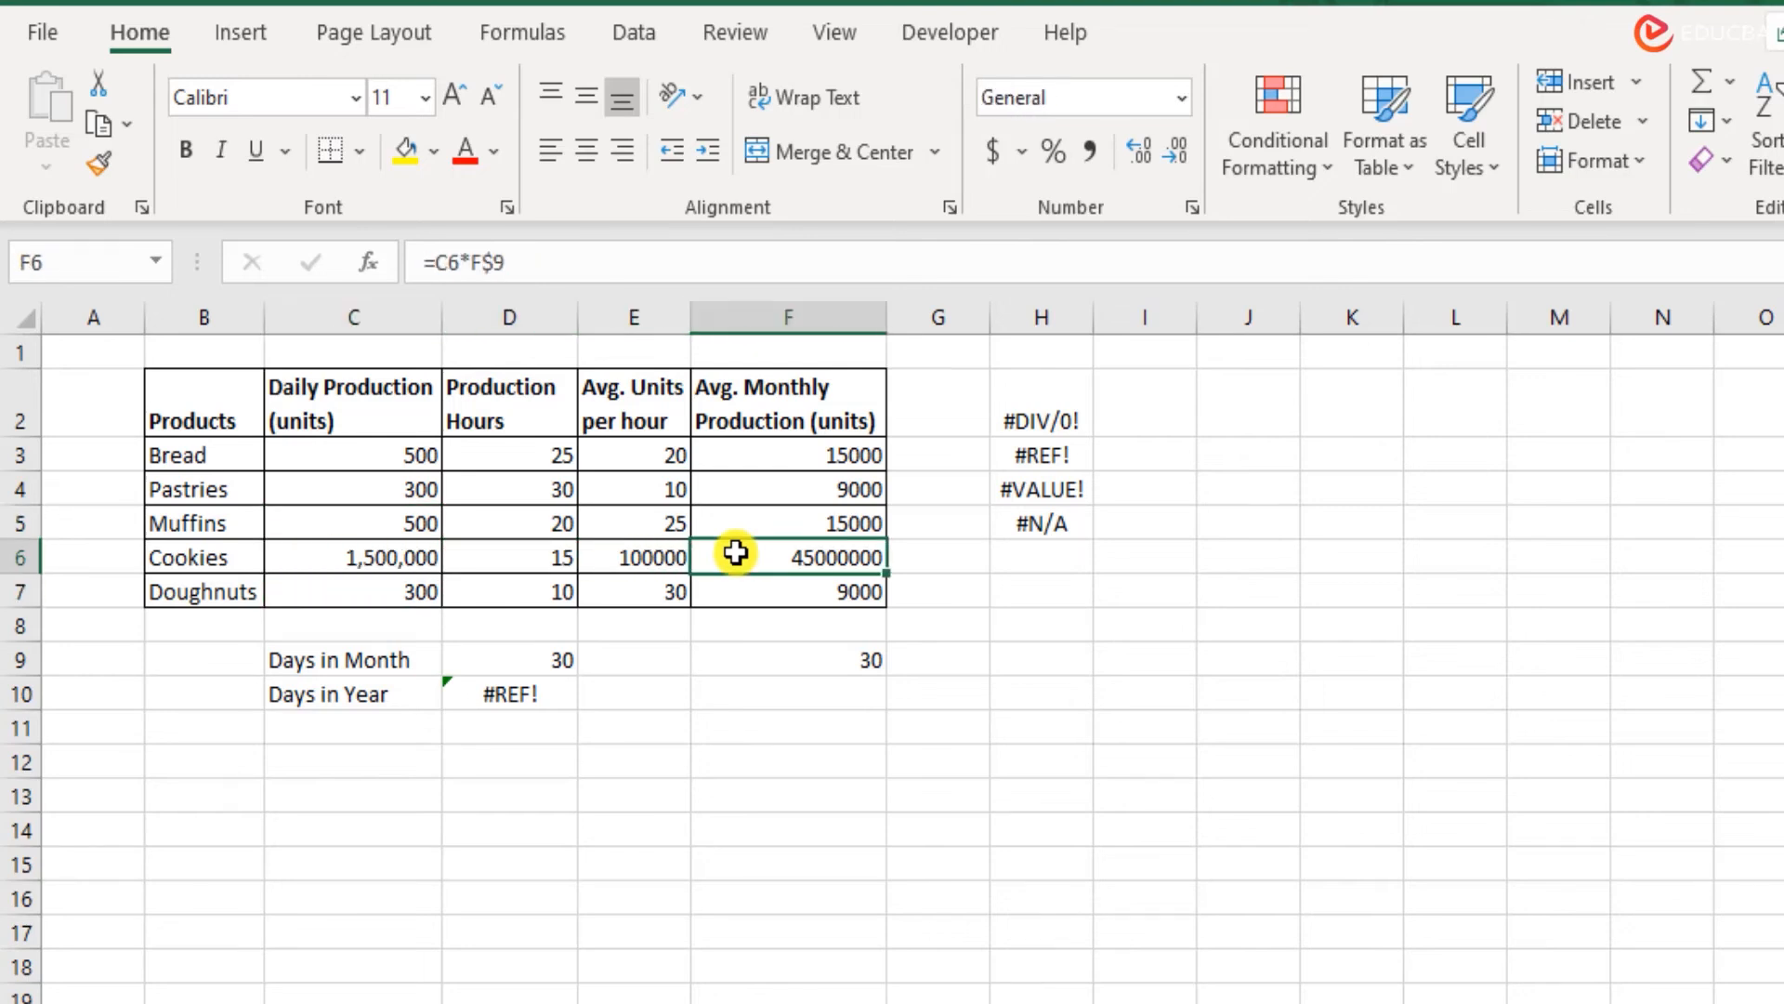
Undo the comma removal in C6 and check Cookies' monthly production in F6.
key("ctrl+z")
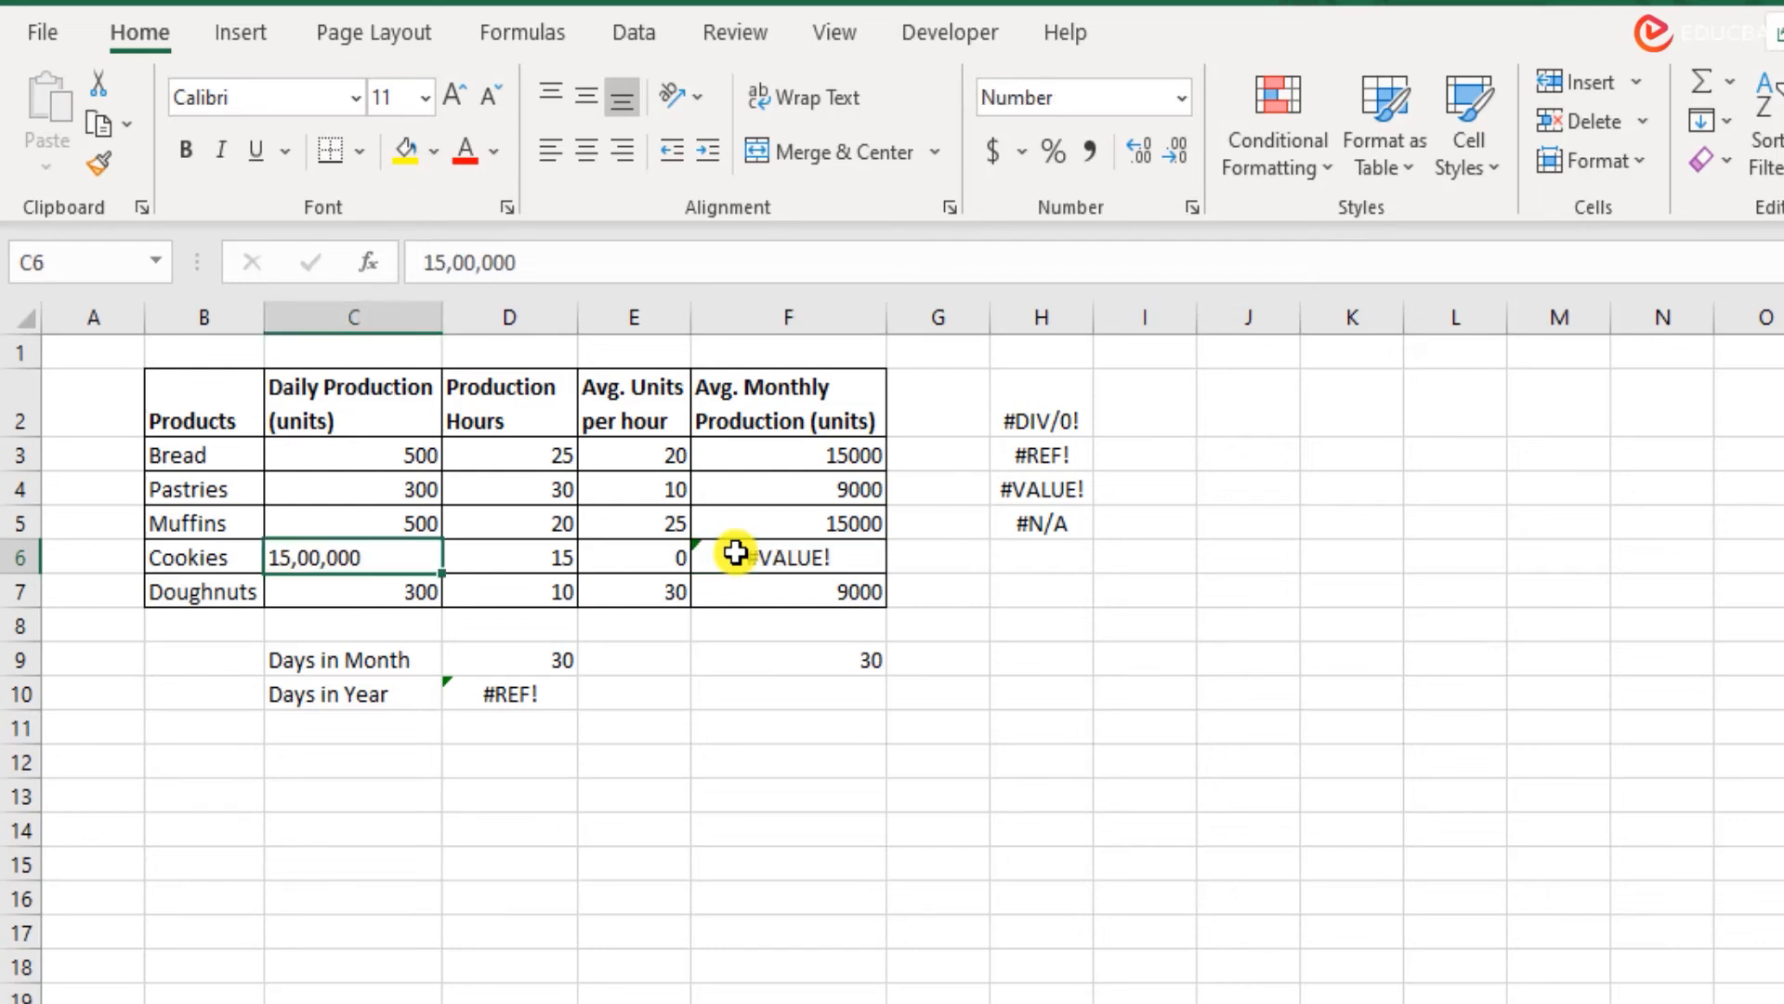
key("Right")
key("Right")
key("Right")
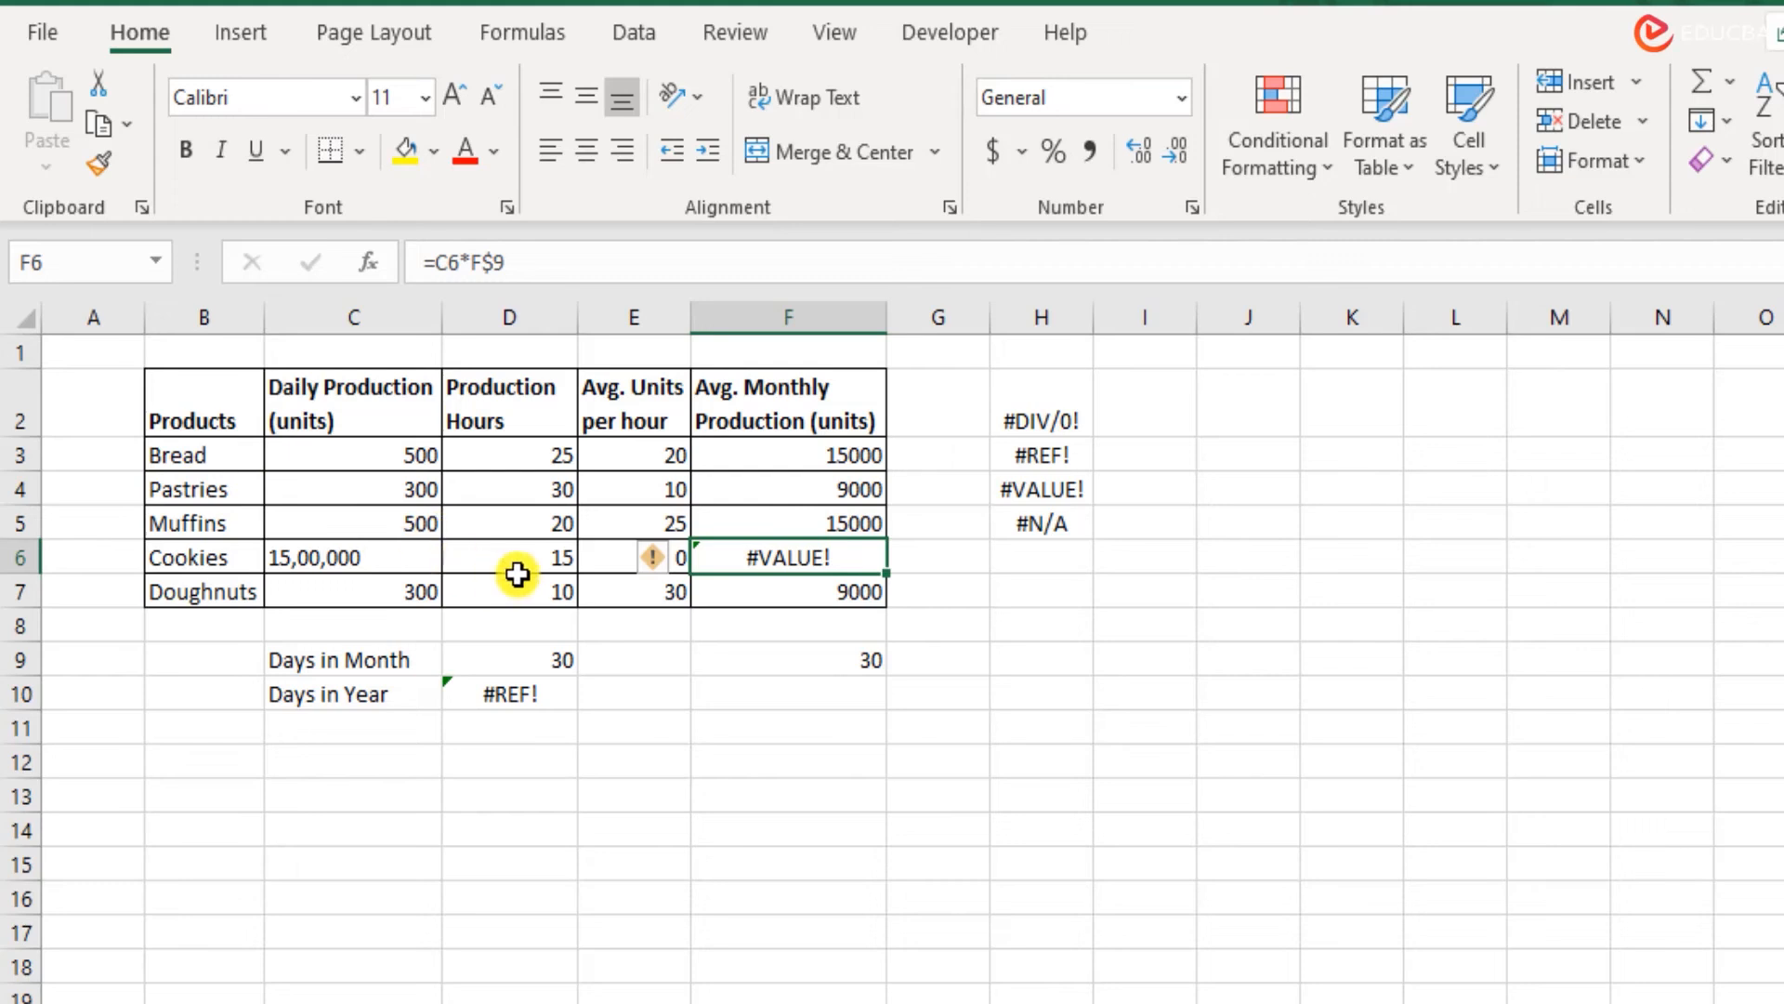
Replace the multiplication in Cookies' monthly production formula in F6 with addition, making it =C6+F$9.
double_click(736, 555)
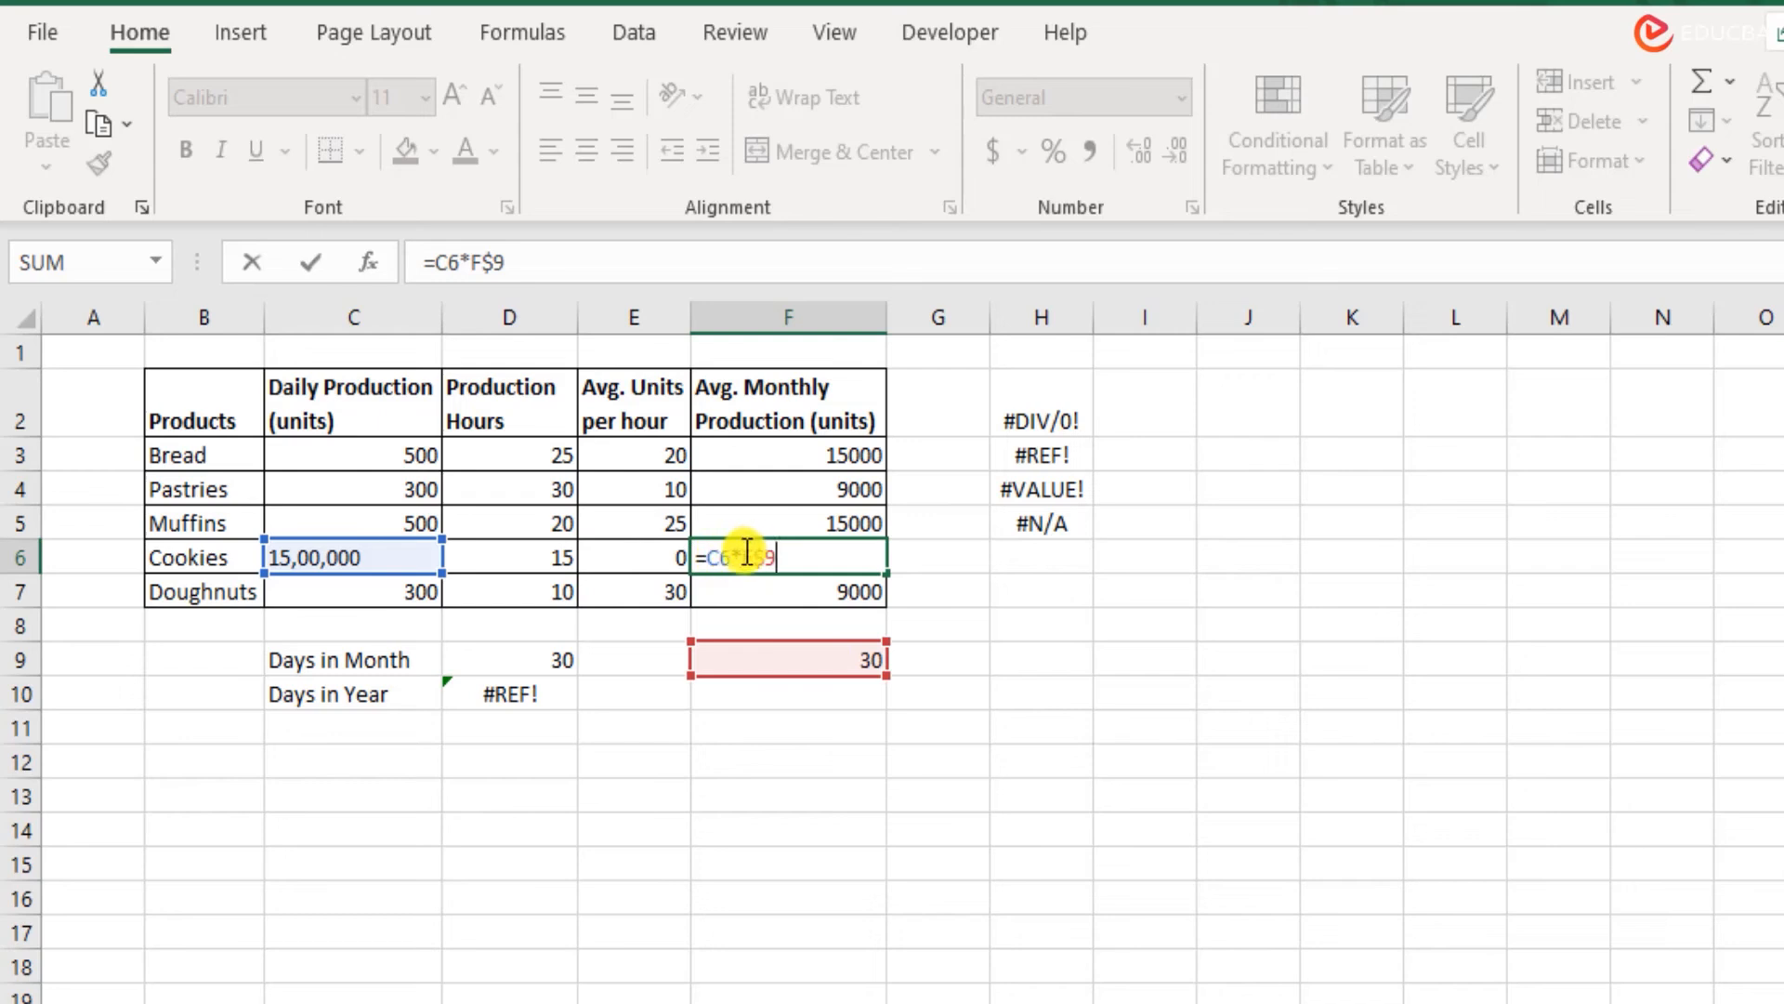
mouse_move(732, 554)
left_mouse_down()
mouse_move(764, 554)
mouse_move(741, 557)
left_mouse_up()
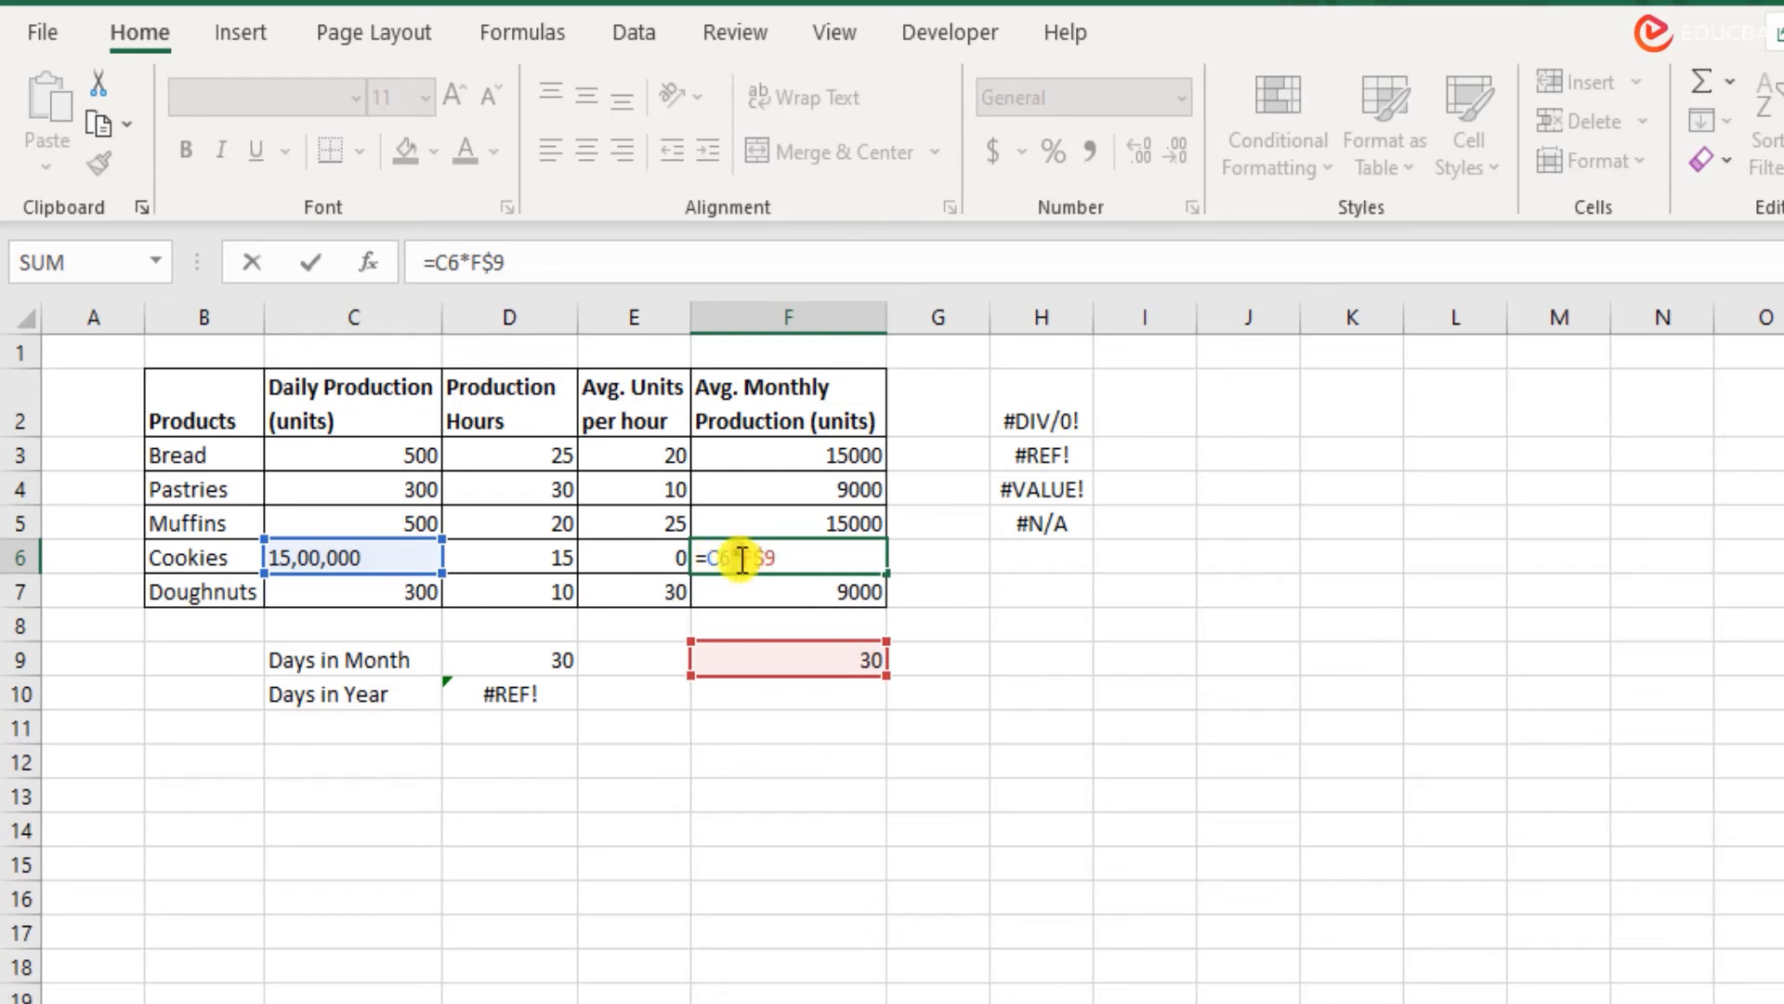
type("+")
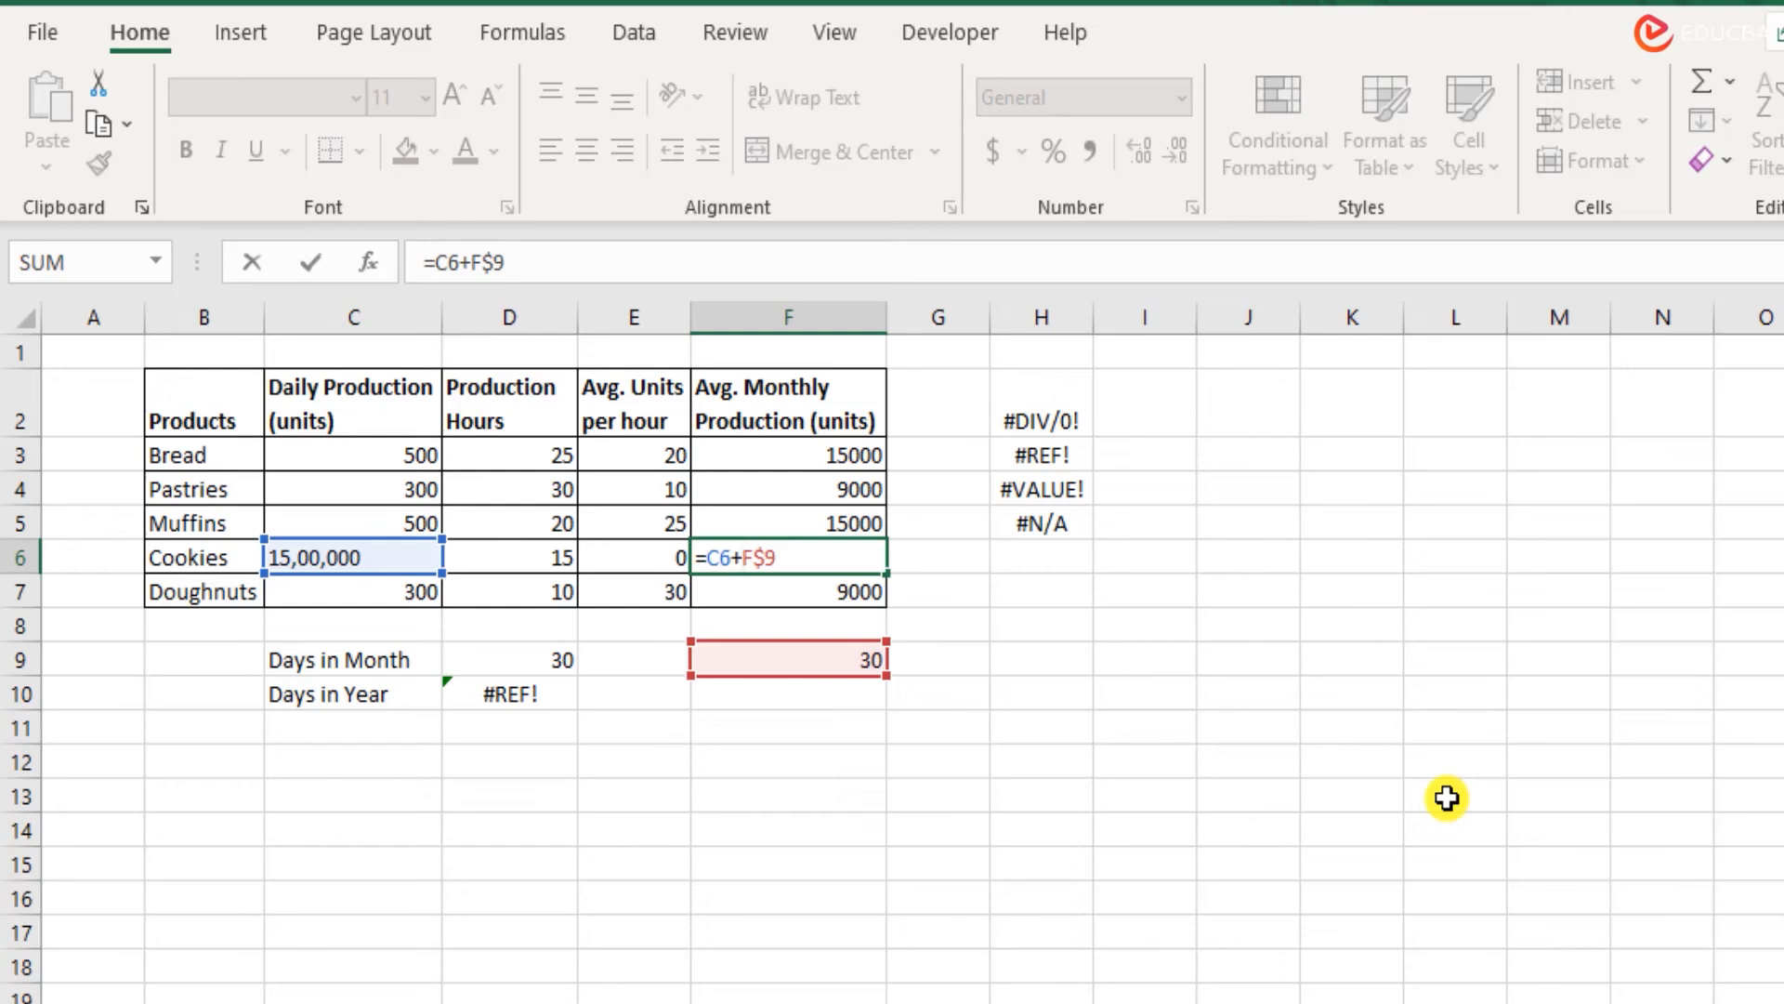
key("Return")
key("Up")
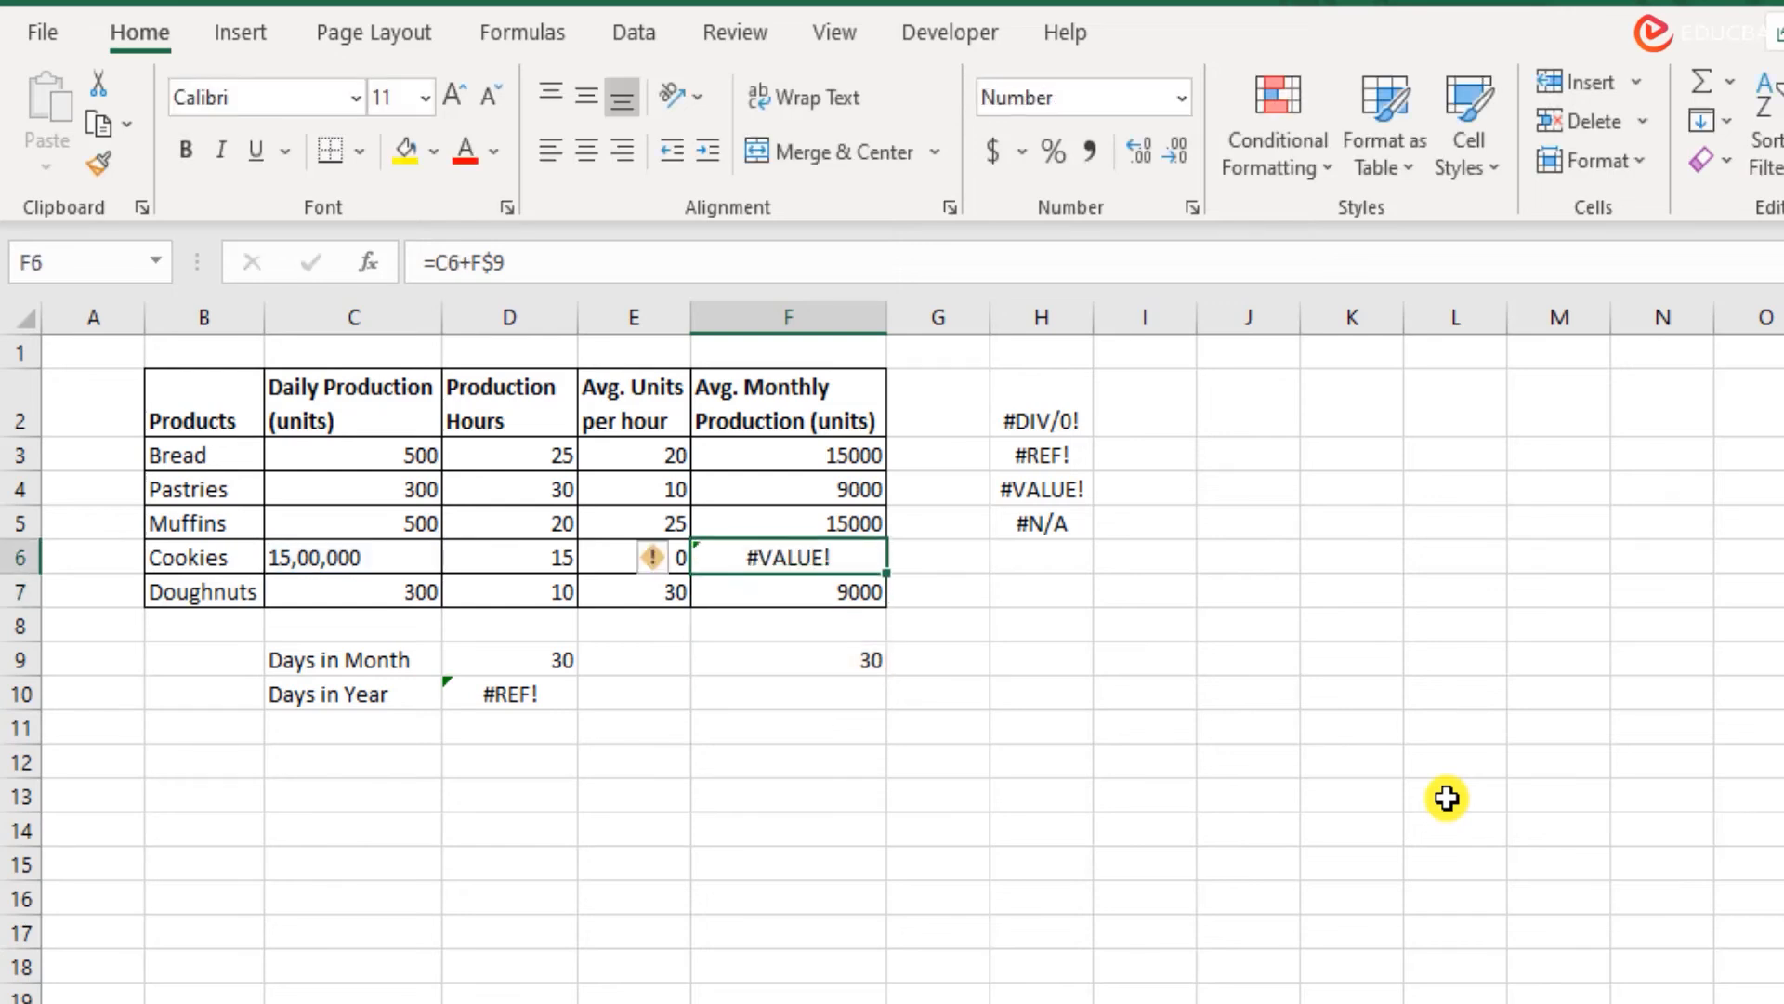
Check the references in the F6 addition formula, and undo it along with the preceding change to C6.
key("F2")
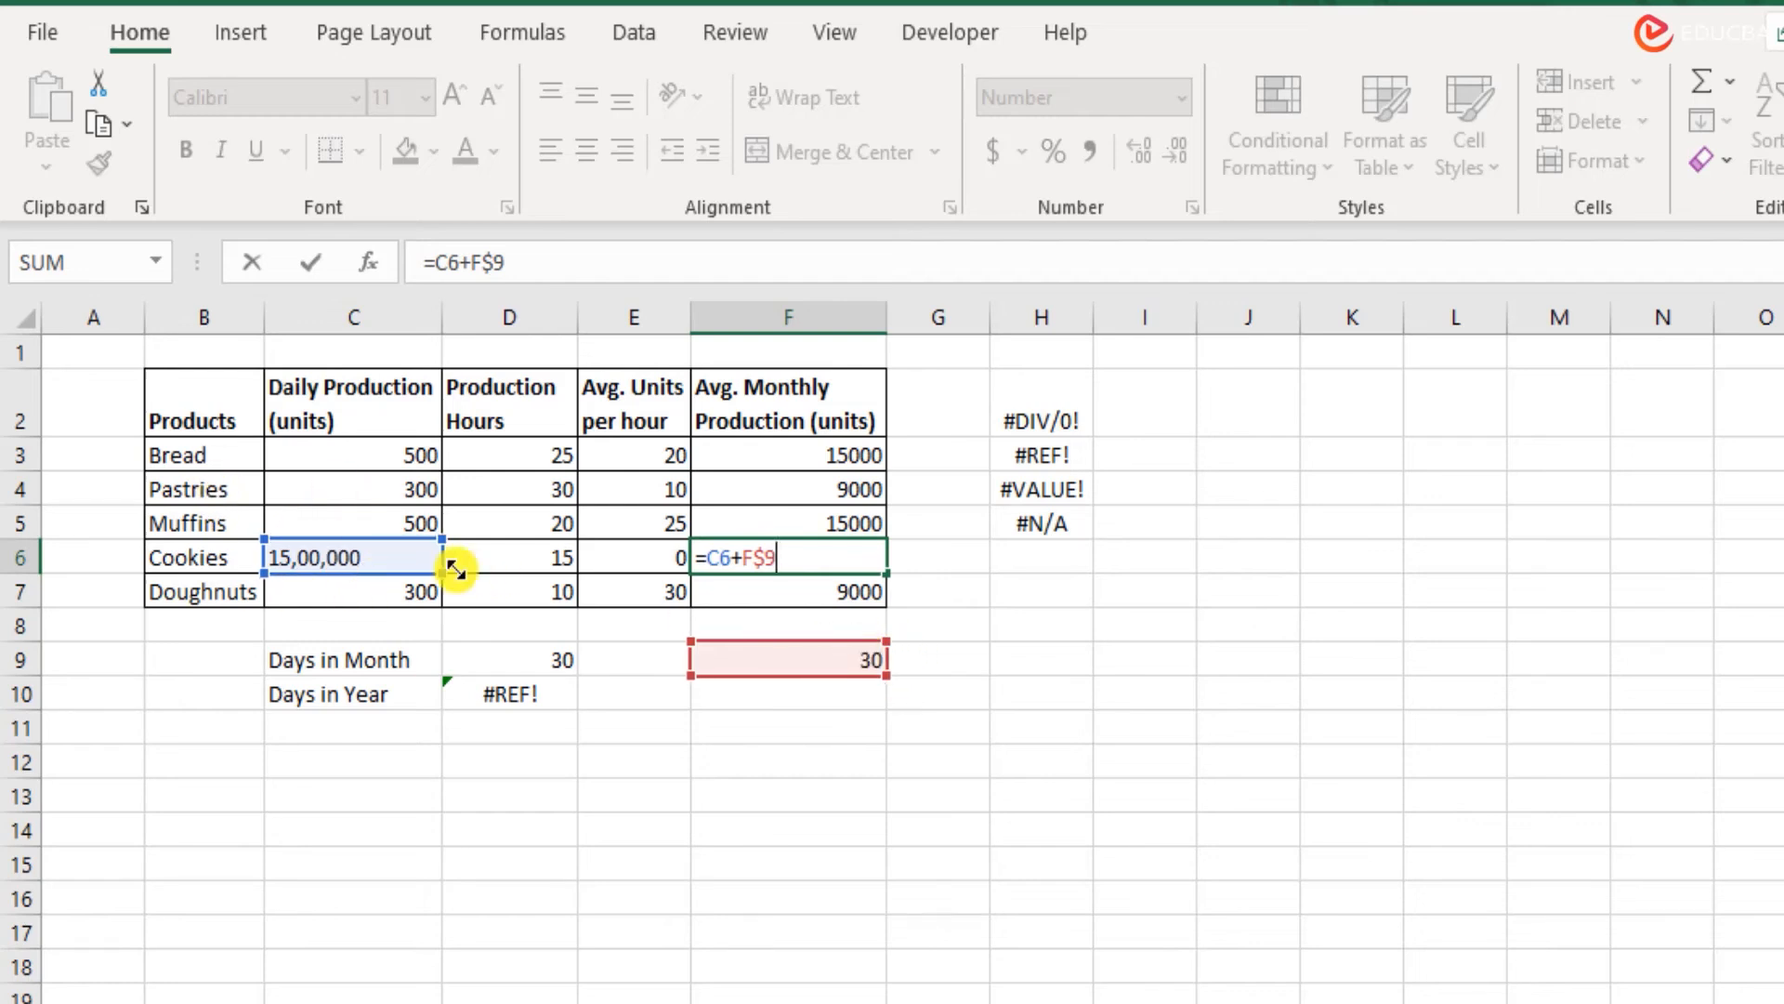
key("Escape")
key("ctrl+z")
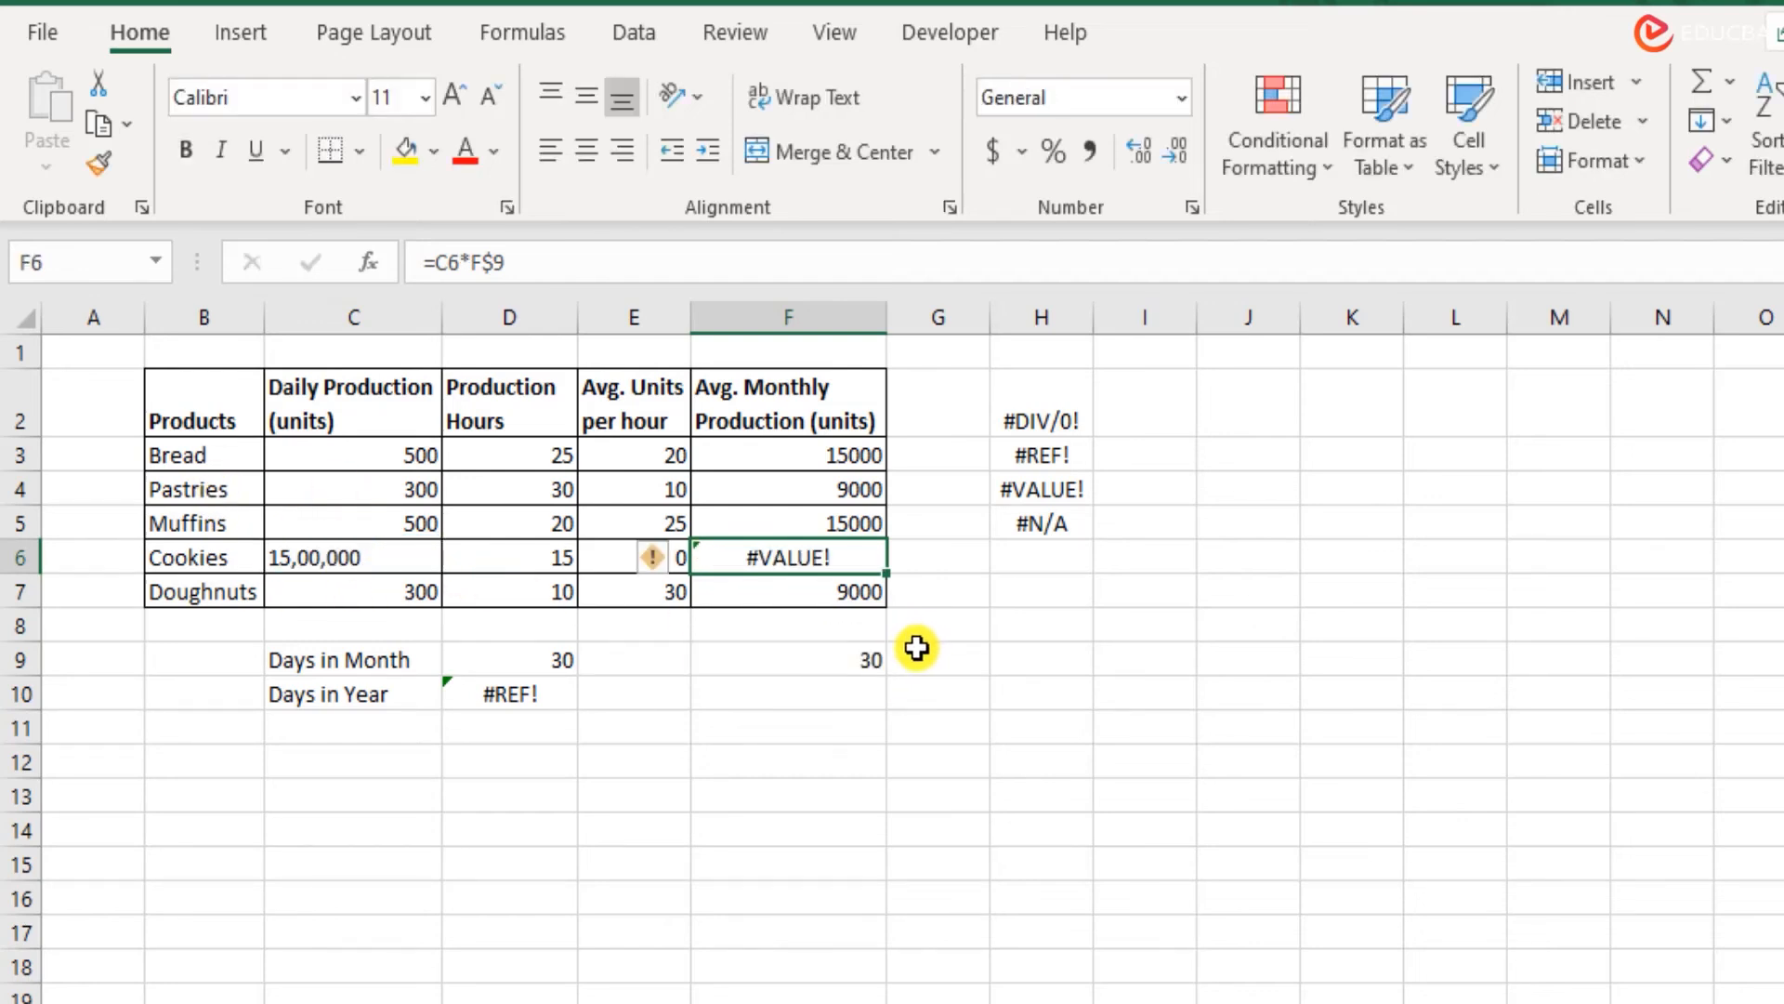
key("ctrl+z")
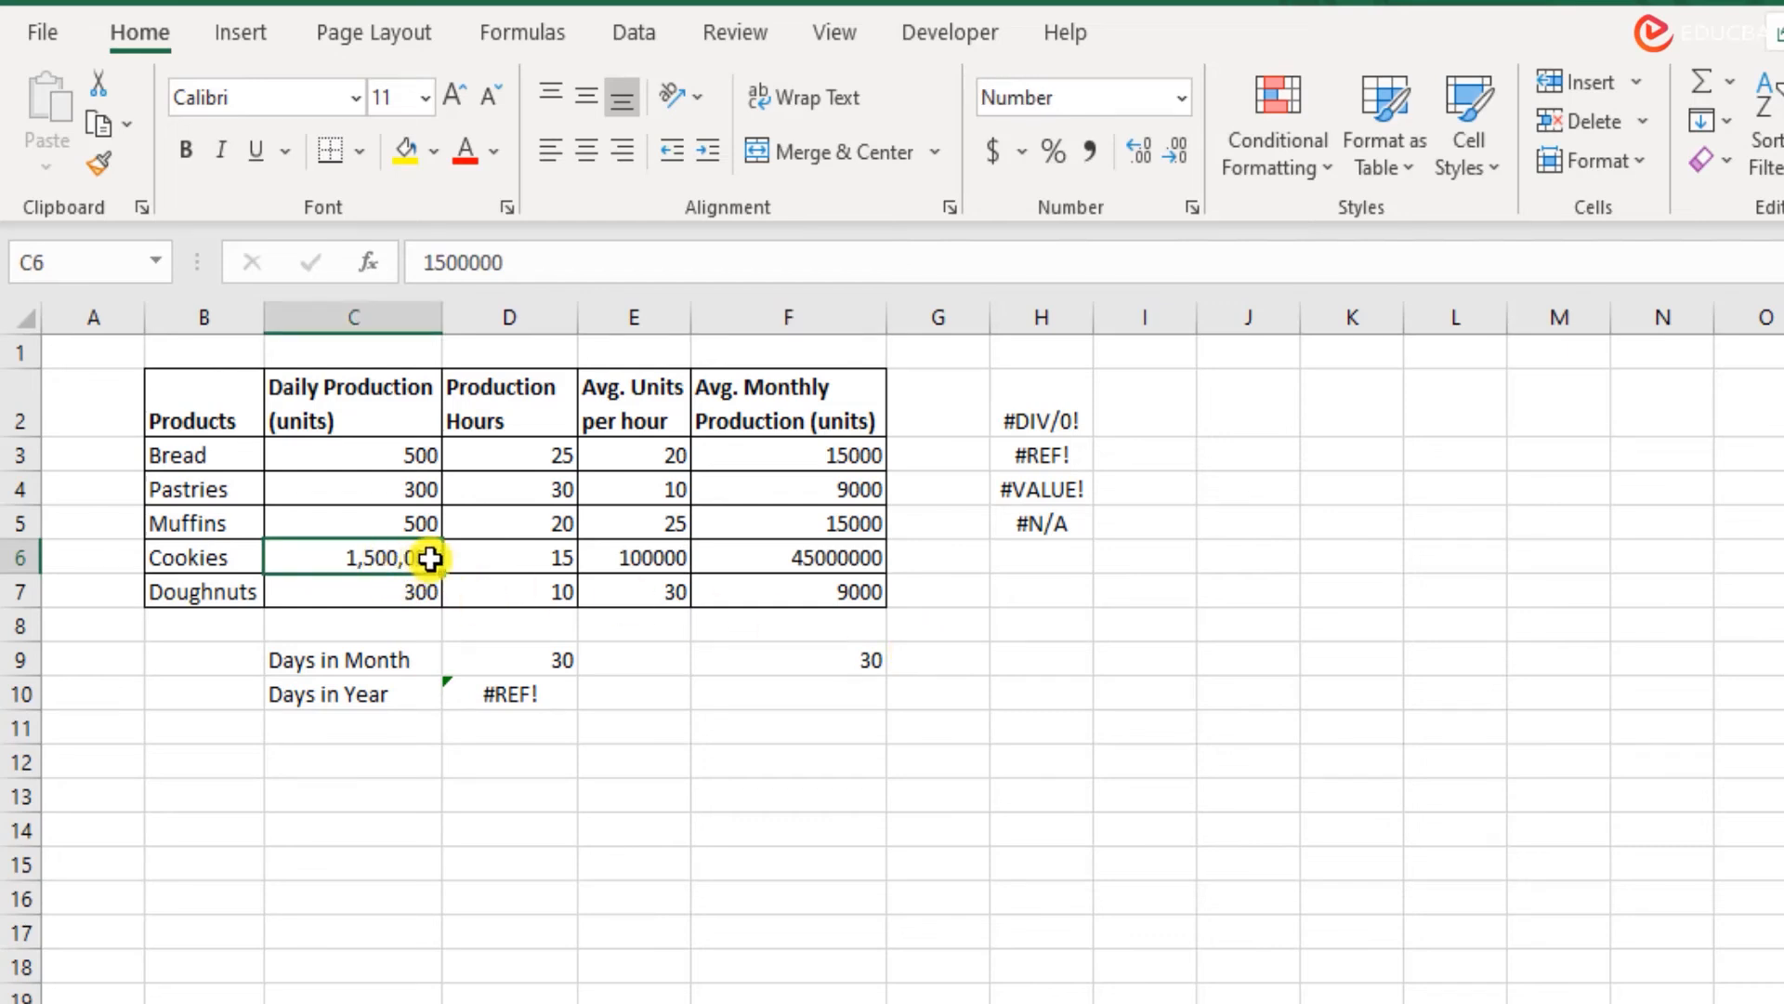
Clear Cookies' daily production in C6 and check how the monthly production formula in F6 refers to it.
key("Delete")
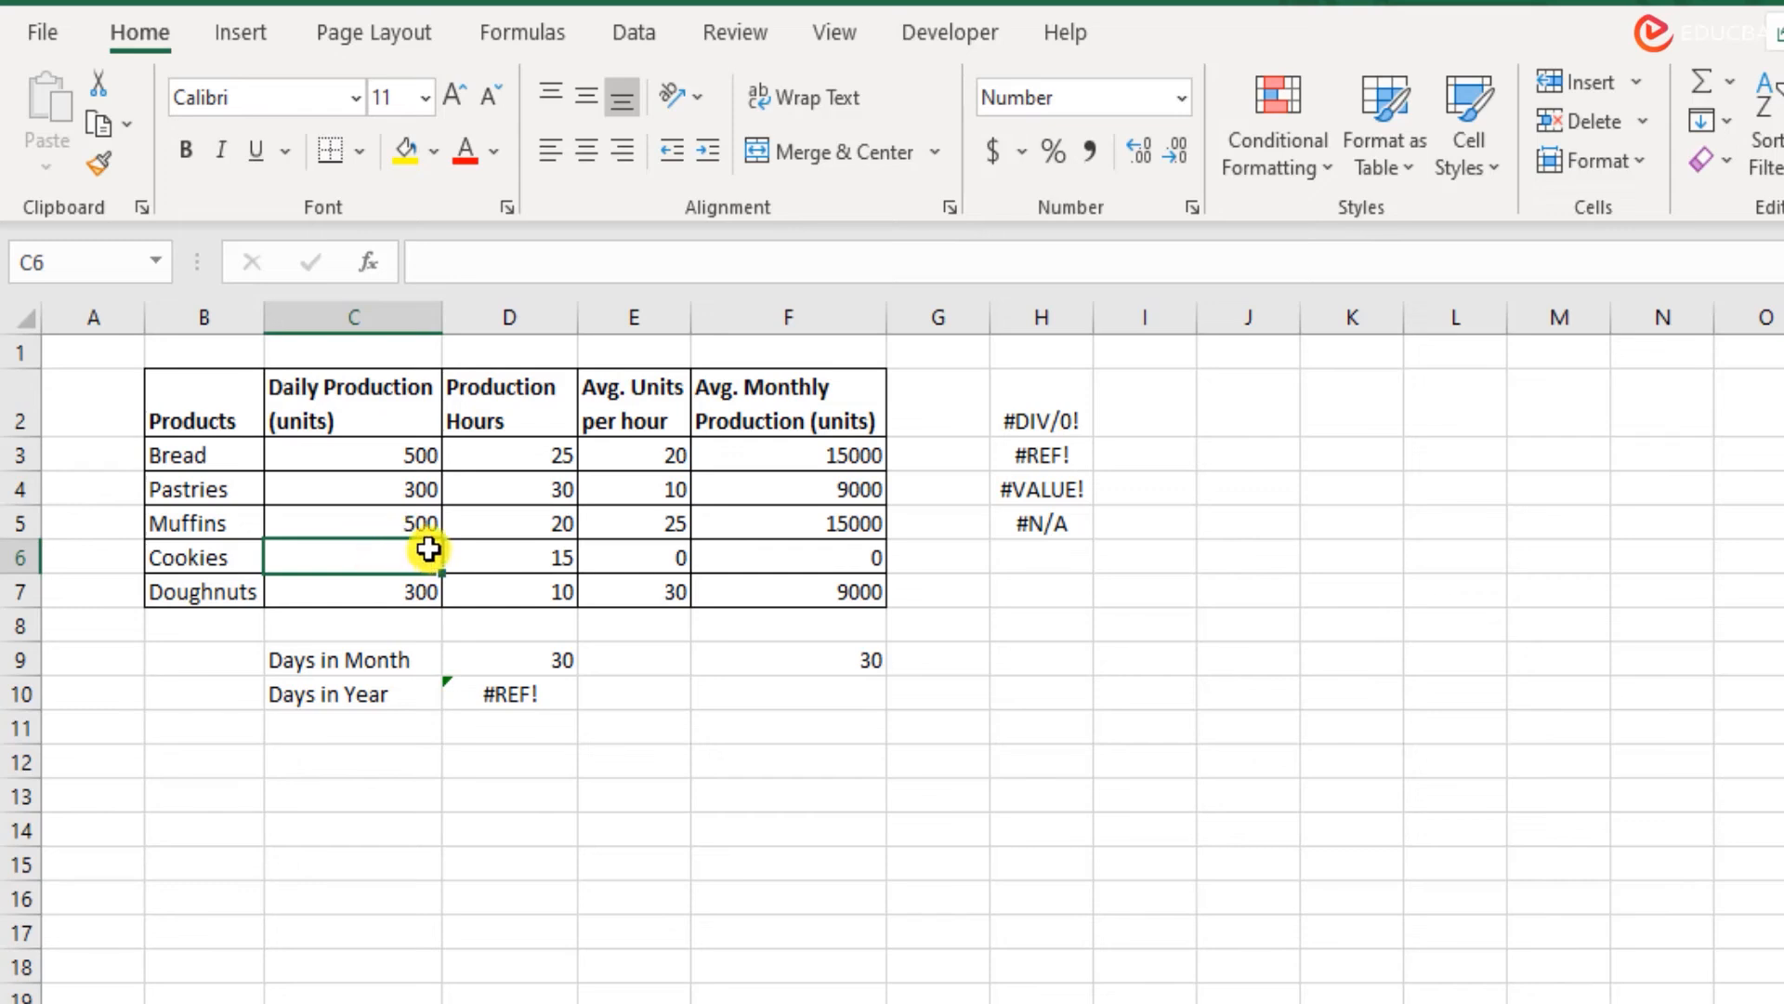
double_click(783, 562)
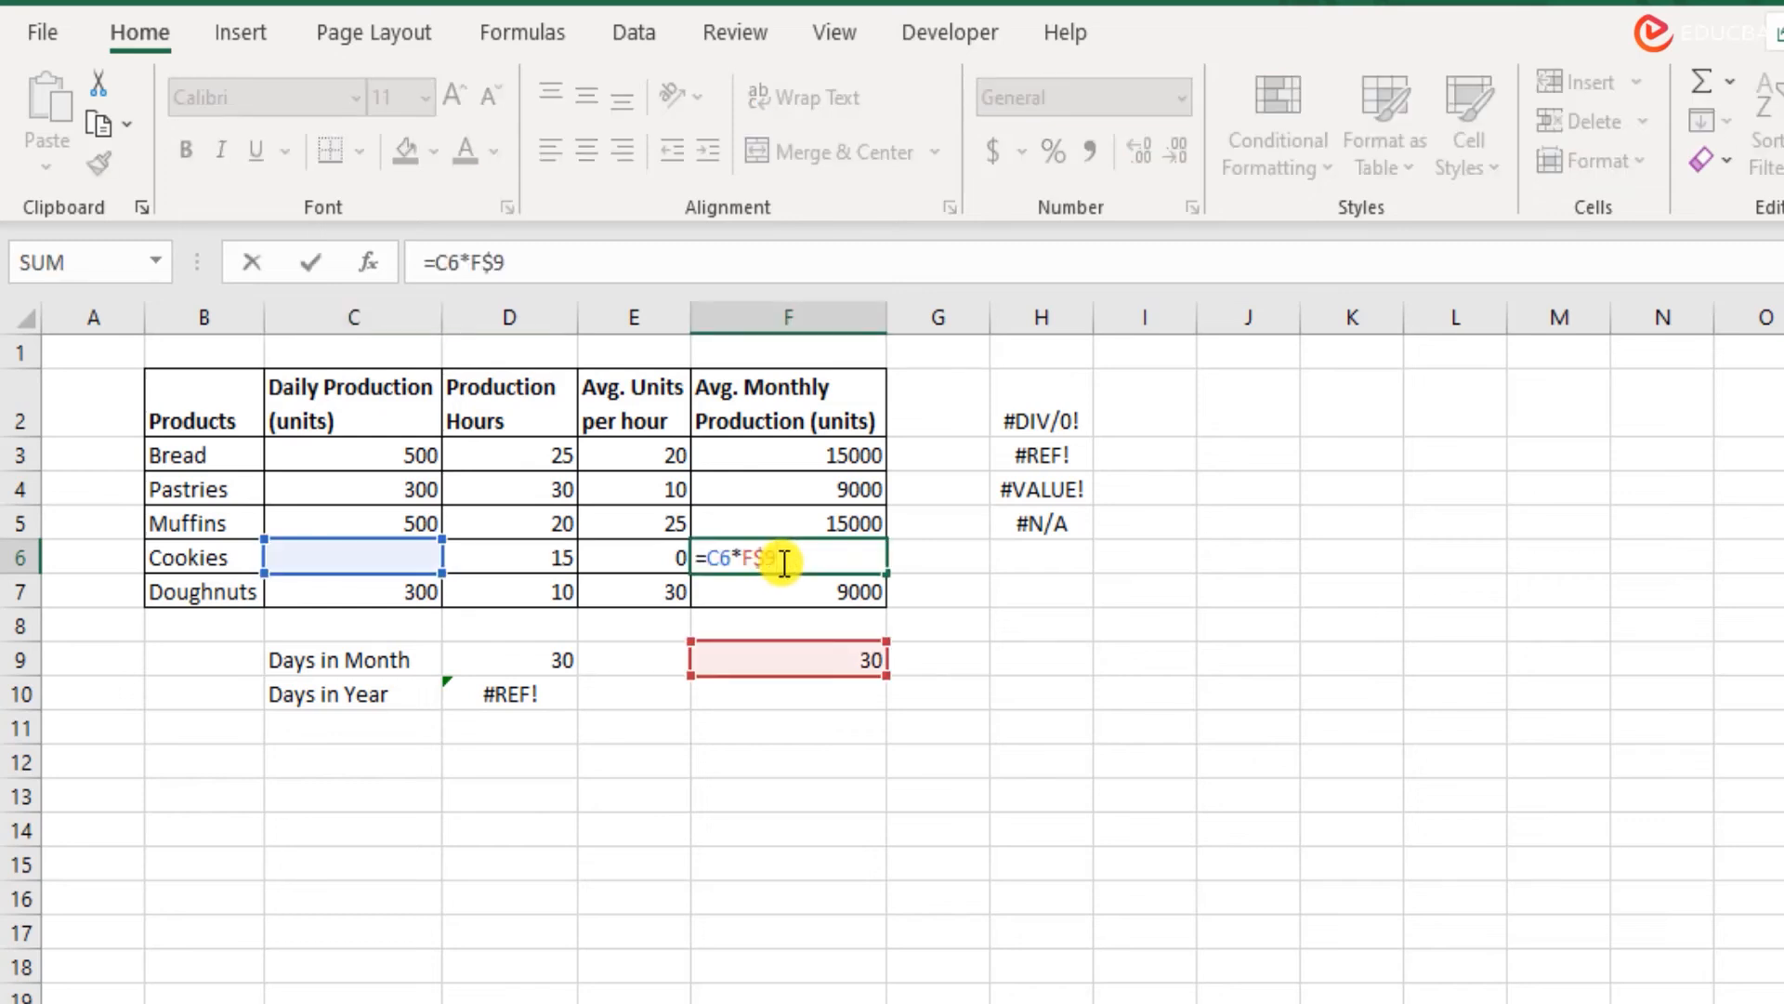
key("Escape")
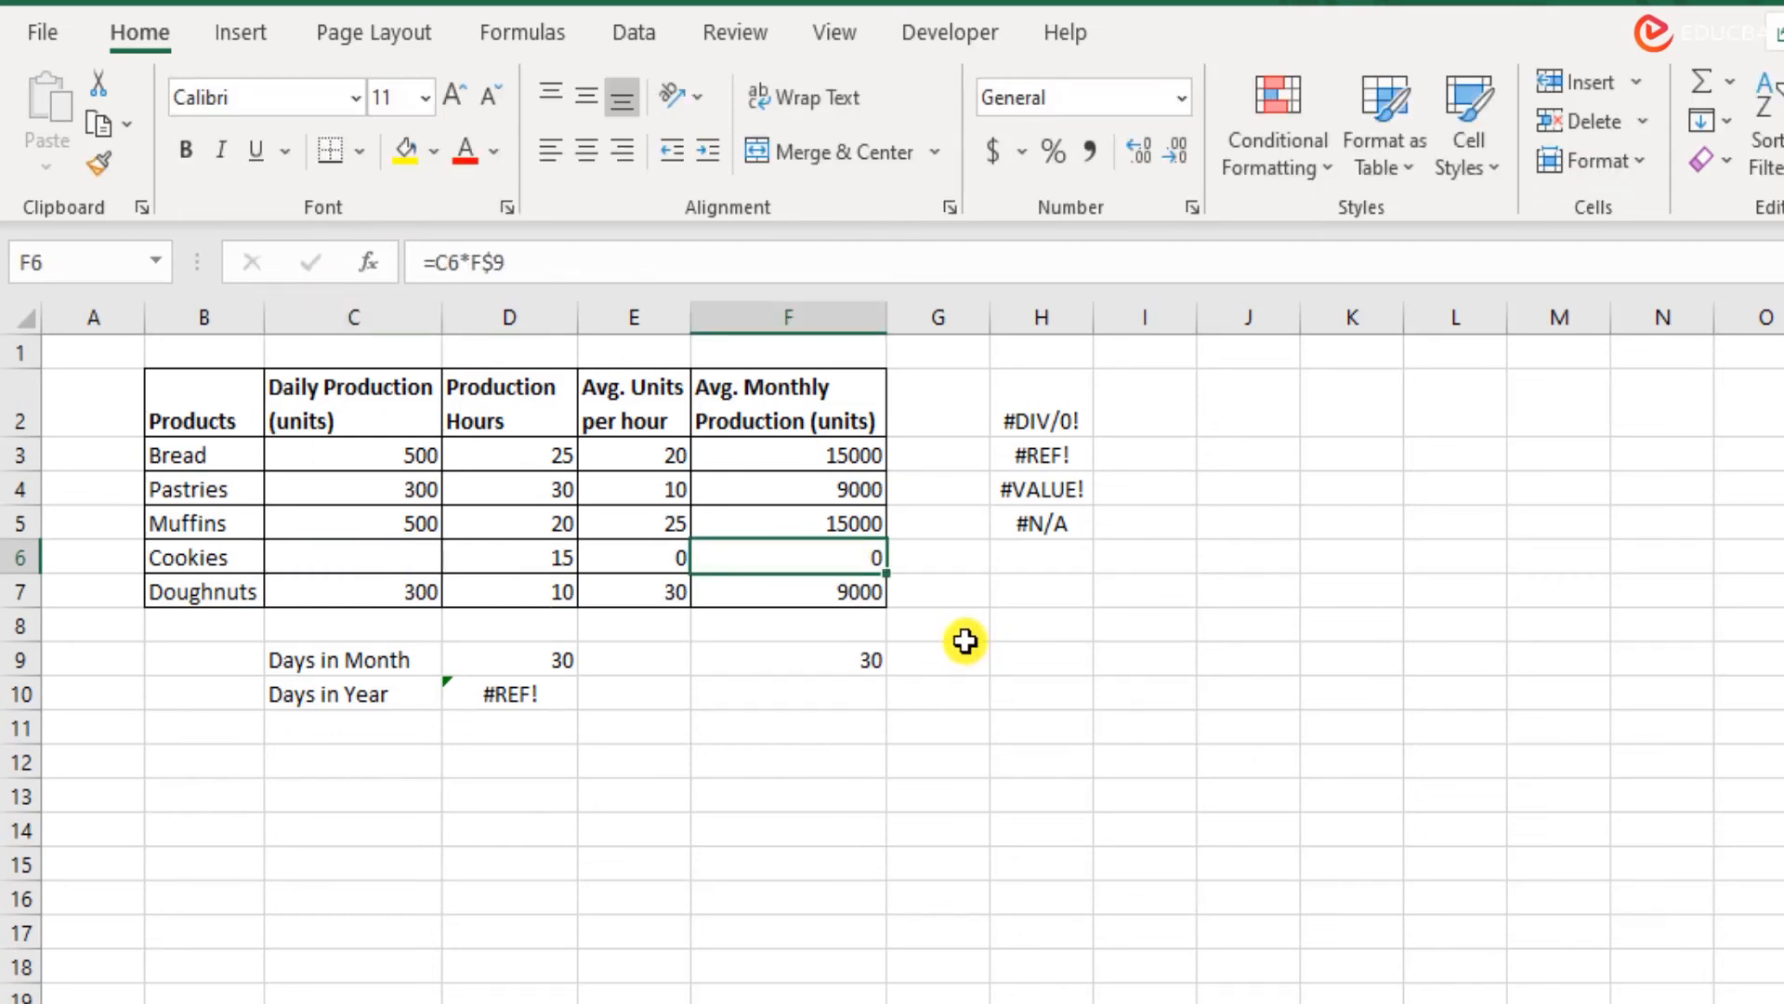
Compare the blank C6 with the days multiplier in F9 and the #VALUE! entry in the error list.
left_click(400, 557)
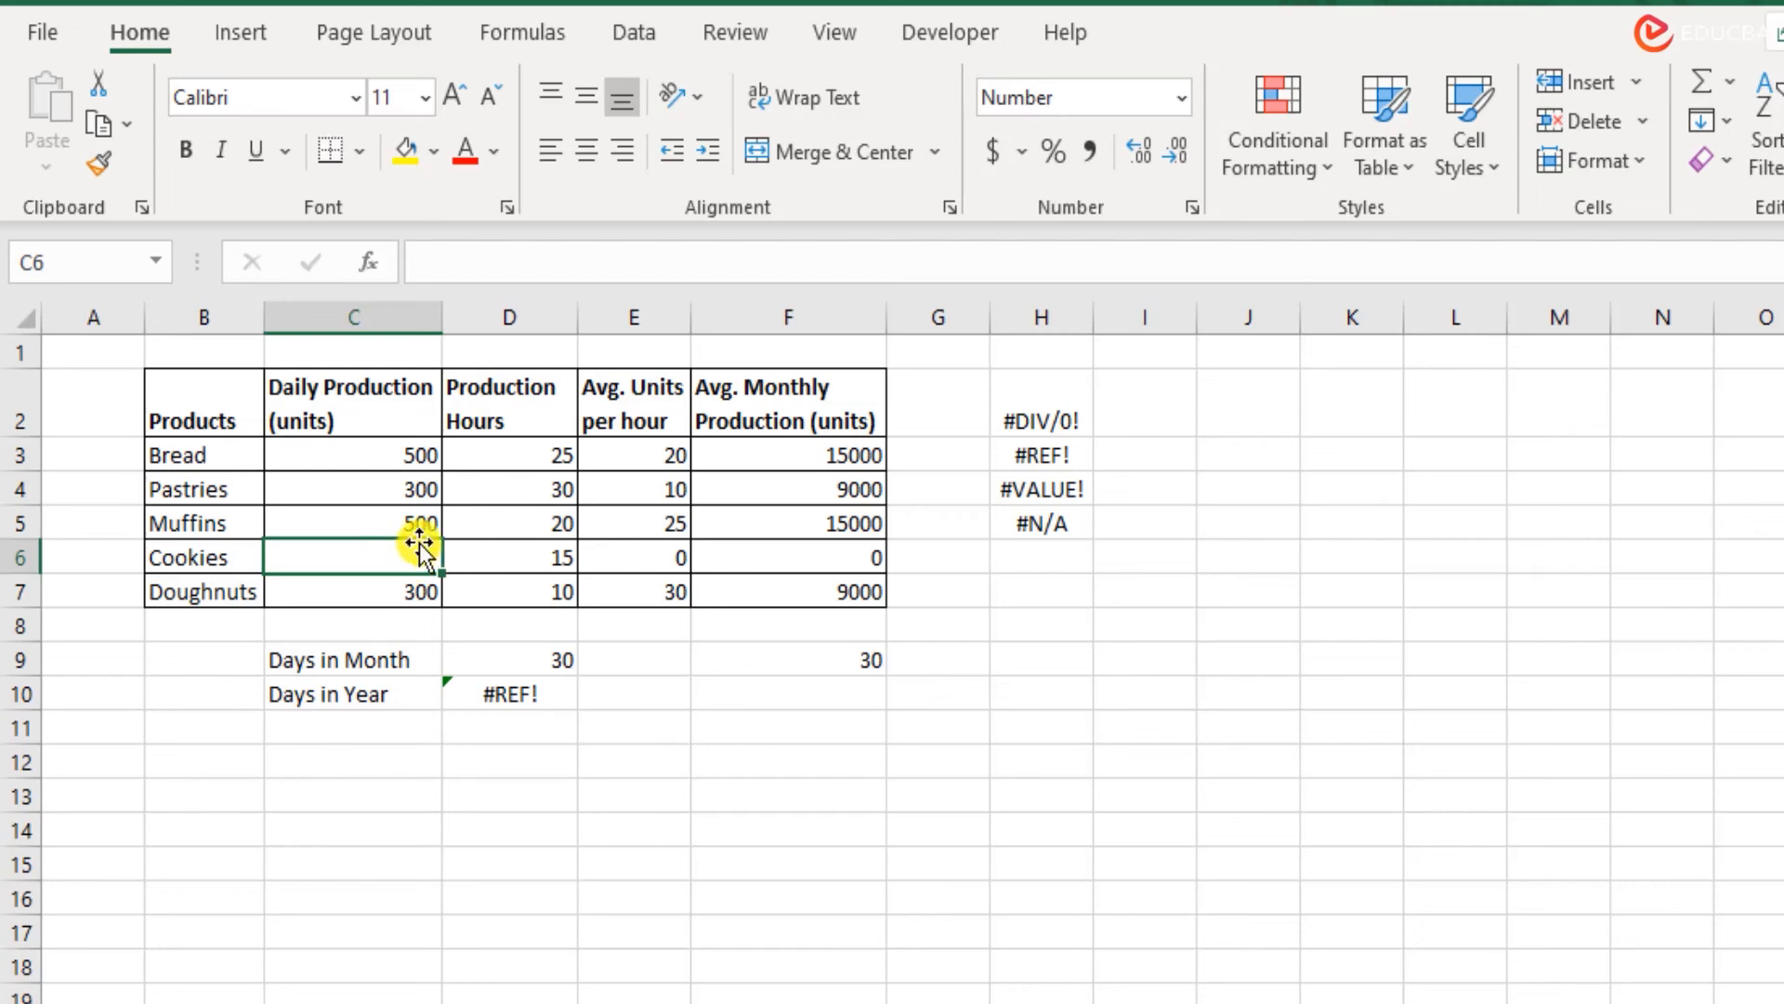
left_click(834, 661)
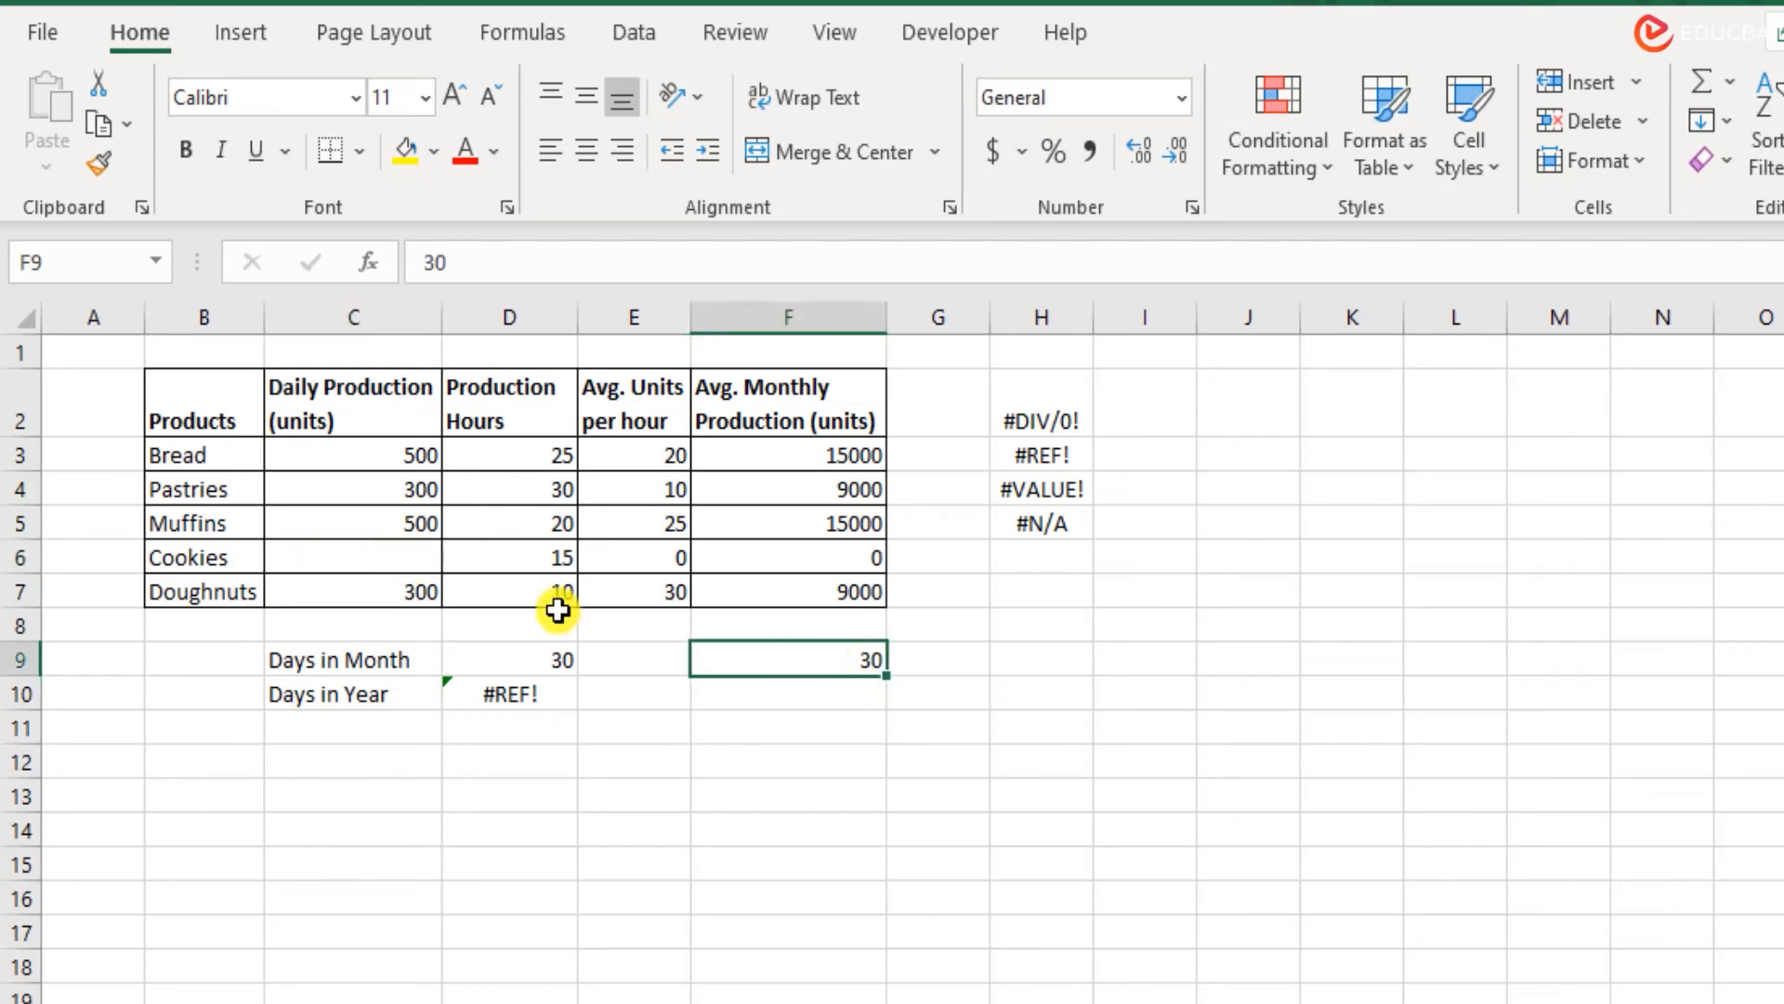
left_click(393, 558)
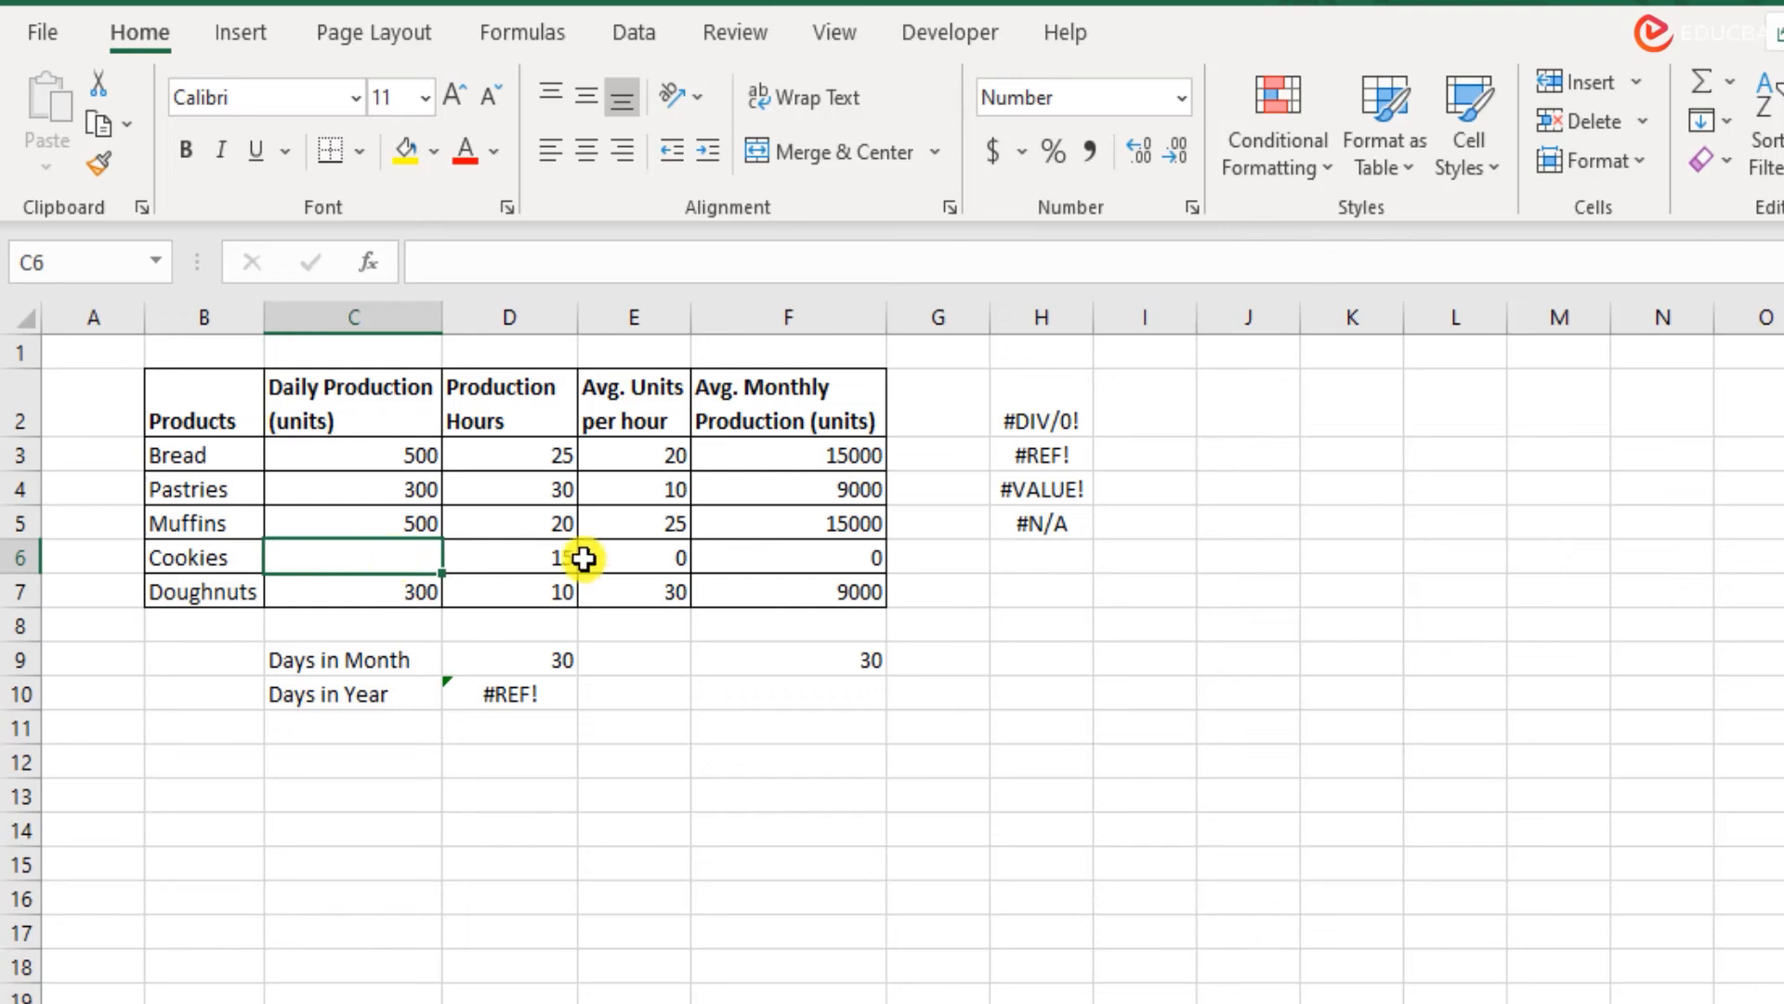
left_click(1022, 489)
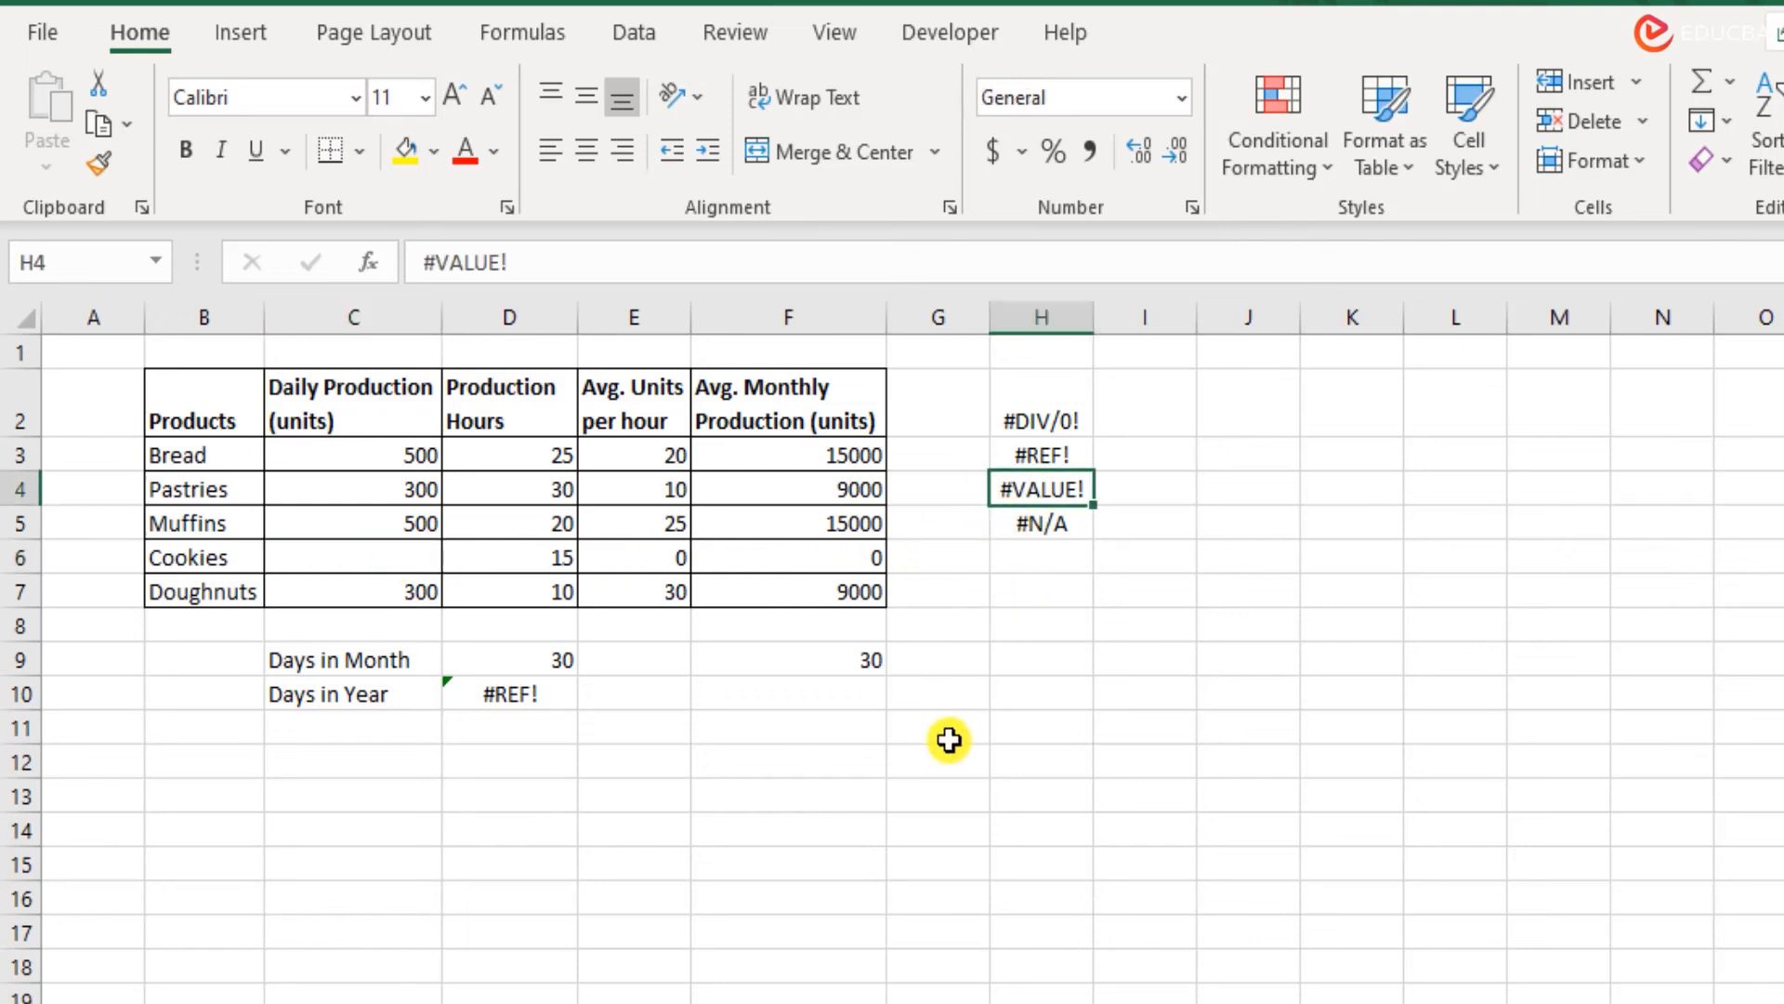
Set Cookies' daily production in C6 to 0 and check the entry.
left_click(402, 557)
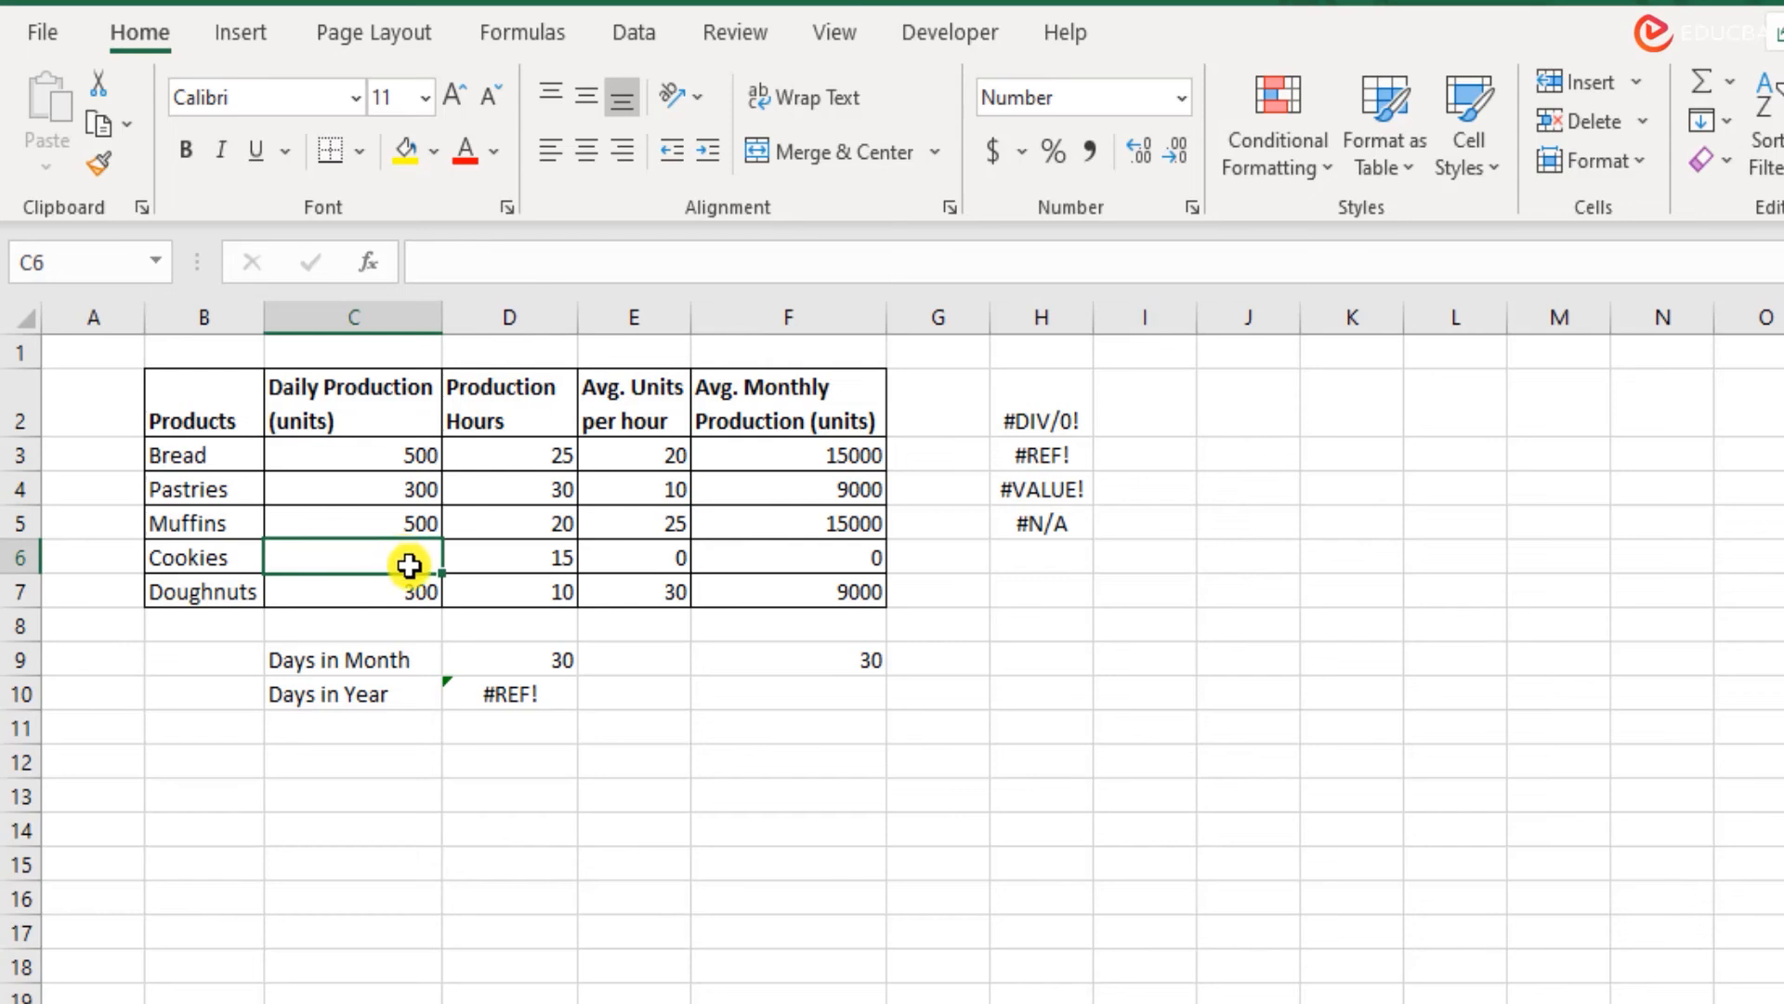
type("0")
key("Return")
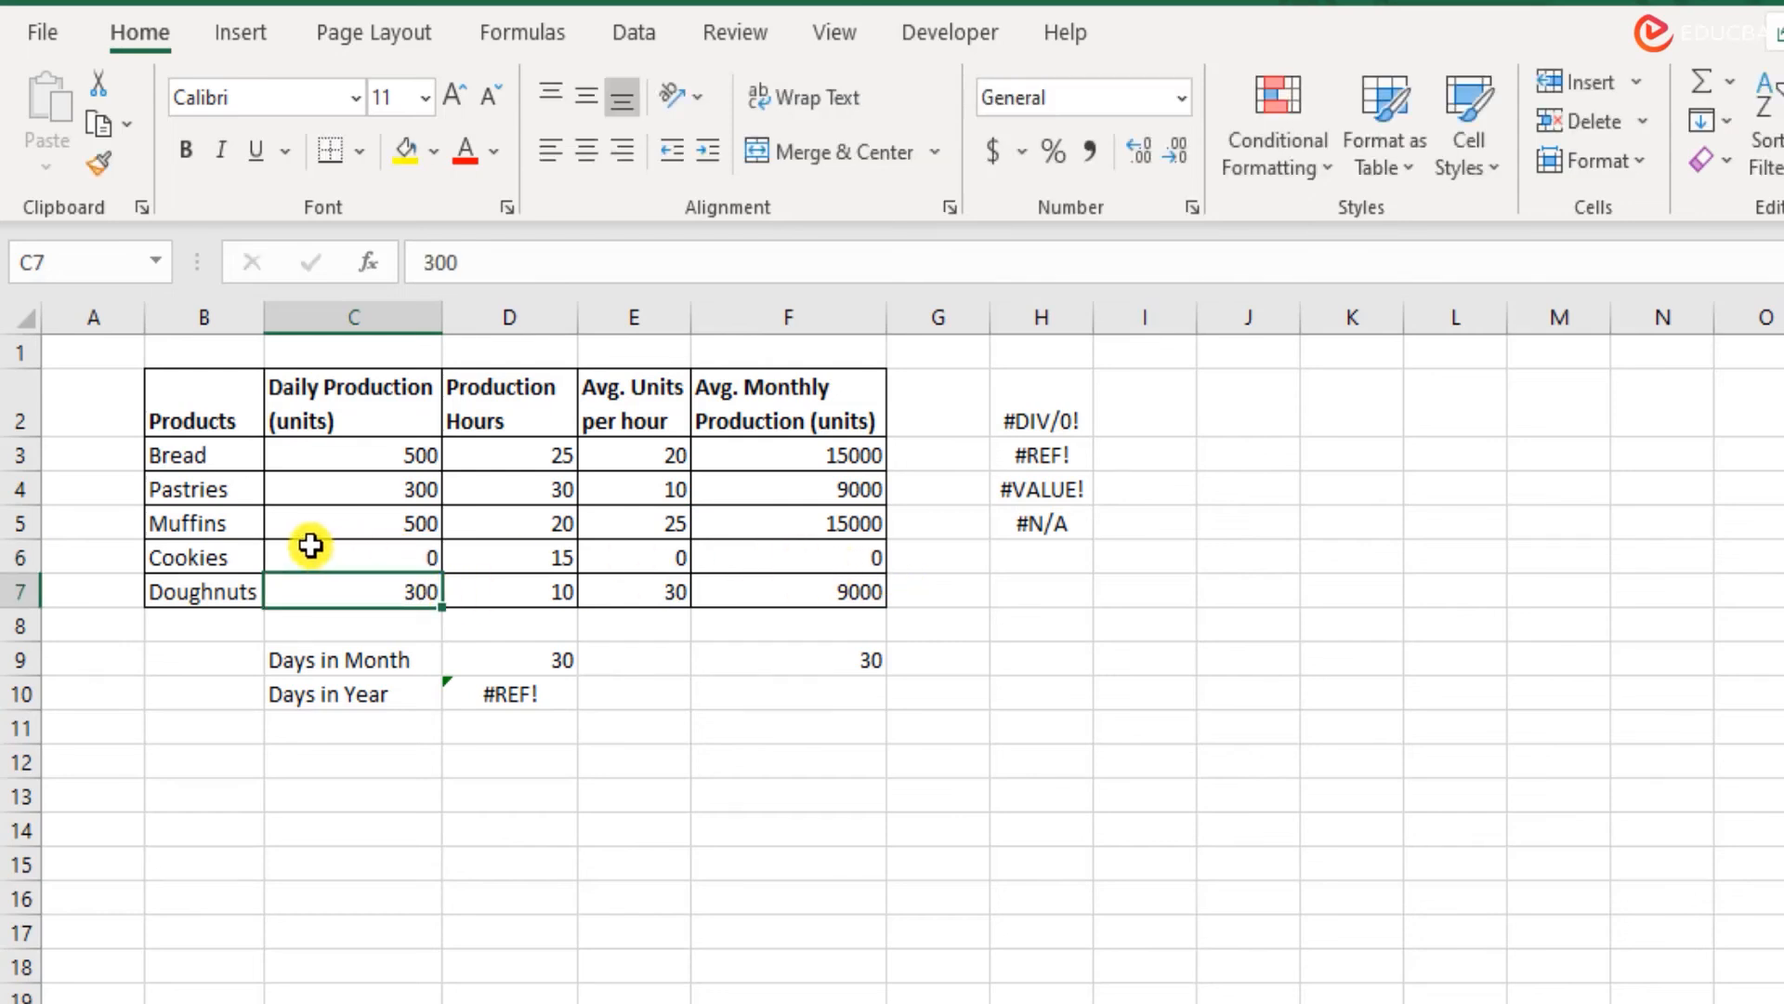
left_click(339, 550)
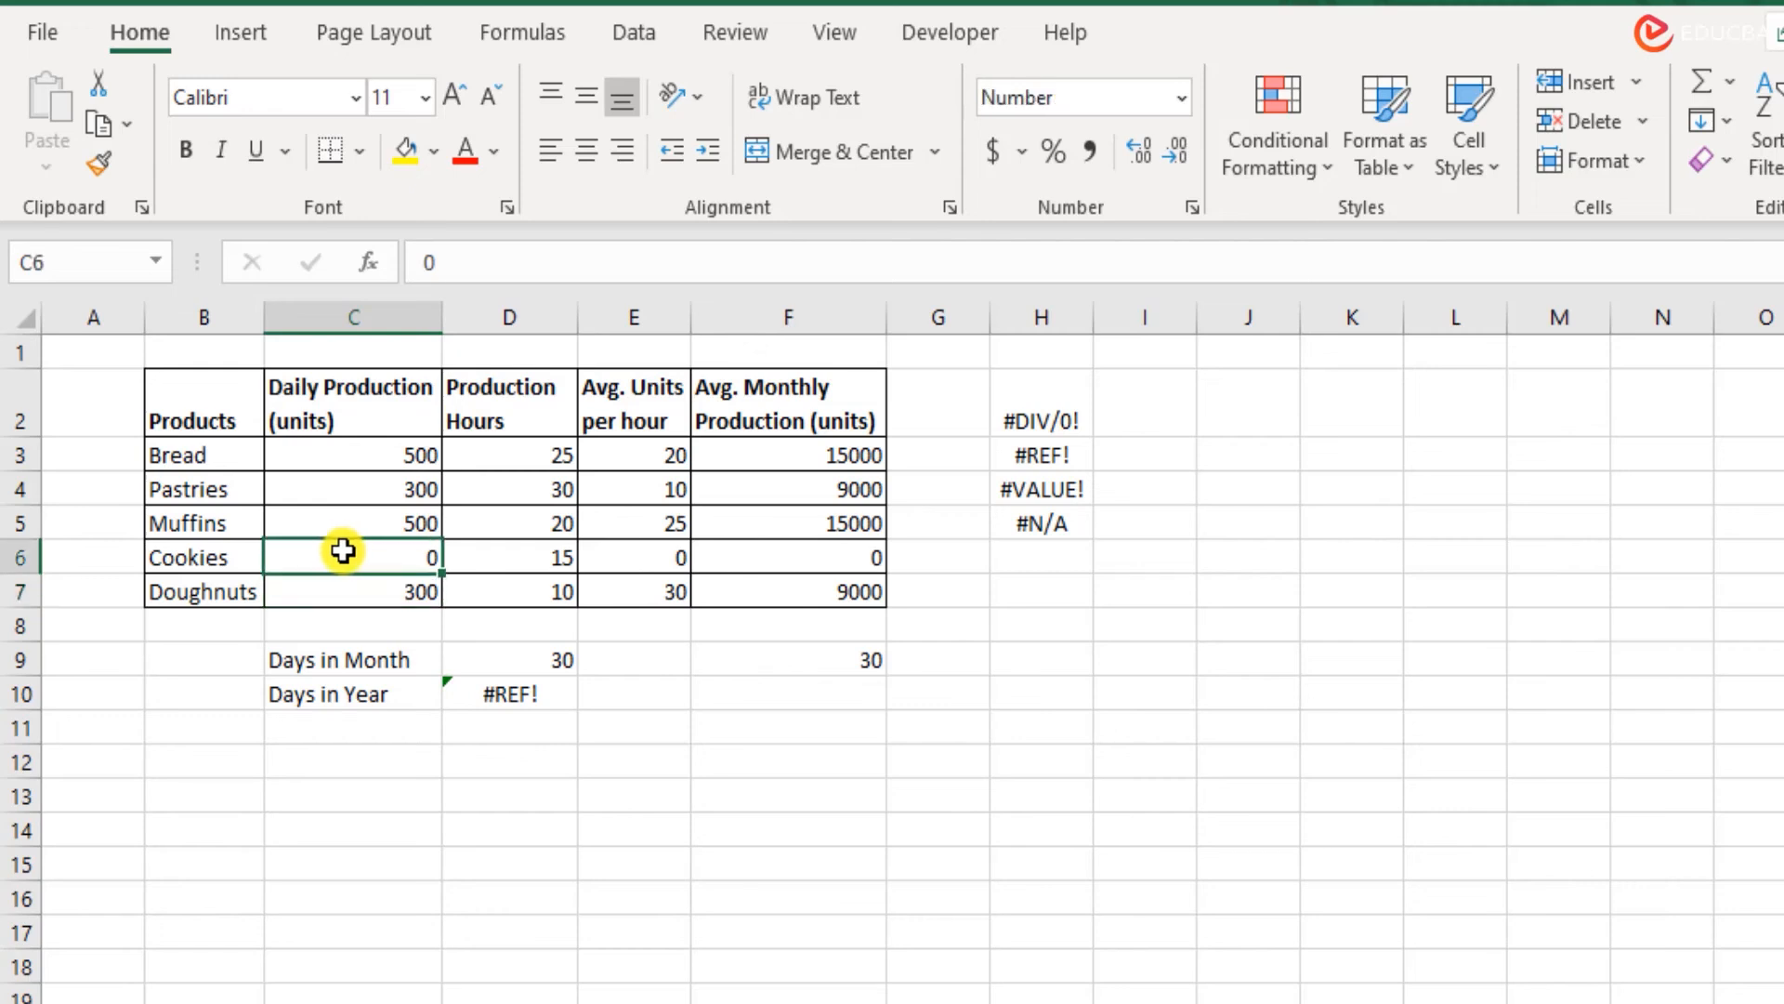
Clear C6 again and undo the recent edits until Cookies' daily production is back to 1500.
key("Delete")
key("ctrl+z")
key("ctrl+z")
key("ctrl+z")
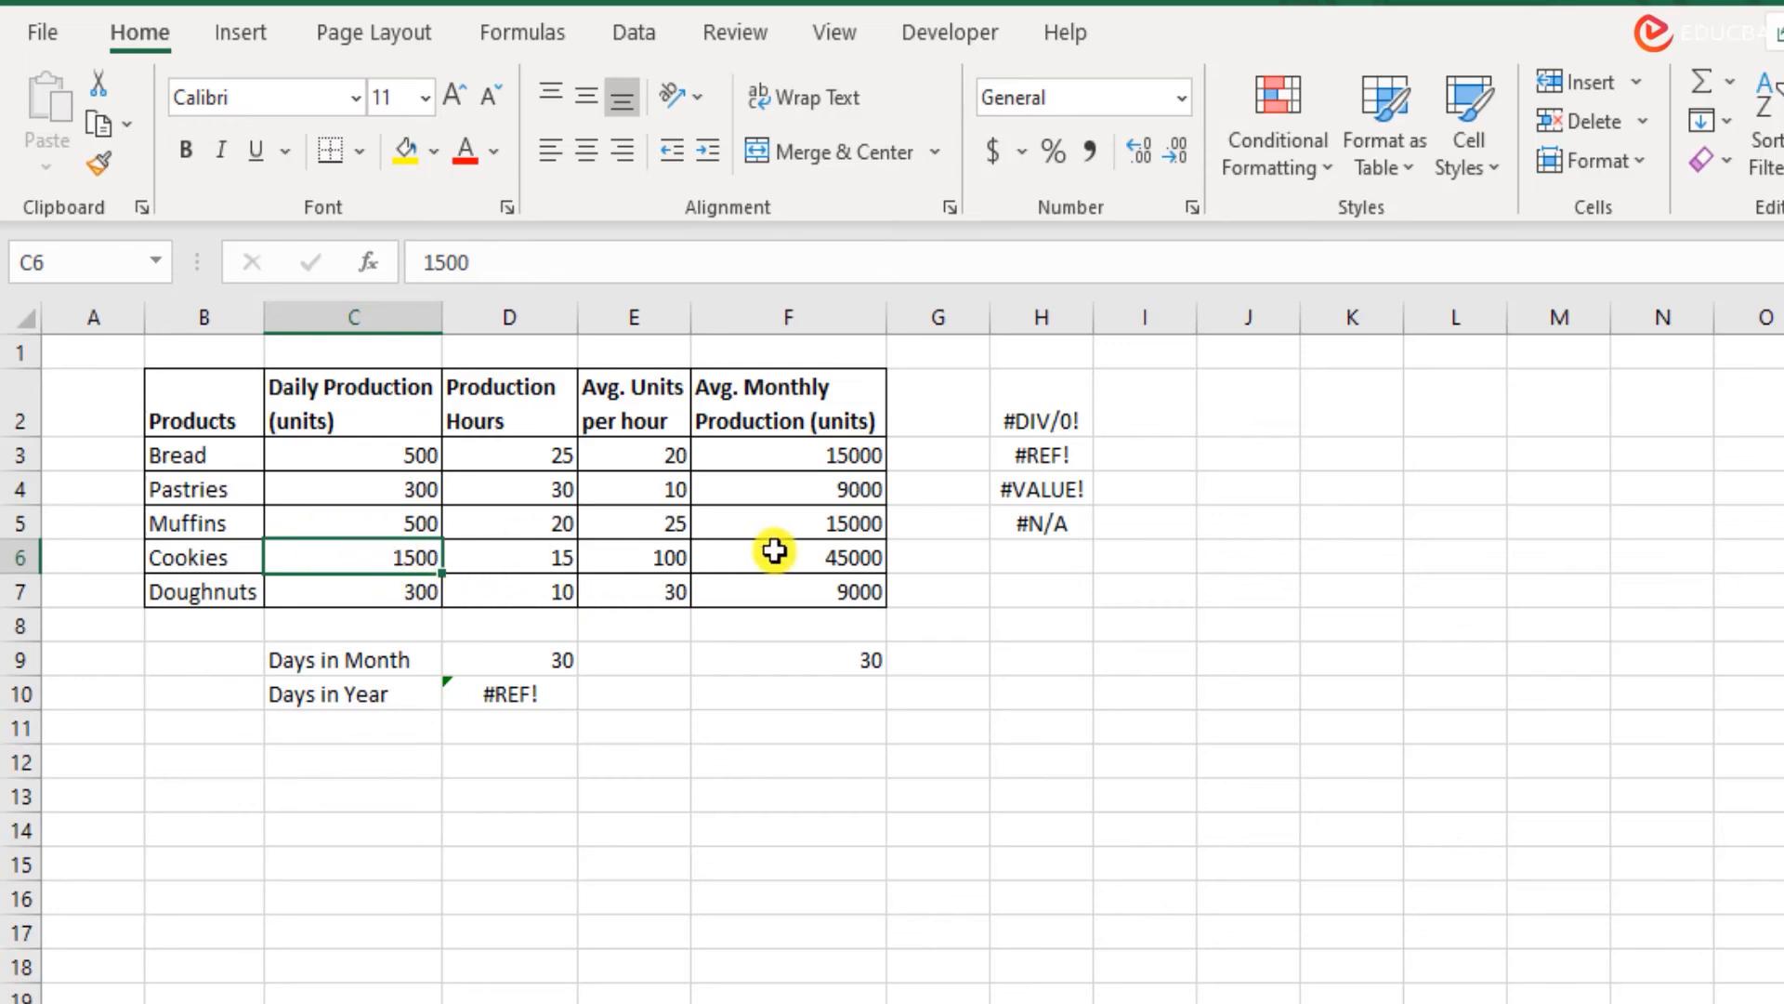
Widen column C slightly and change Cookies' daily production in C6 to 15,00,000 with Indian-style comma separators.
left_click_drag(442, 317, 490, 317)
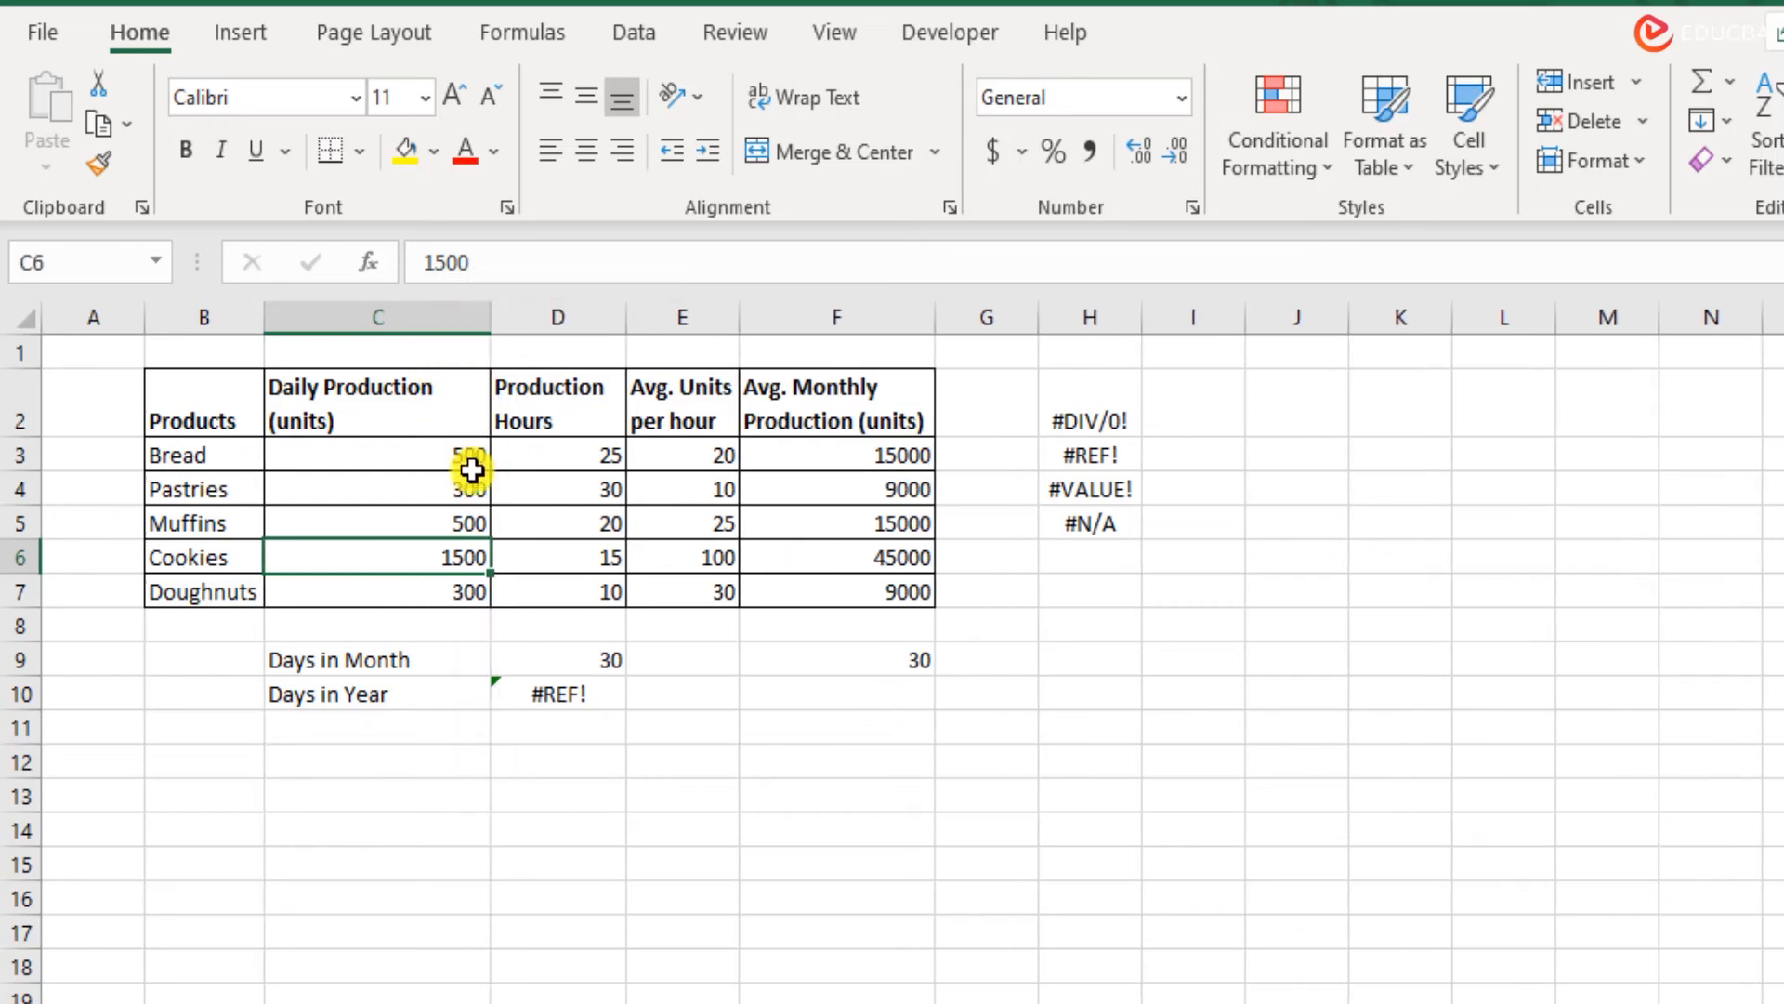
double_click(465, 555)
type(",")
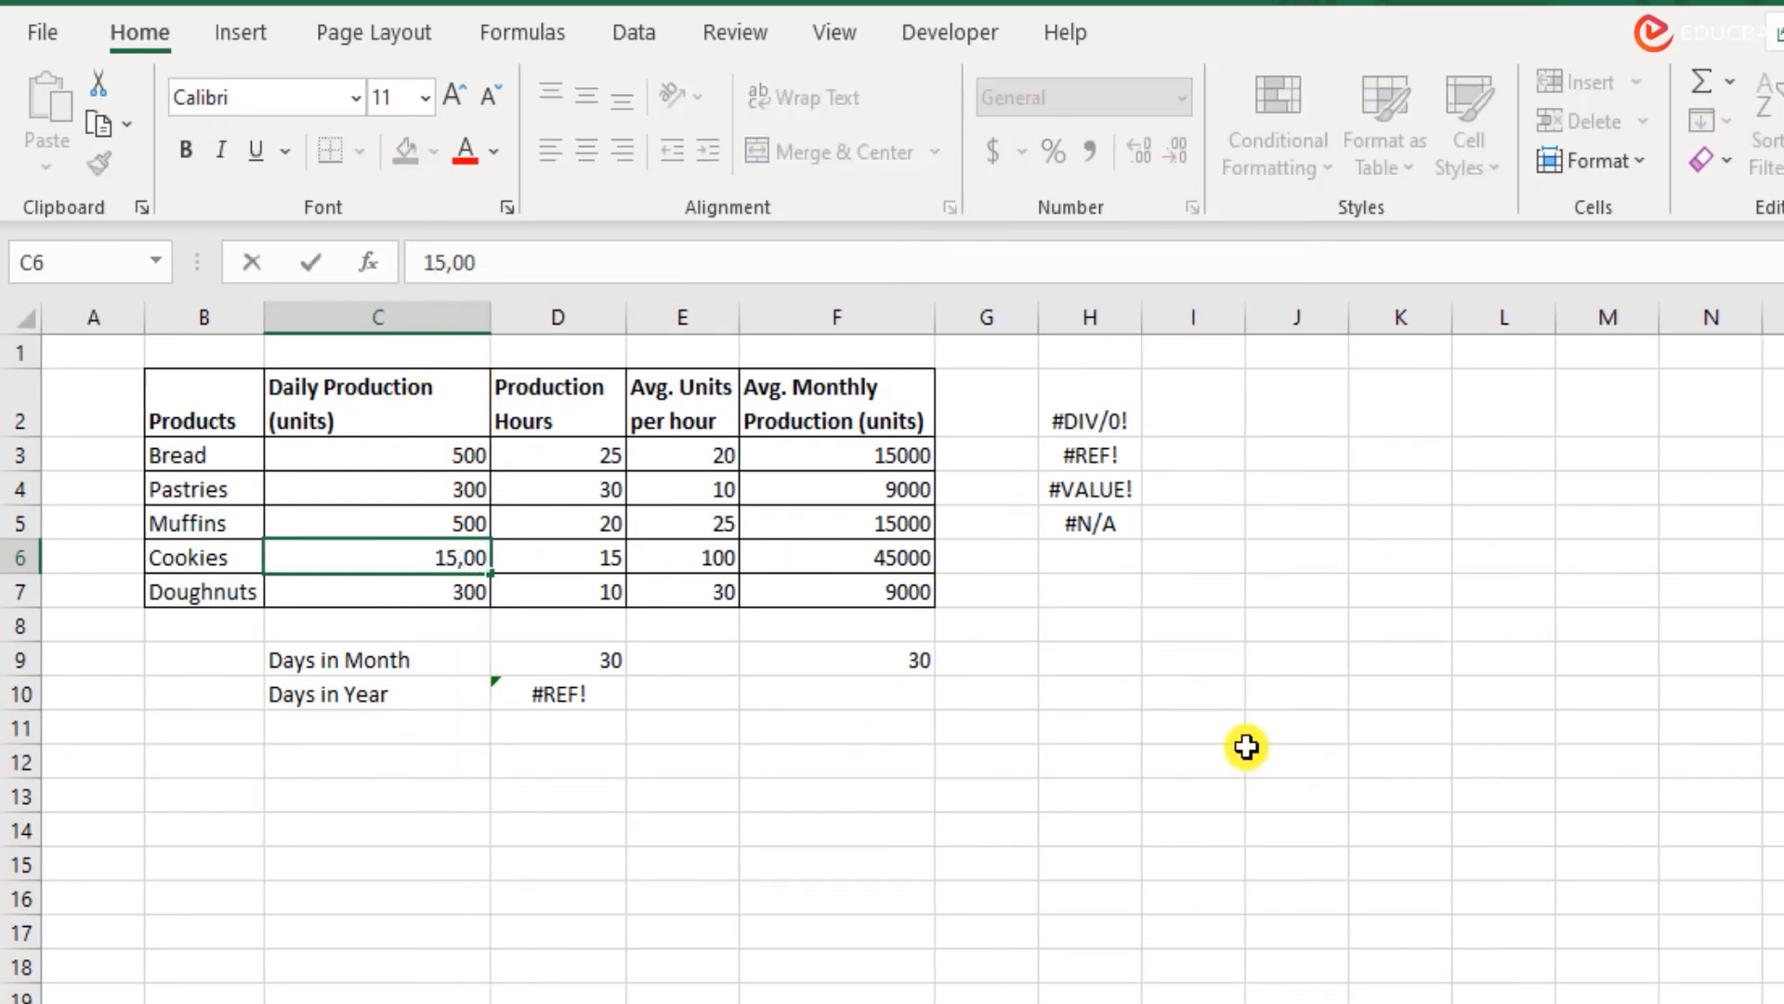
type("00,000")
key("Return")
key("Up")
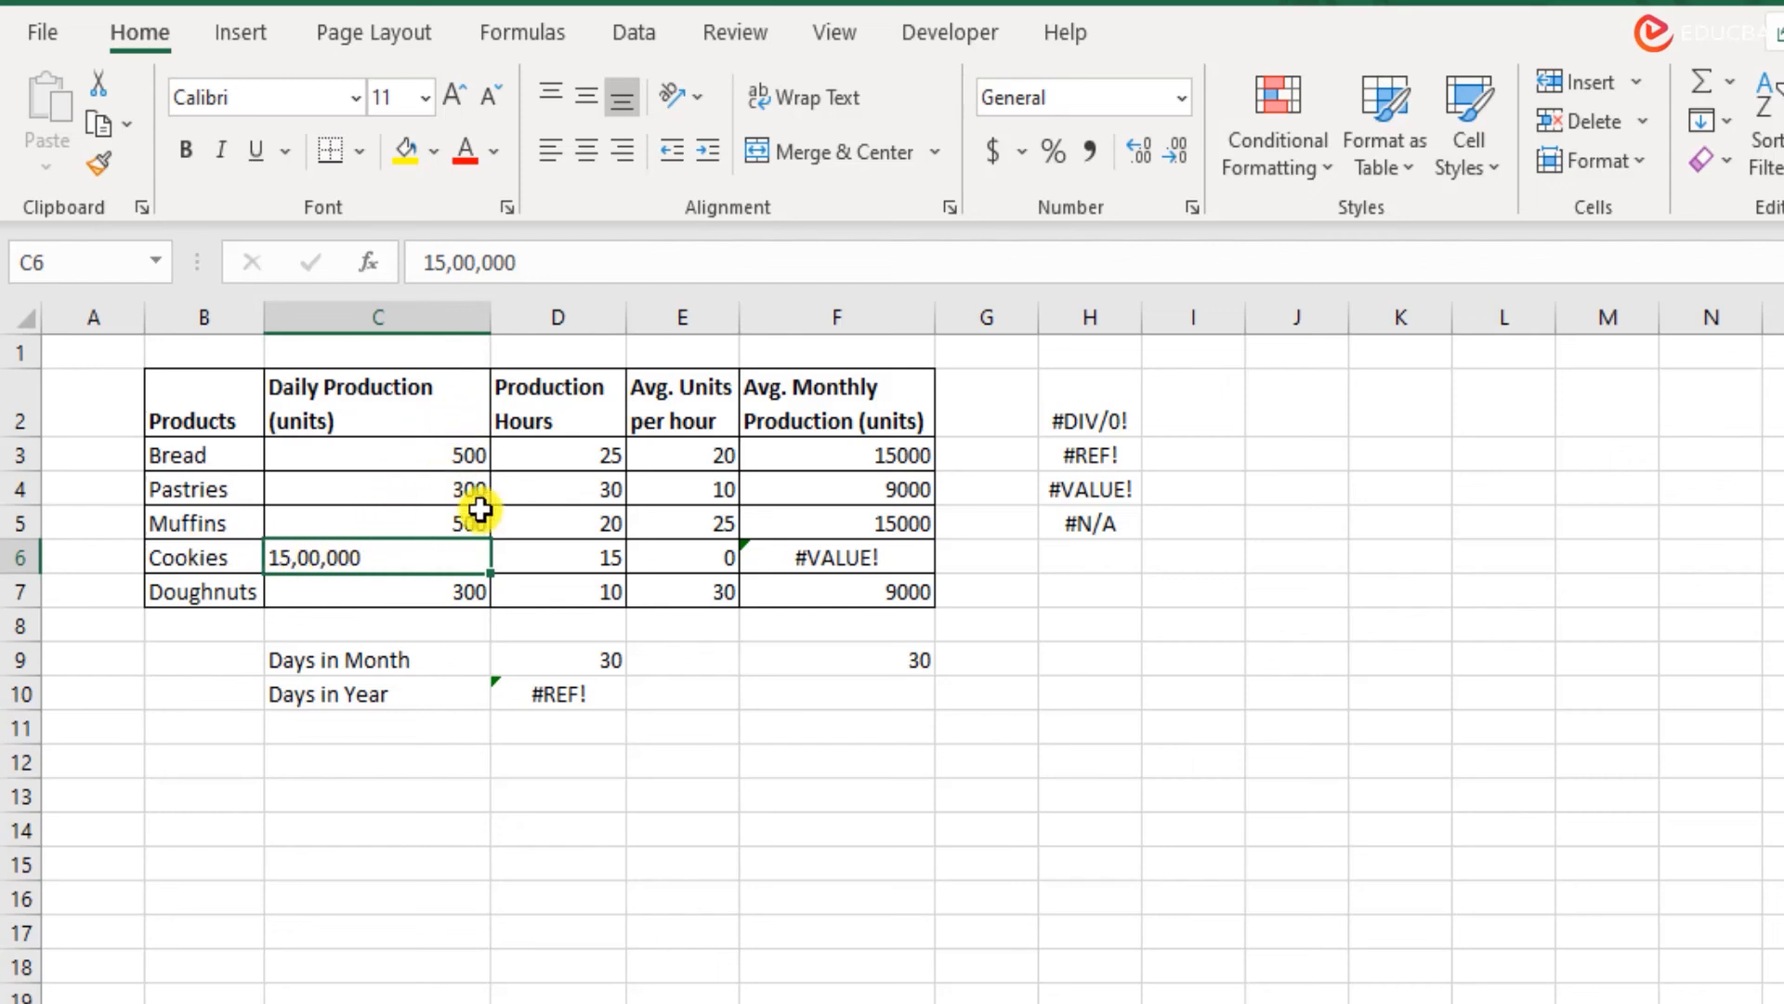
Remove the first comma from Cookies' daily production in C6 to make it 1500,000 and check the #VALUE! entry in the error list.
double_click(307, 554)
key("Left")
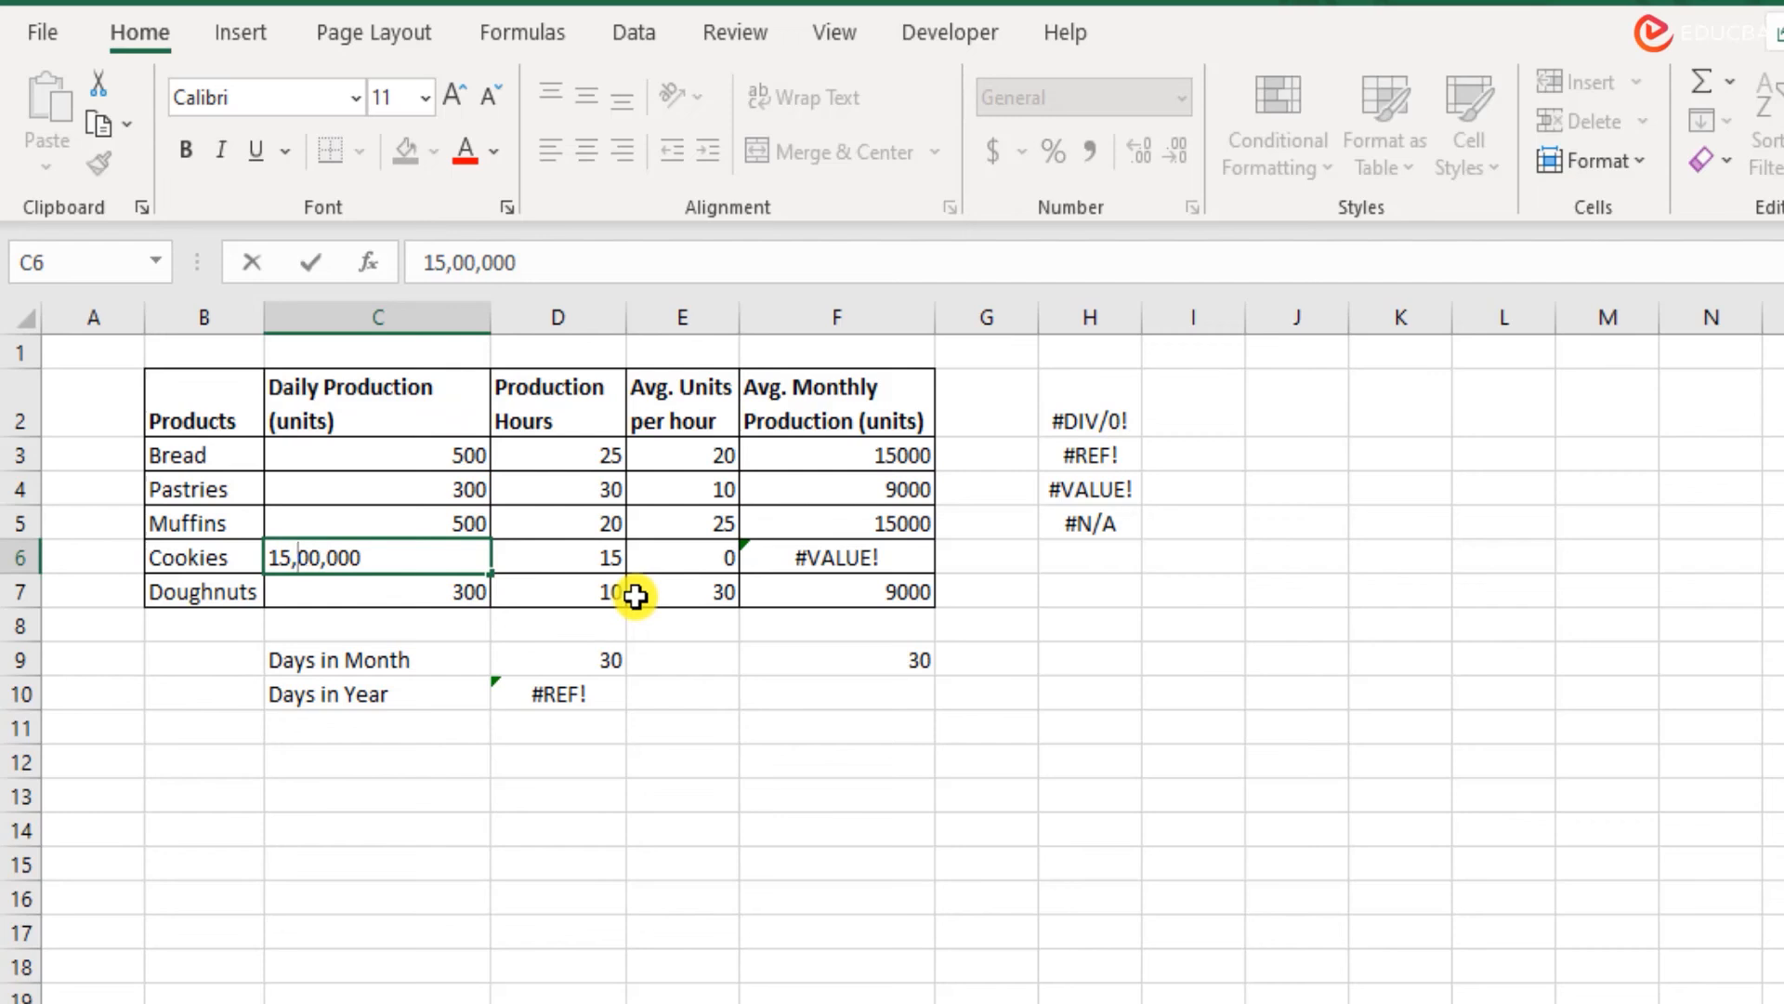
key("BackSpace")
key("Return")
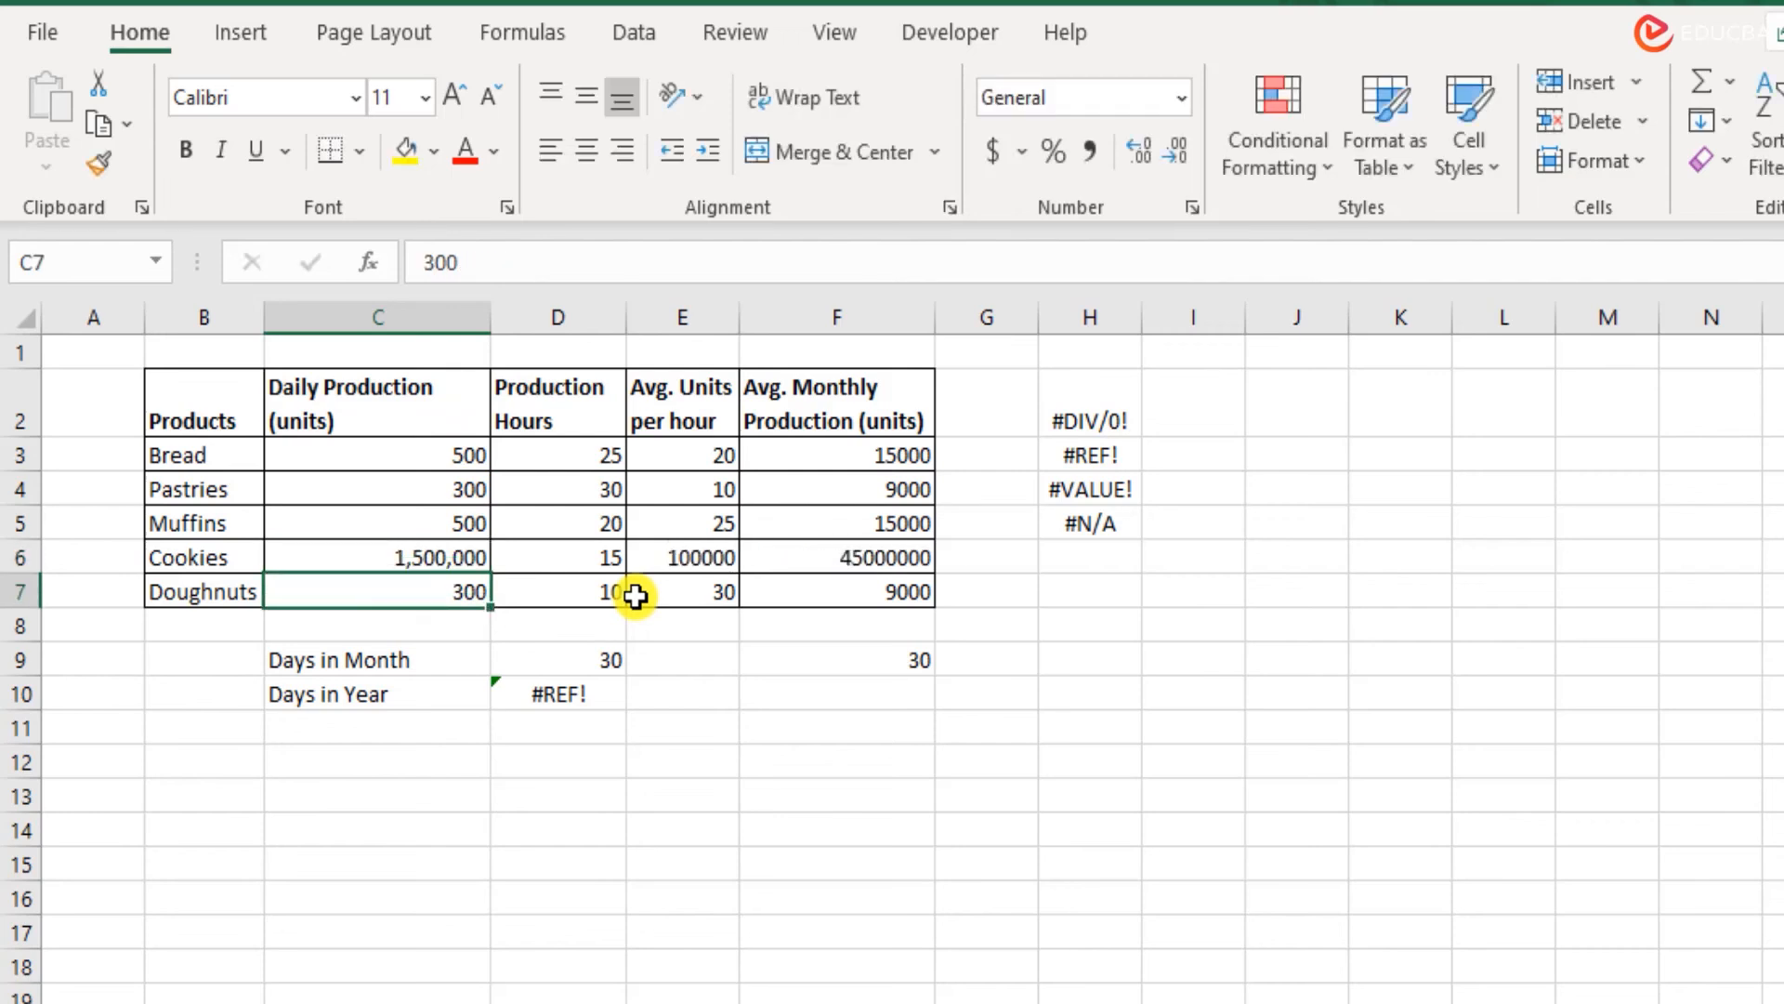
key("Up")
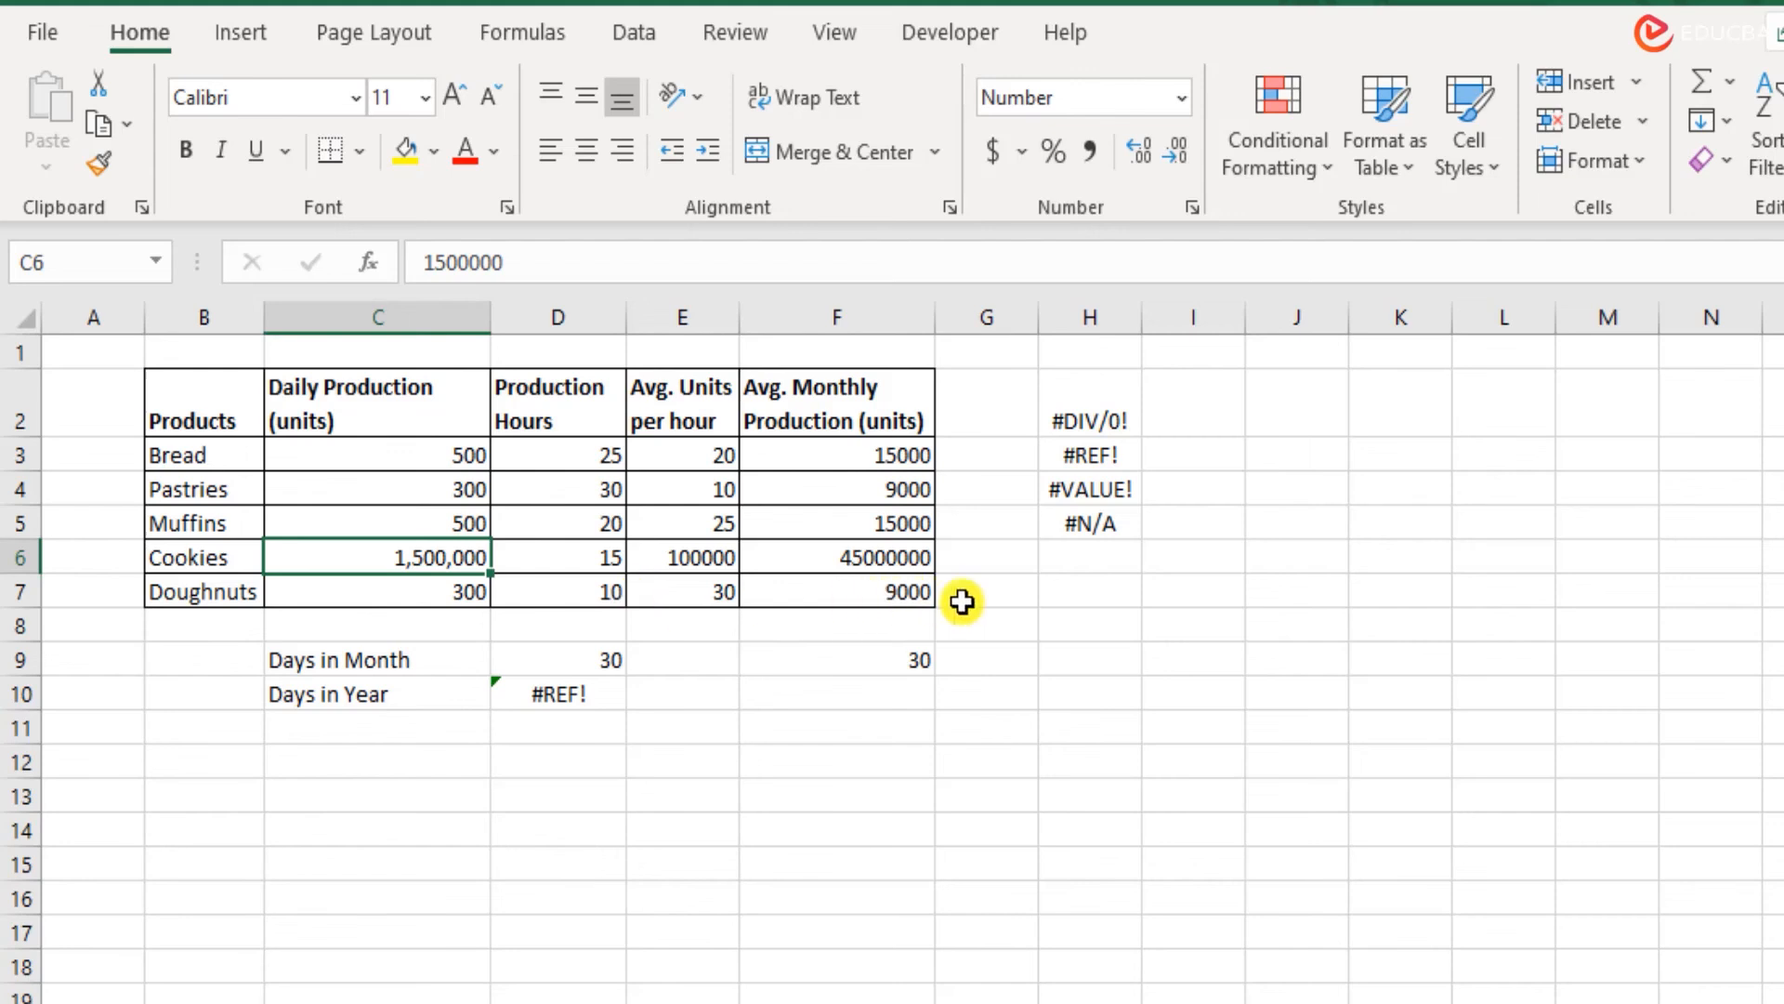
left_click(1050, 490)
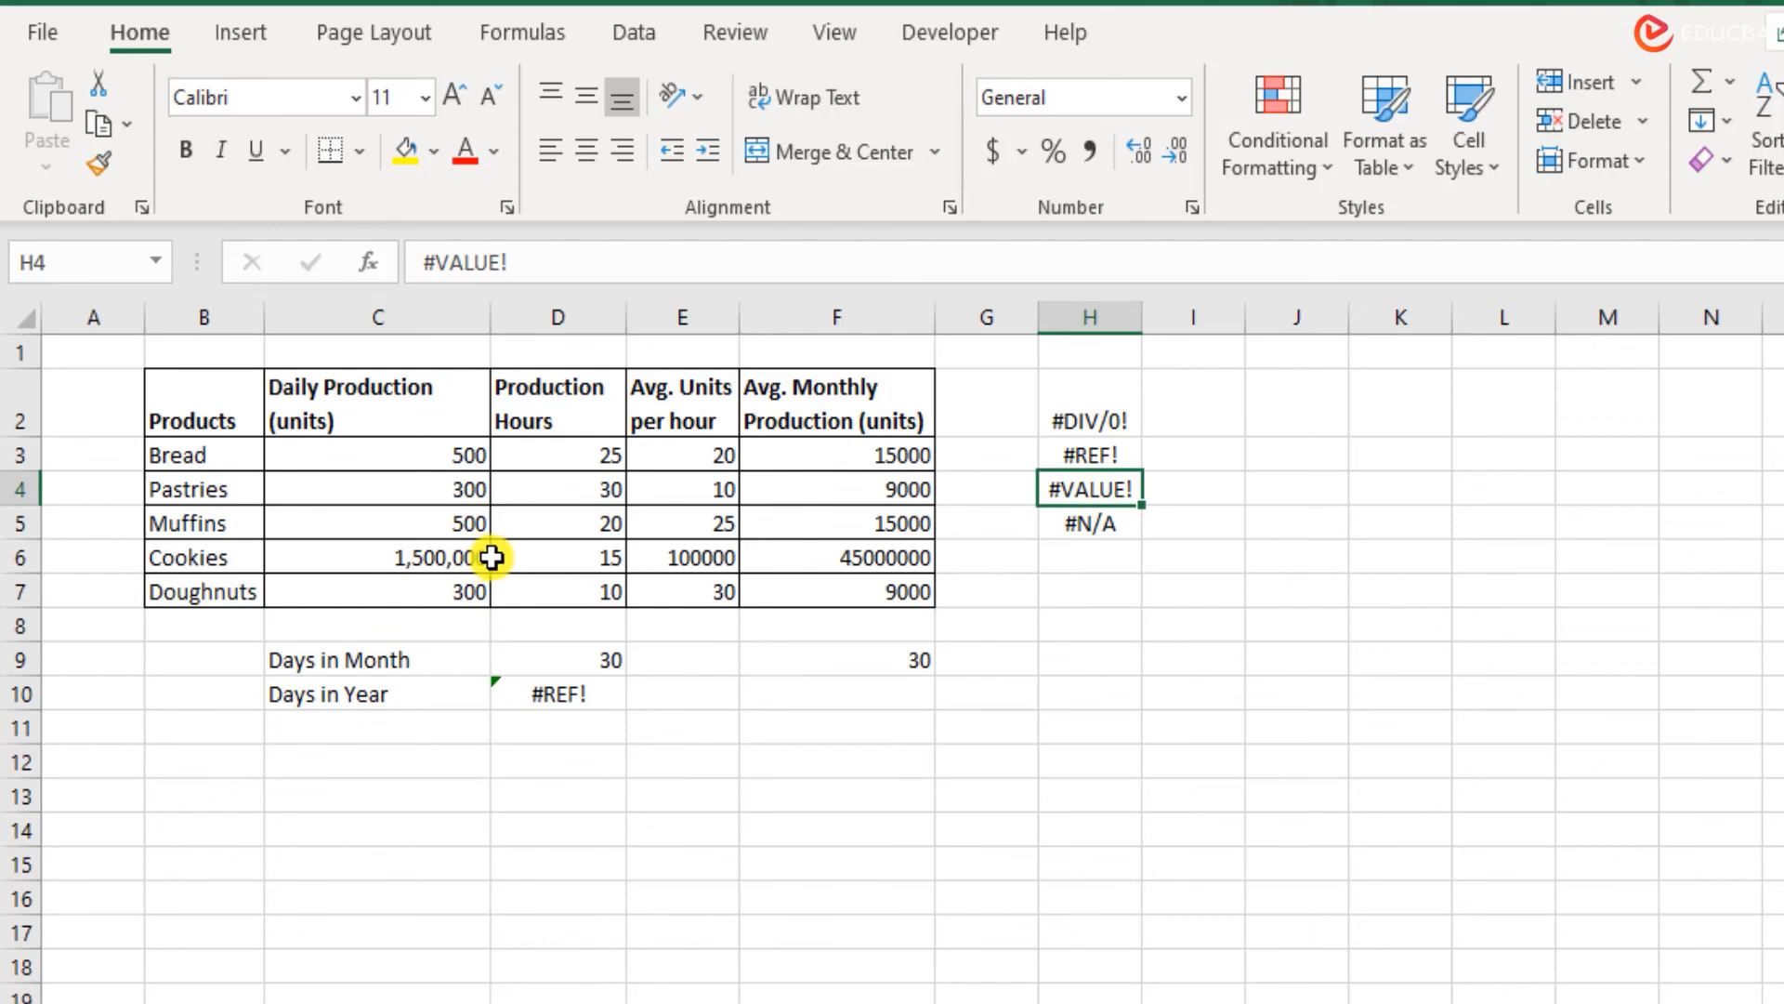
Undo the last two edits to Cookies' daily production in C6 and return to the #VALUE! entry in the error list.
key("ctrl+z")
key("ctrl+z")
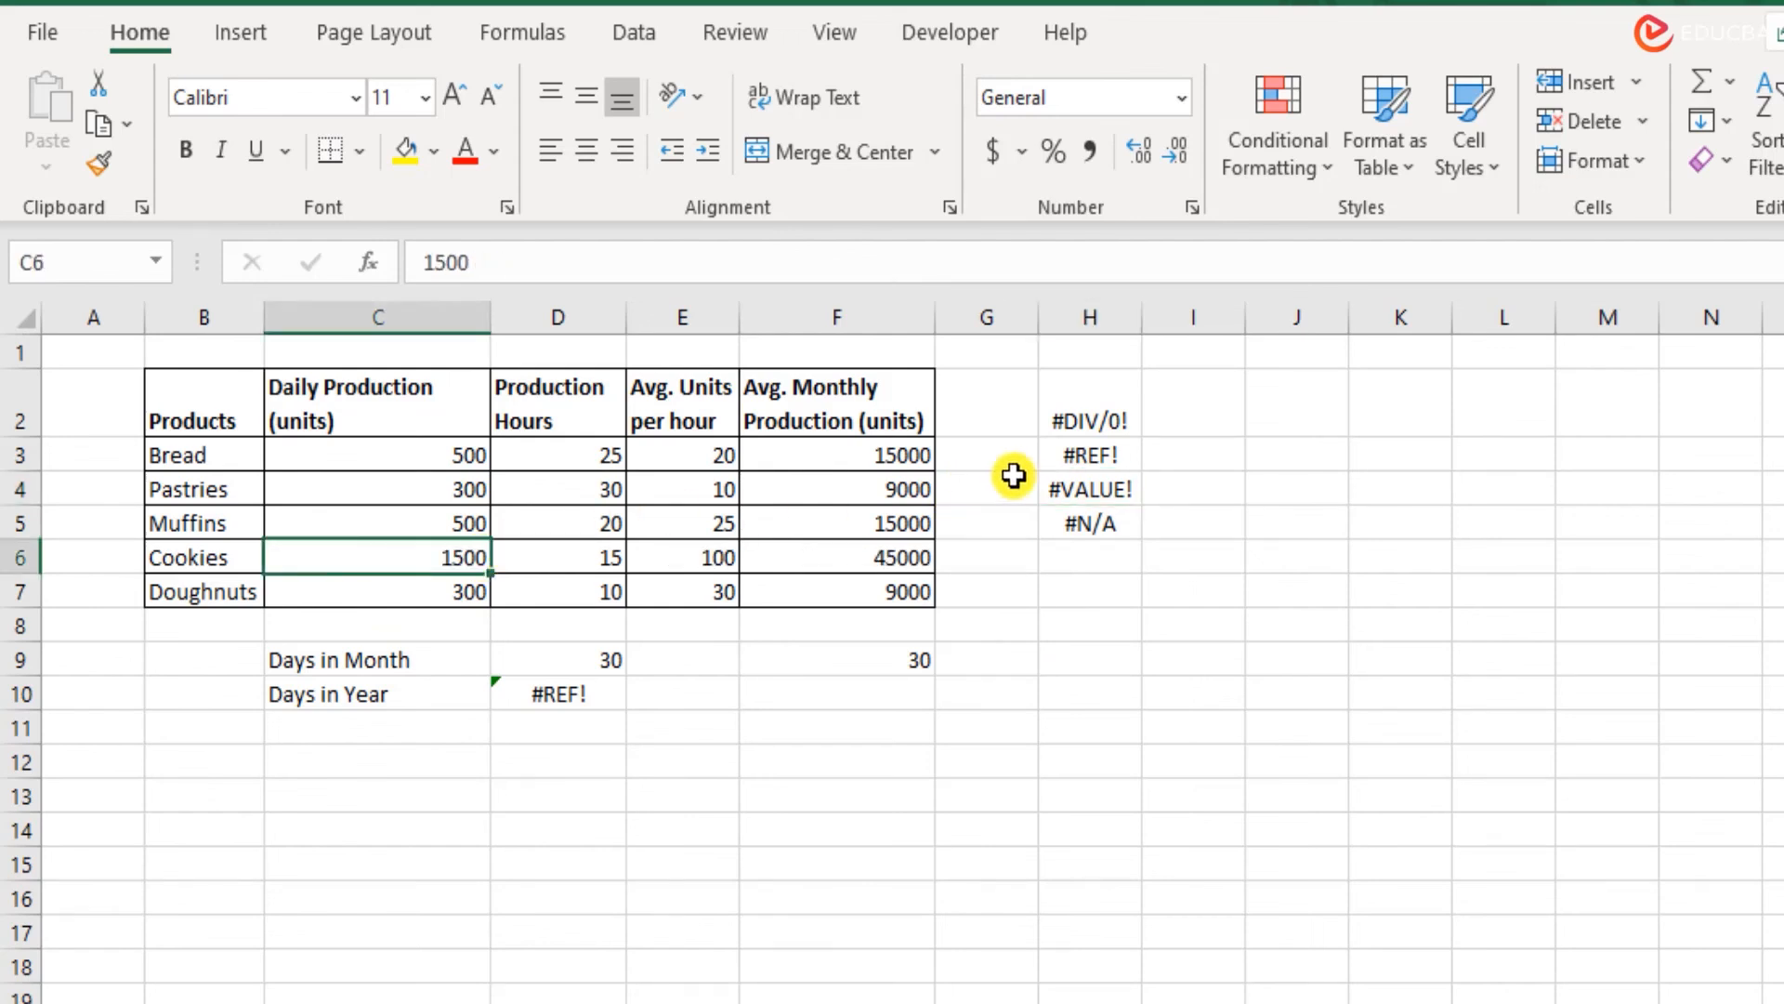
left_click(1108, 488)
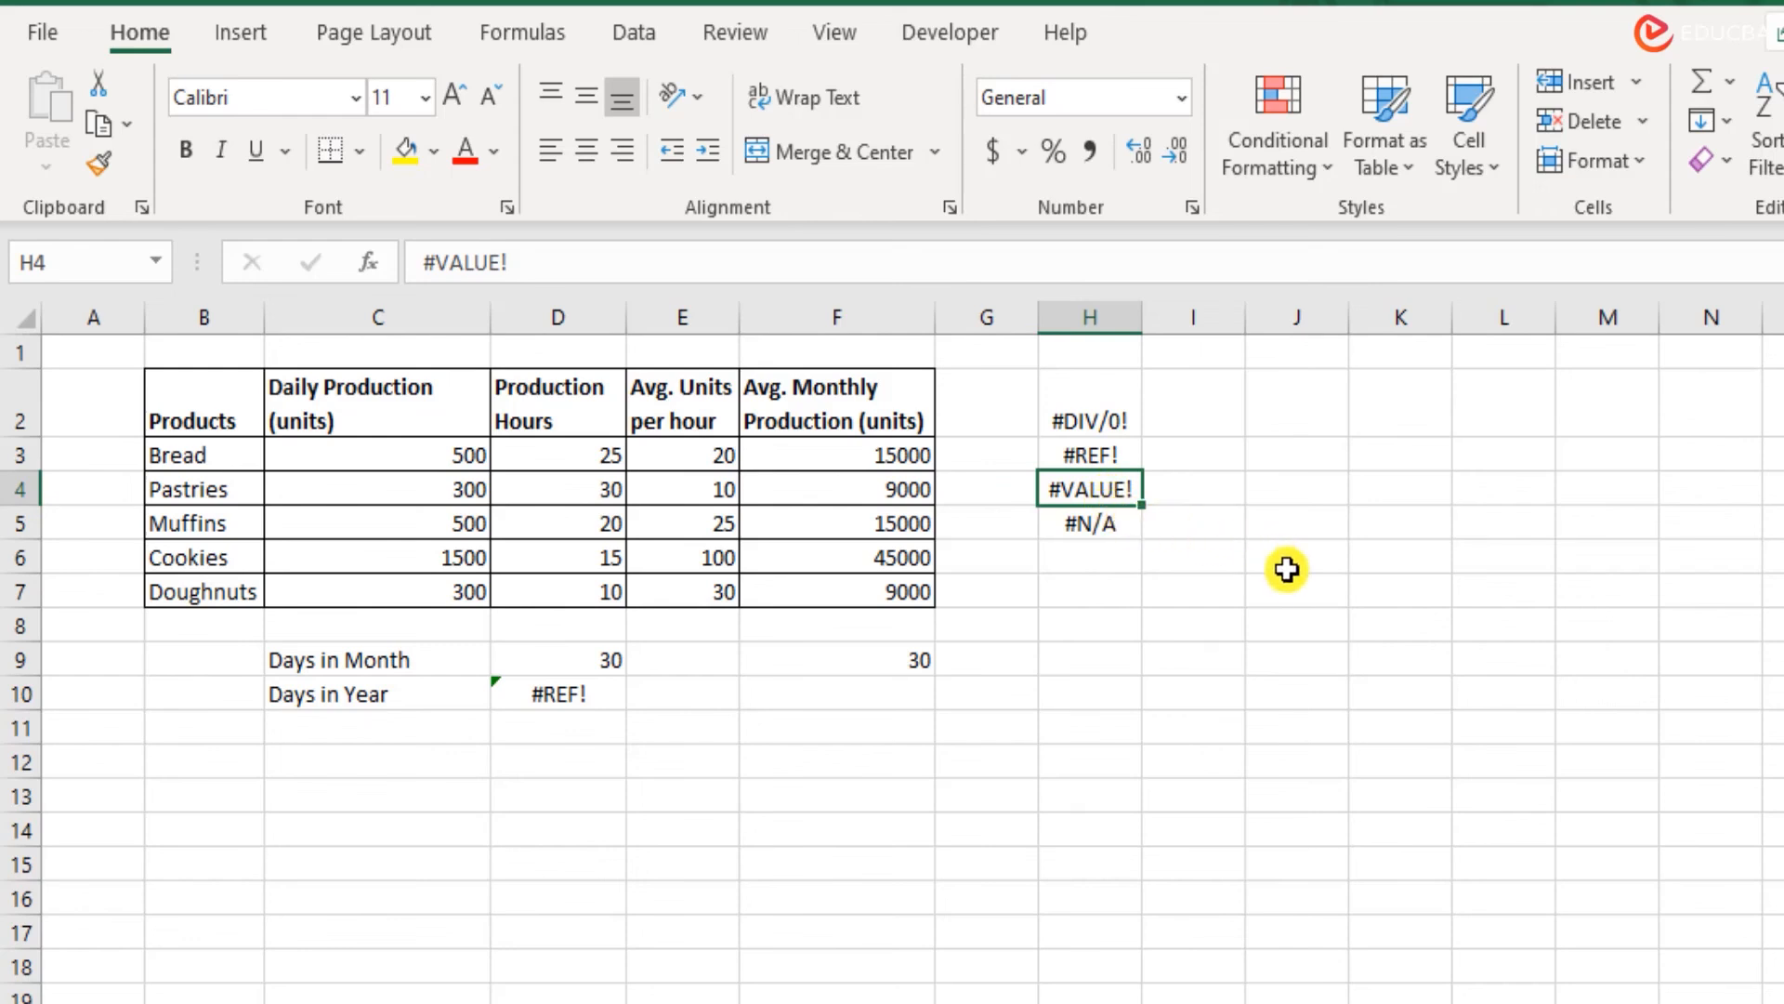
Enter the text note "SUMIFS(), AVERAGEIFS()" in I7.
left_click(1207, 602)
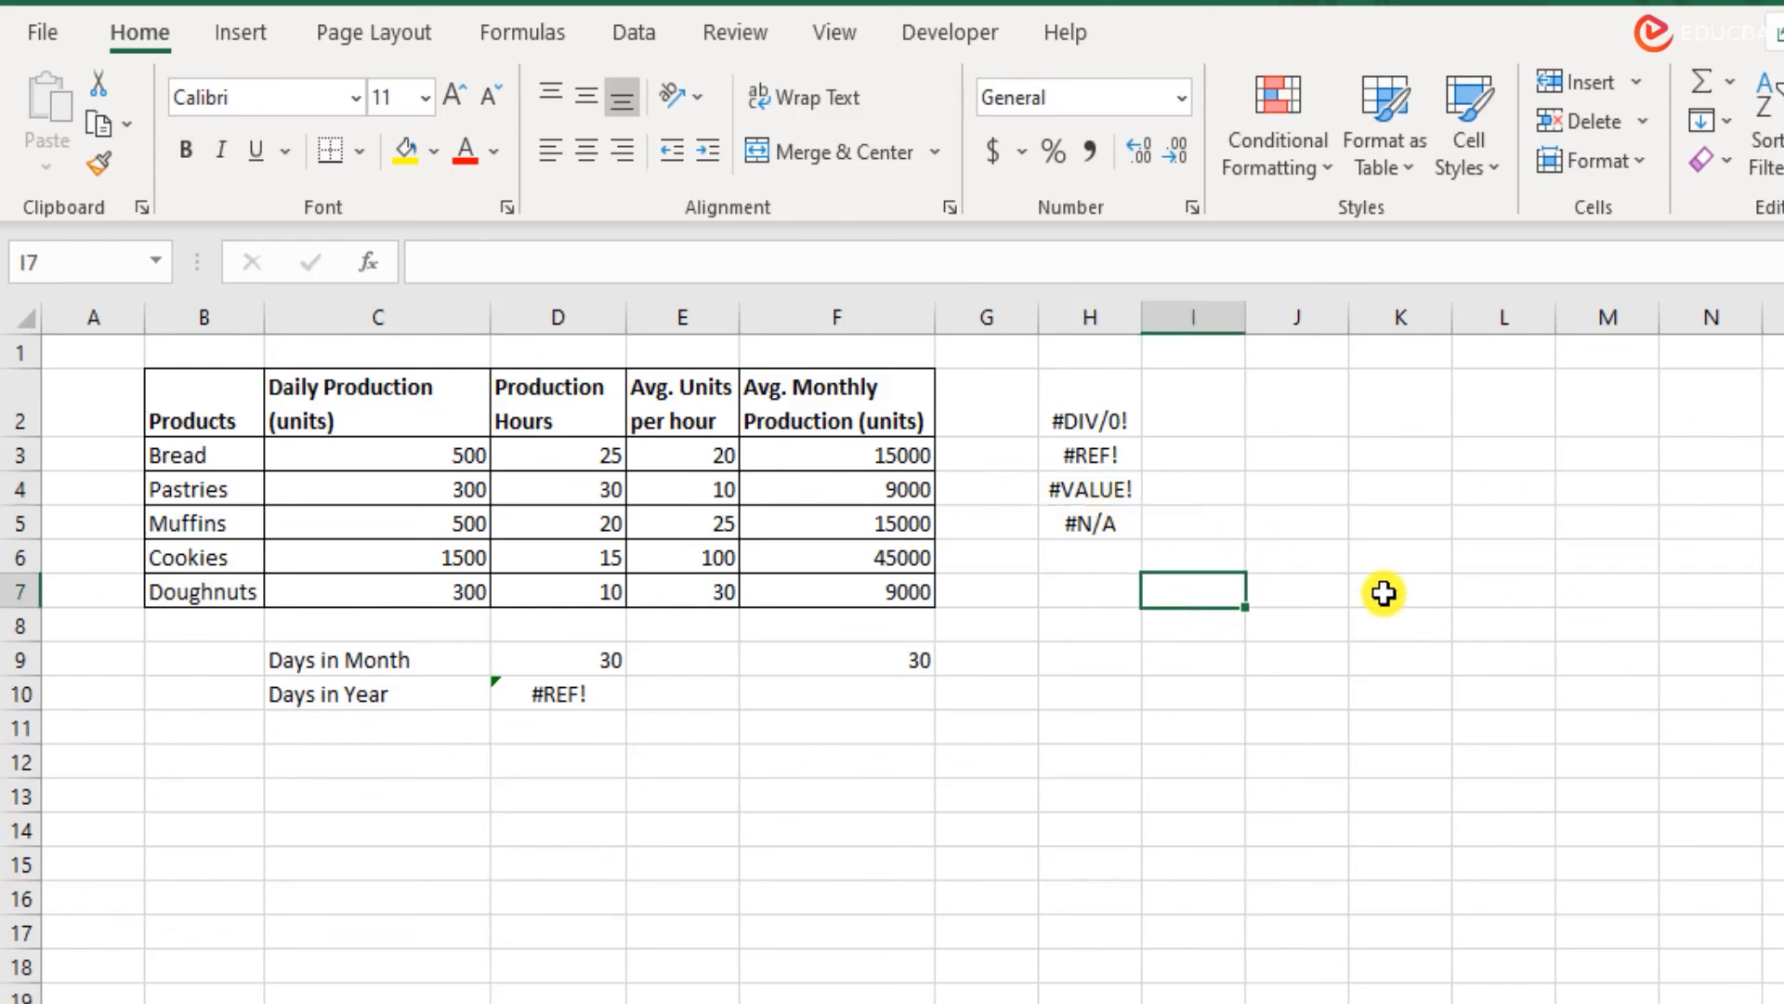
type("SUMIFS")
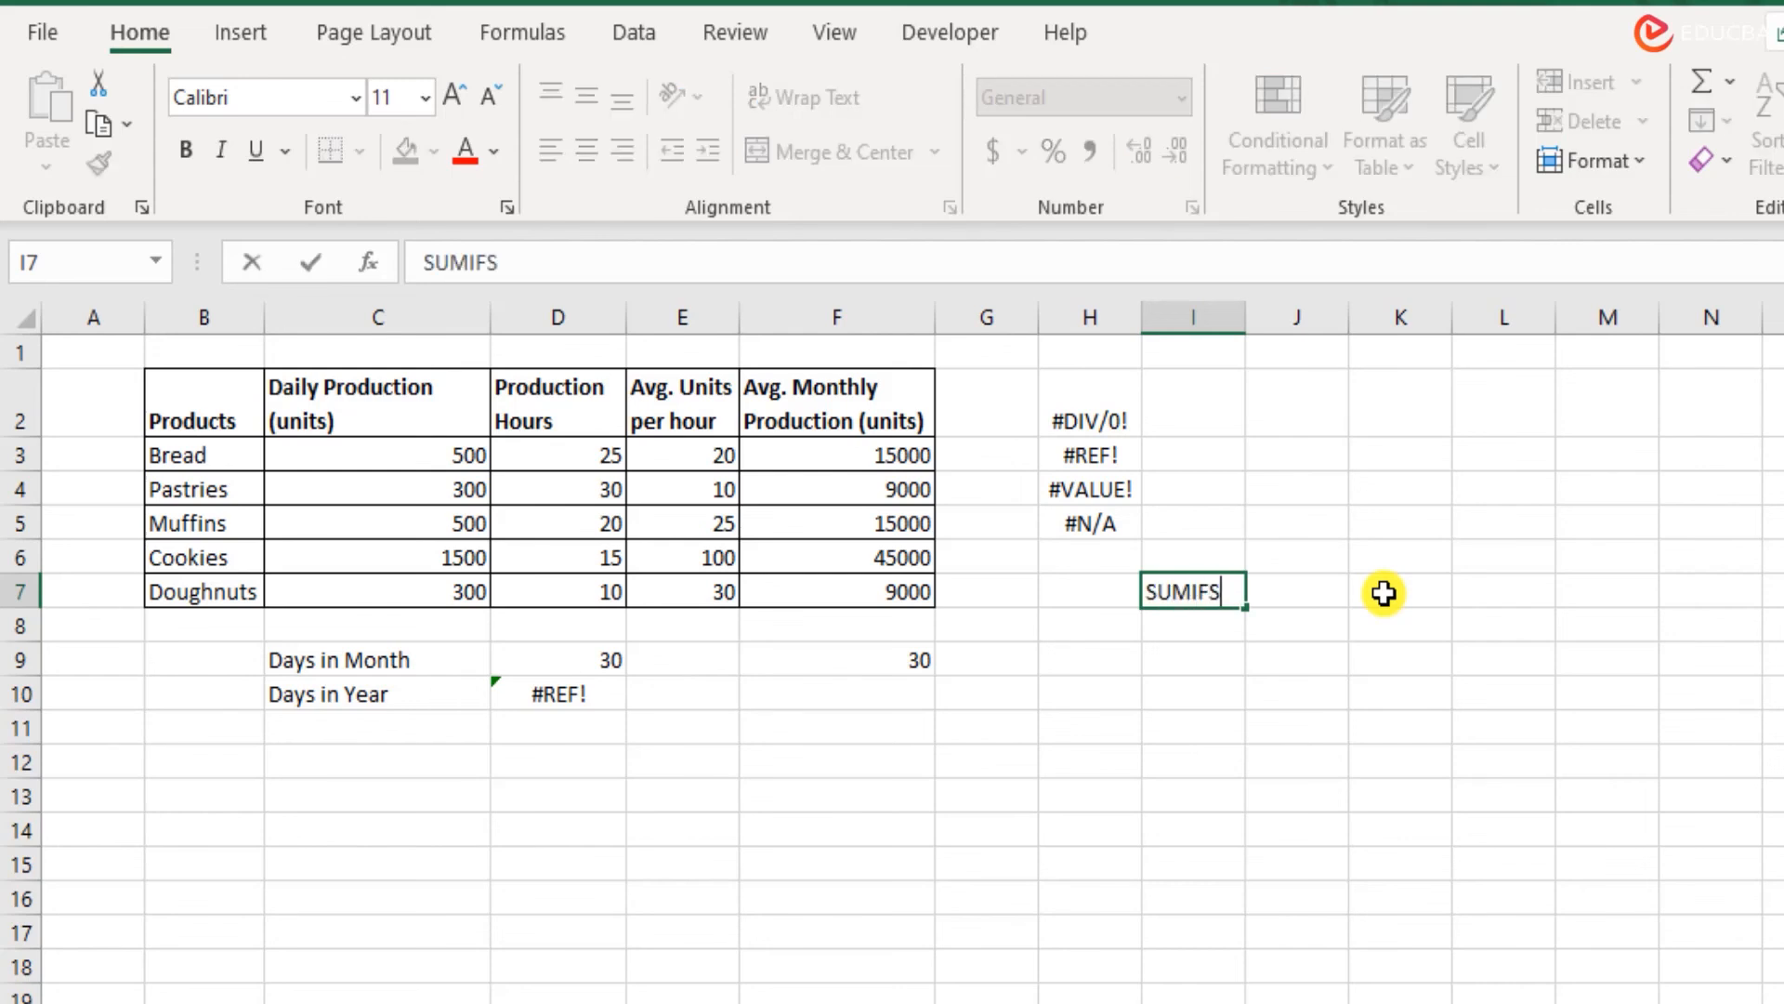
type(",")
key("BackSpace")
type("(), AB")
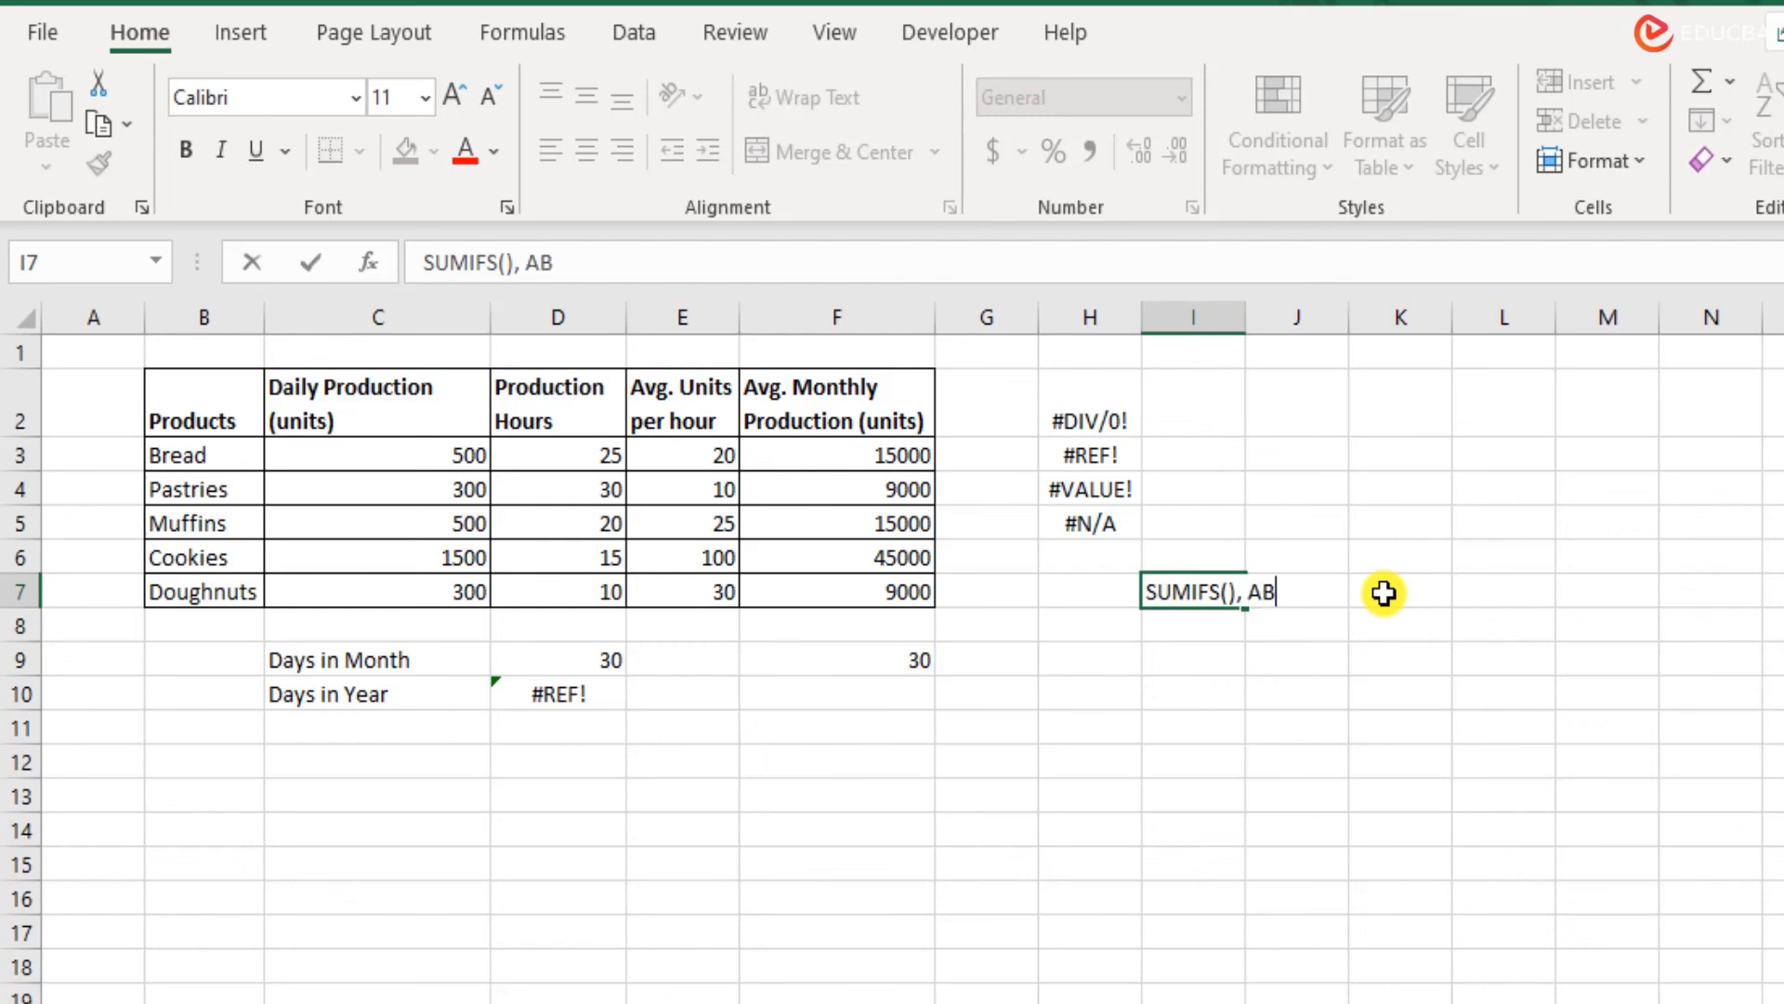
key("BackSpace")
type("VERAGEW")
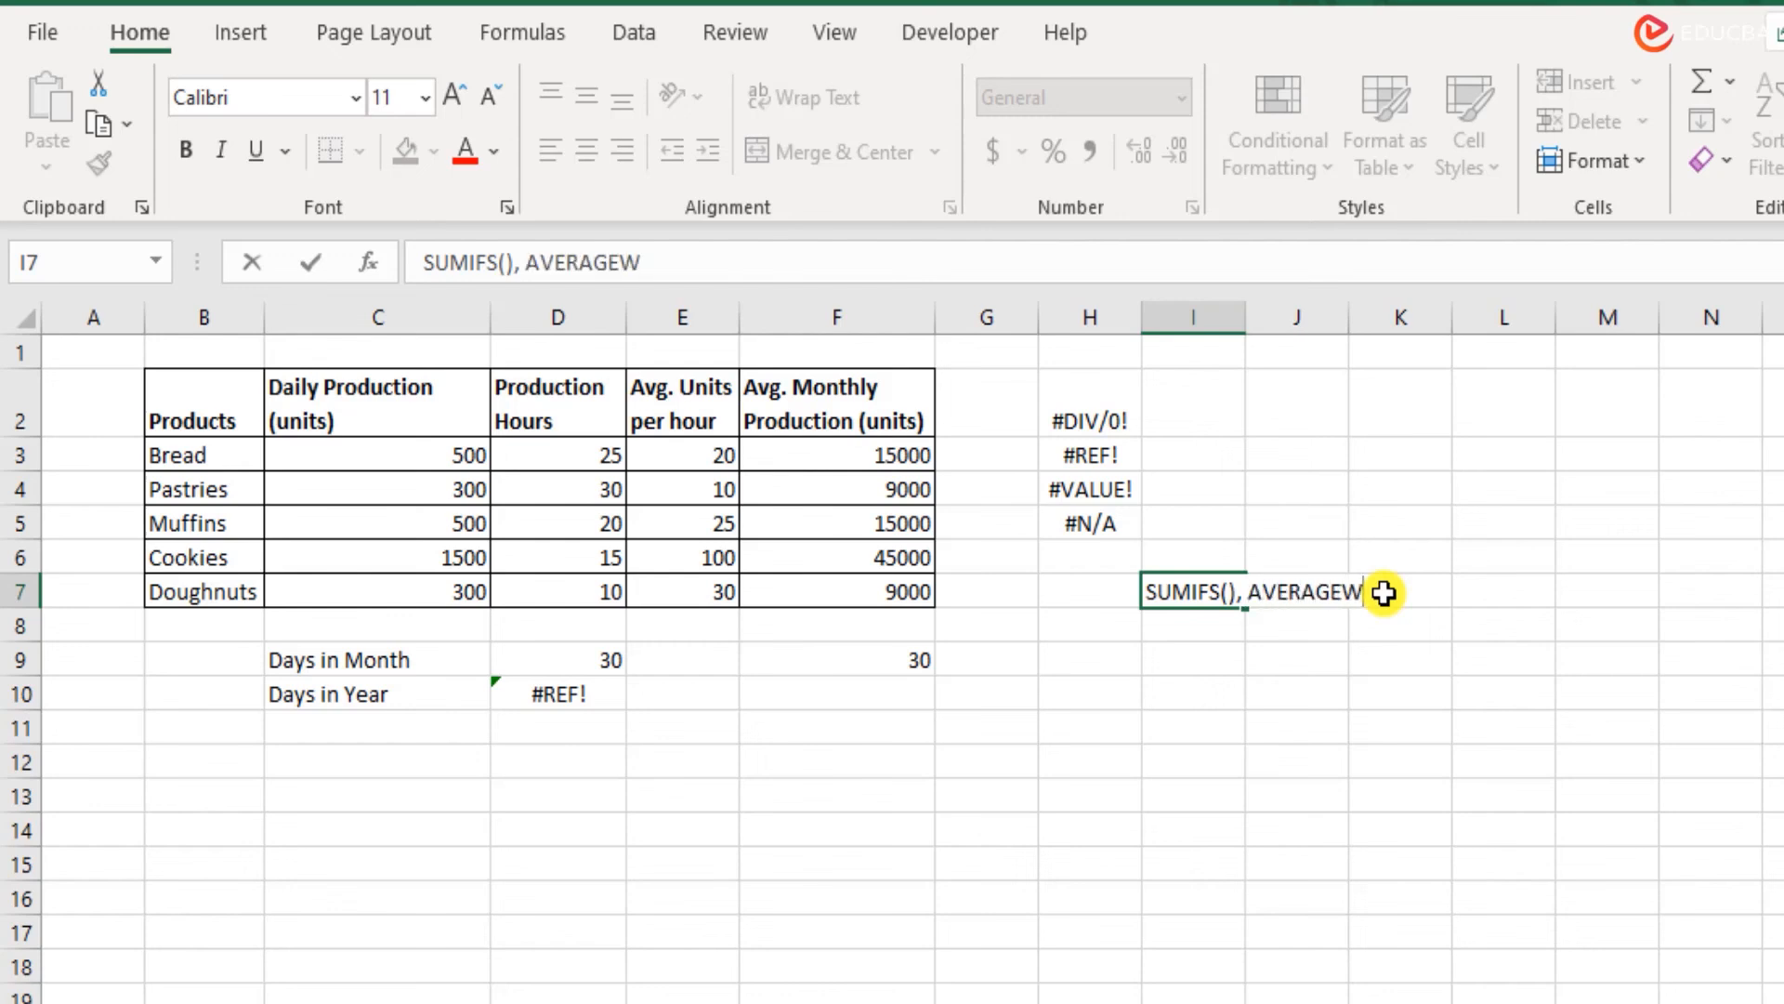
type("IFS")
key("BackSpace")
key("BackSpace")
key("BackSpace")
key("BackSpace")
type("IFS()")
key("Return")
key("Up")
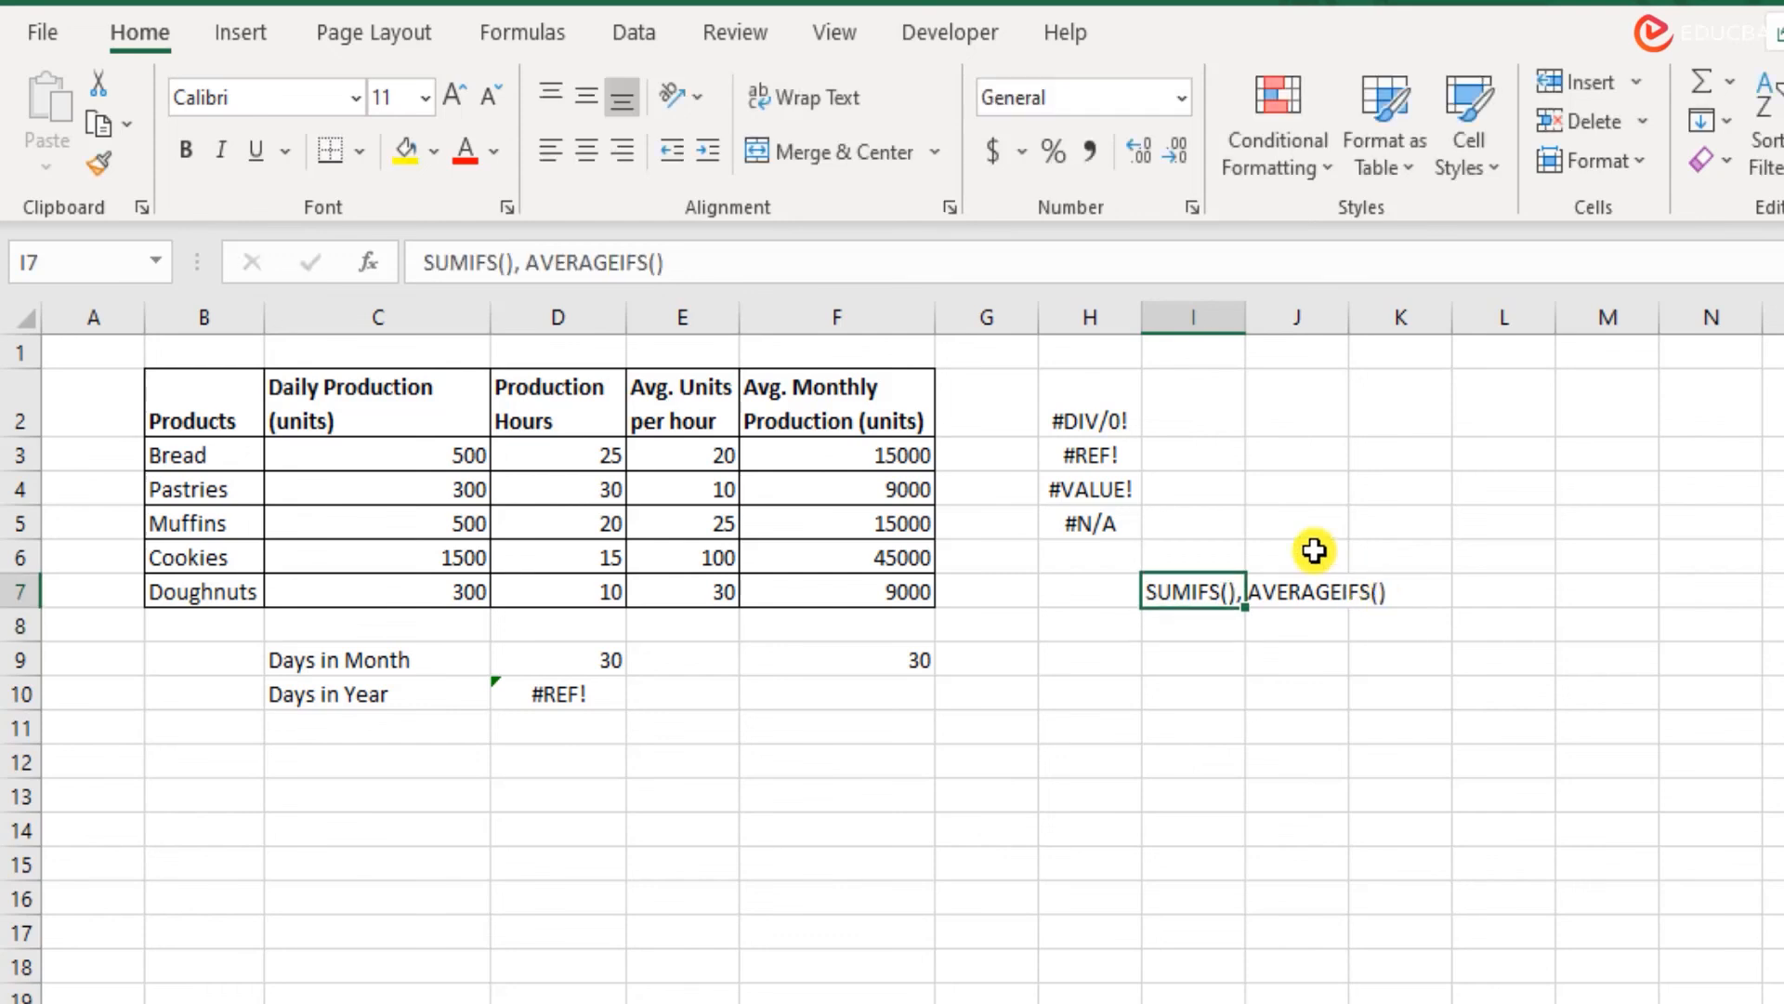
Enter the text note "SUMIF(), AVERAGEIF()" in I8.
left_click(1207, 625)
type("SUMIF(")
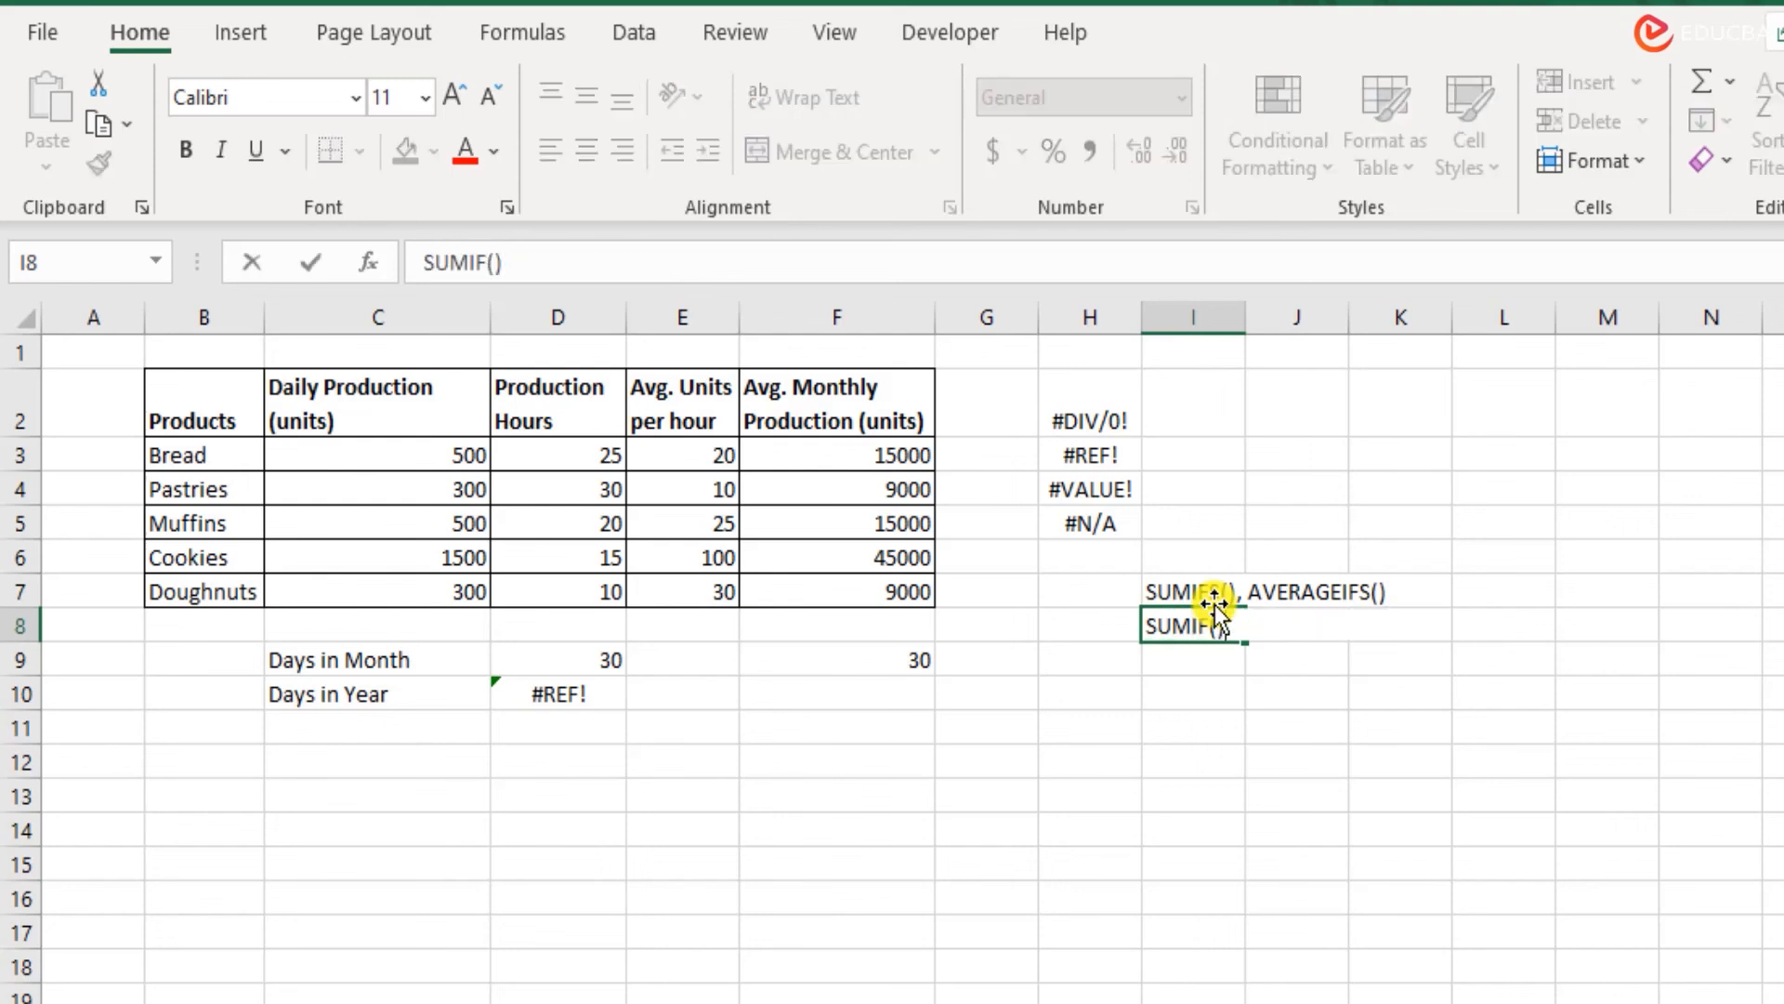
type("), AVERAGEIF()")
key("ctrl+Return")
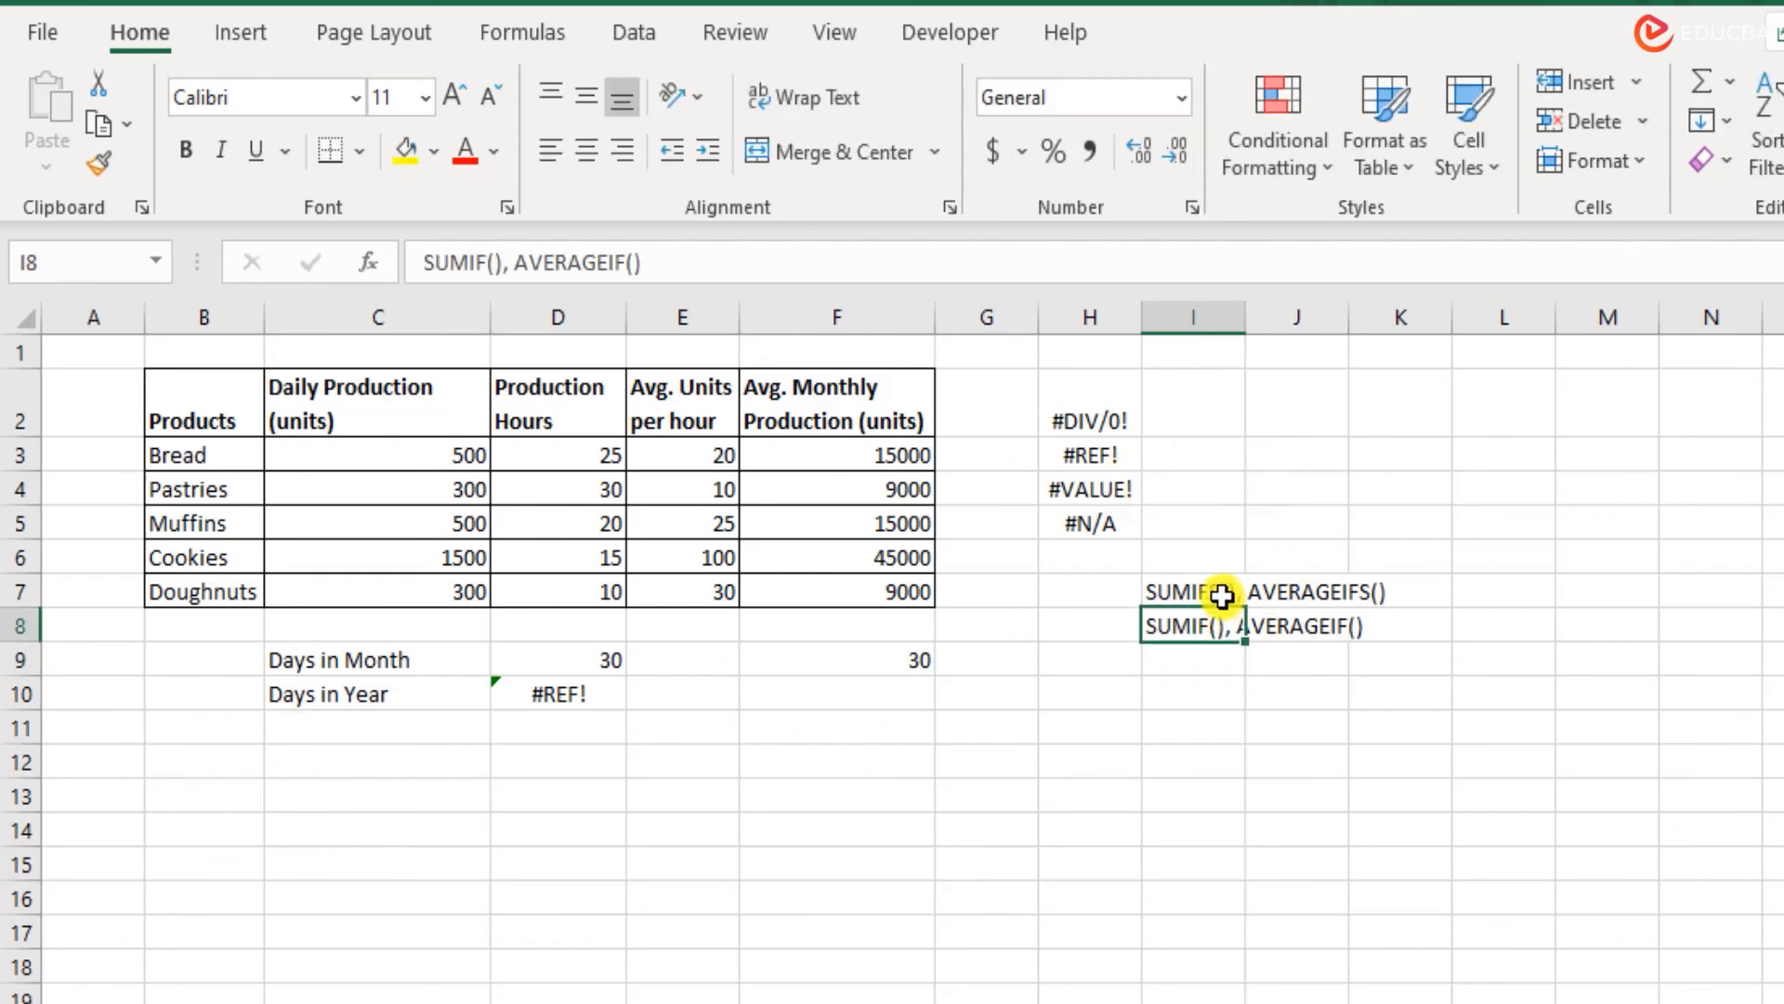
Relate the SUMIFS and AVERAGEIFS note and the #VALUE! entry to the daily production range C3:C7 and production hours range D3:D7.
left_click(1220, 592)
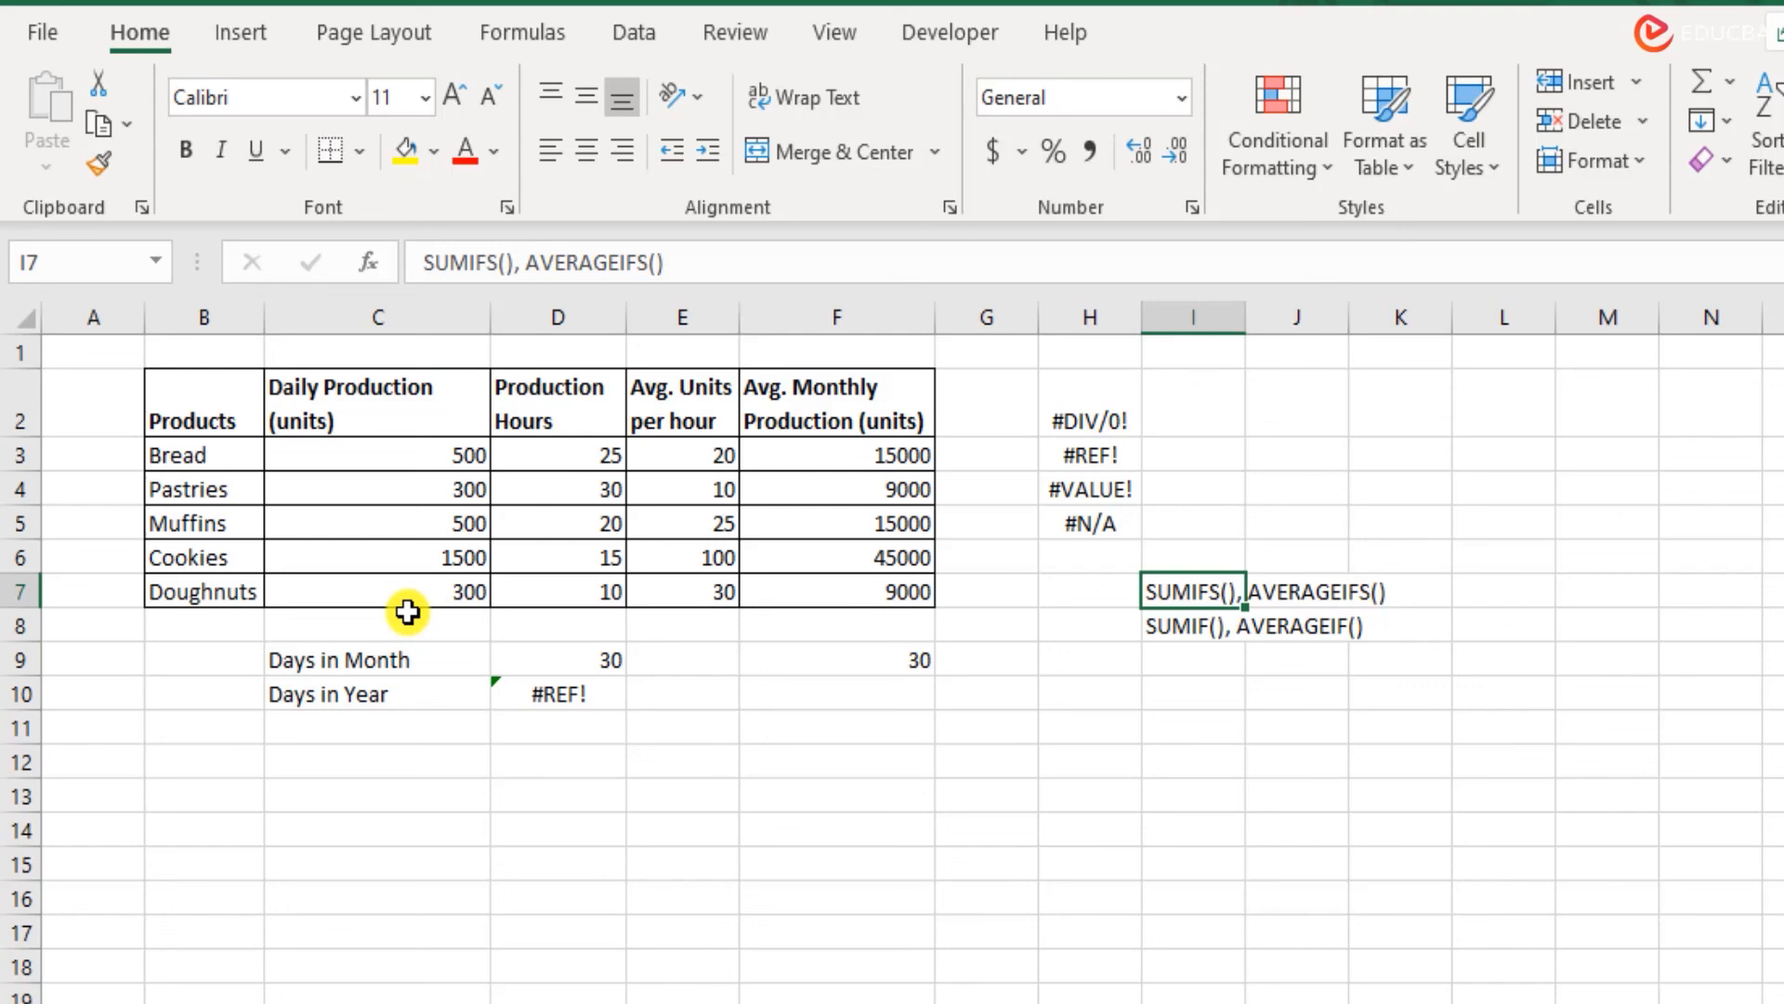
left_click(389, 457)
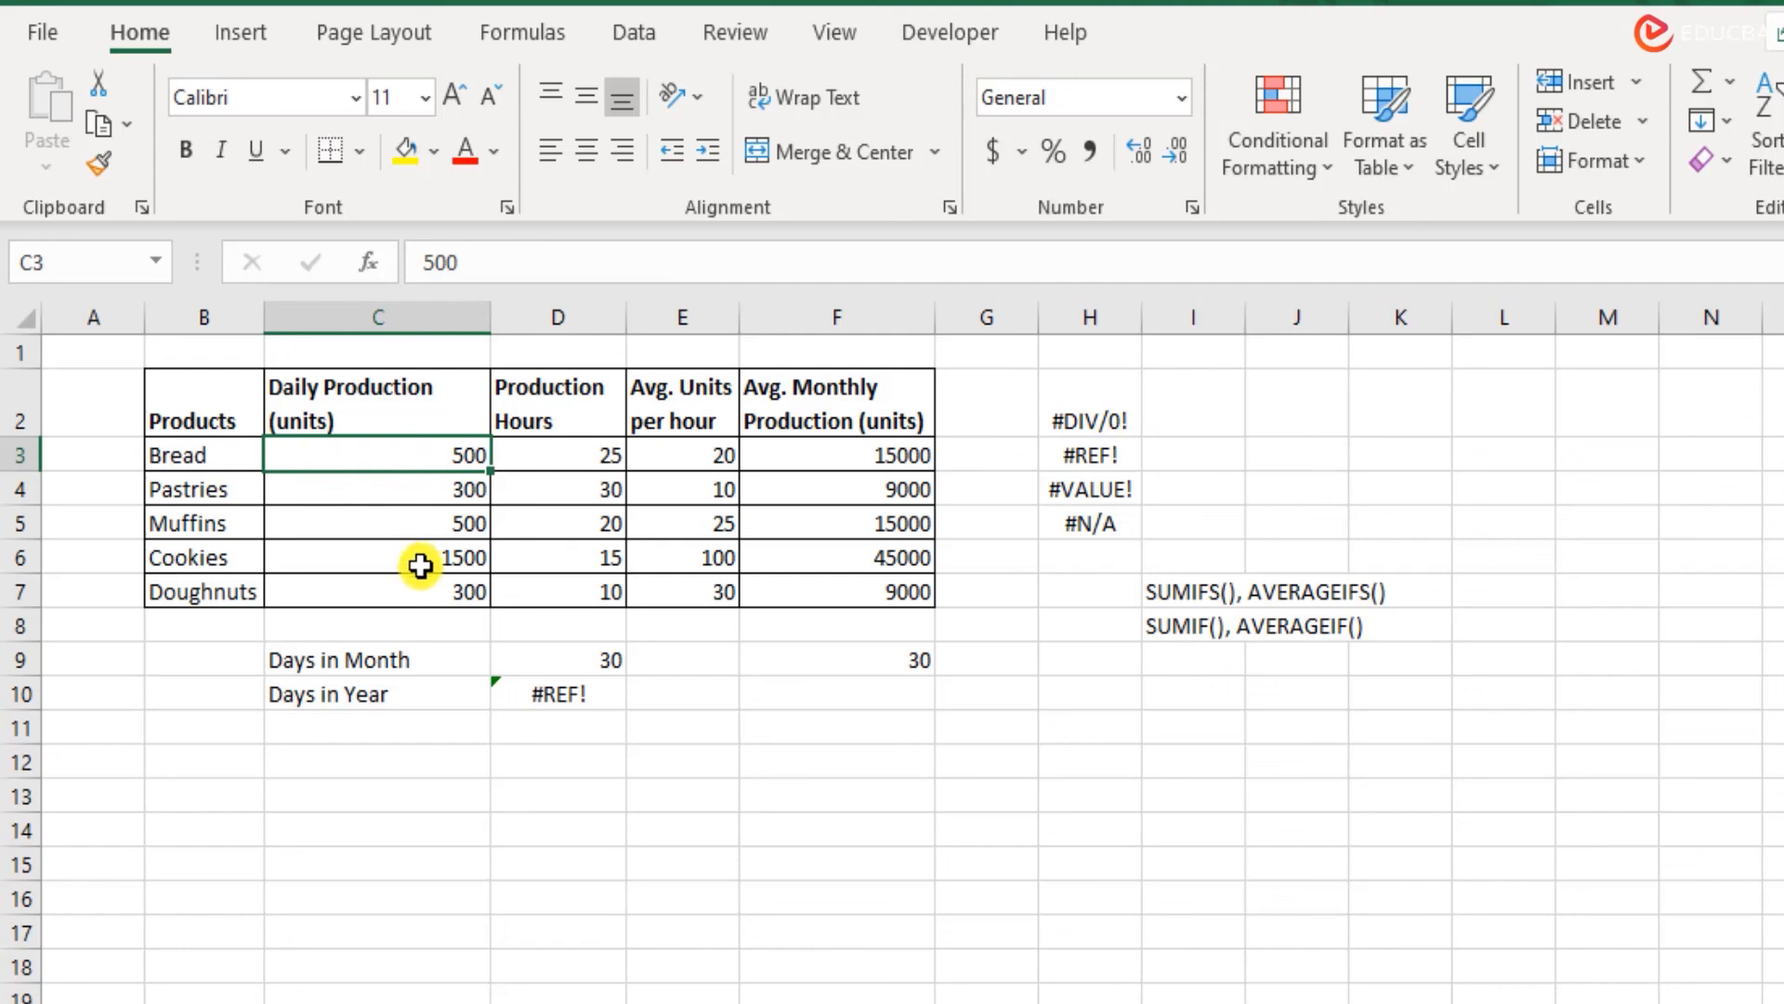
left_click(442, 597, "shift")
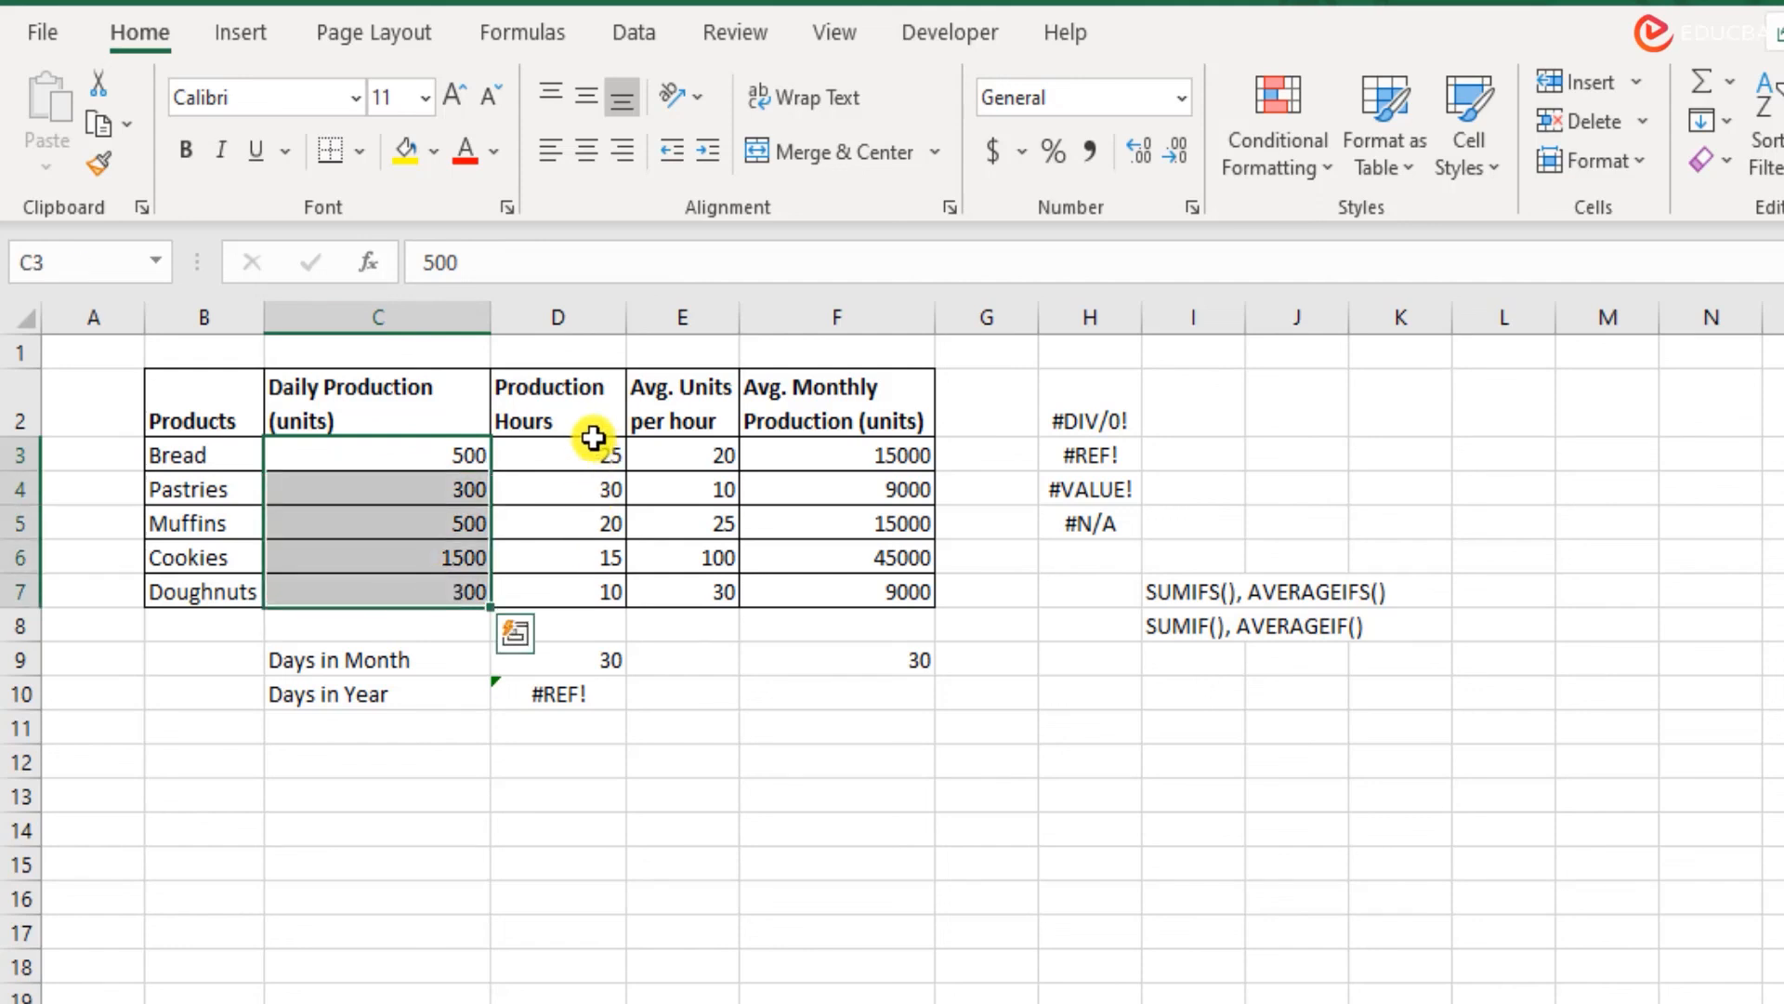
left_click_drag(592, 454, 596, 557)
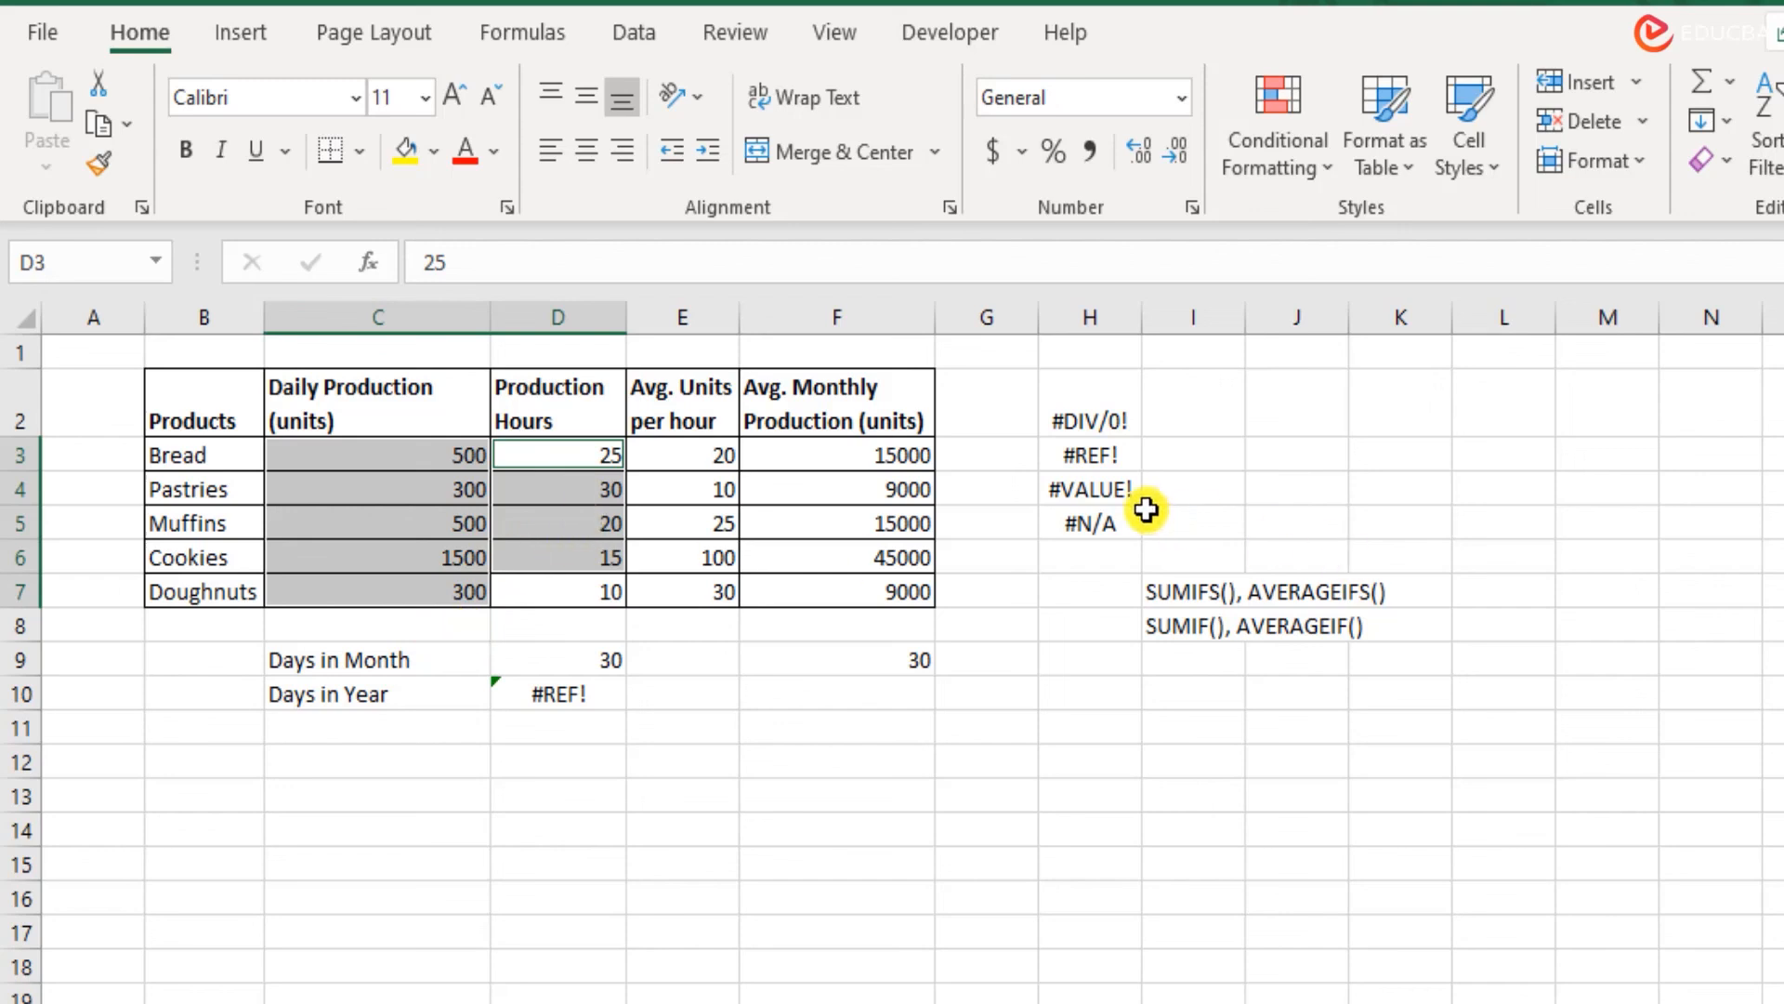
left_click(1127, 491)
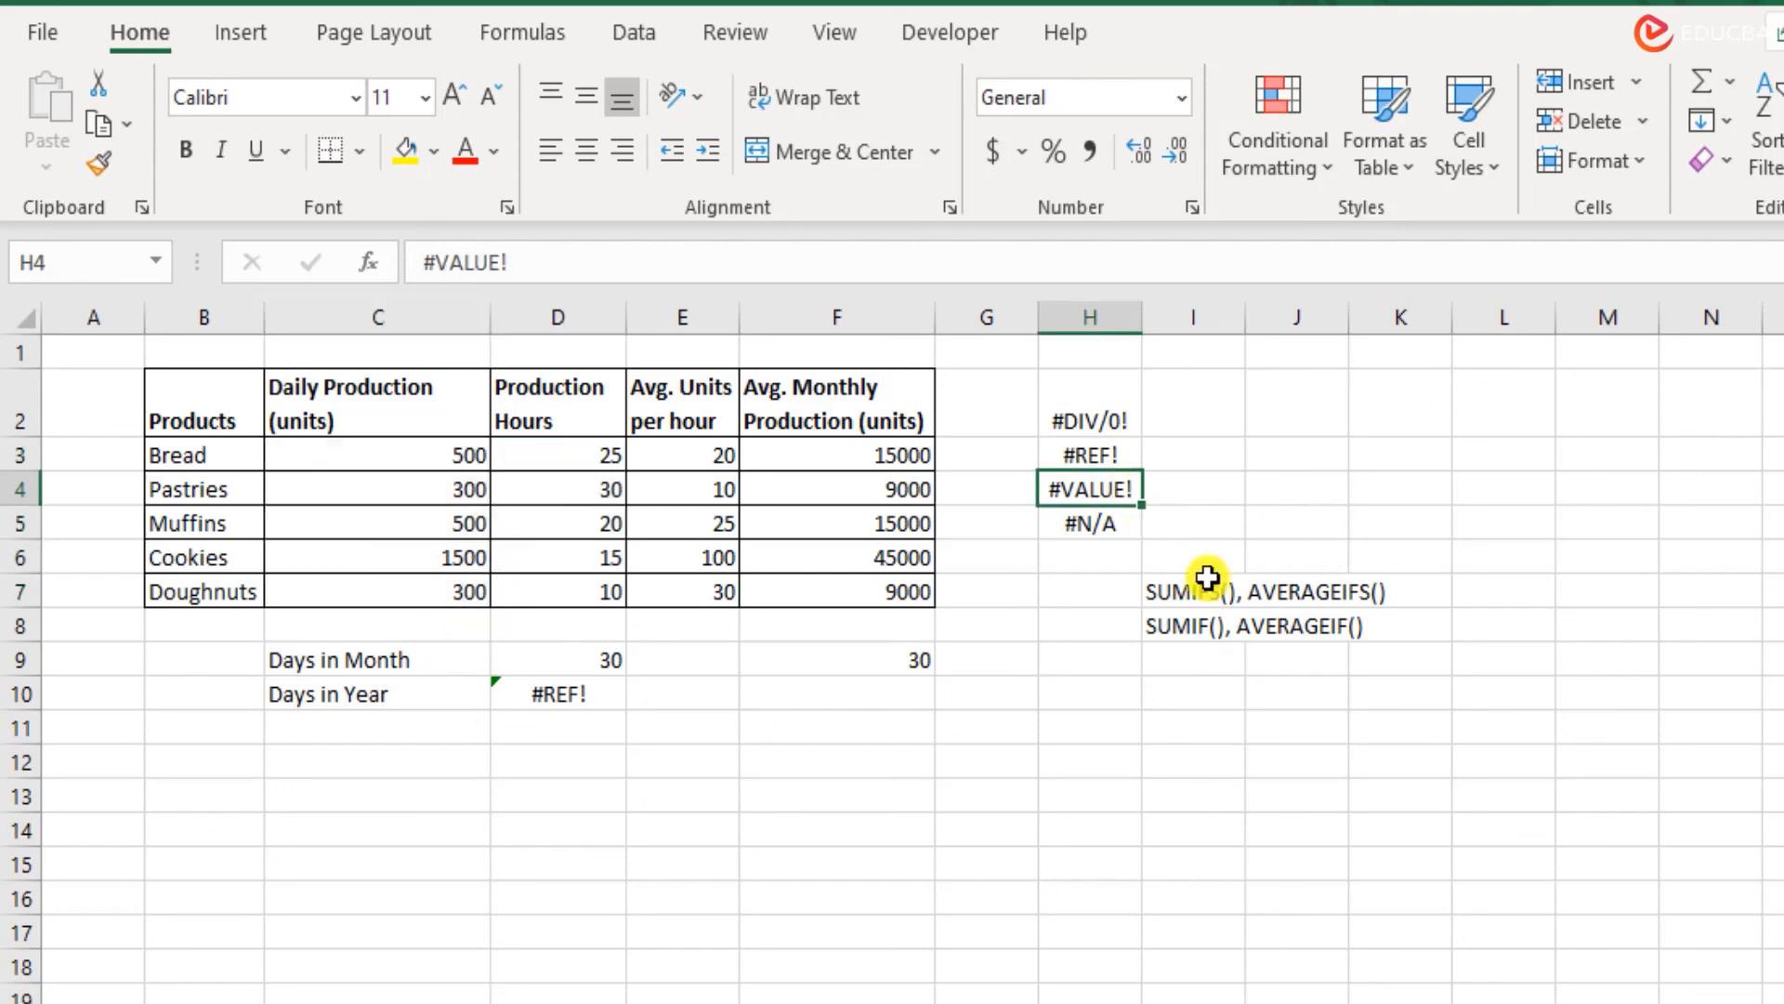
left_click(457, 453)
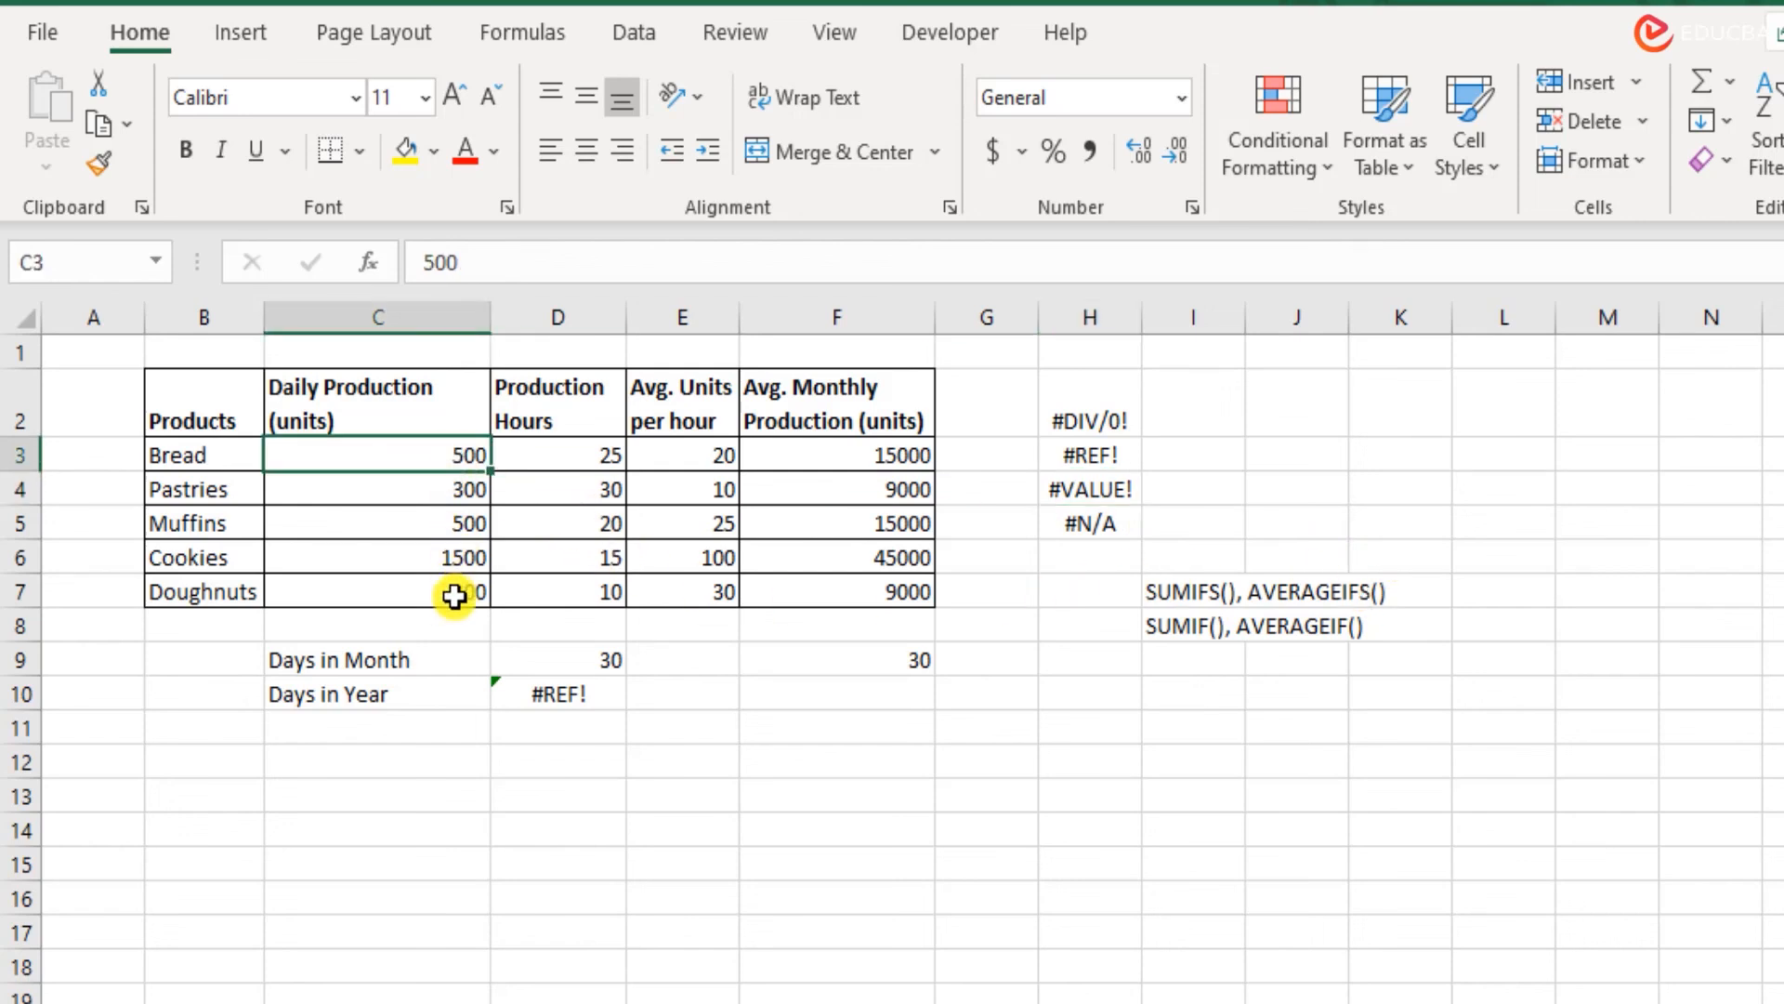
left_click(455, 595, "shift")
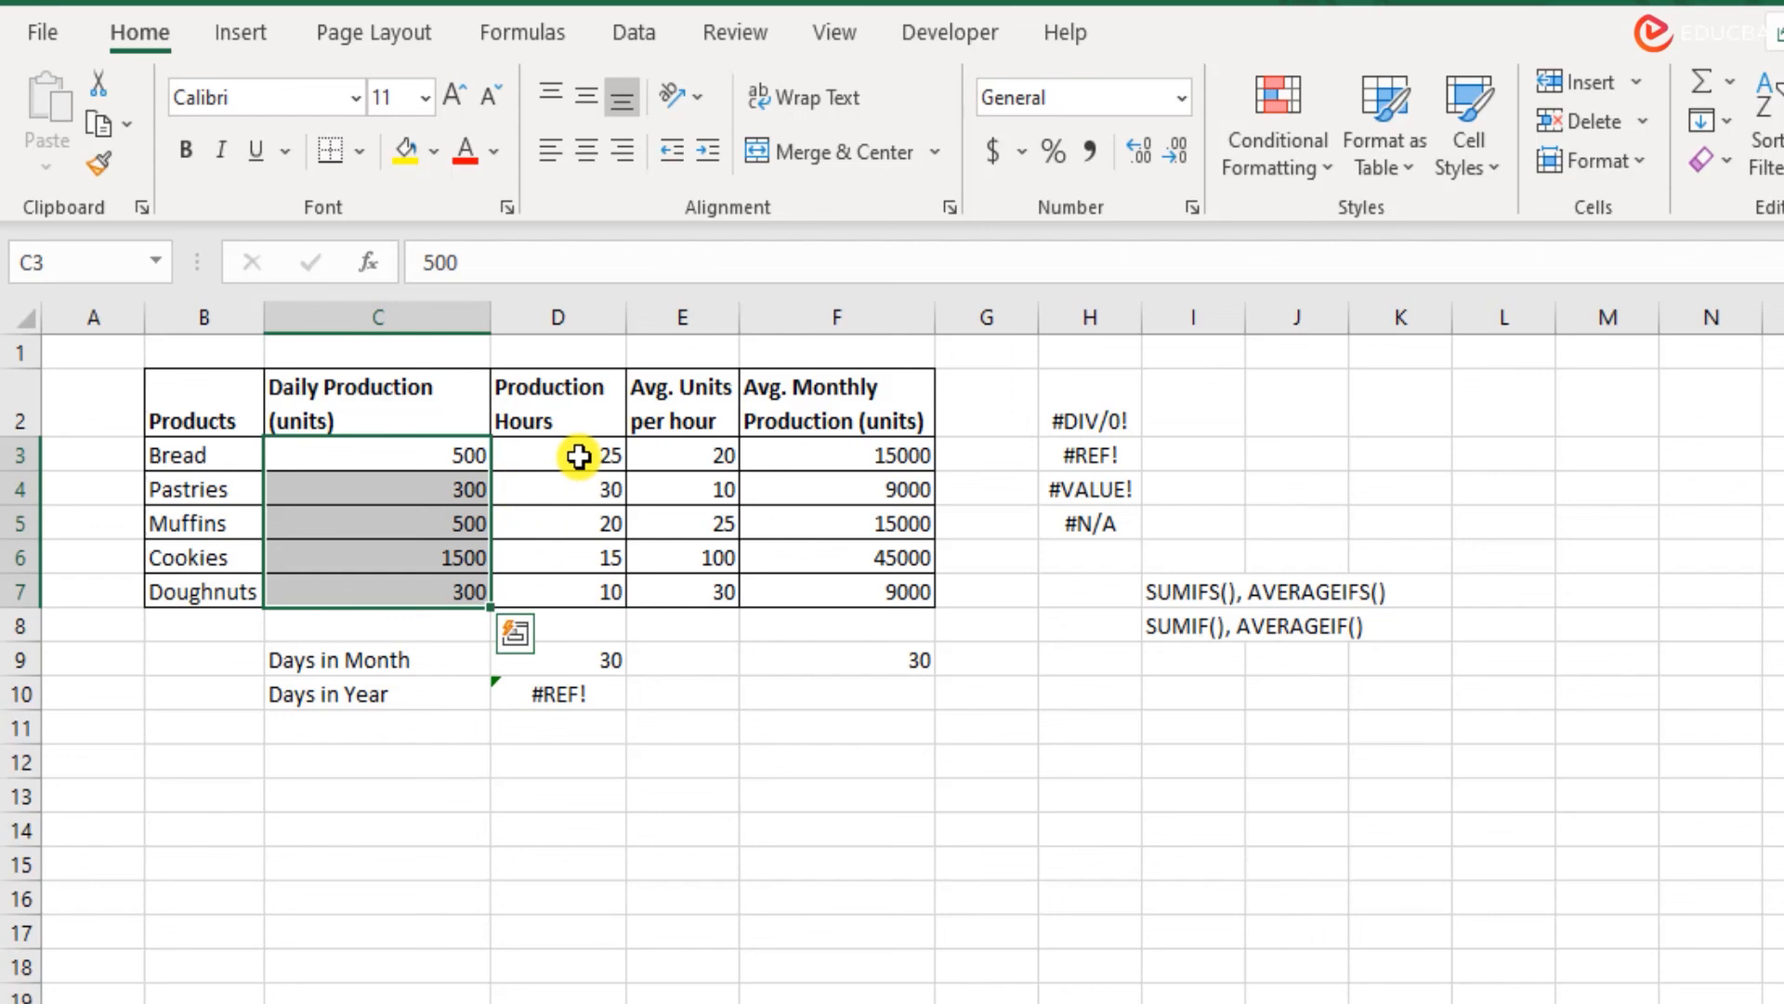
left_click_drag(577, 454, 610, 588)
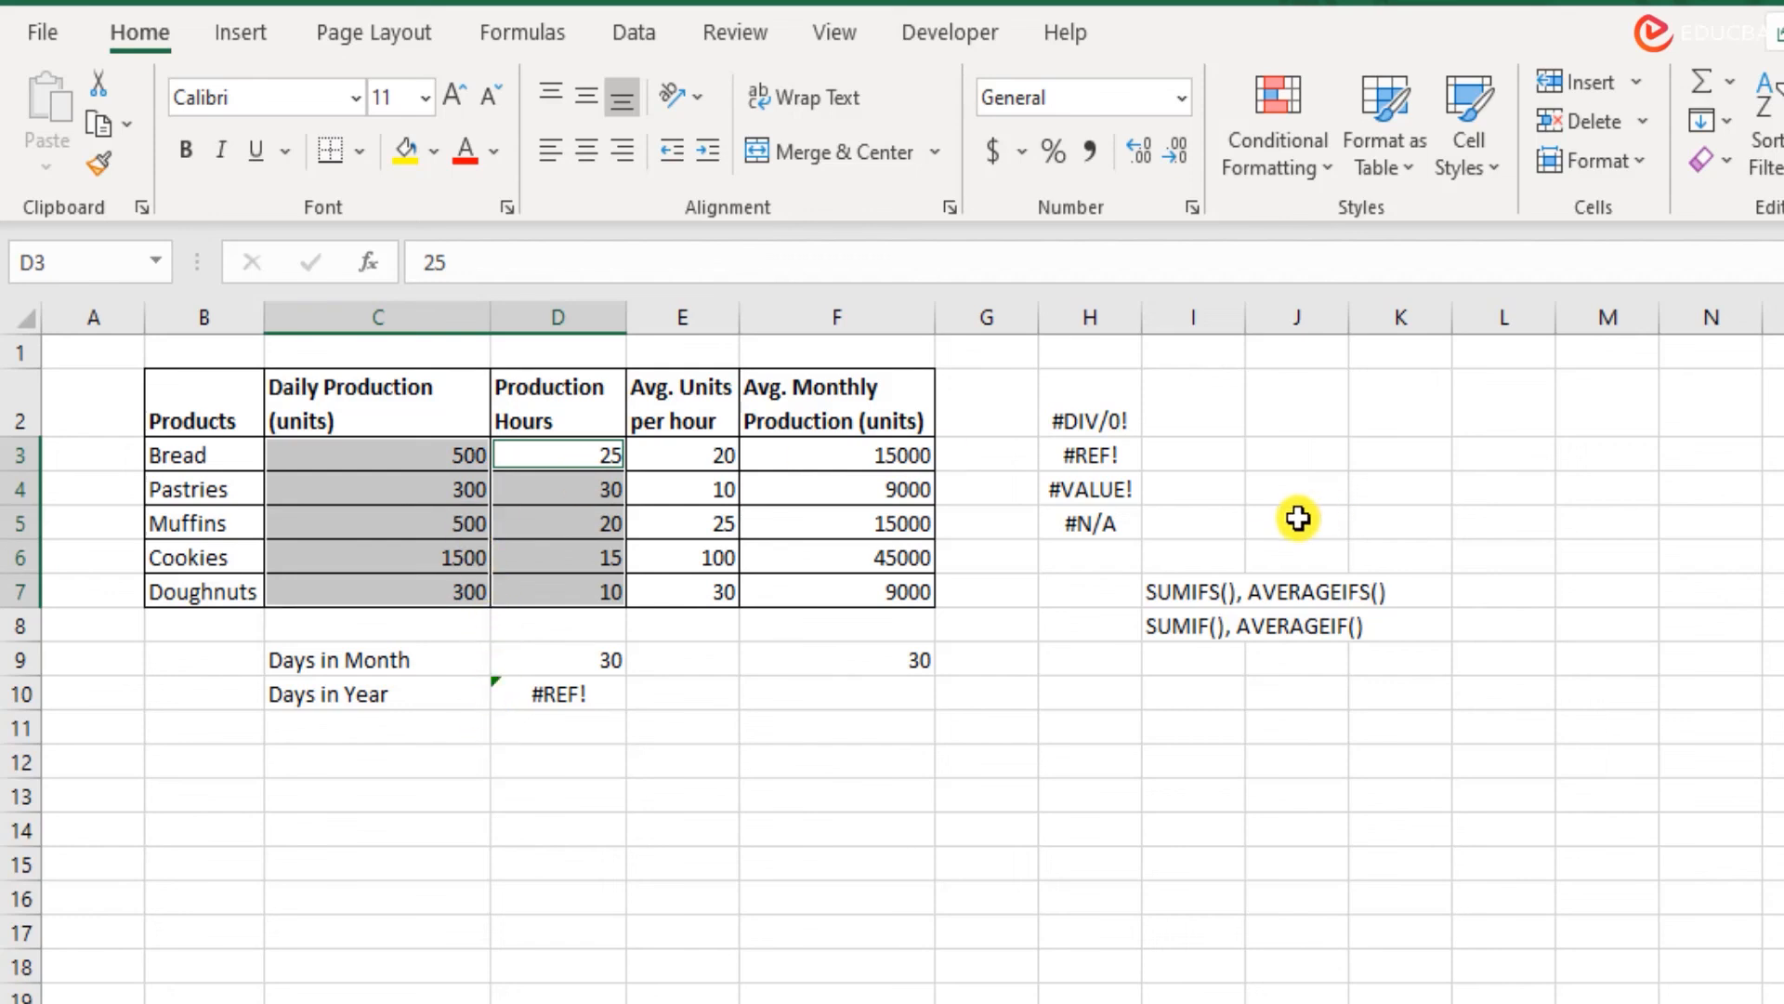
left_click(1123, 485)
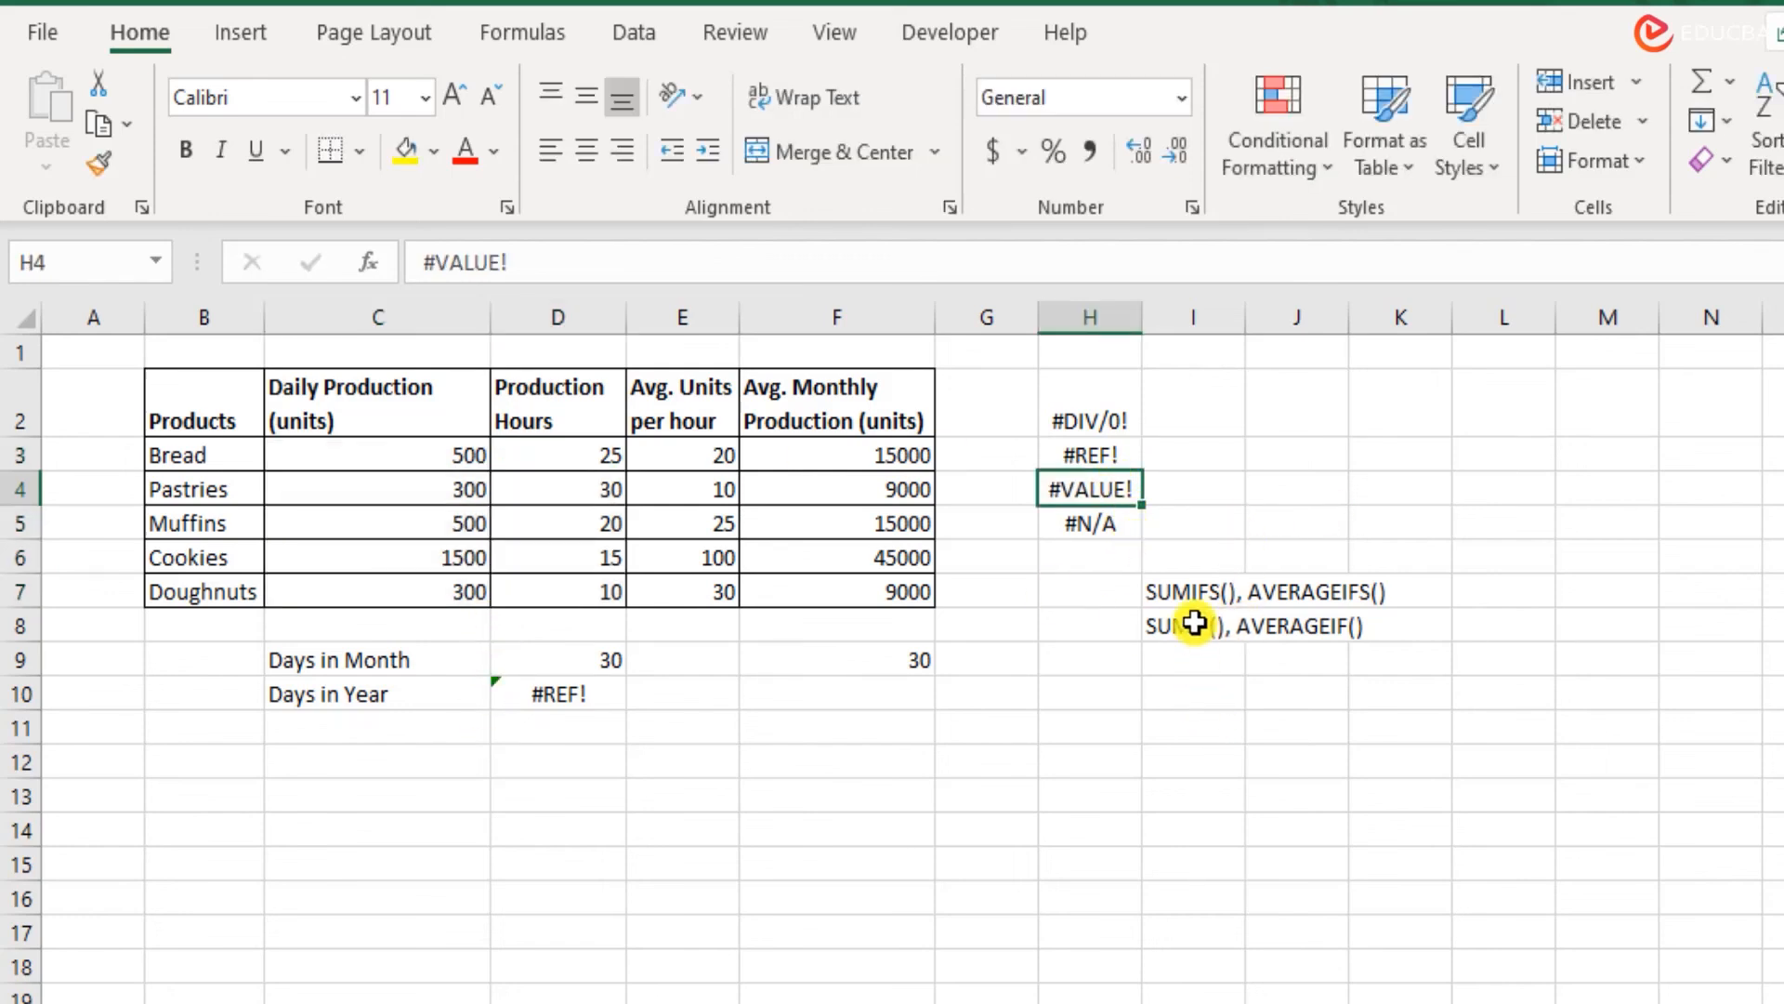
Delete the function notes in I7:I8 and add #NAME to the error list in H6.
left_click_drag(1189, 592, 1206, 620)
left_click(1061, 731)
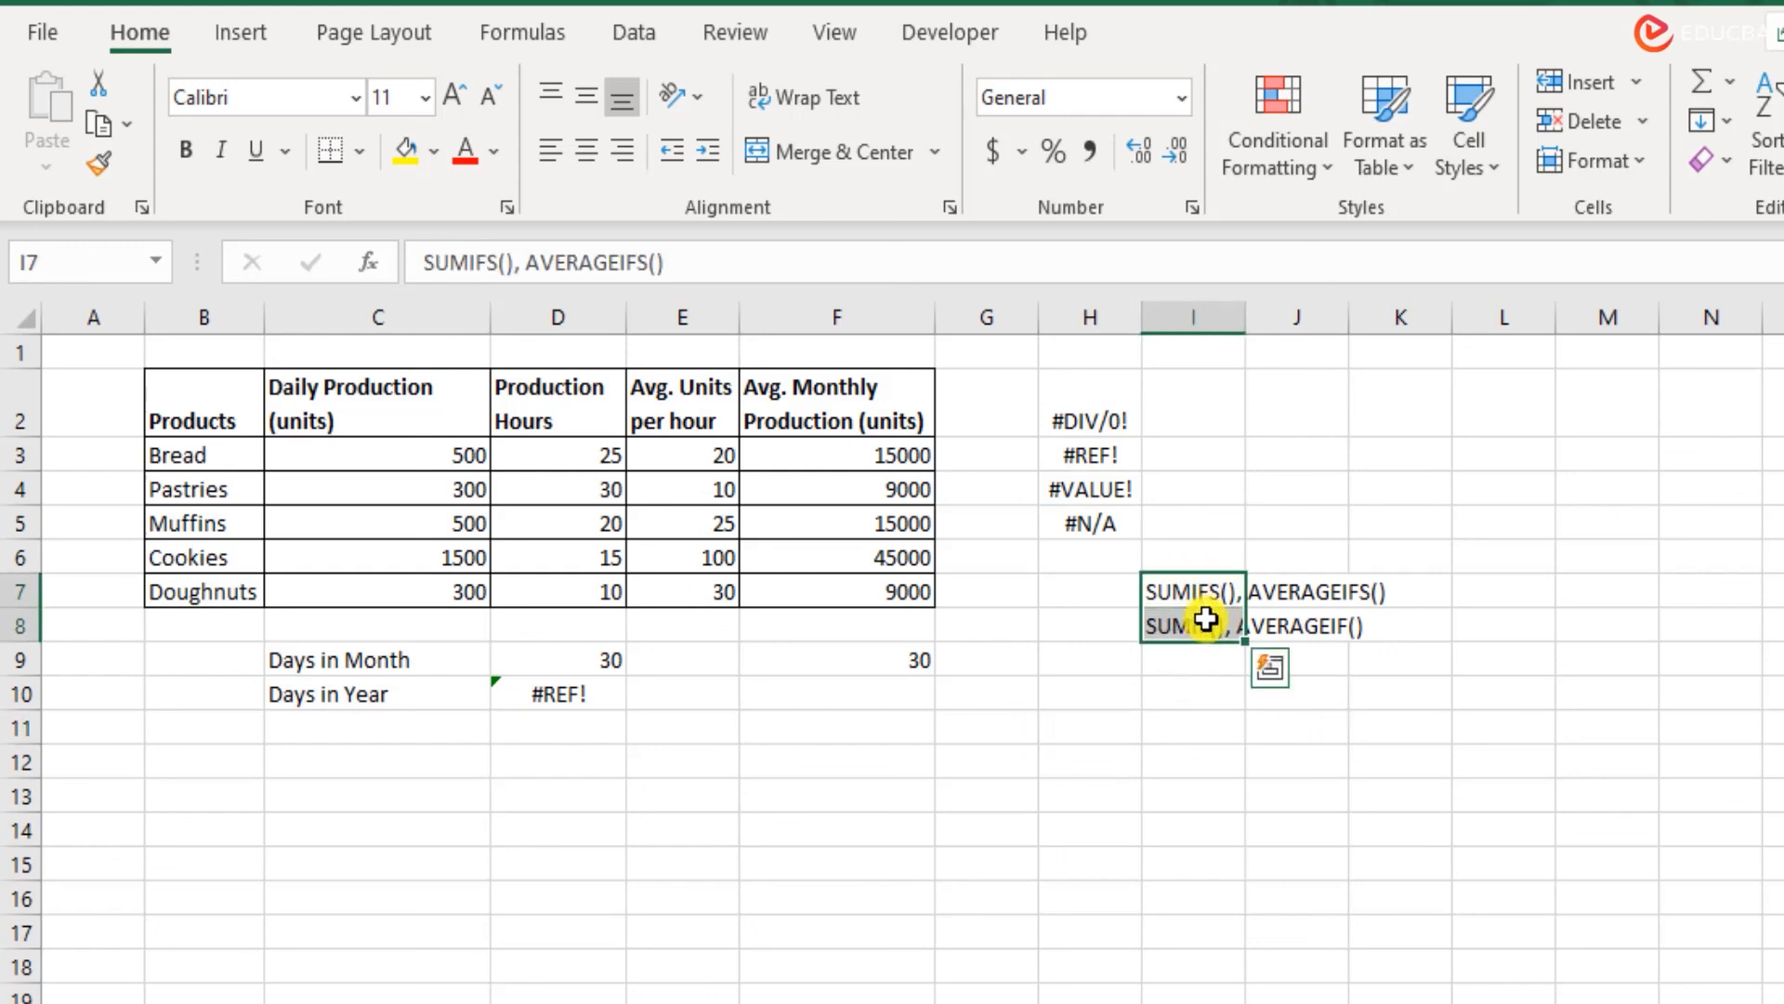
key("Delete")
left_click(1116, 526)
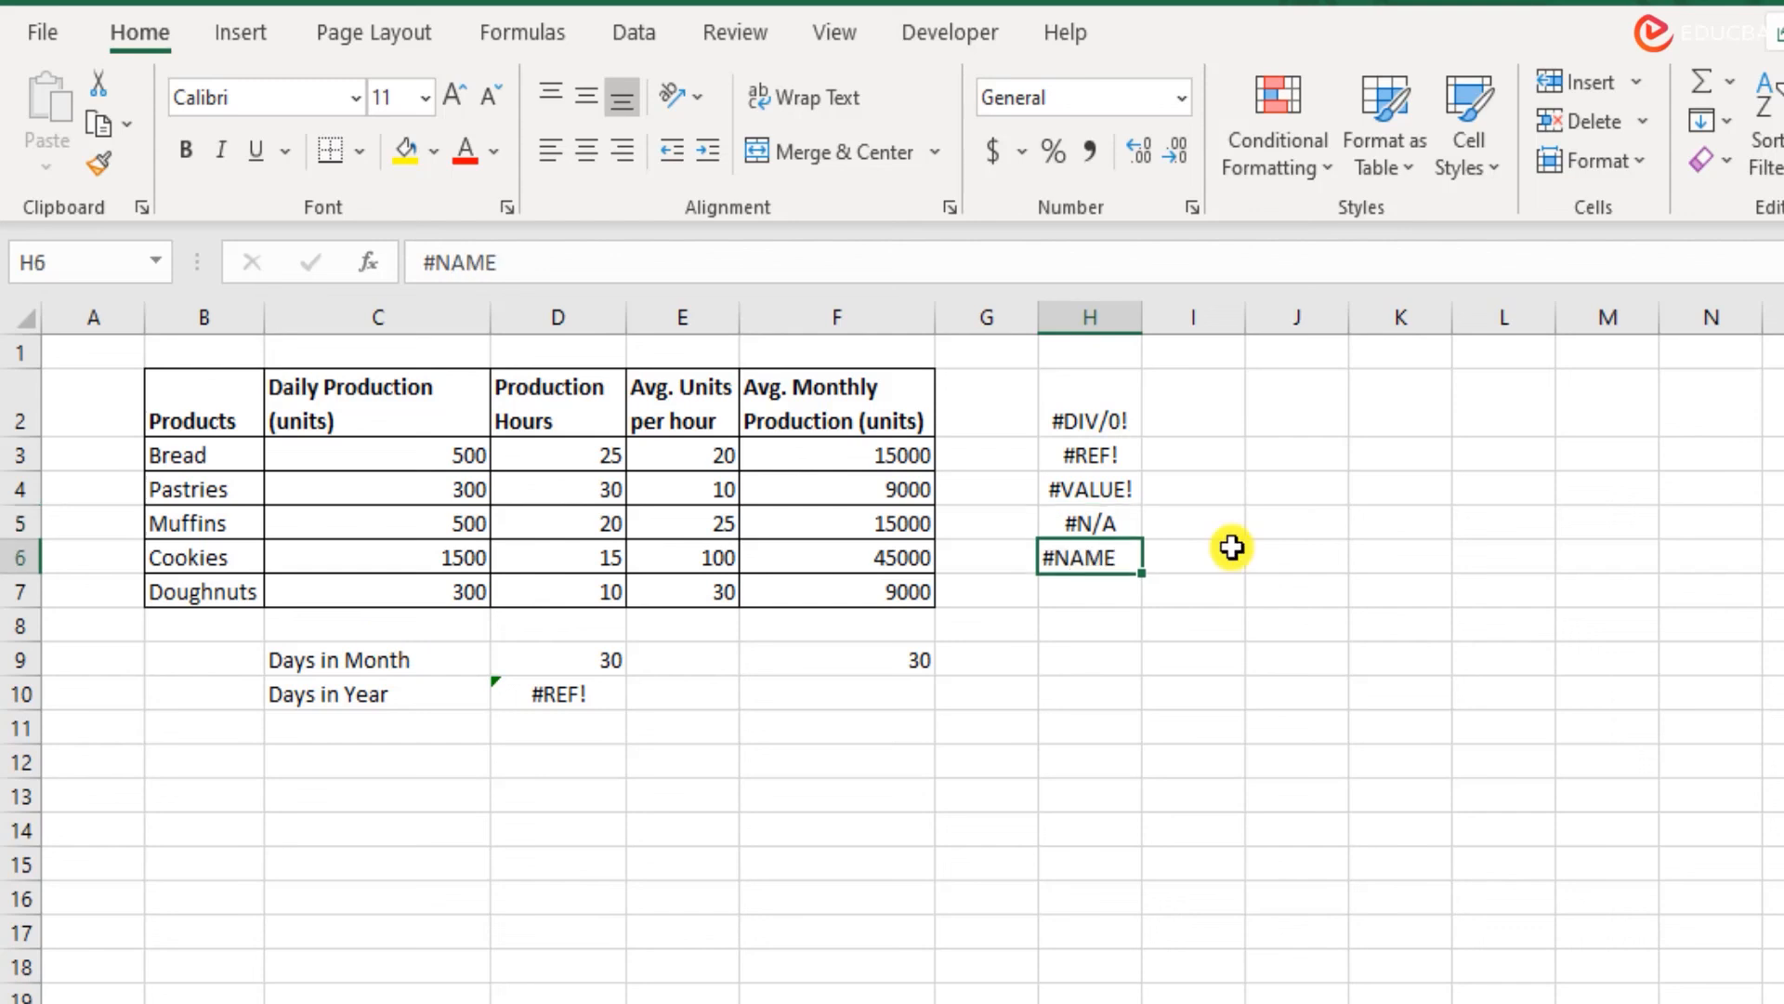
Review the #DIV/0! entry with the IFERROR formula in E3, and the #REF! entry with the days multiplier in F9.
left_click(1112, 393)
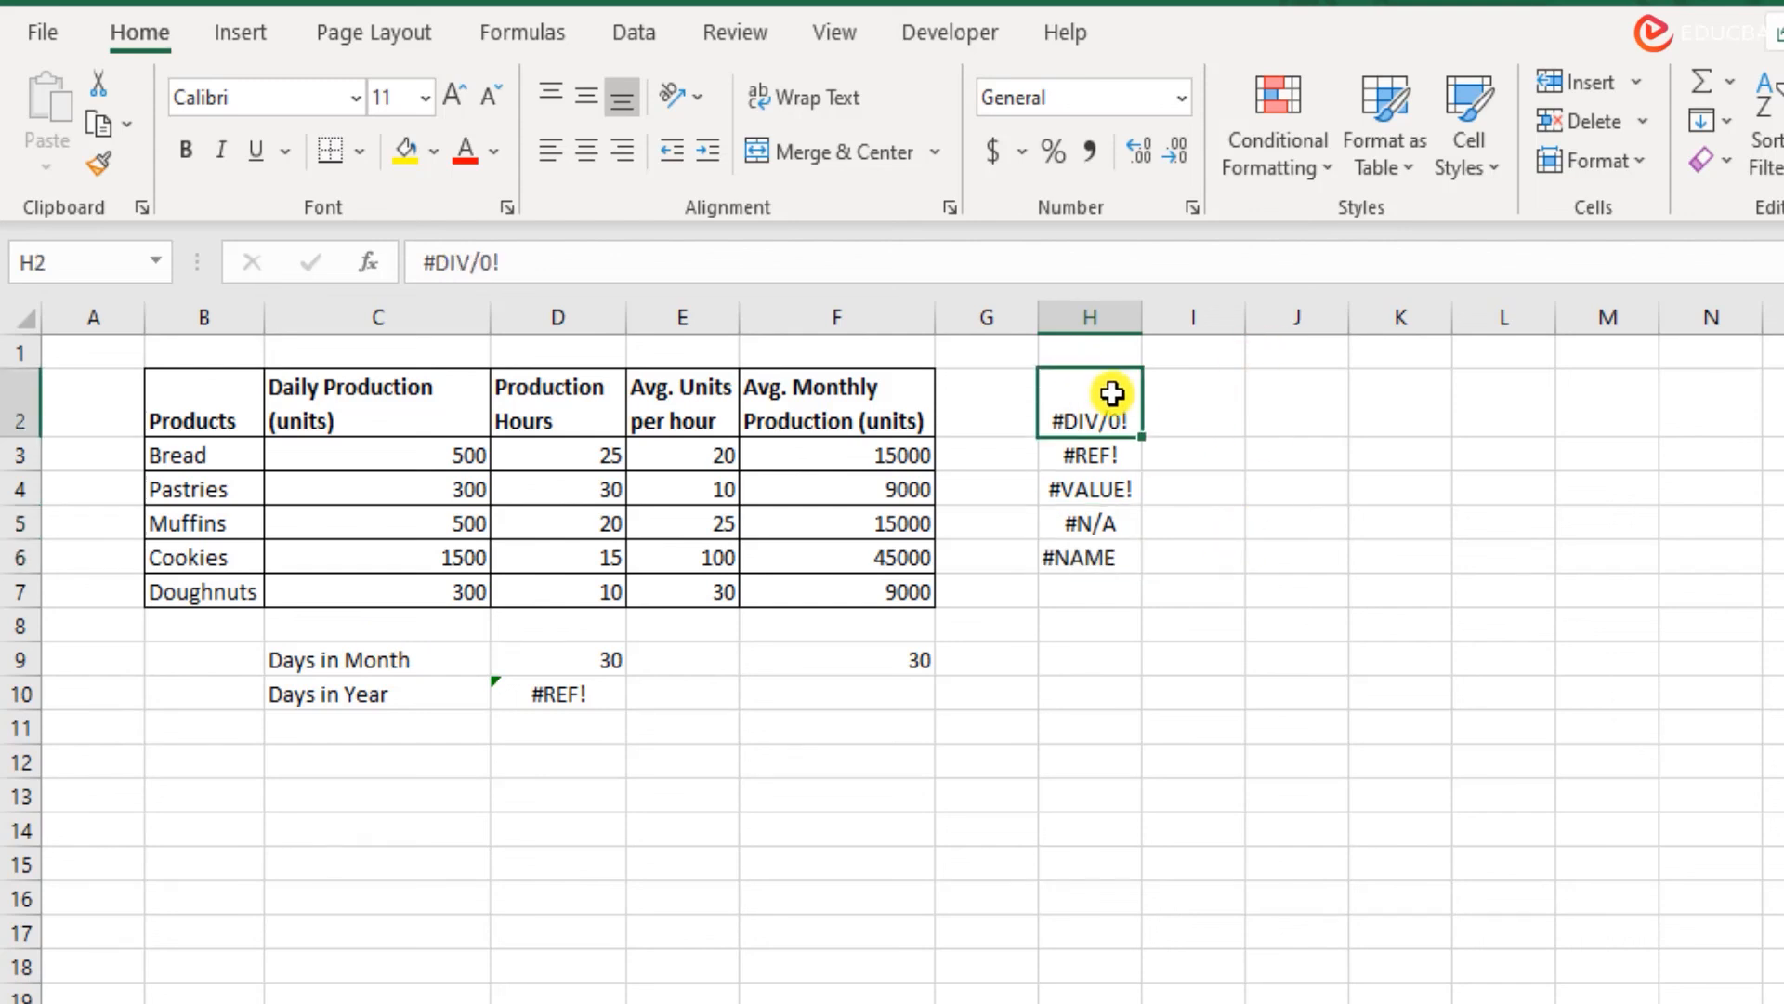
double_click(699, 455)
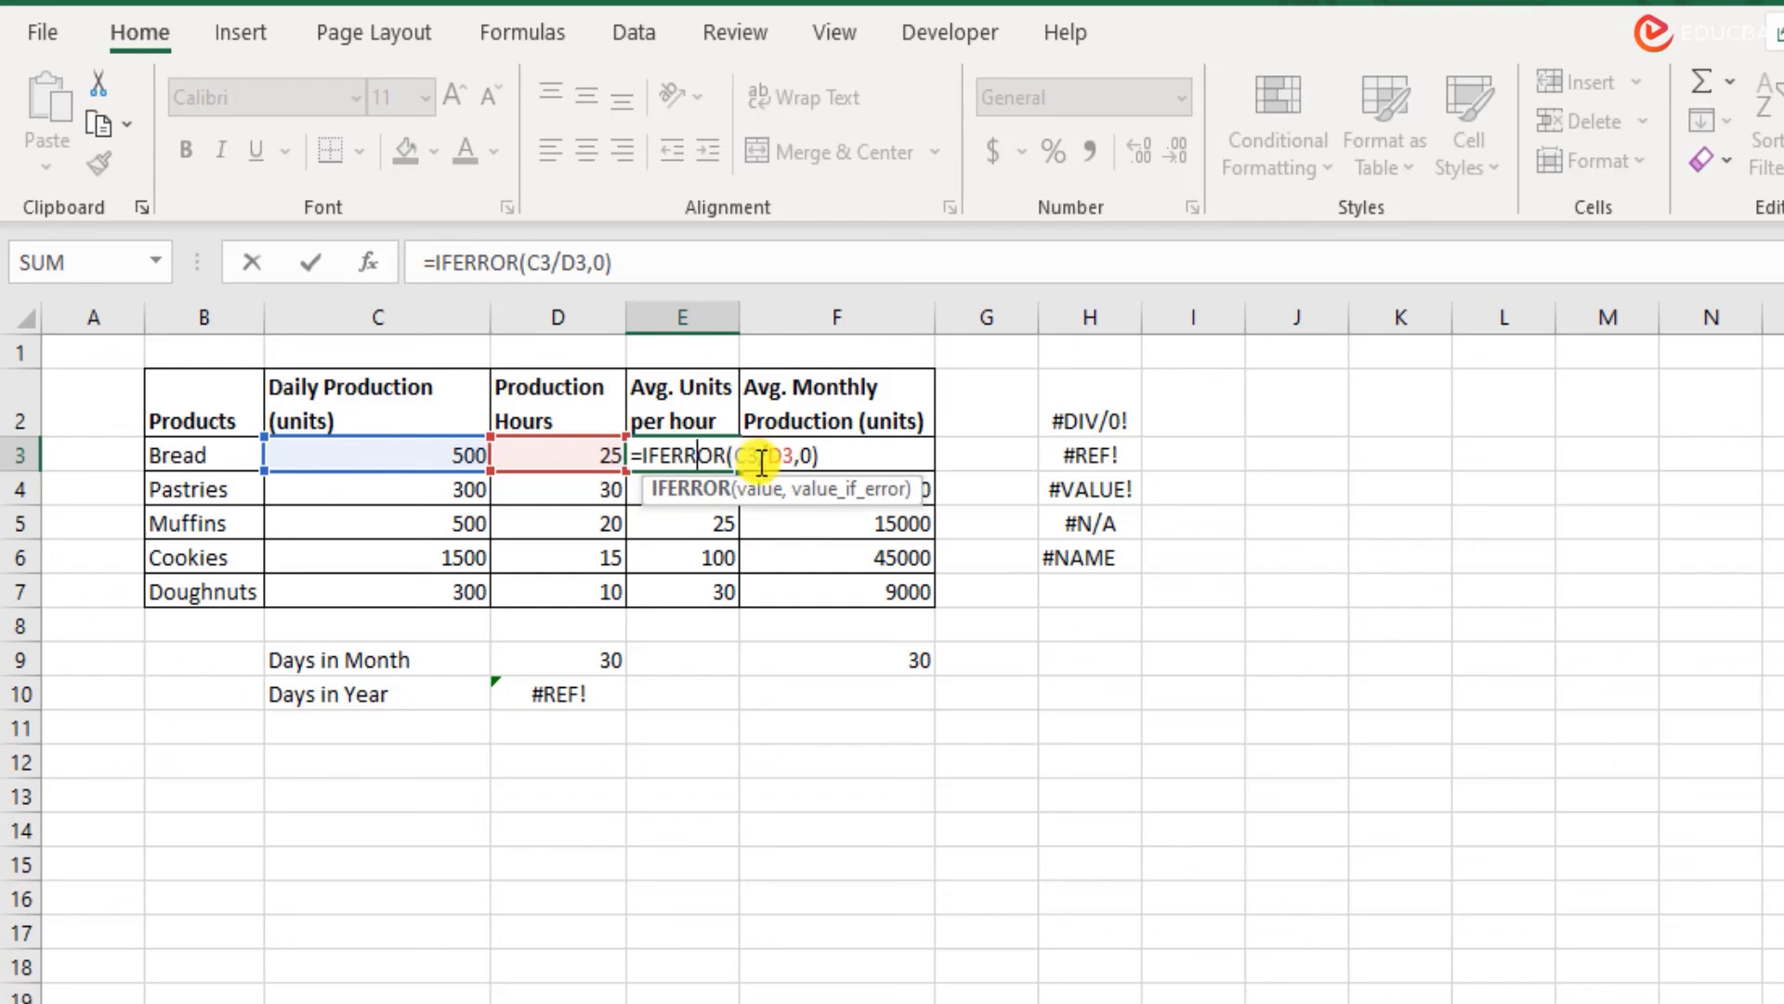
key("Escape")
left_click(1102, 454)
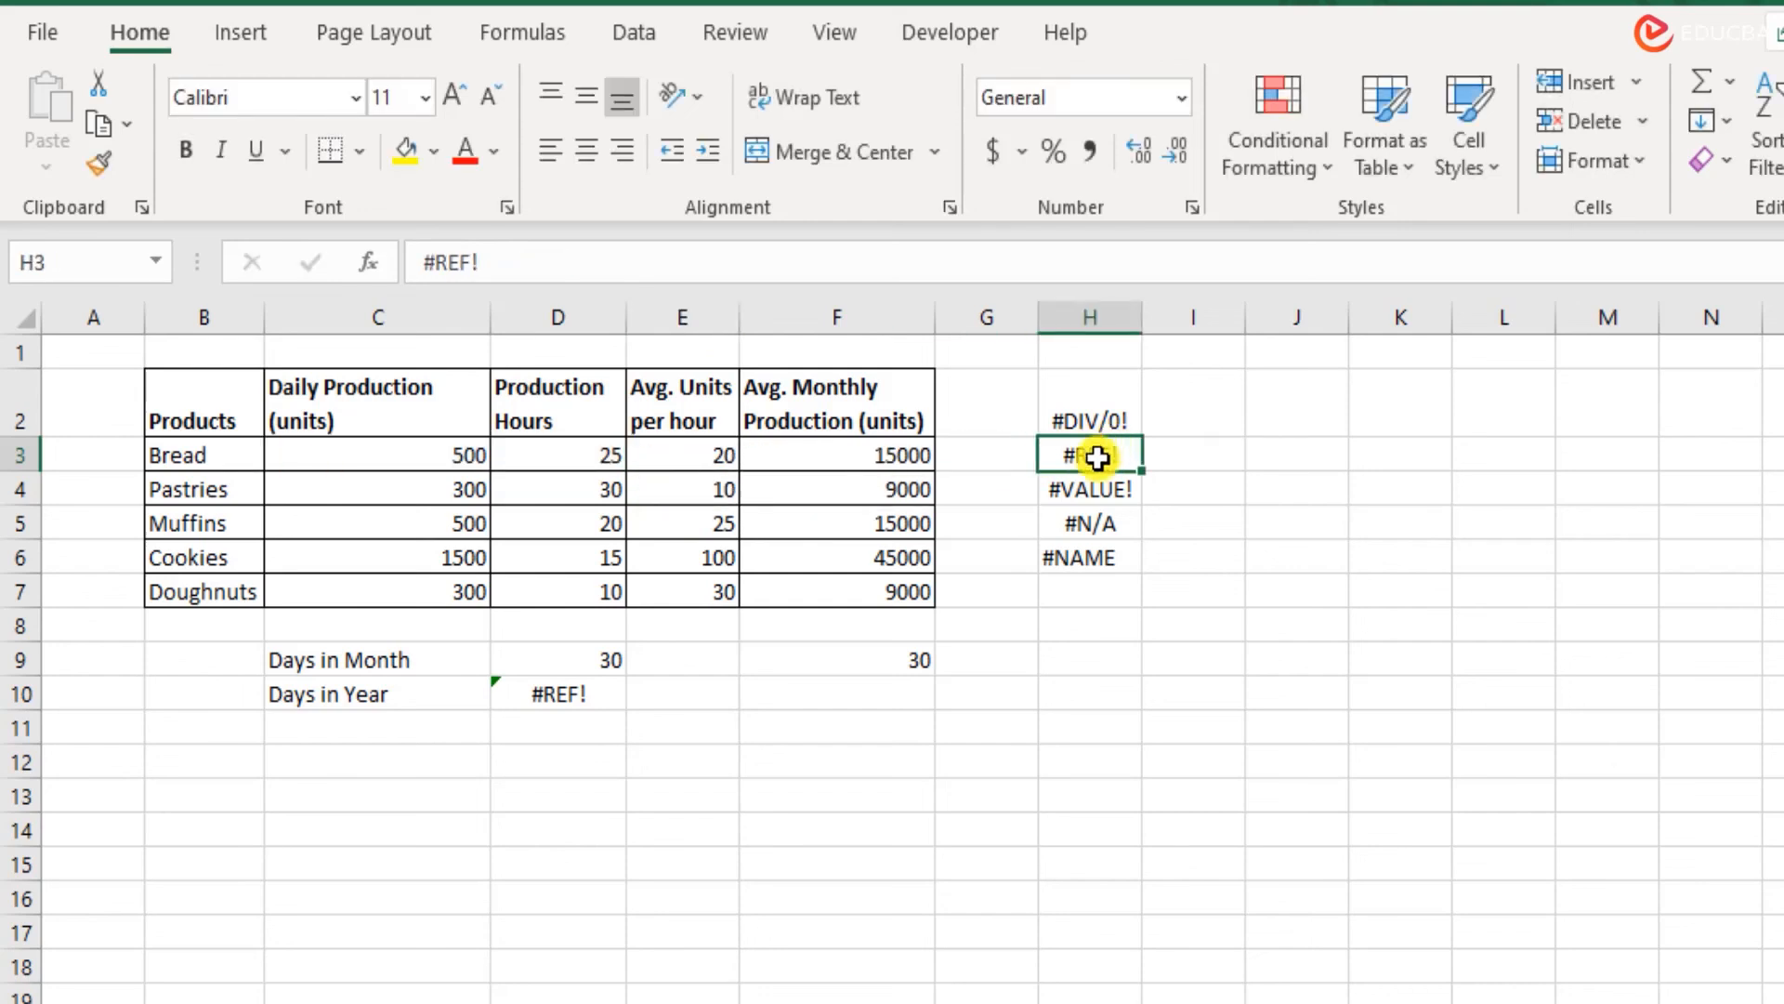
left_click(878, 657)
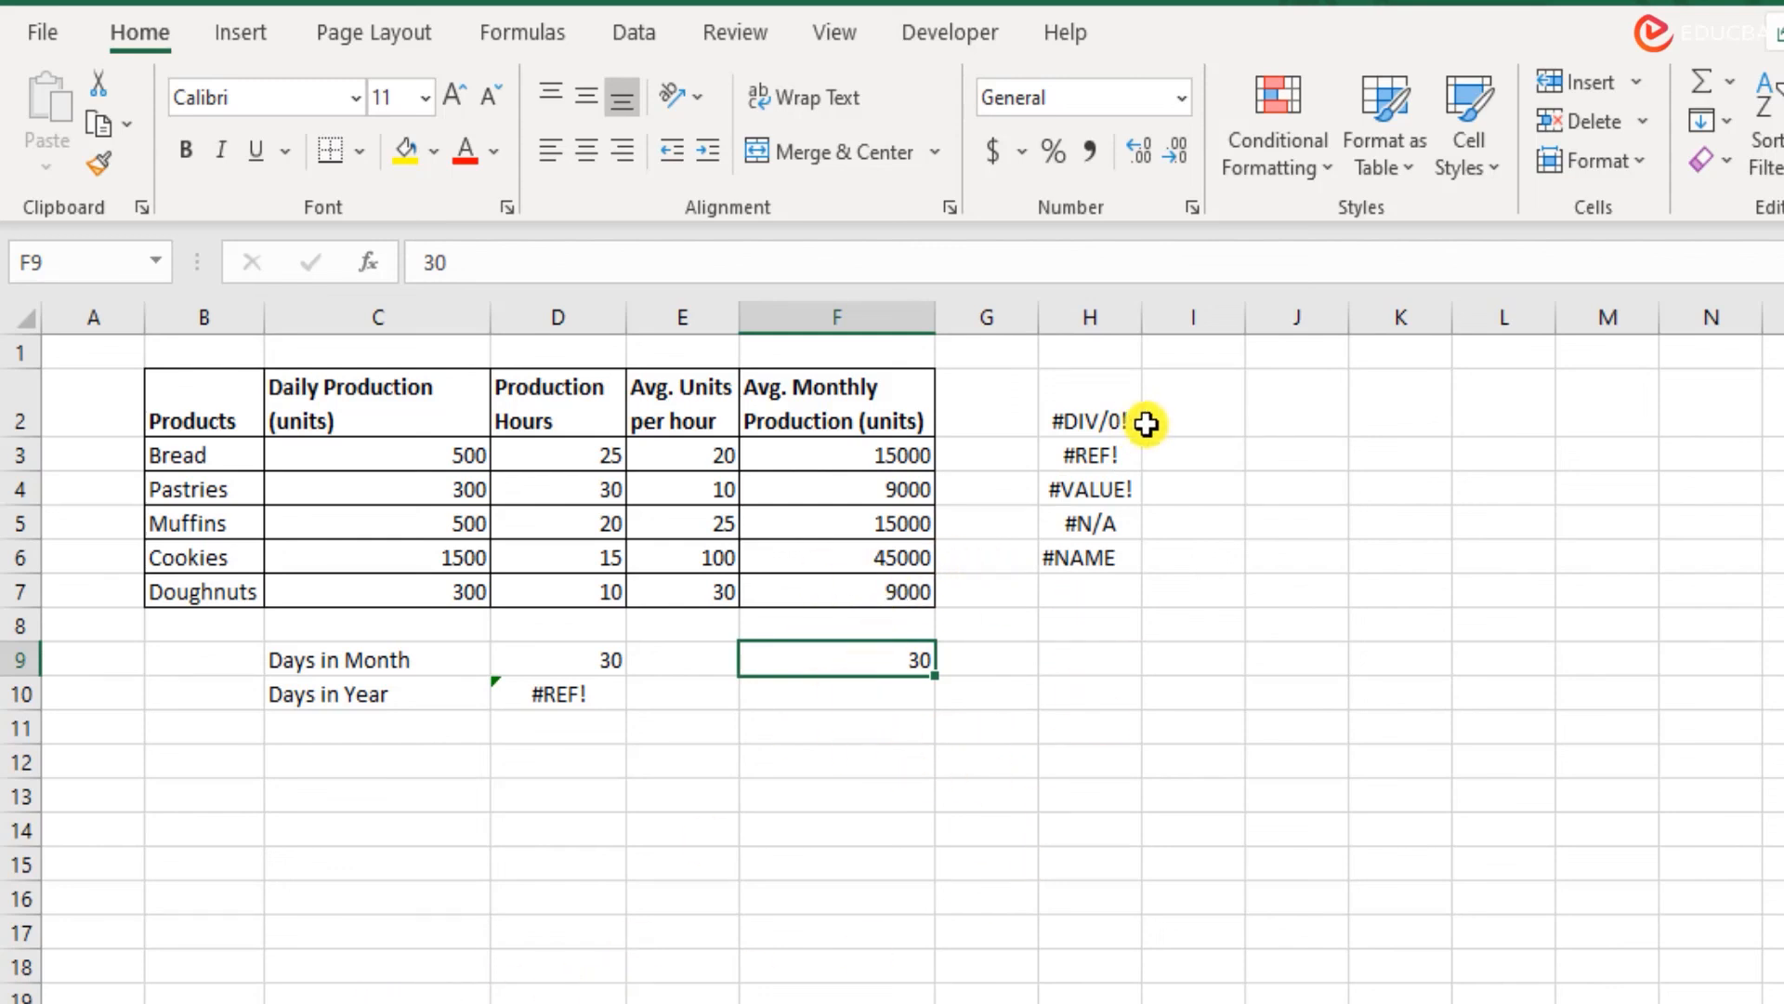
Review the #VALUE! entry against Cookies' monthly production formula in F6 and the ranges C3:C7 and D4:D7.
left_click(1133, 487)
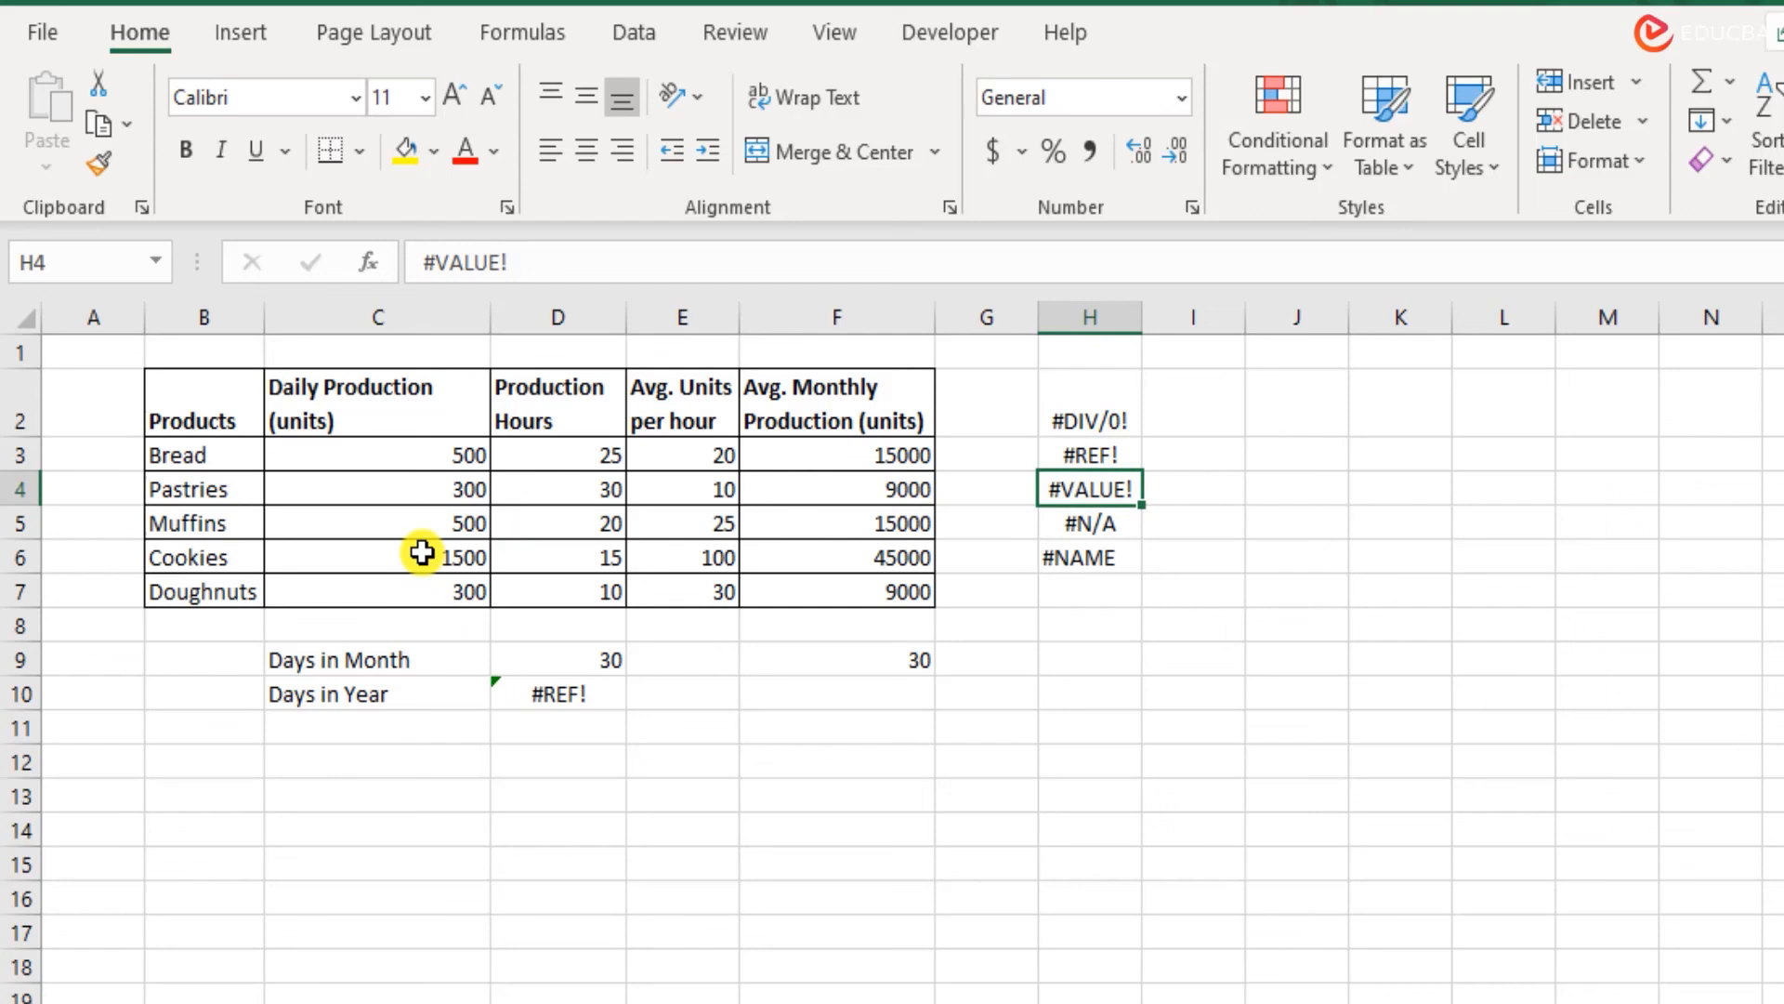
double_click(887, 558)
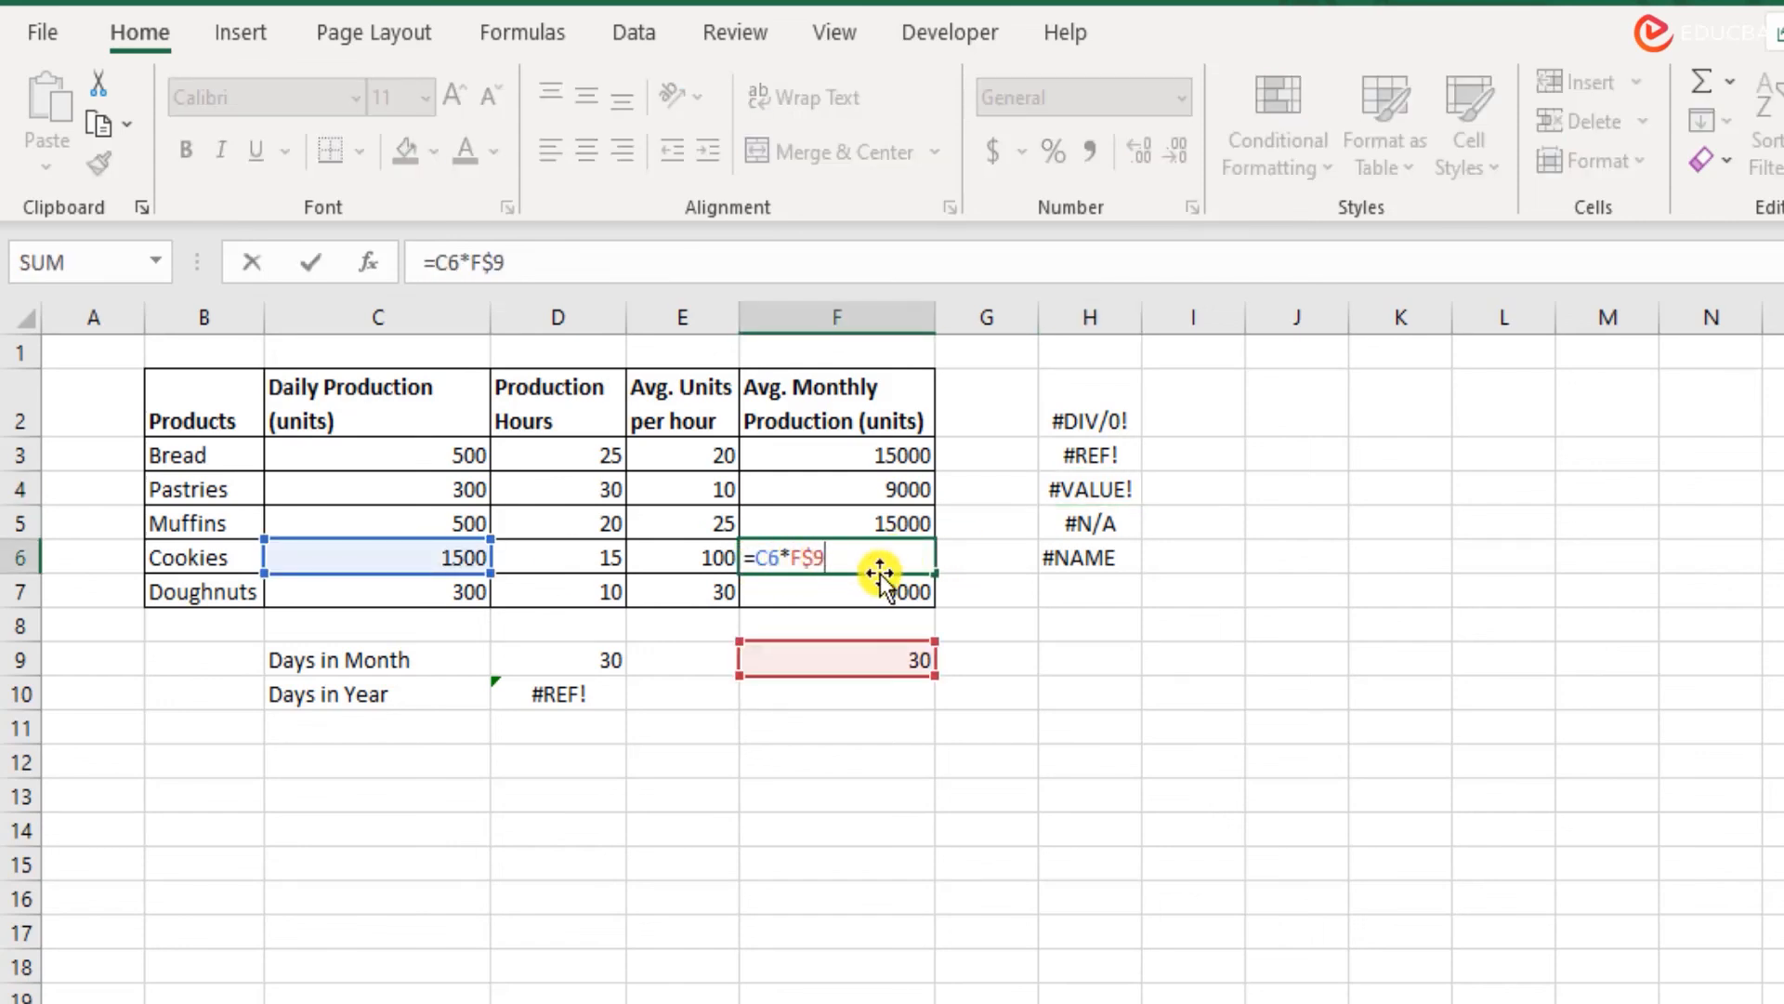
key("ctrl+Return")
left_click(1102, 485)
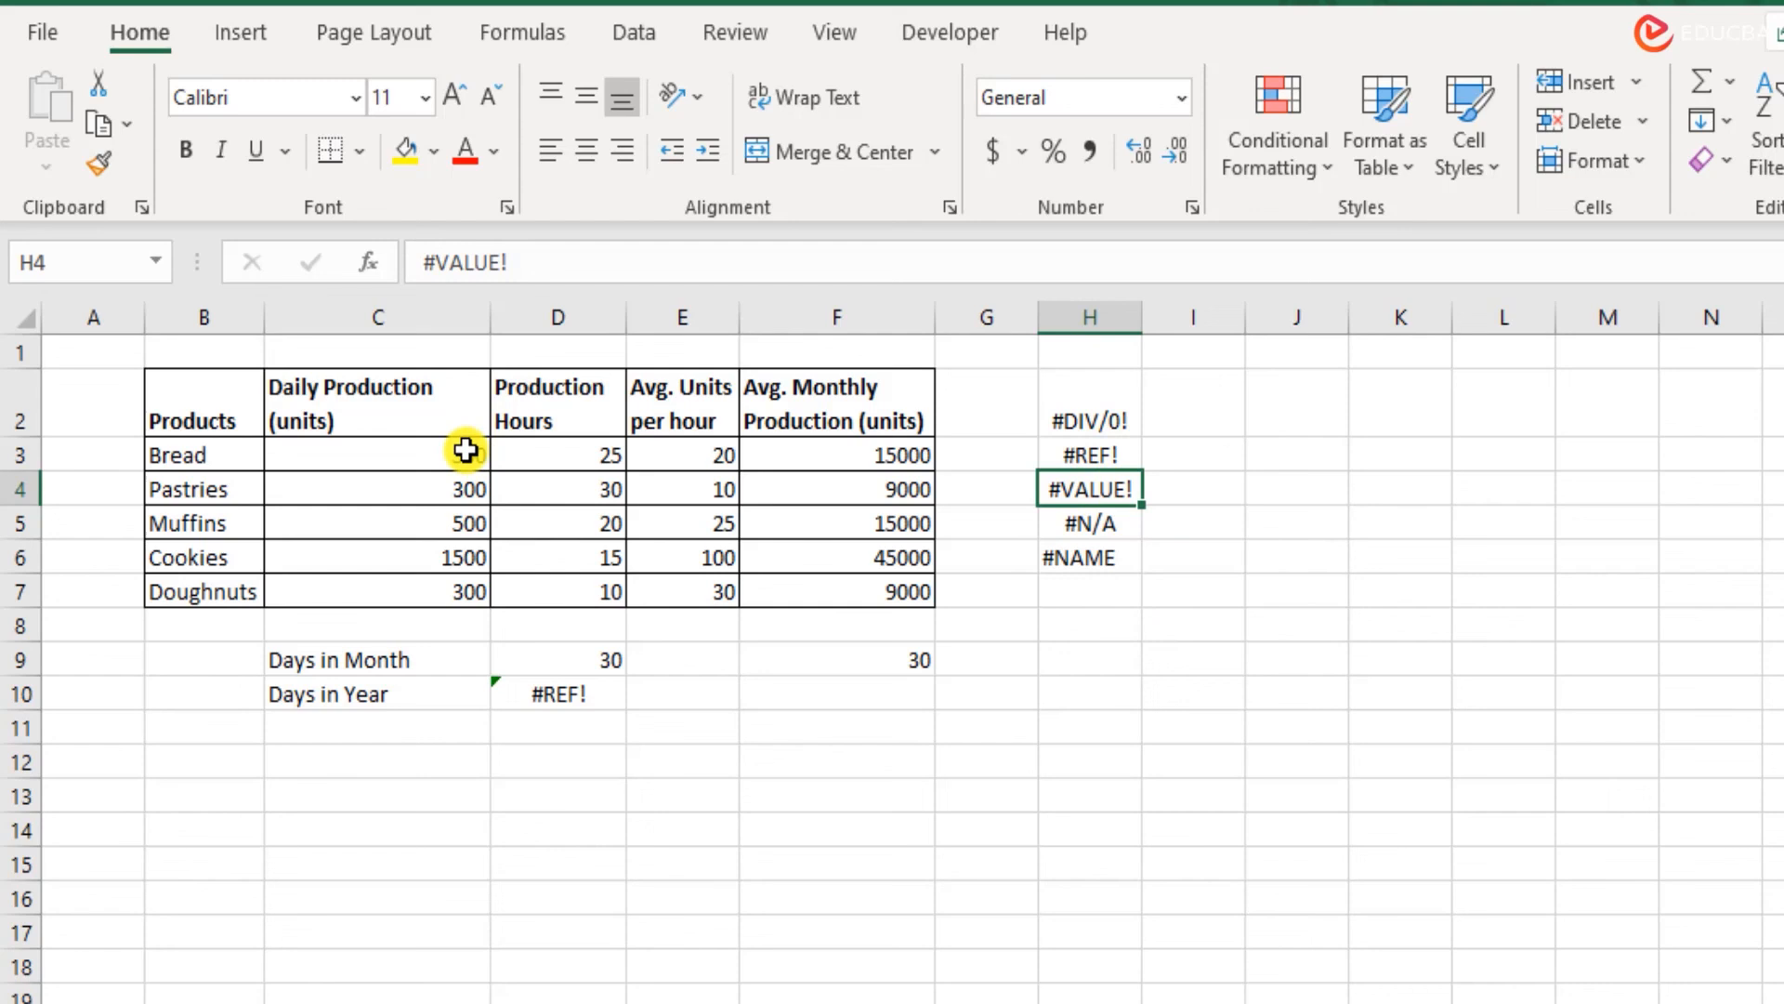
left_click_drag(466, 451, 466, 591)
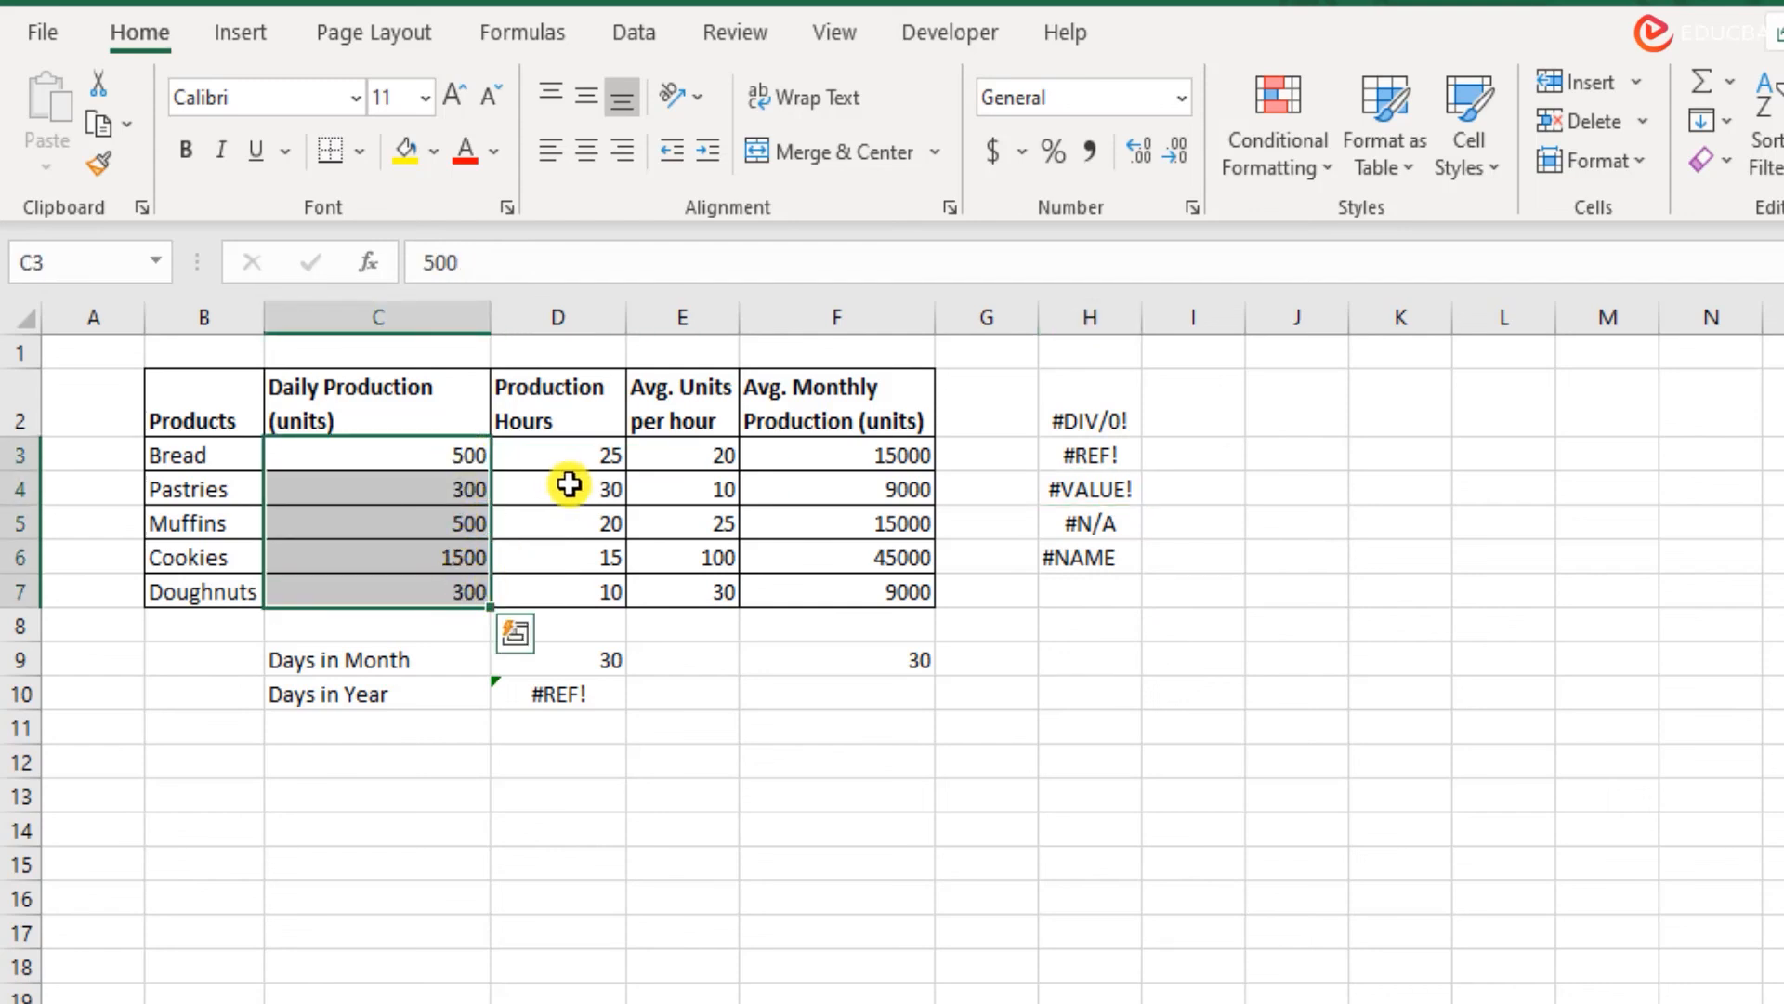
left_click_drag(569, 482, 590, 590)
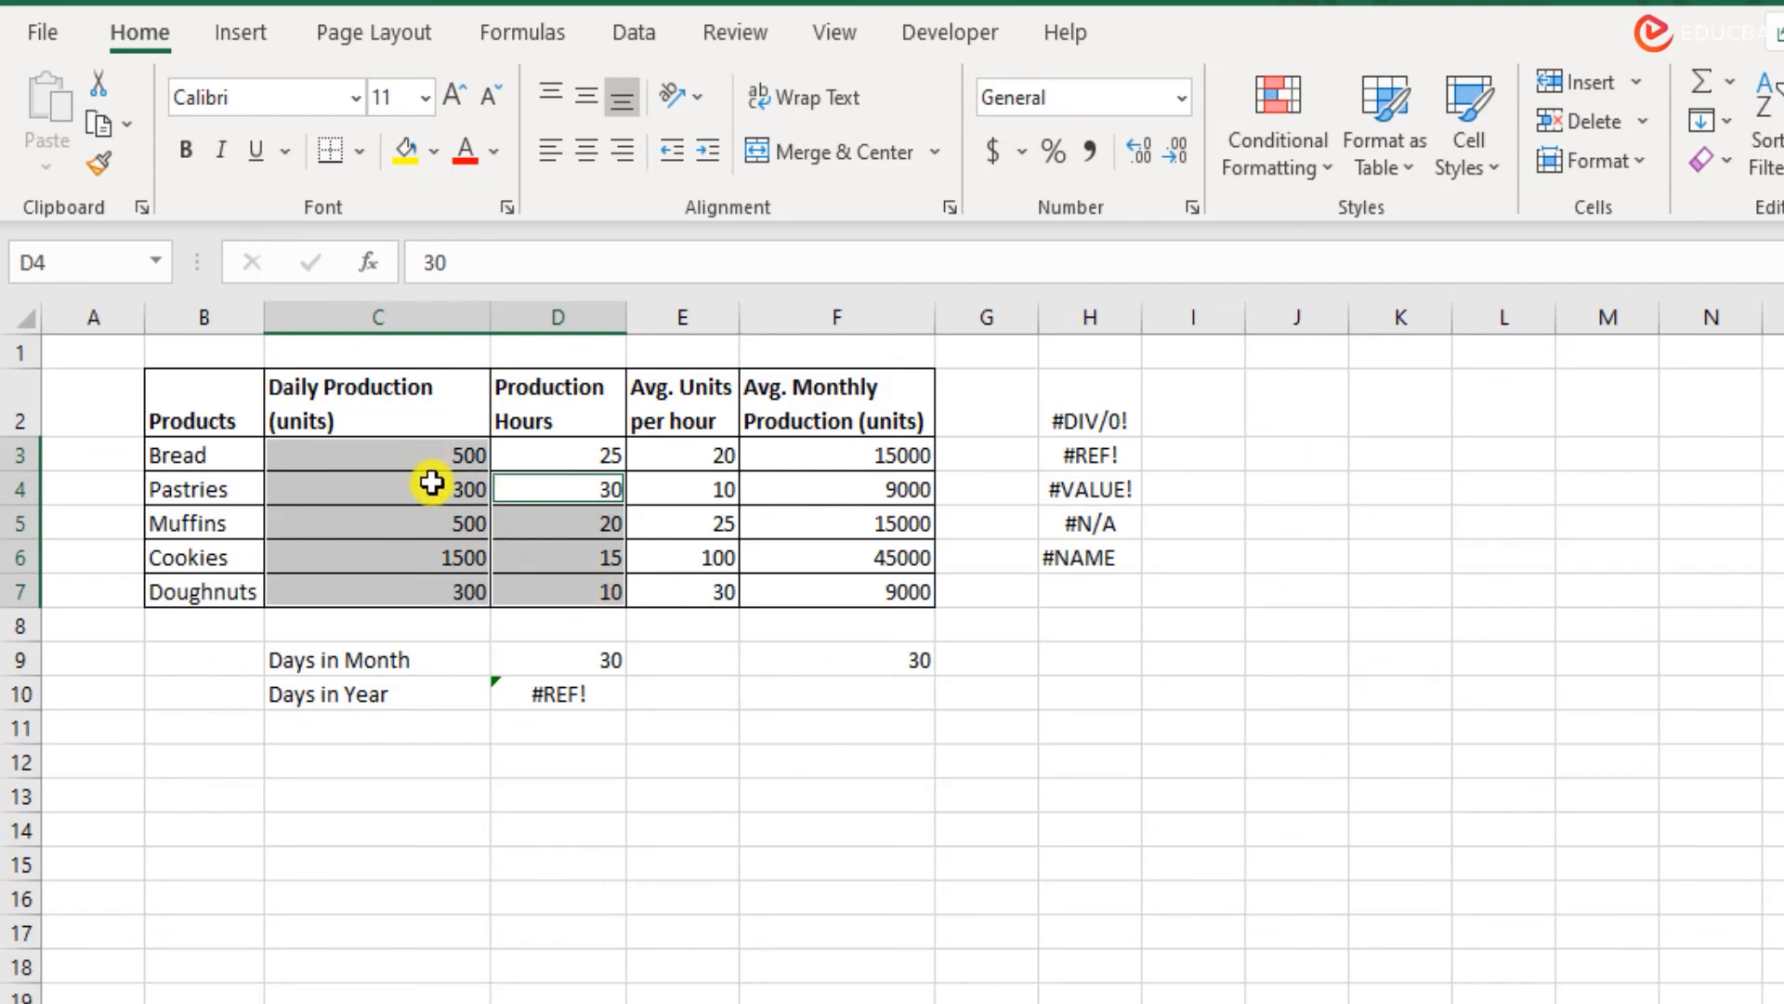